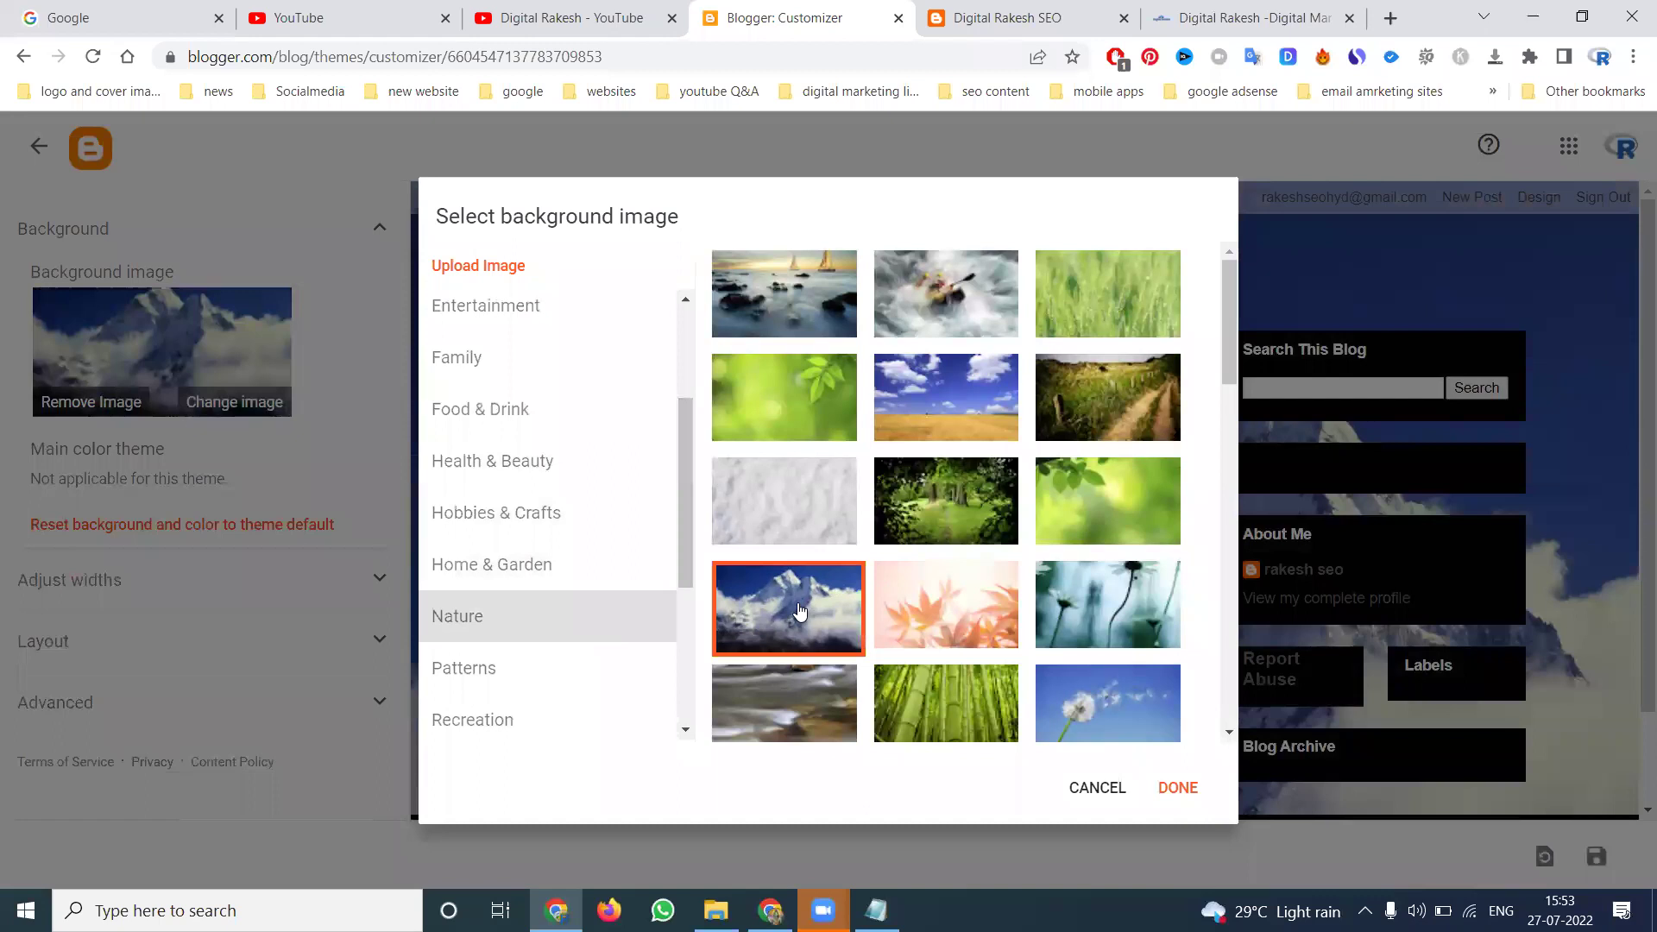
Step: Set the background image to the rolled blueprints picture in the Business category and save the customizer settings
left_click(780, 523)
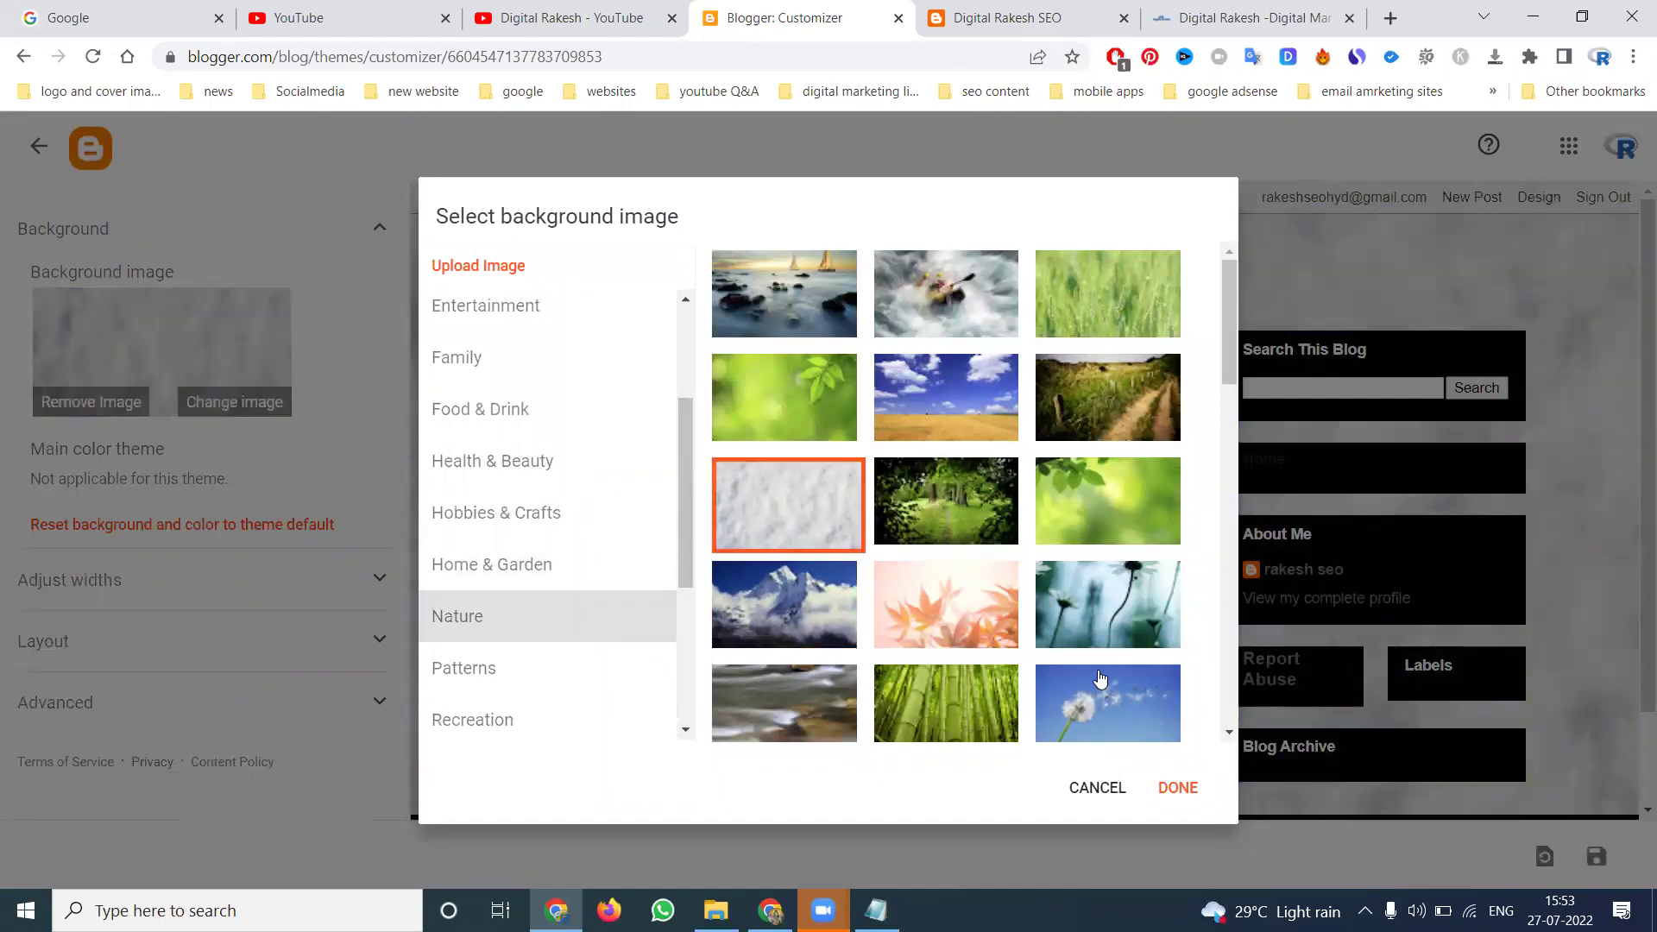
left_click(1102, 700)
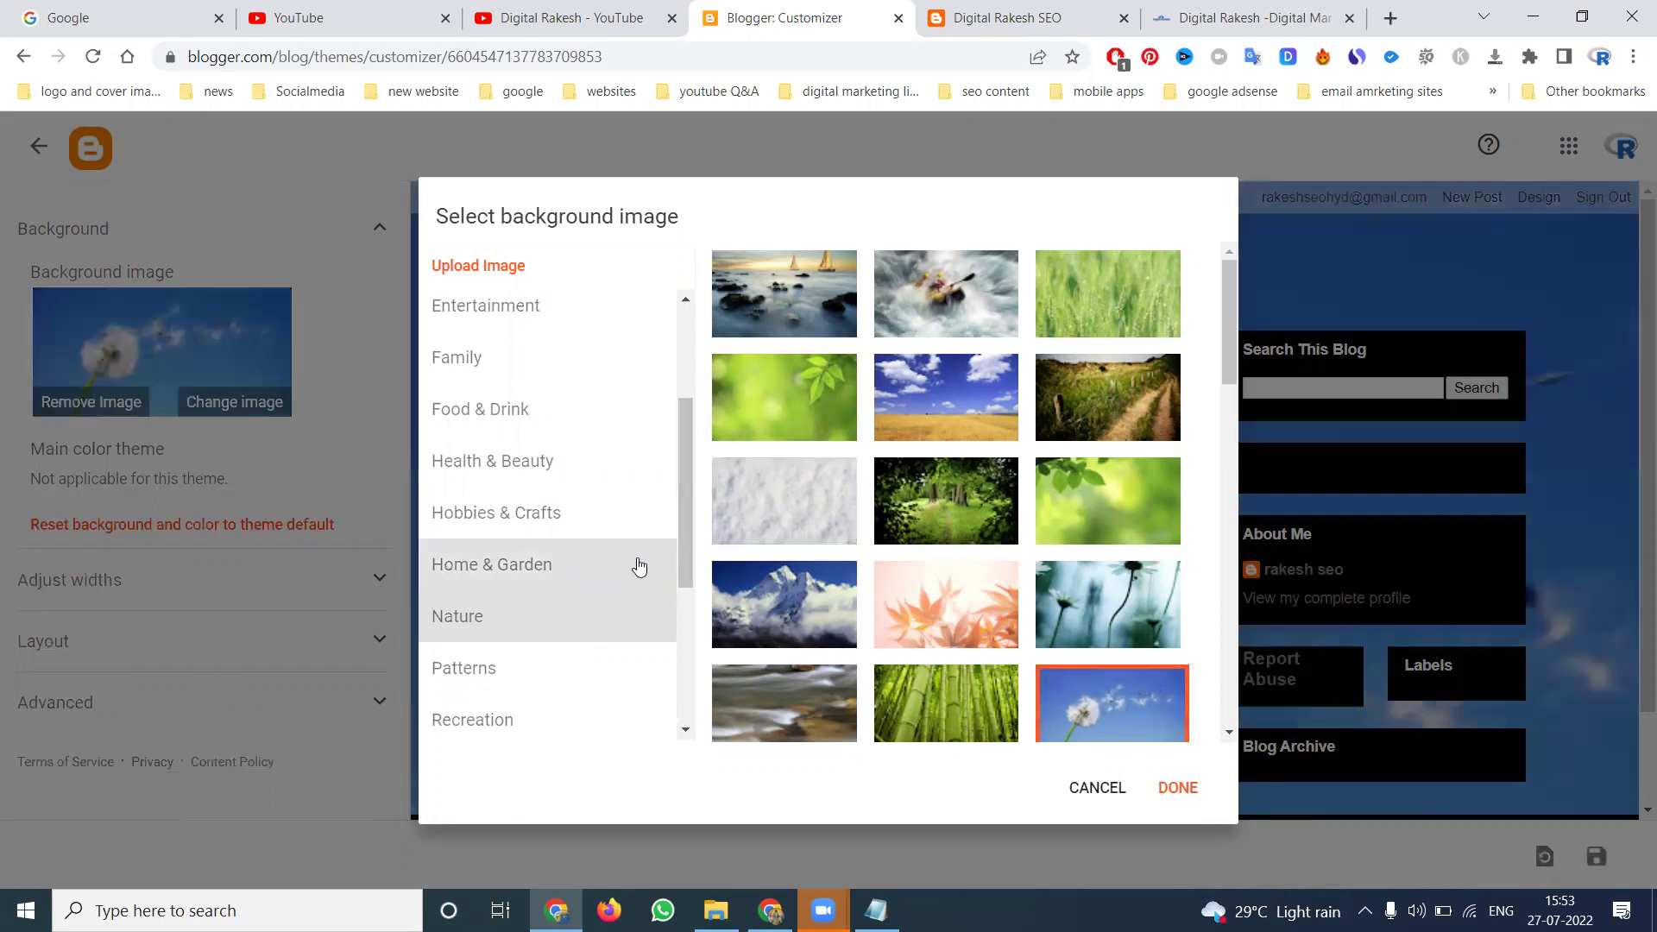
left_click_drag(690, 512, 682, 376)
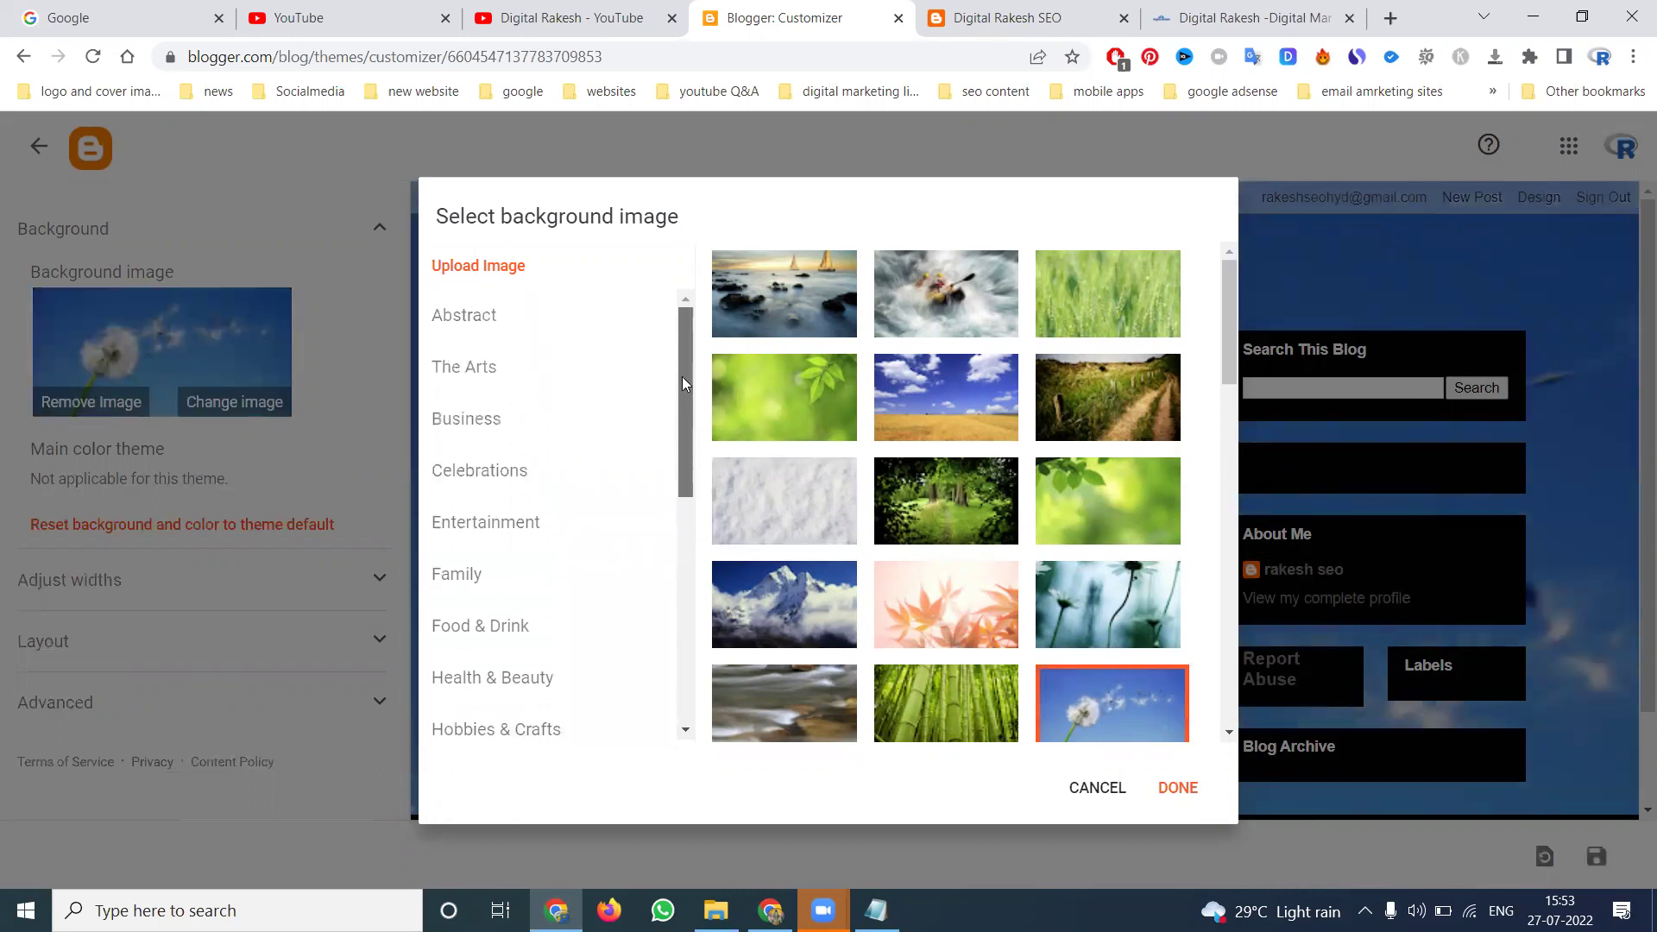
left_click(573, 419)
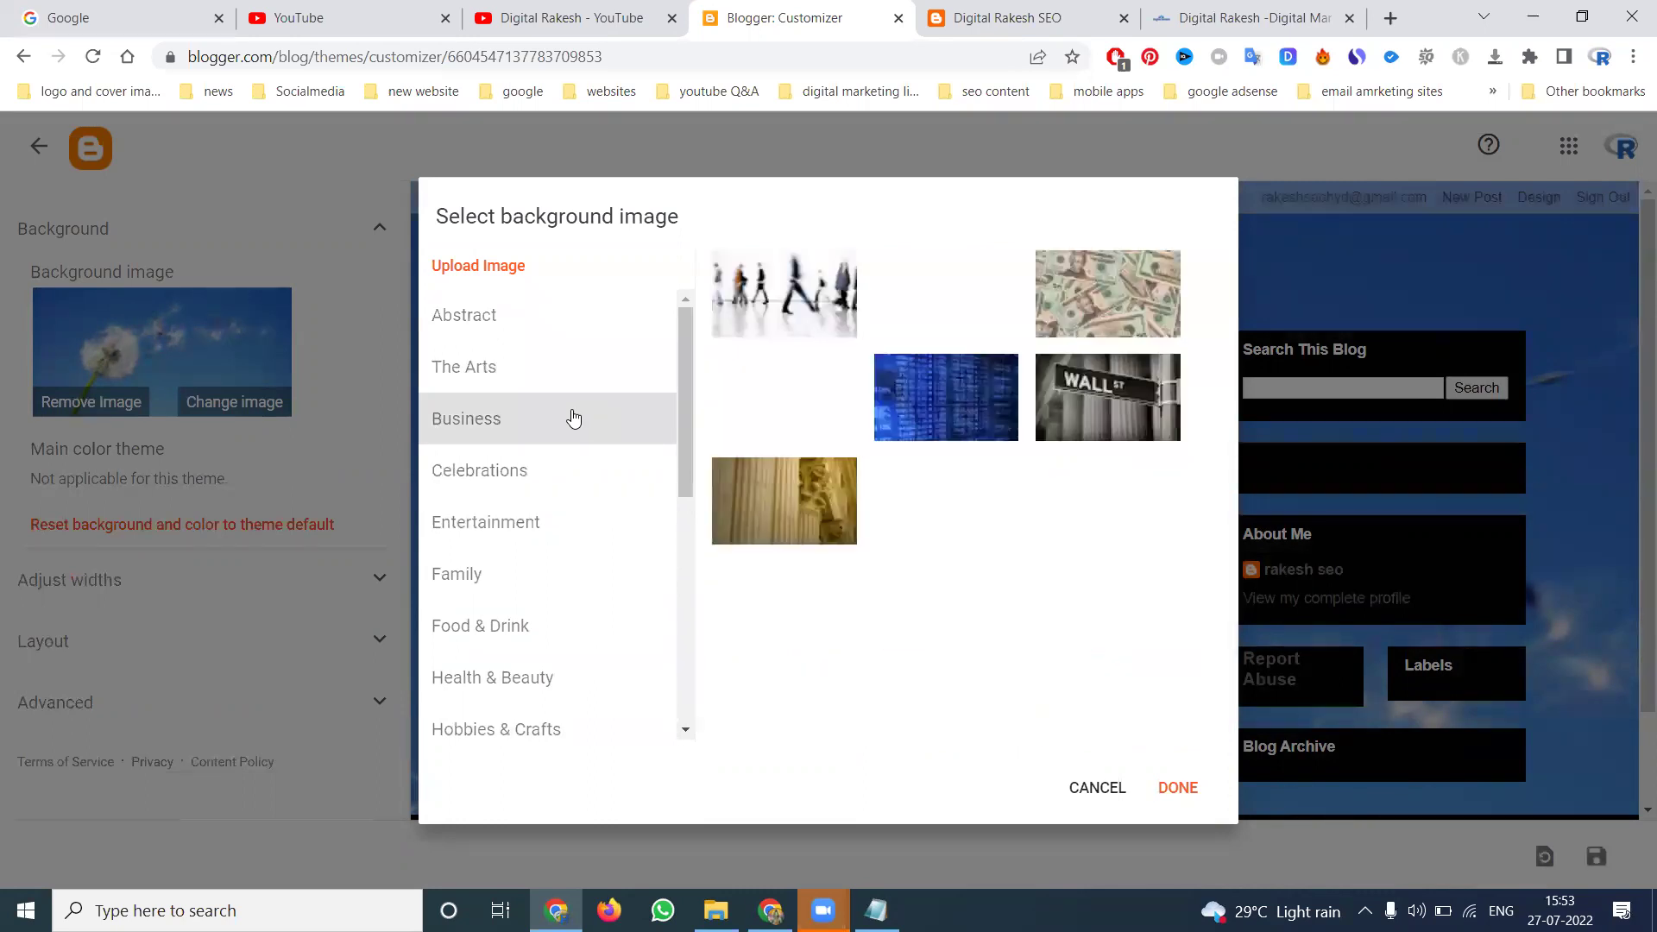
left_click(815, 409)
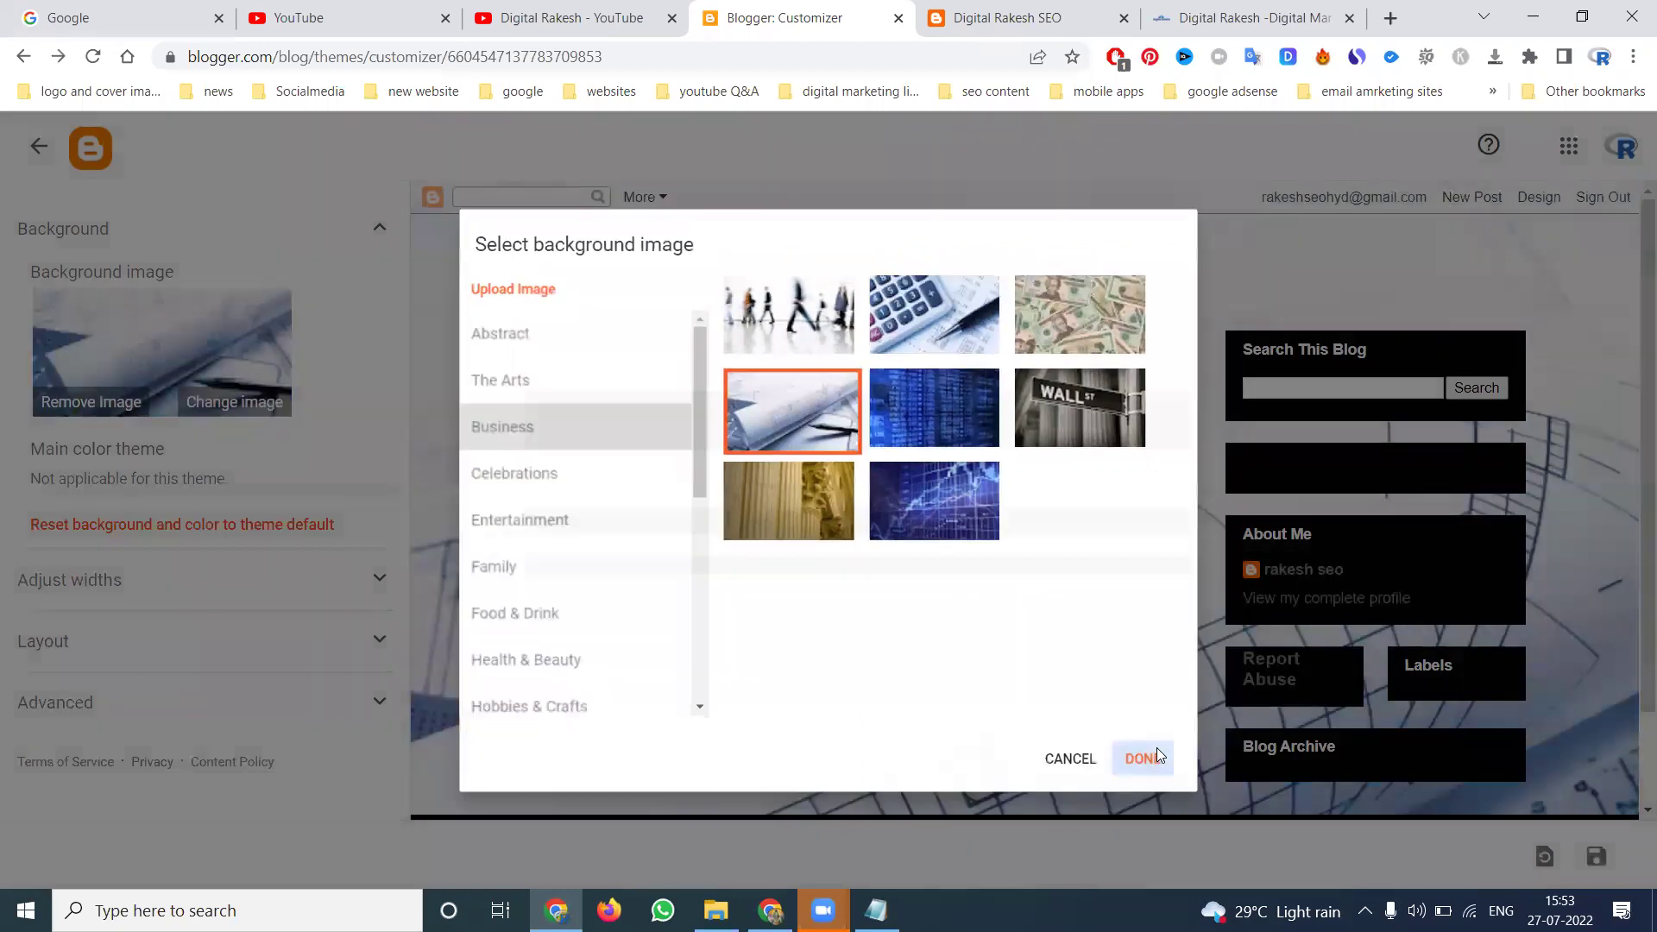
left_click(1176, 785)
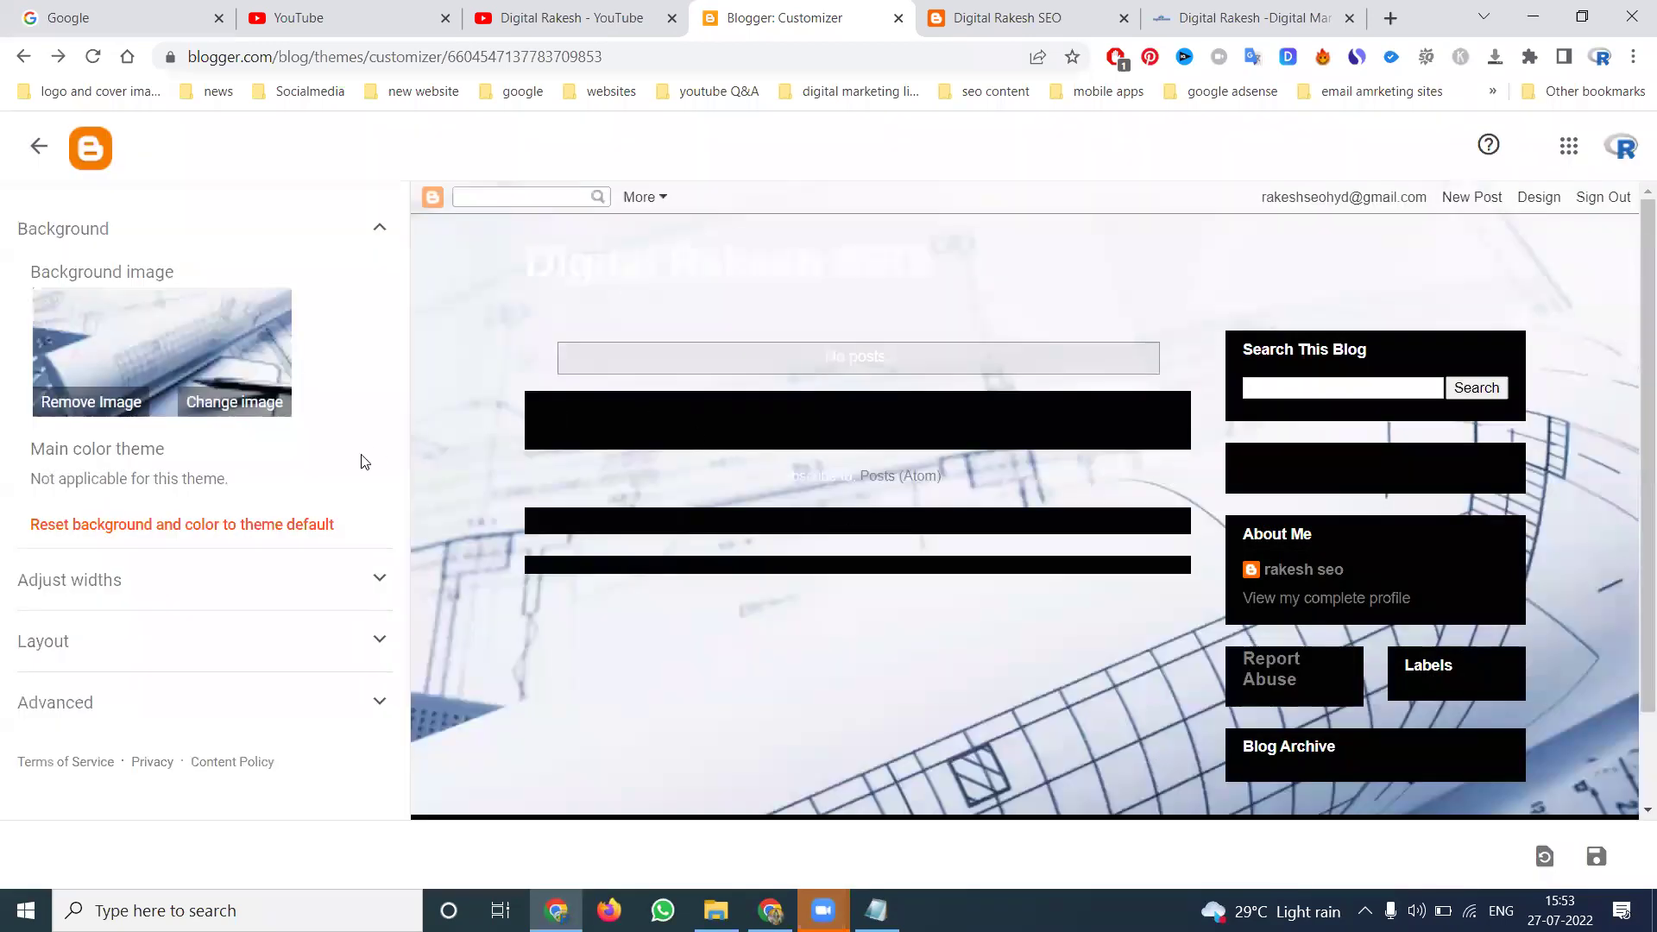
left_click(1597, 858)
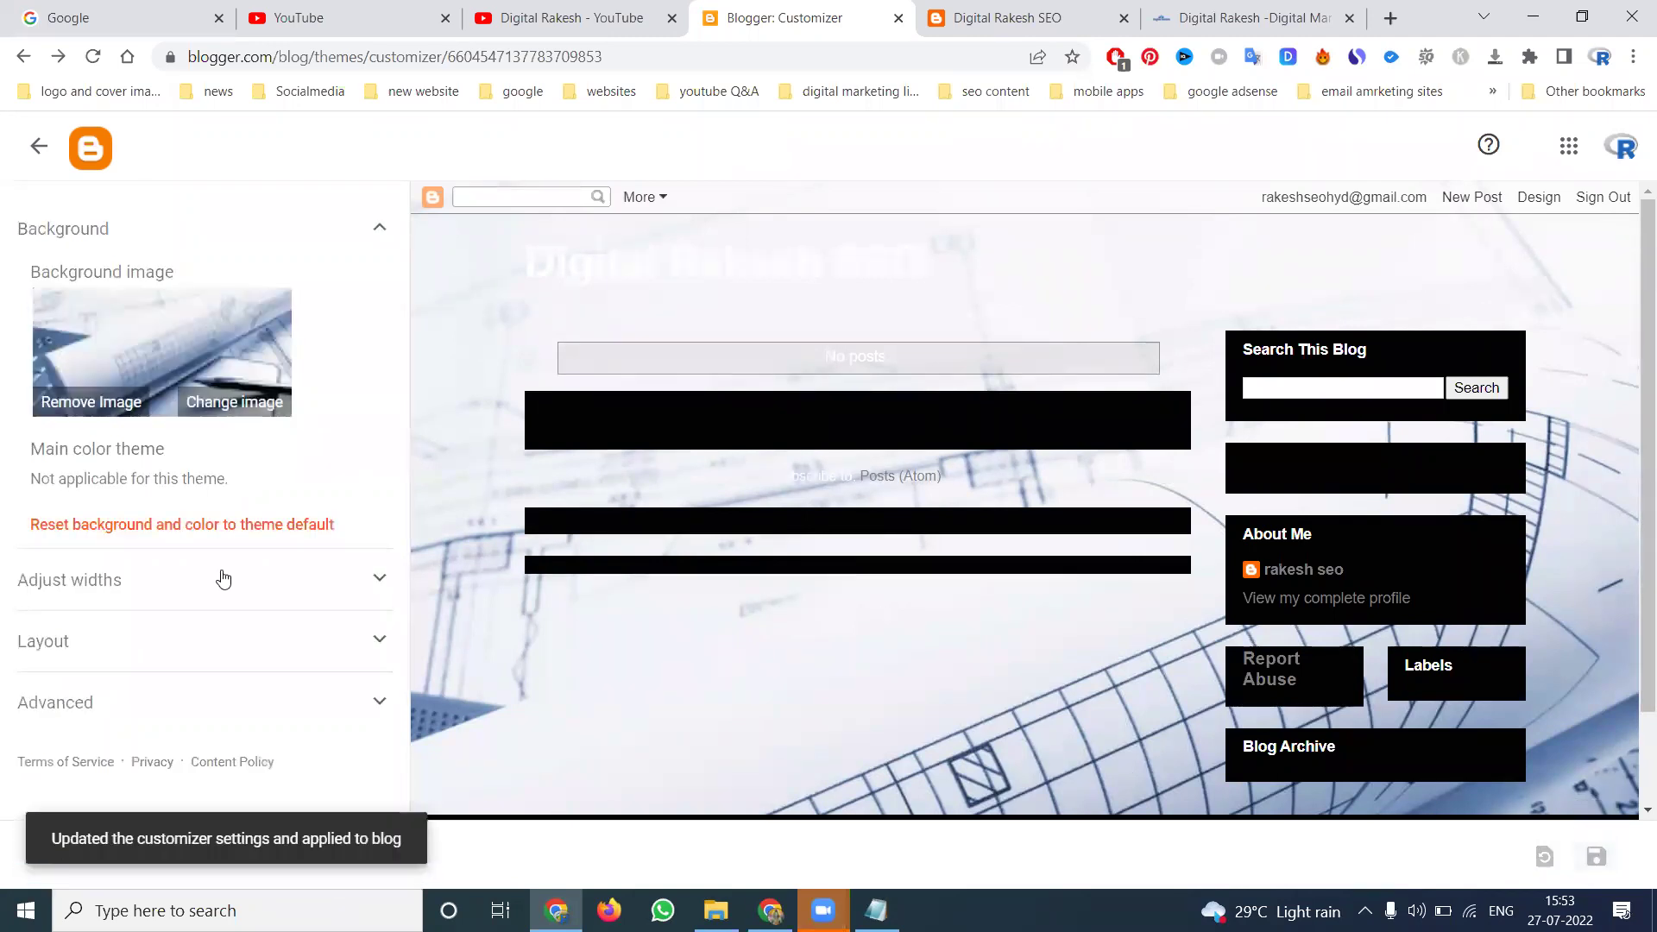
Step: Review the blog's width settings, open the layout options, and look over the existing digitalrakesh.blogspot.com blog as a reference
left_click(259, 599)
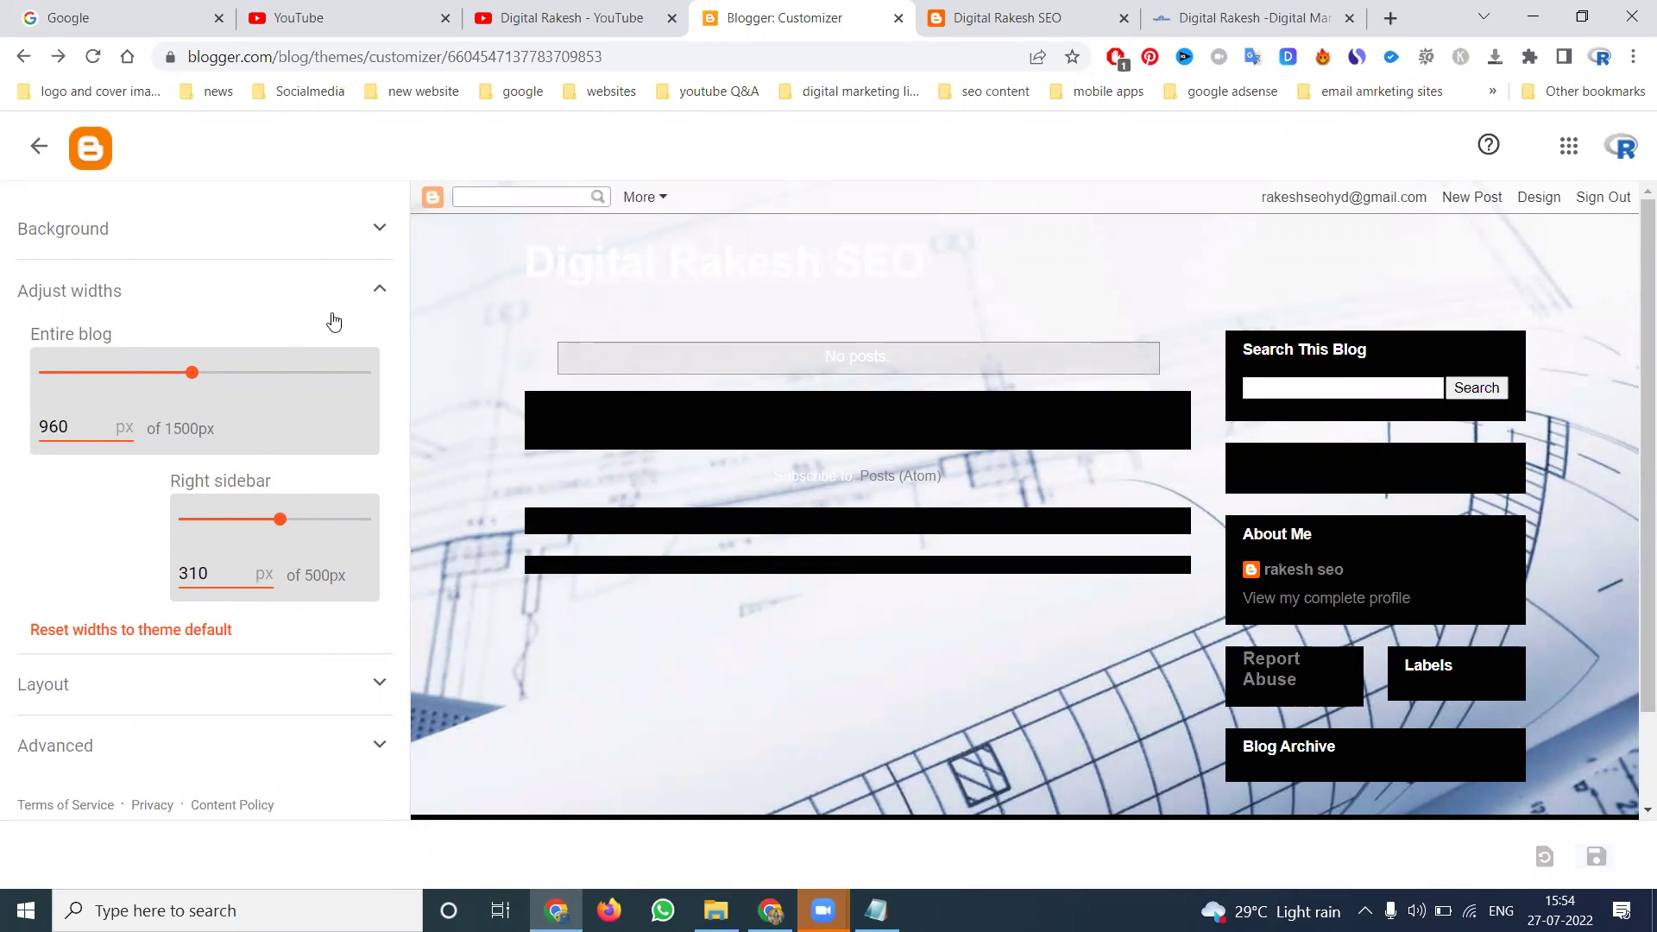
left_click(381, 294)
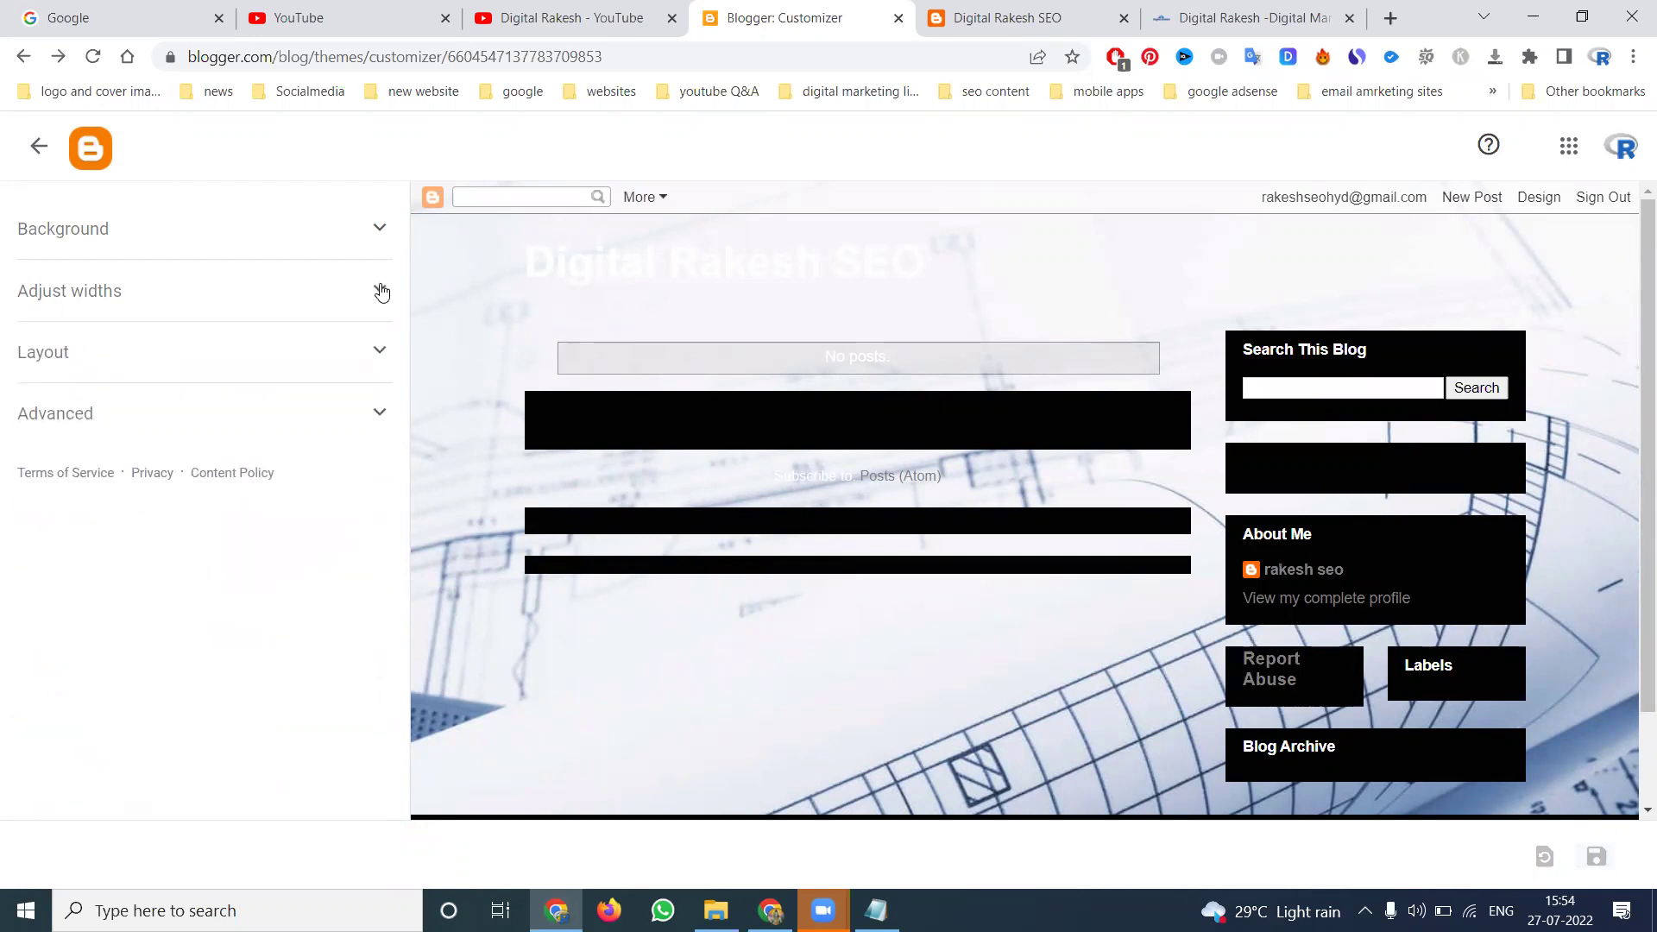
left_click(378, 352)
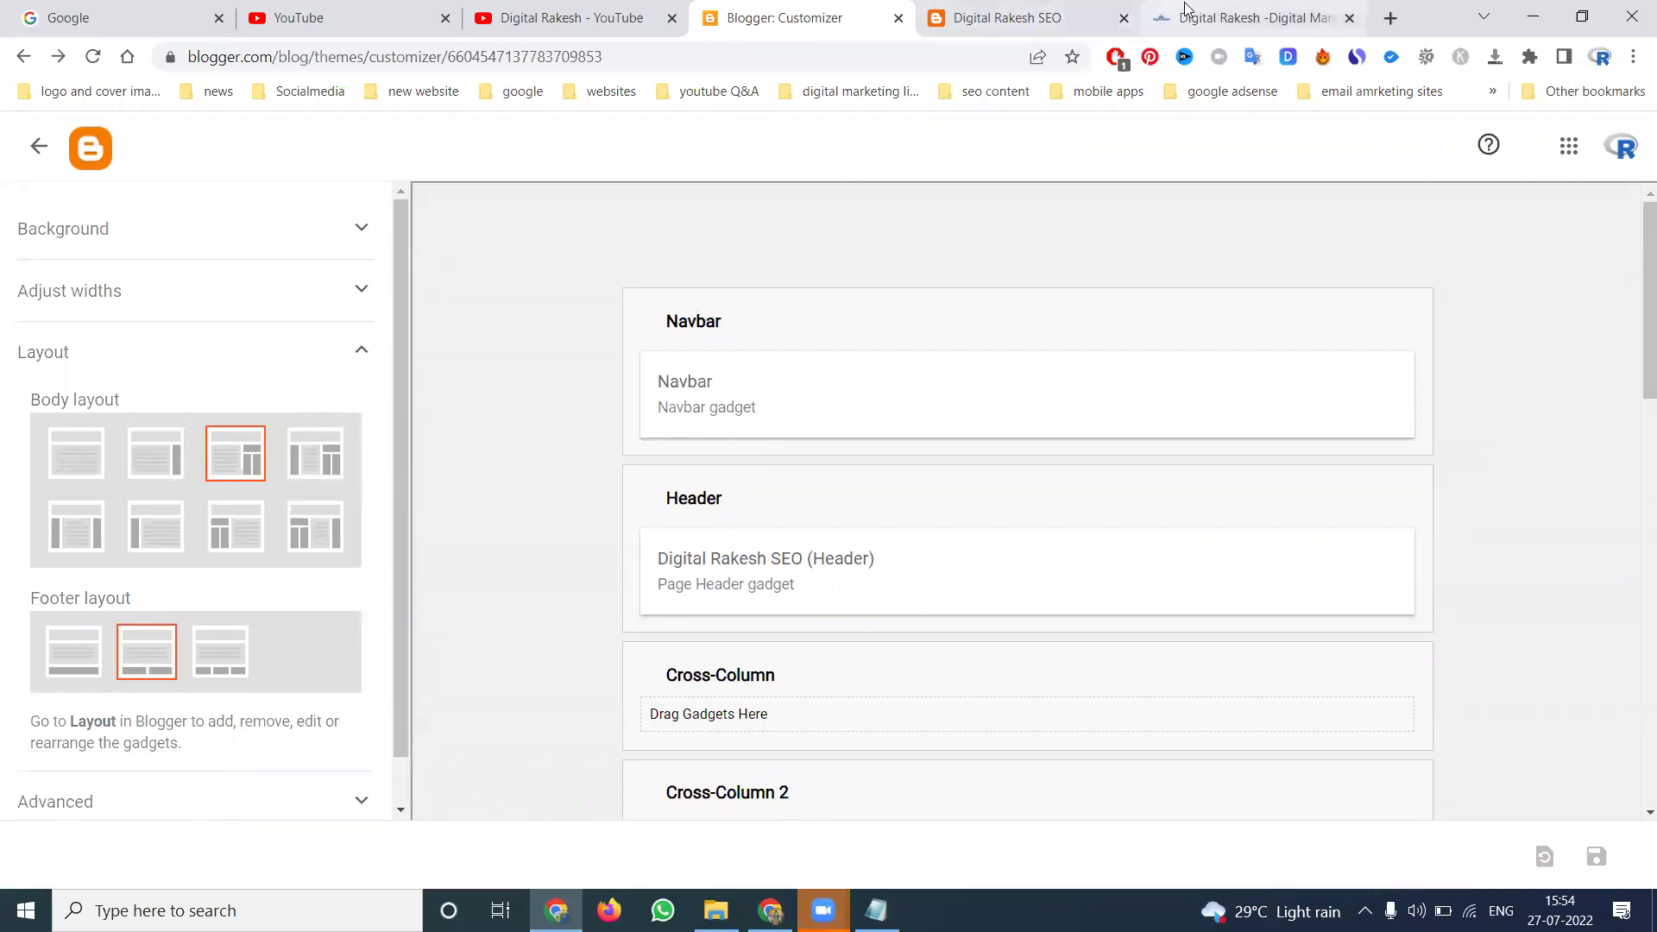
left_click(1252, 18)
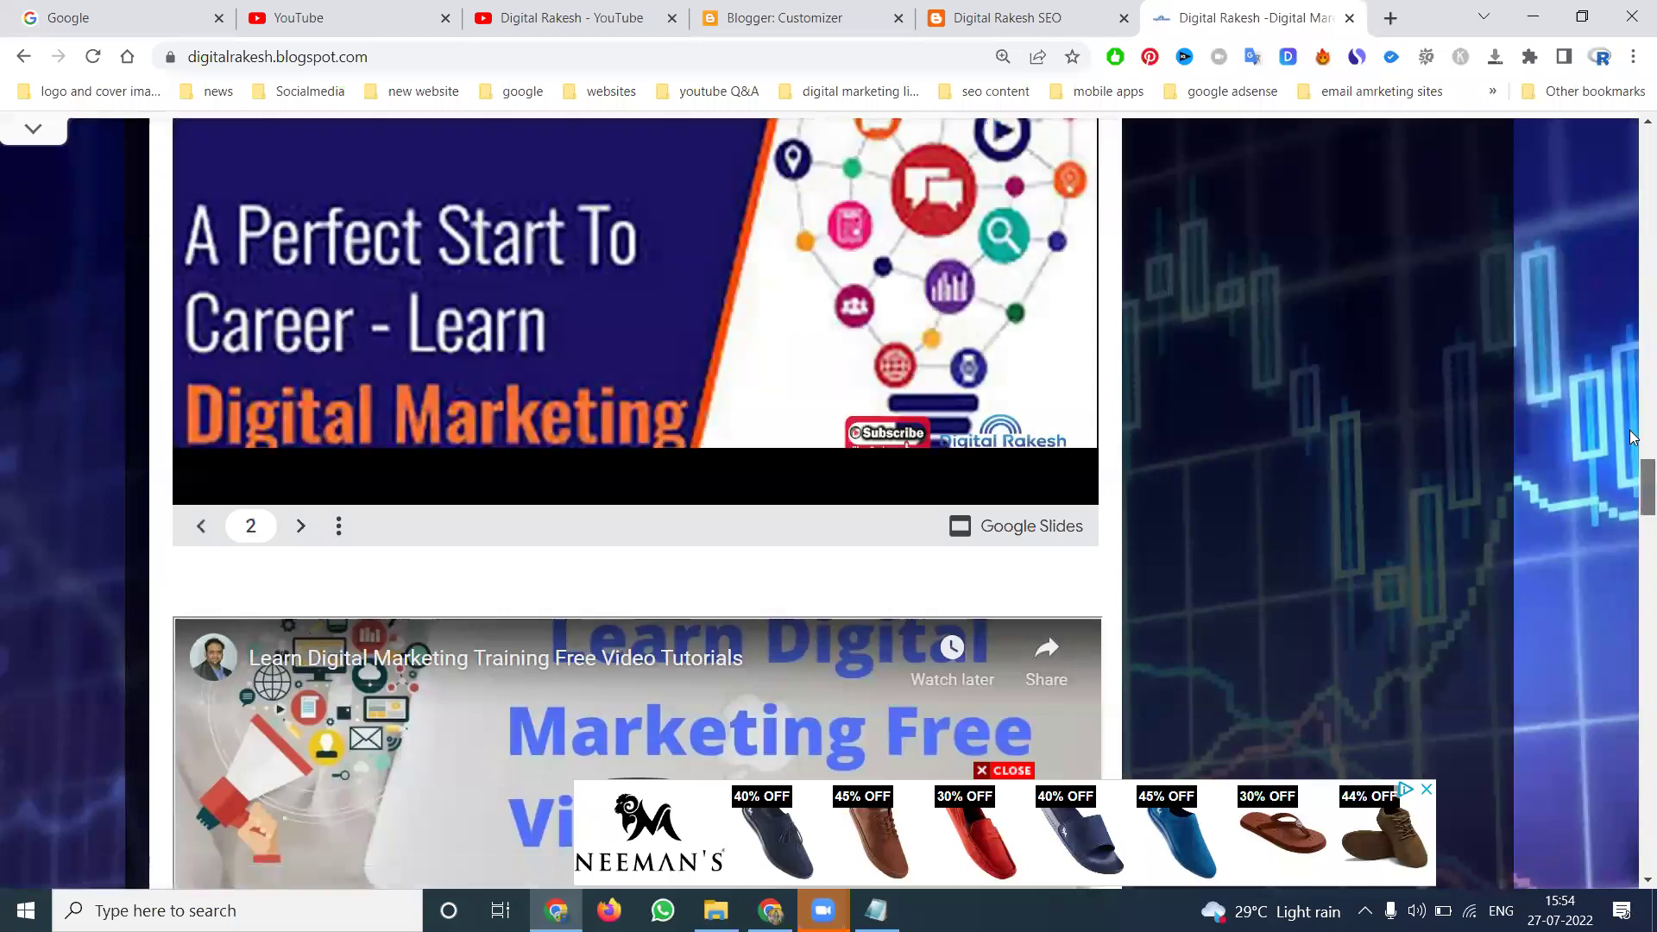
scroll(1634, 437, "up", 10)
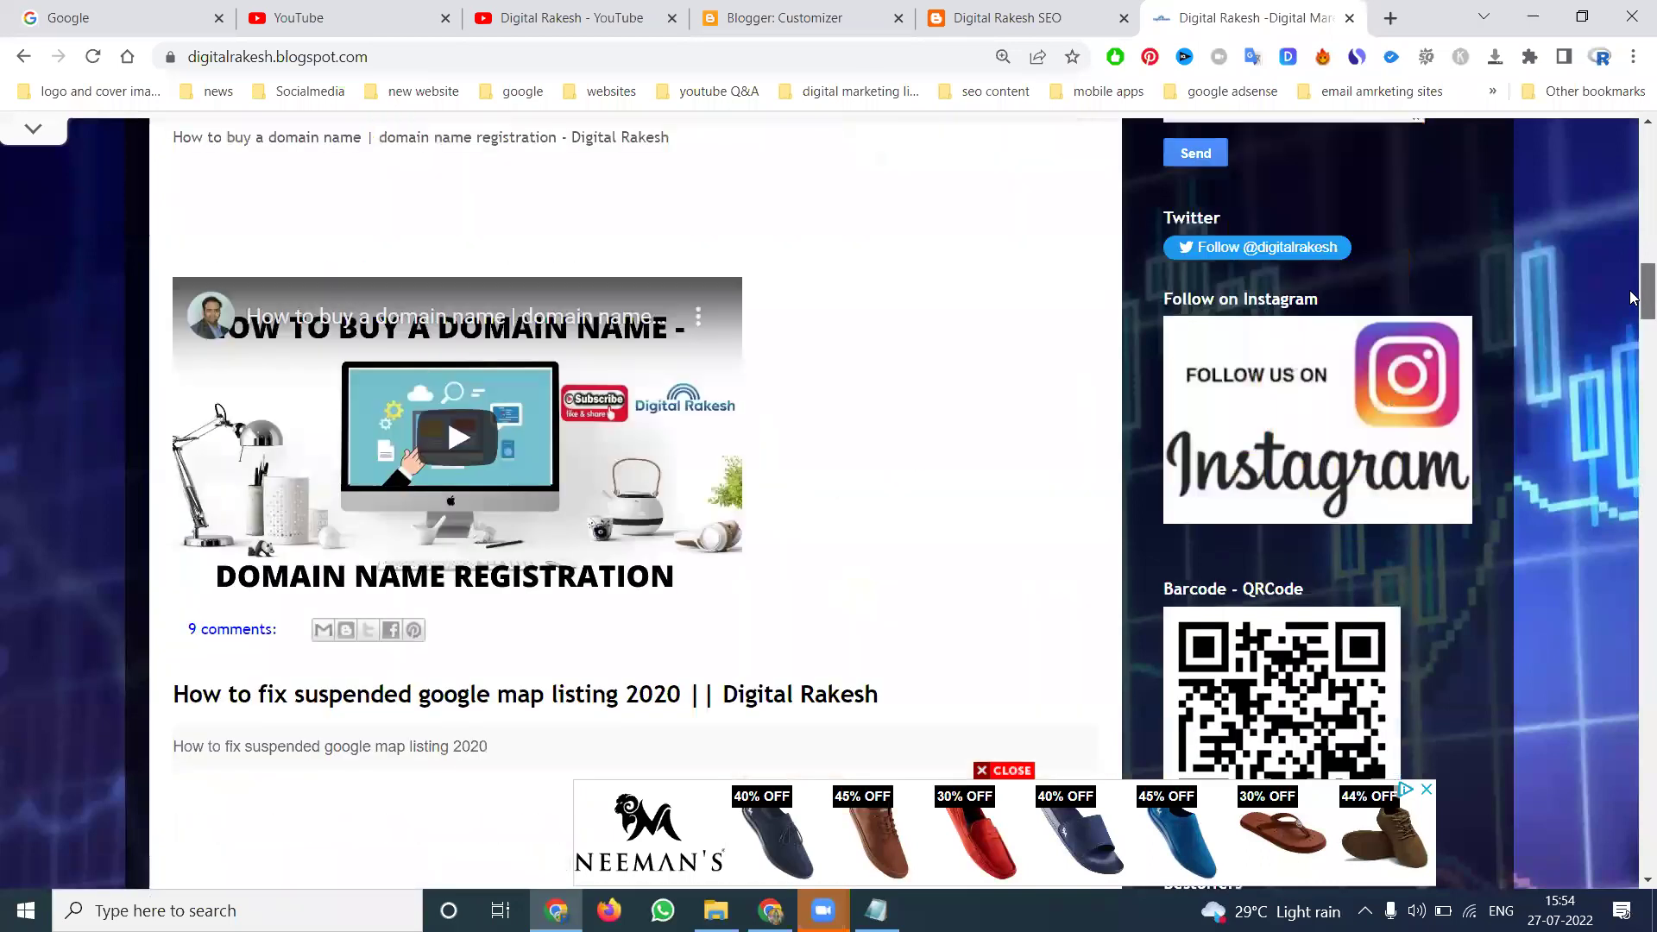
left_click(811, 18)
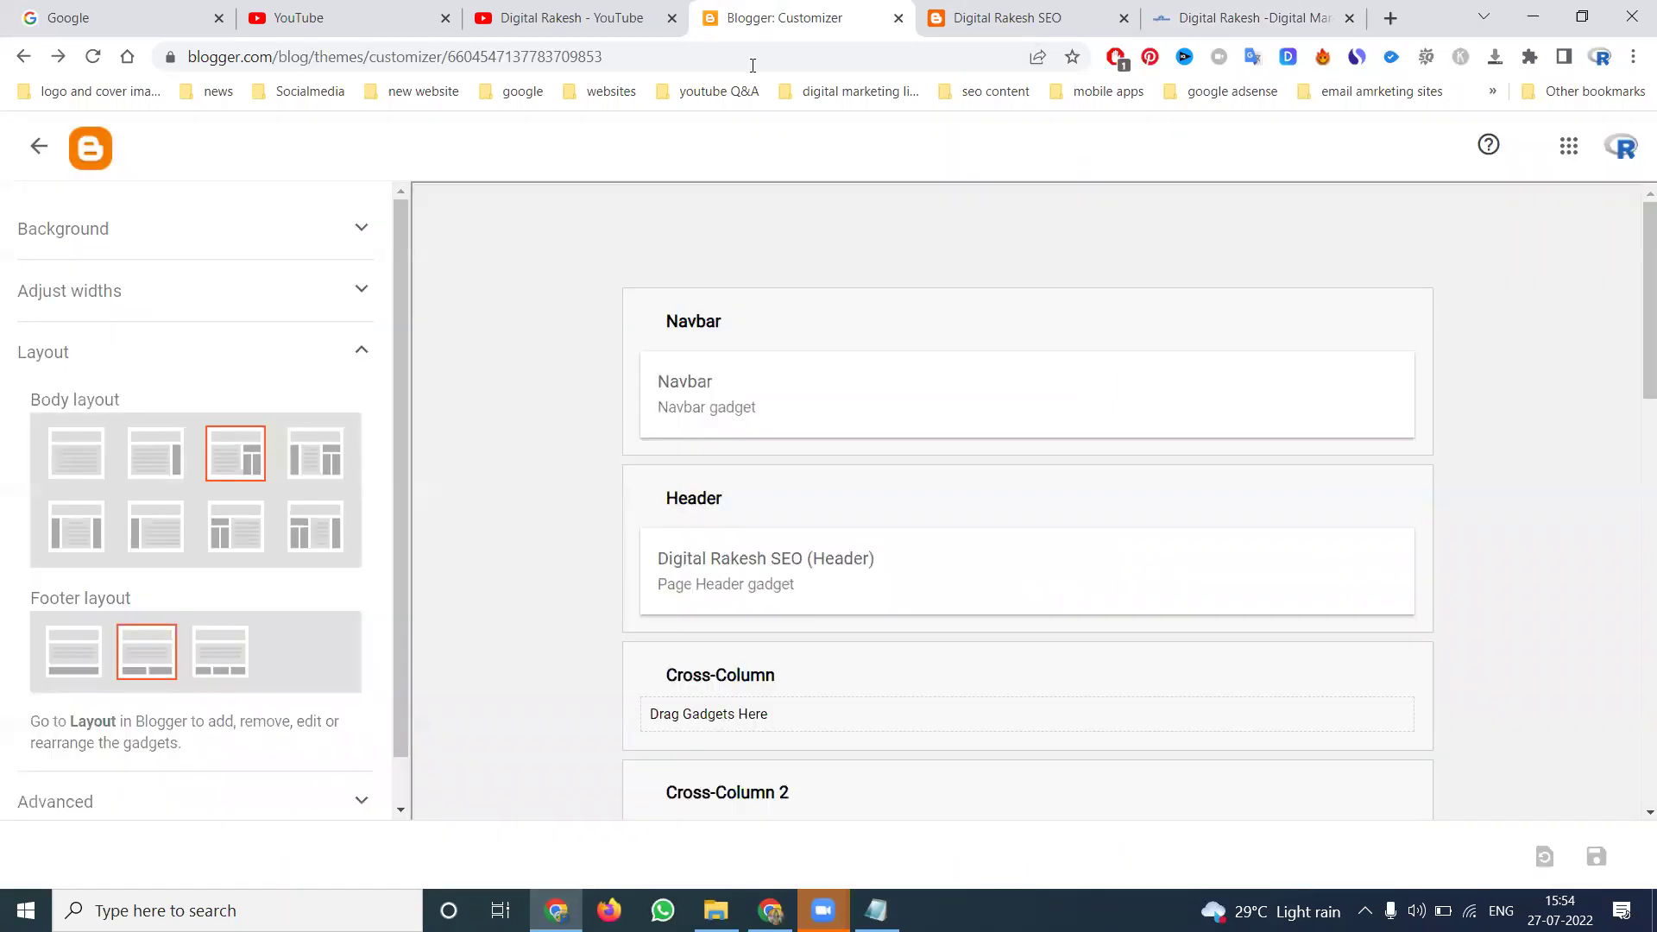
Step: Try several body layouts with different sidebar arrangements
left_click(170, 458)
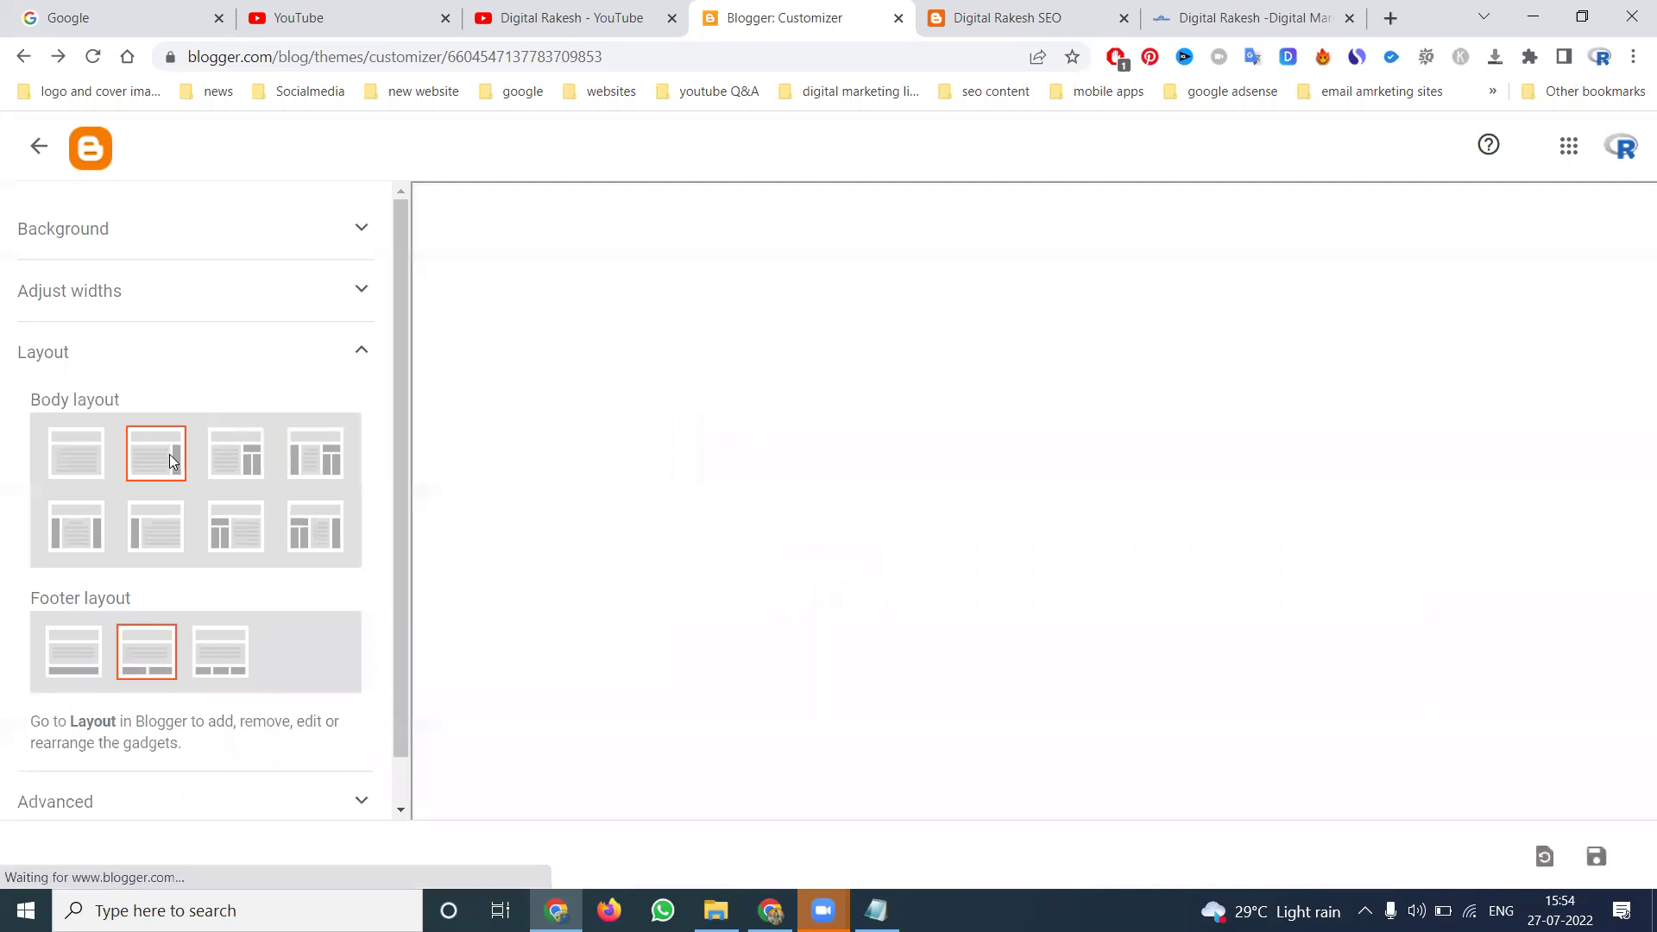
left_click(243, 465)
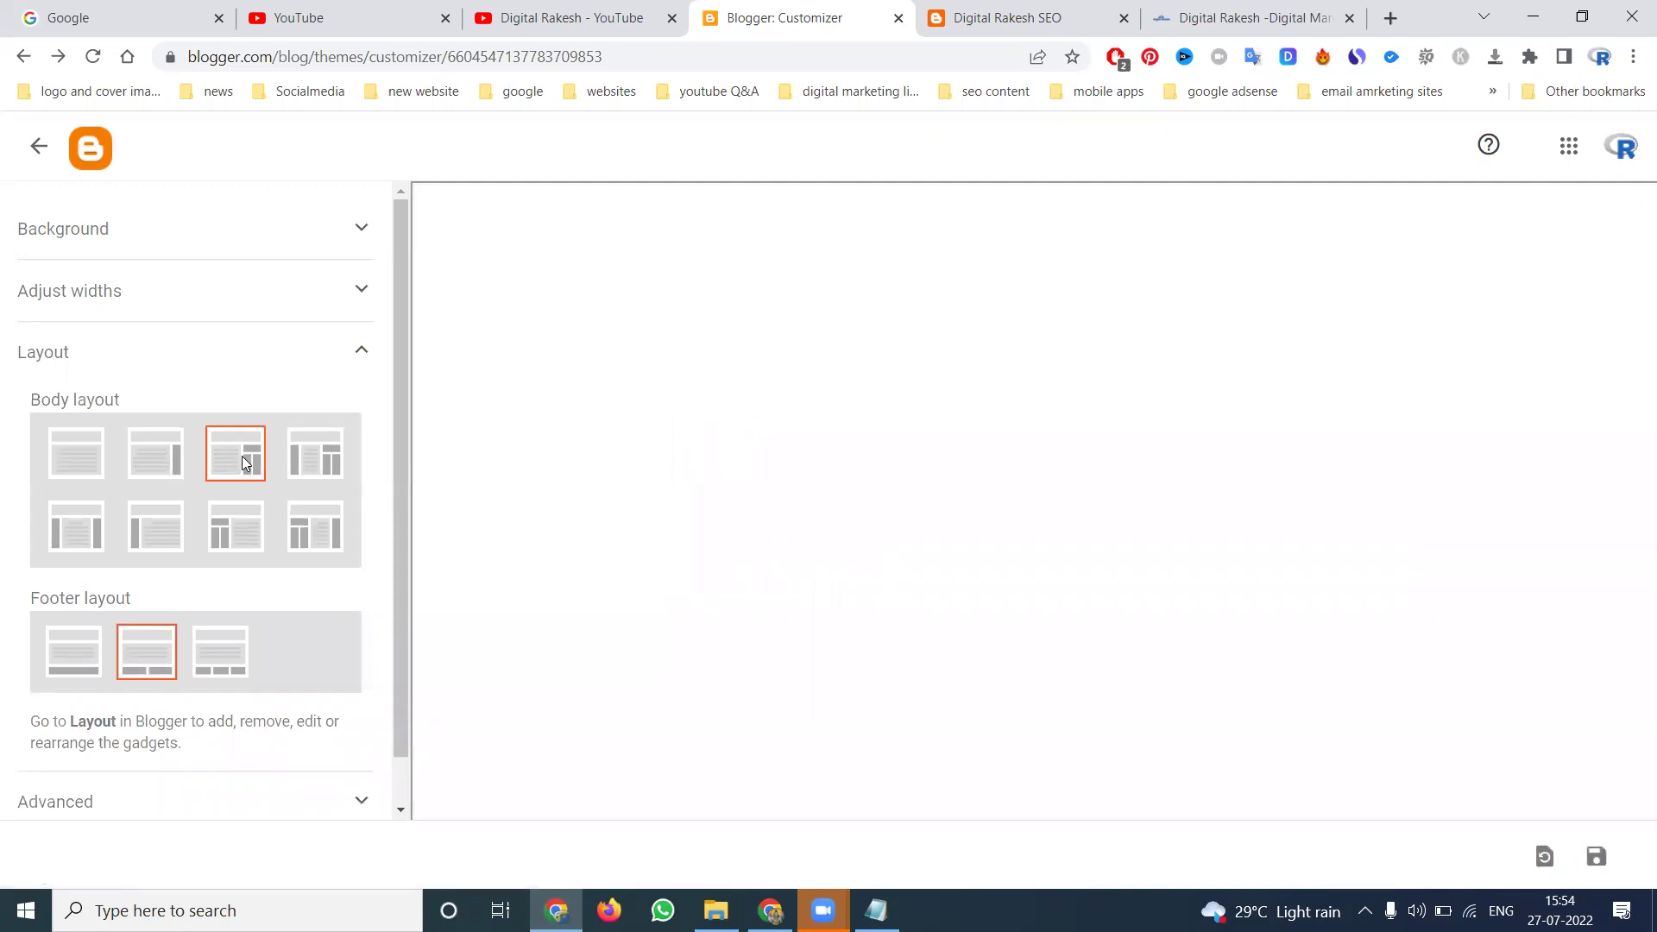
left_click(313, 456)
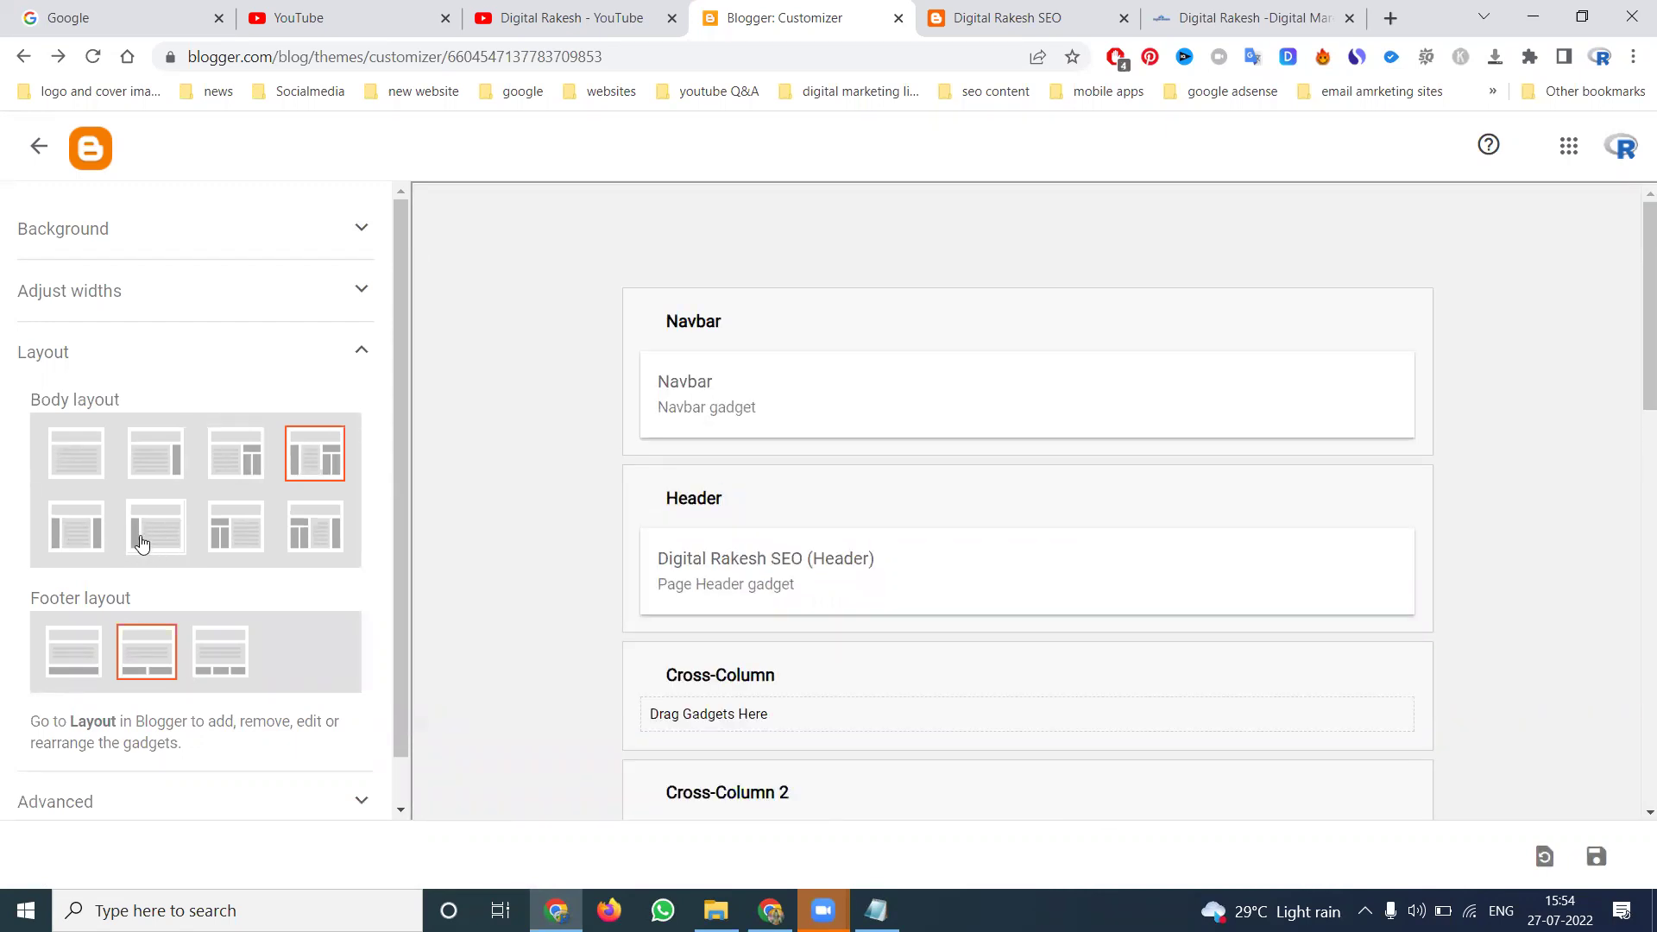
left_click(239, 527)
left_click(304, 536)
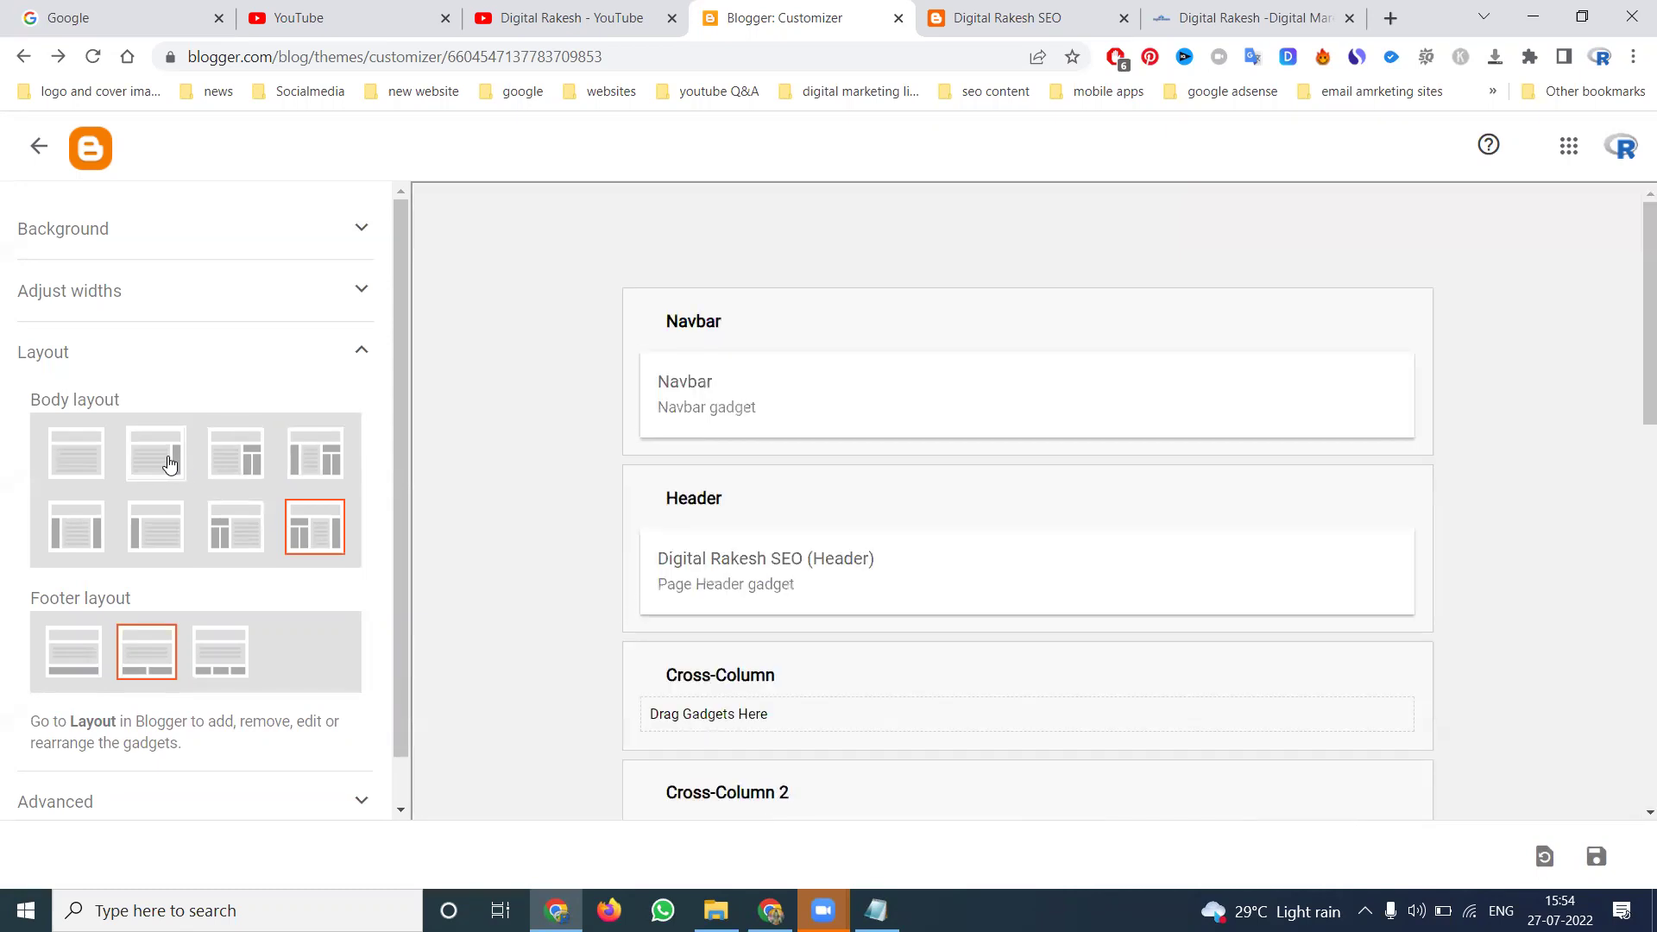
Step: Choose the body layout with a single right sidebar and the two-column footer, glance at the Advanced settings, and save the theme
left_click(170, 464)
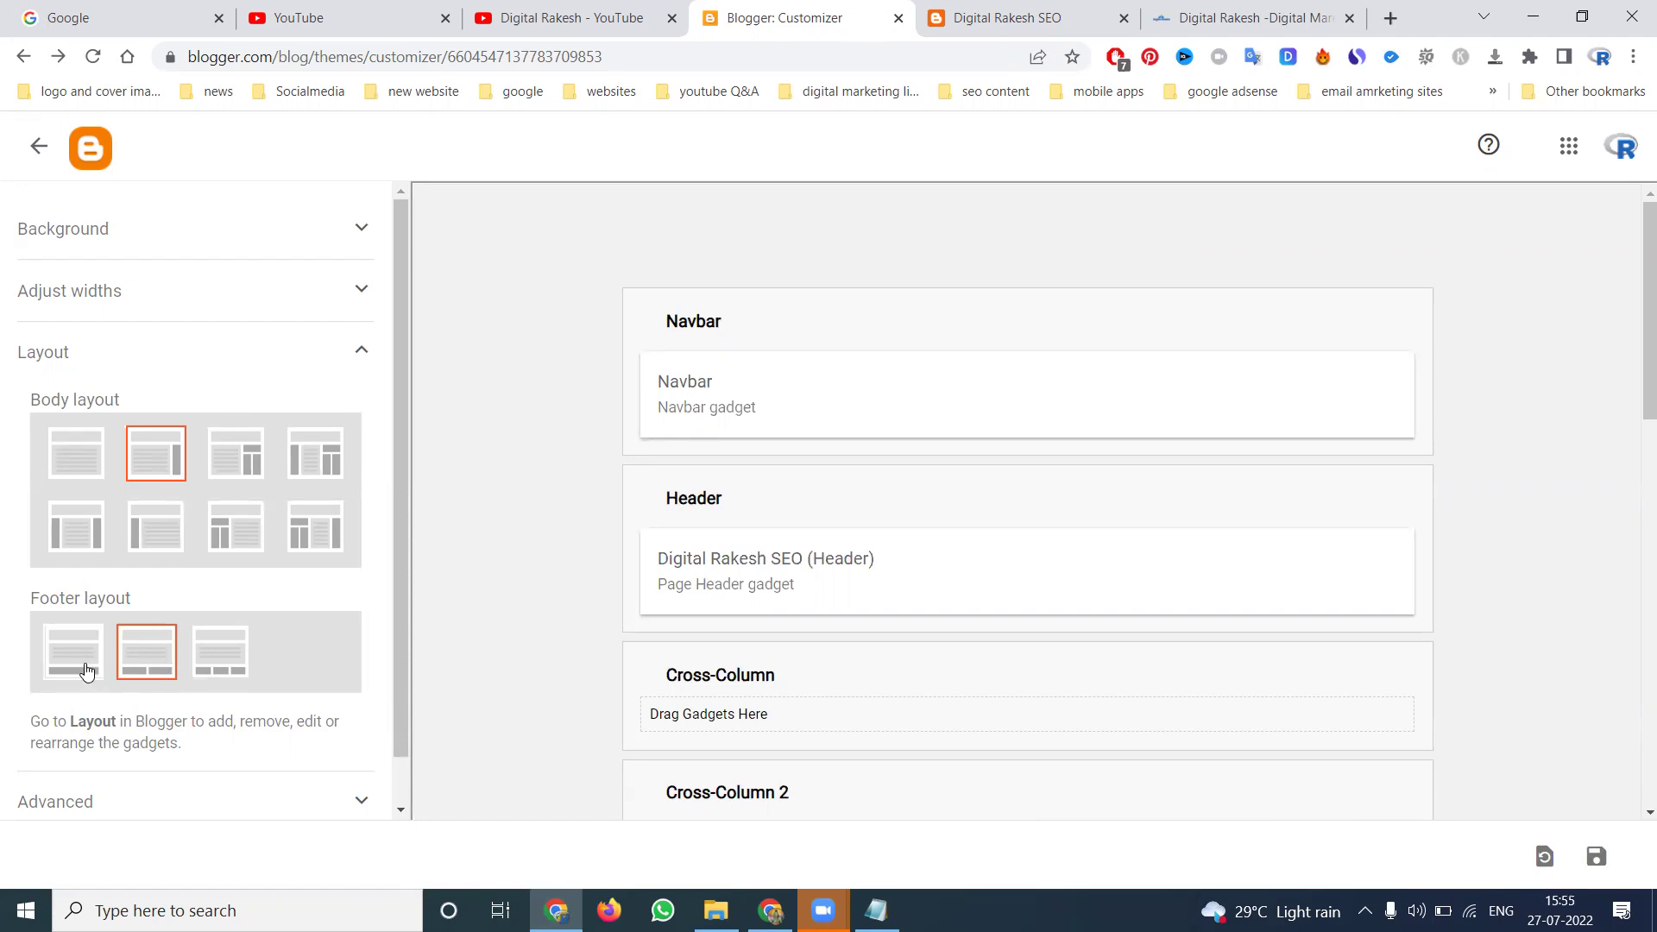
left_click(143, 658)
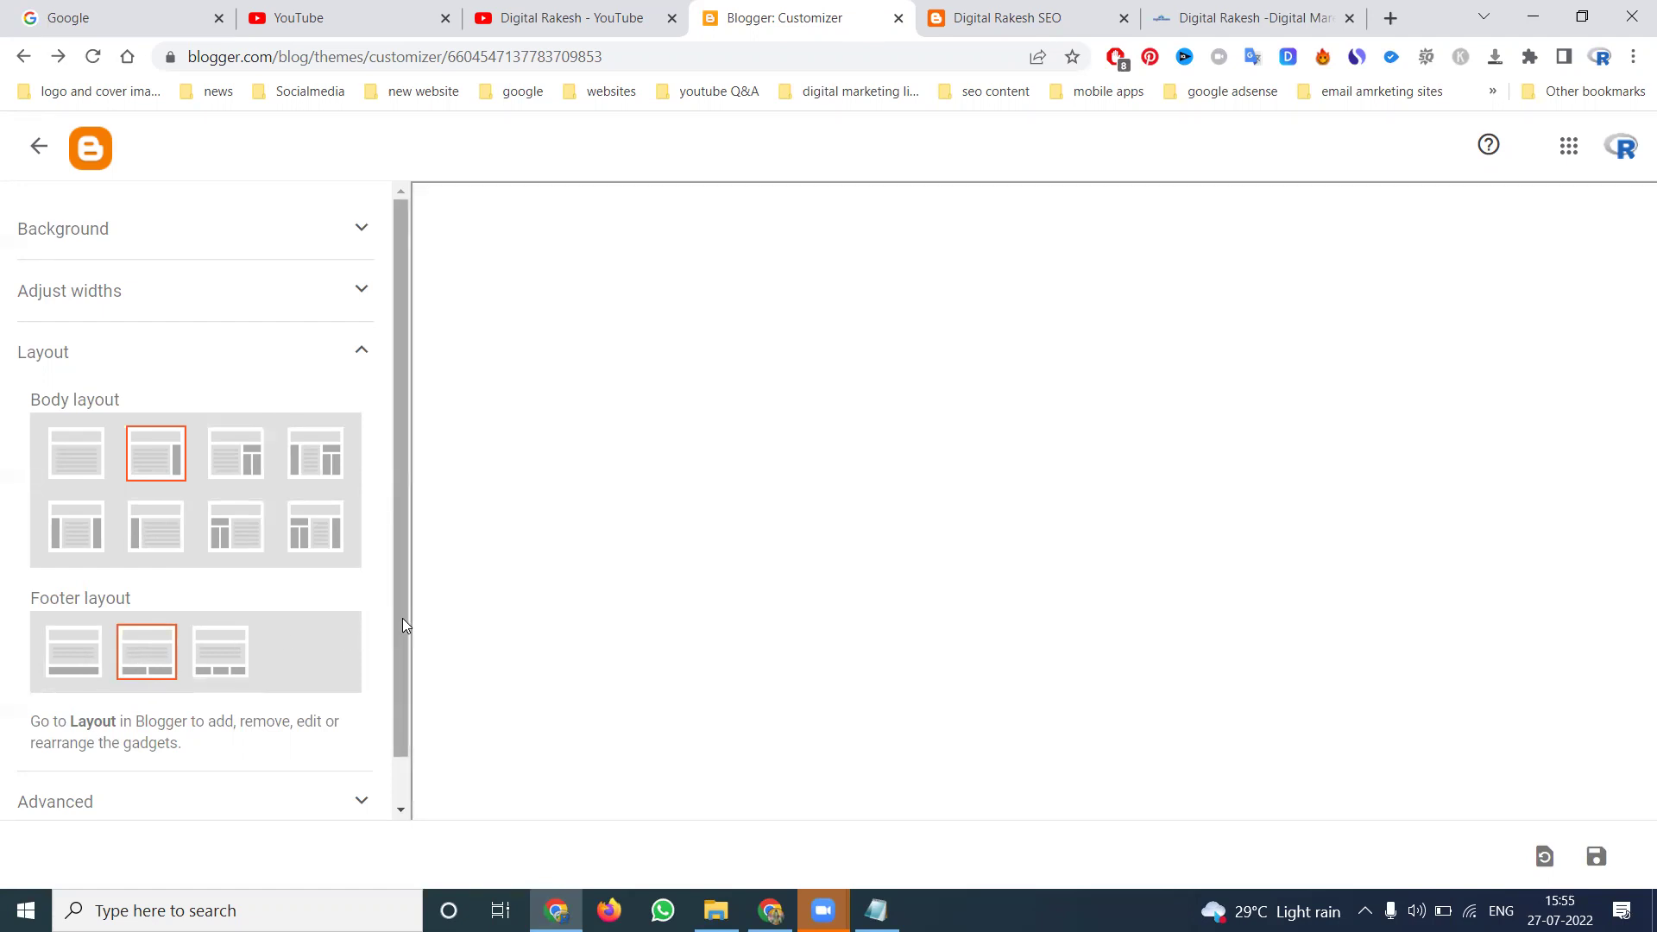
left_click_drag(403, 618, 401, 738)
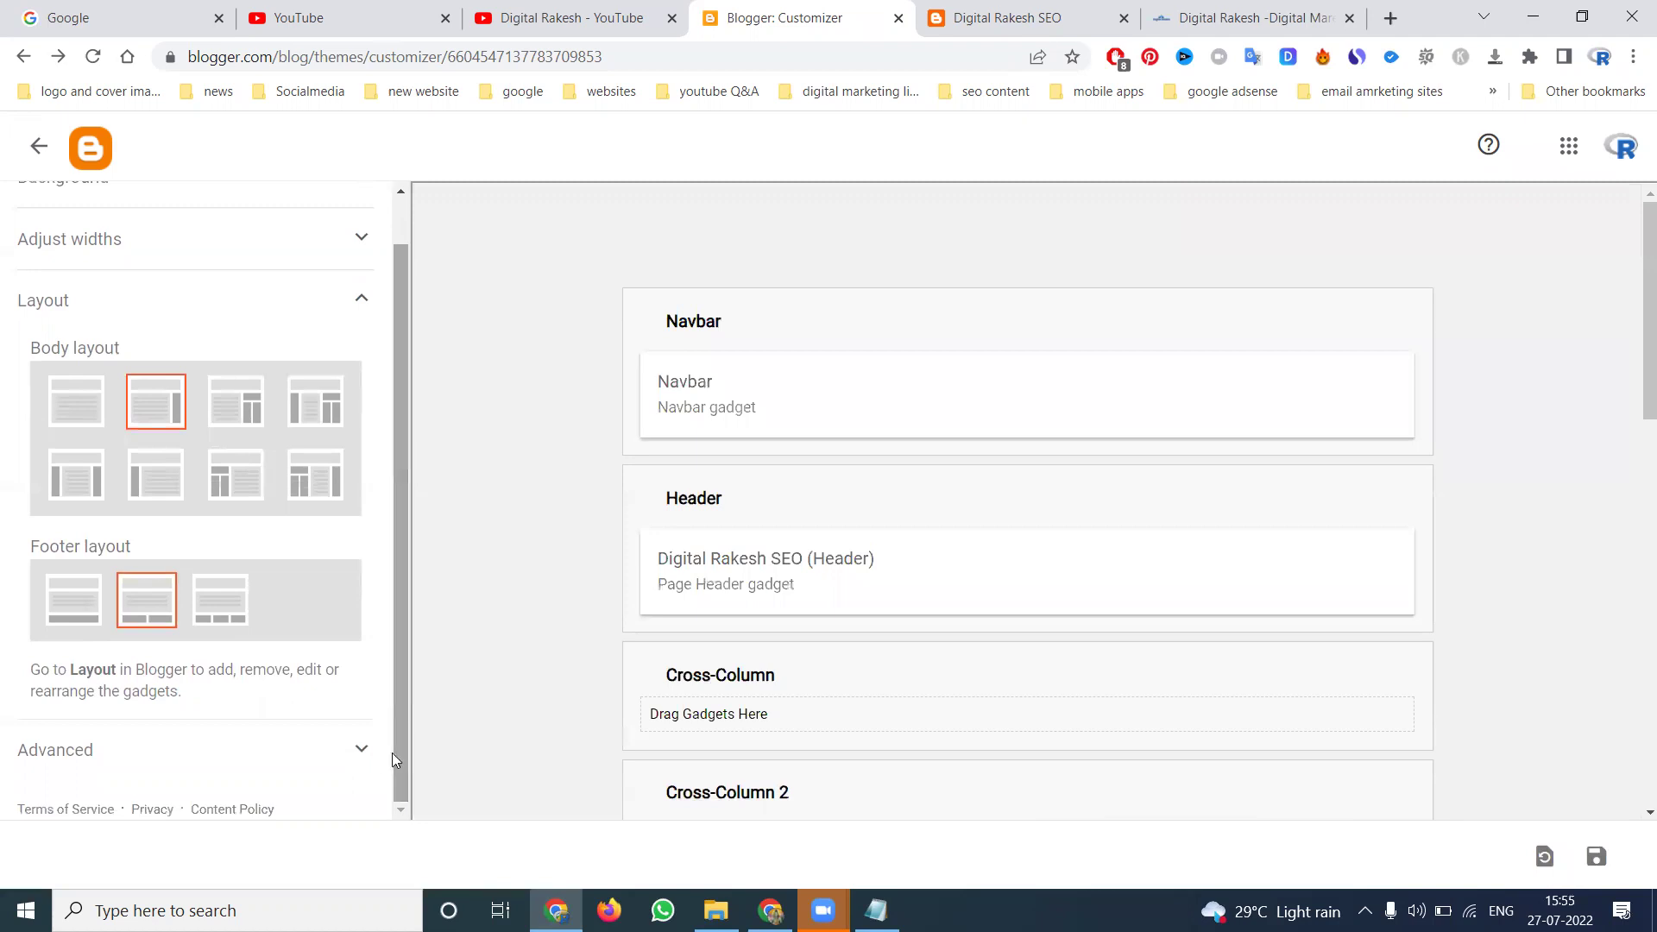
left_click(359, 751)
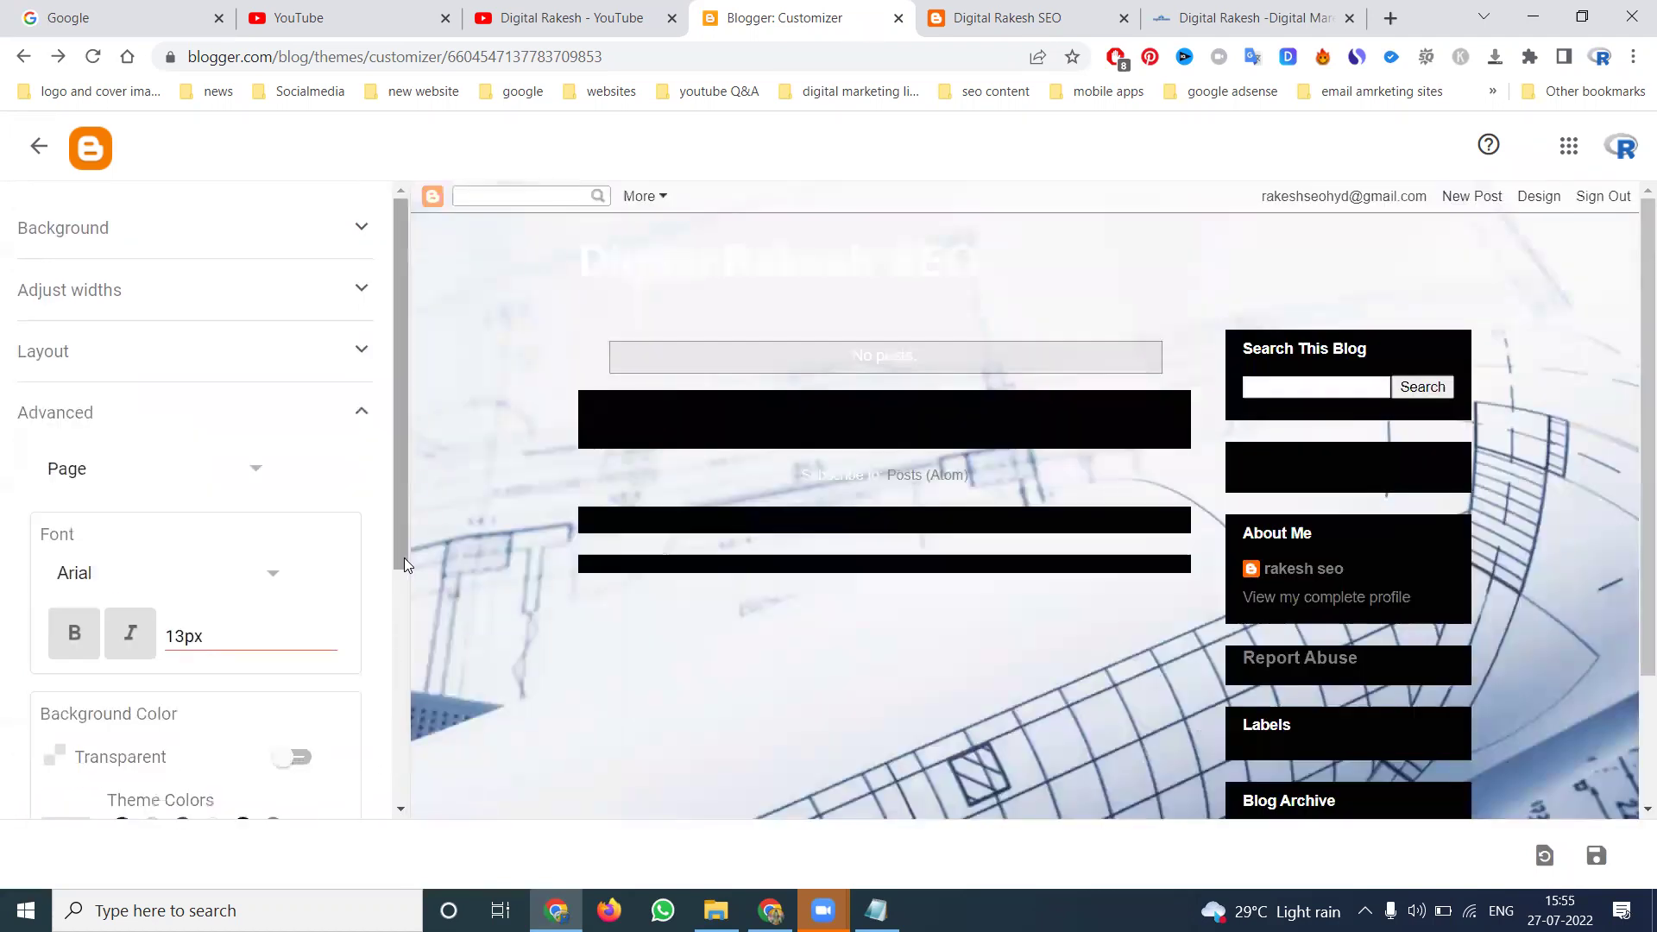
left_click_drag(397, 511, 385, 474)
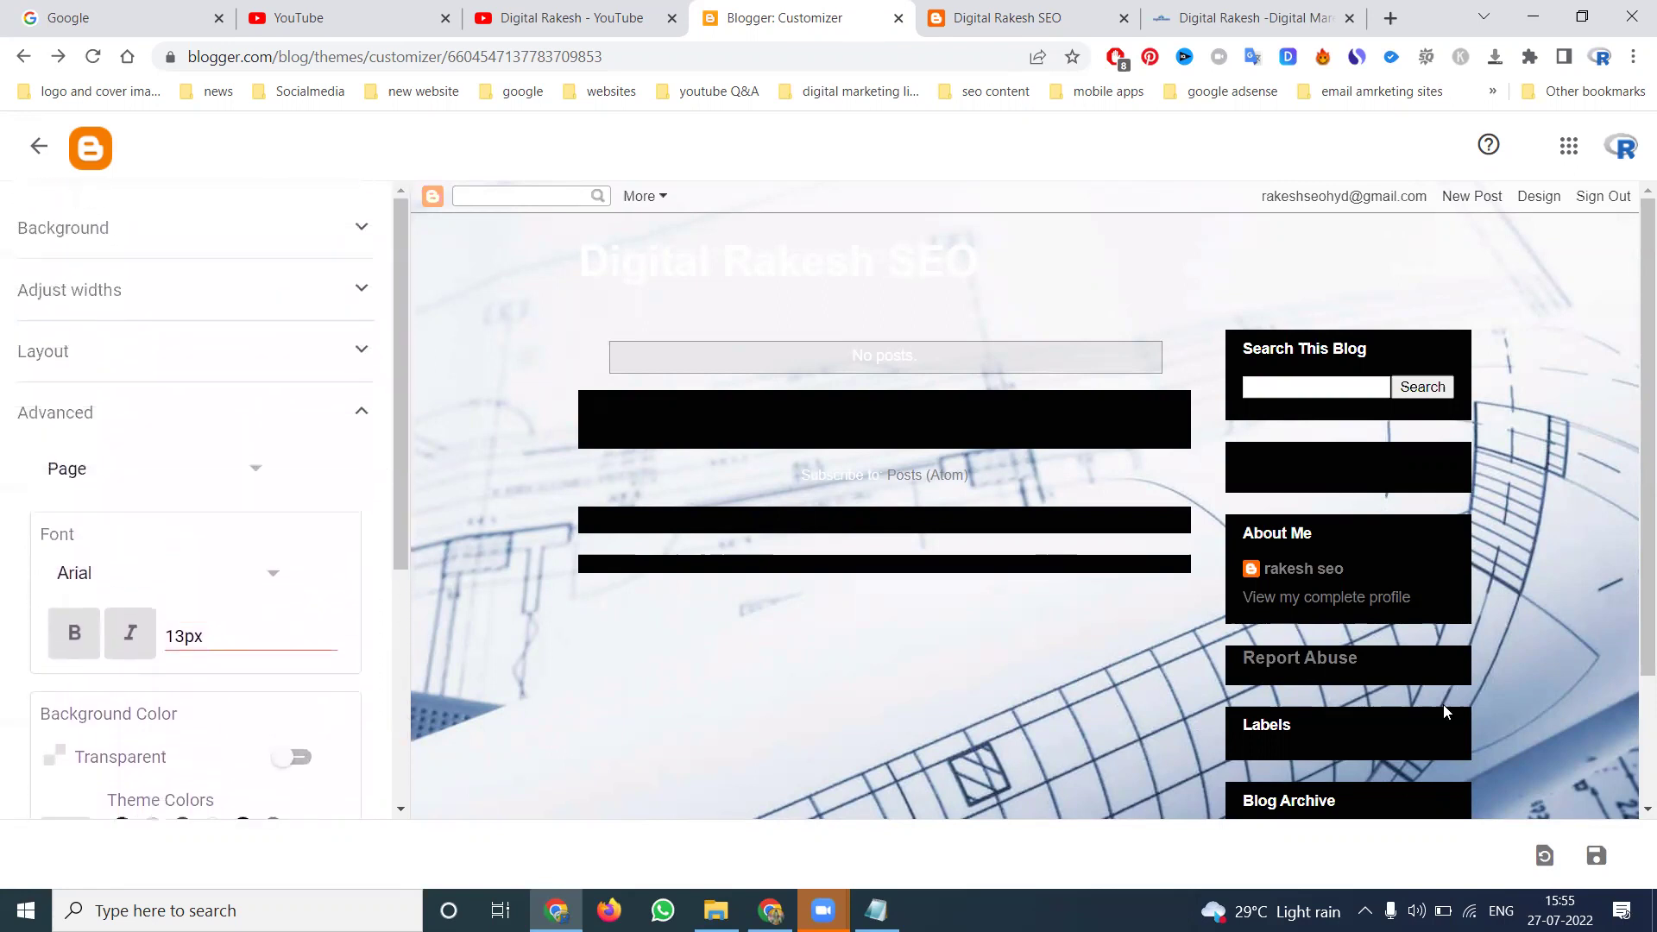
left_click(1596, 855)
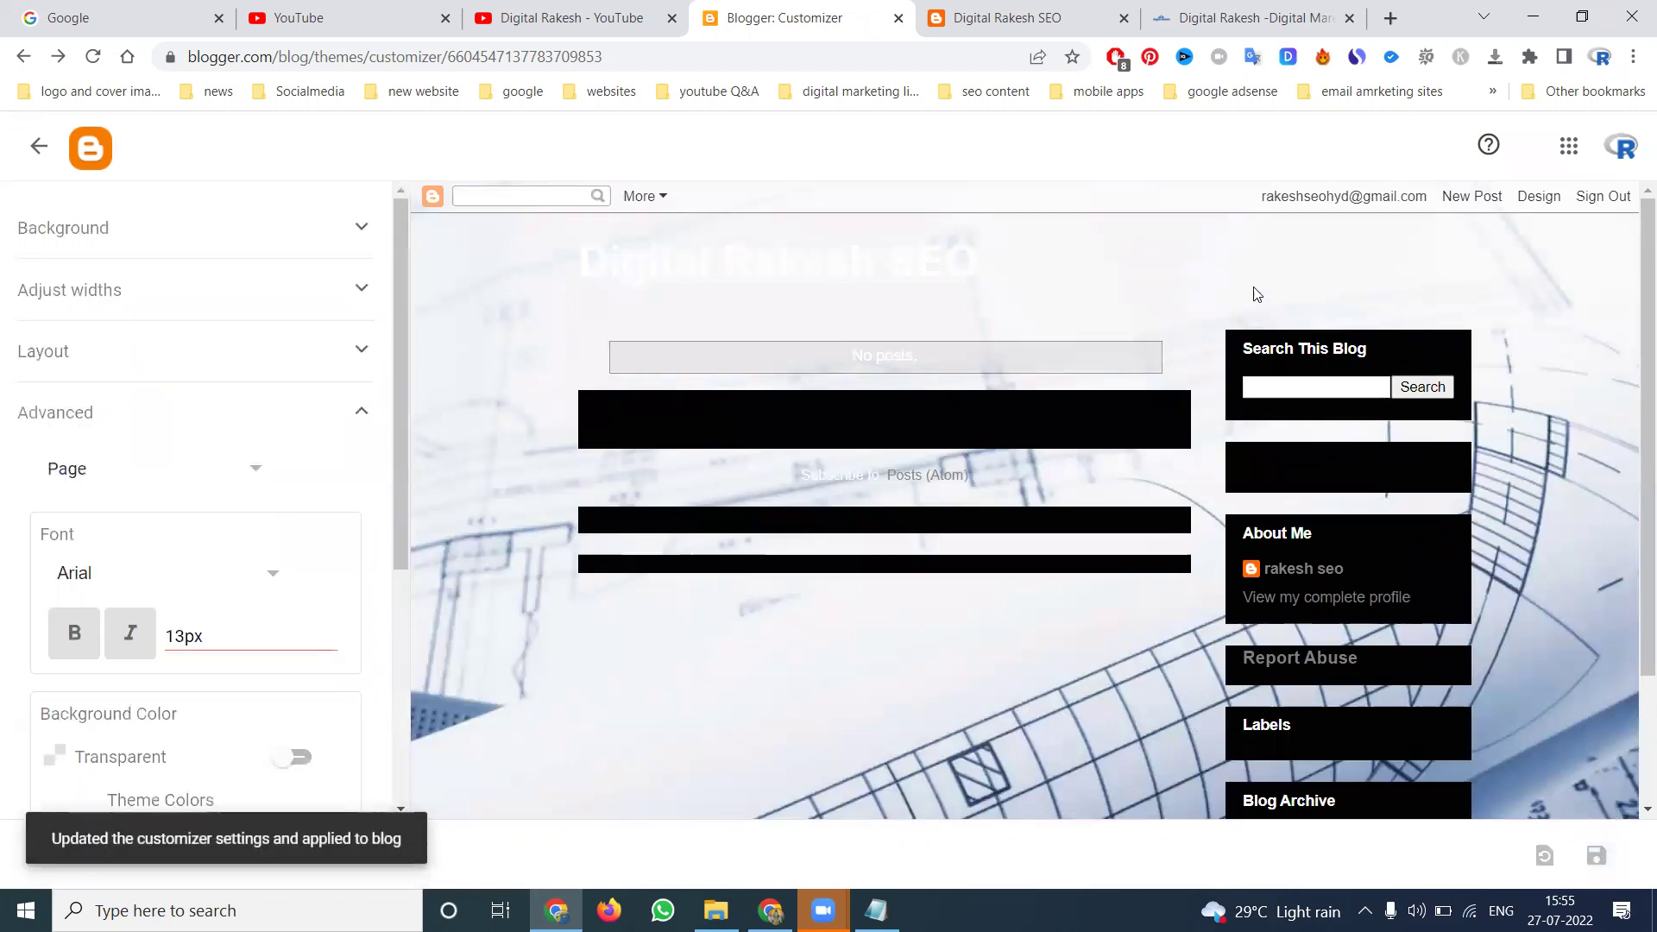
Step: Reload the live digitalrakeshseo.blogspot.com blog to check its new background and layout
left_click(1047, 19)
left_click(92, 57)
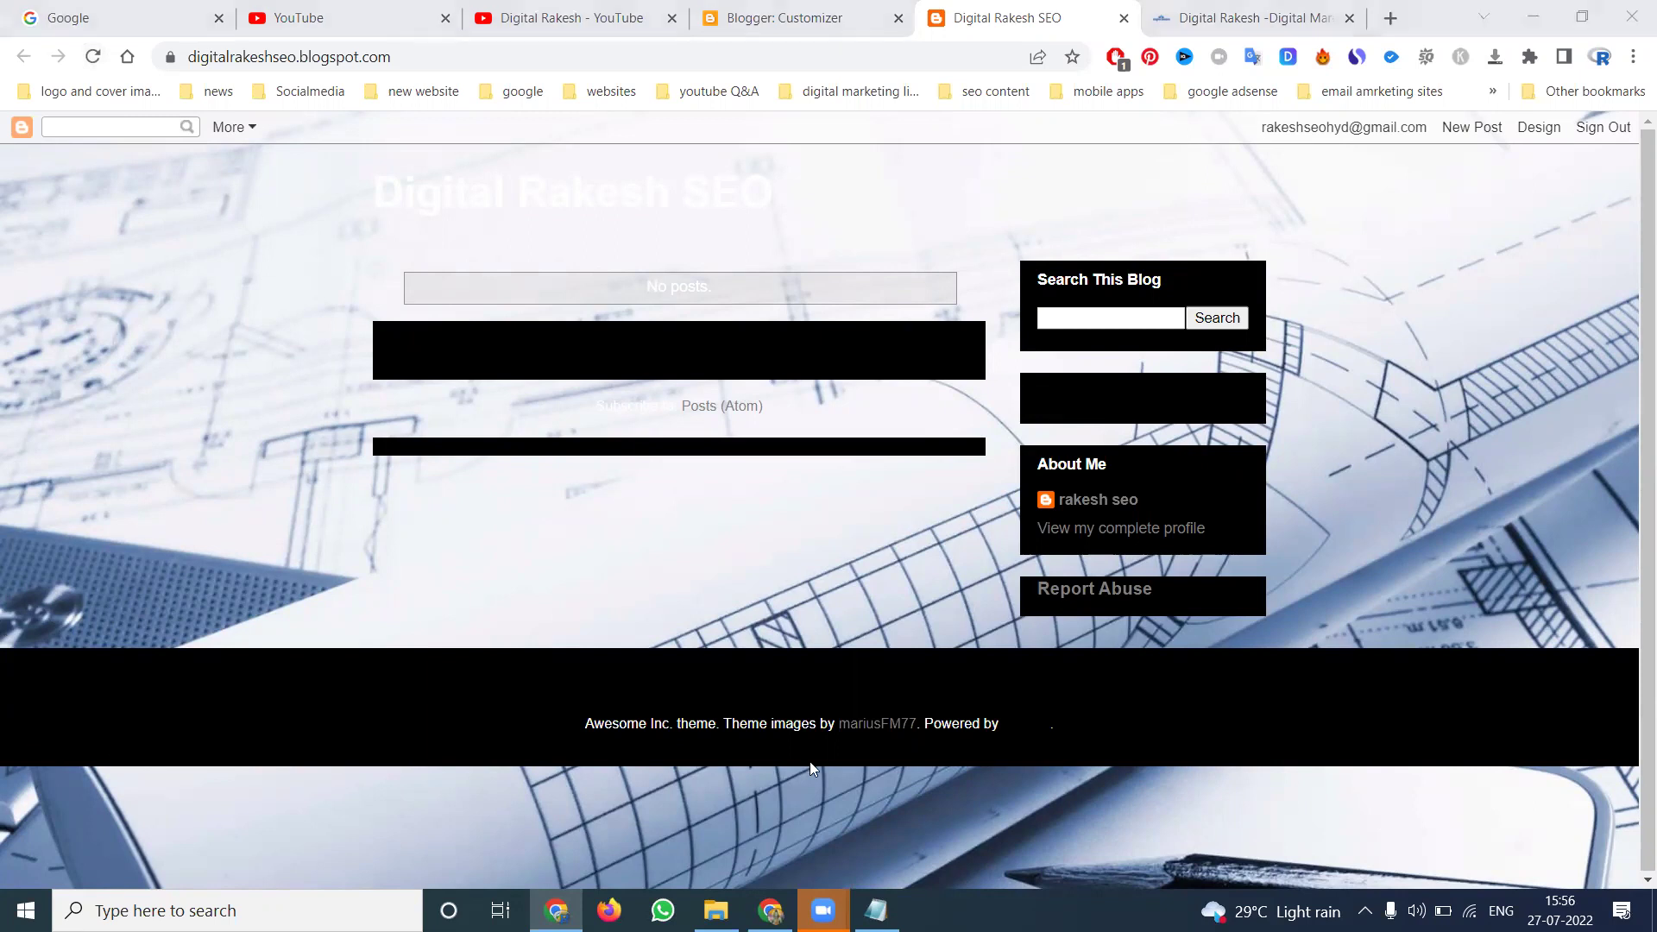
left_click(1462, 499)
Step: Leave the theme customizer and create a new post from the blog's post list
left_click(759, 13)
left_click(40, 147)
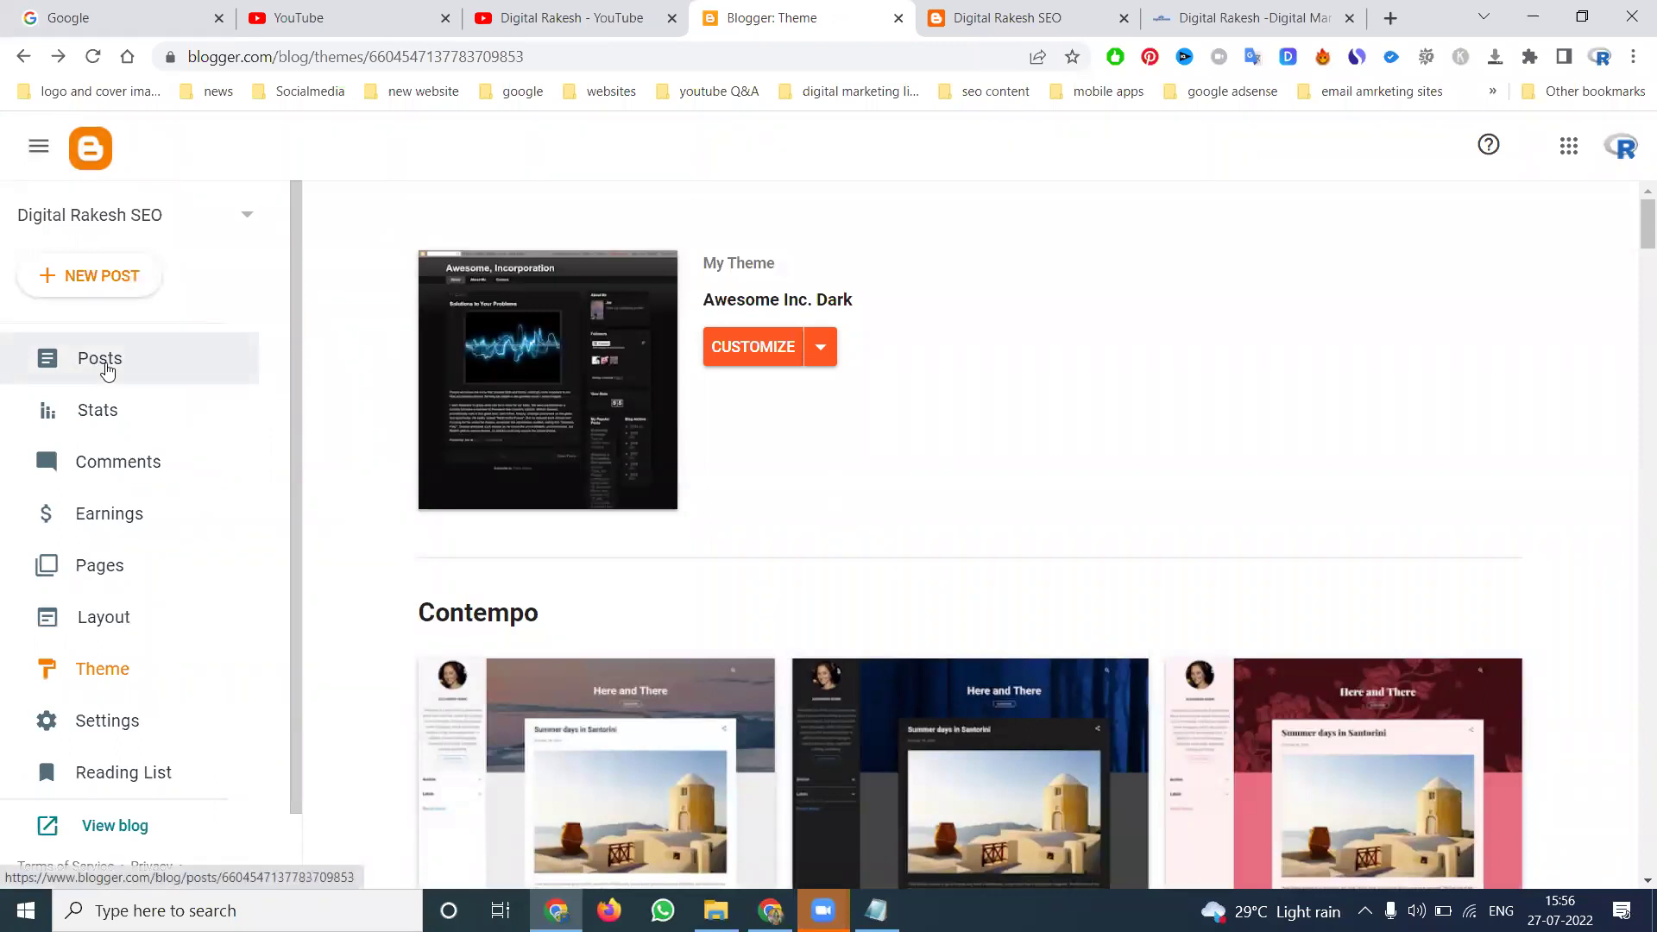
left_click(107, 370)
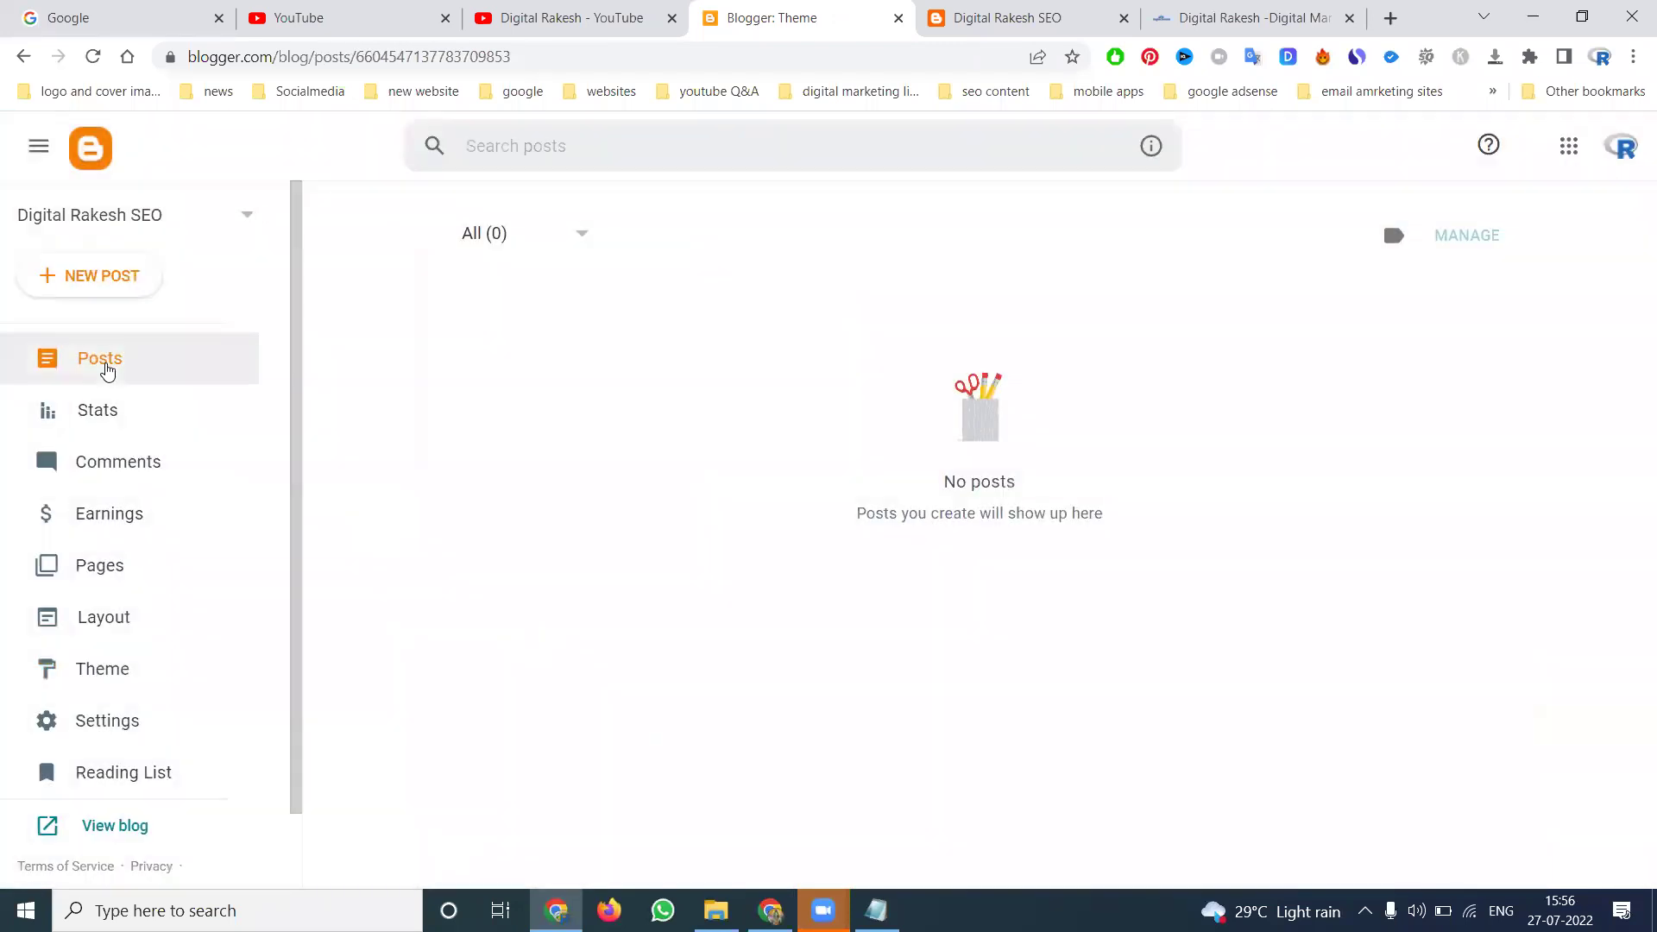
left_click(127, 277)
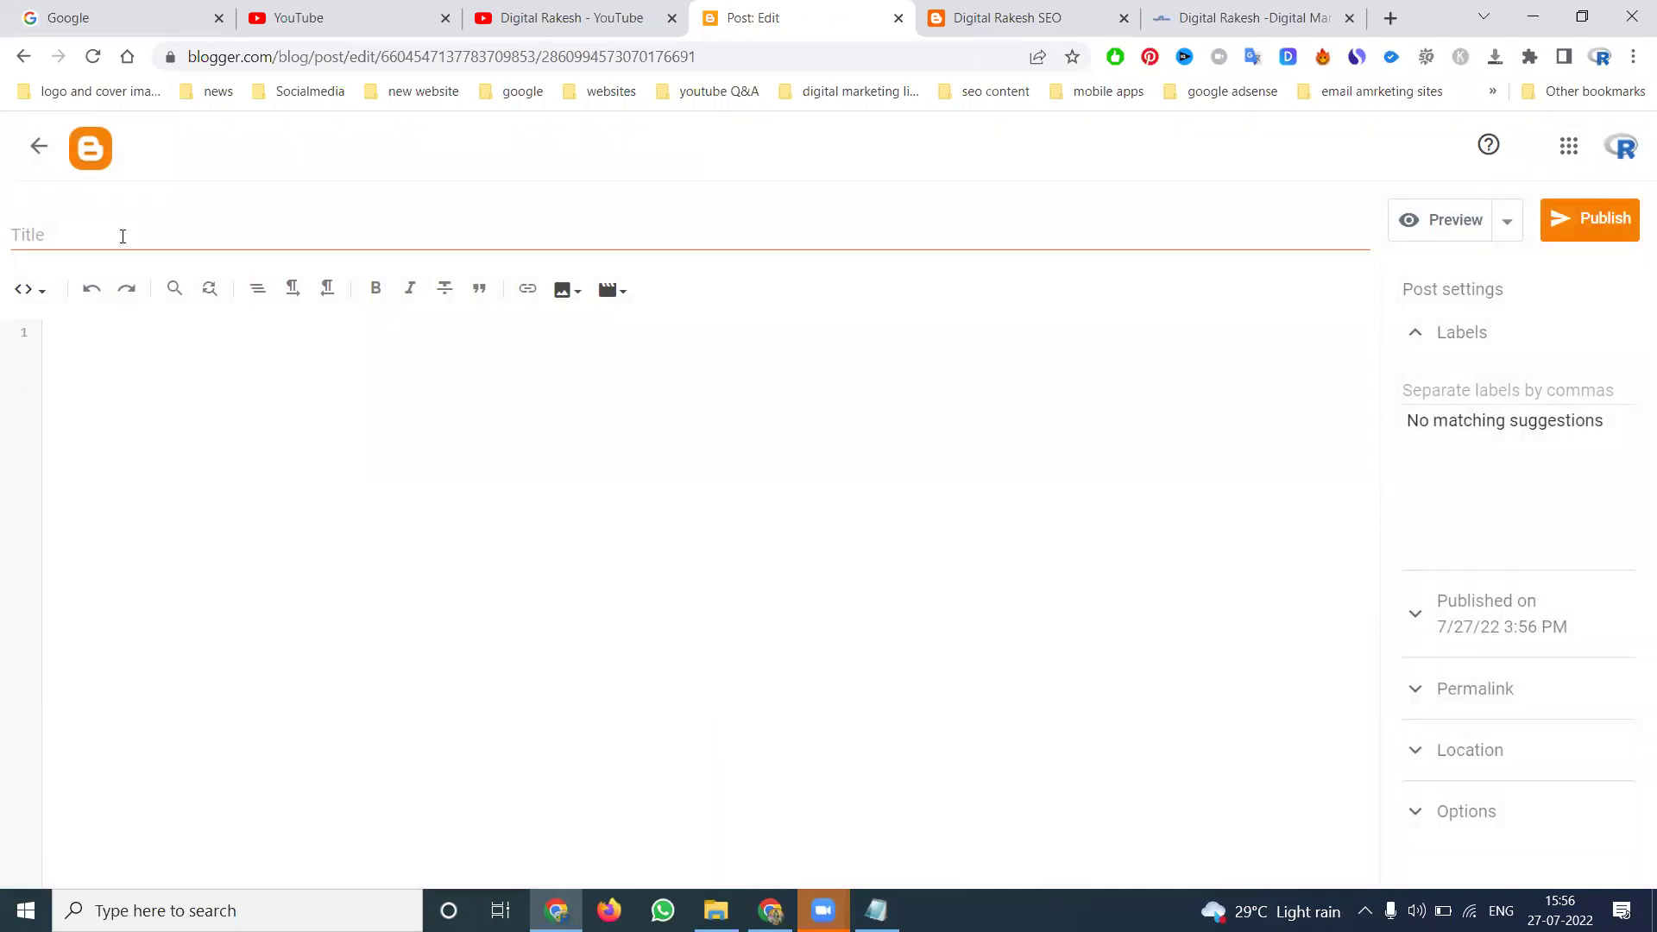
Step: Enter "Free Digital Marketing Training Course" on the second line of the post's HTML body
left_click(96, 333)
key("Return")
type("Free Digital Marketing Train")
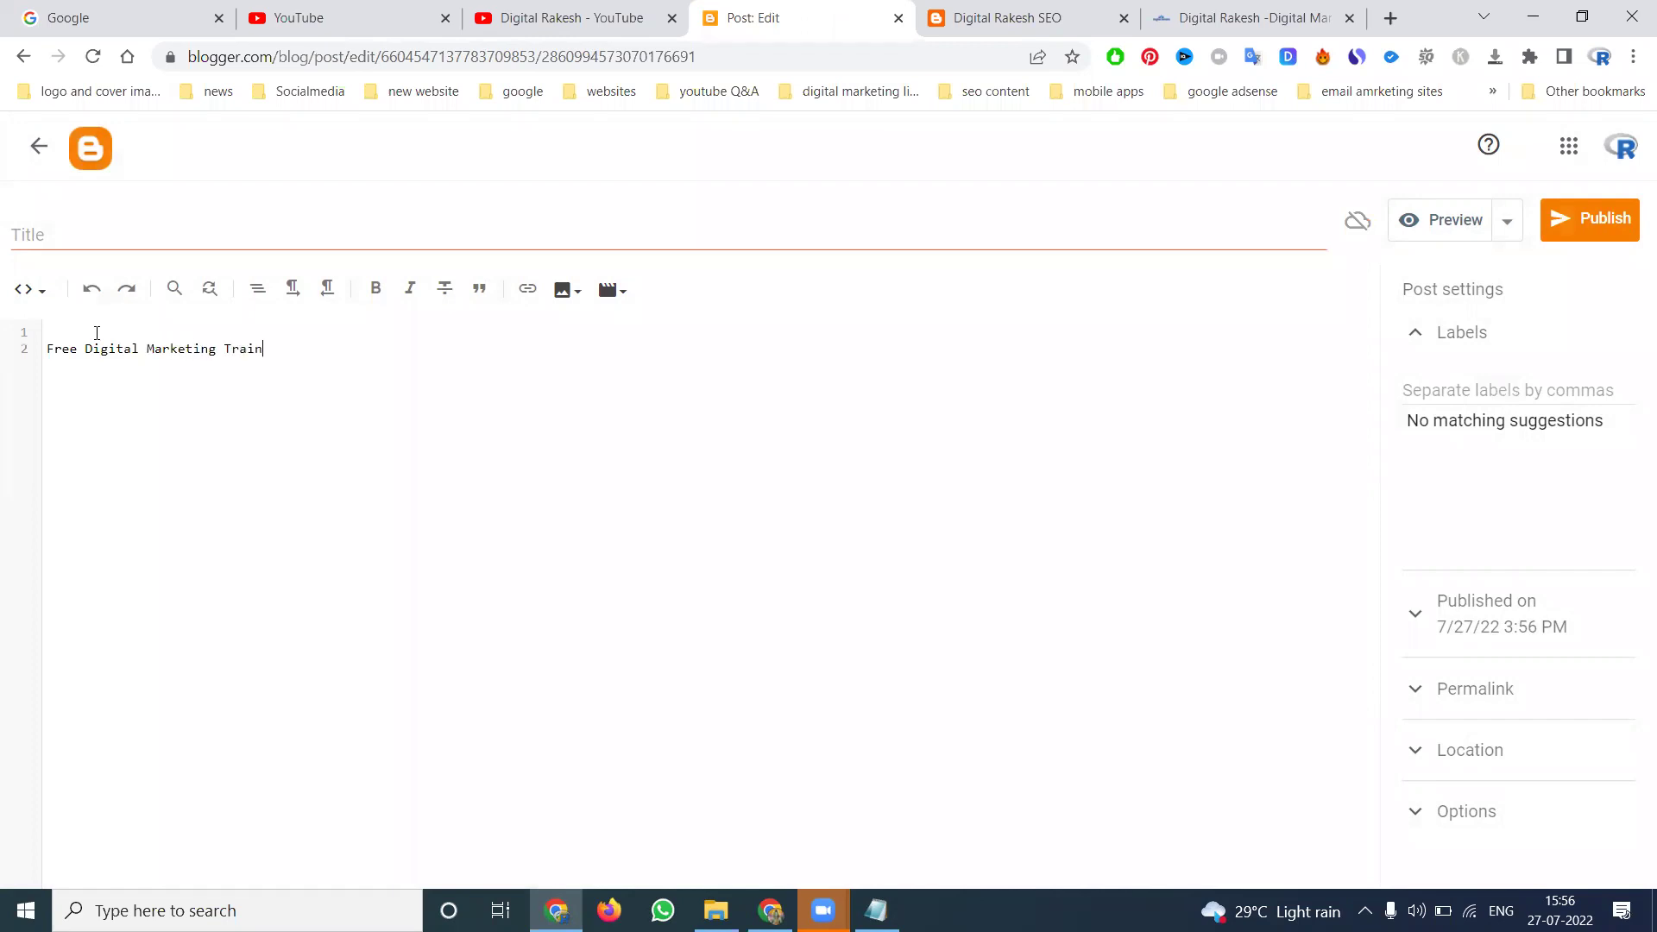
type("ing Course")
Step: Try right-to-left direction and bold formatting on the course line, restoring left-to-right direction and undoing the bold
double_click(113, 352)
triple_click(114, 351)
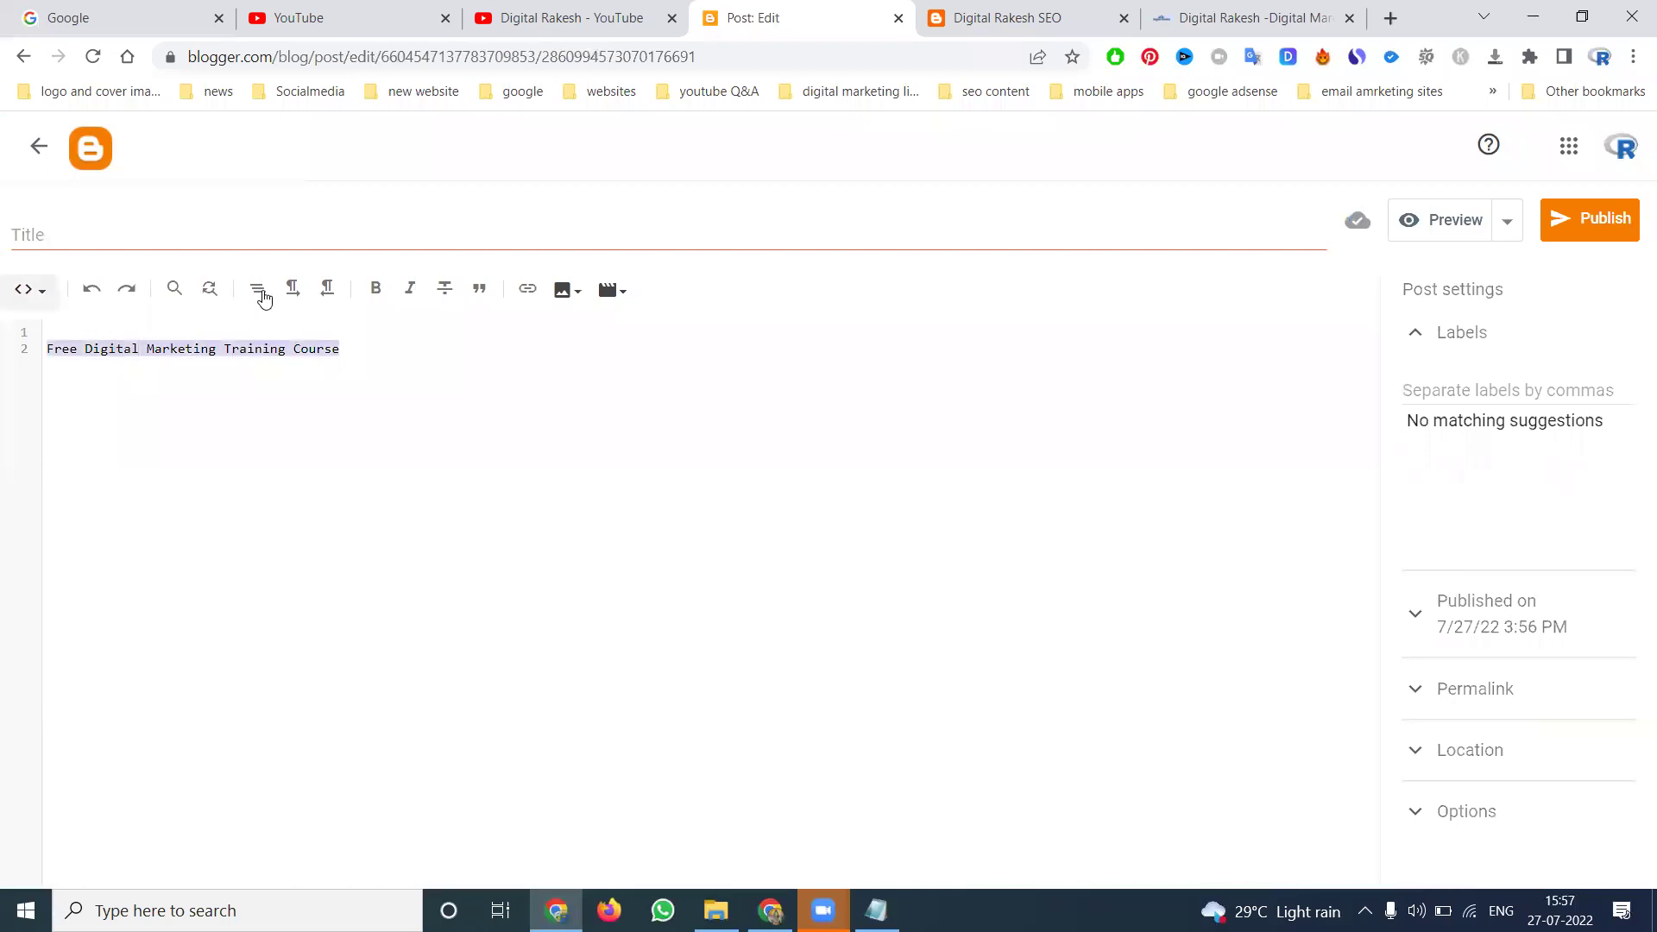
left_click(324, 291)
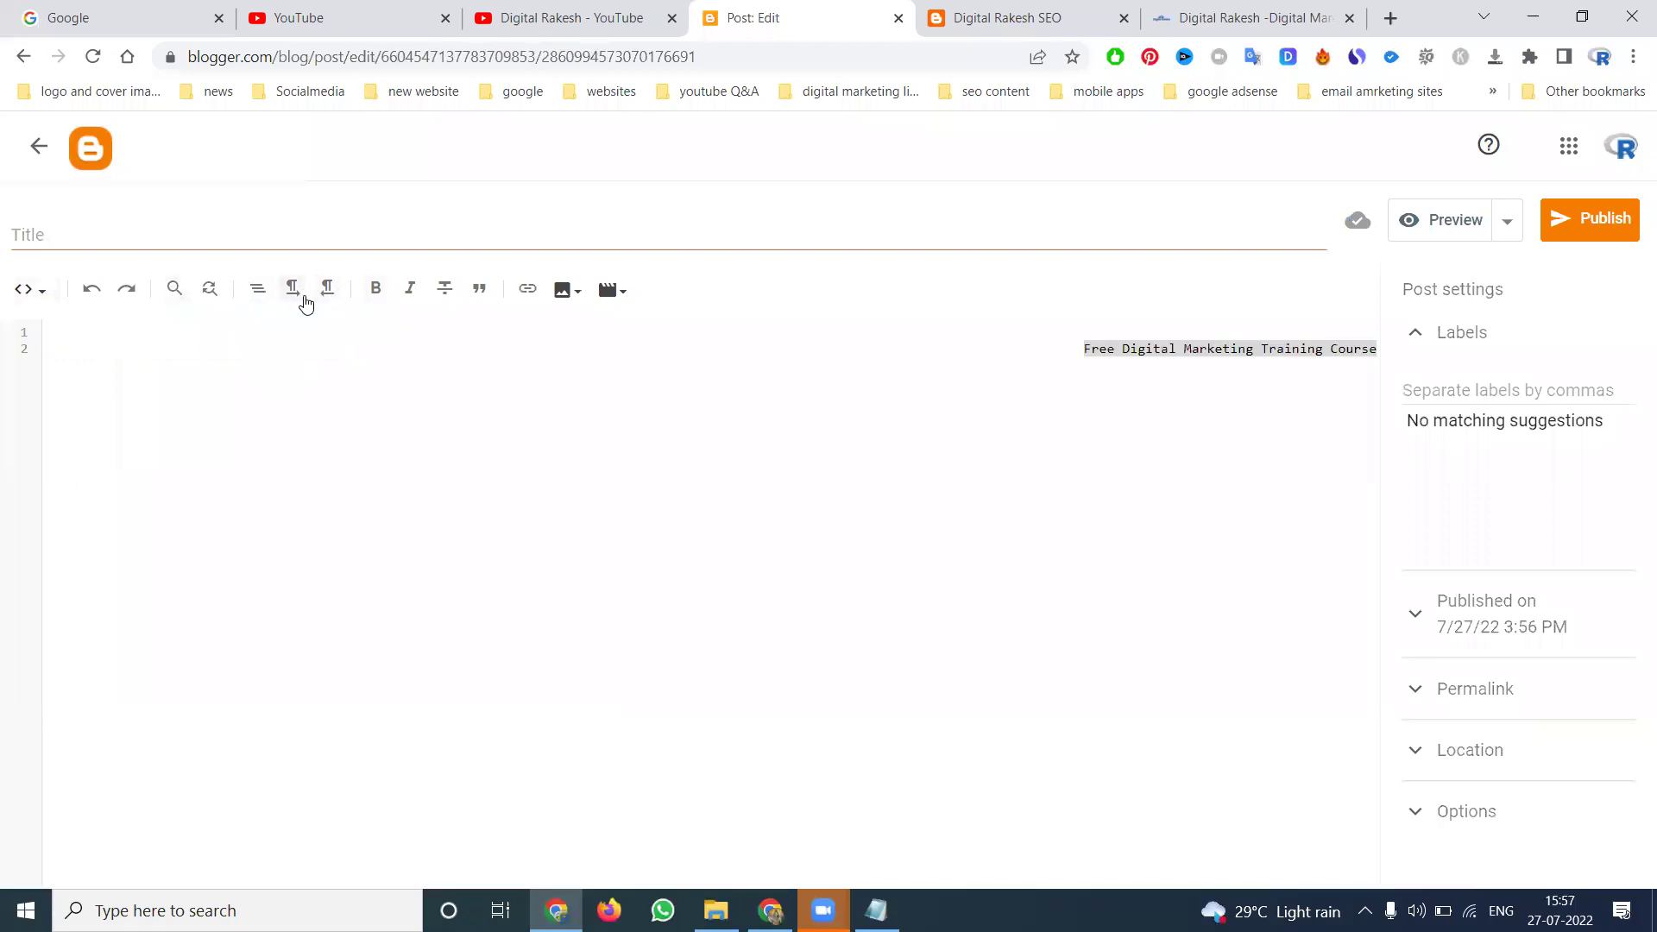
left_click(292, 291)
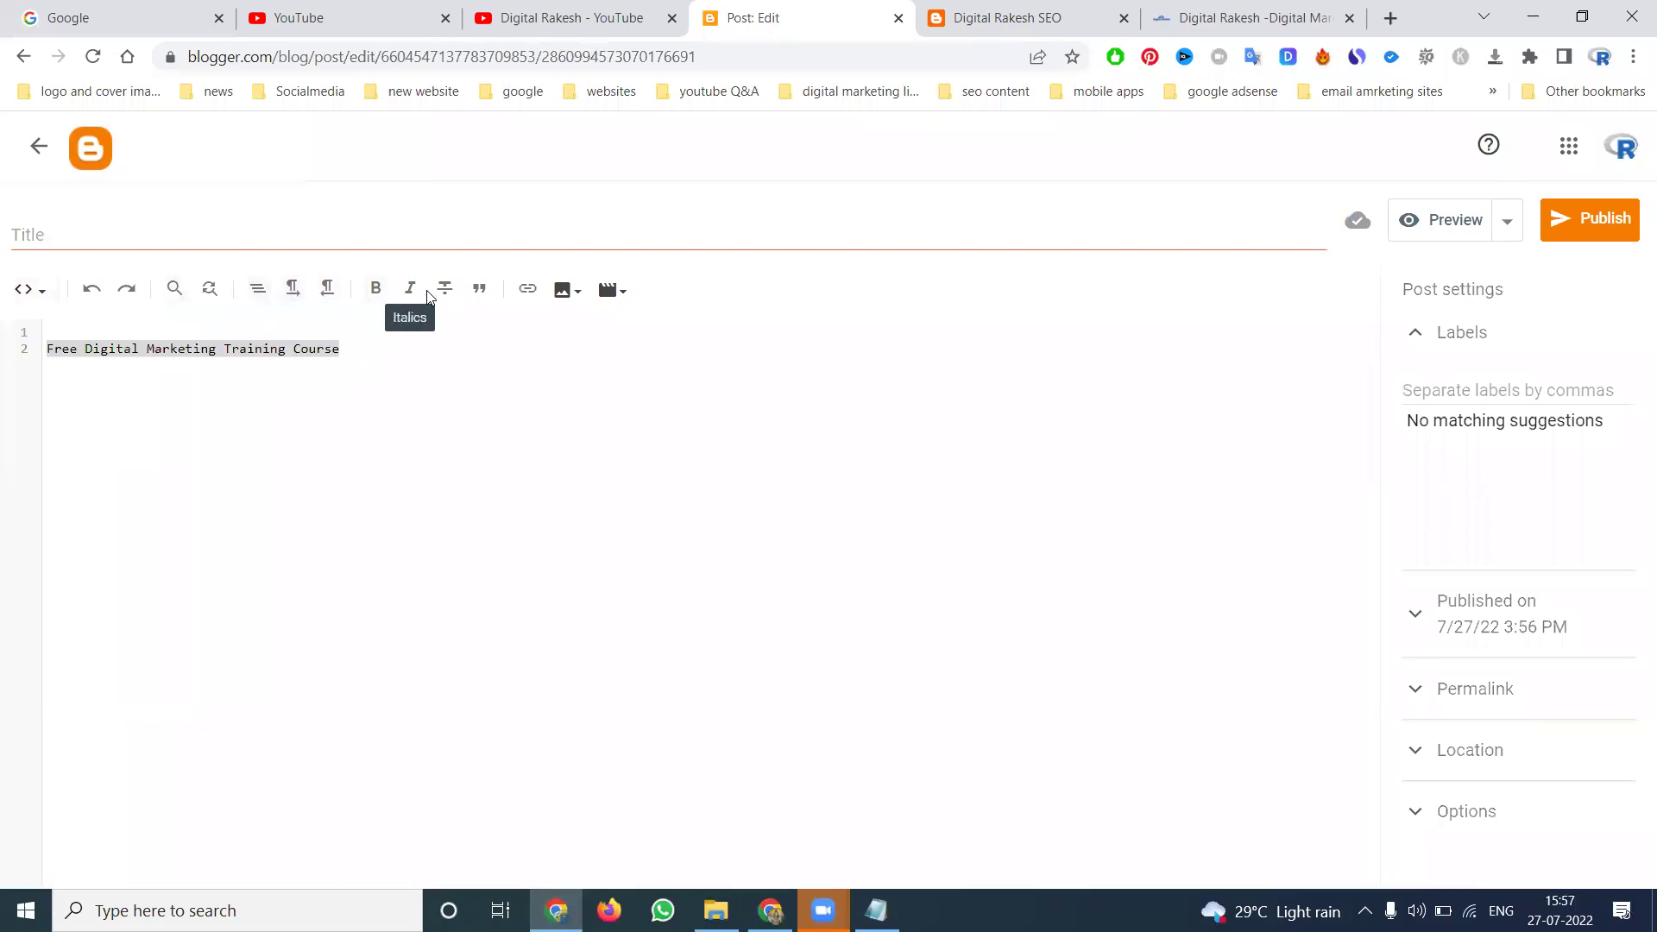
left_click(376, 292)
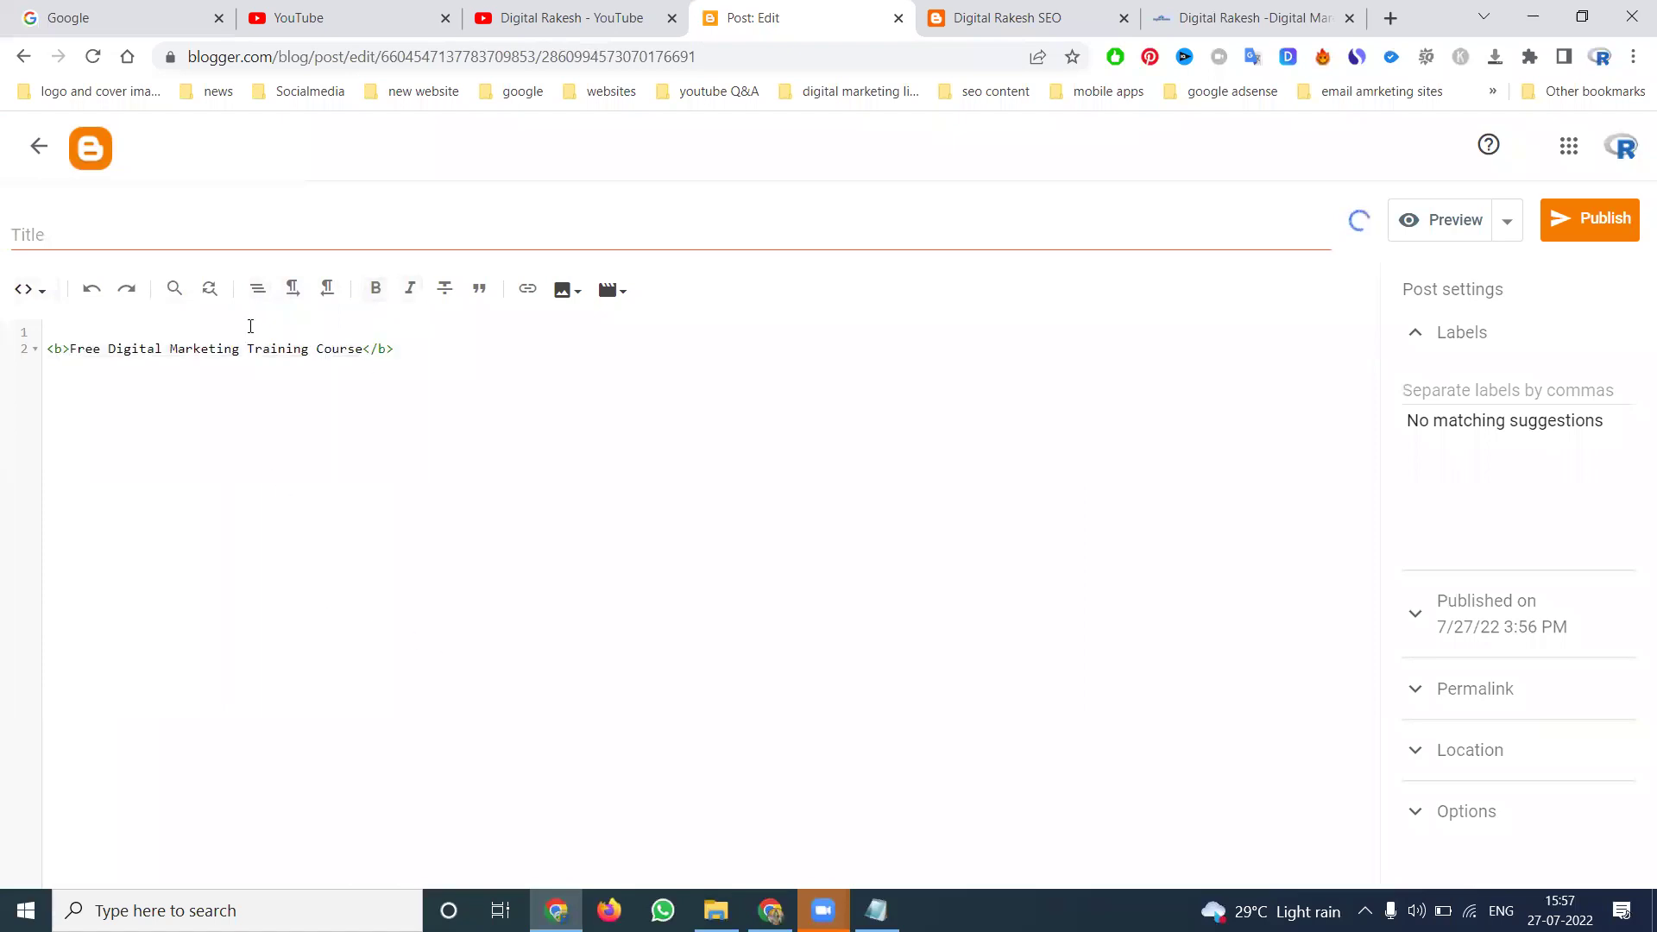
key("ctrl+z")
Step: Switch the post to Compose view and format the "Free Digital Marketing Training Course" line as a Subheading
left_click(43, 304)
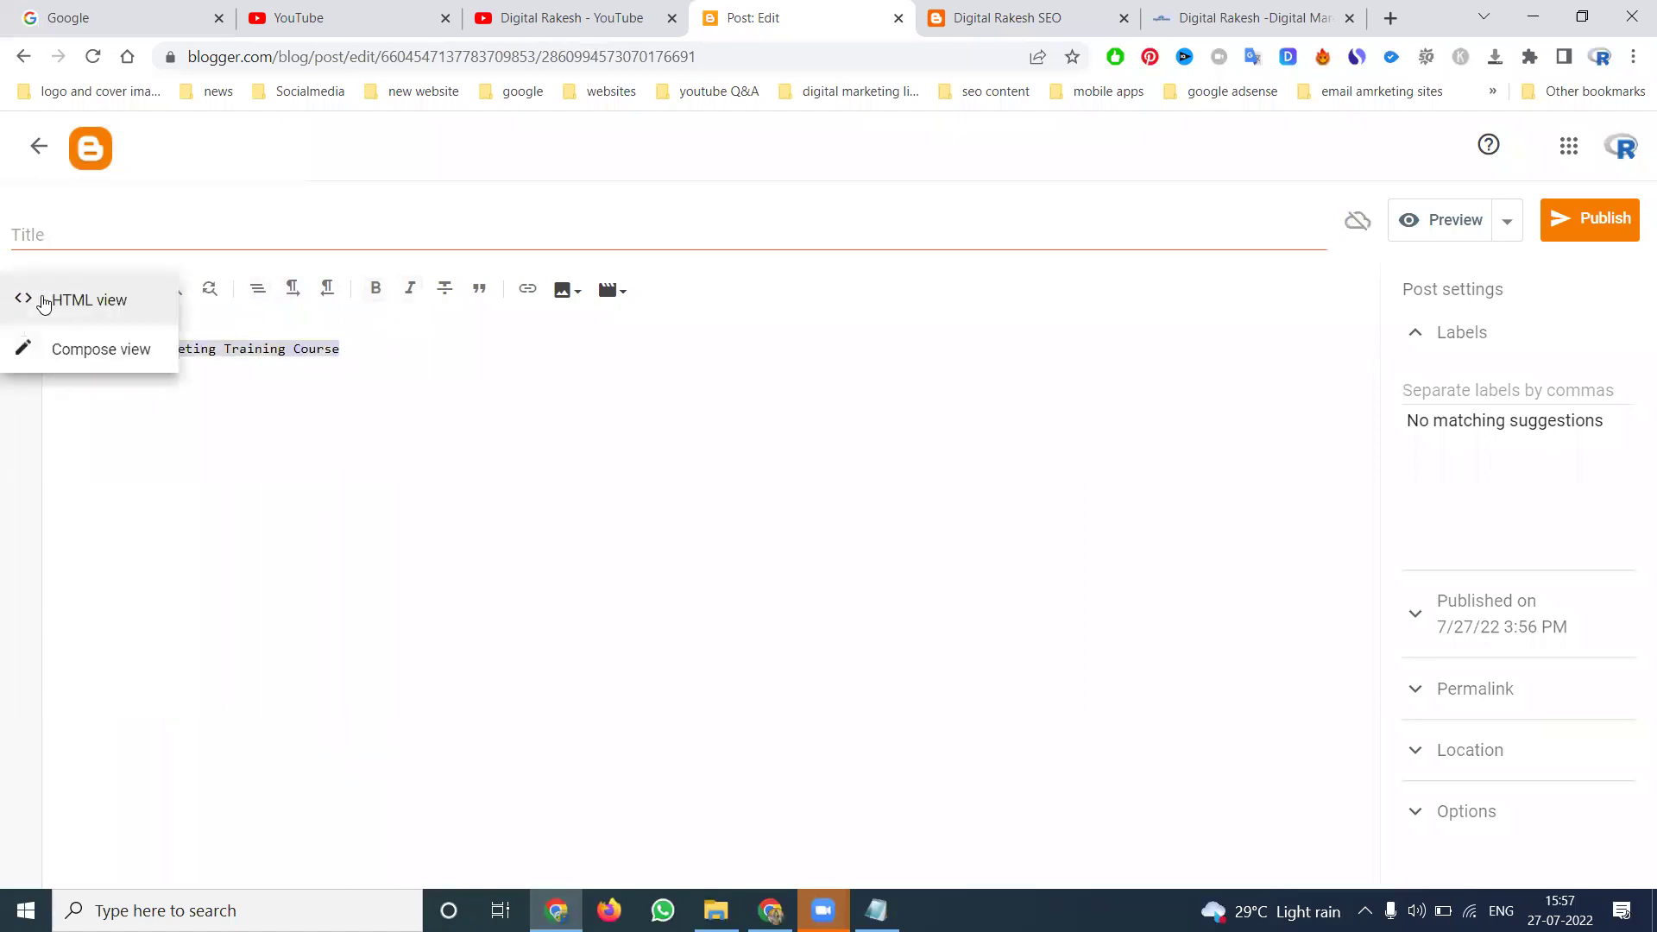
left_click(91, 366)
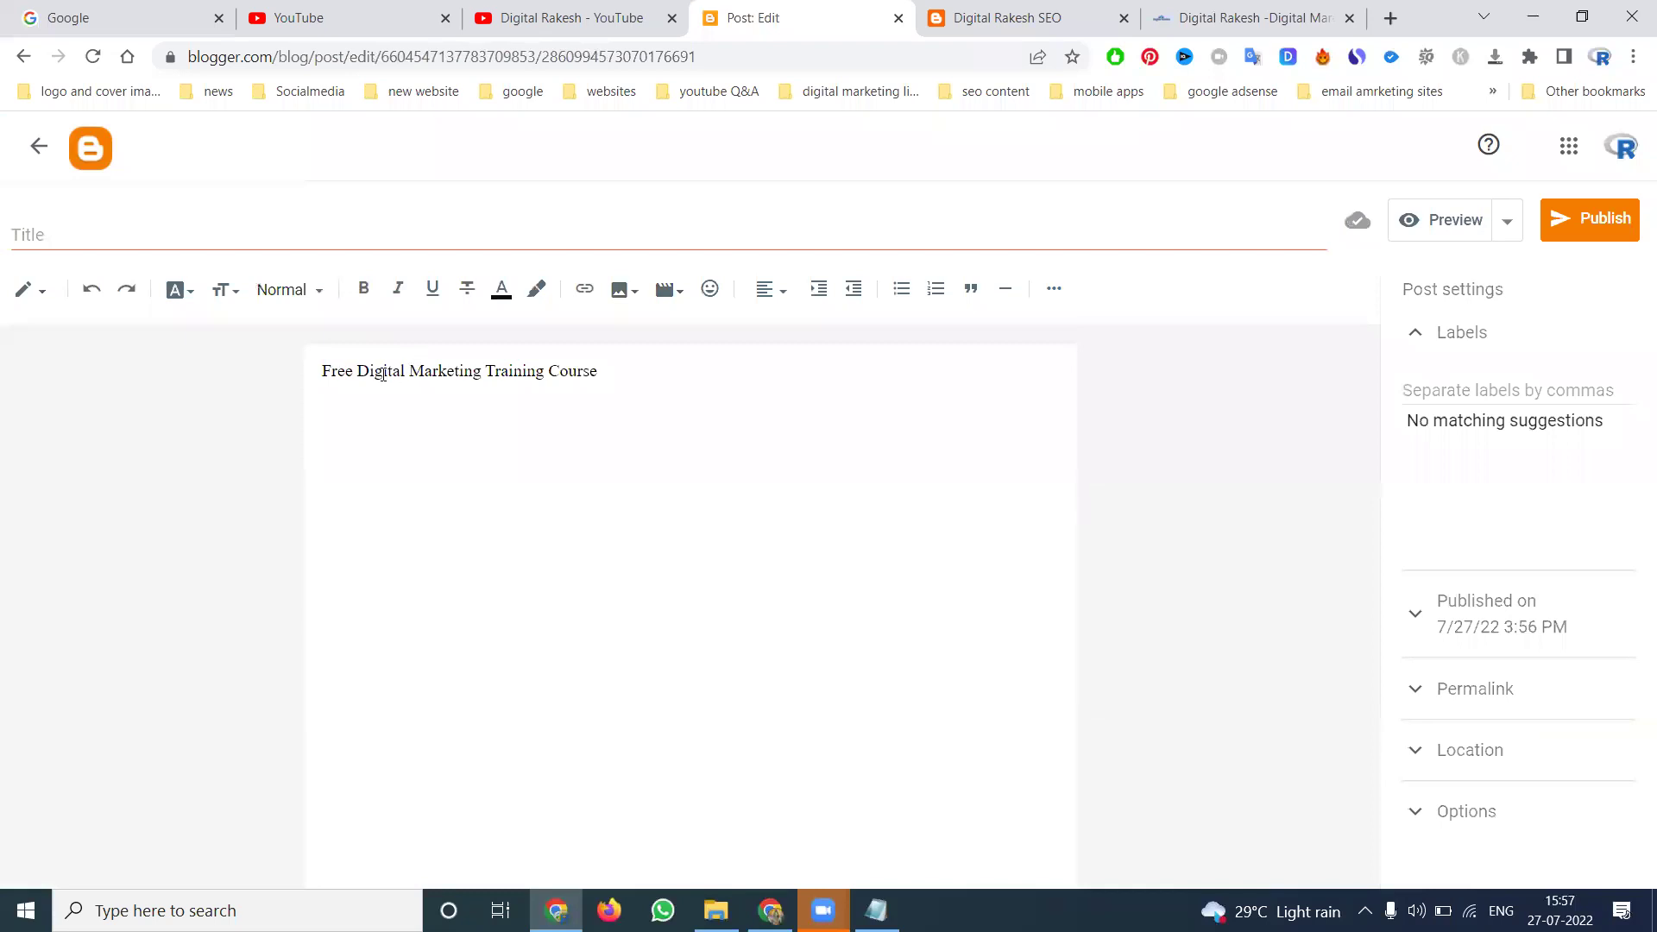
triple_click(382, 374)
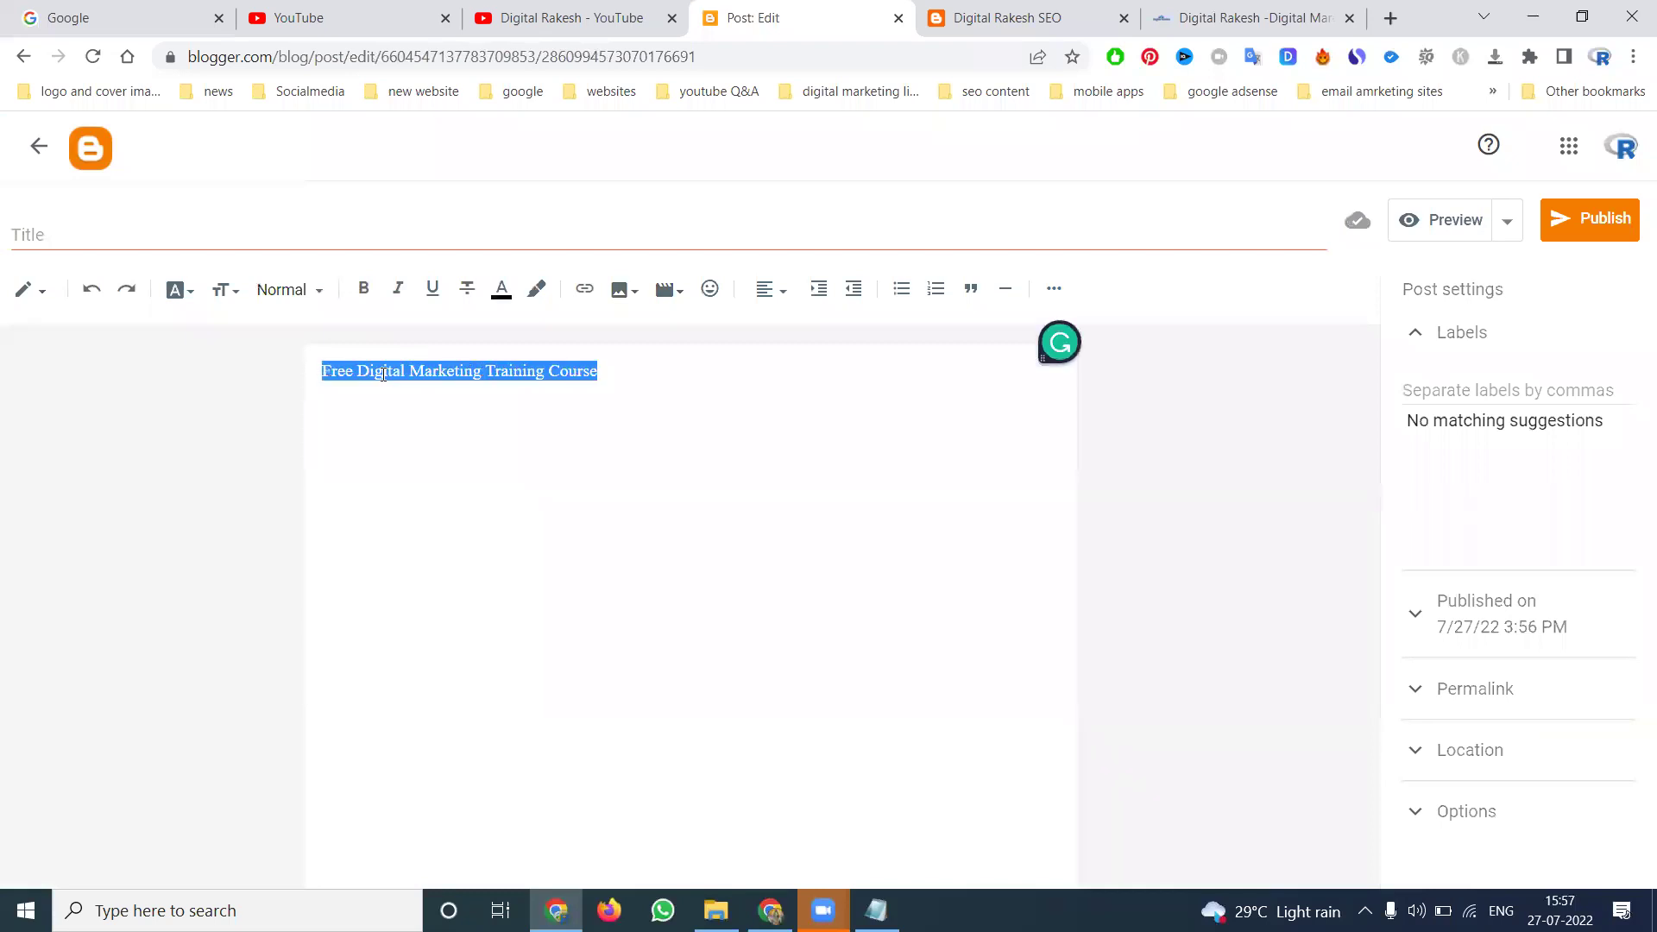
left_click(315, 288)
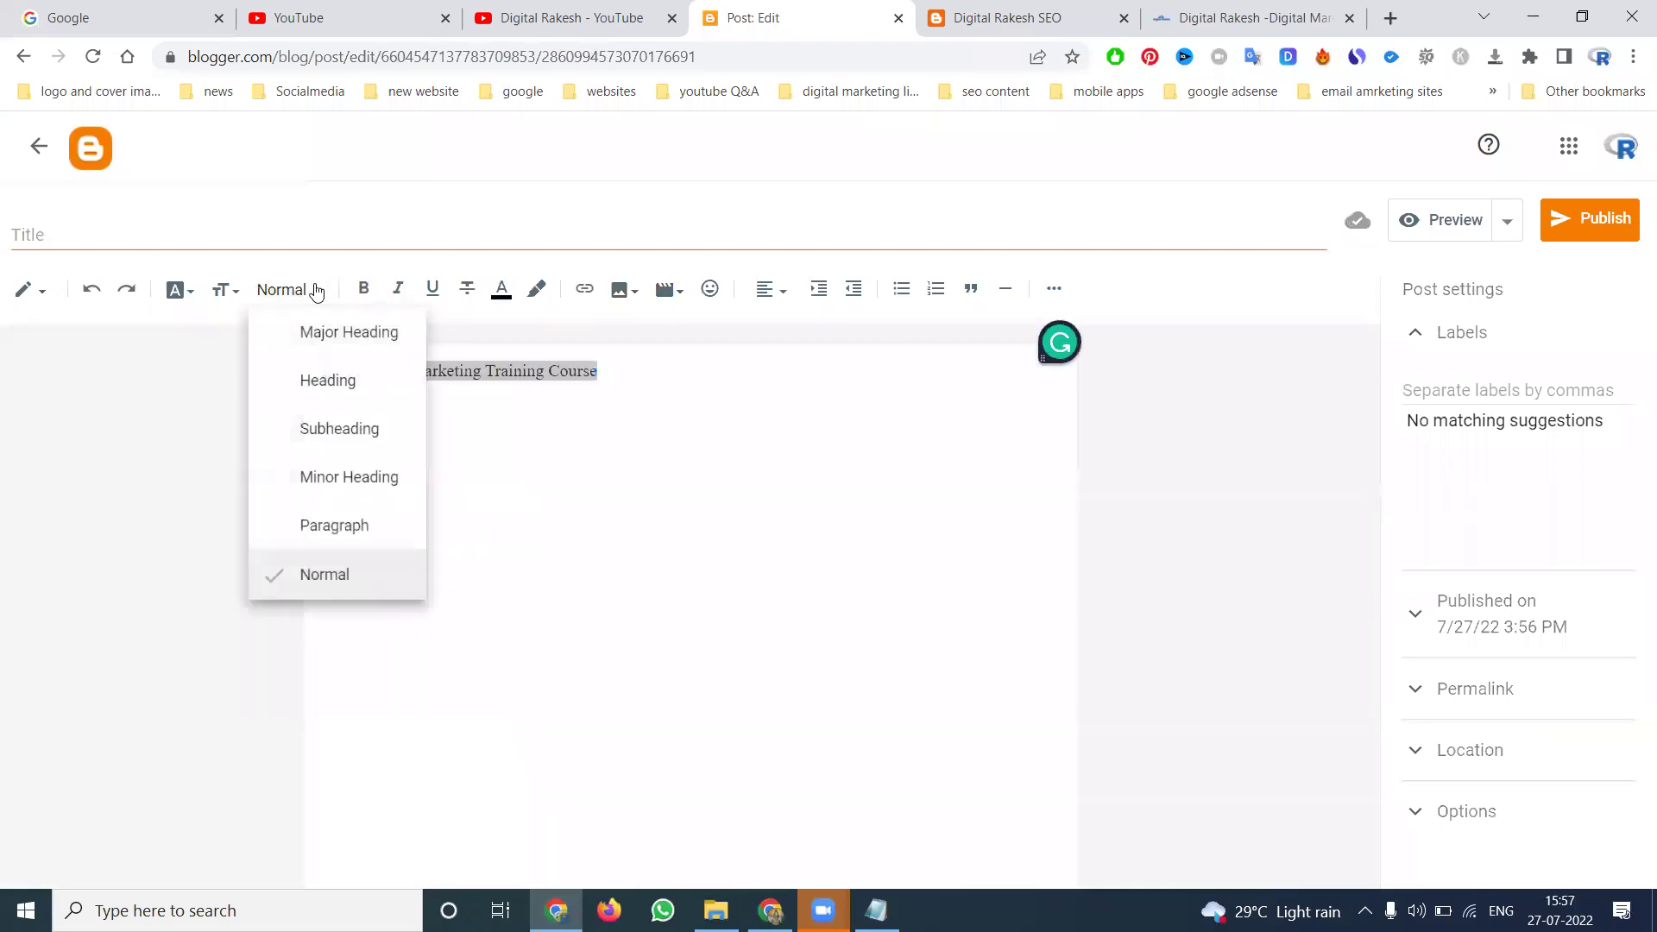
left_click(323, 416)
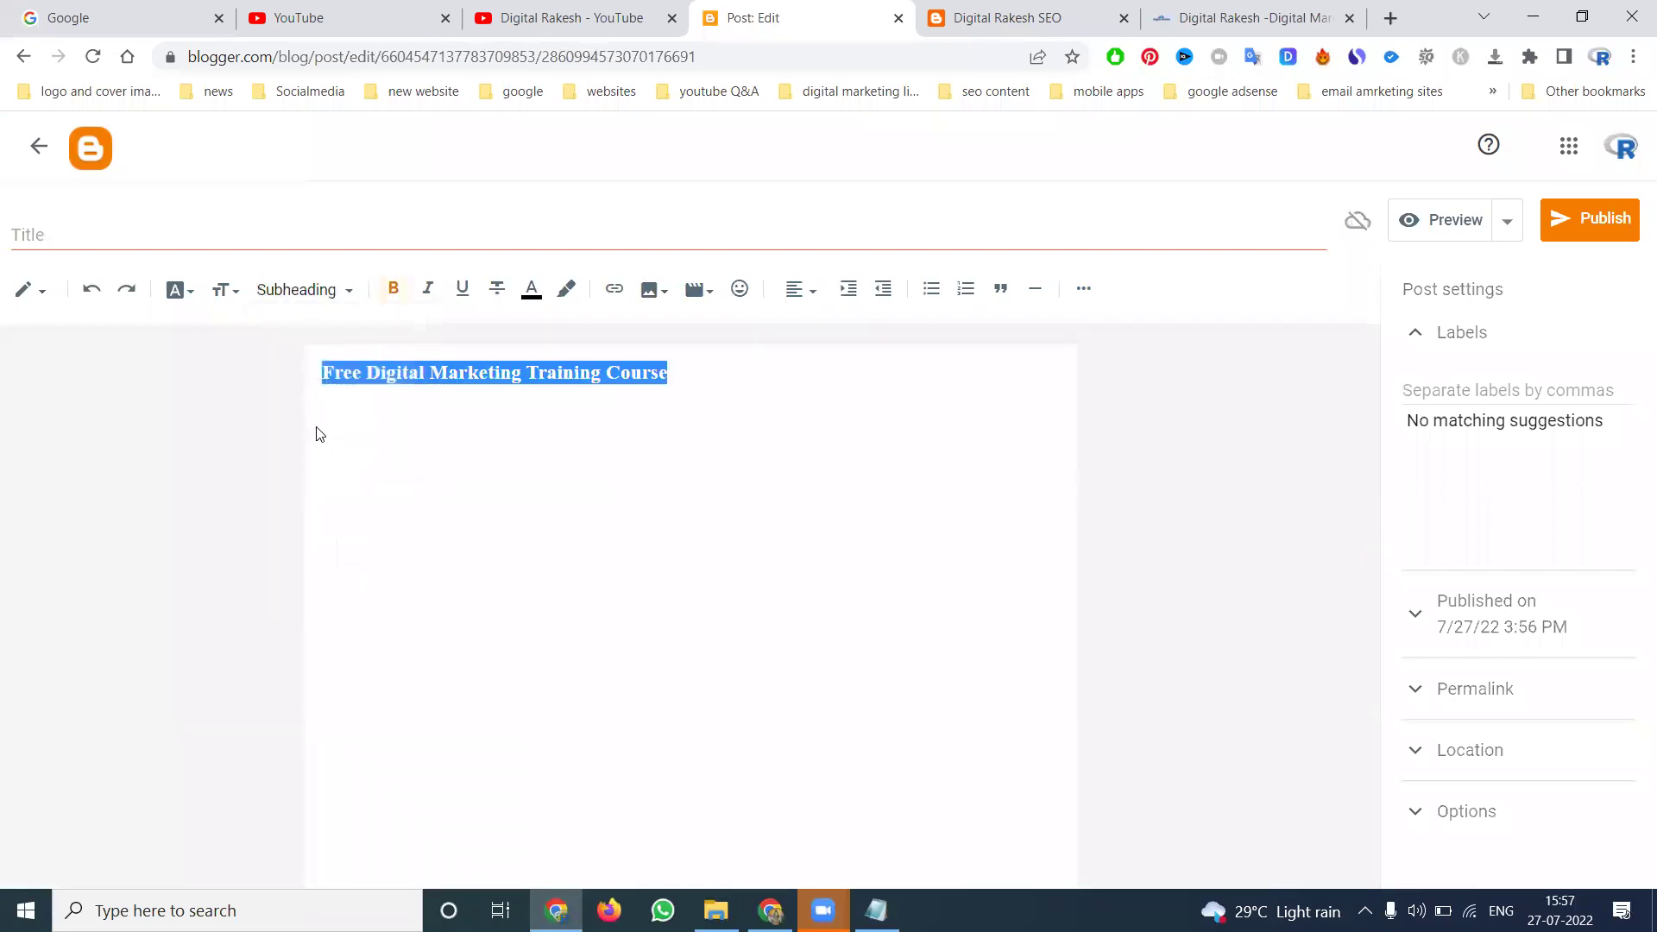
Step: Check the subheading's markup in HTML view and return to Compose view
left_click(29, 289)
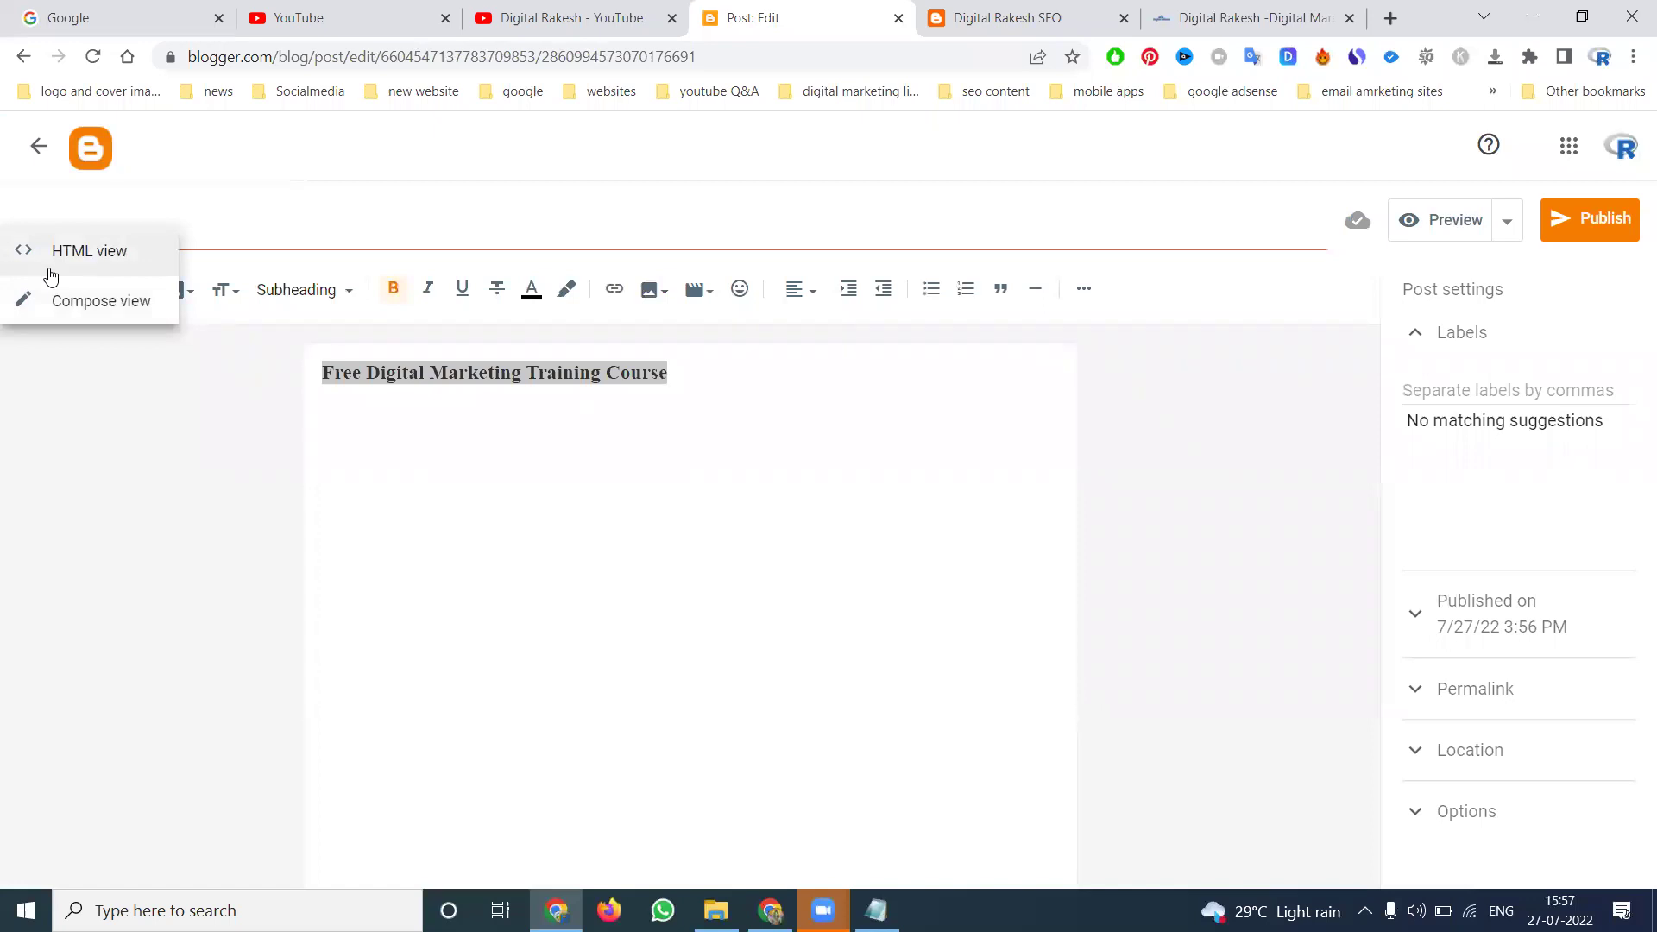
left_click(50, 273)
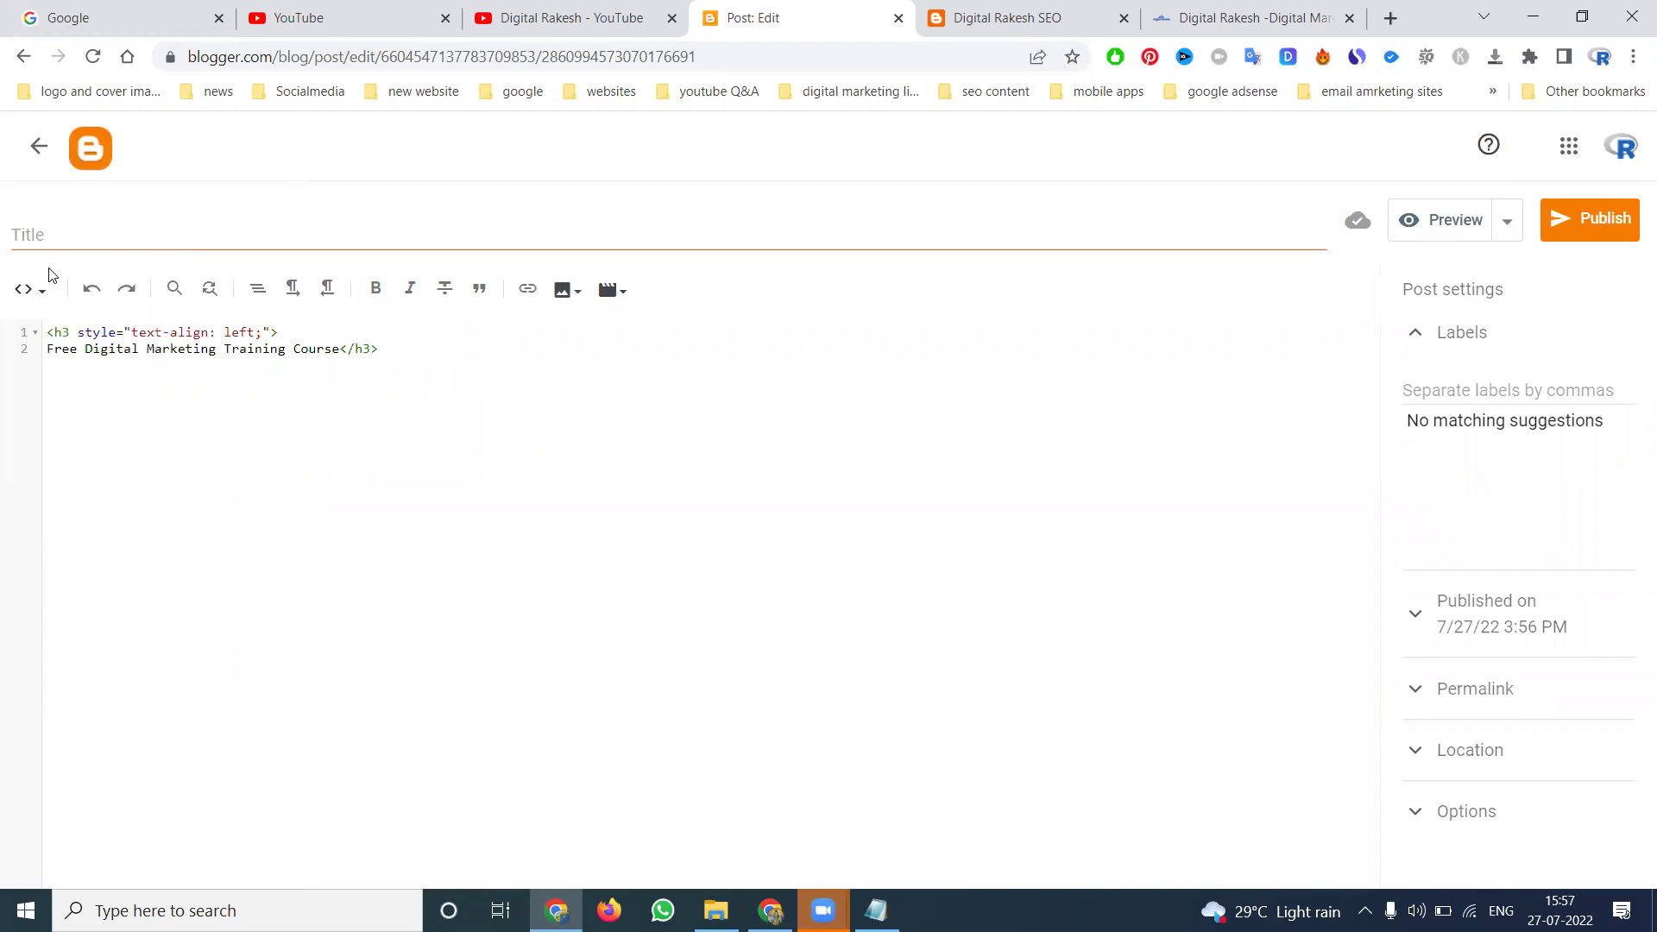
left_click(21, 291)
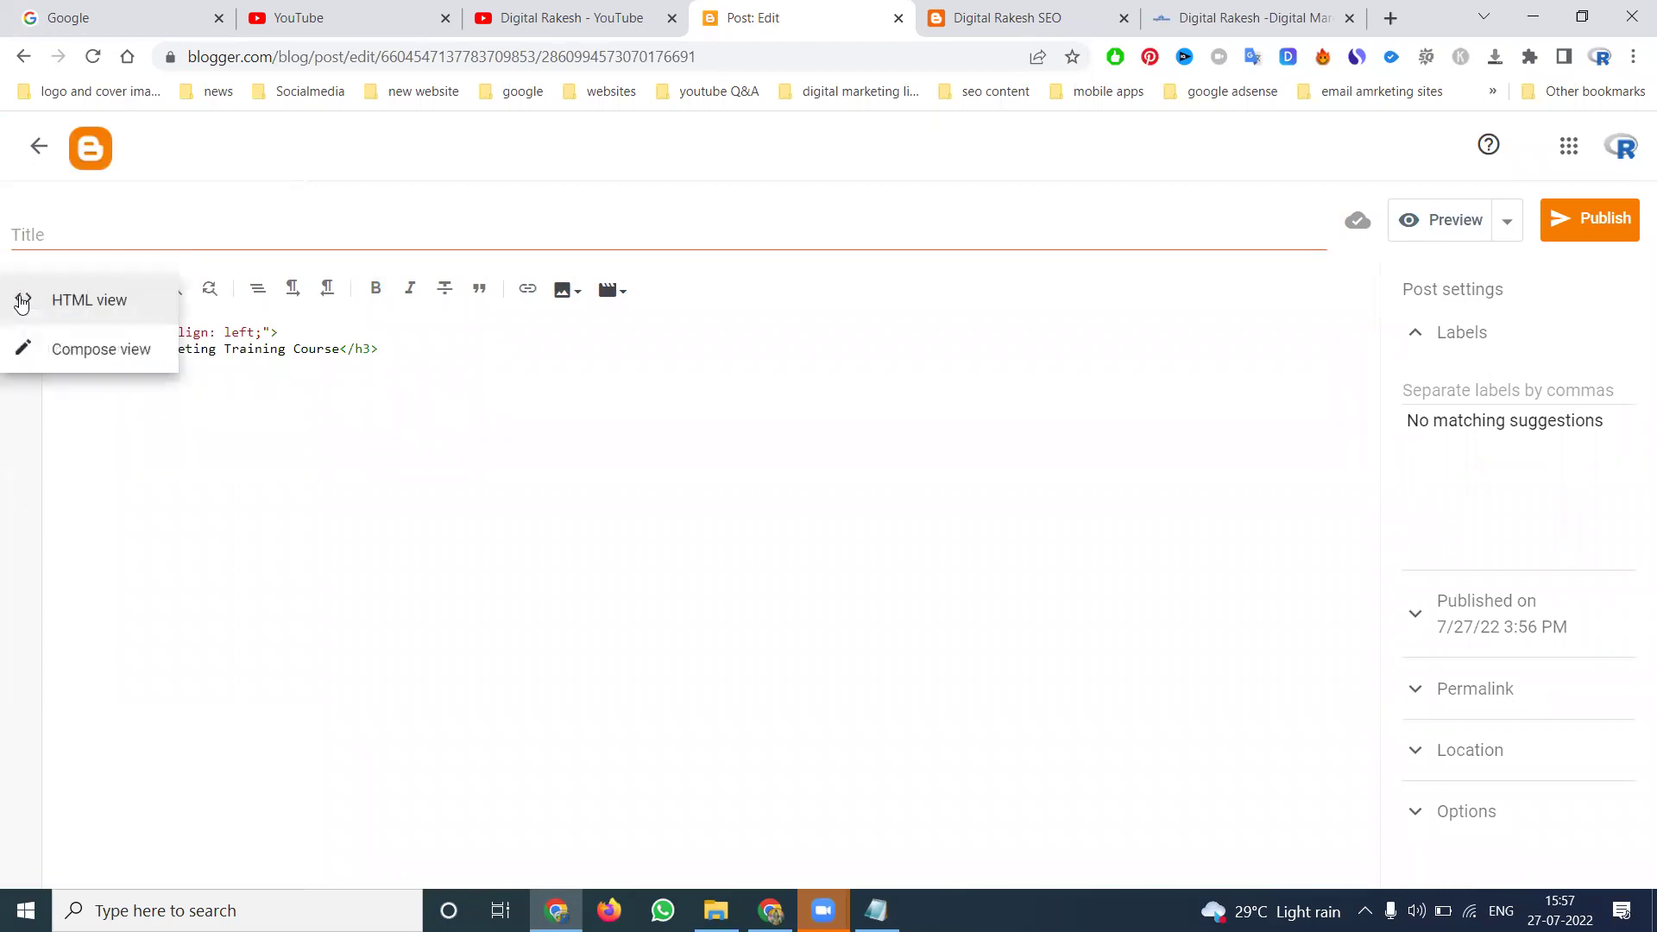
left_click(36, 350)
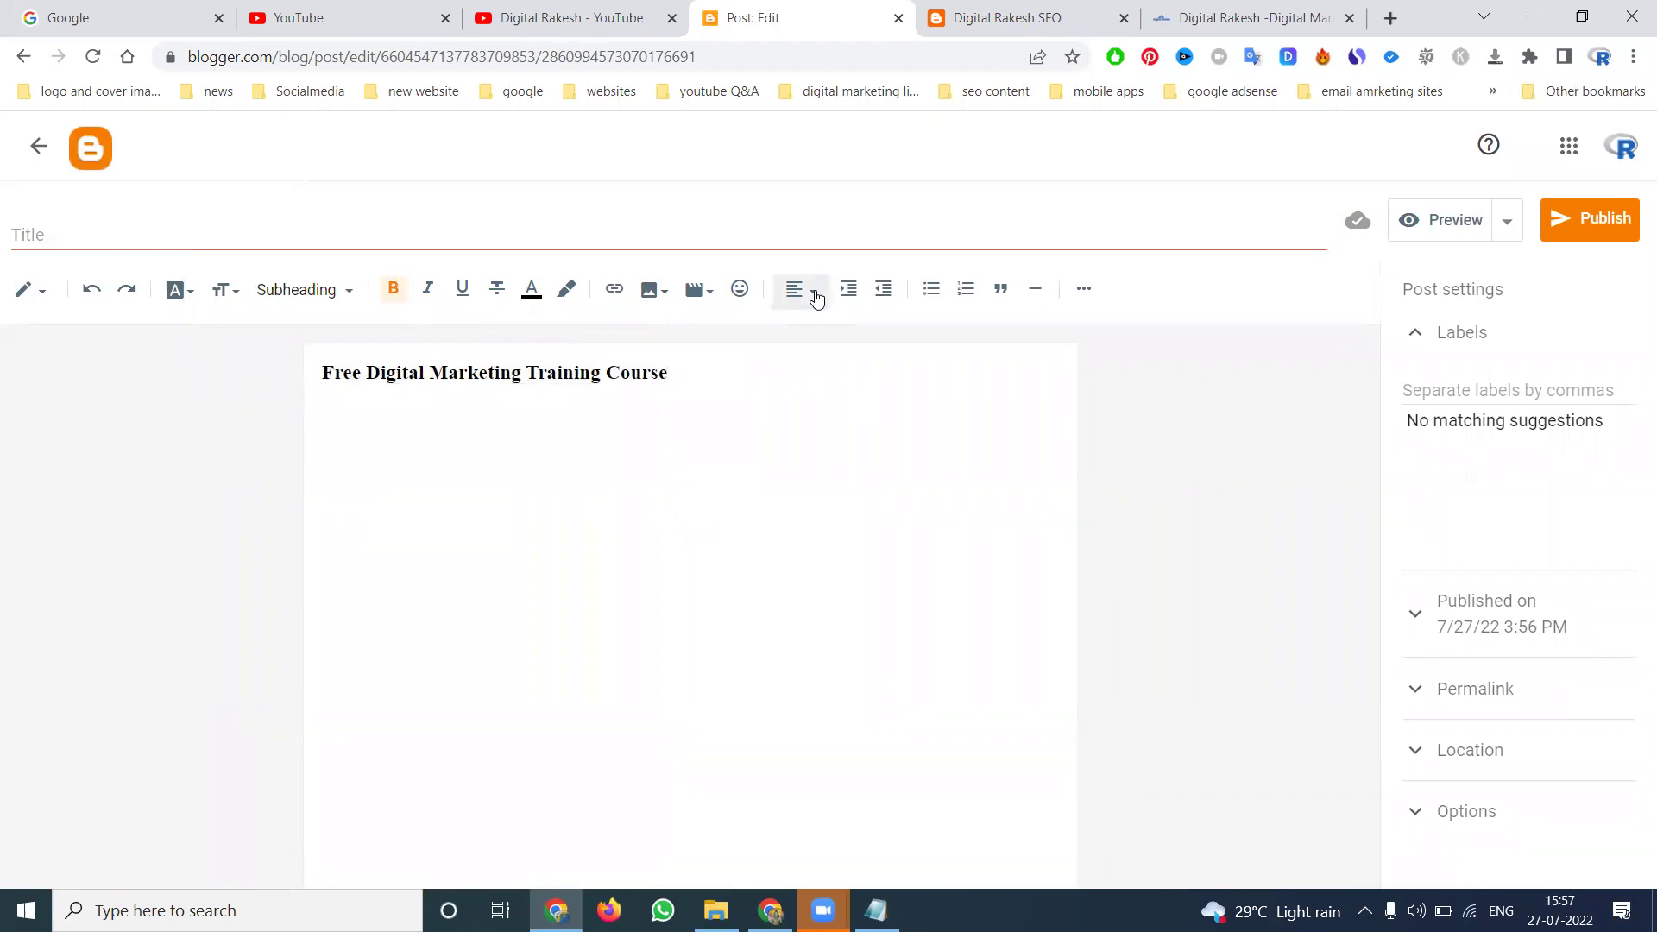
Step: Copy the subheading text and search YouTube for "Free Digital Marketing Training Course bu digital rakesh"
triple_click(372, 369)
key("ctrl+c")
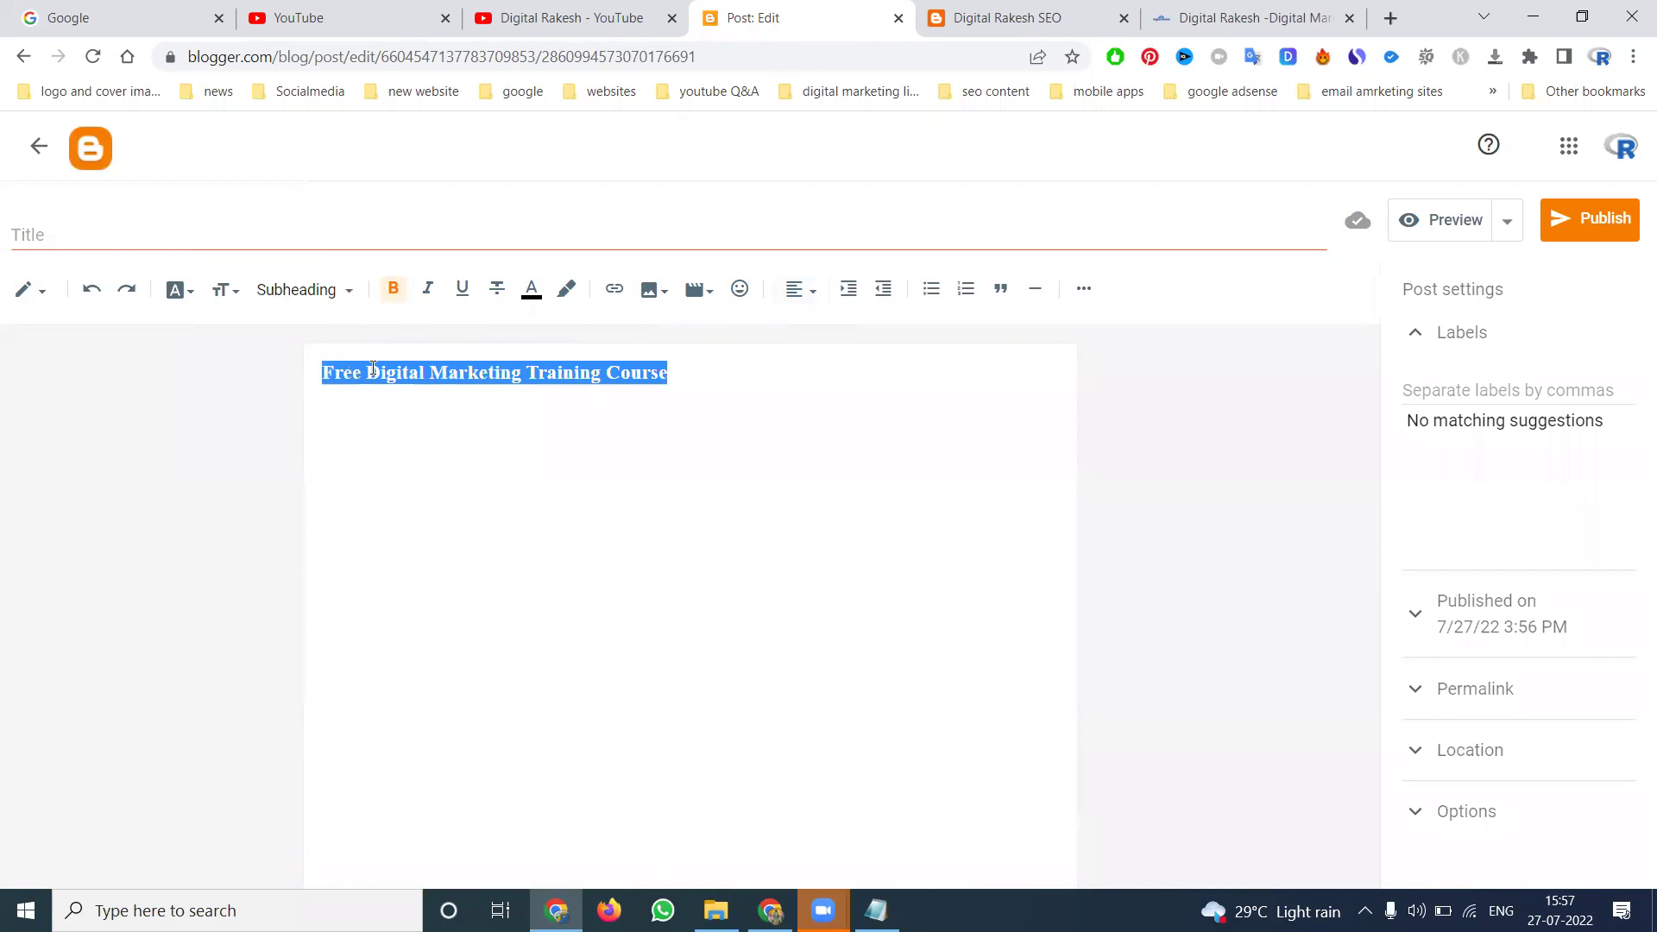
left_click(374, 12)
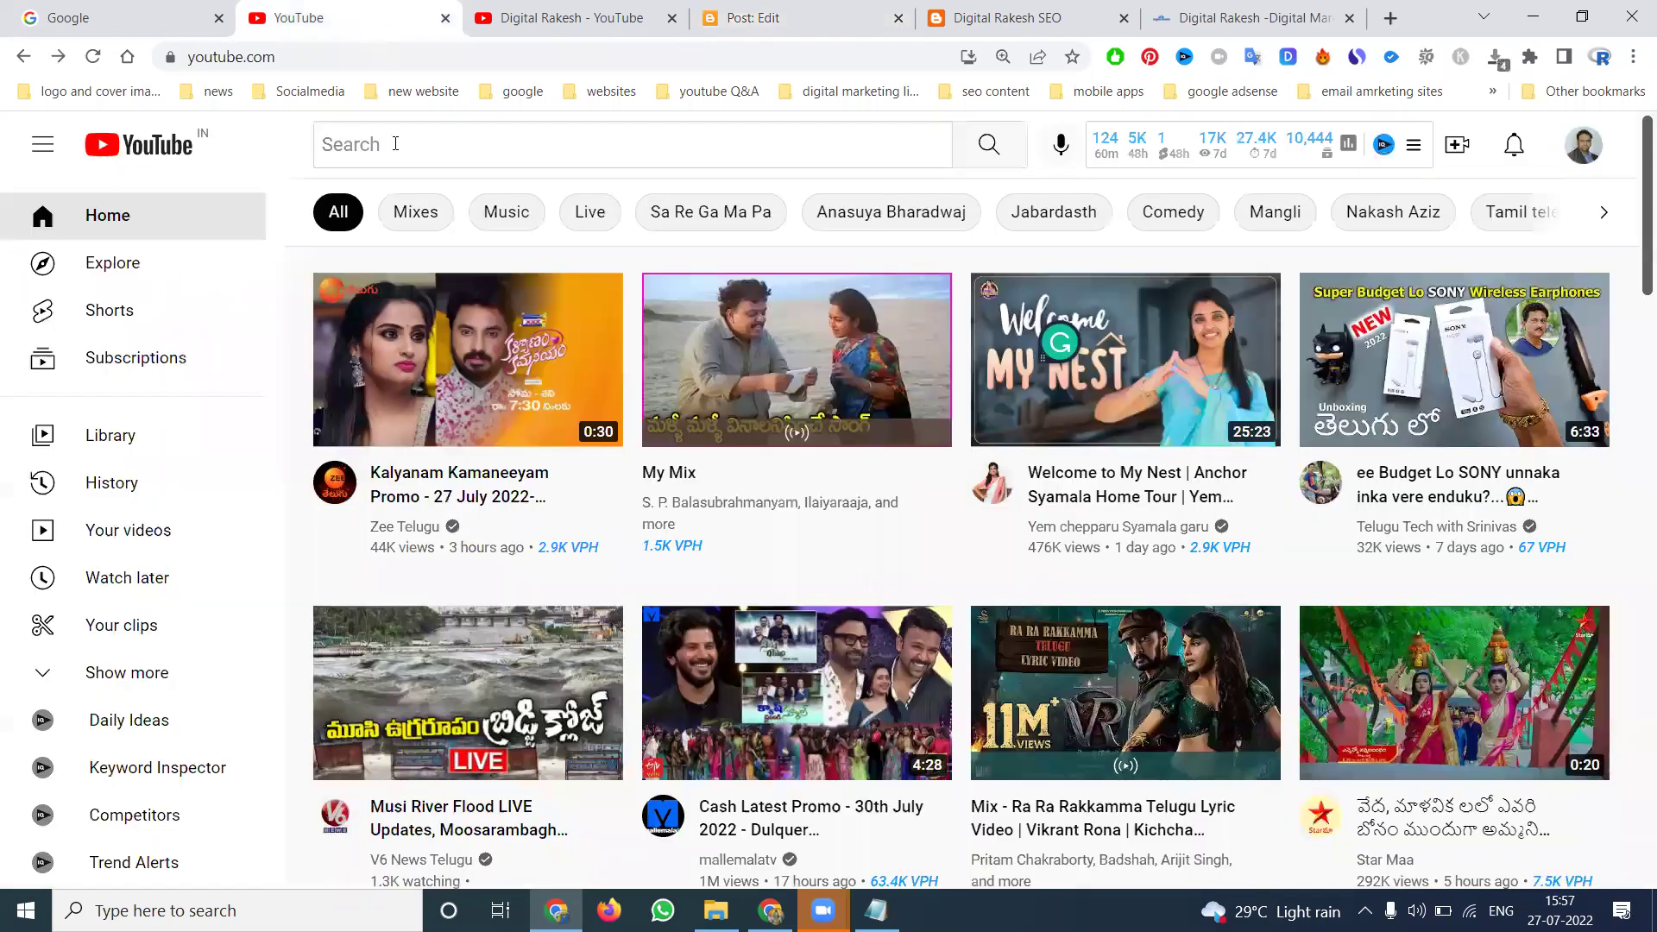
left_click(396, 144)
key("ctrl+v")
type("bu ")
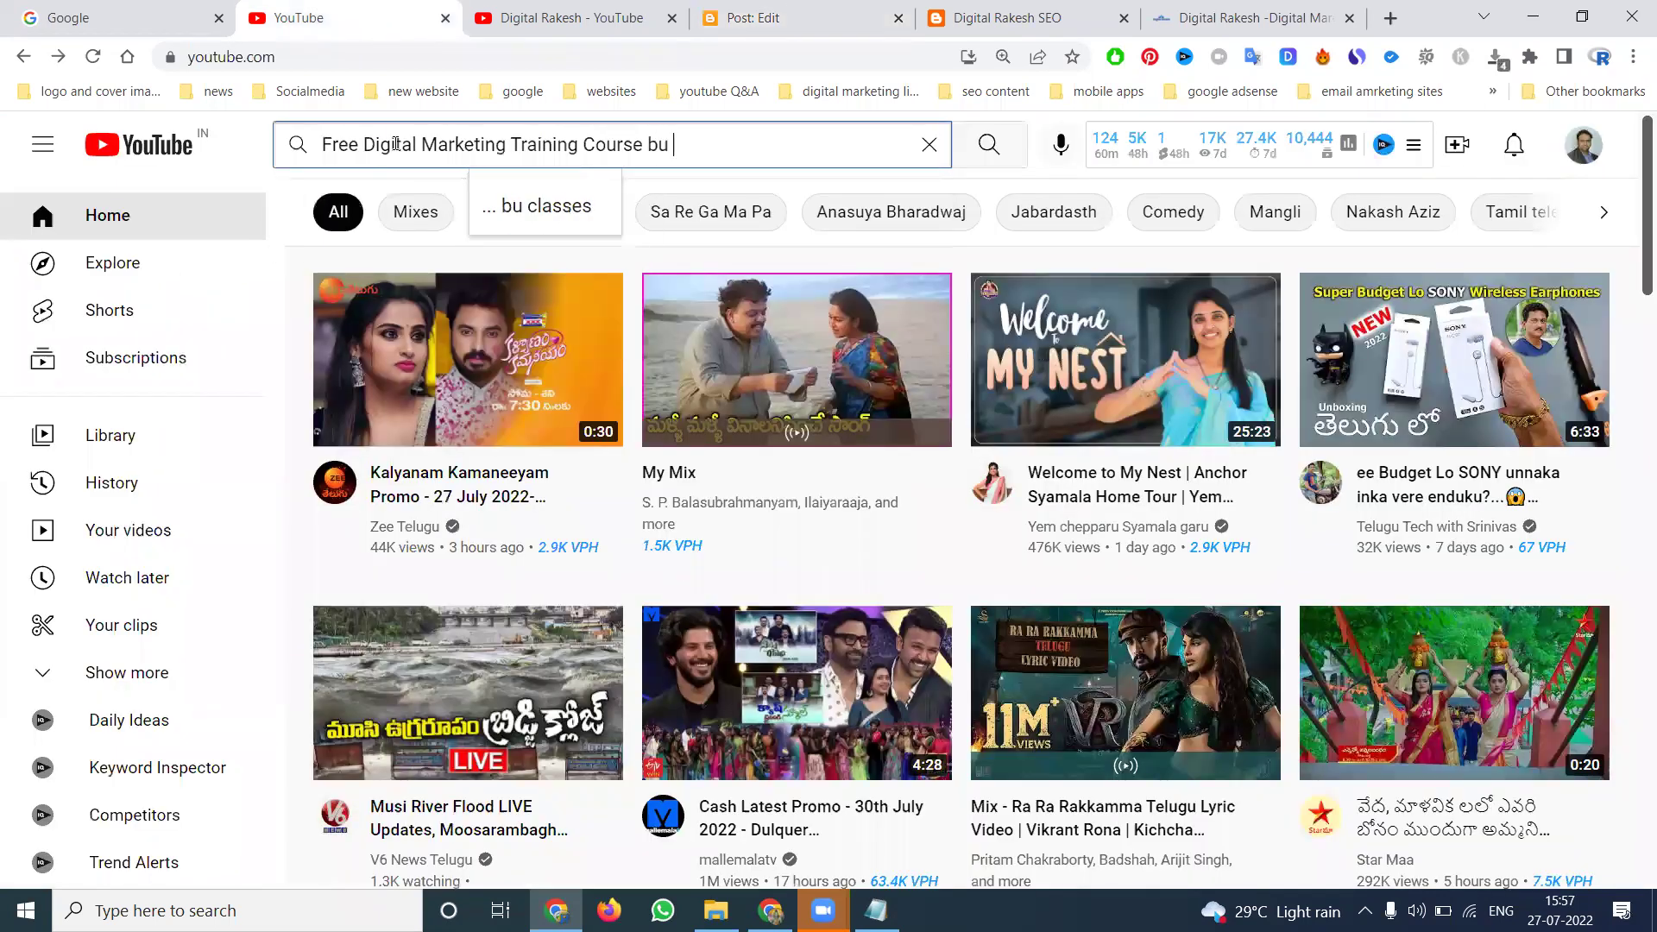
type("digital rakesh")
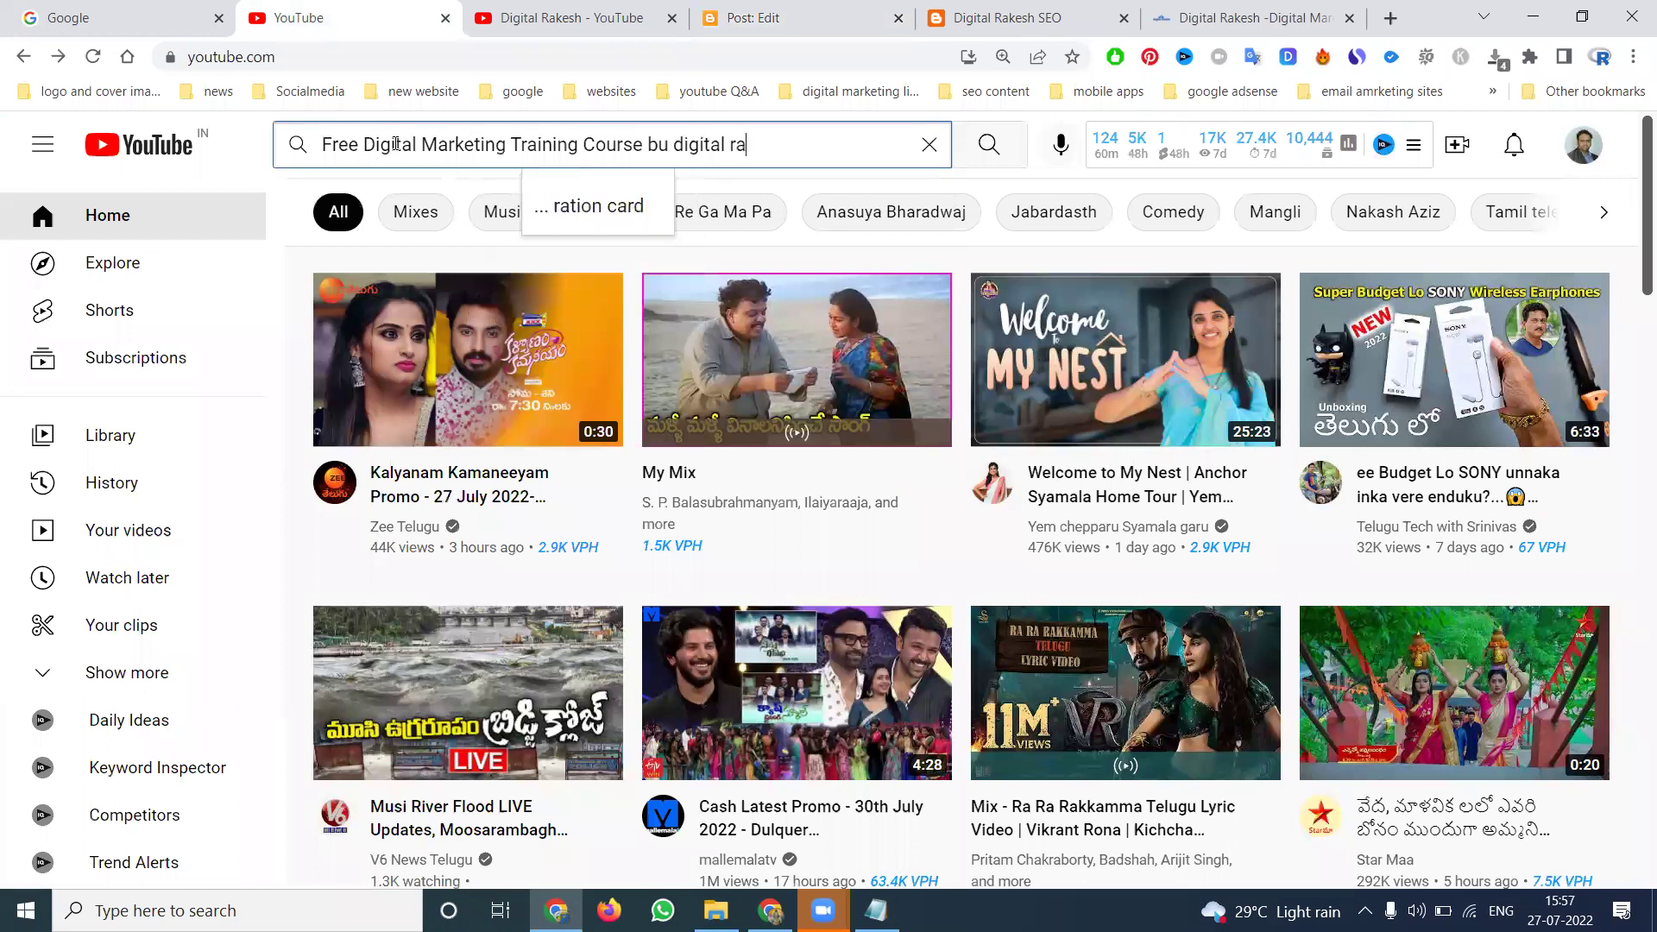
key("Return")
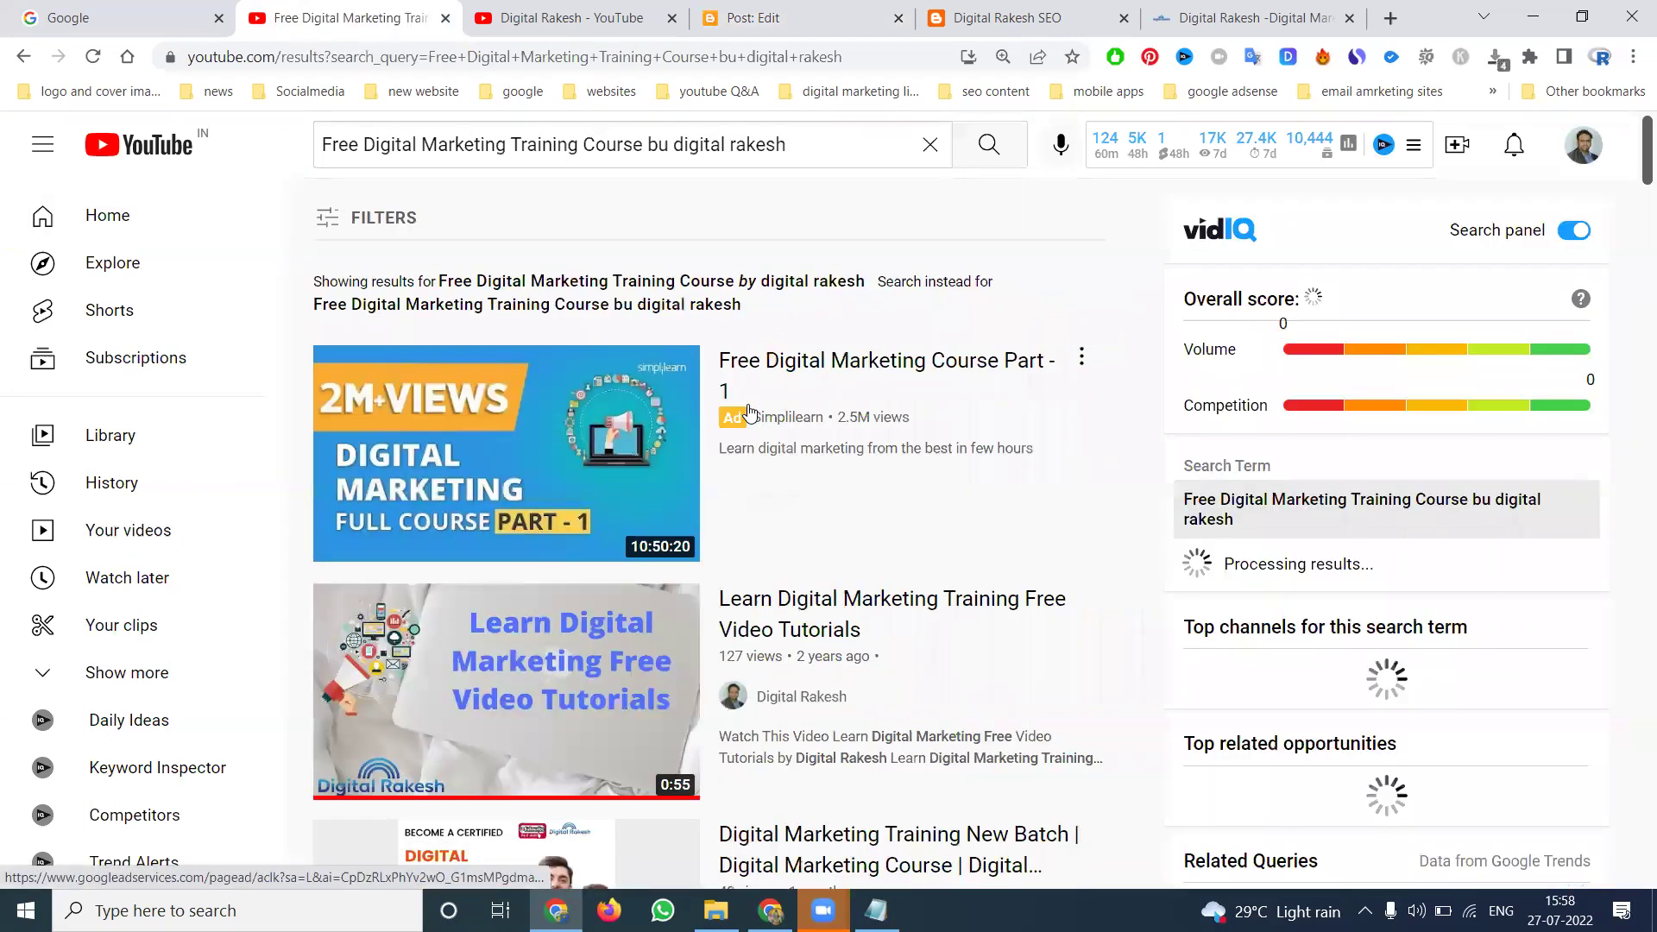
Step: Open the video "Learn Digital Marketing Training Free Video Tutorials" in a new tab, then mute and pause its playback
scroll(750, 412, "down", 3)
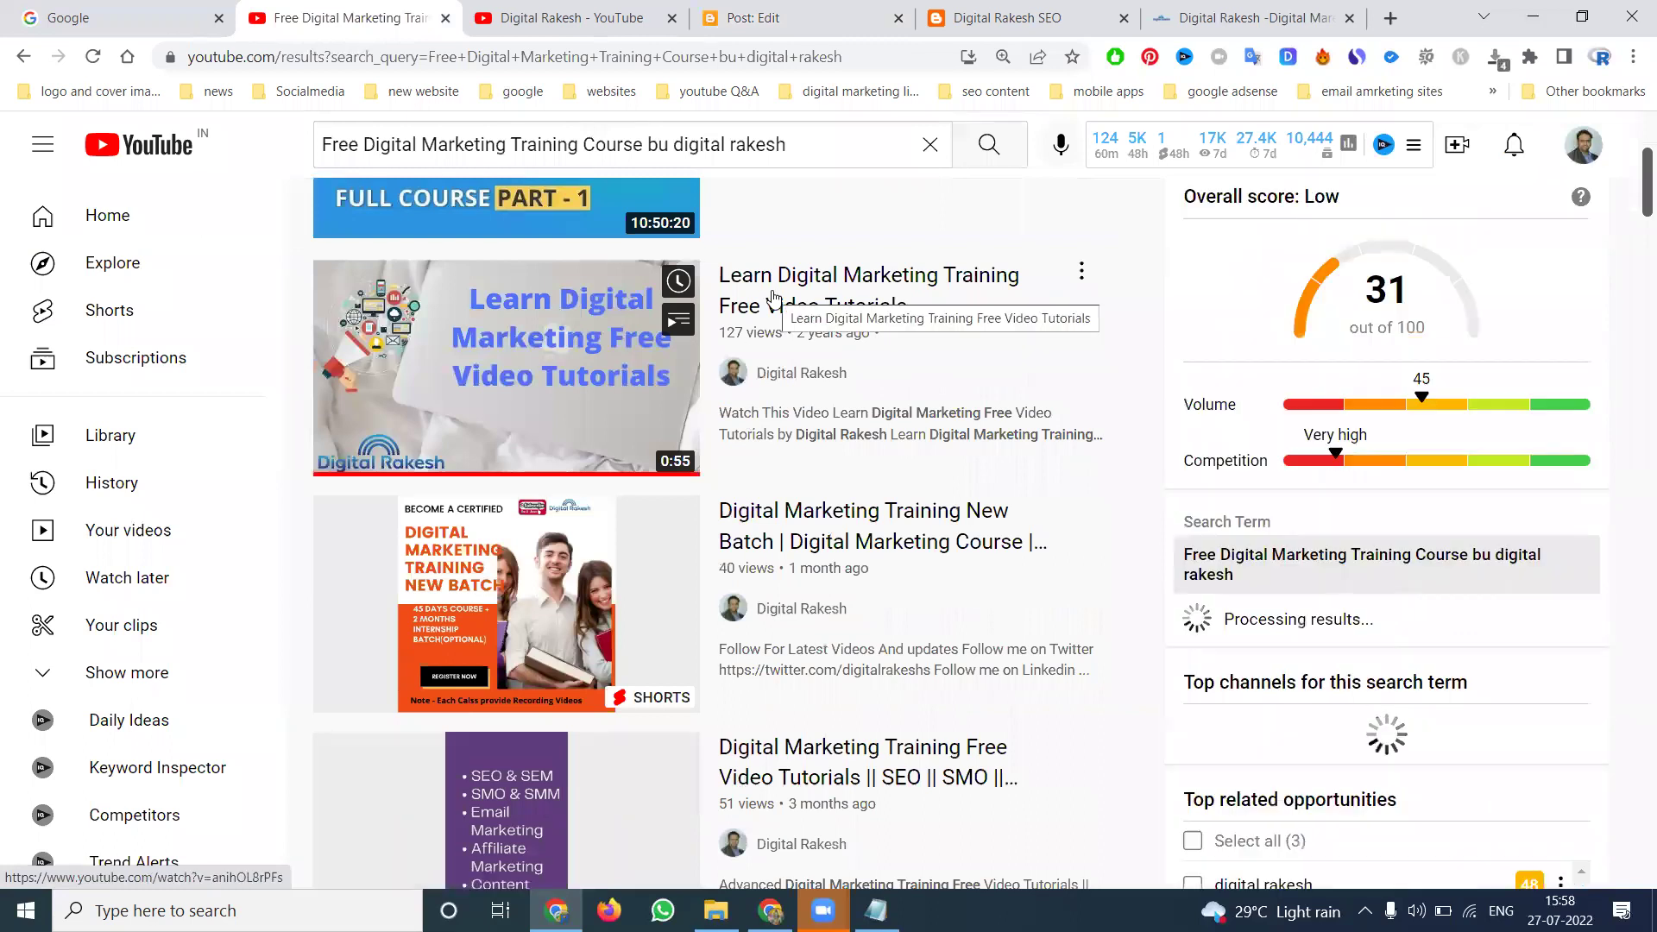
middle_click(774, 298)
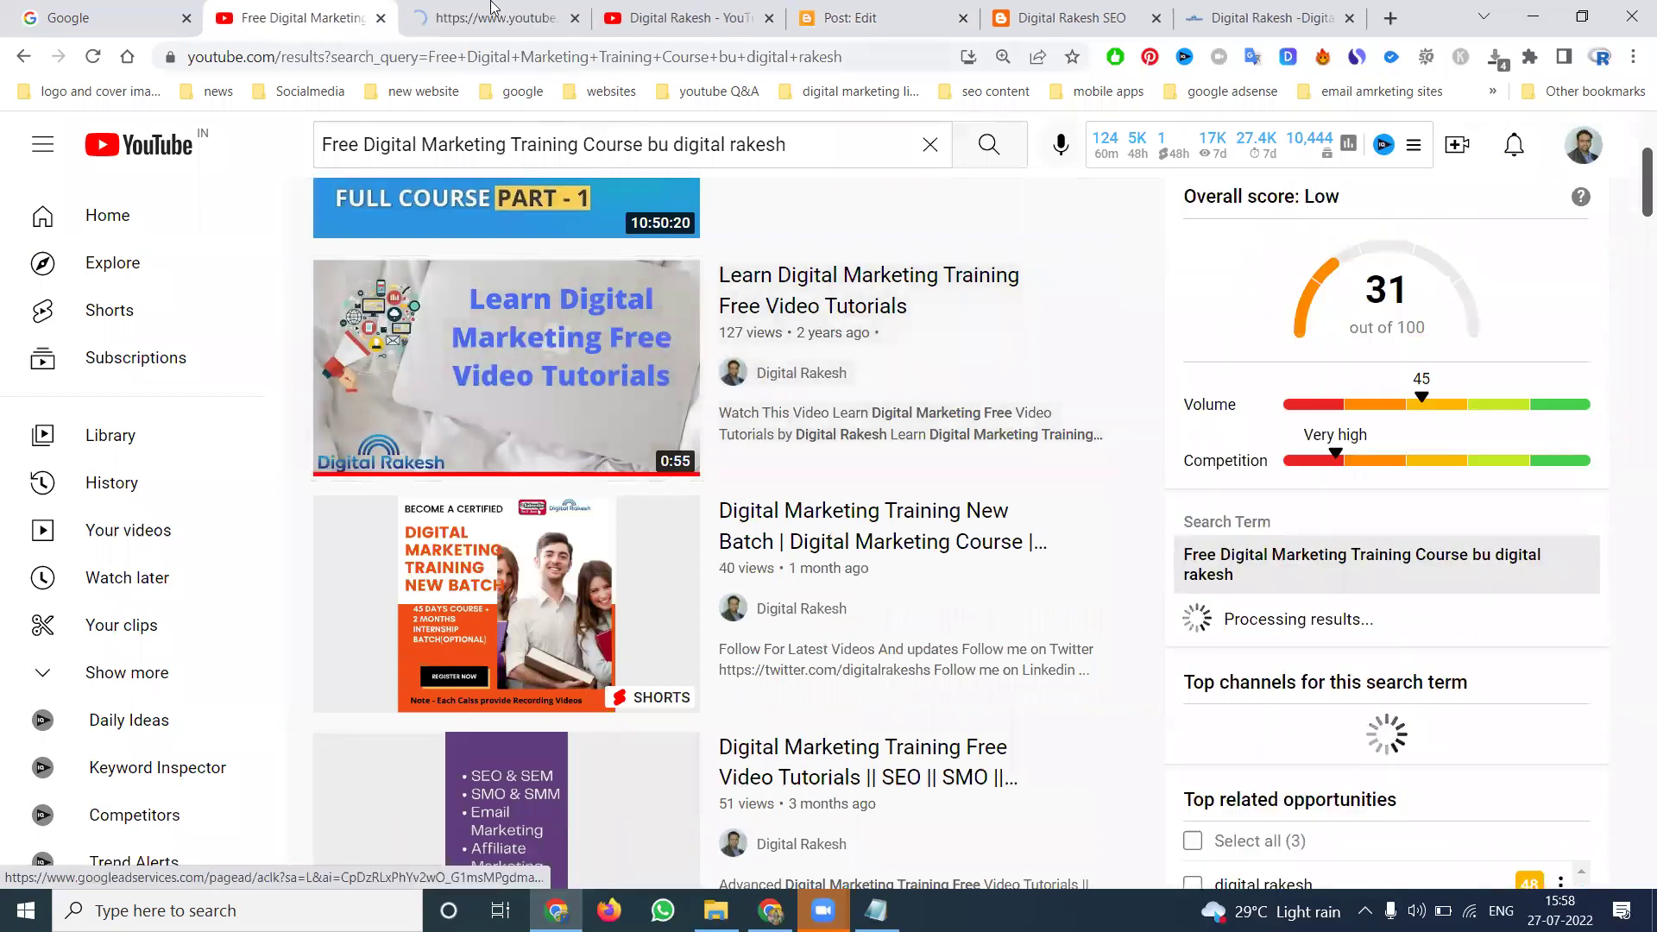
left_click(471, 11)
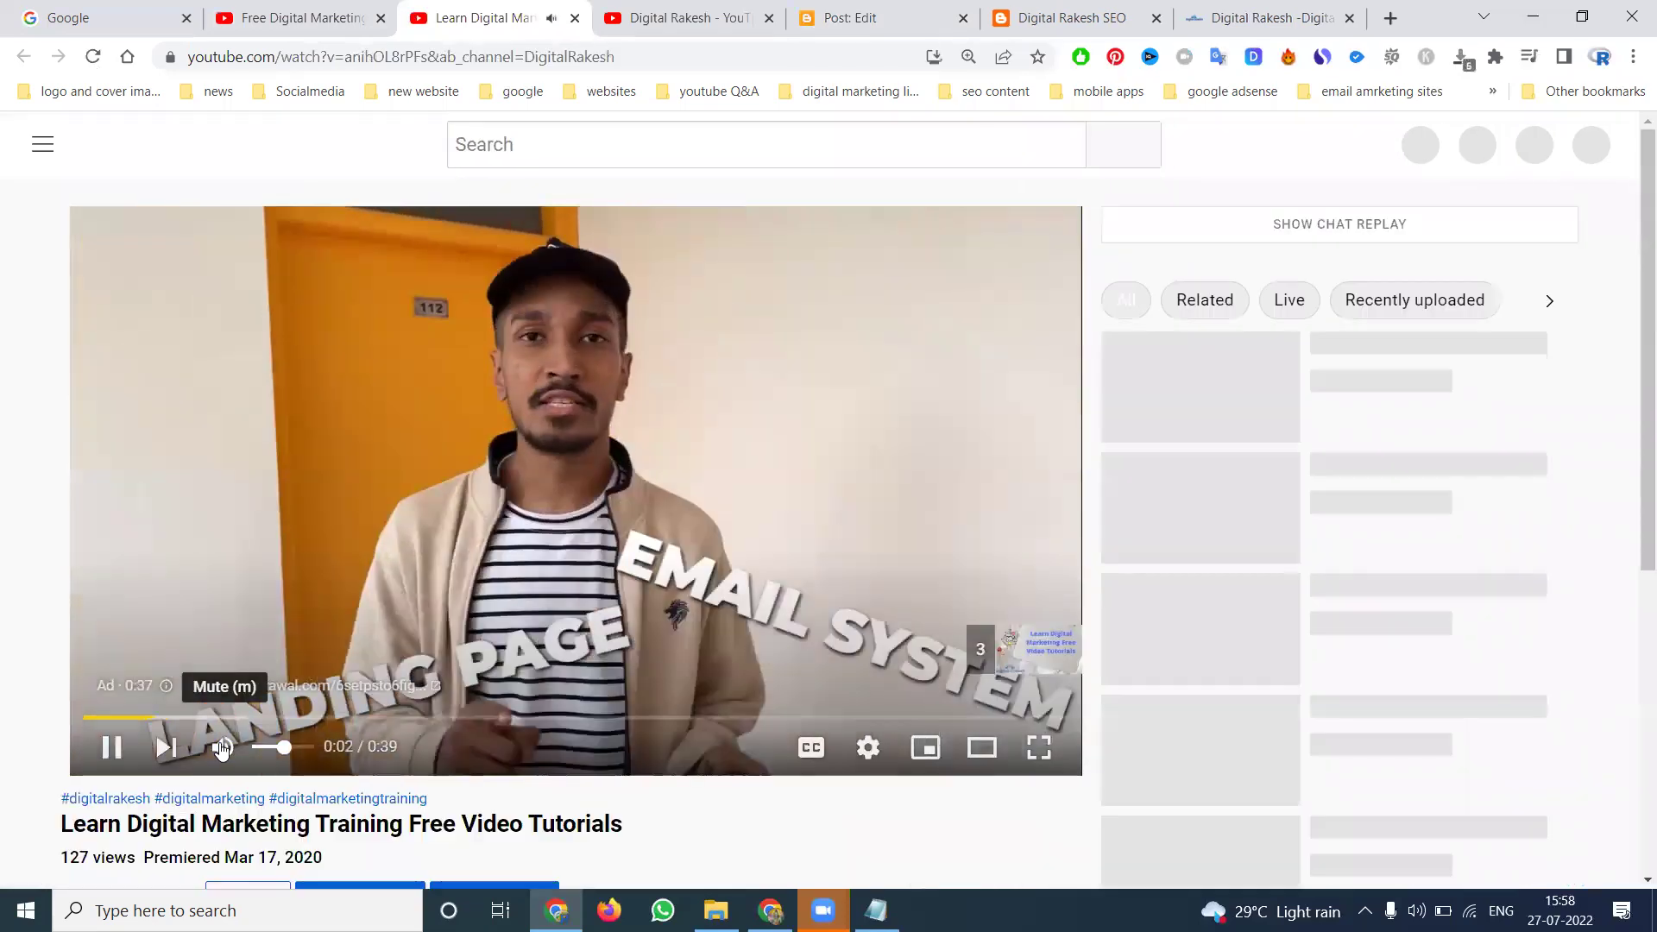
left_click(222, 747)
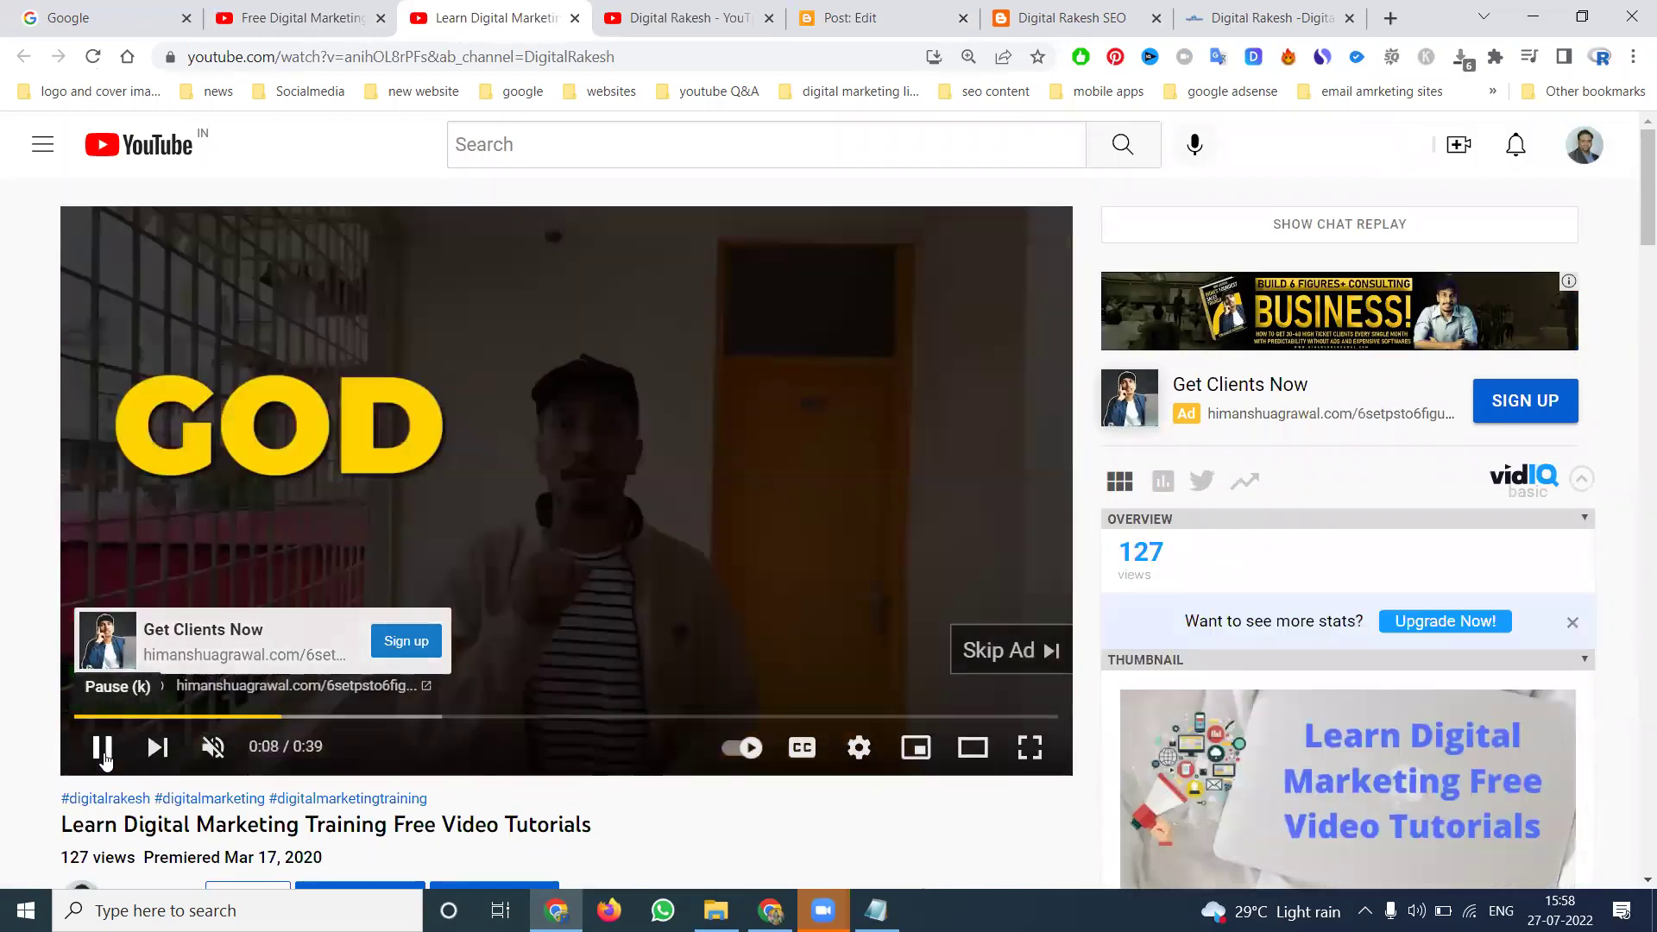
left_click(103, 757)
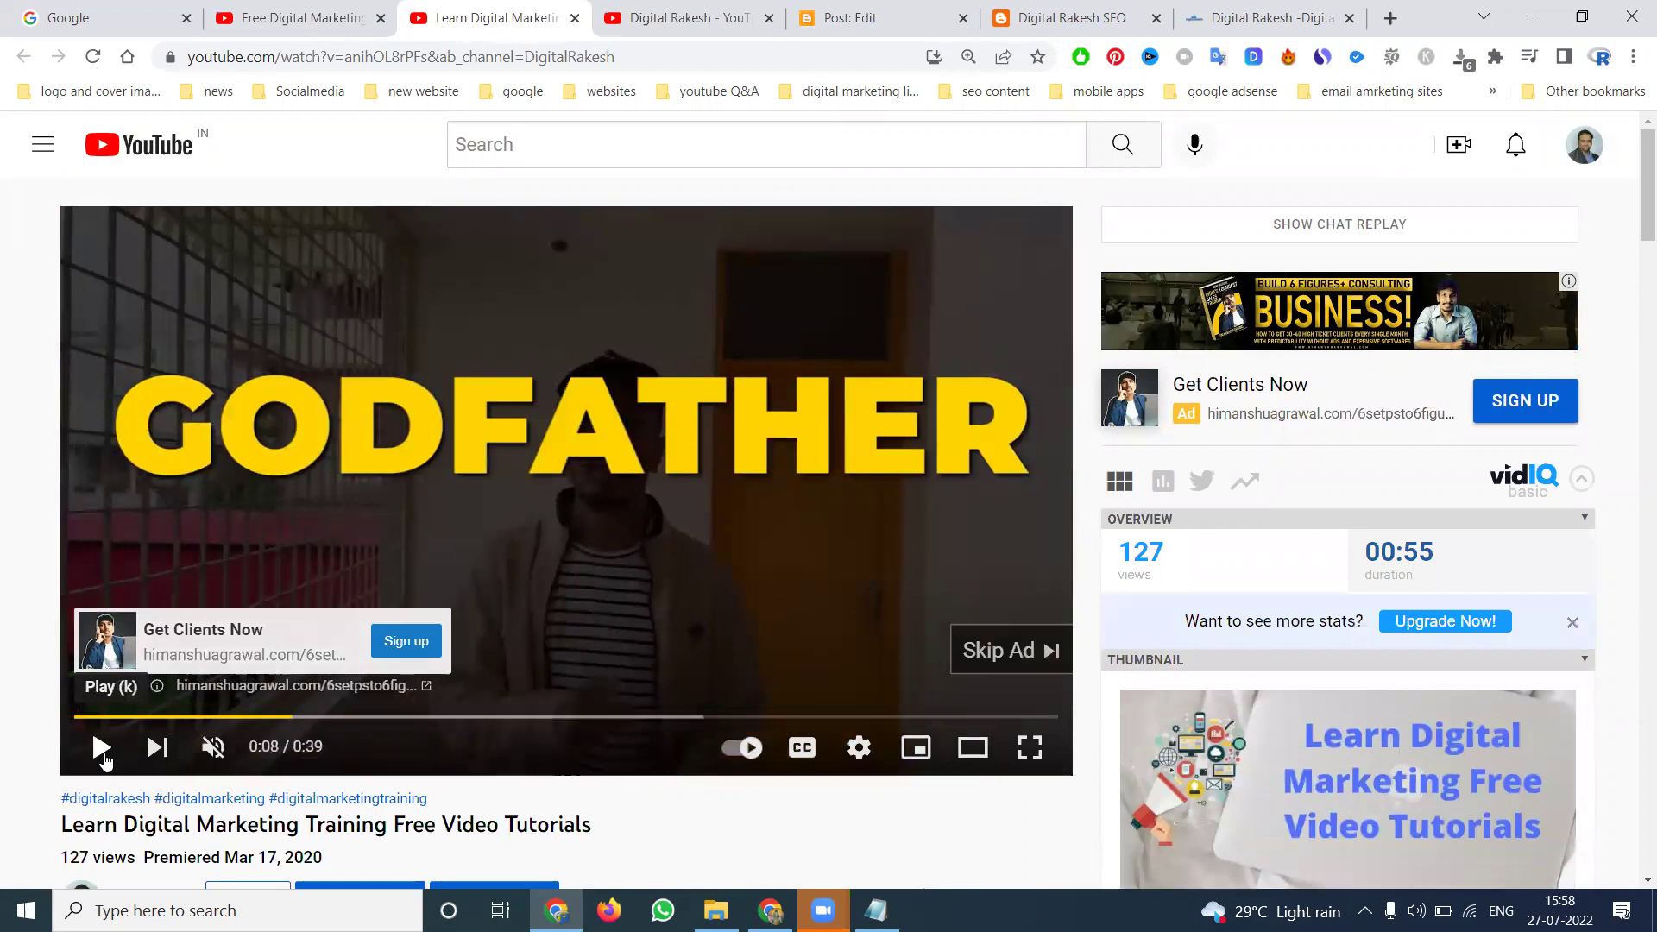
Step: Look at the video's sharing options, close them, and copy the full YouTube address of the video
left_click(414, 67)
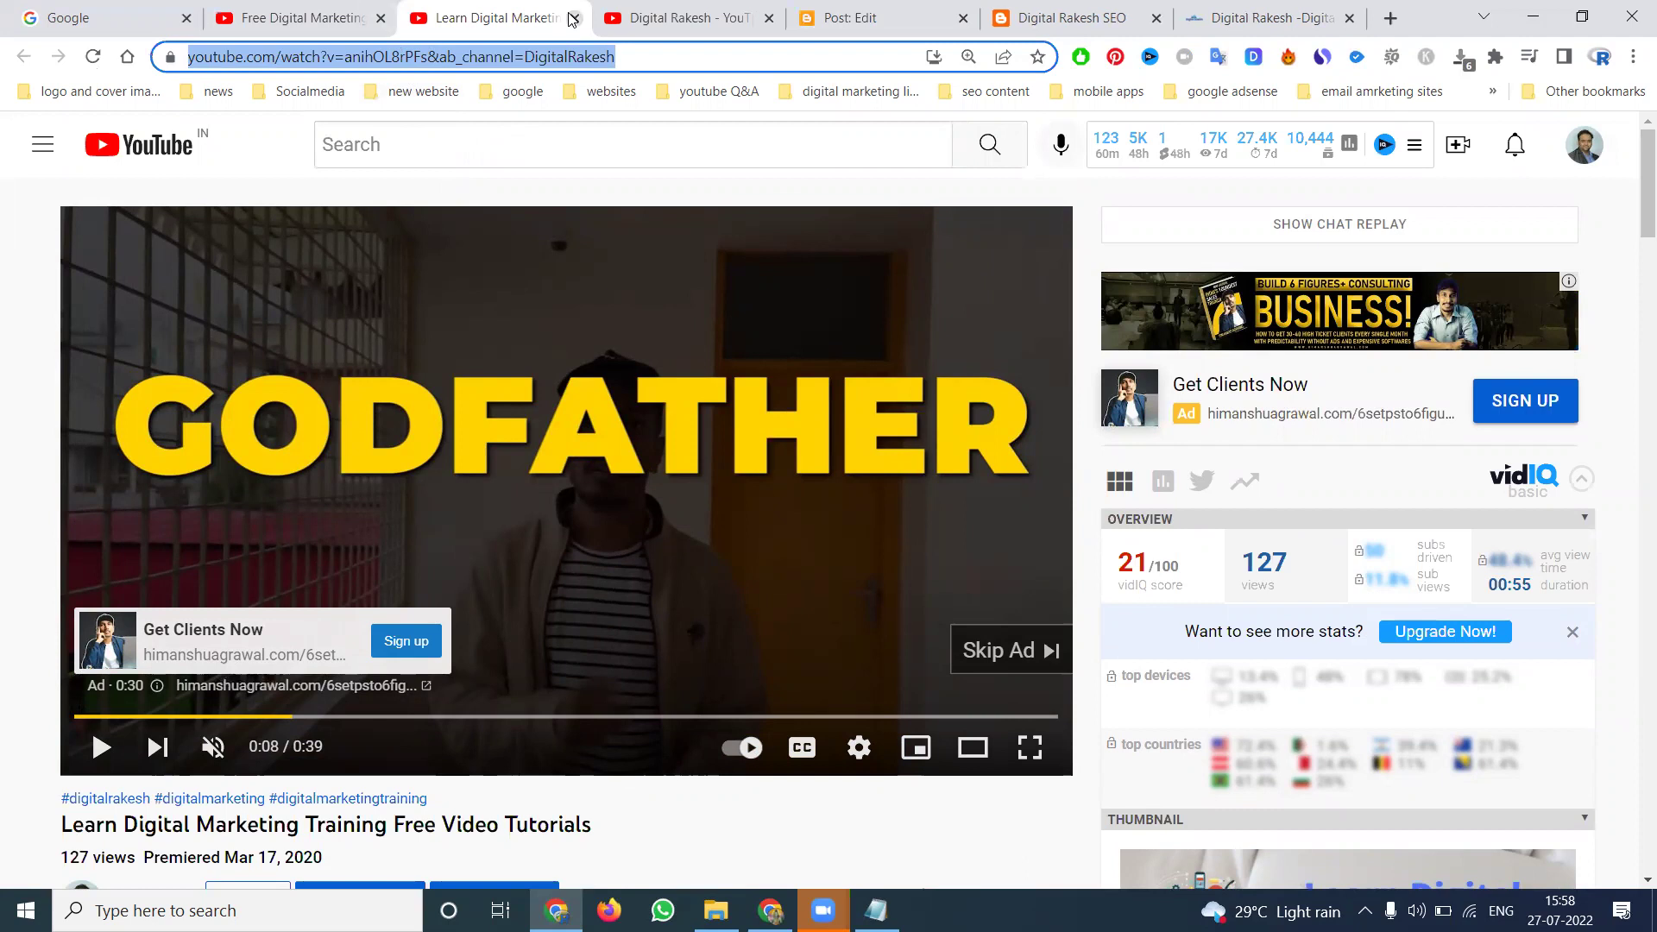
scroll(613, 228, "down", 7)
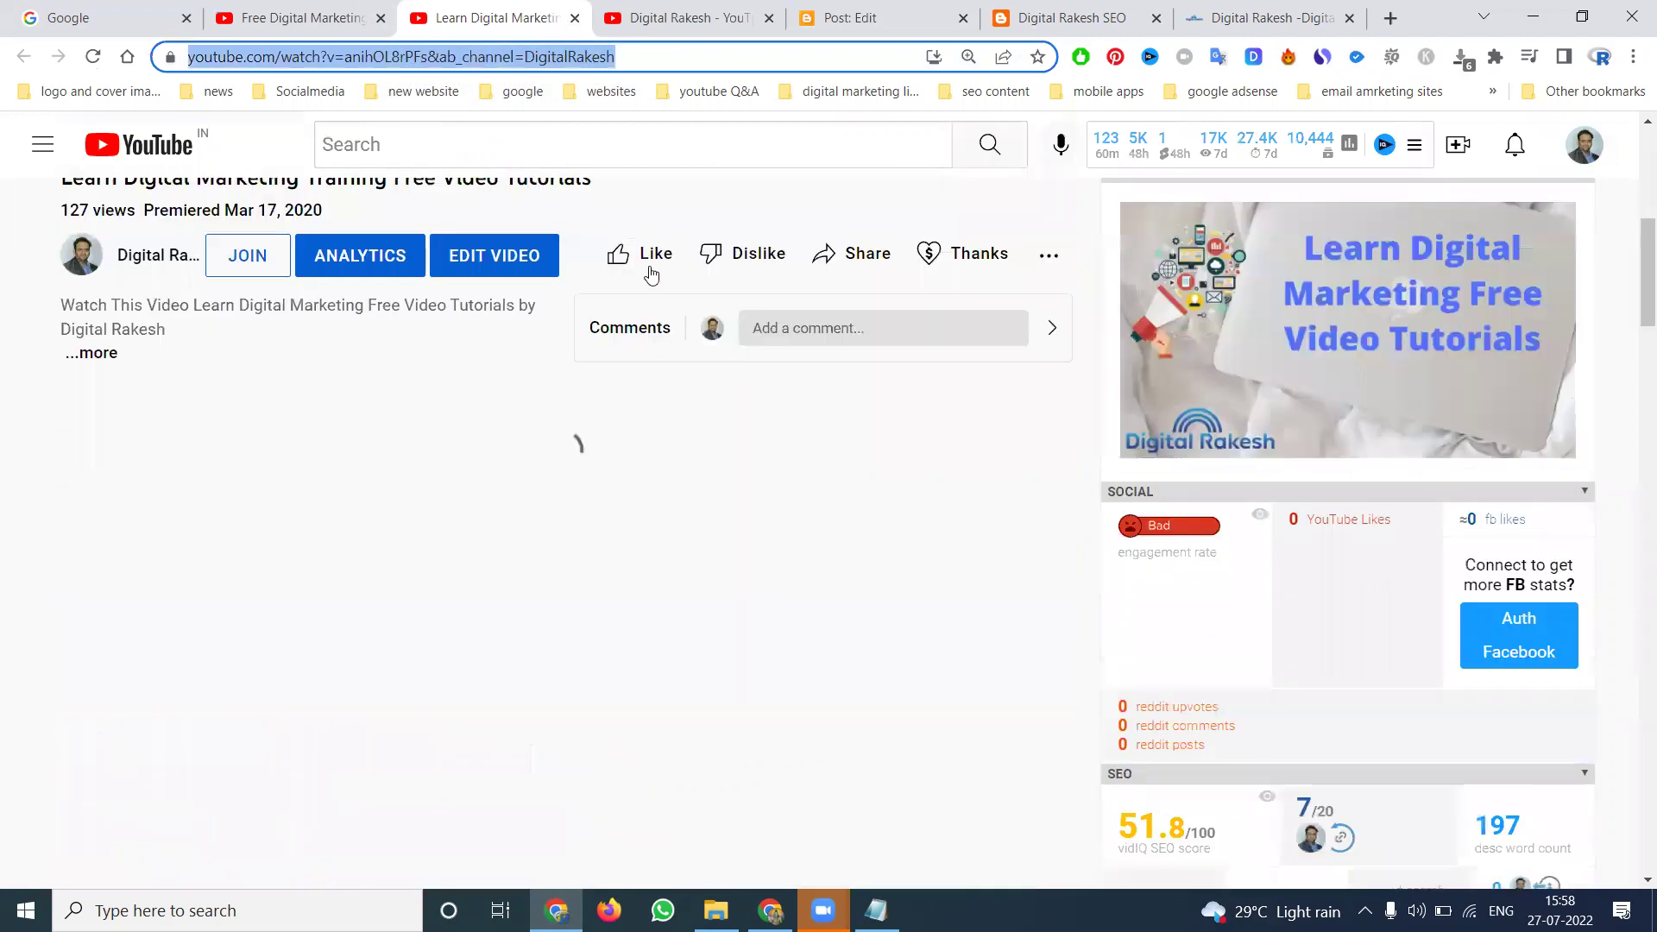
left_click(874, 268)
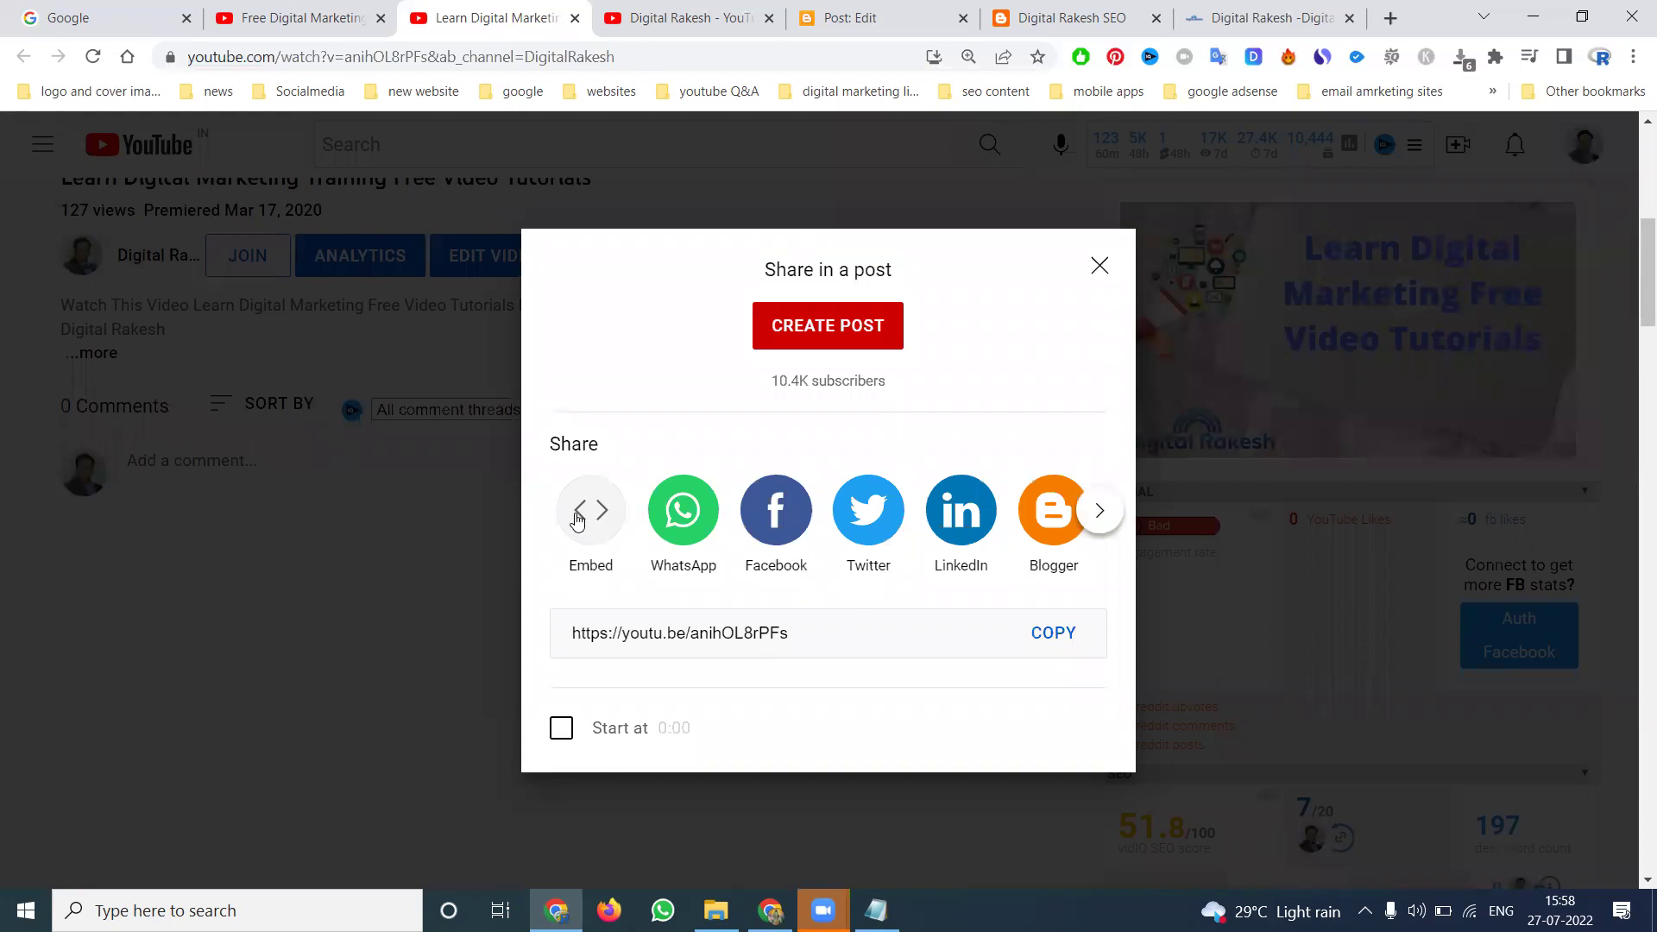
left_click(1100, 267)
double_click(527, 55)
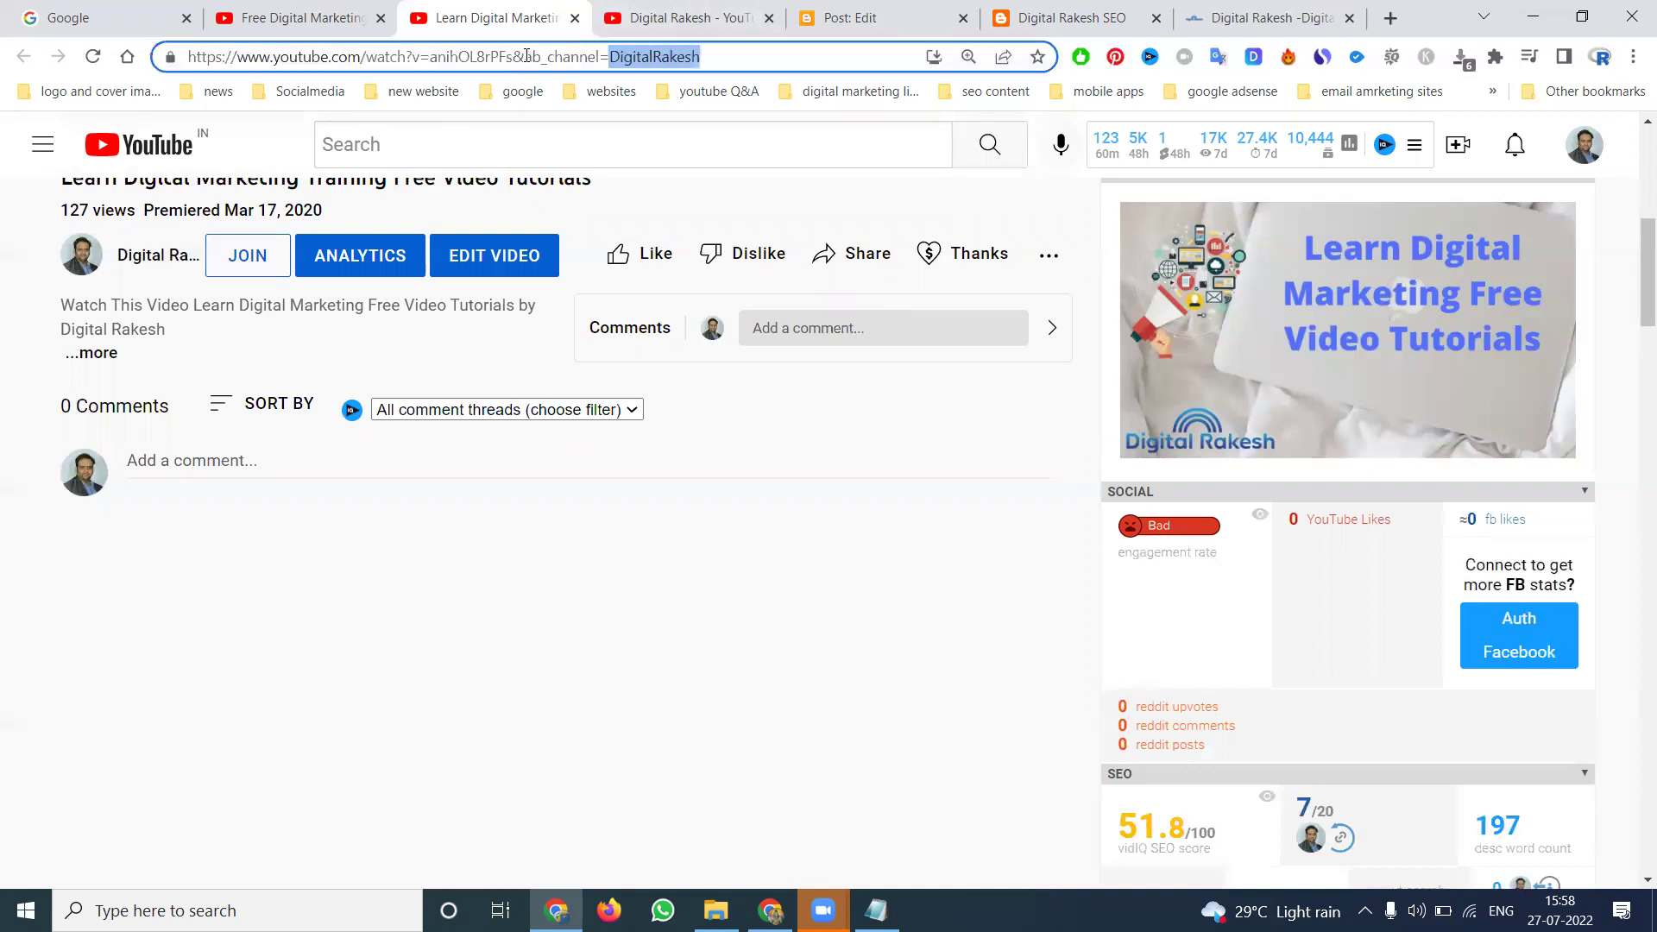
left_click(527, 55)
key("ctrl+c")
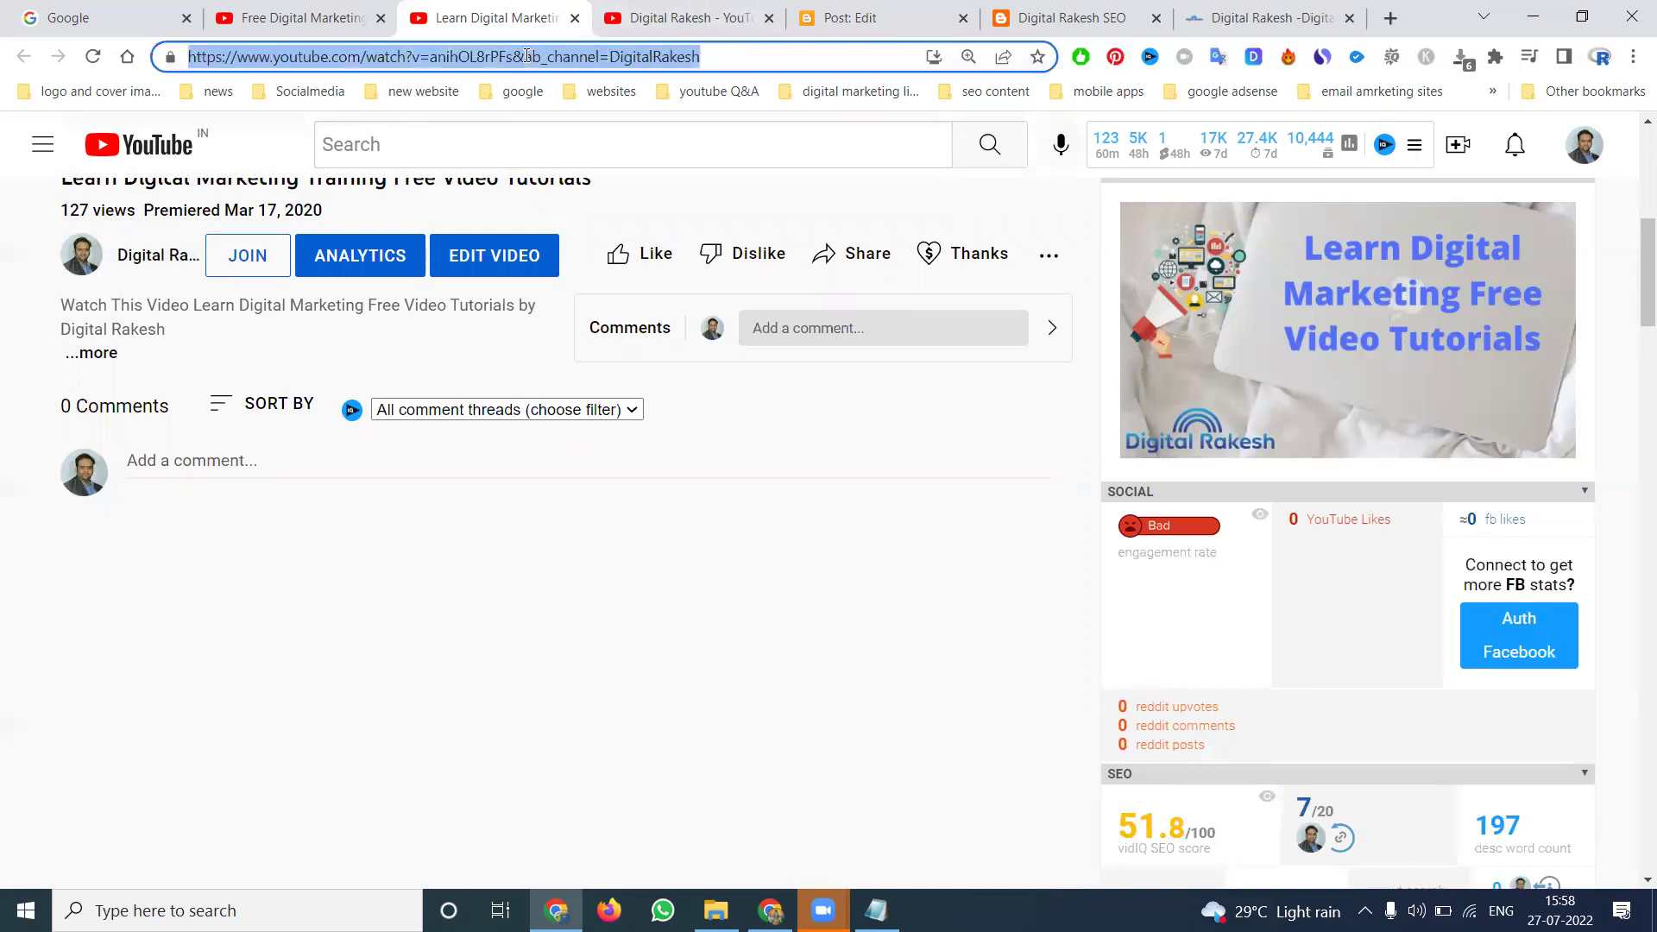
Step: Return to the Blogger post editor and add two new lines below the subheading
left_click(889, 8)
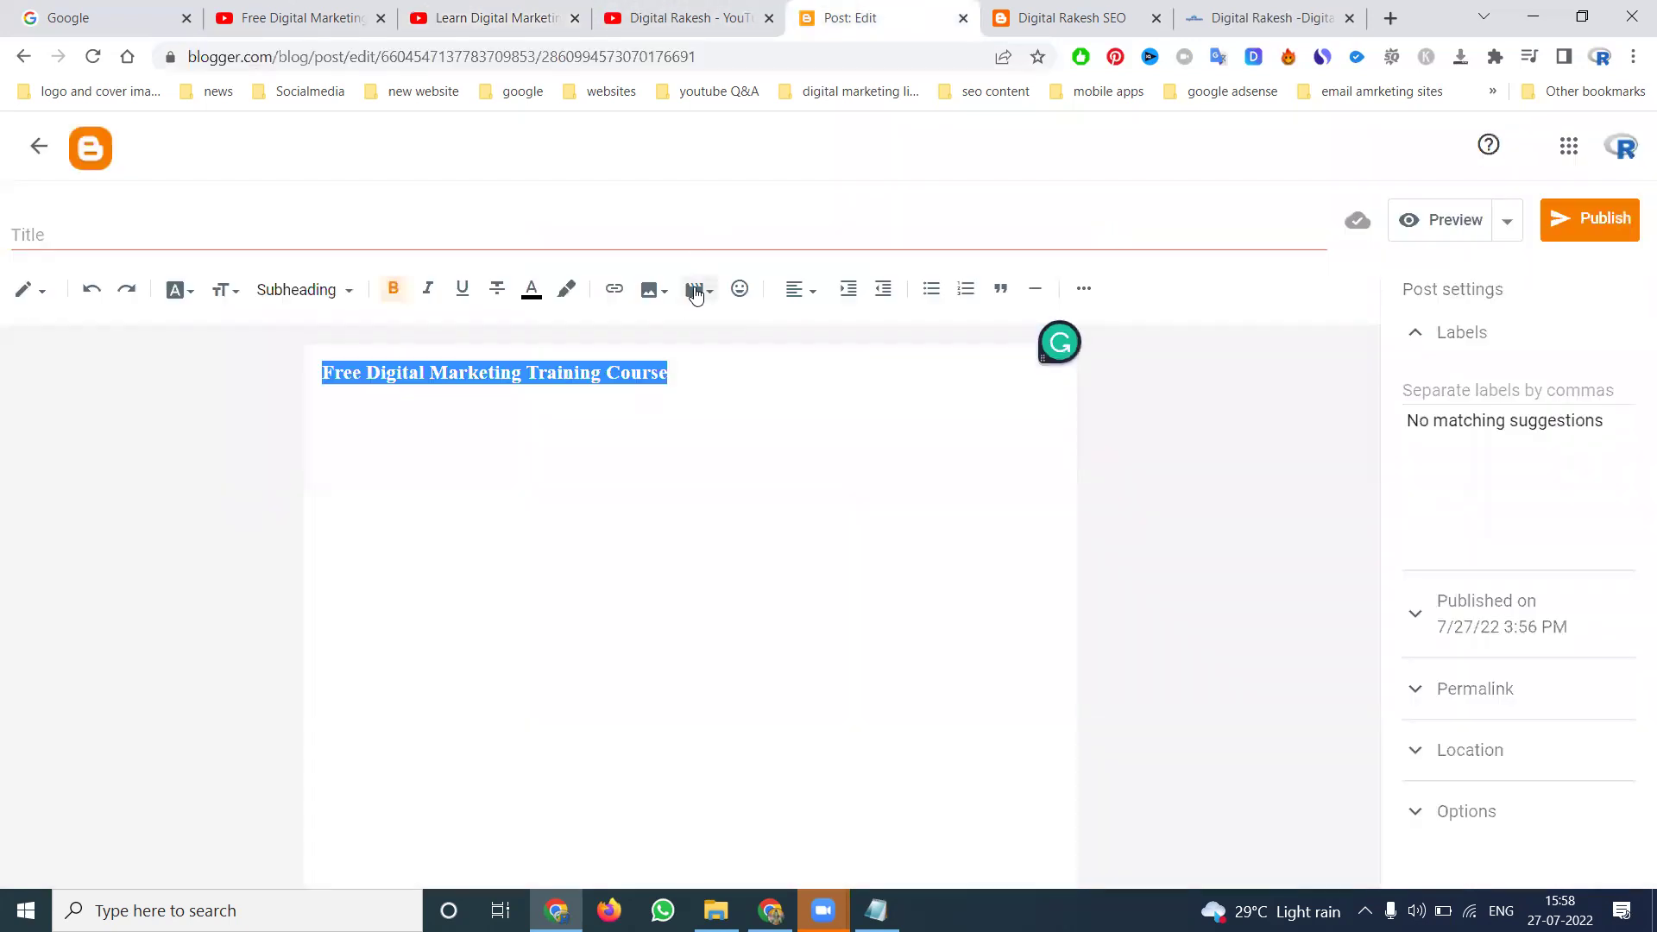
left_click(703, 385)
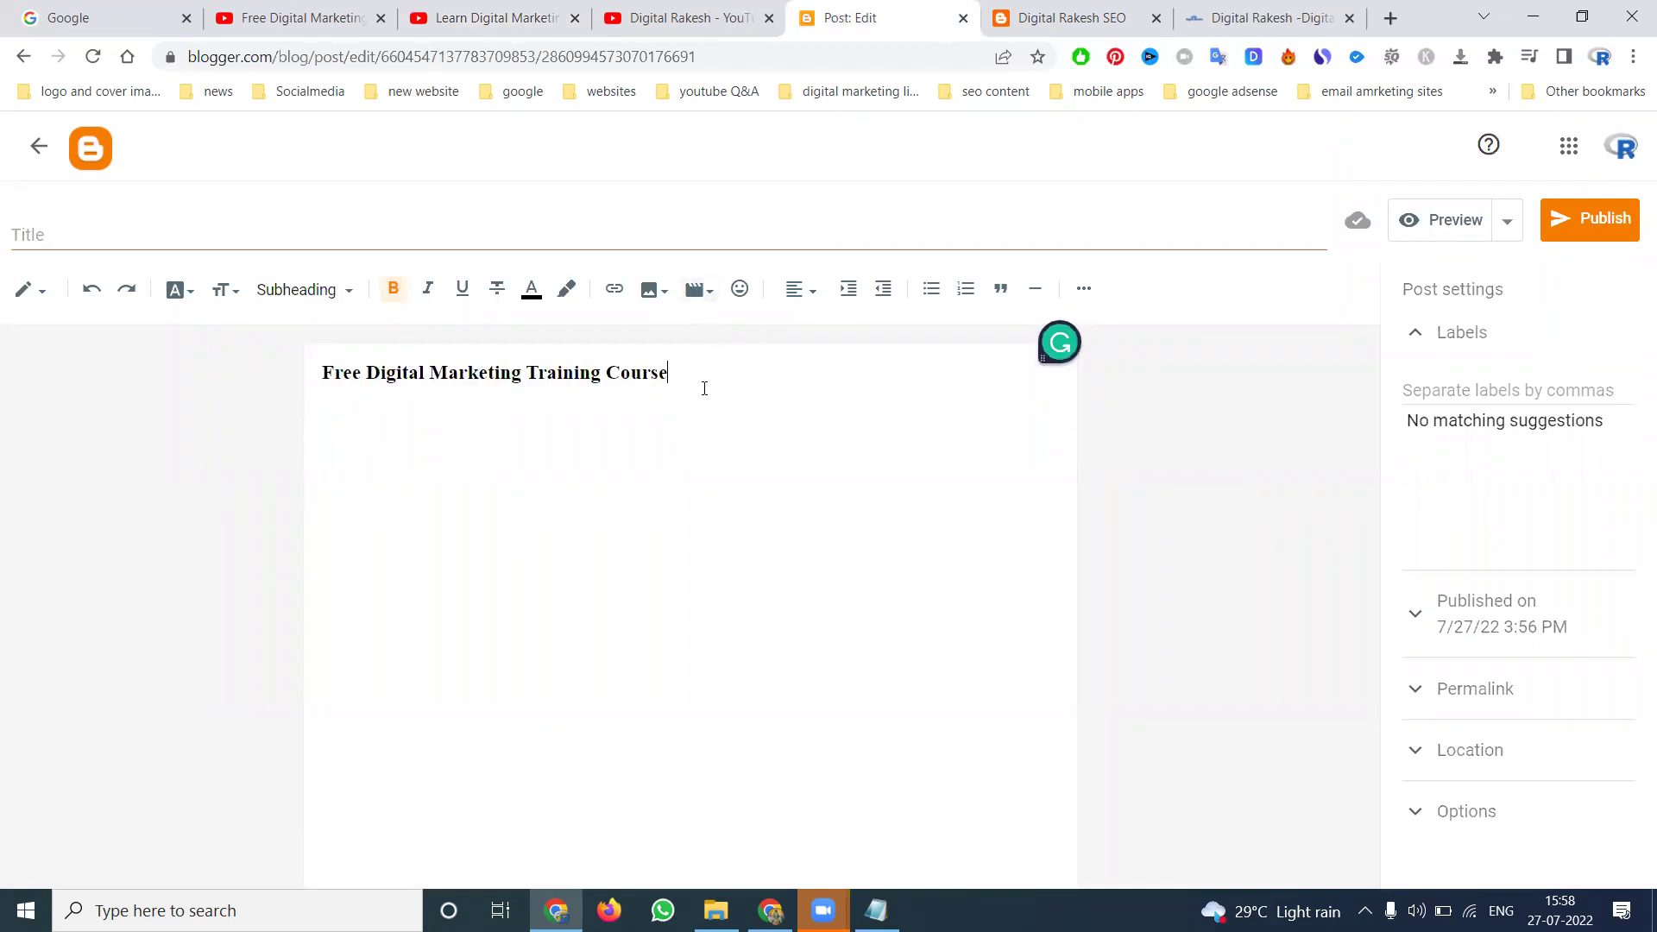
key("Return")
key("Return")
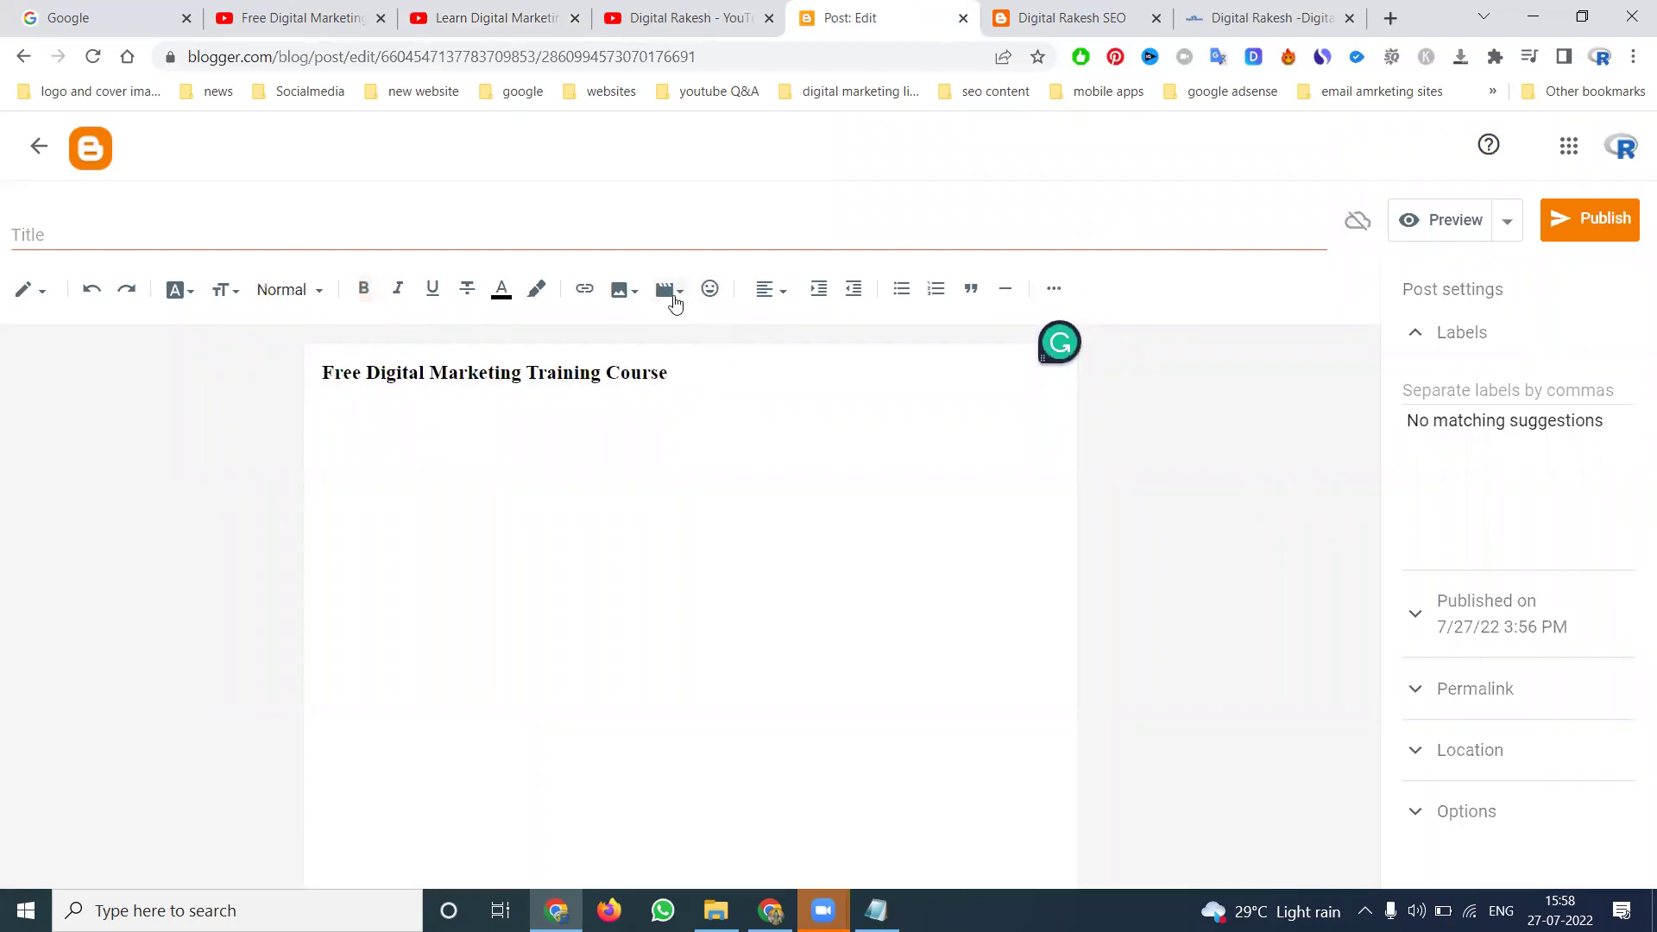
Step: Insert the YouTube video "Learn Digital Marketing Training Free Video Tutorials" below the subheading, finding it by its copied address
left_click(671, 293)
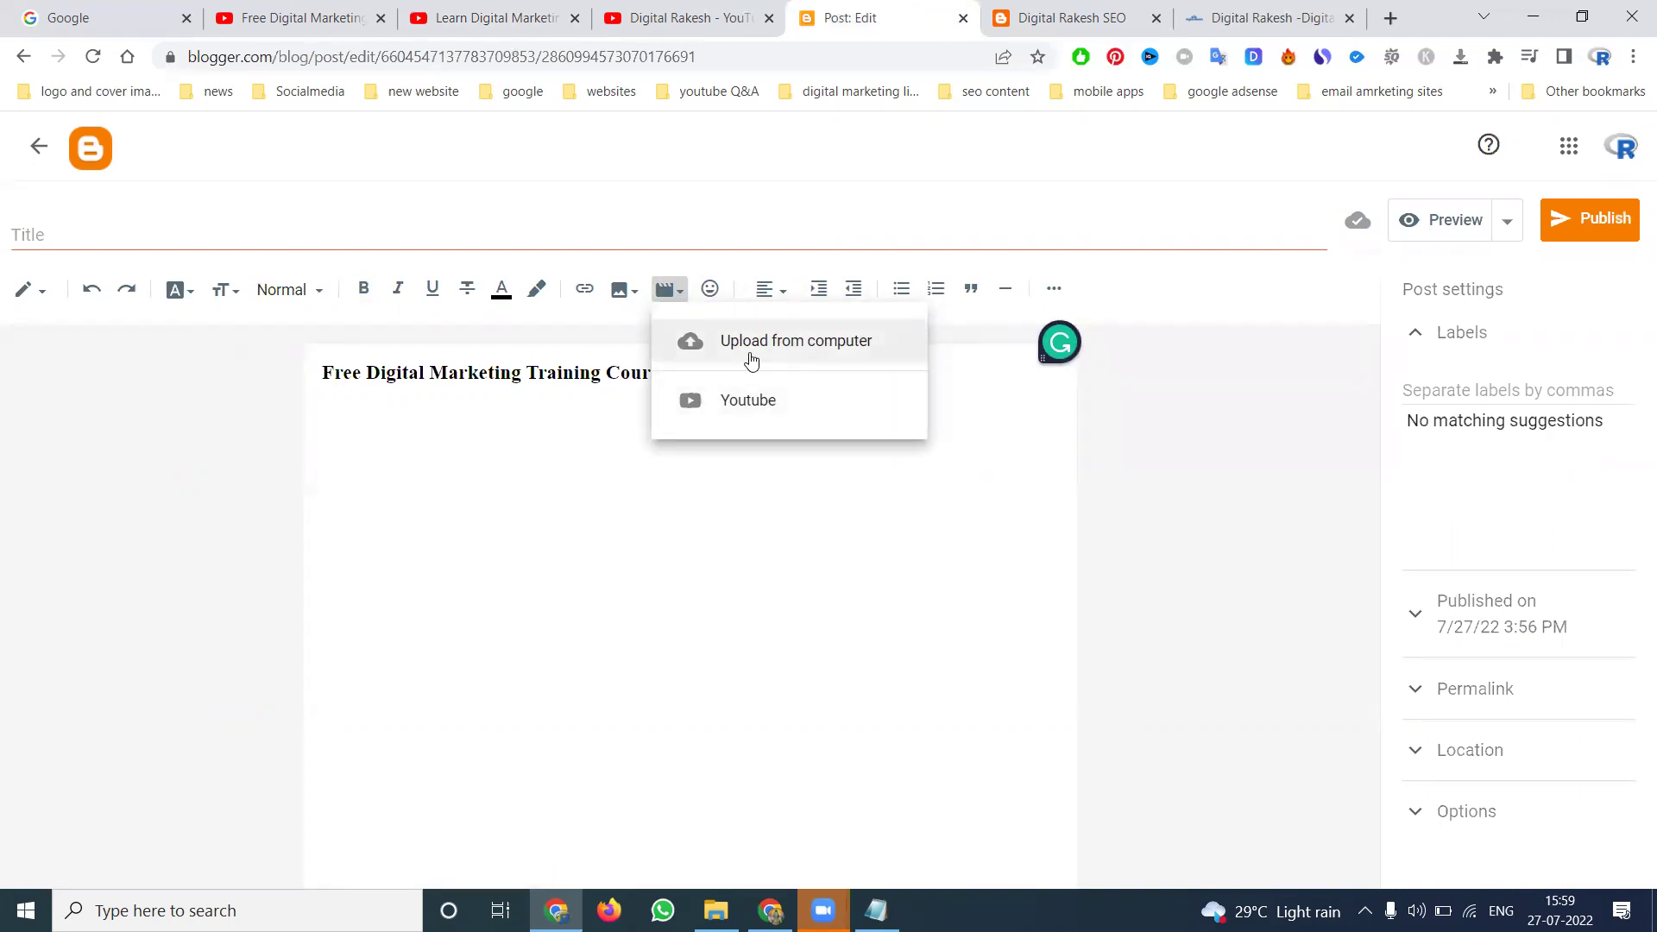
left_click(742, 410)
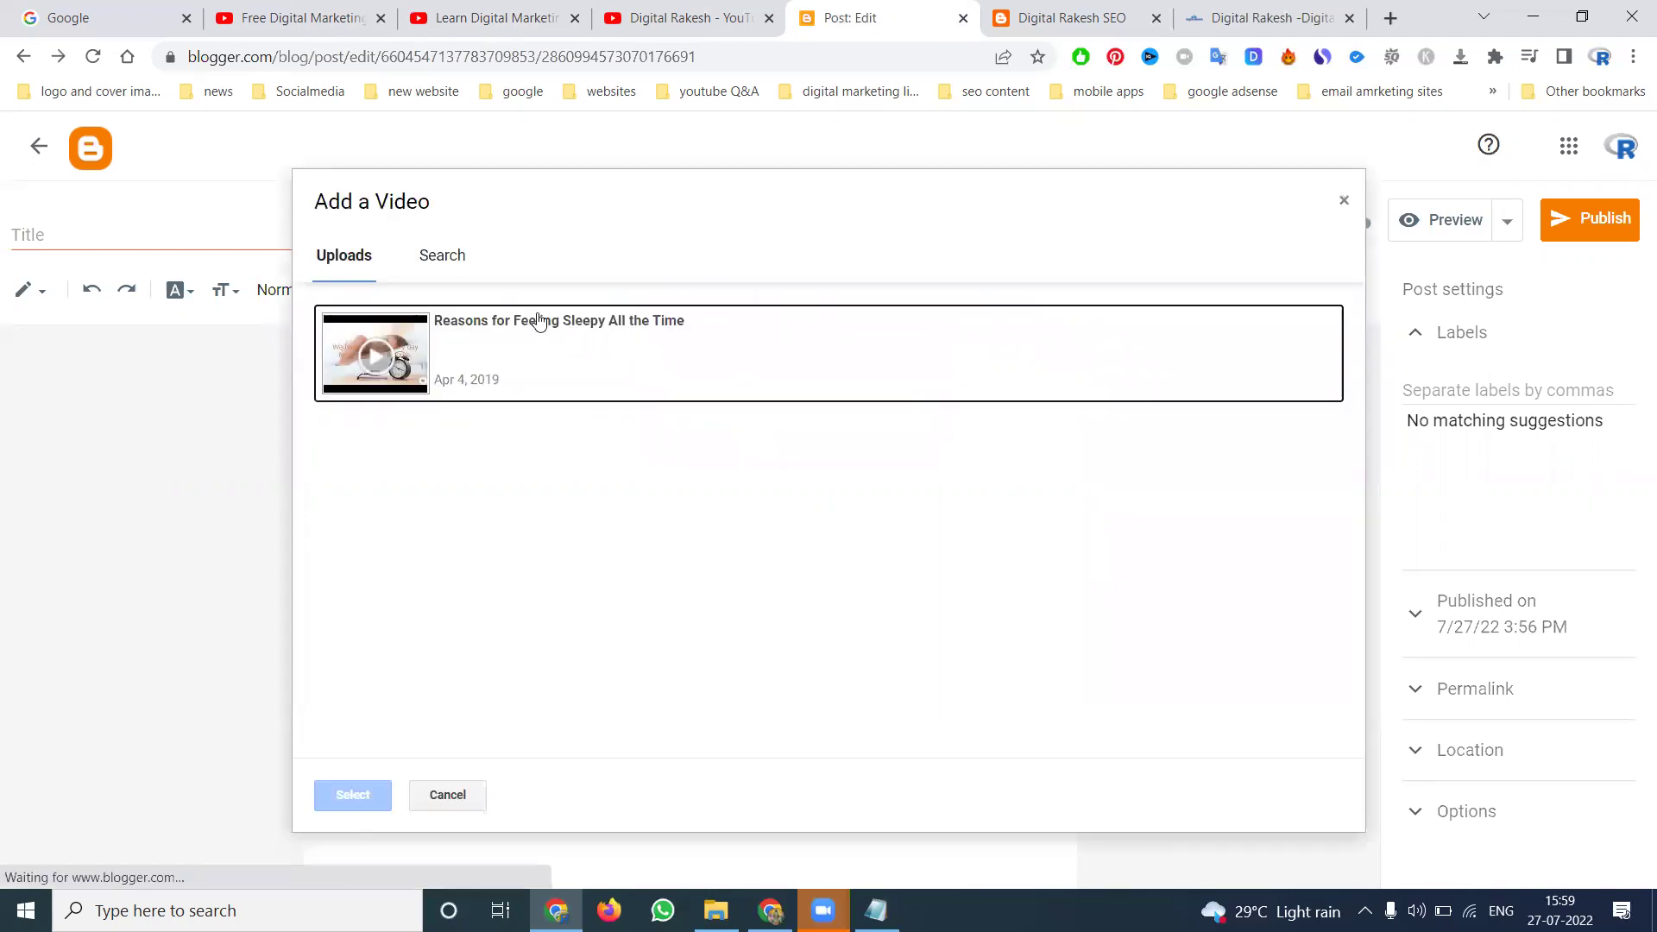
left_click(441, 263)
key("ctrl+v")
left_click(868, 321)
left_click(518, 456)
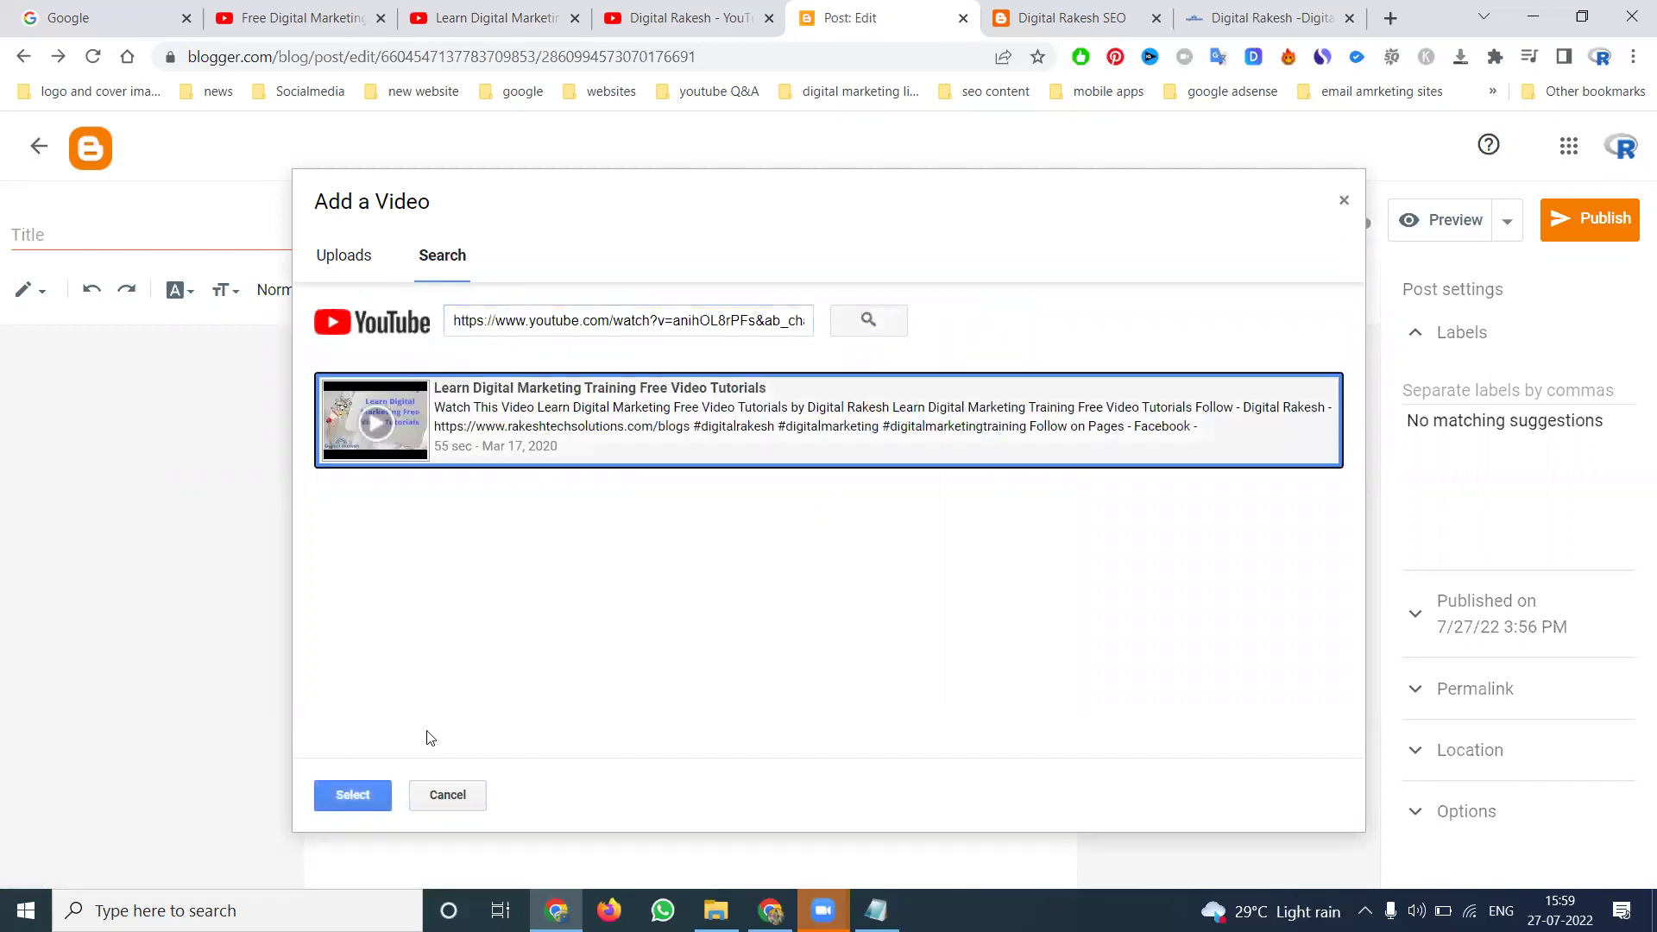
left_click(370, 785)
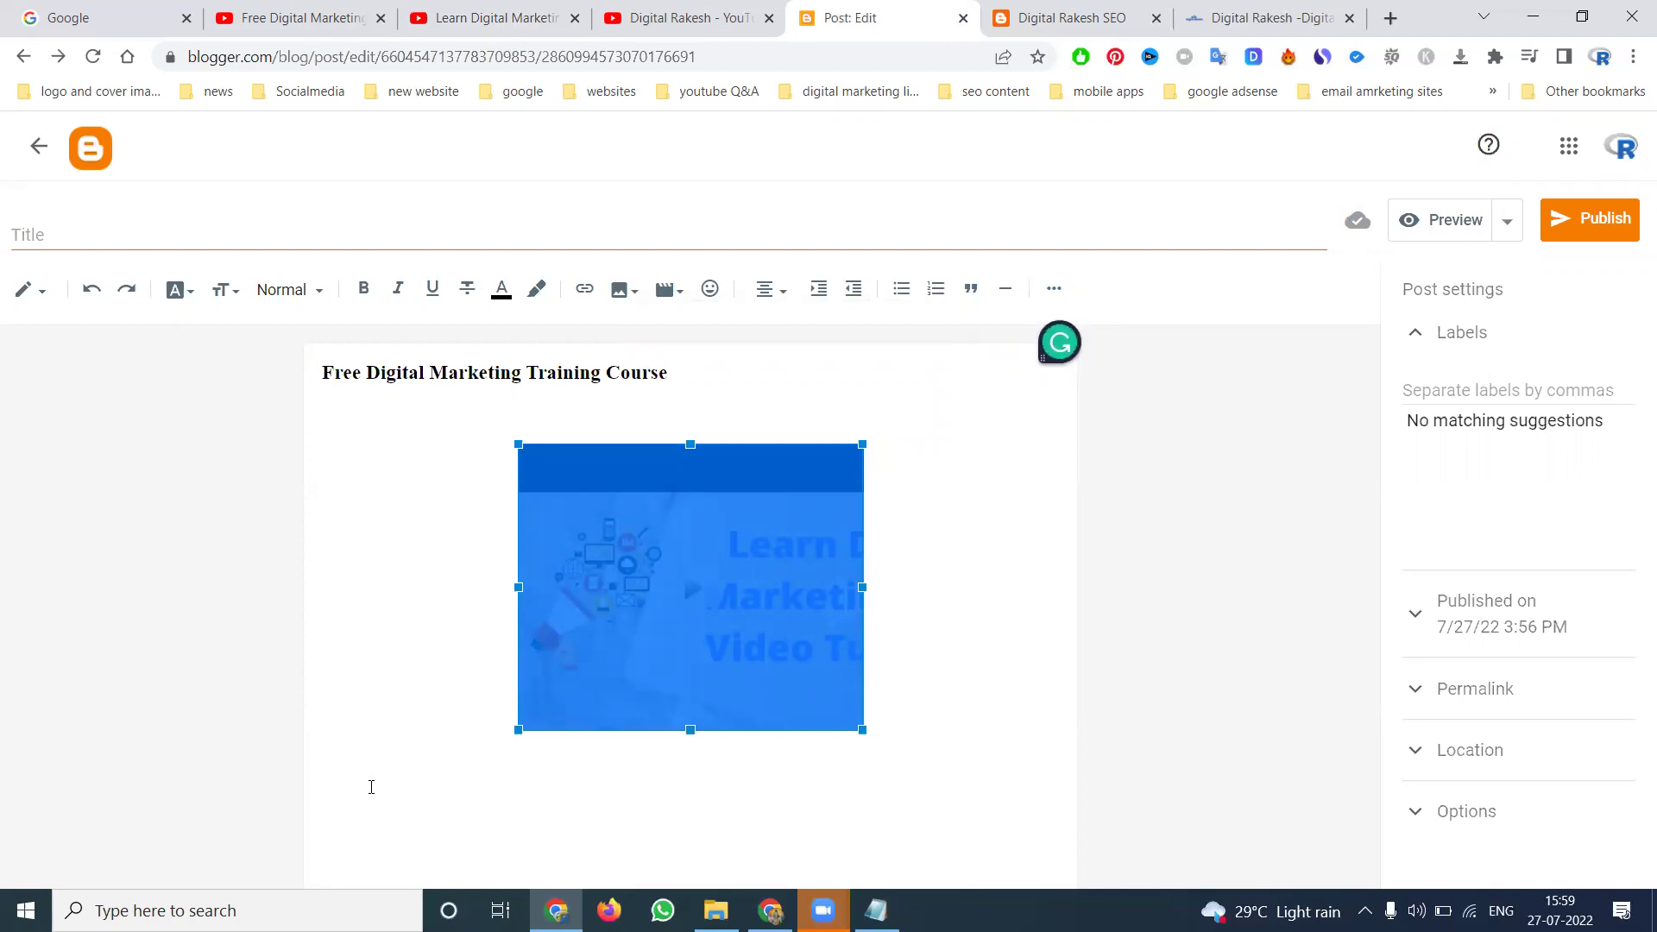
Step: Publish the post and reload the live digitalrakeshseo.blogspot.com blog to check it
left_click(1607, 234)
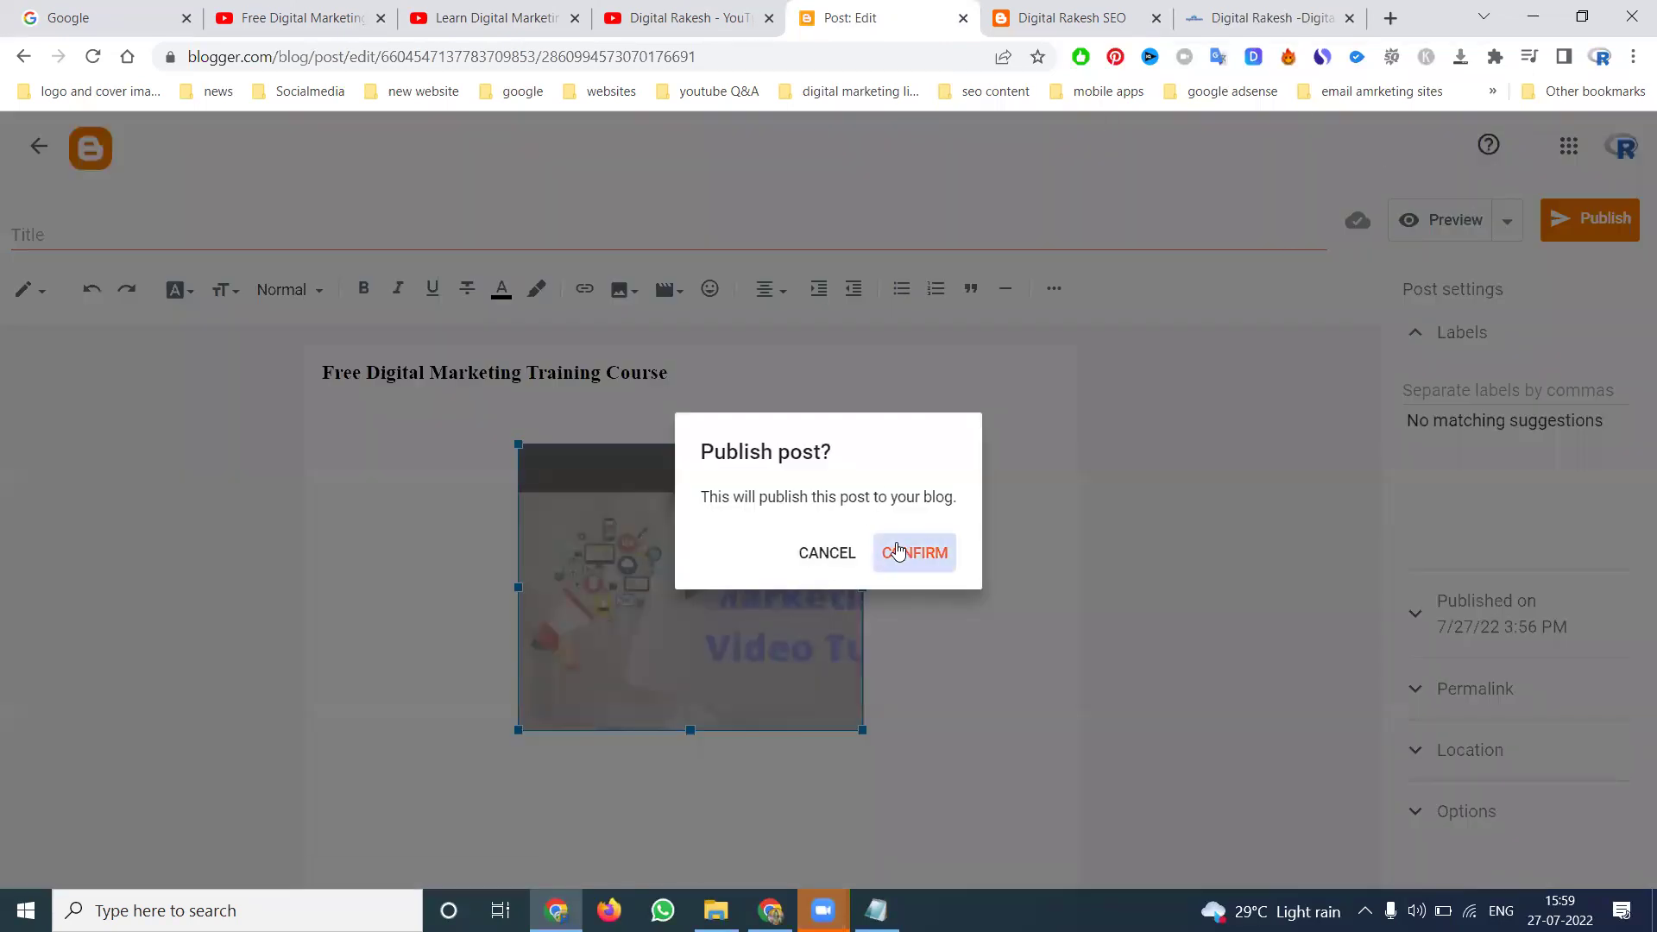
left_click(898, 544)
key("ctrl+Tab")
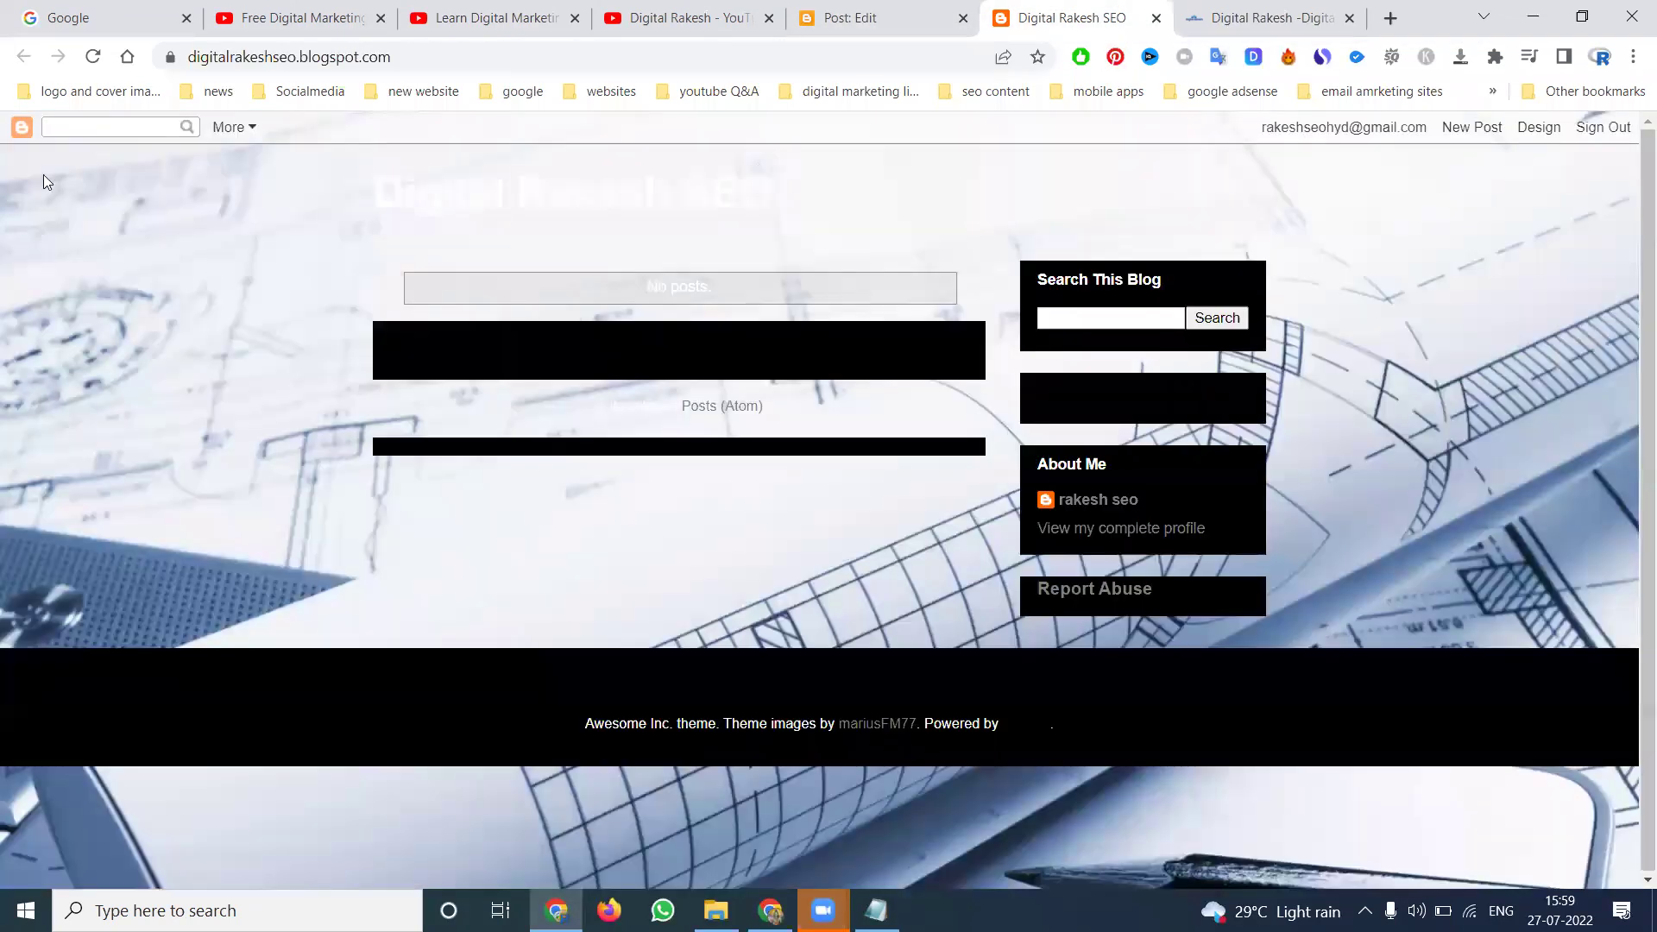
left_click(93, 56)
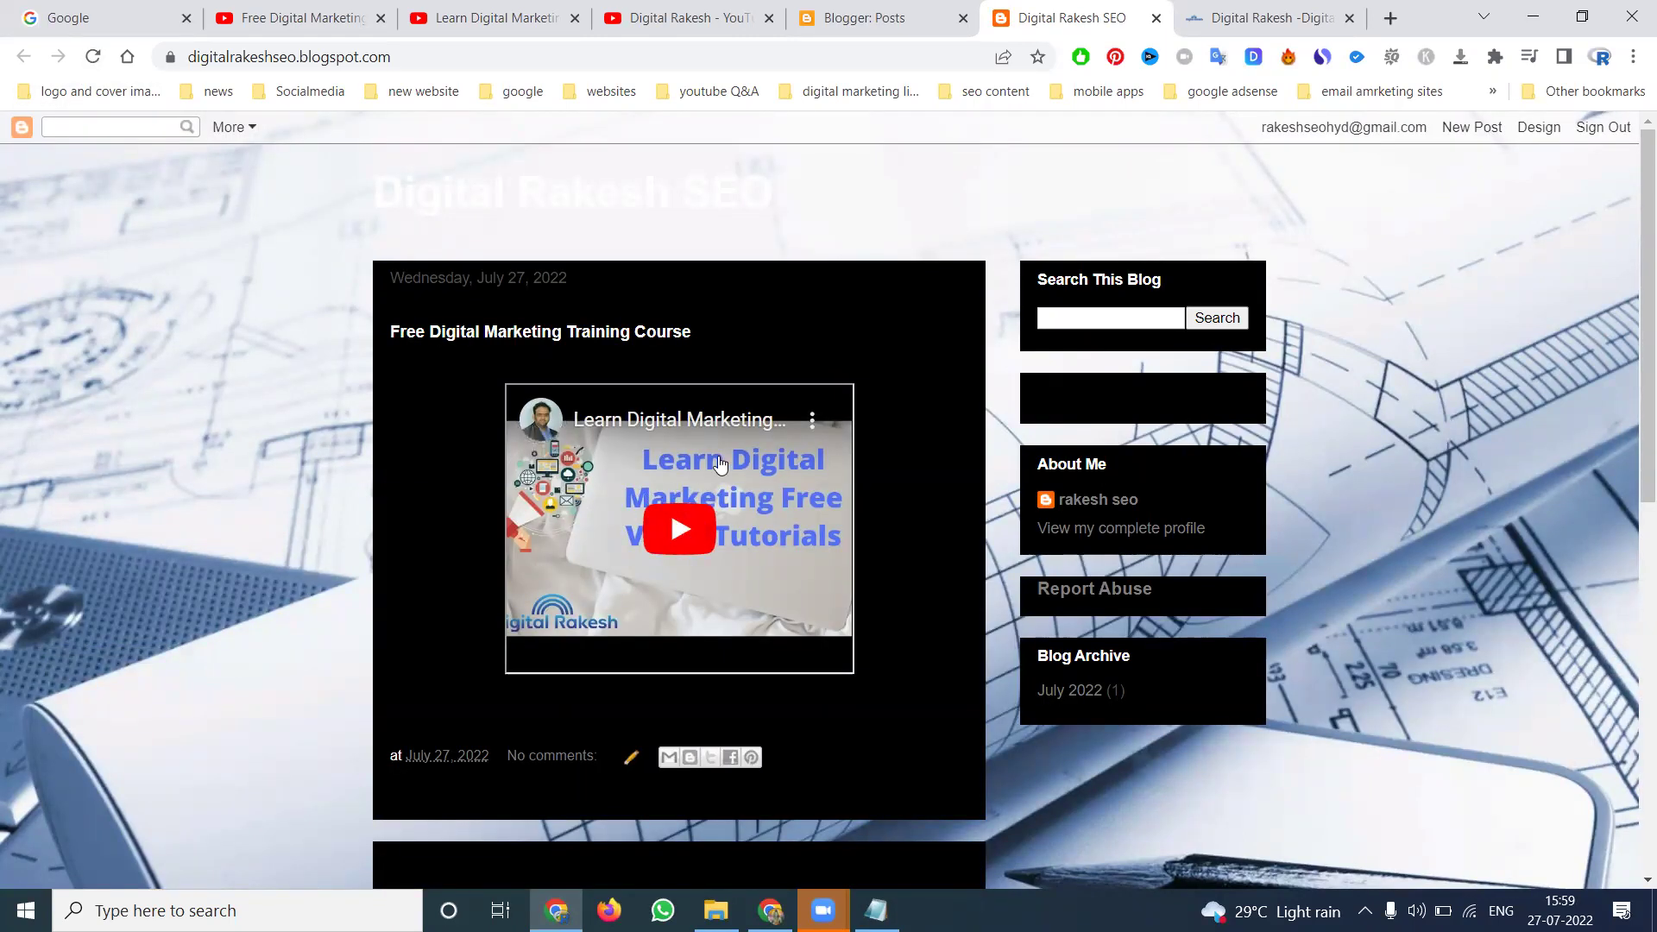
Step: Copy the embed code of the YouTube video "Learn Digital Marketing Training Free Video Tutorials" from its sharing options
left_click(671, 24)
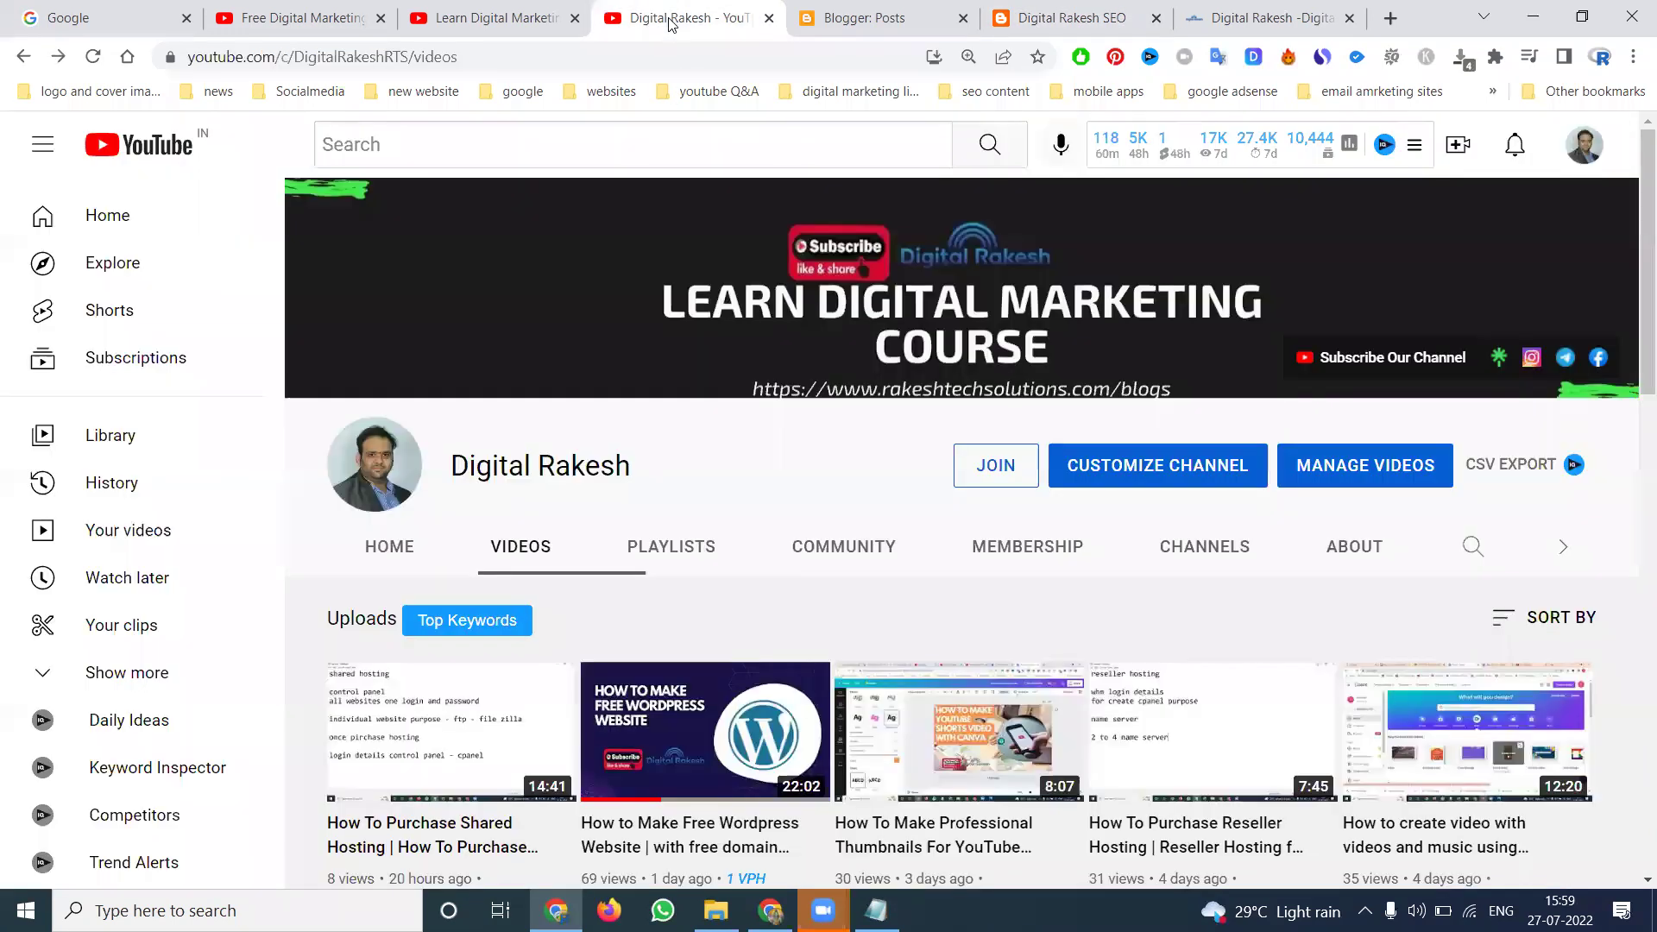
left_click(528, 19)
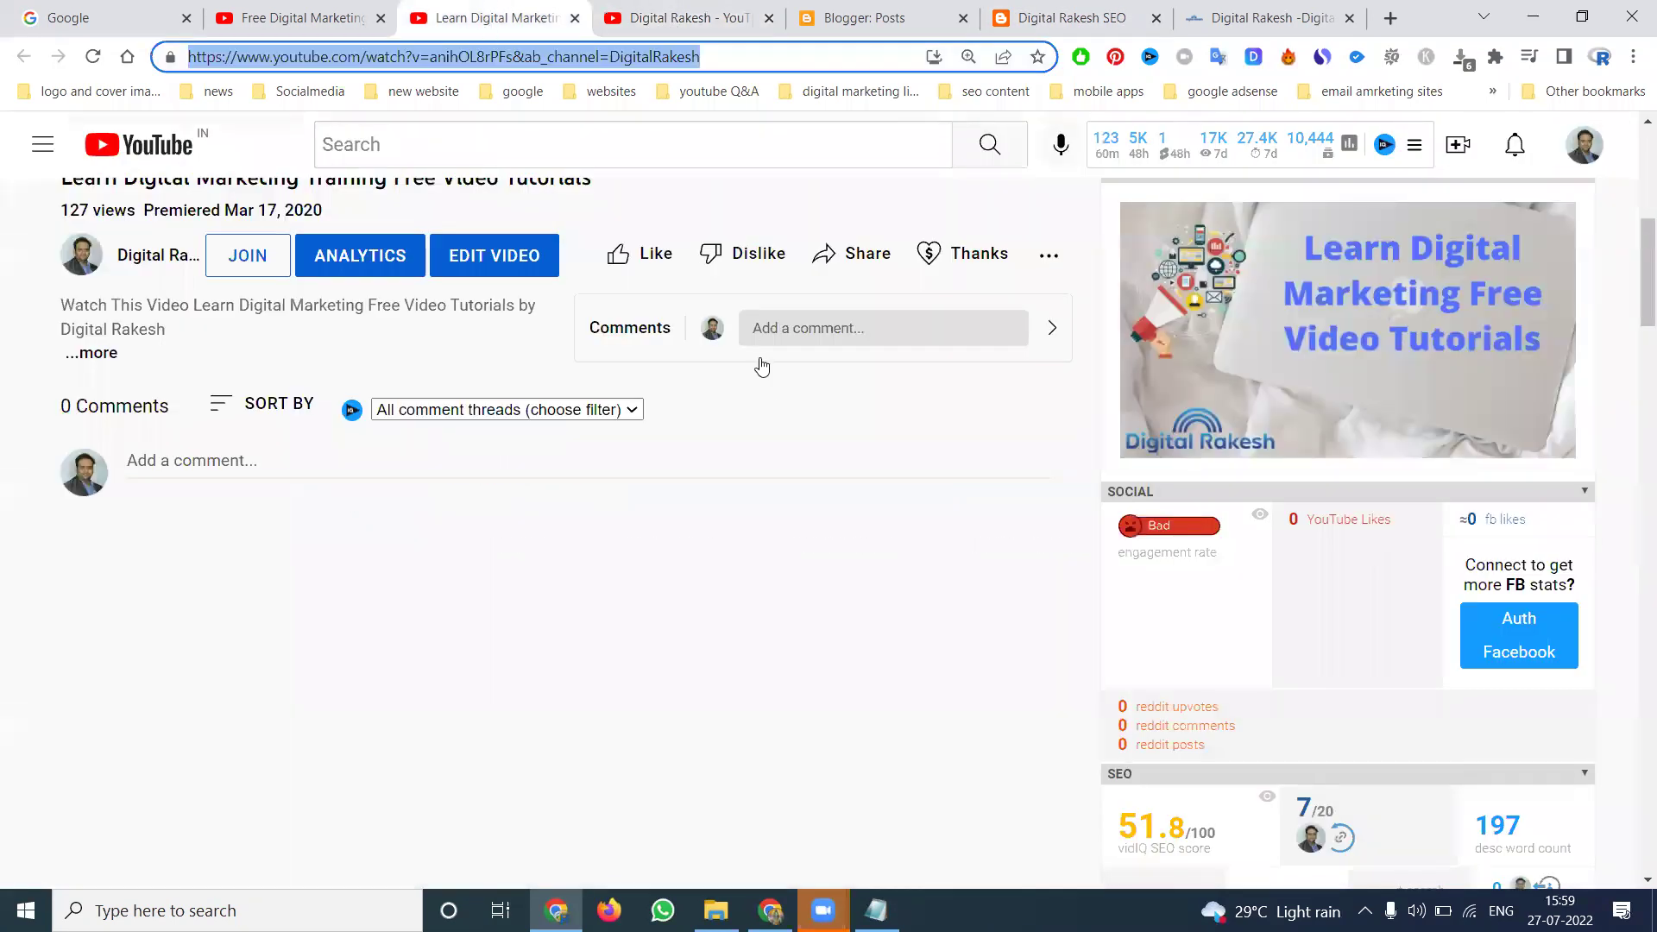
left_click(859, 253)
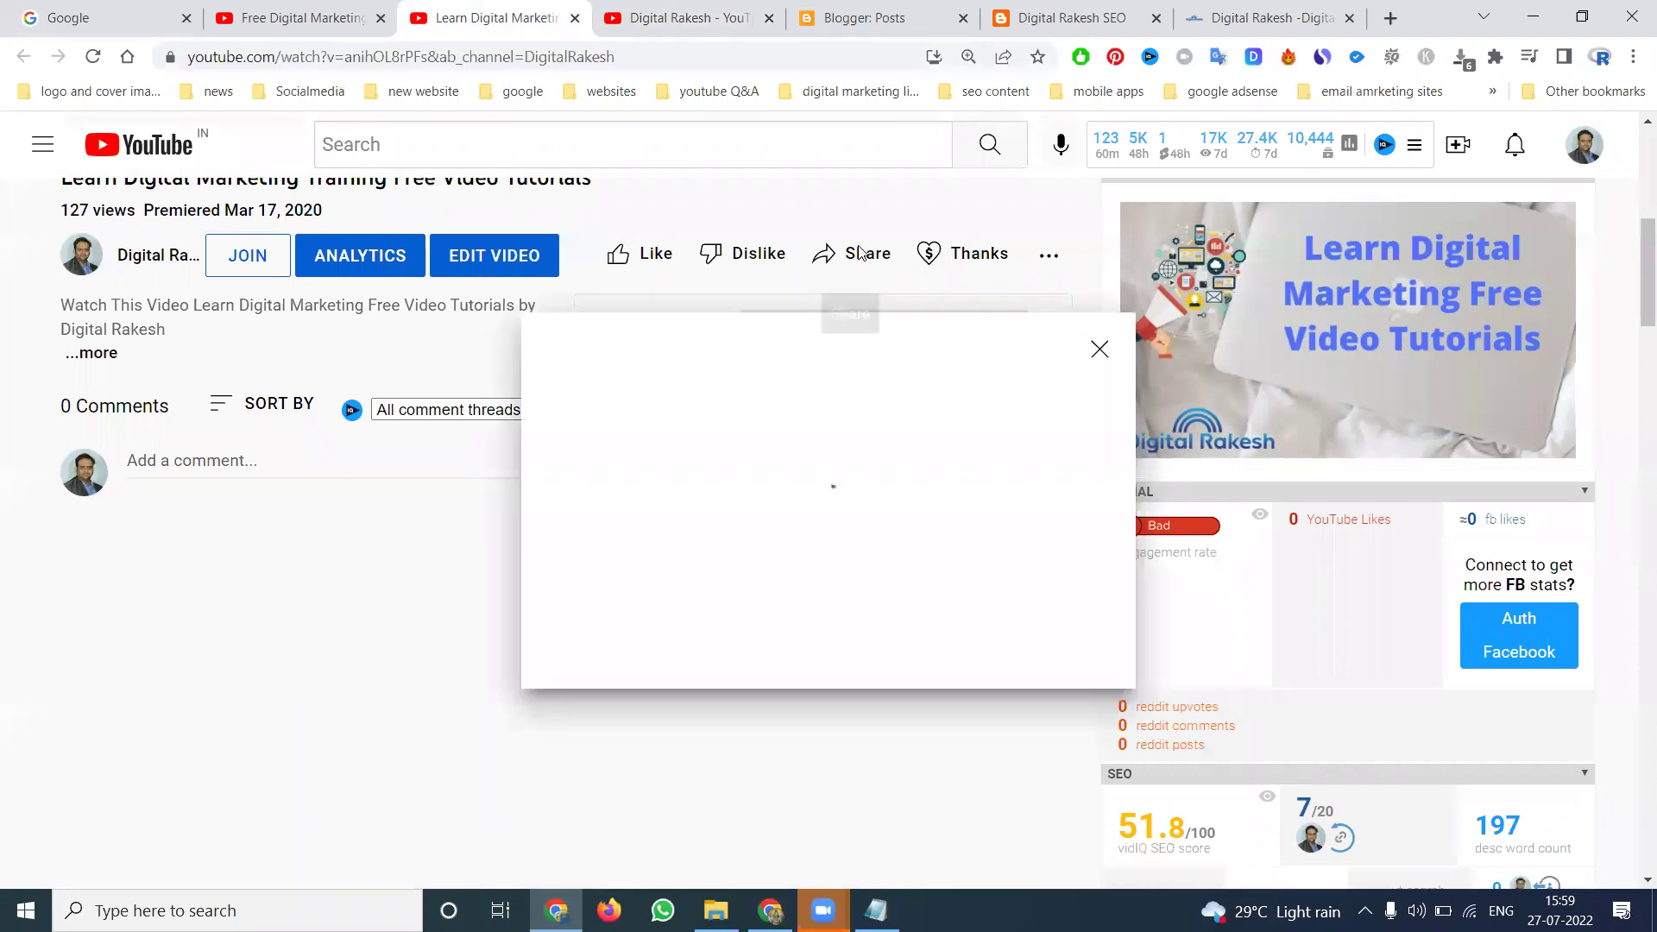
left_click(594, 514)
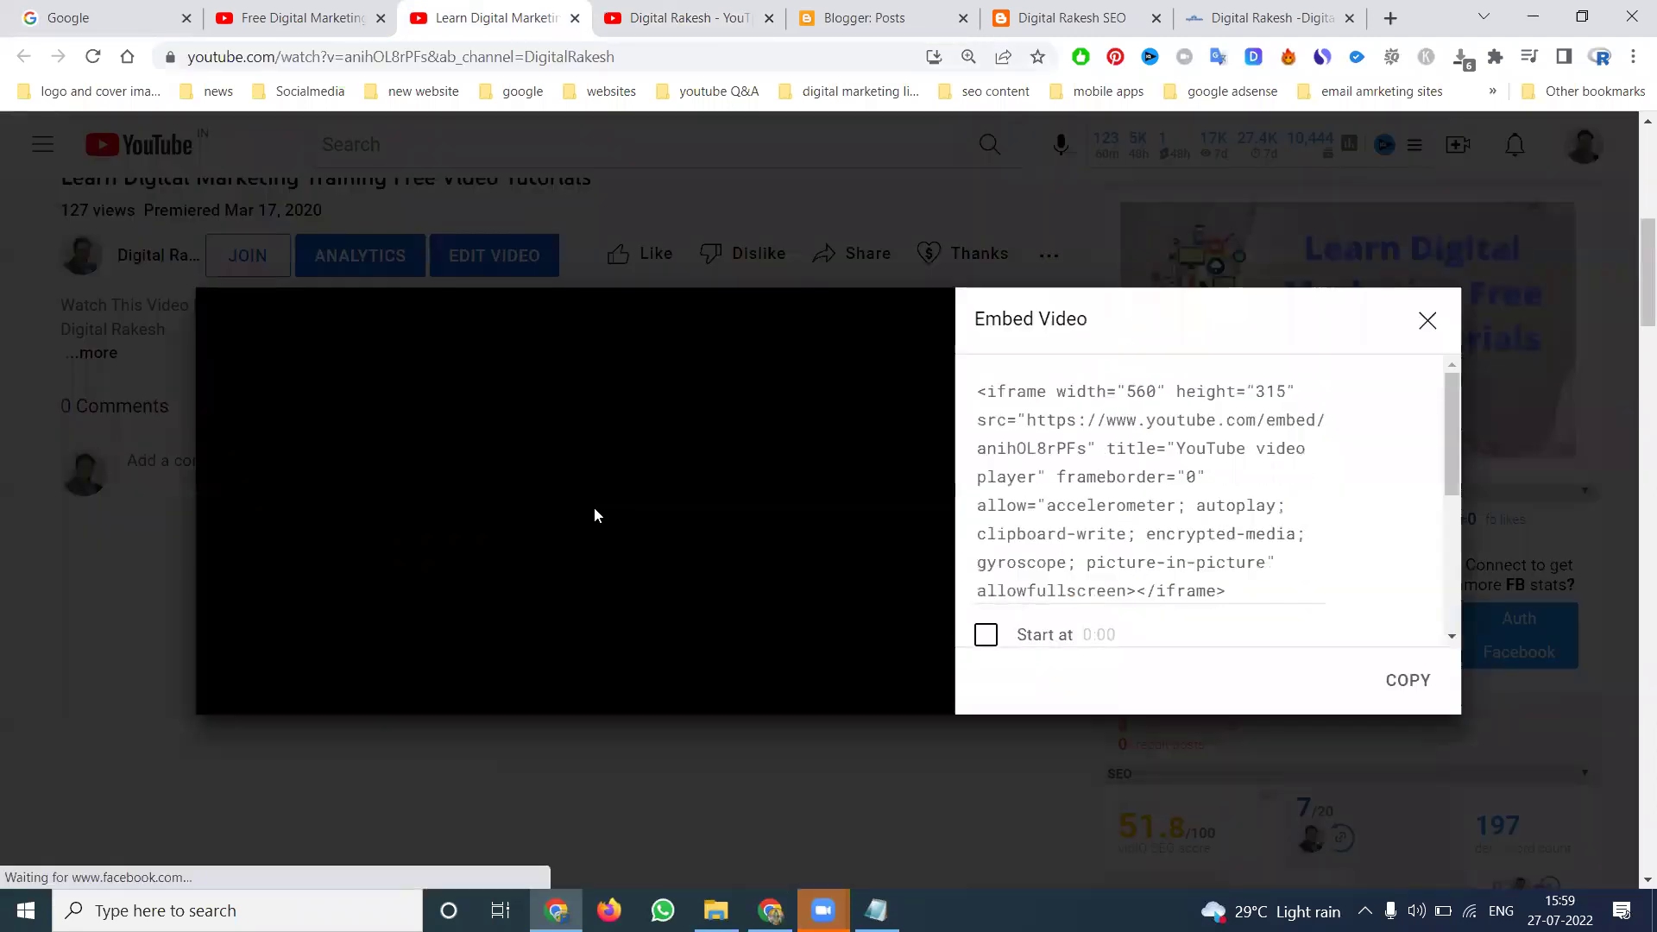
left_click(1081, 465)
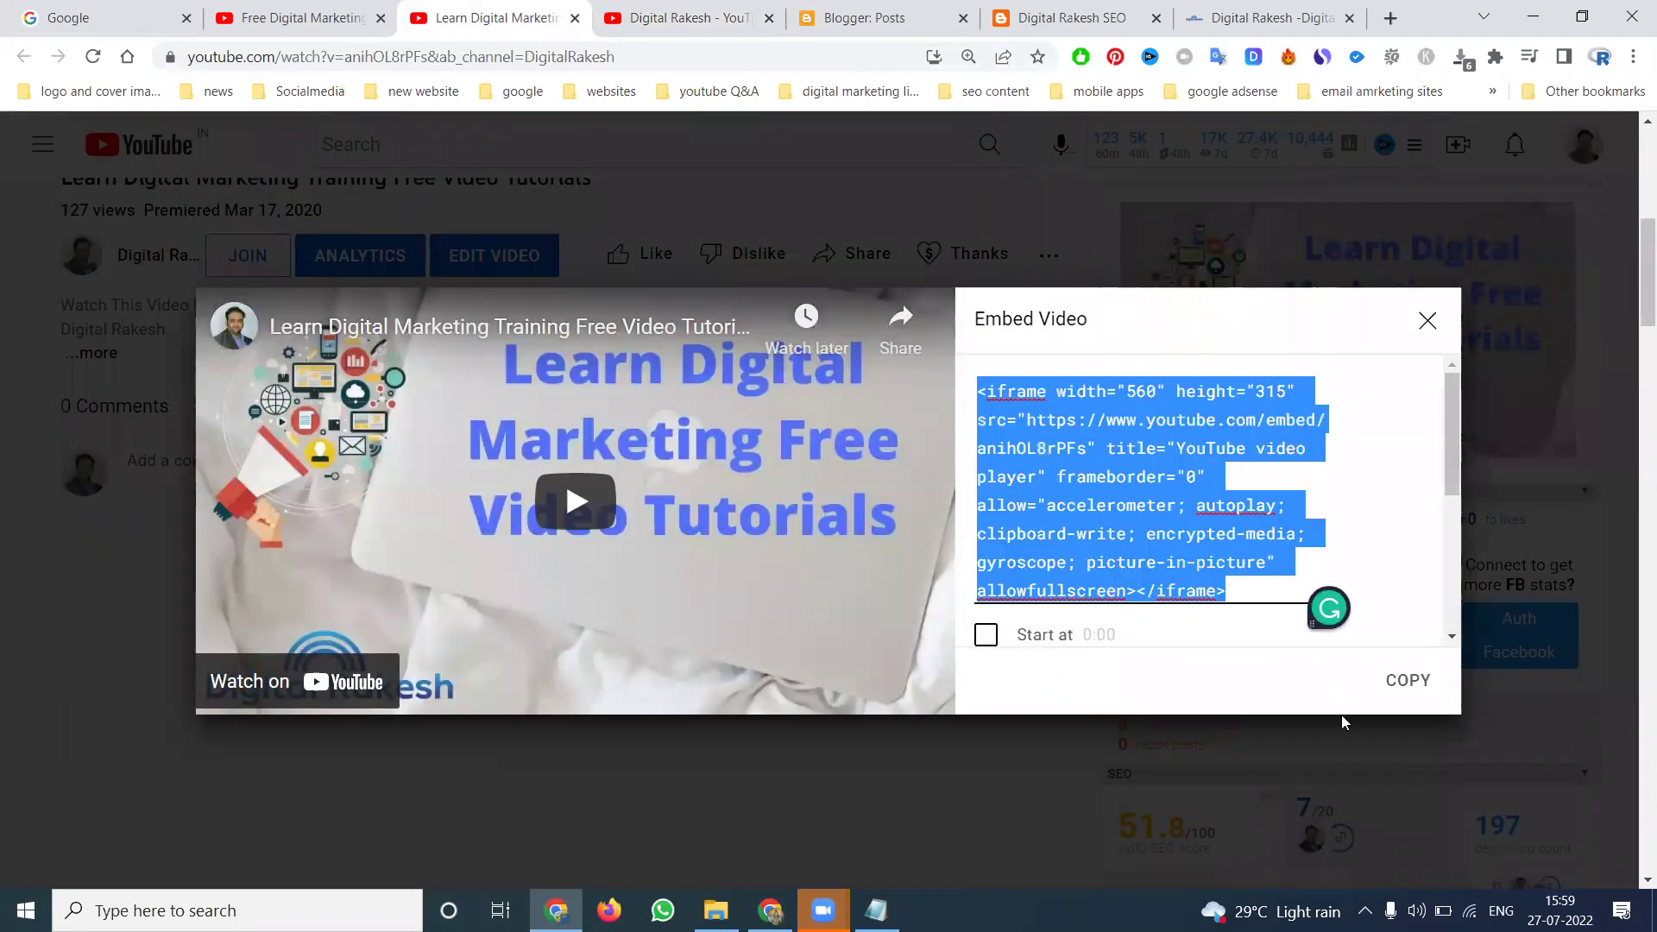
left_click(1409, 682)
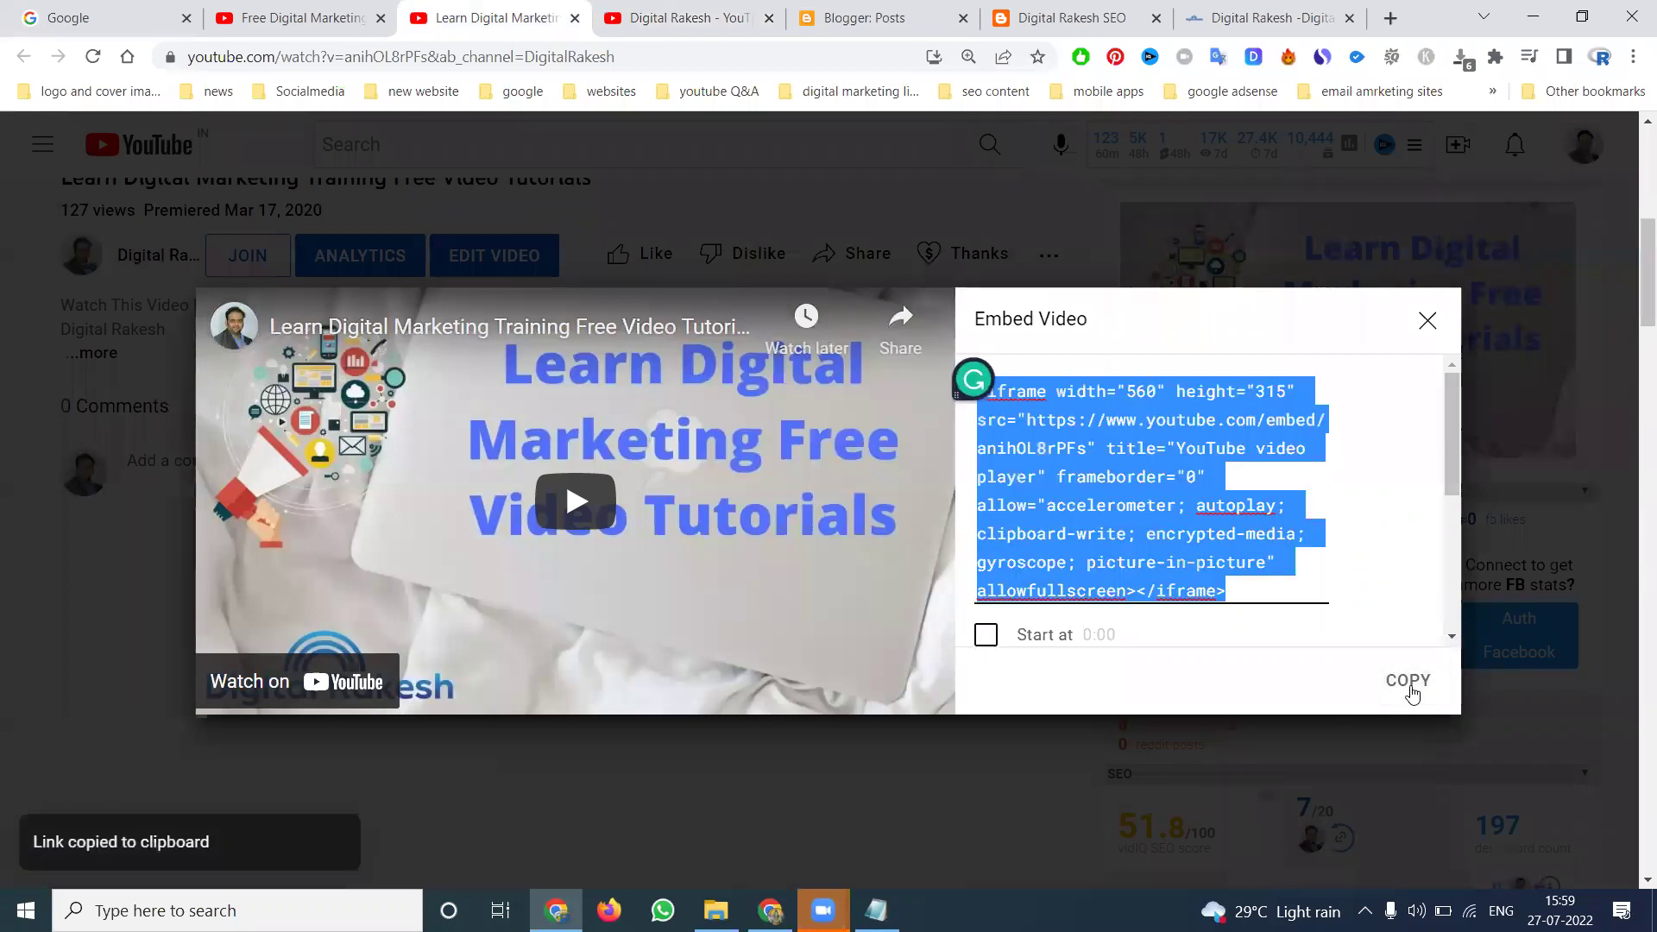
Step: Paste the copied embed code into a blank Notepad document and return to the beginning of the line
key("super+r")
key("ctrl+v")
left_click(1245, 183)
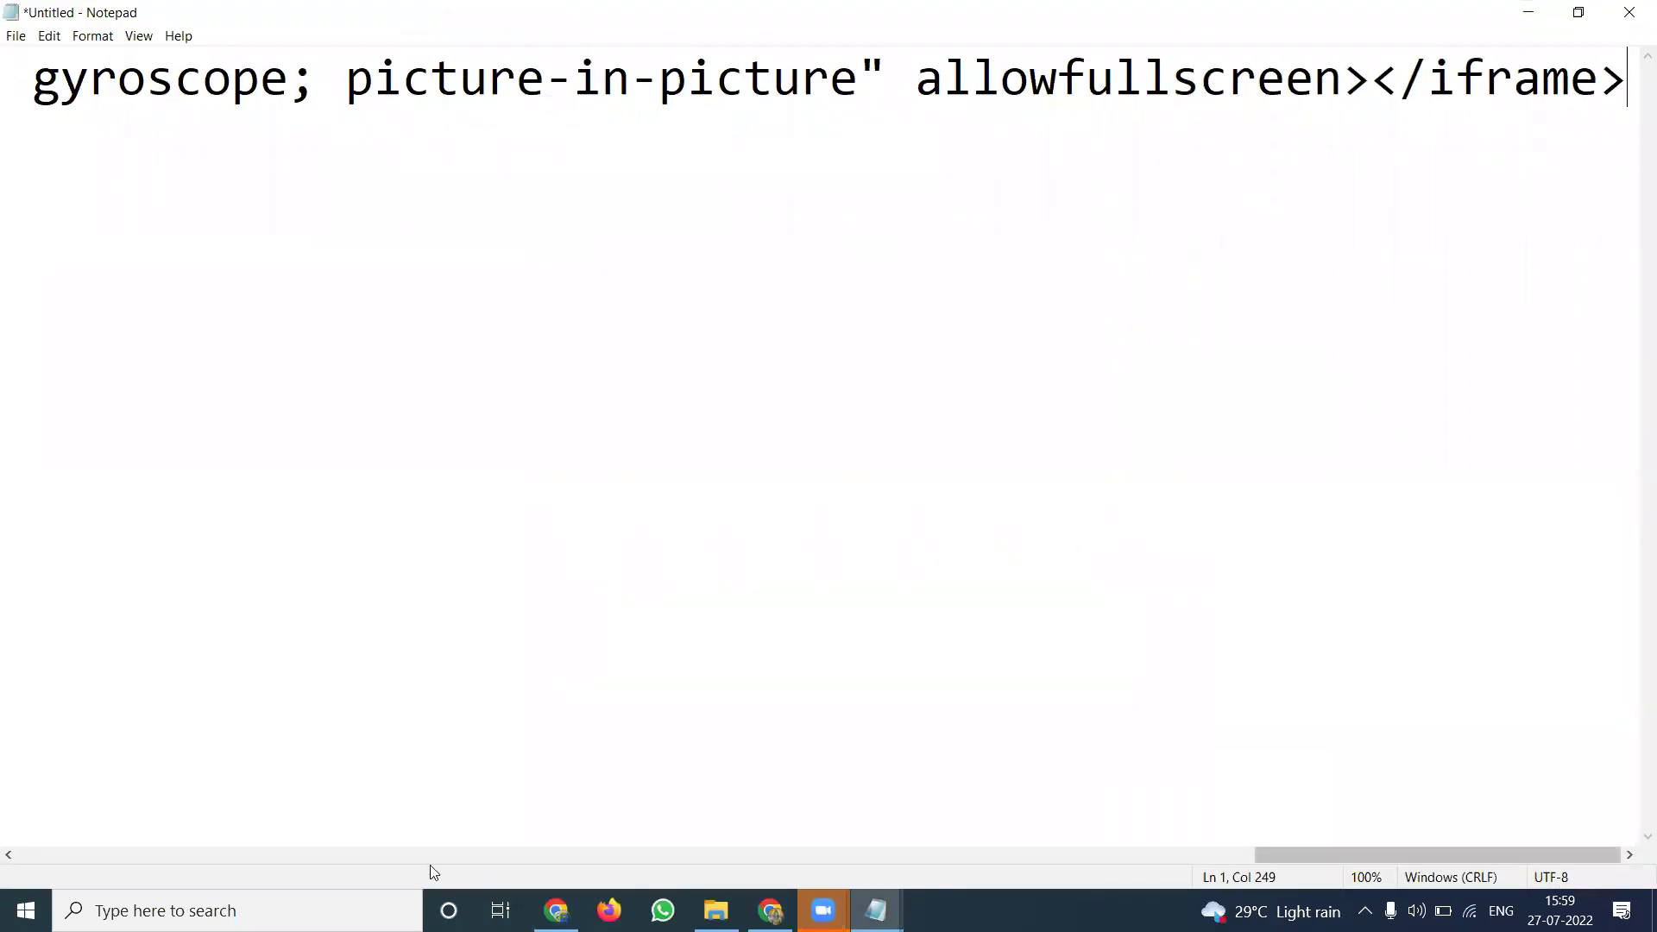
left_click(314, 856)
left_click(300, 856)
left_click_drag(559, 855, 30, 814)
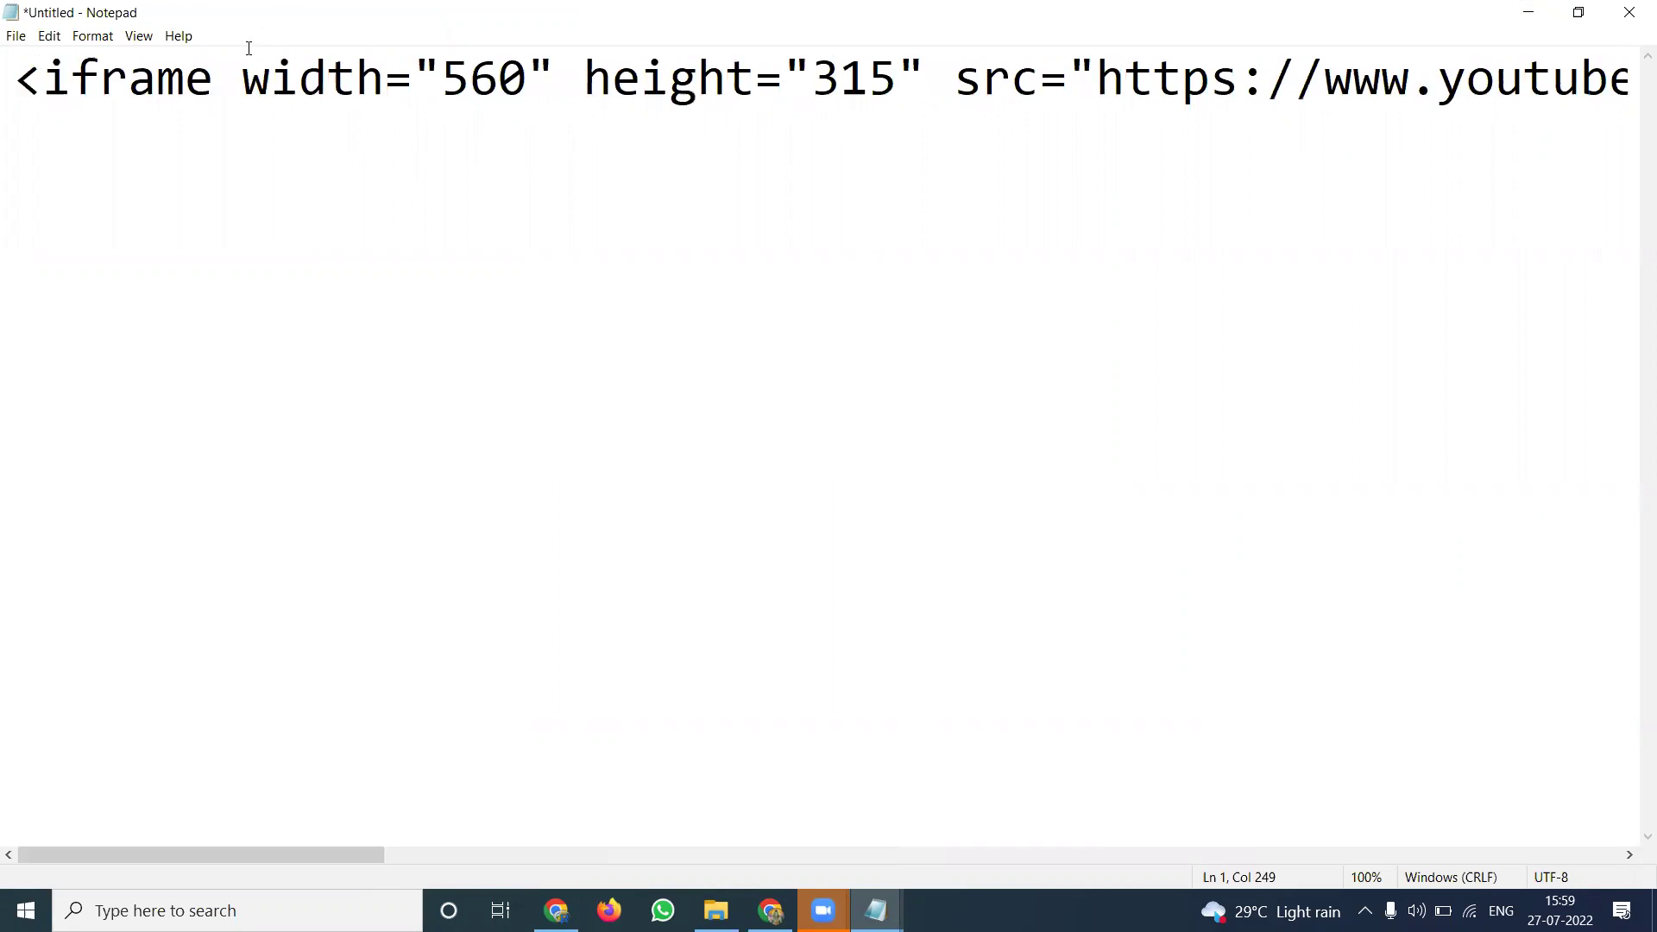
Step: Set the iframe width to 100% in the embed code, copy the whole code and minimize Notepad
left_click_drag(238, 84, 934, 50)
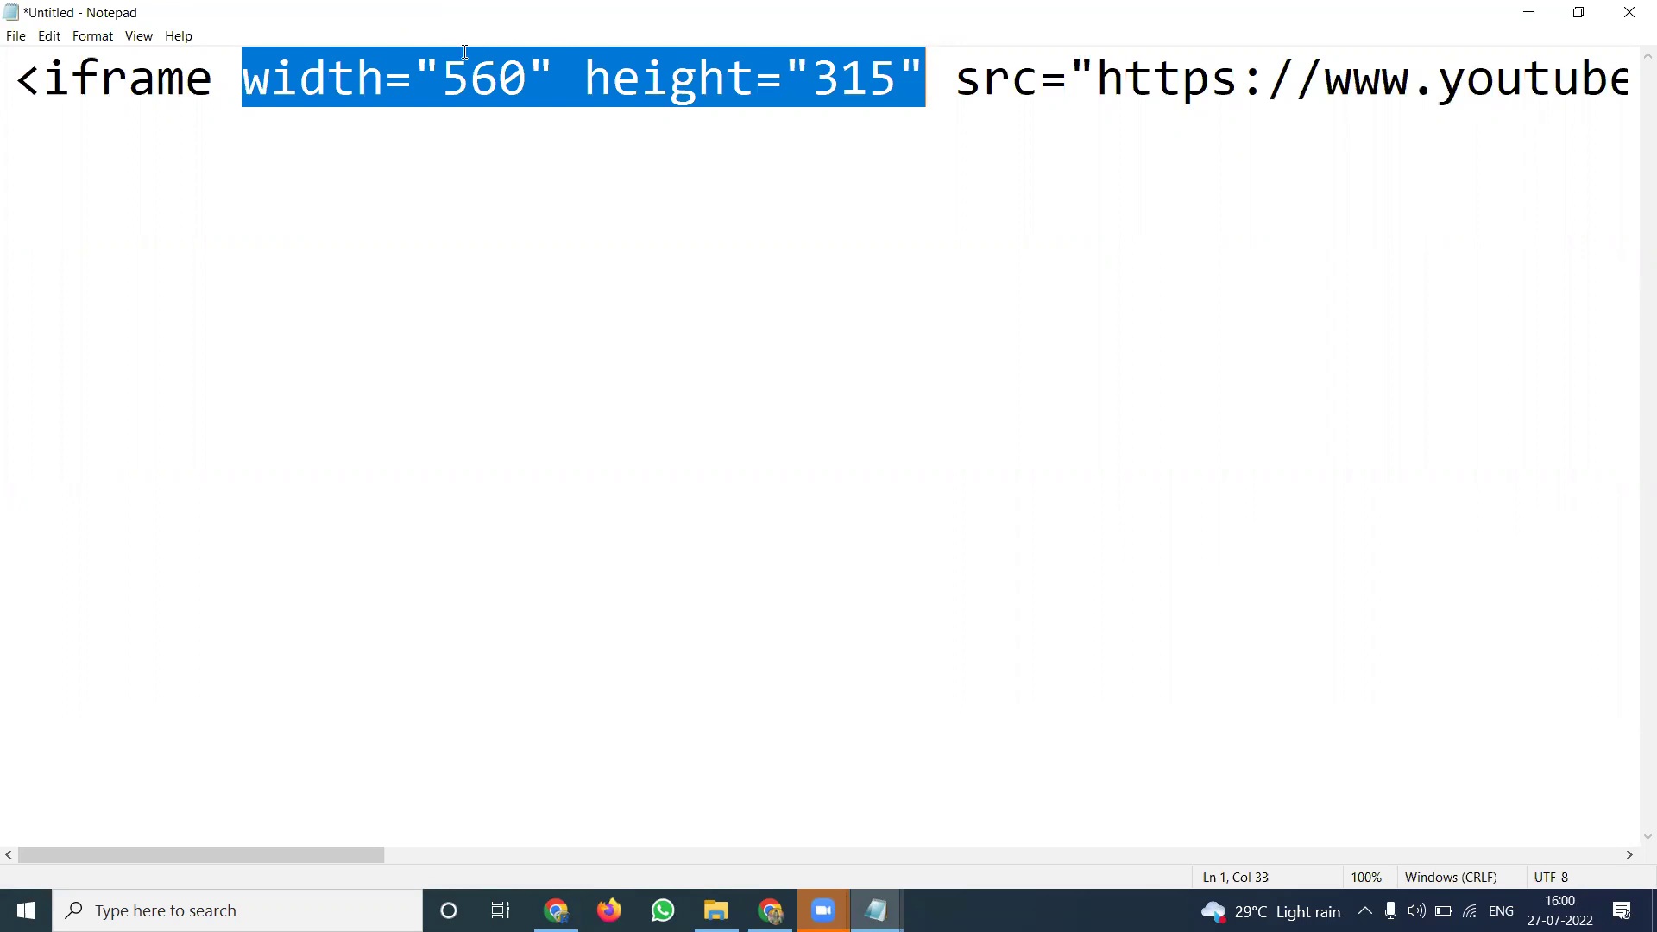
double_click(470, 92)
double_click(470, 92)
left_click(479, 92)
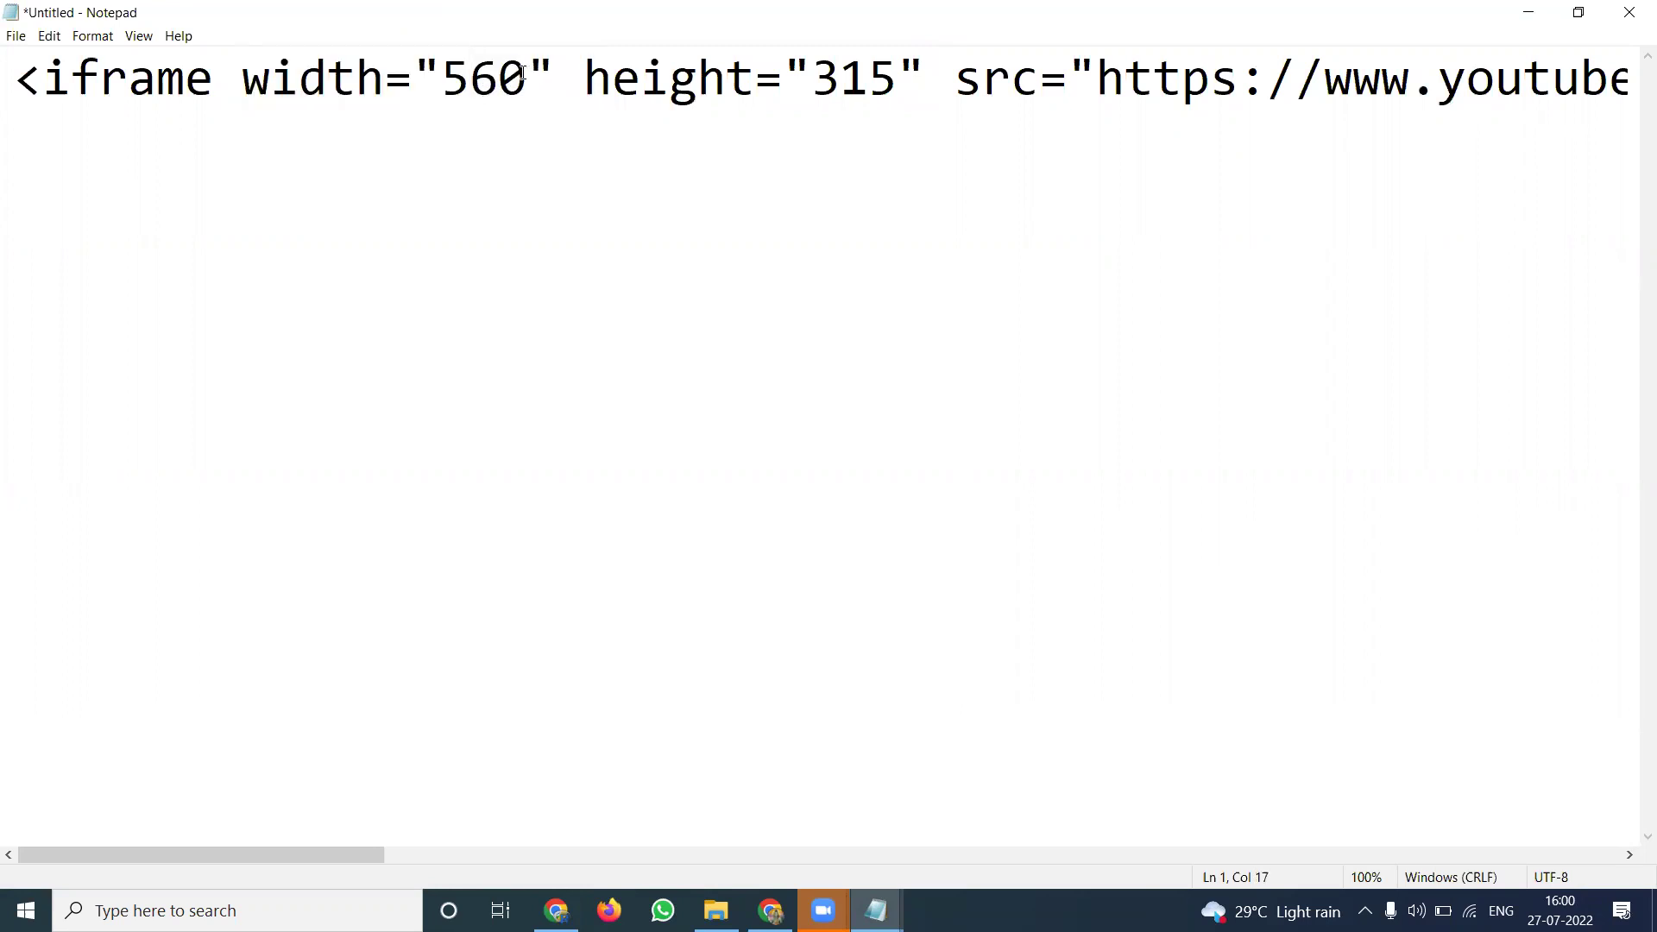
left_click_drag(523, 73, 432, 80)
type("100")
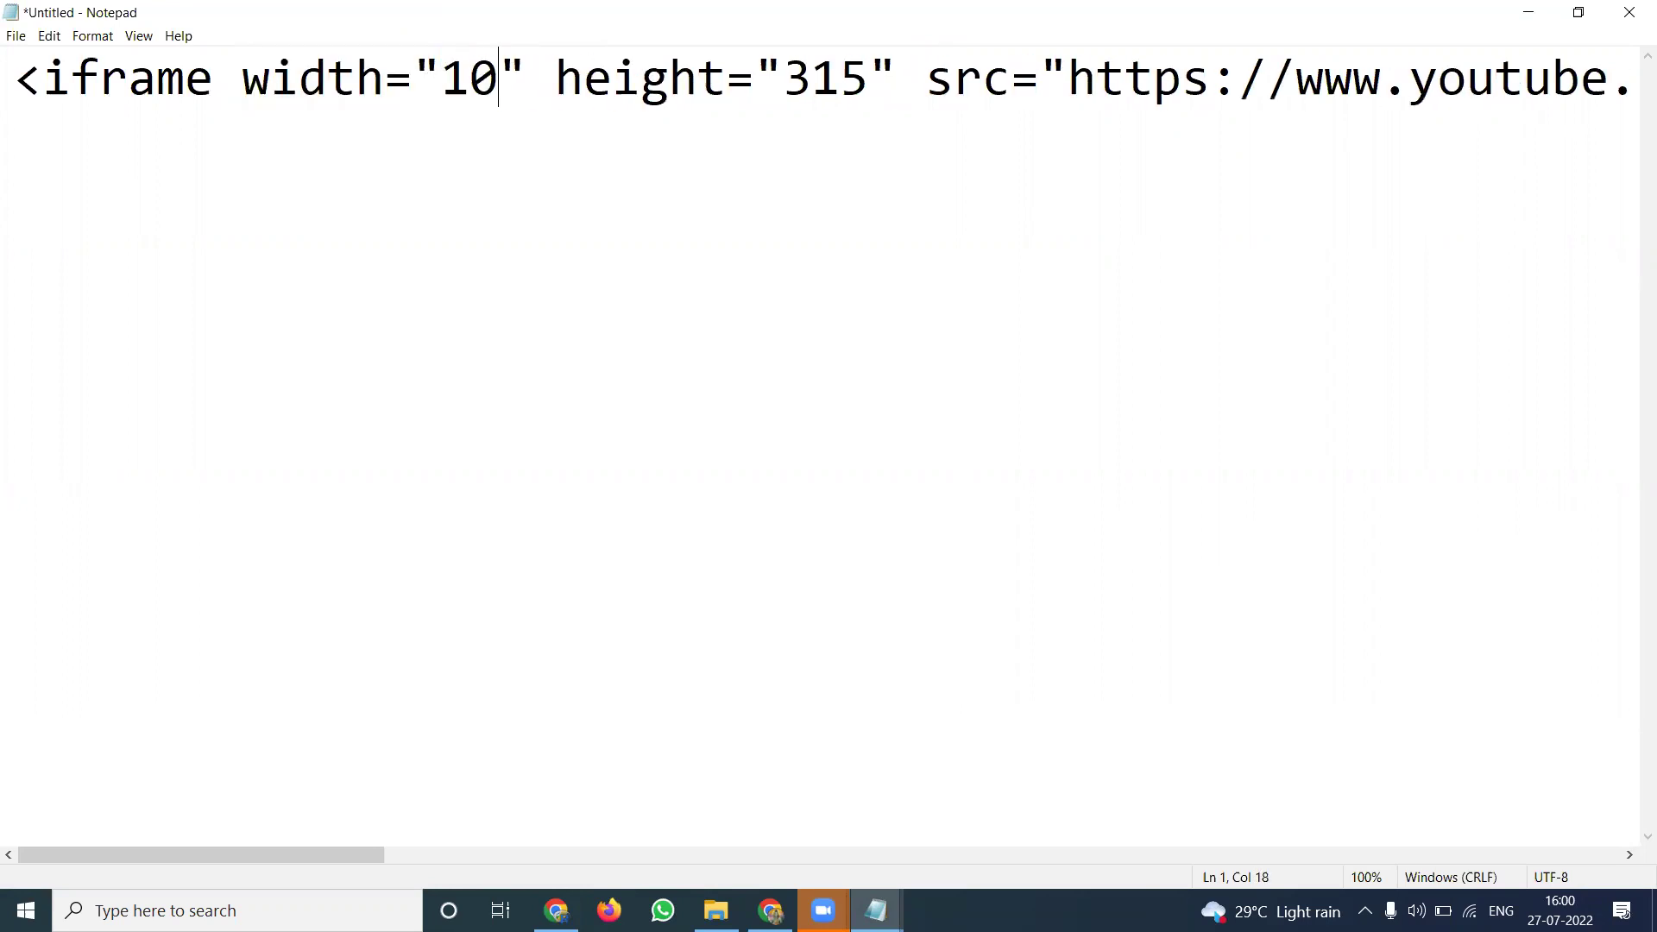
type("%")
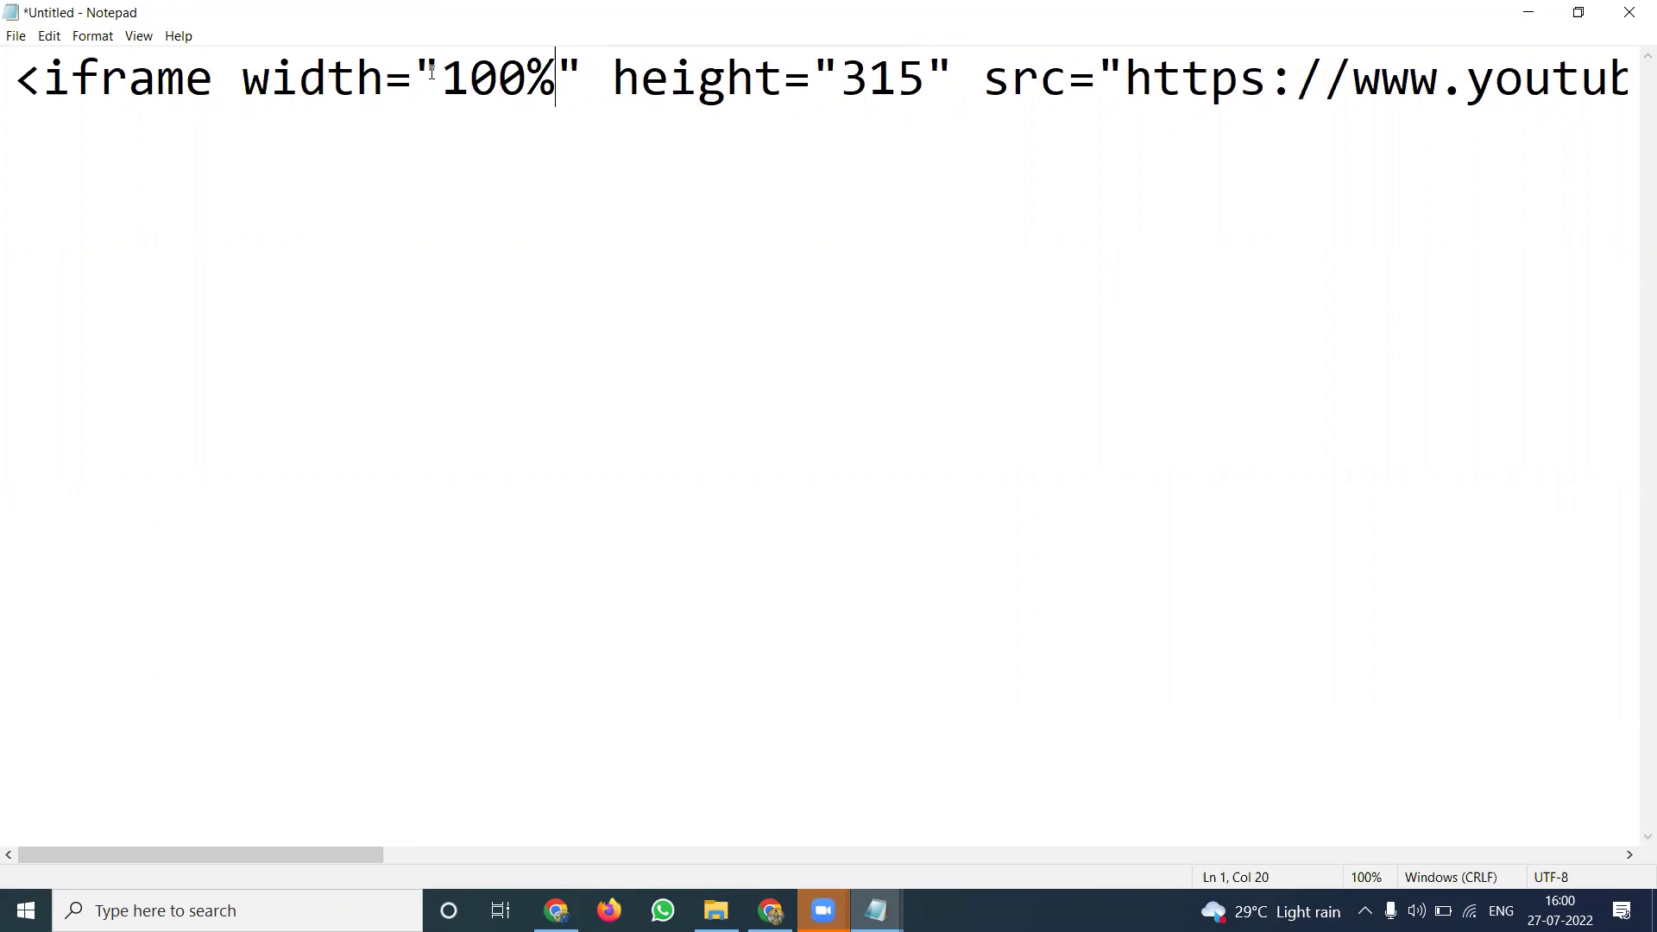
key("ctrl+a")
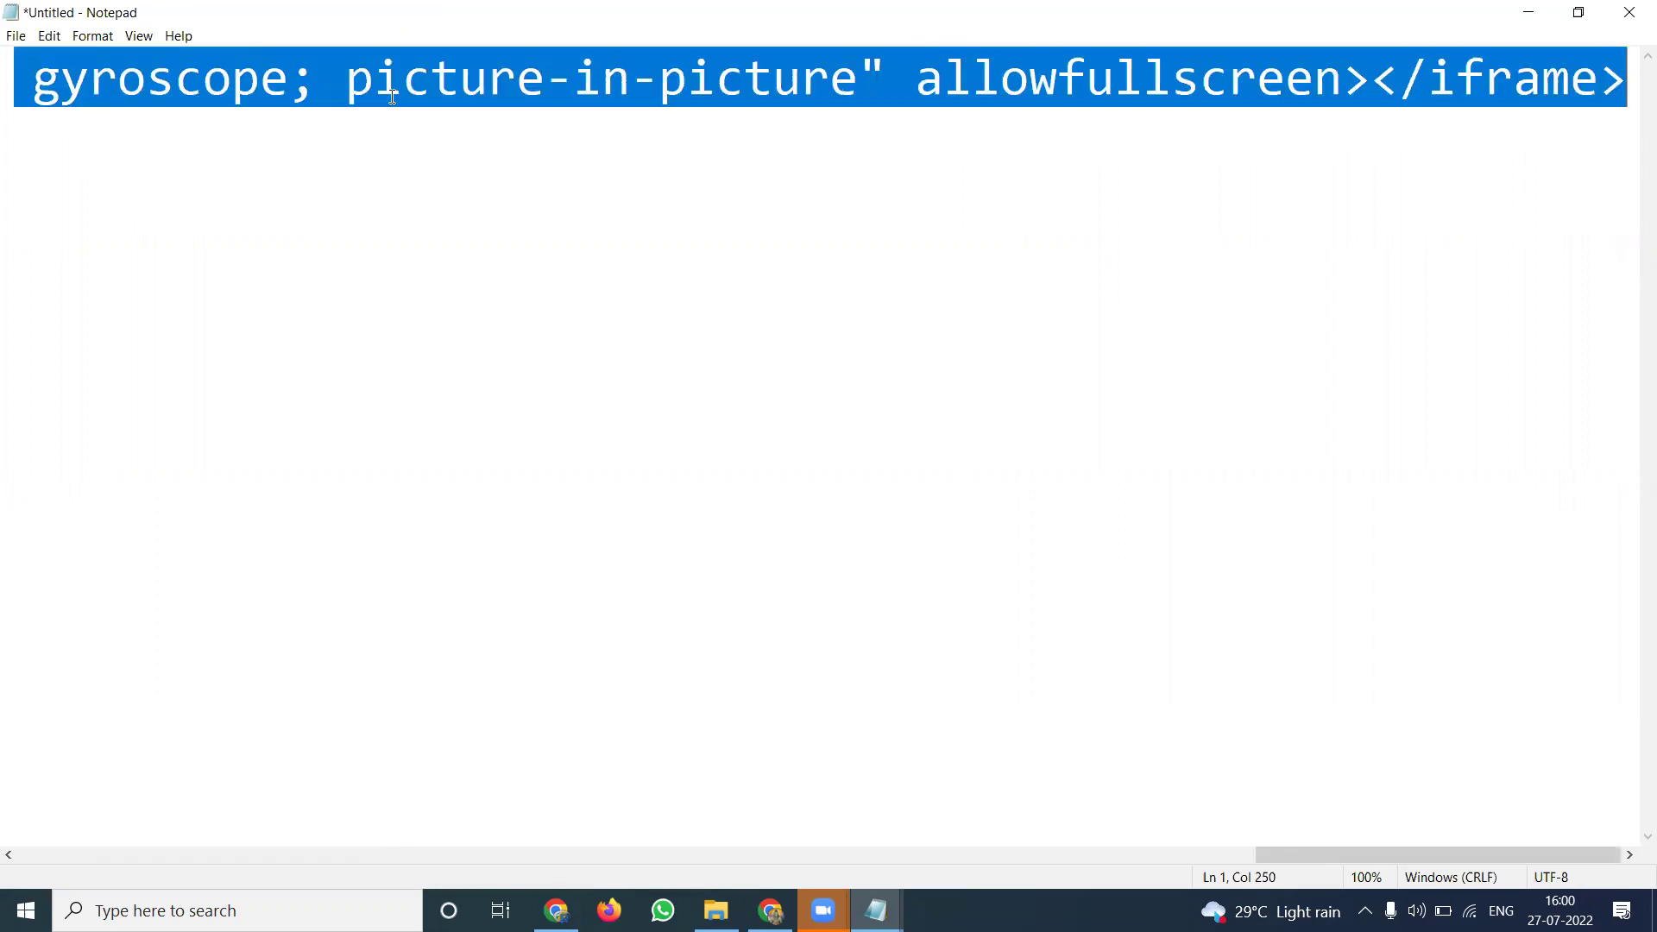
left_click(1542, 17)
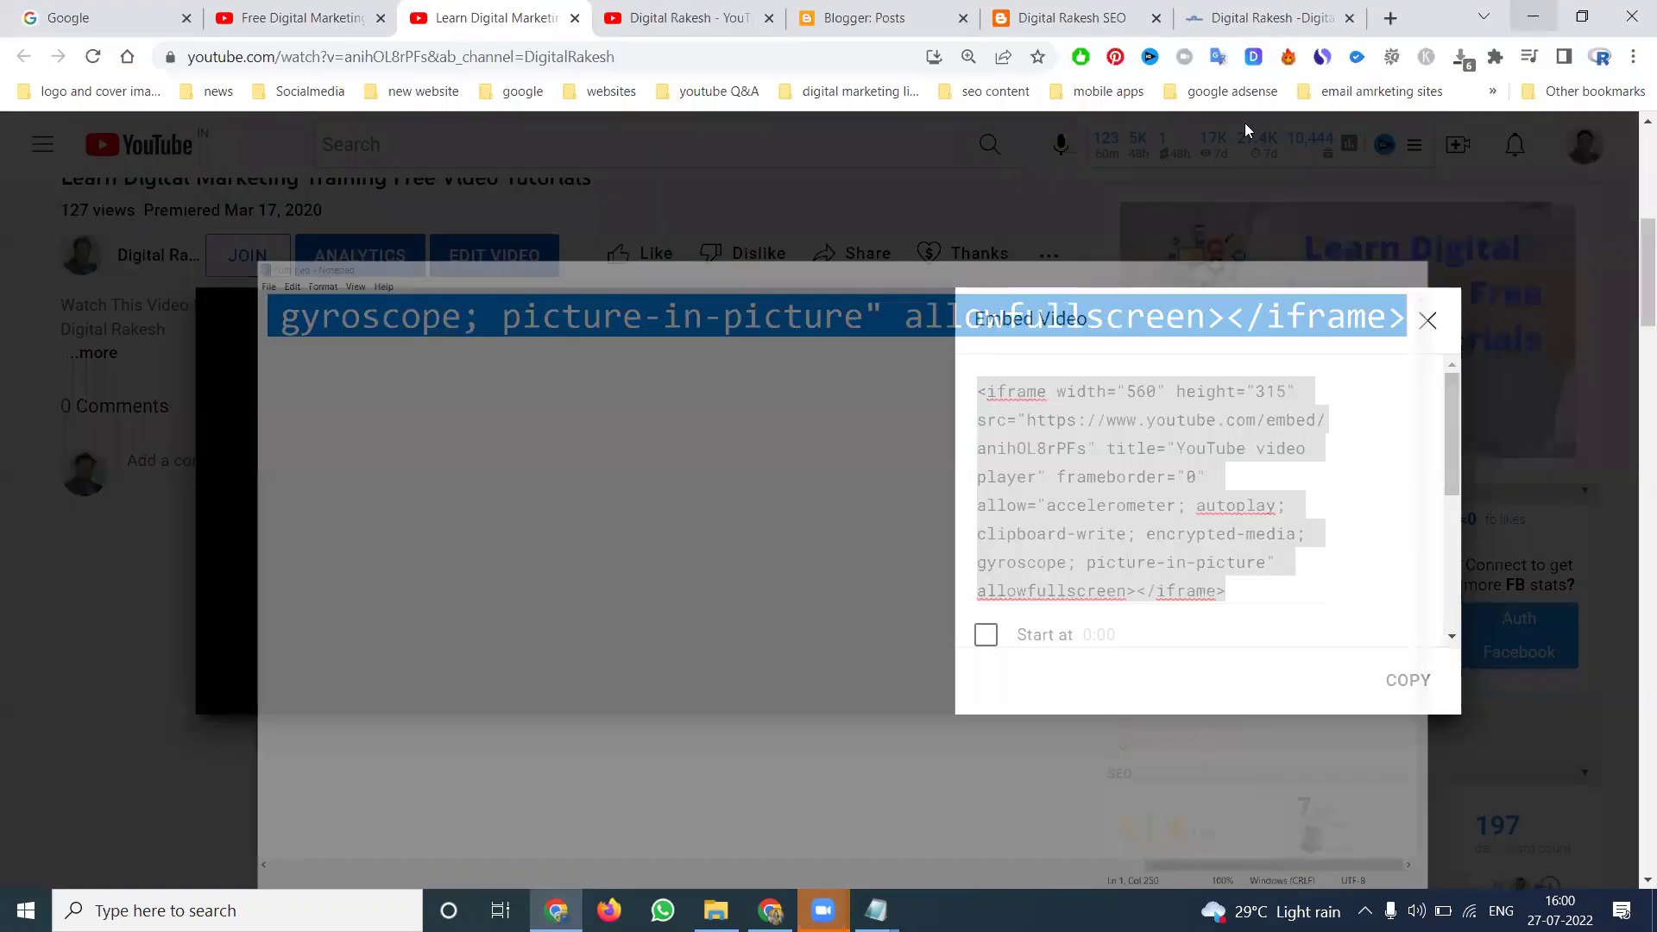
Step: Open the post "Free Digital Marketing Training Course" for editing in Blogger and delete its inserted video
left_click(914, 9)
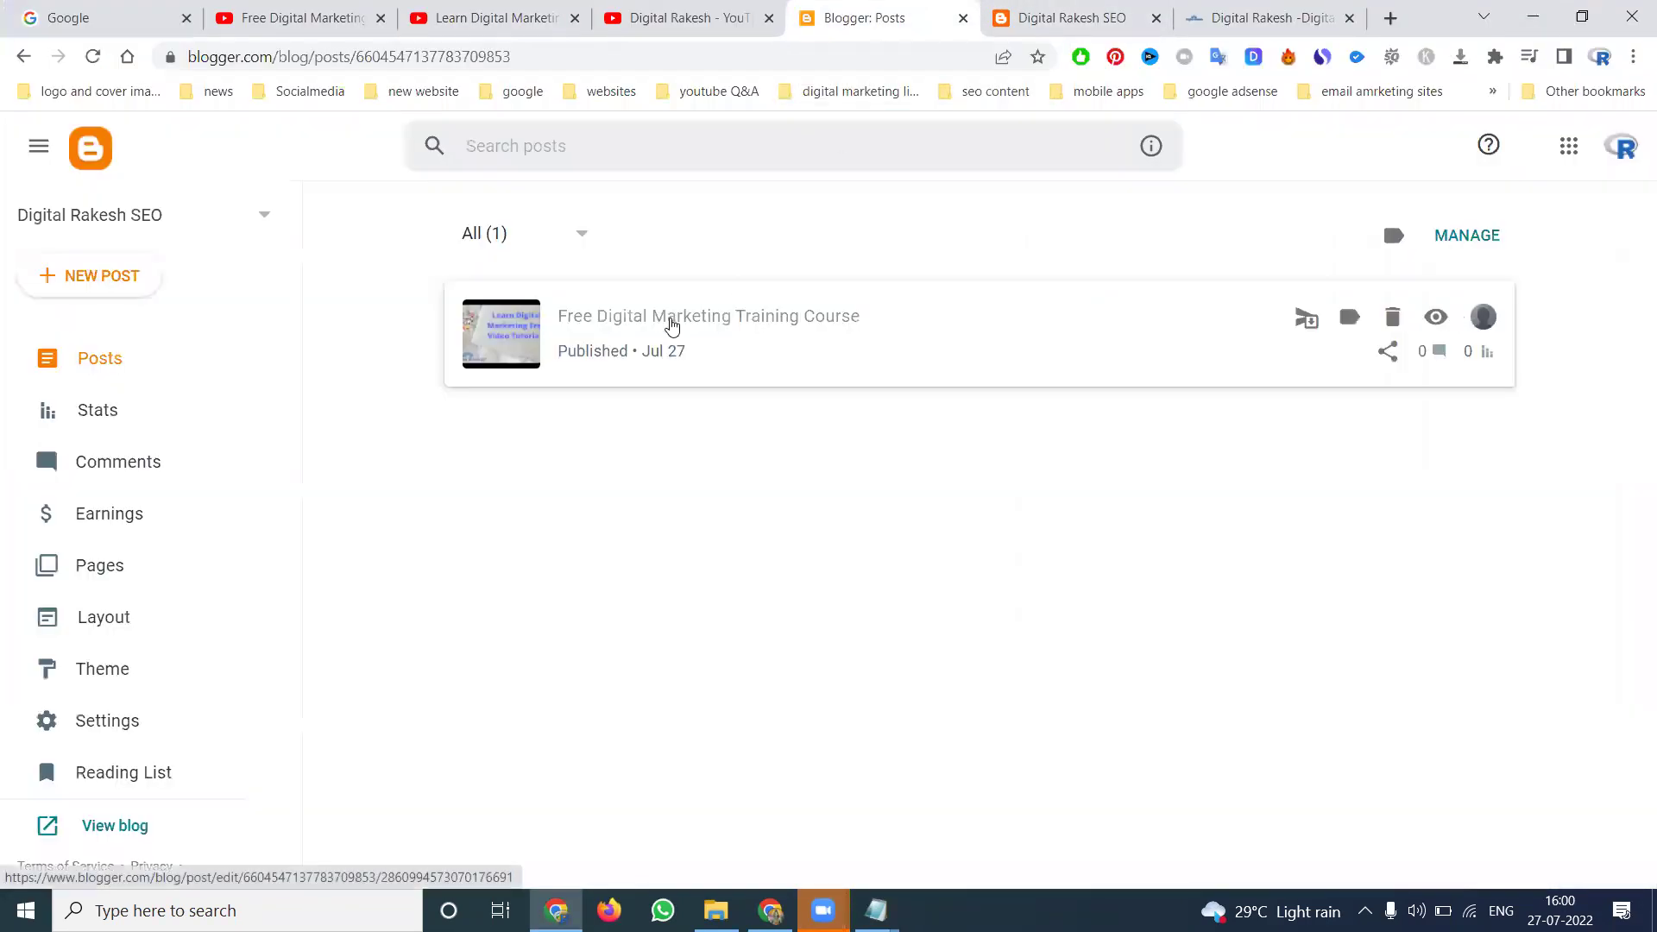
left_click(669, 317)
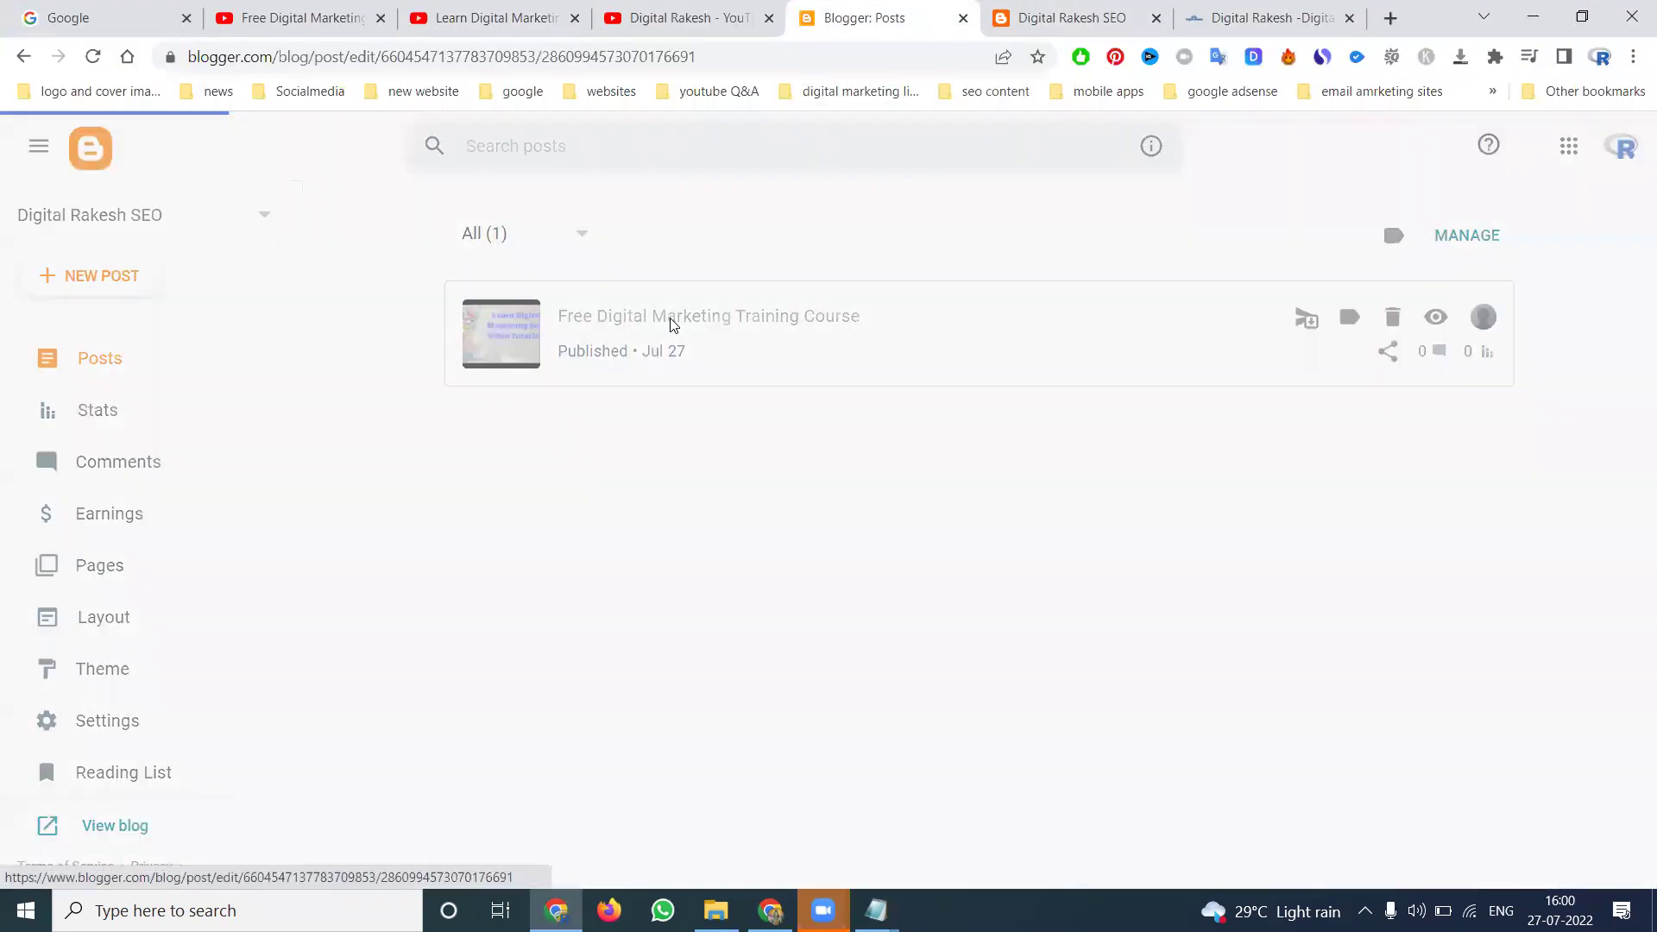
left_click(687, 503)
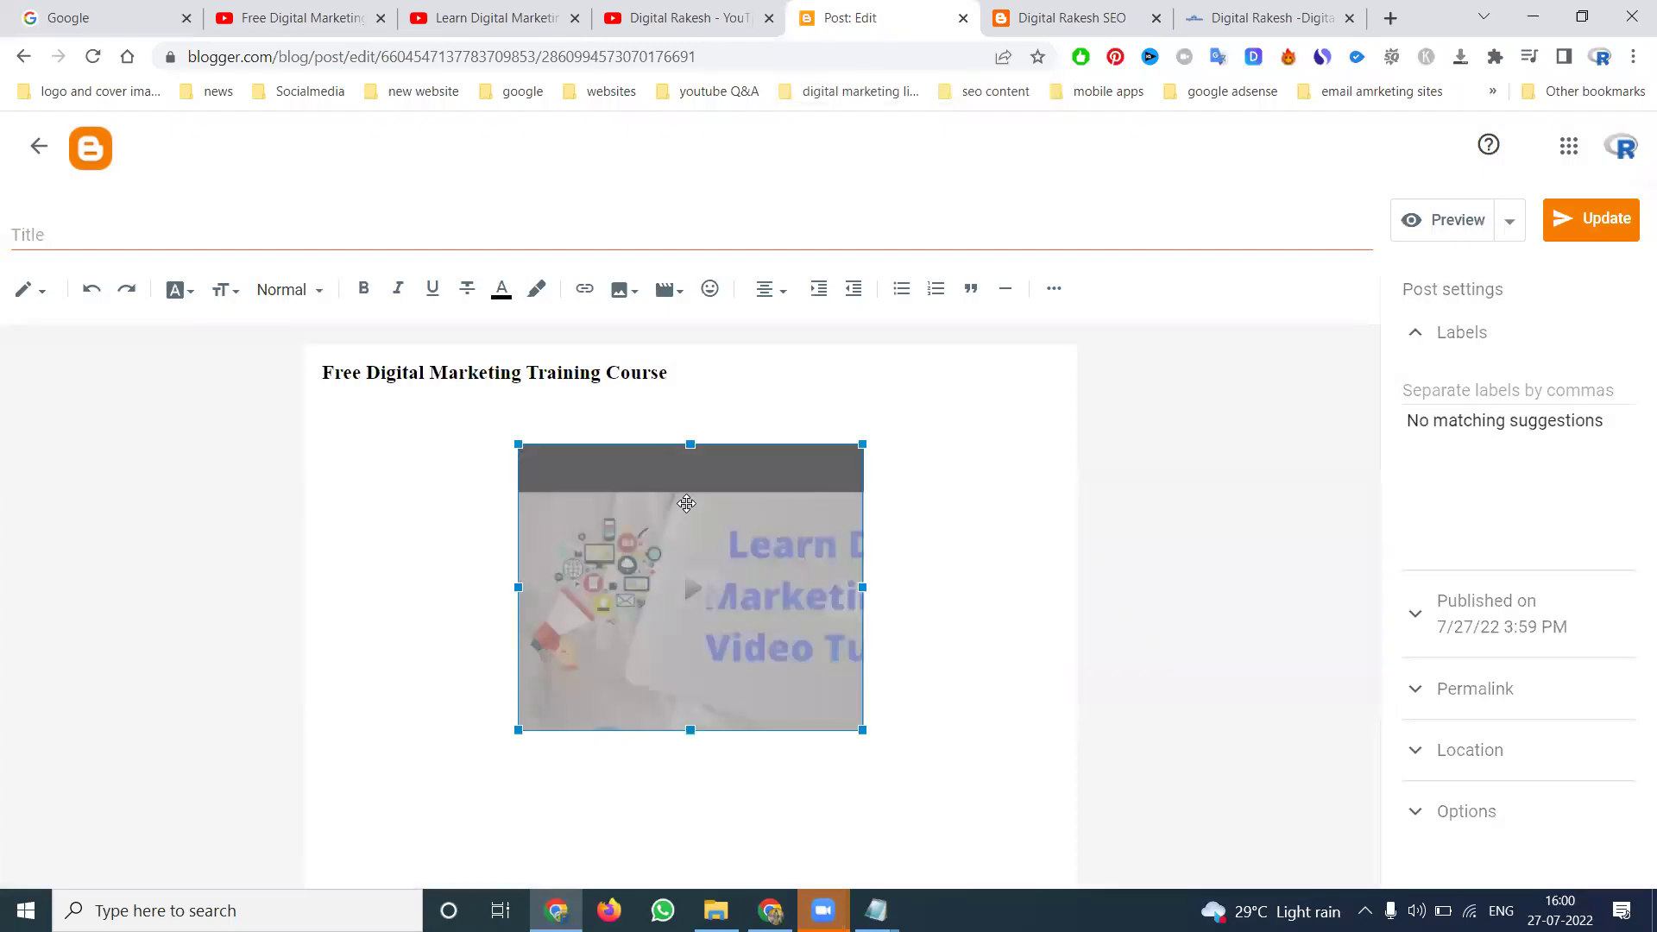
left_click(949, 532)
key("BackSpace")
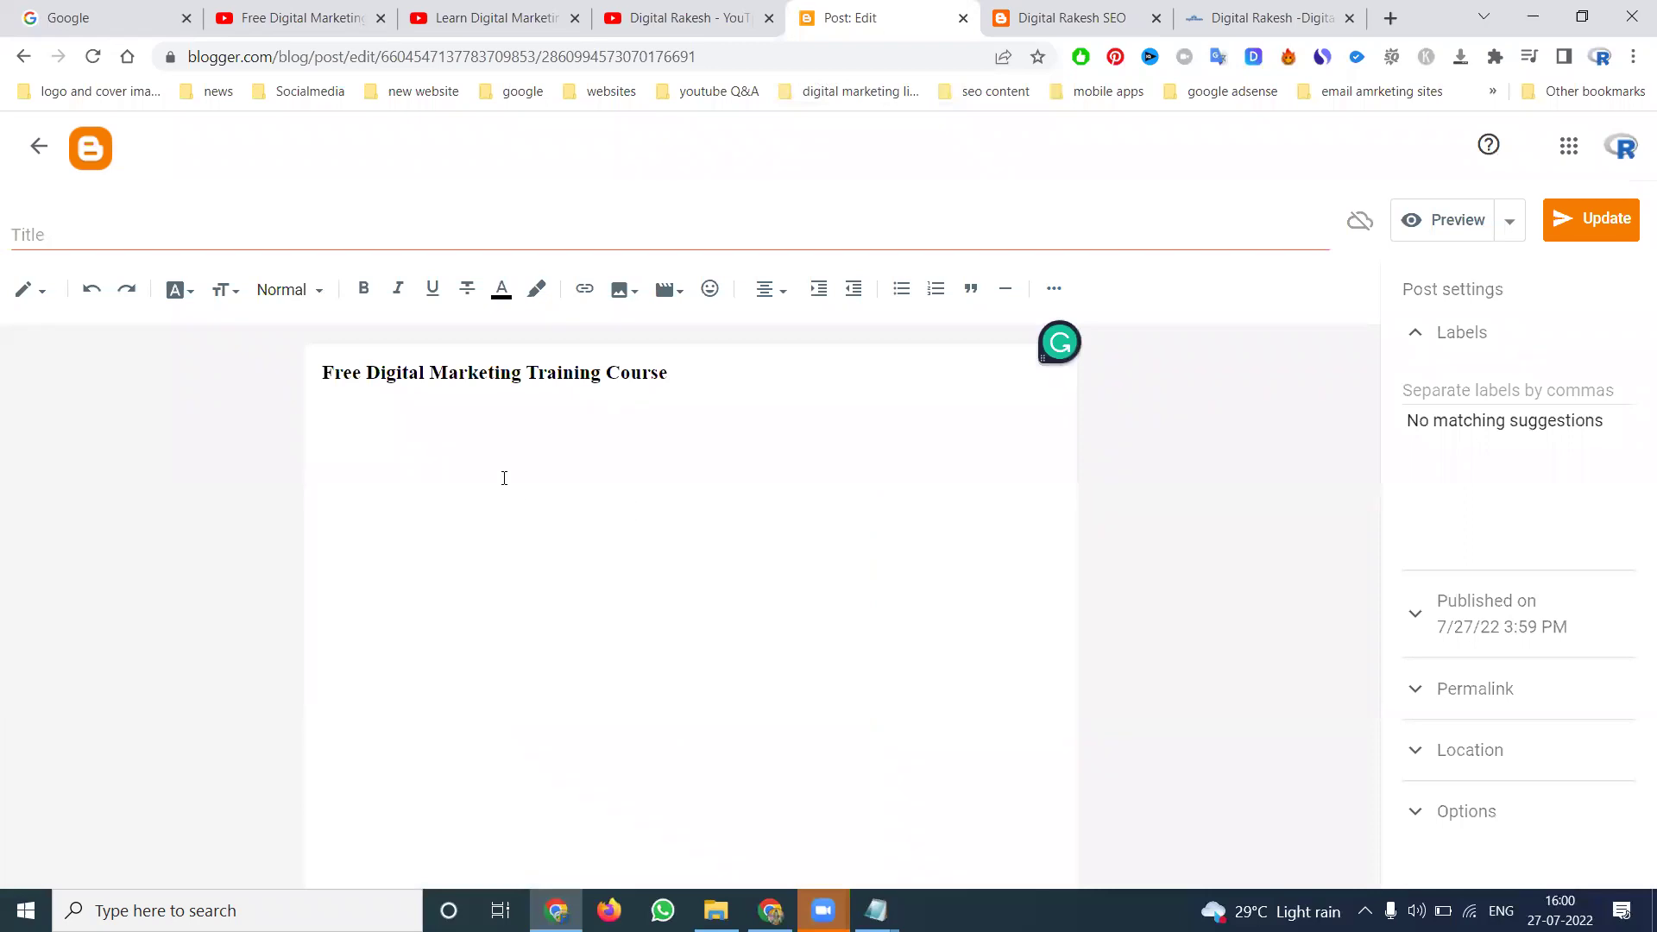
Step: Paste the edited embed code below the existing code in the post's HTML view and return to Compose view
left_click(33, 307)
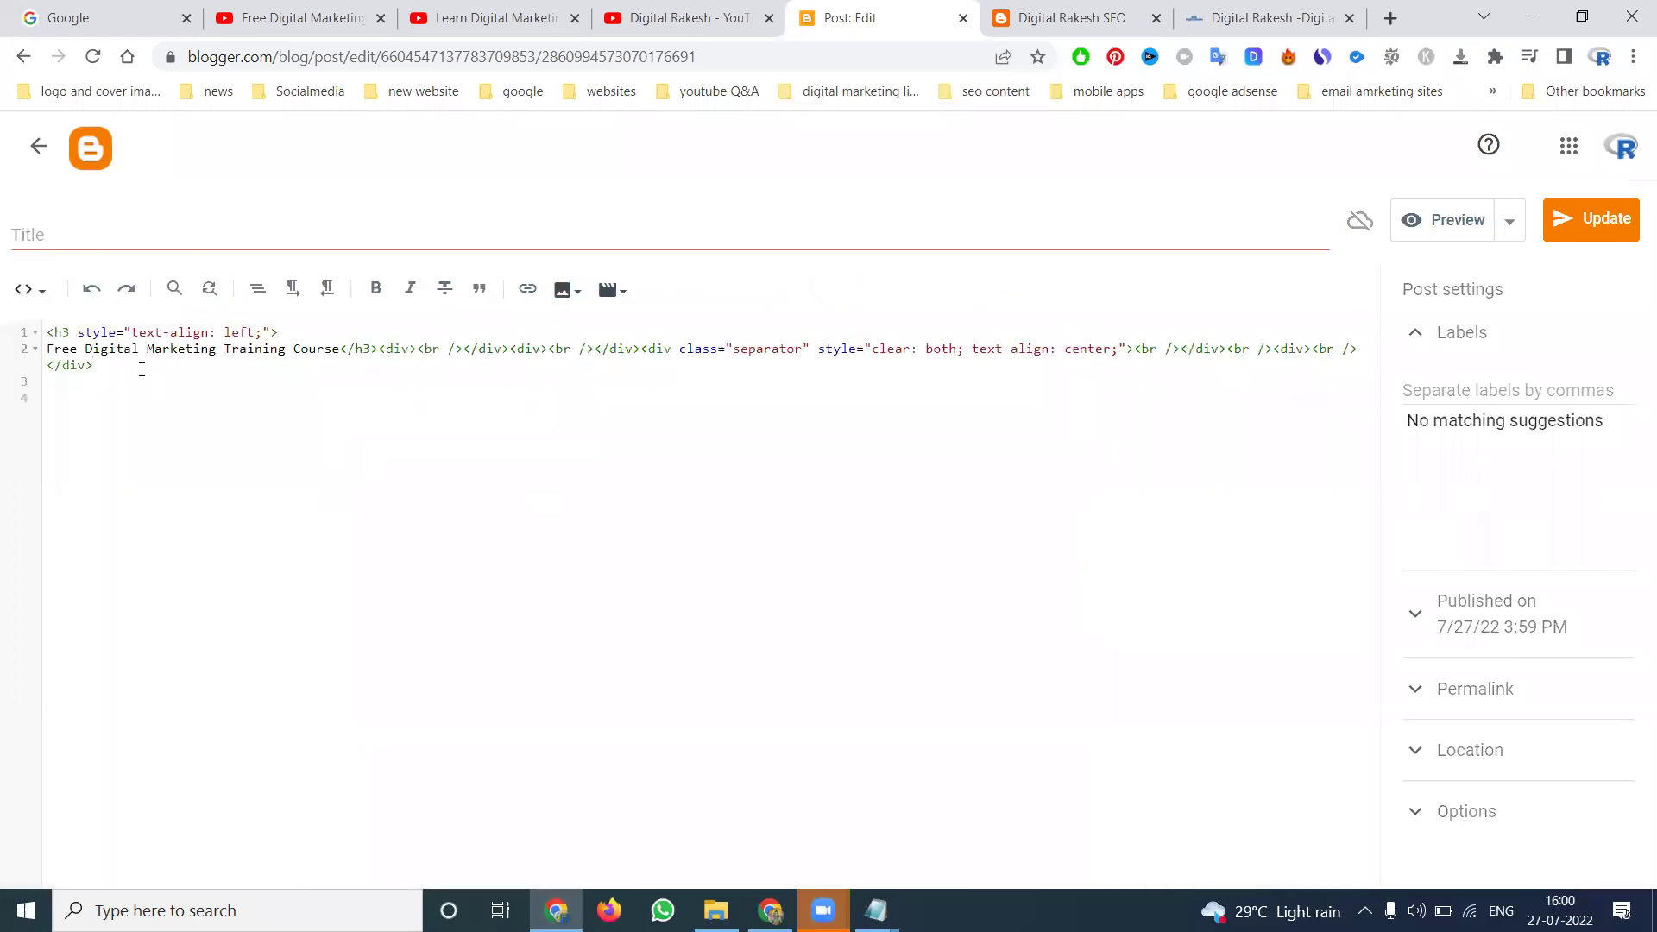
key("ctrl+v")
left_click(29, 290)
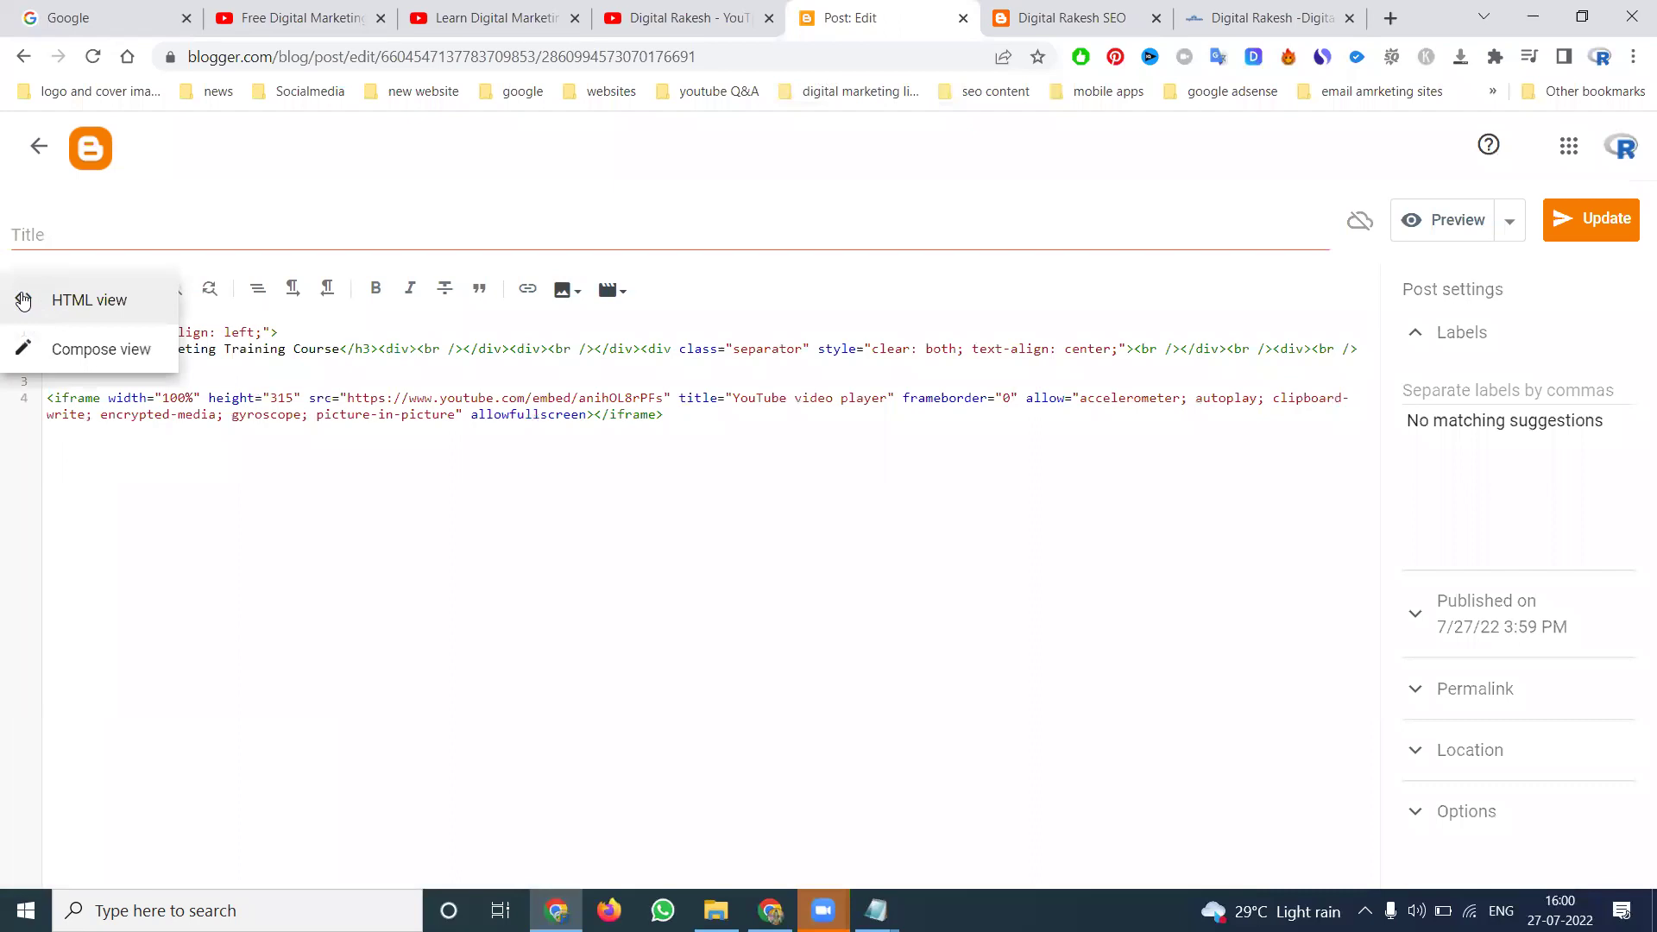
left_click(45, 348)
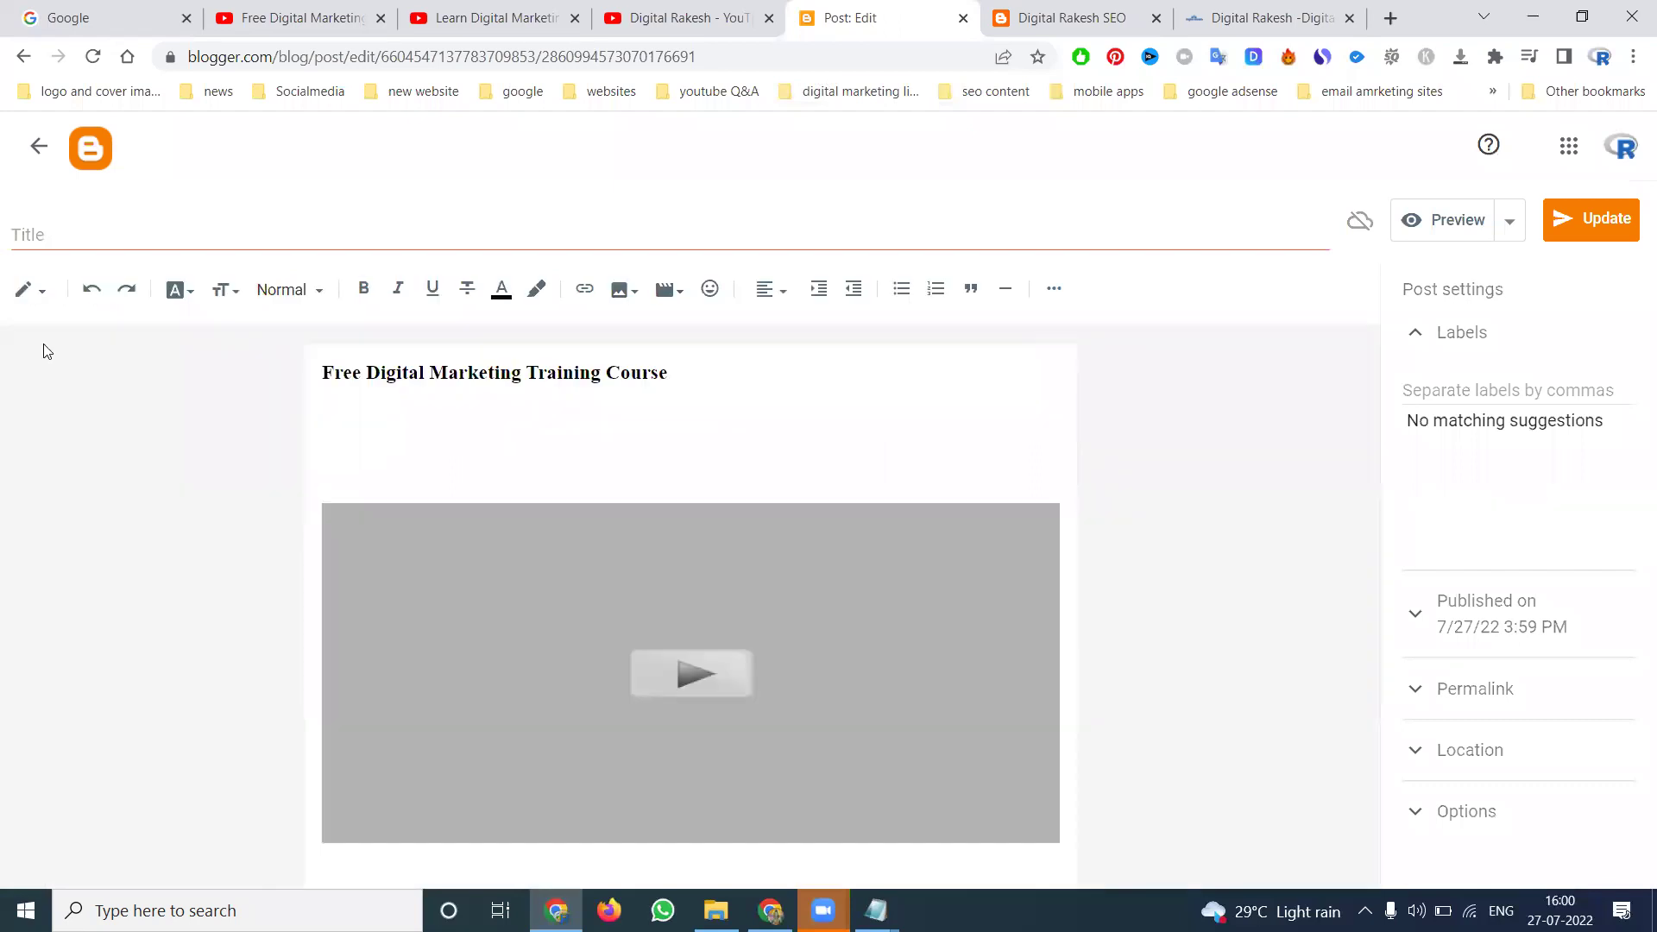
Step: Update the post and reload the live blog to check the full-width video
left_click(1593, 221)
key("ctrl+Tab")
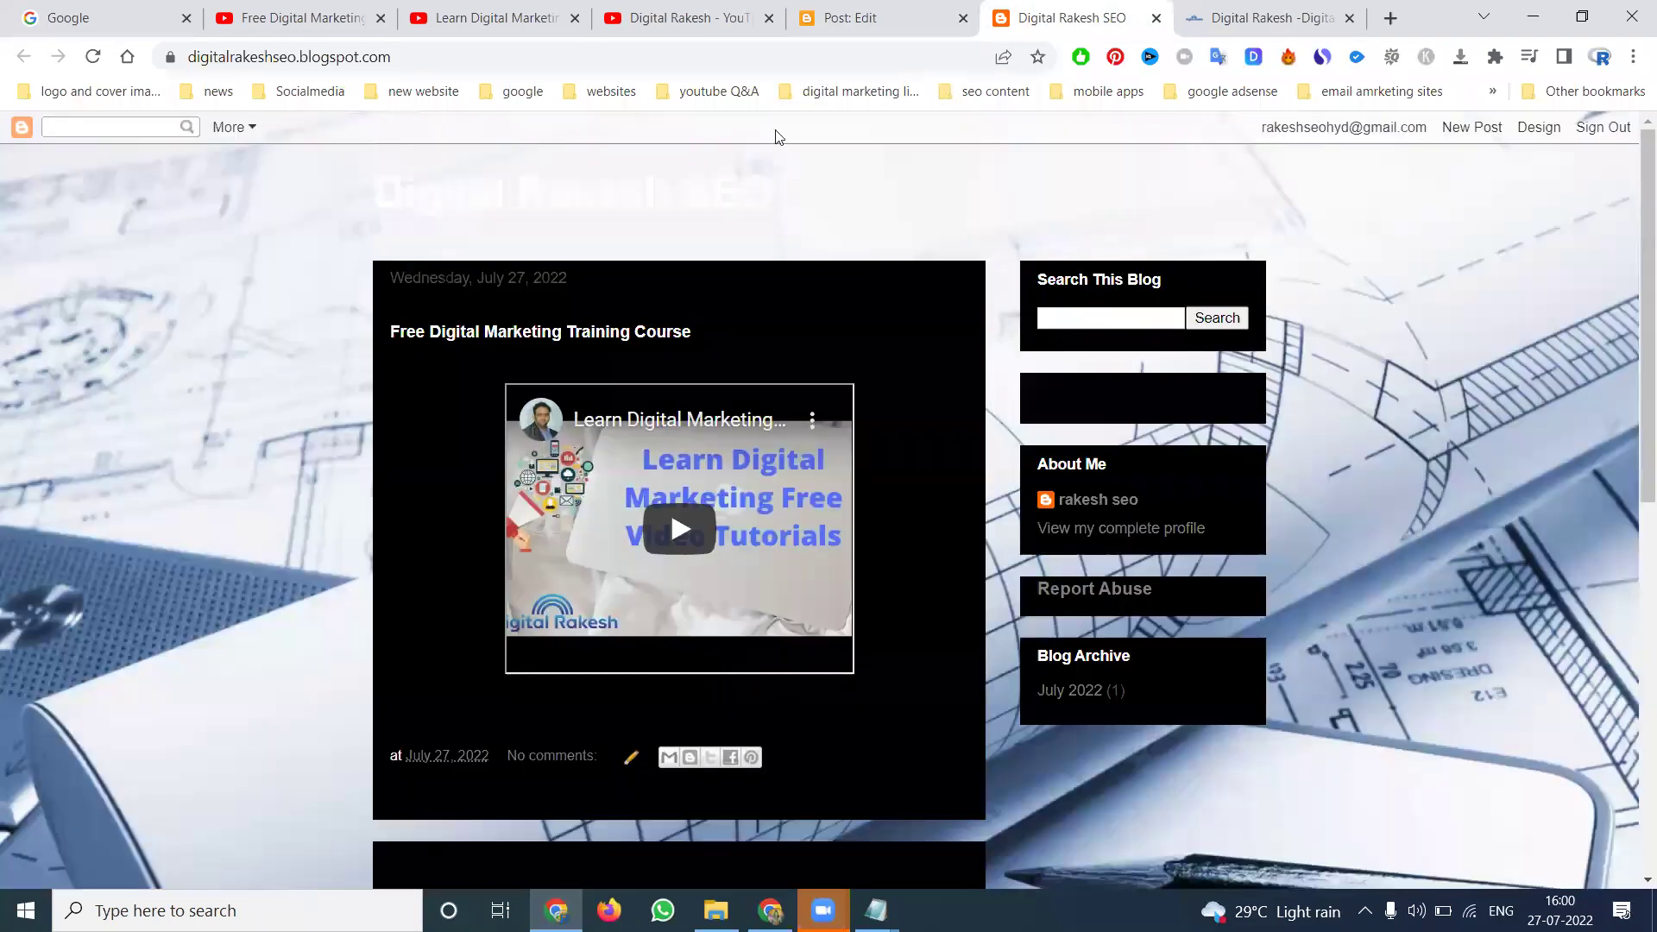
left_click(94, 58)
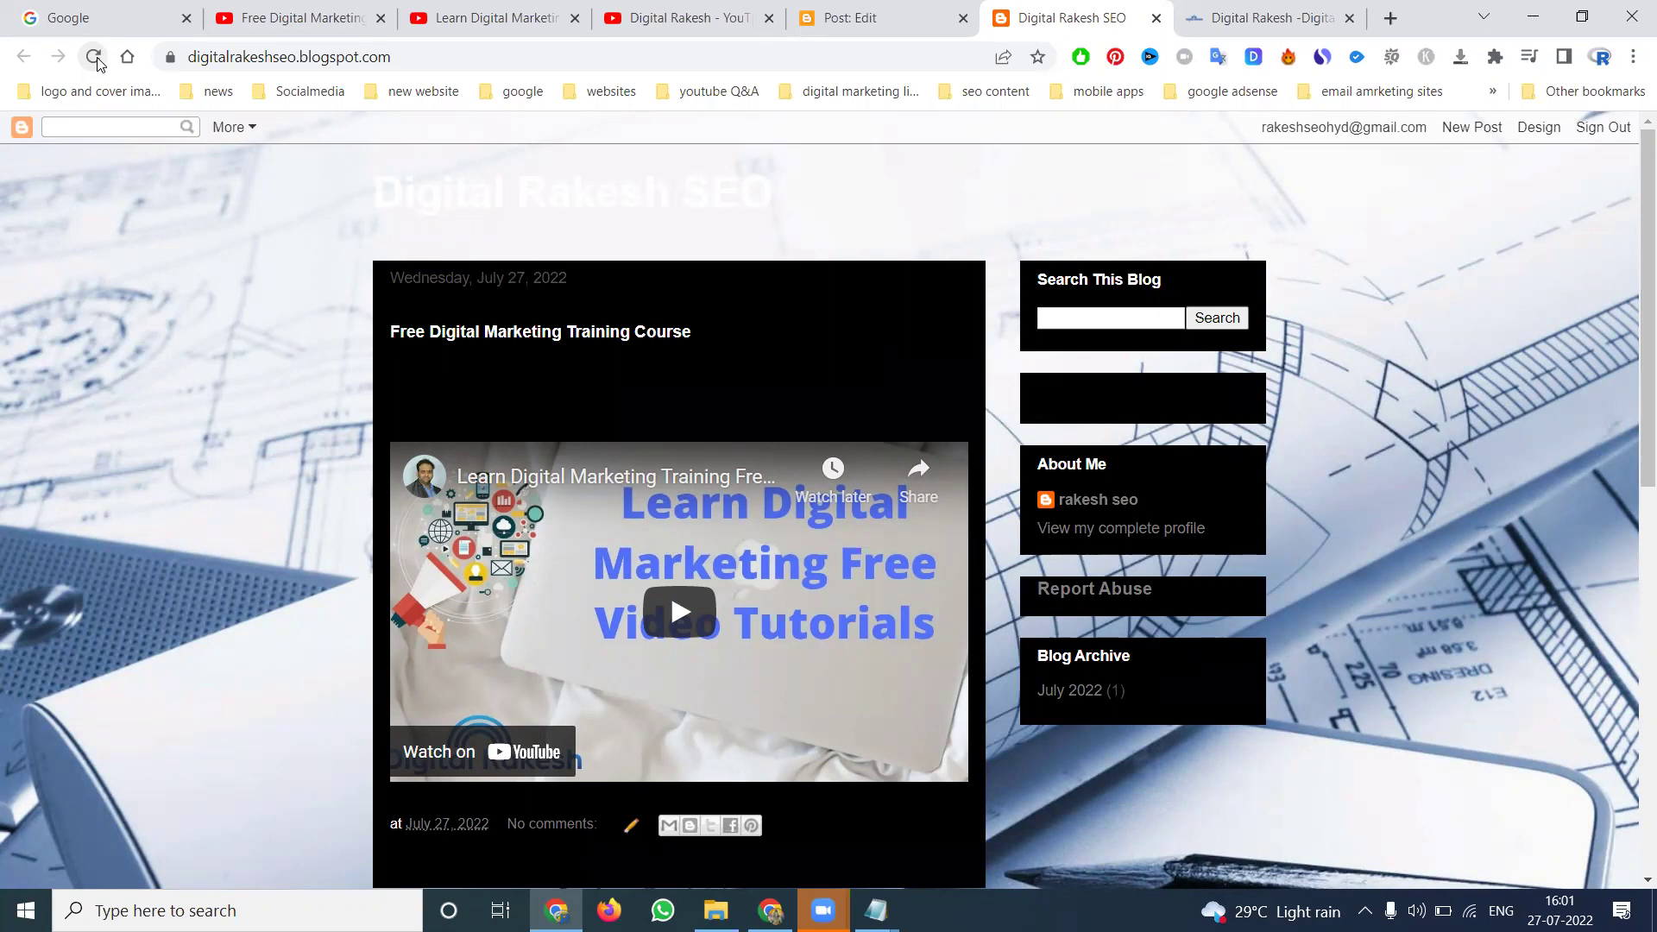
Step: Append ?autoplay=1 to the video's embed address in the post's HTML view and update the post
left_click(863, 18)
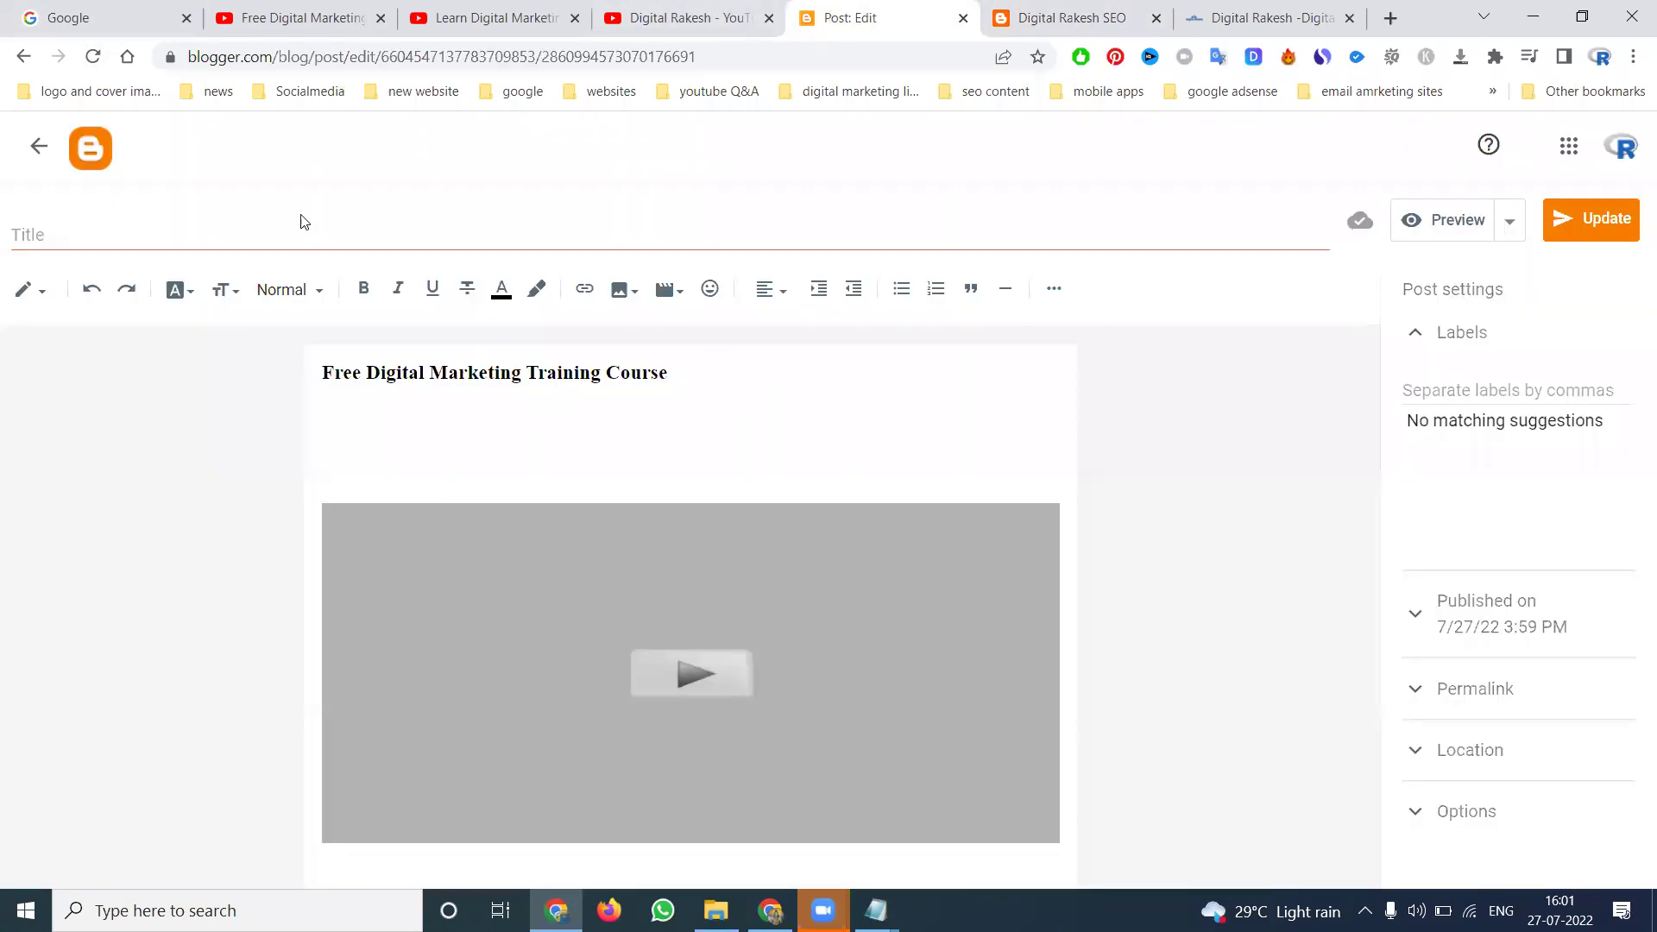
left_click(12, 293)
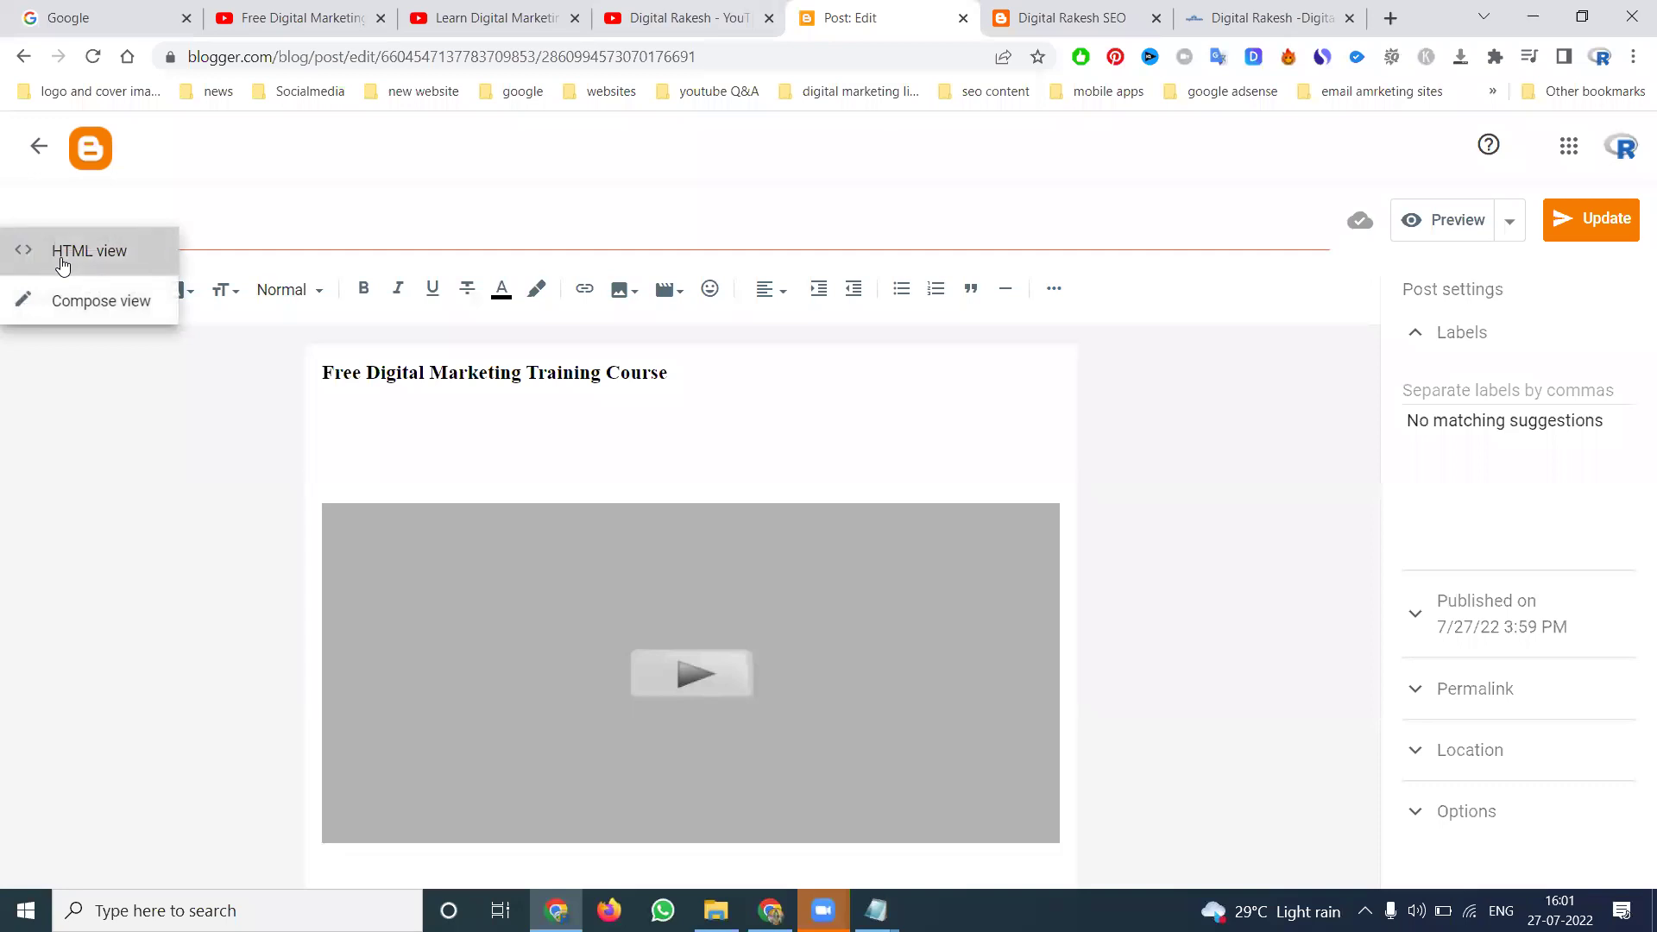
left_click(60, 259)
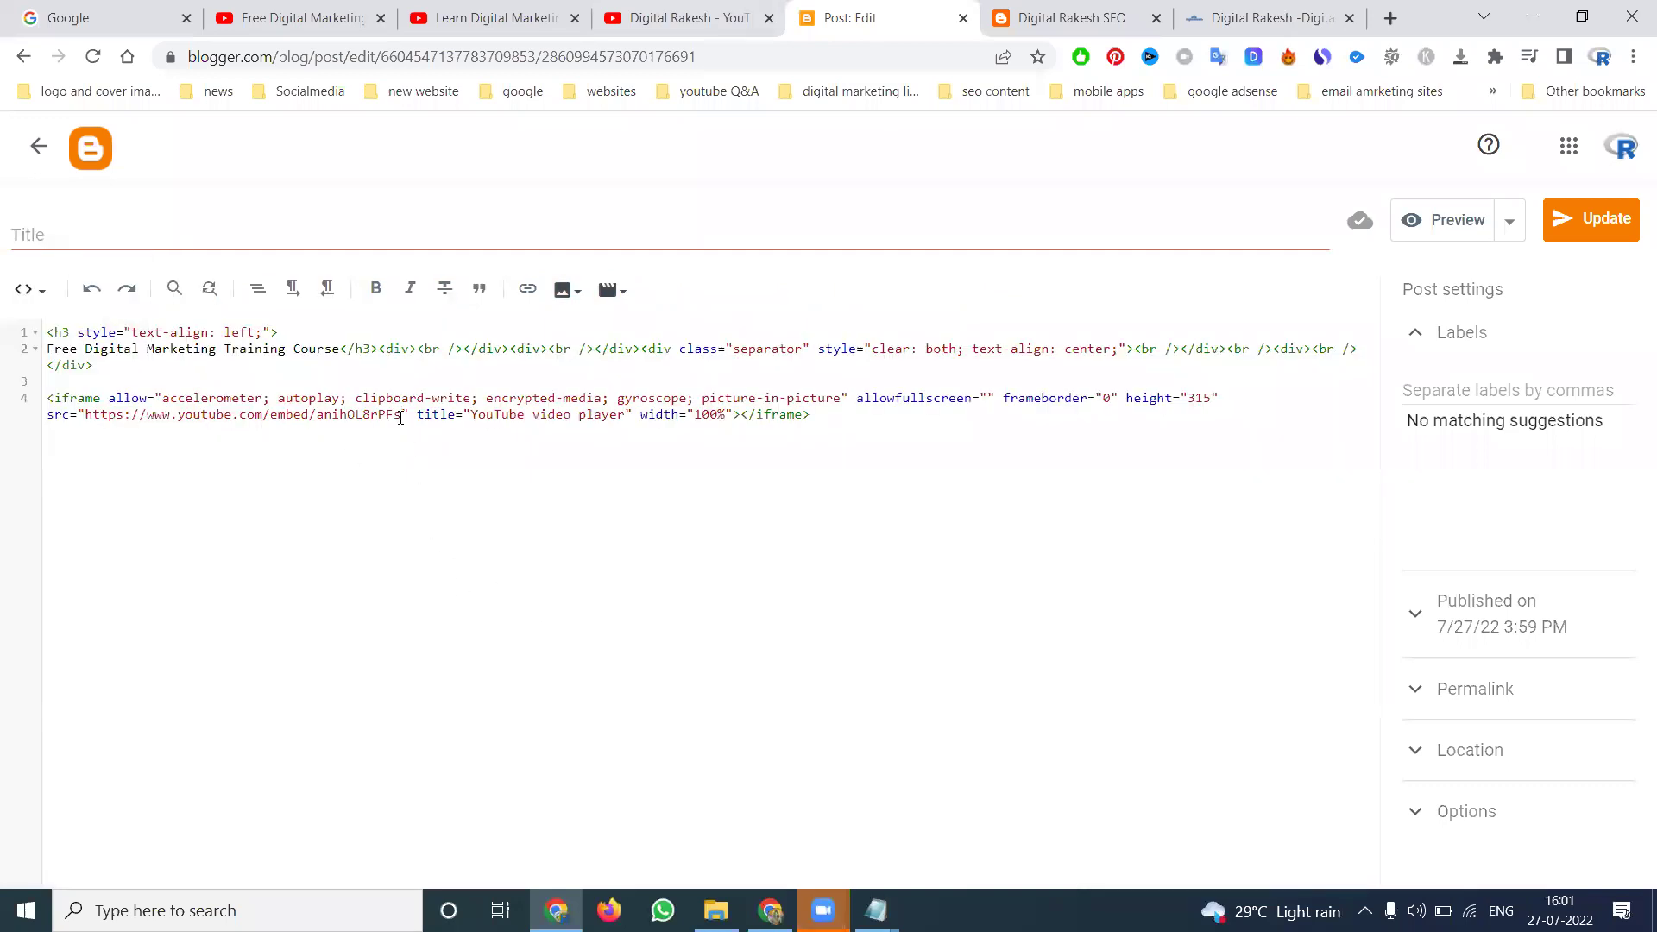
type("?autopl")
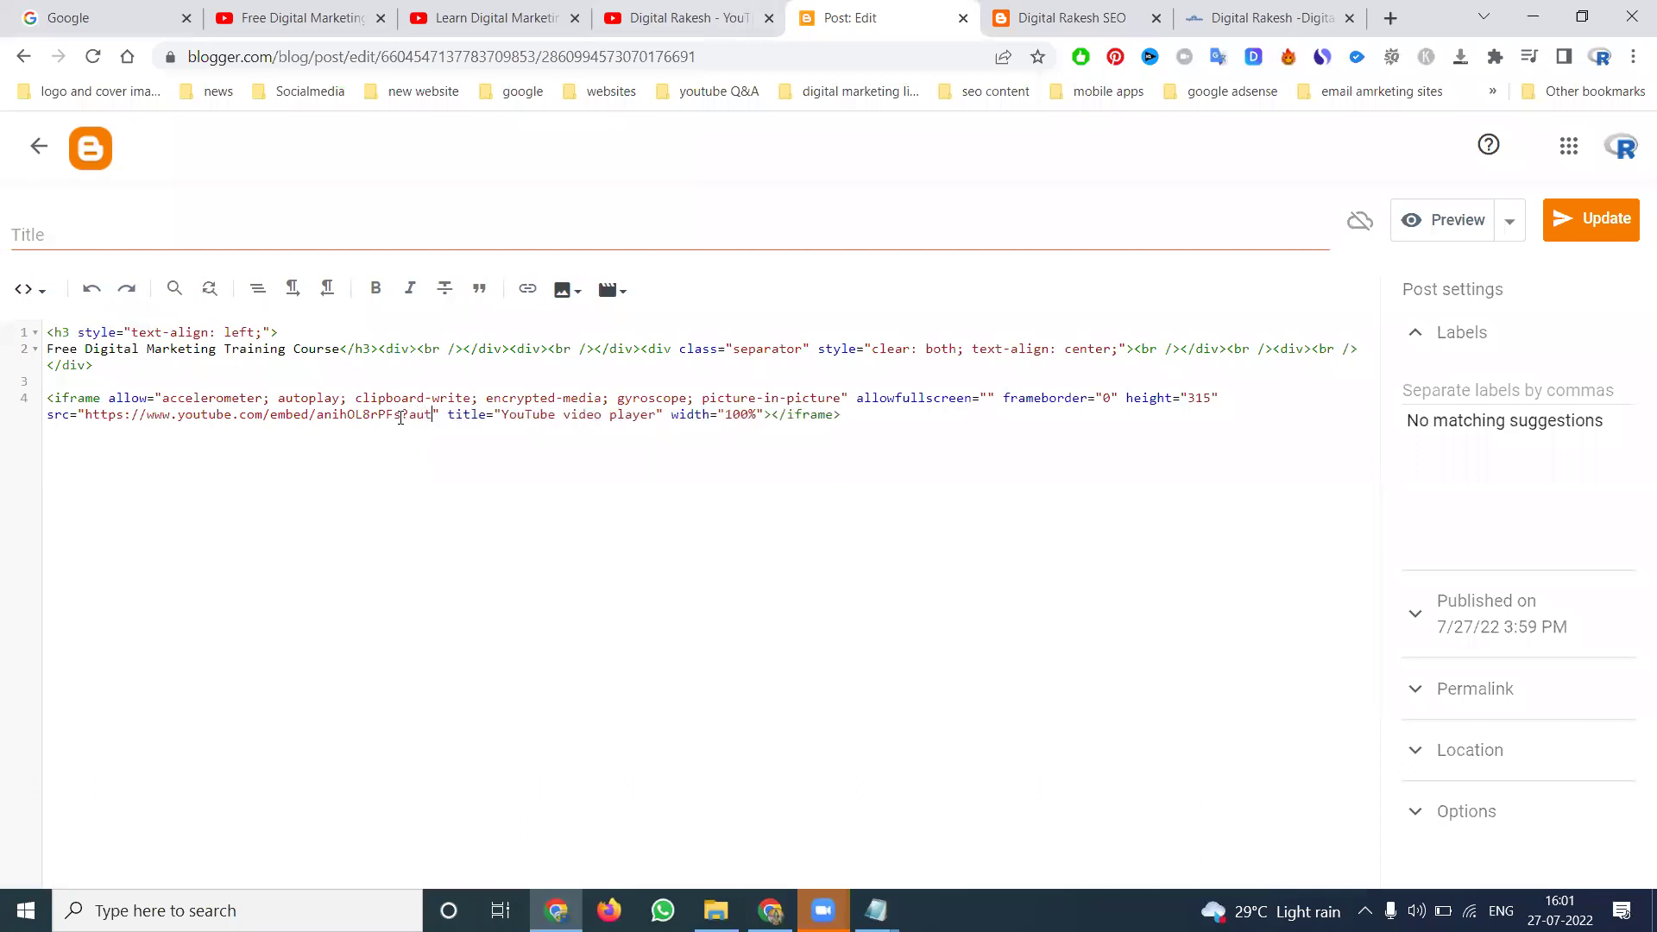
type("ay=1")
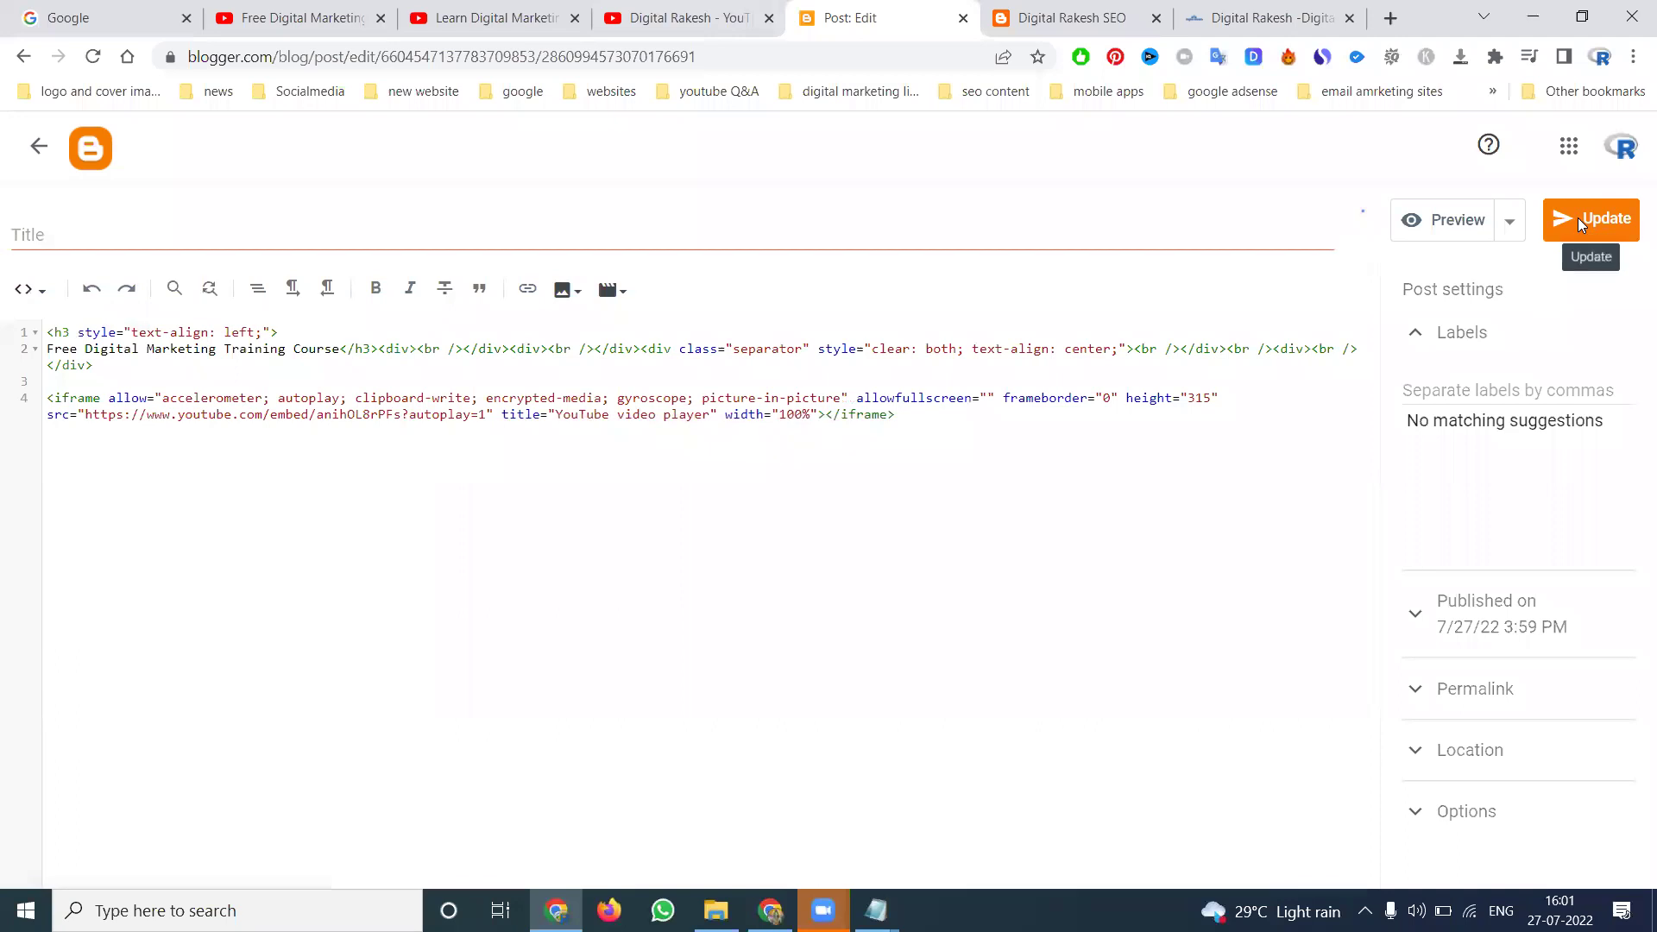
Step: Reload the live blog to check the video's automatic playback and pause the video
left_click(1085, 7)
key("F5")
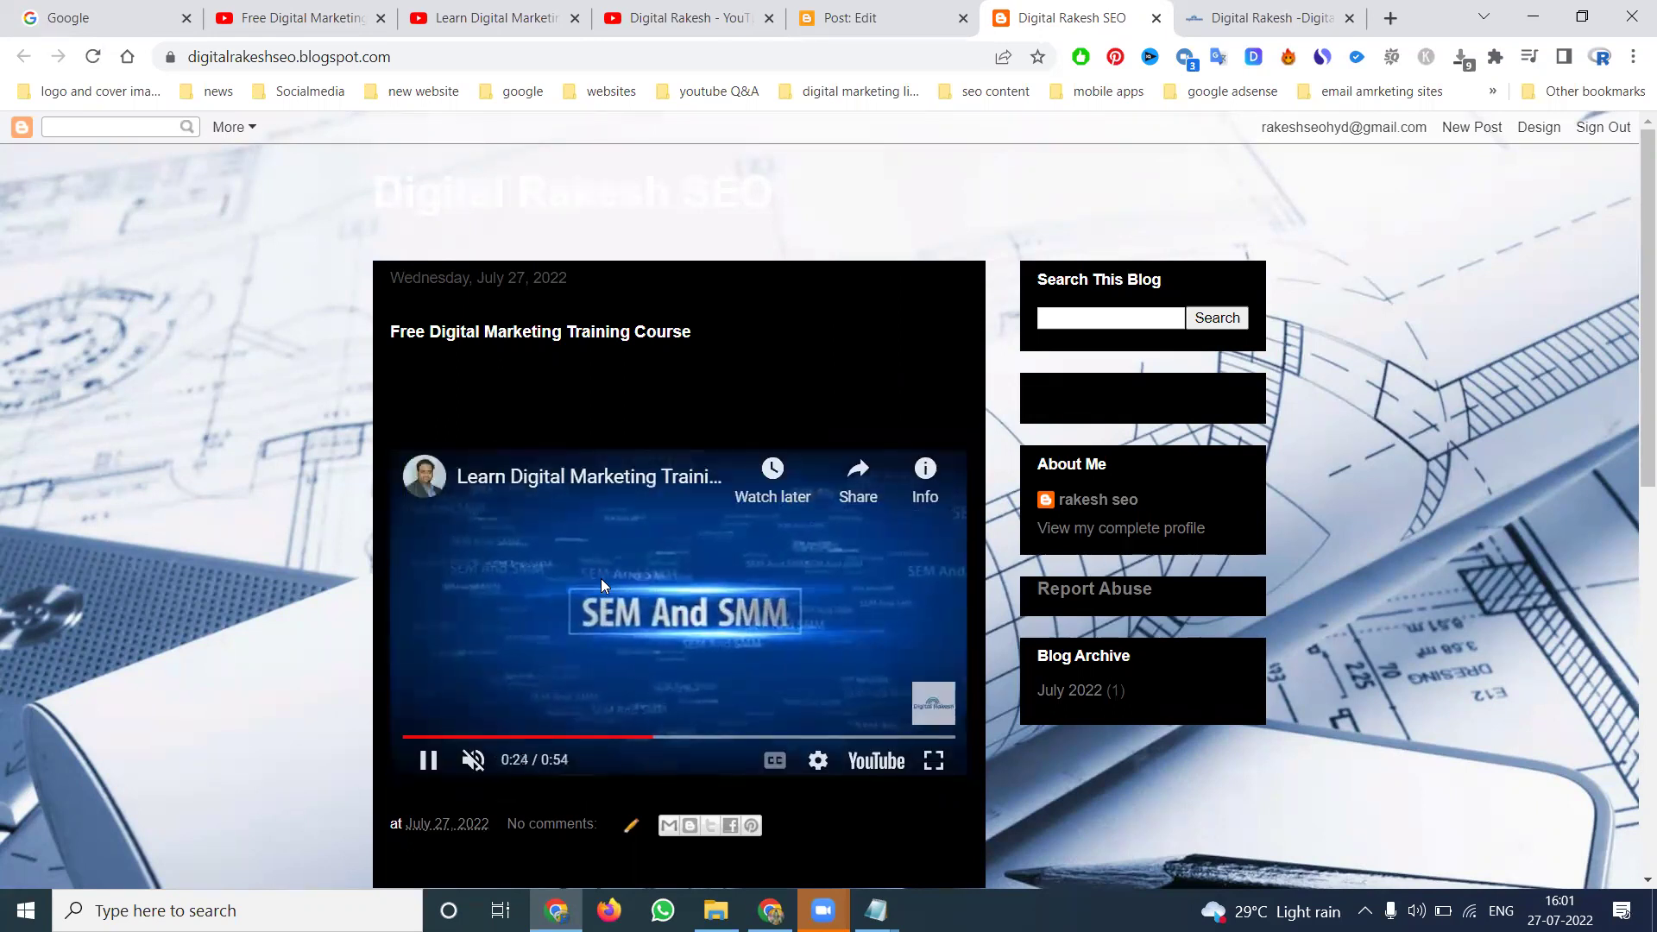
left_click(437, 752)
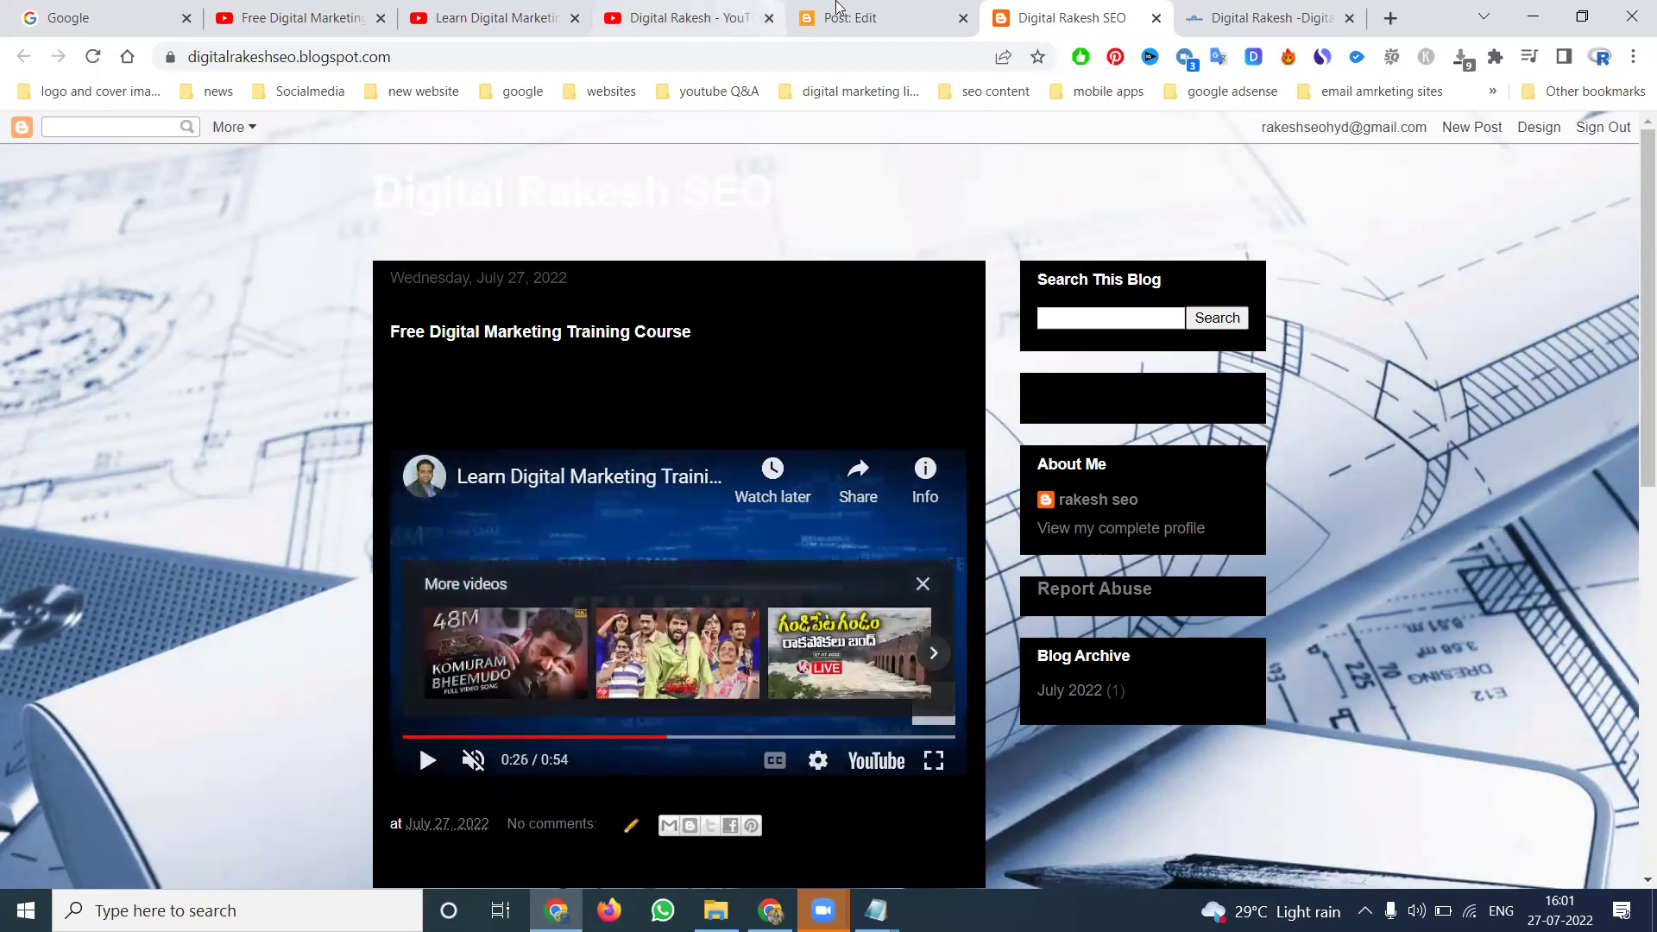
Step: Remove ?autoplay=1 from the video's embed address in the post's HTML code
left_click(864, 18)
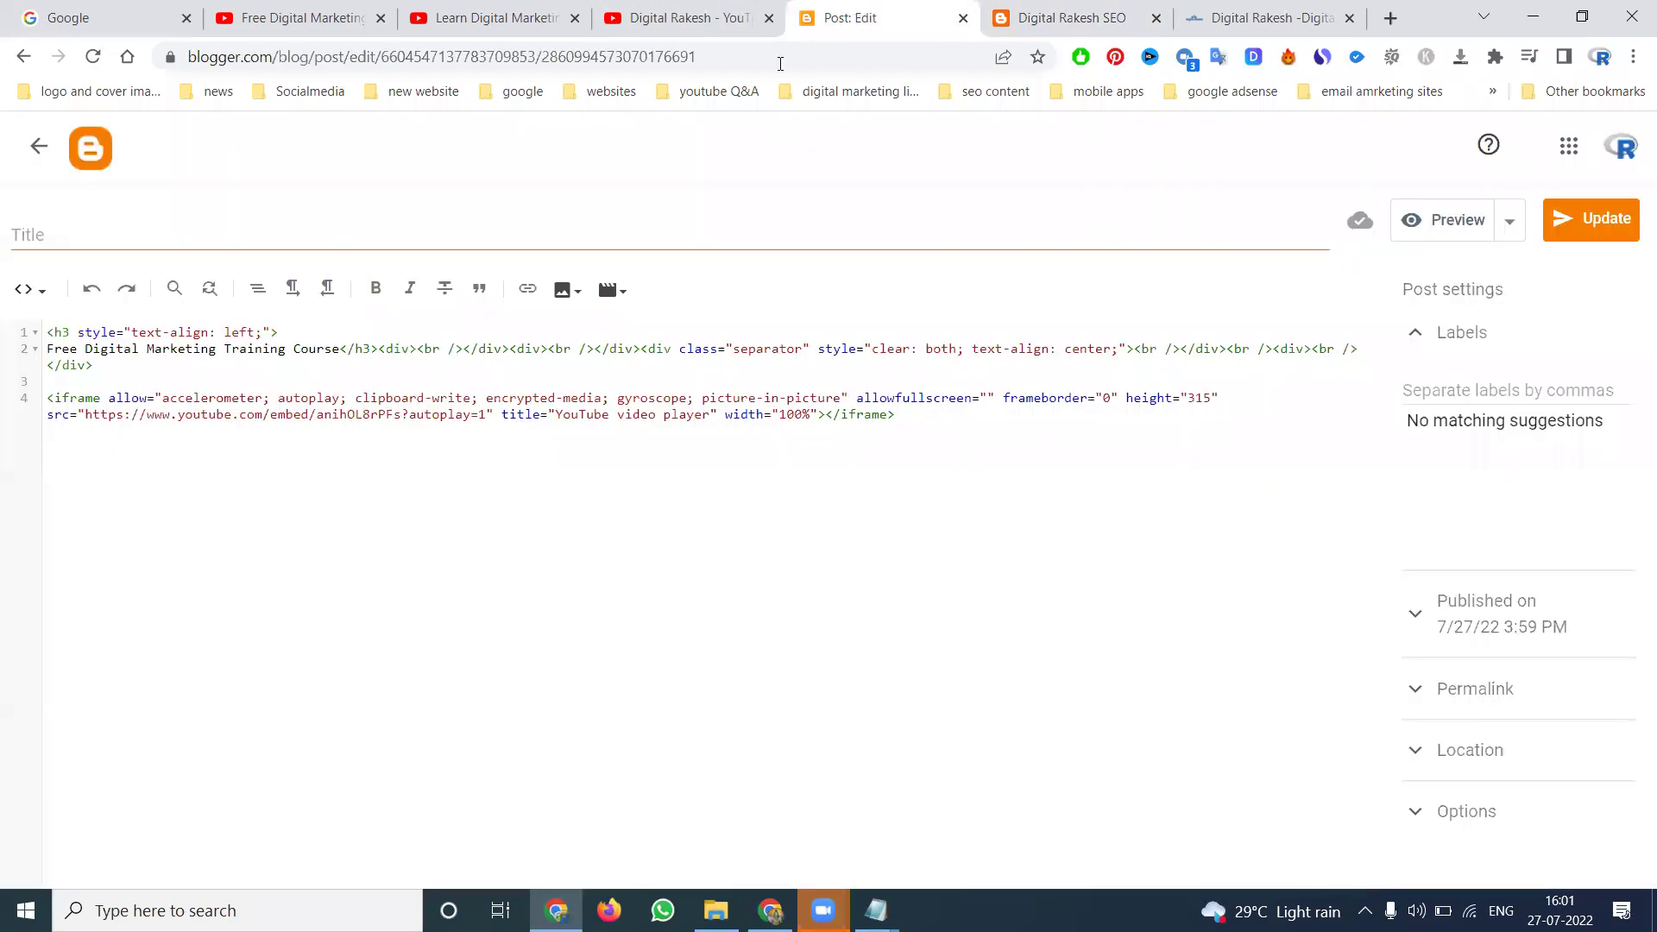
left_click(486, 415)
key("BackSpace")
key("BackSpace")
key("BackSpace")
key("BackSpace")
key("BackSpace")
key("BackSpace")
key("BackSpace")
key("BackSpace")
key("BackSpace")
key("BackSpace")
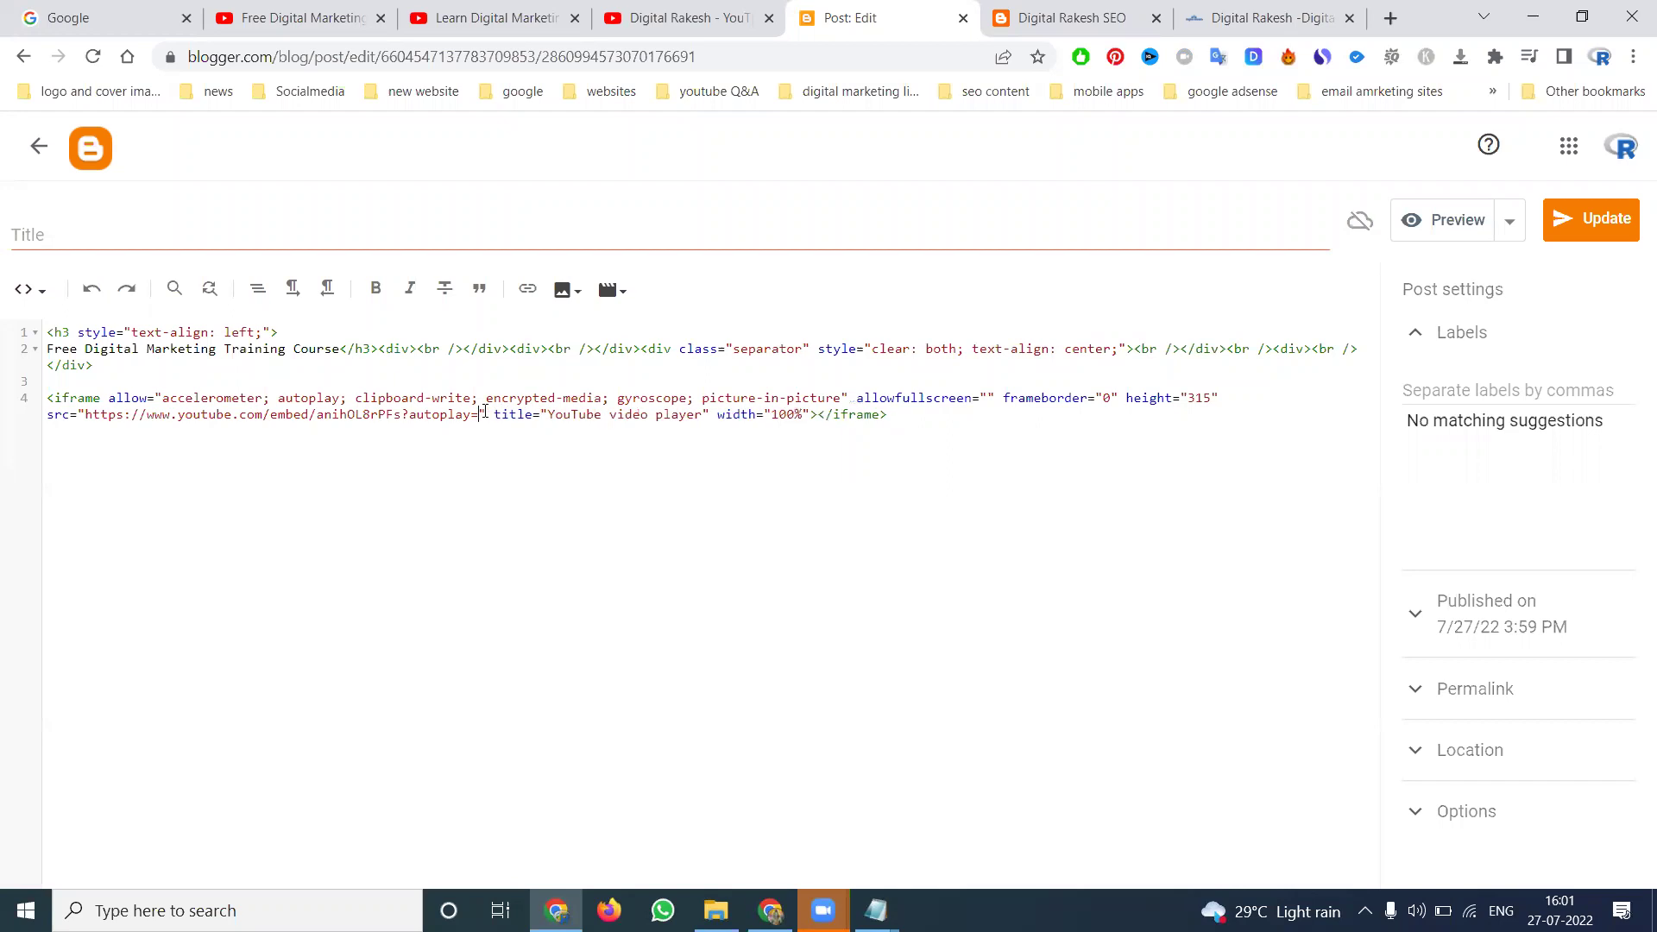
key("BackSpace")
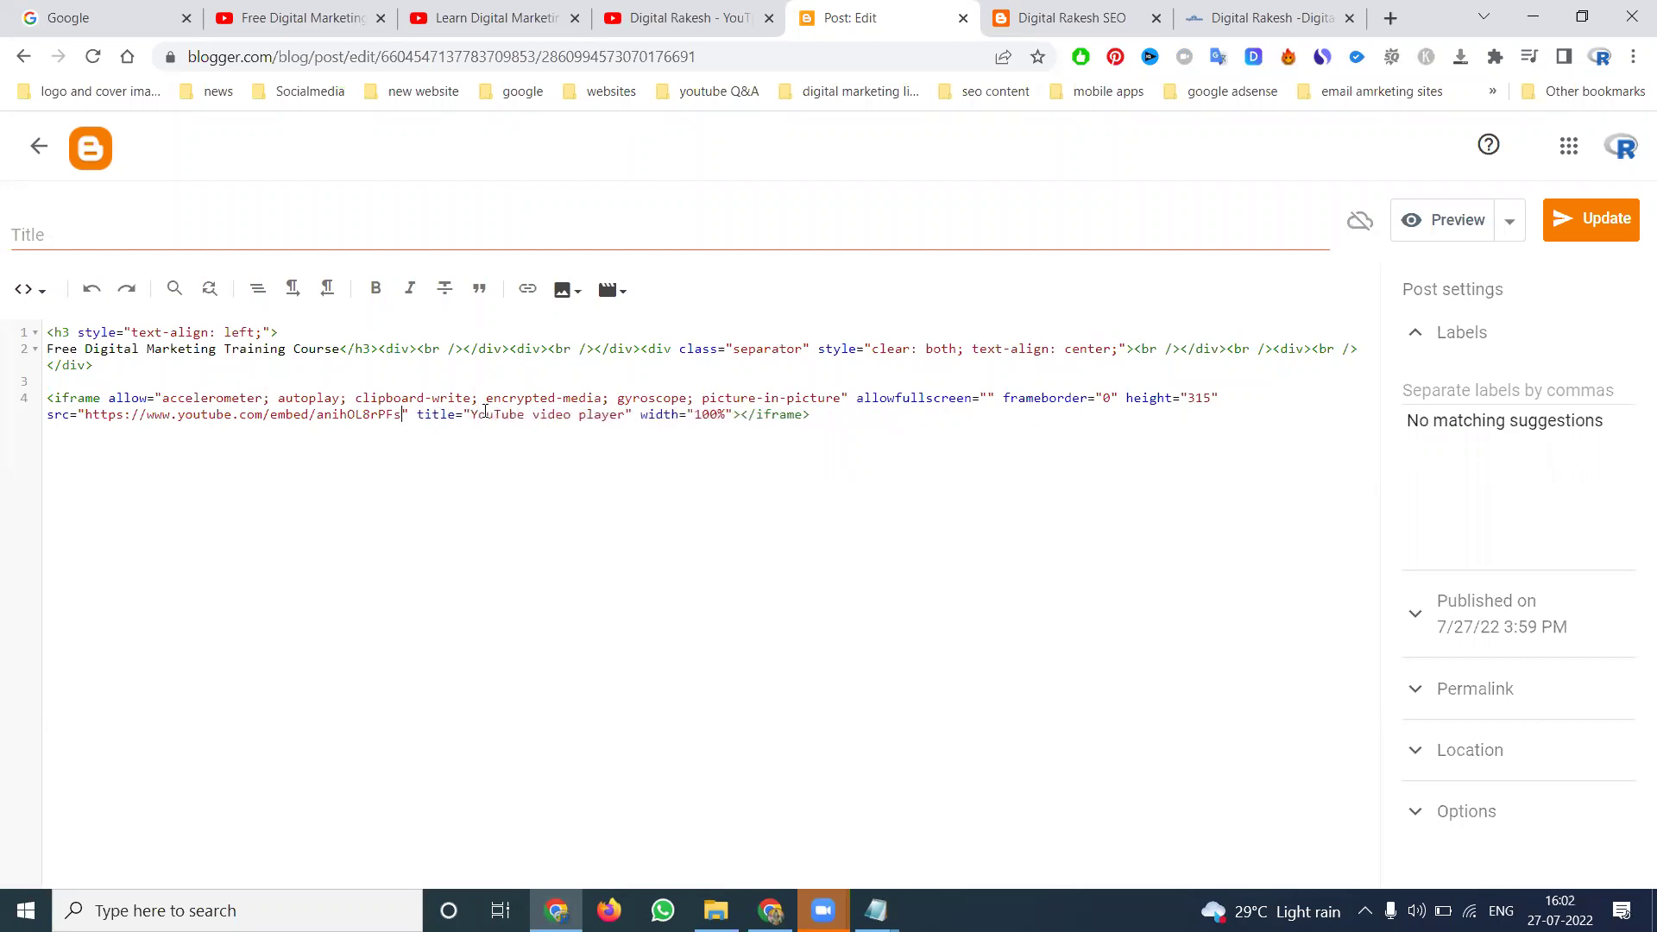
Step: Update the post with autoplay removed and reload the live blog to check the video
left_click(1593, 221)
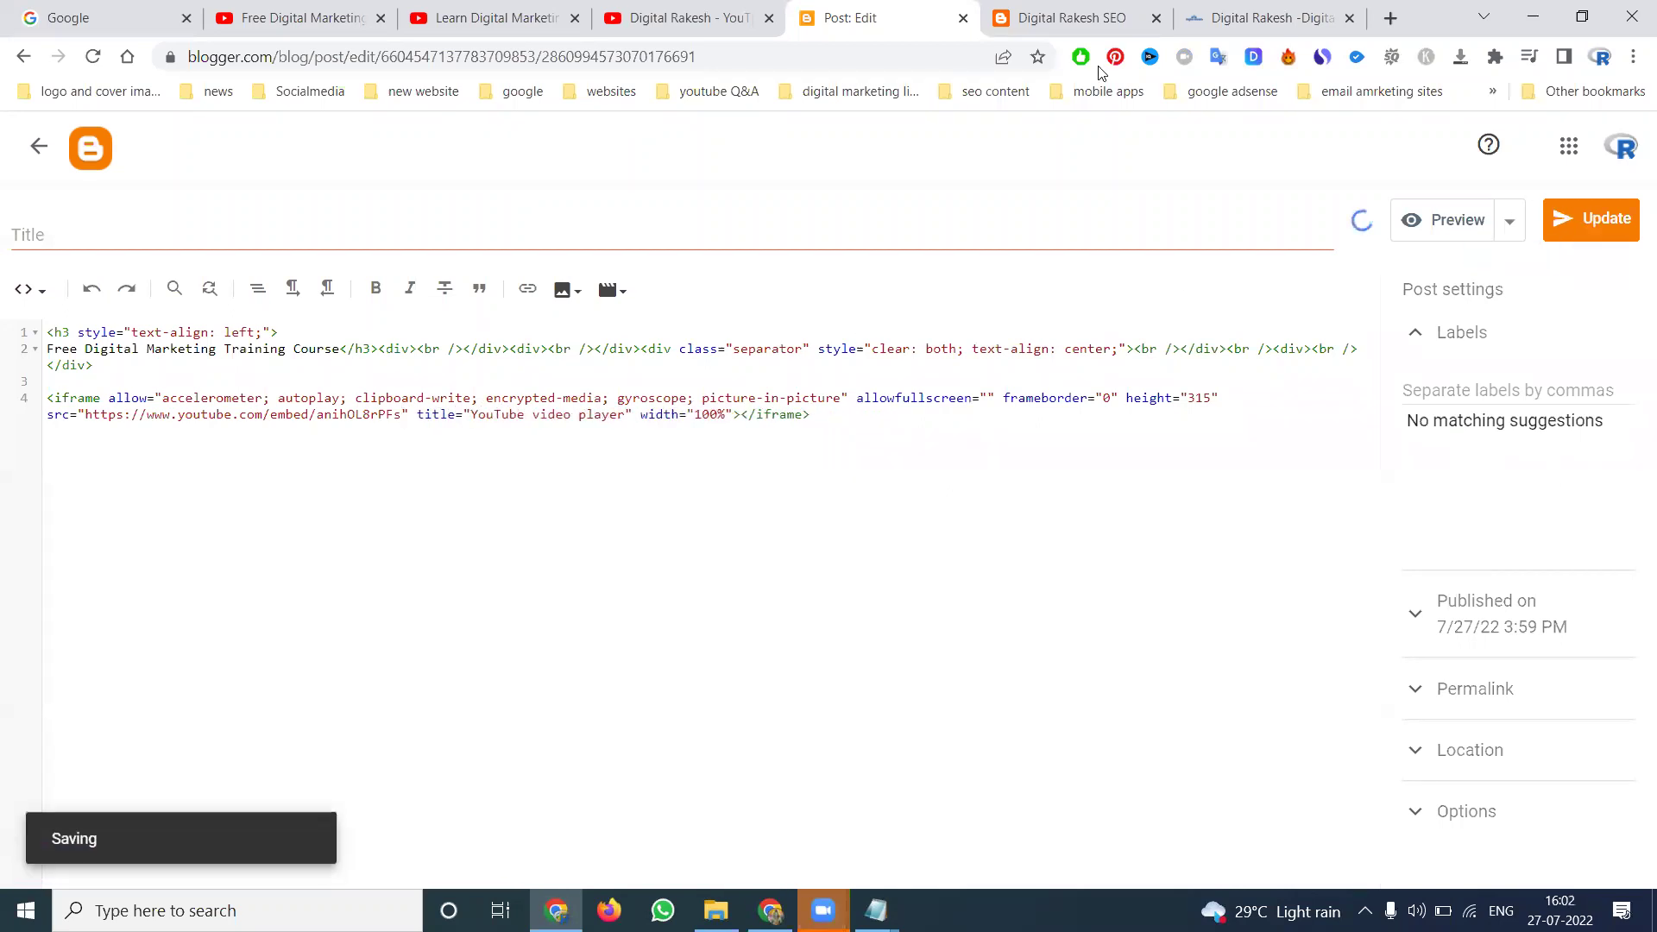
left_click(1043, 10)
left_click(93, 58)
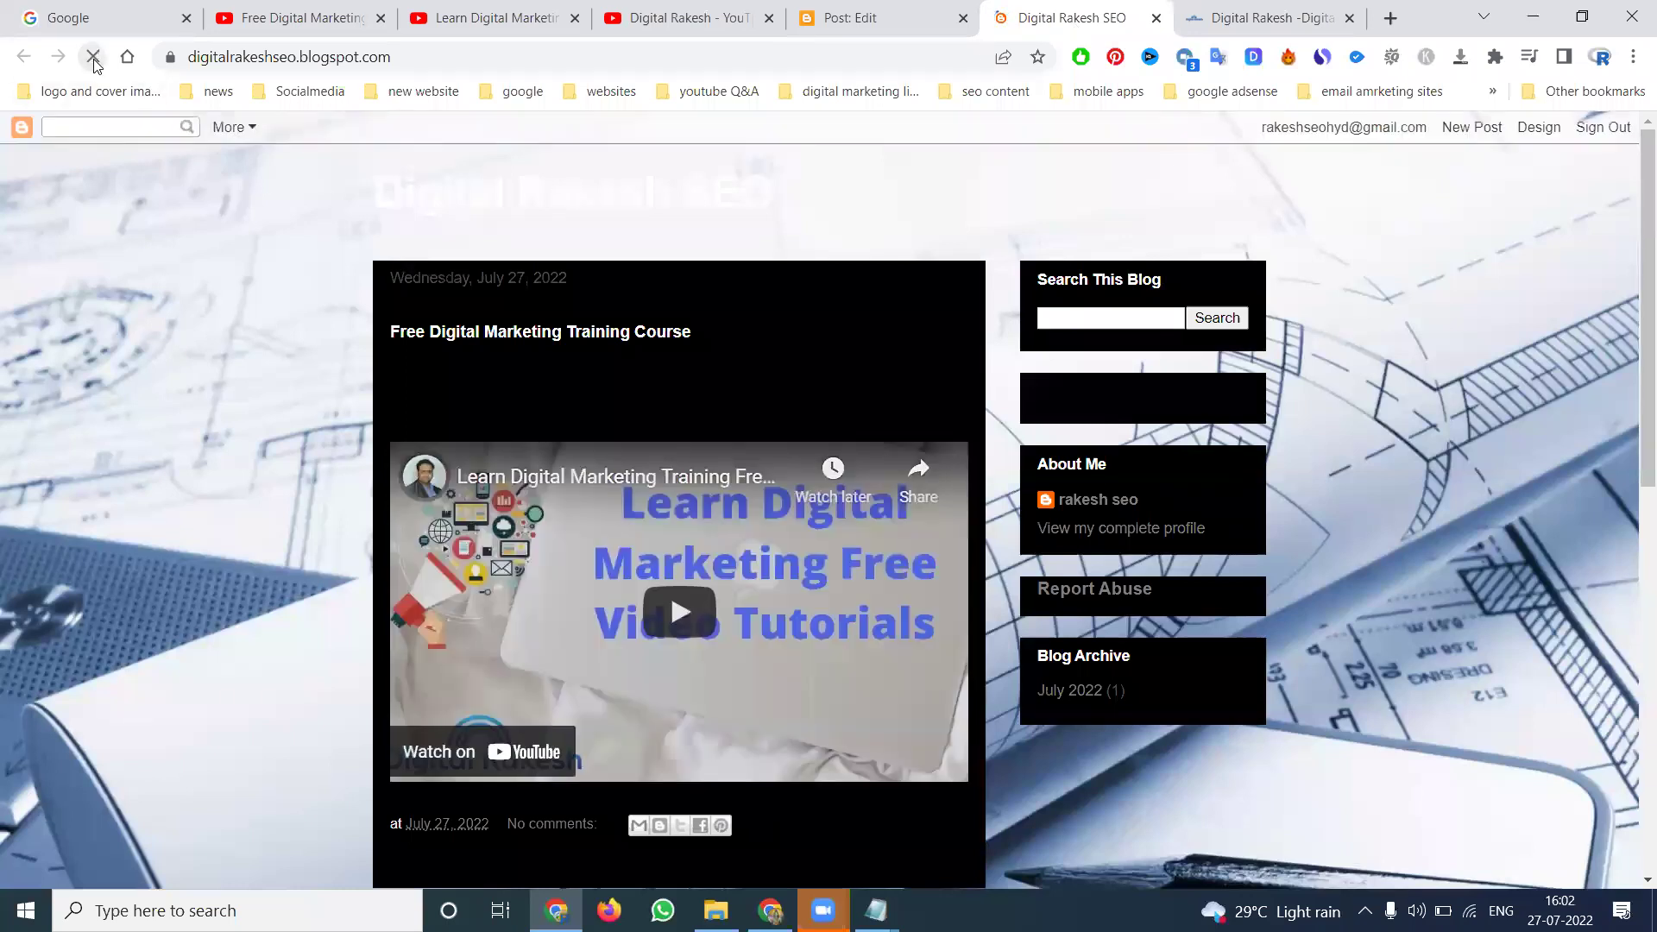
Step: Play the embedded video on the live blog and pause it
left_click(704, 611)
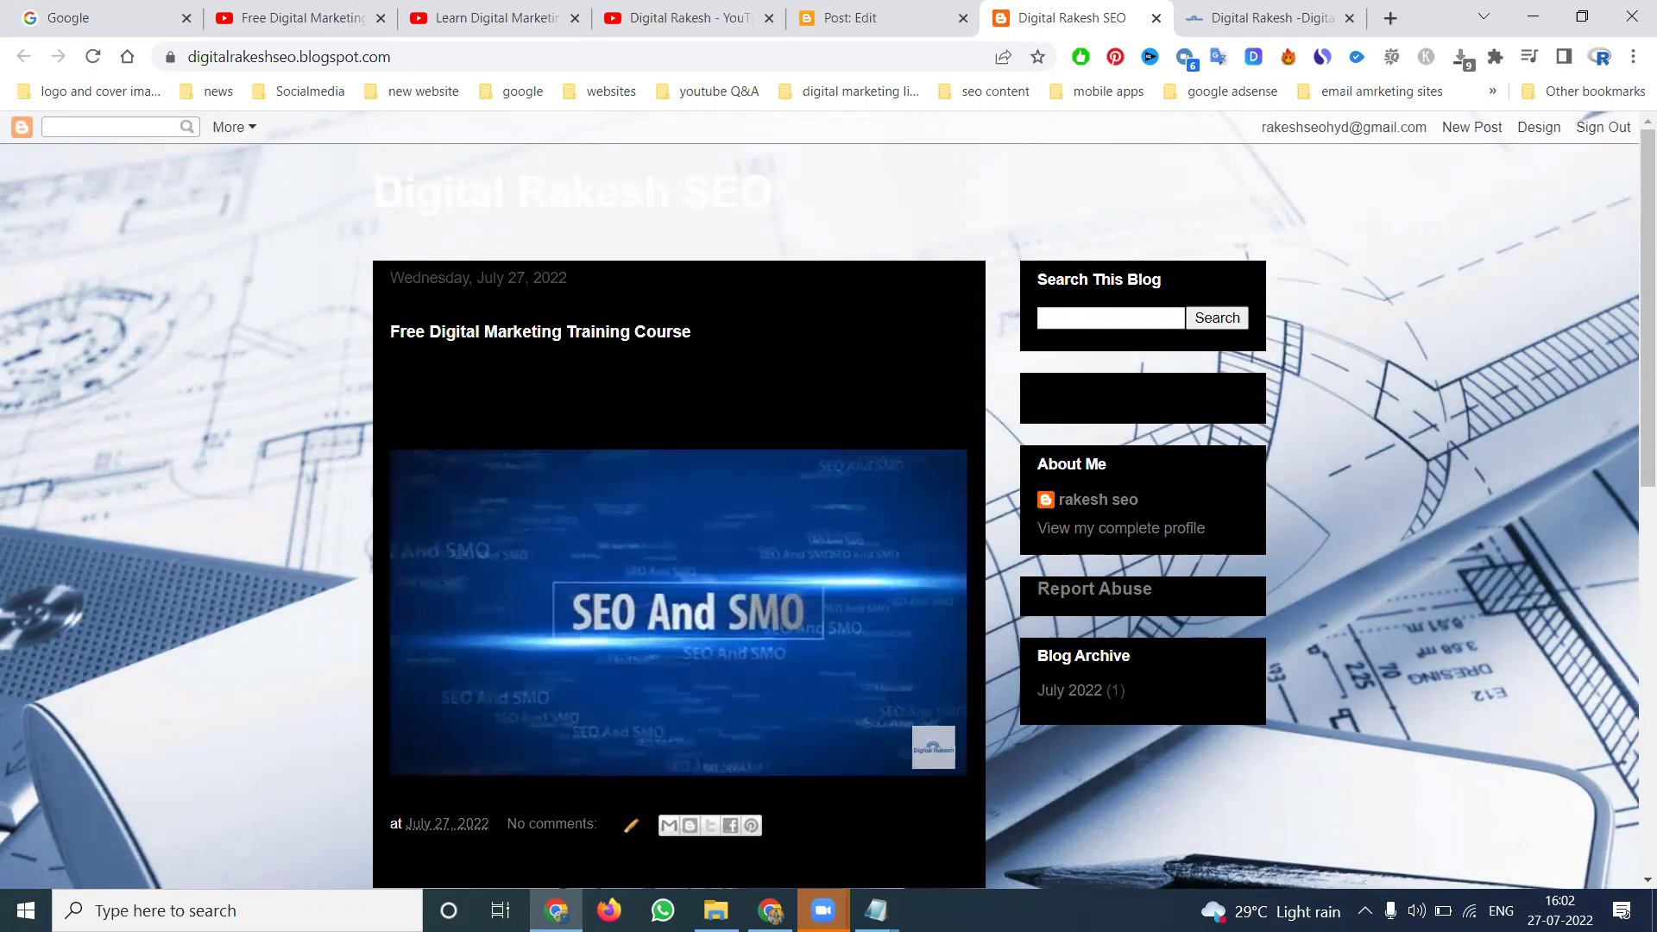
mouse_move(670, 611)
left_click(606, 595)
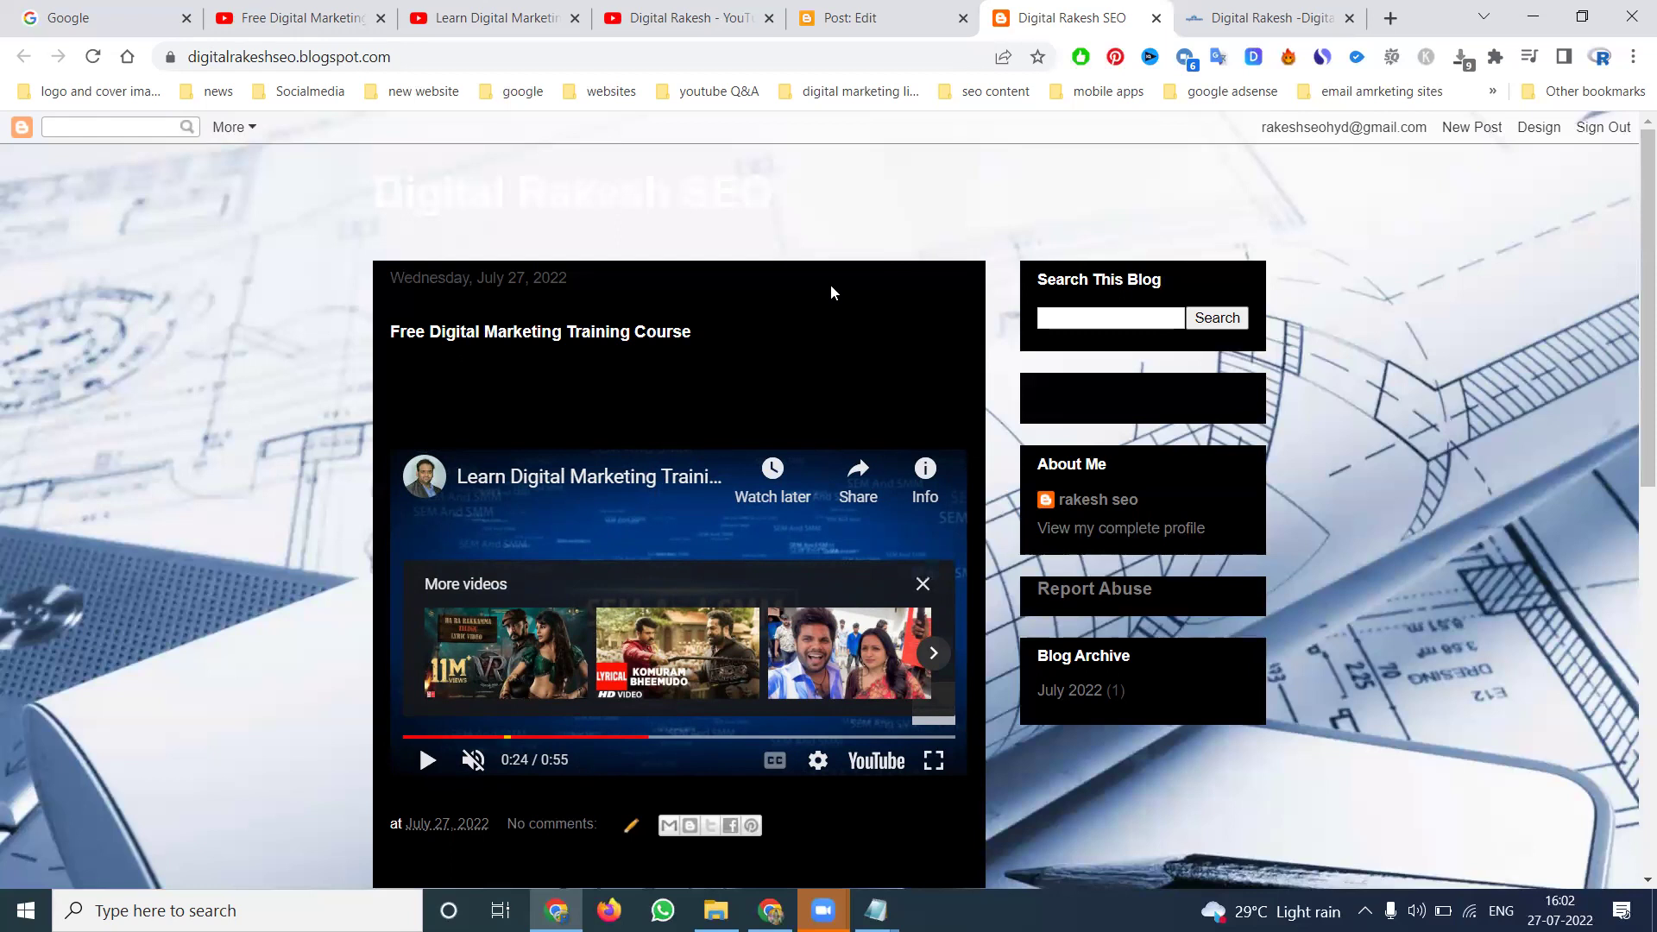
Step: Enable a custom start time of 110 seconds in the video's YouTube embed options and copy the embed code
left_click(497, 11)
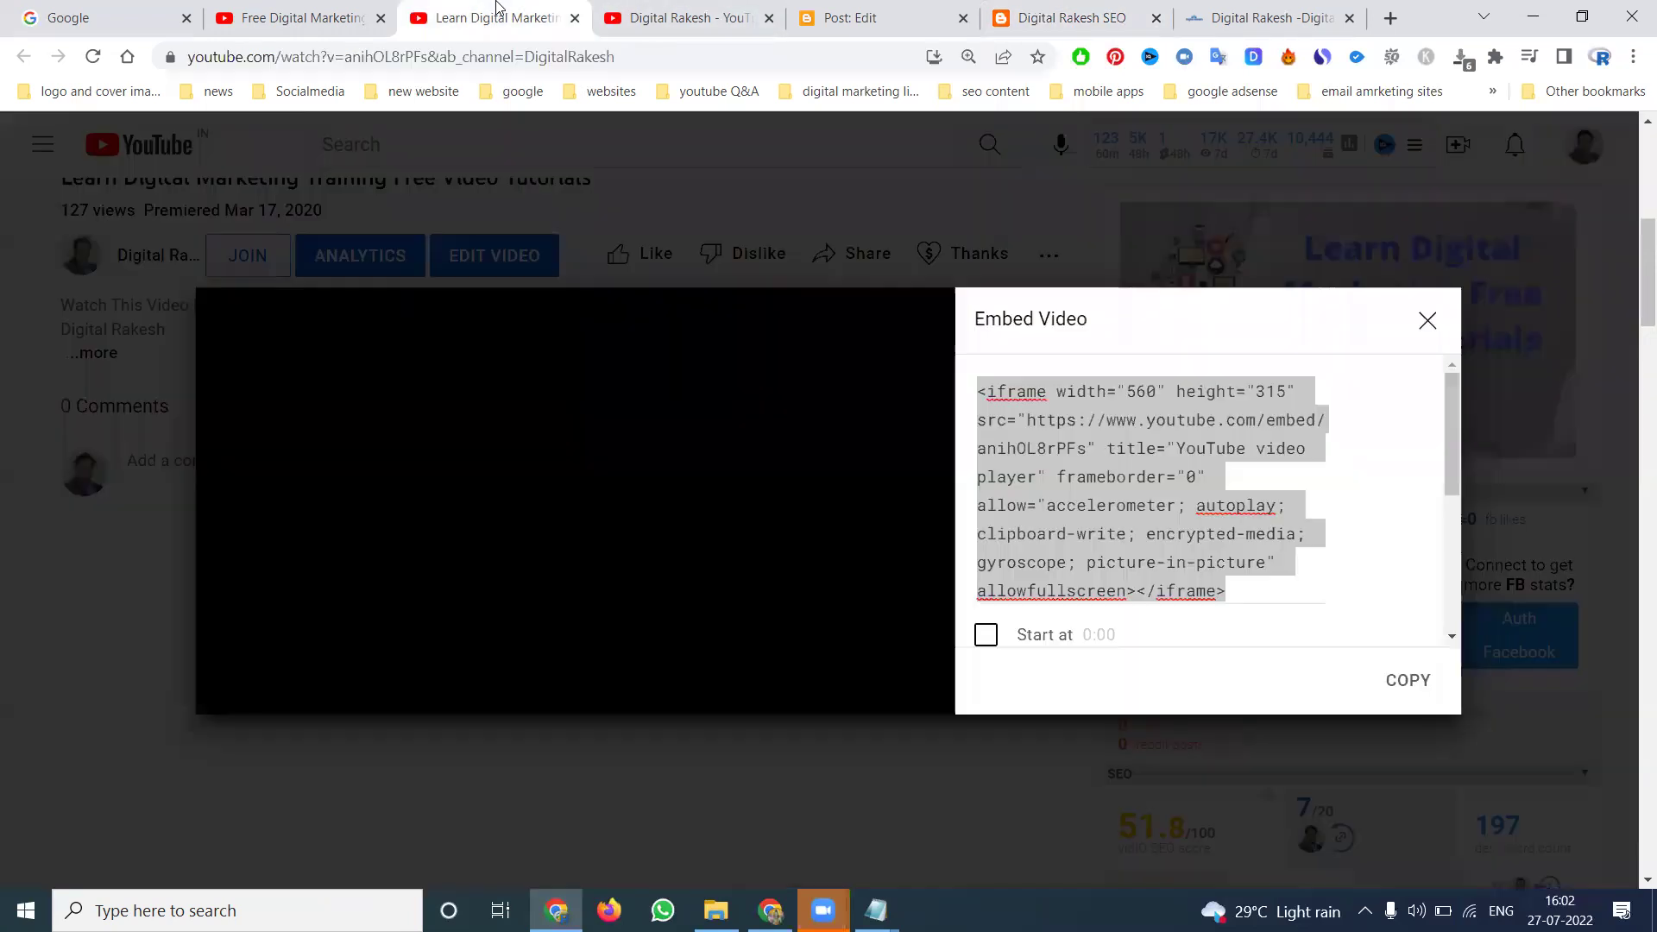
left_click(1066, 567)
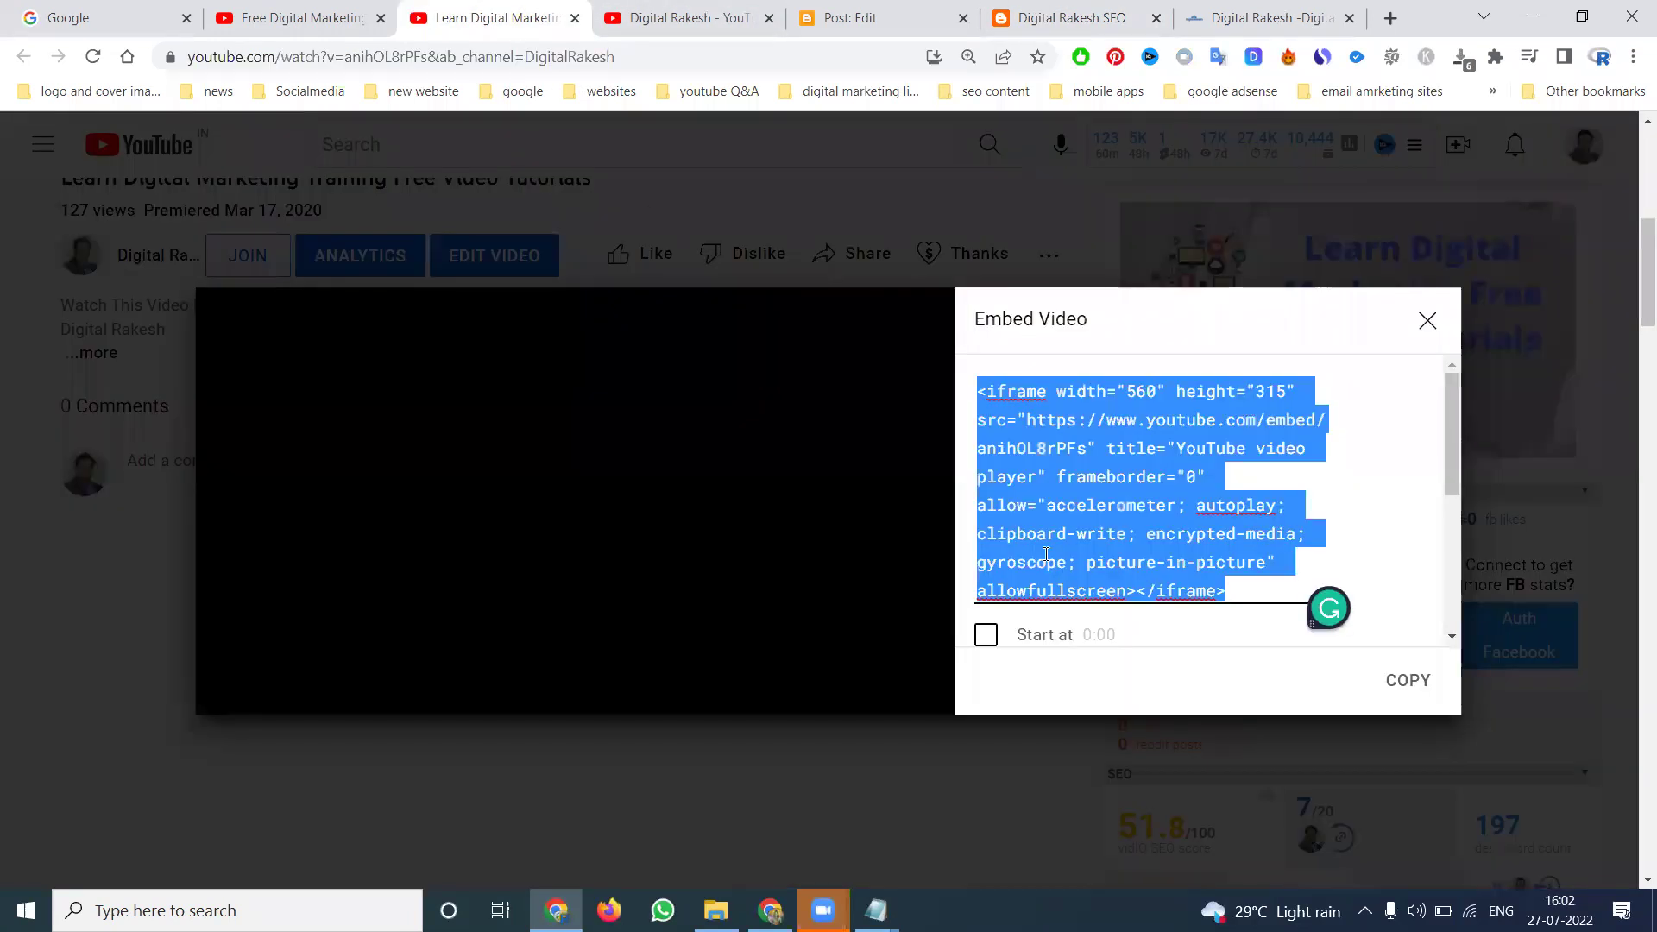
left_click(989, 648)
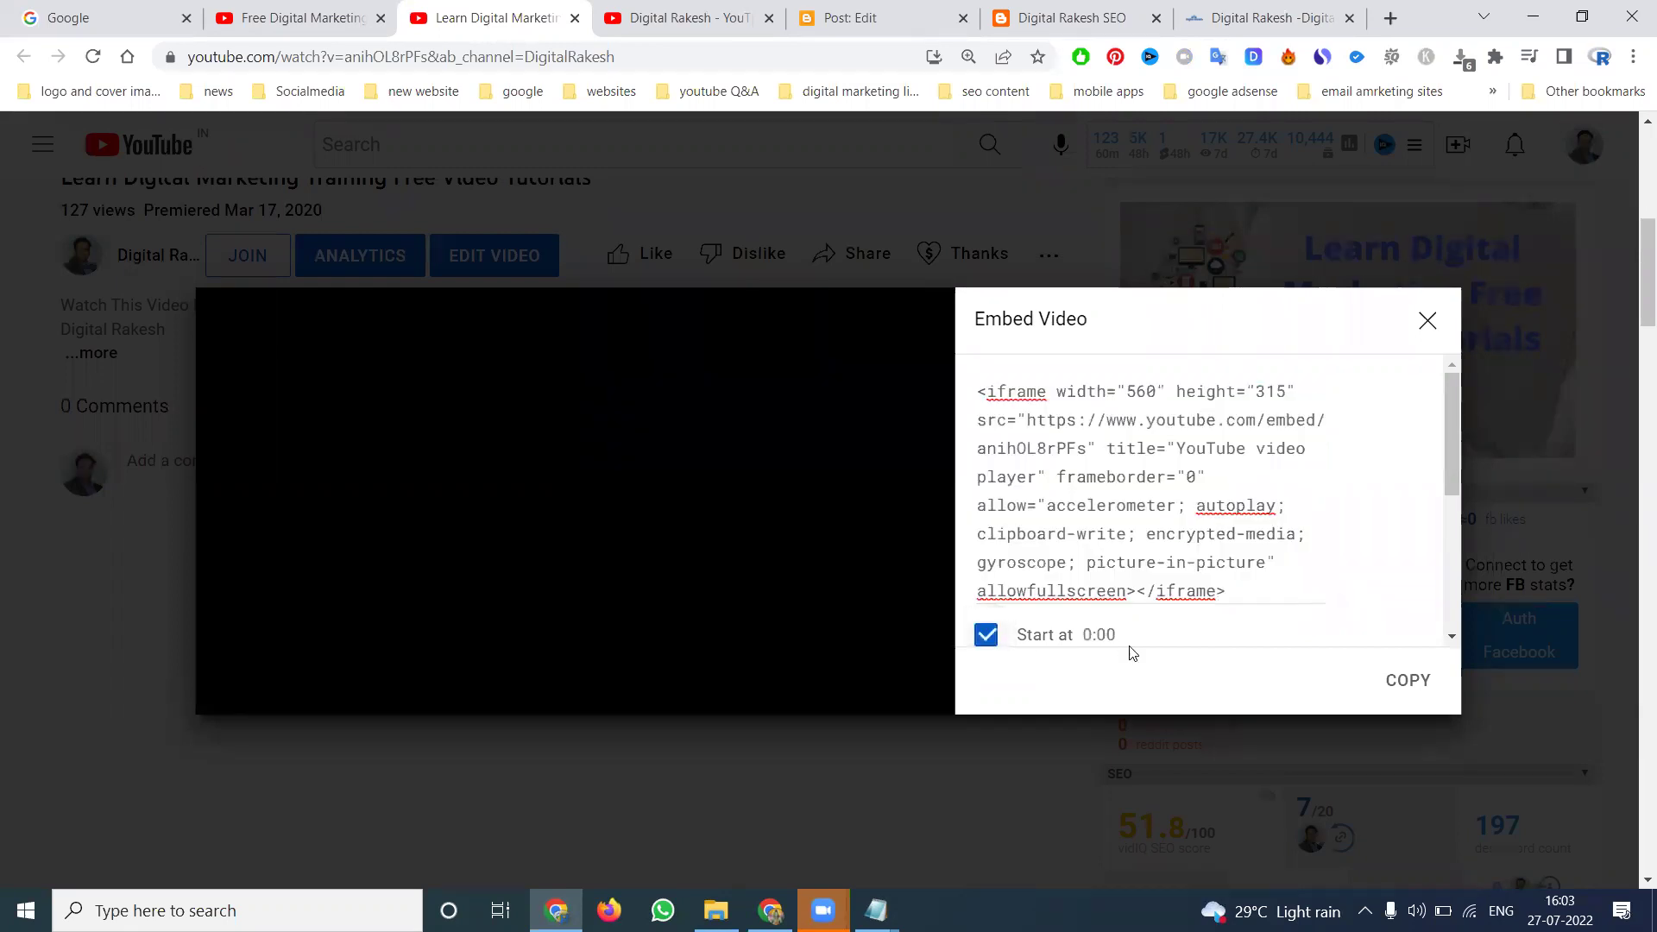
scroll(1139, 647, "down", 3)
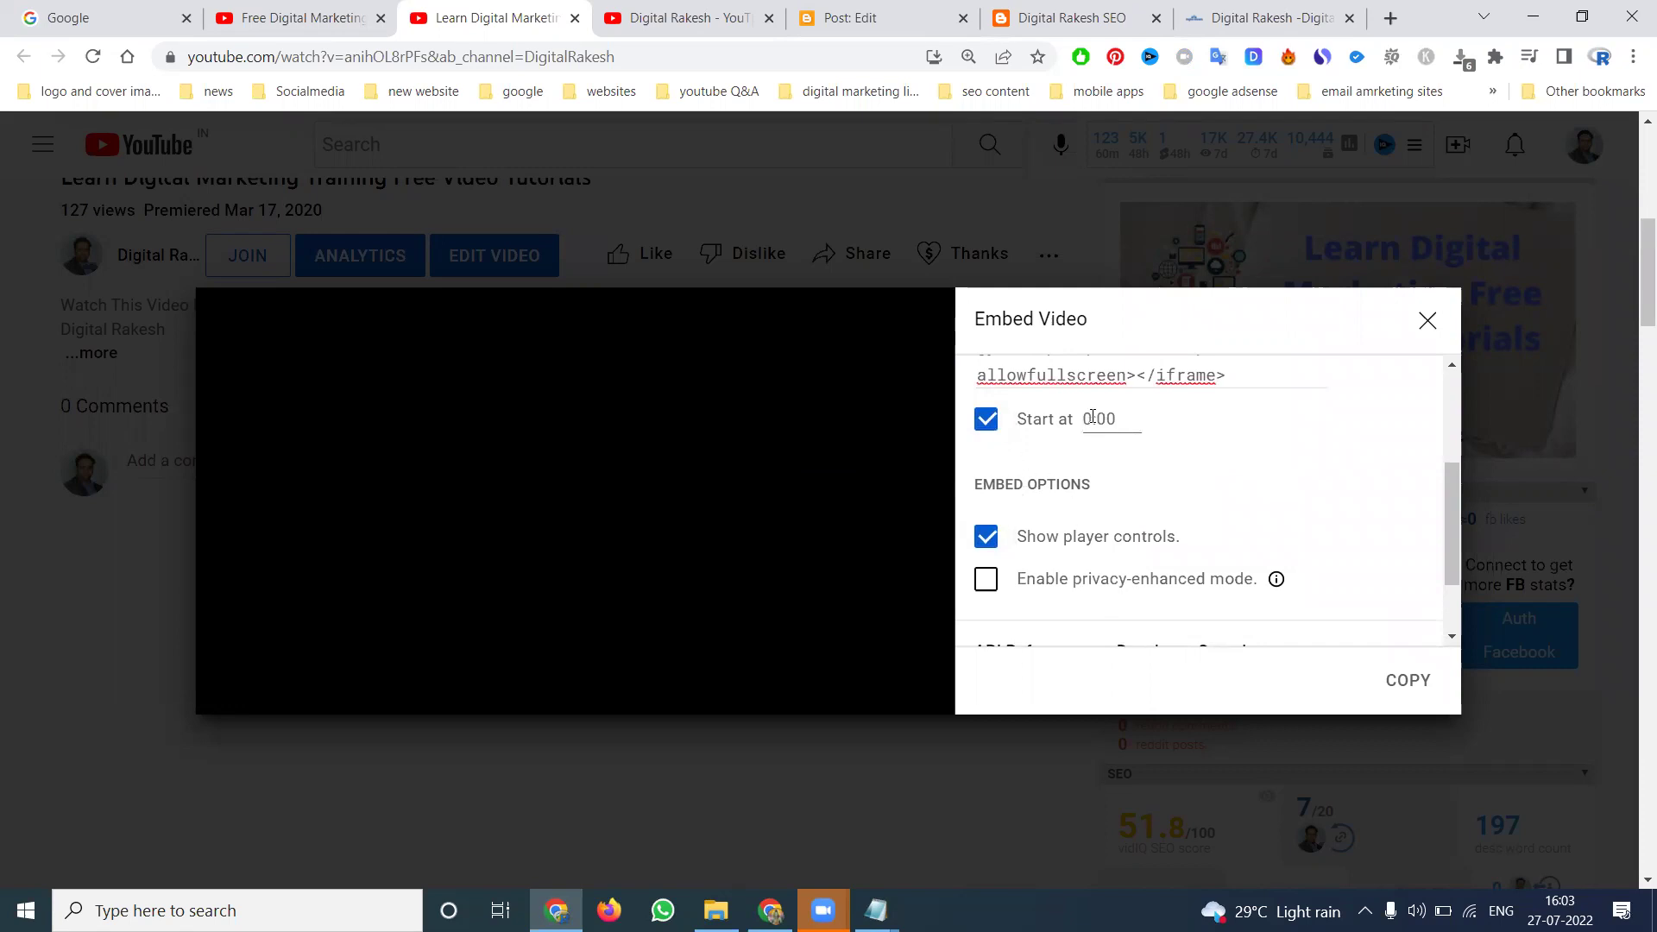
scroll(1262, 460, "down", 1)
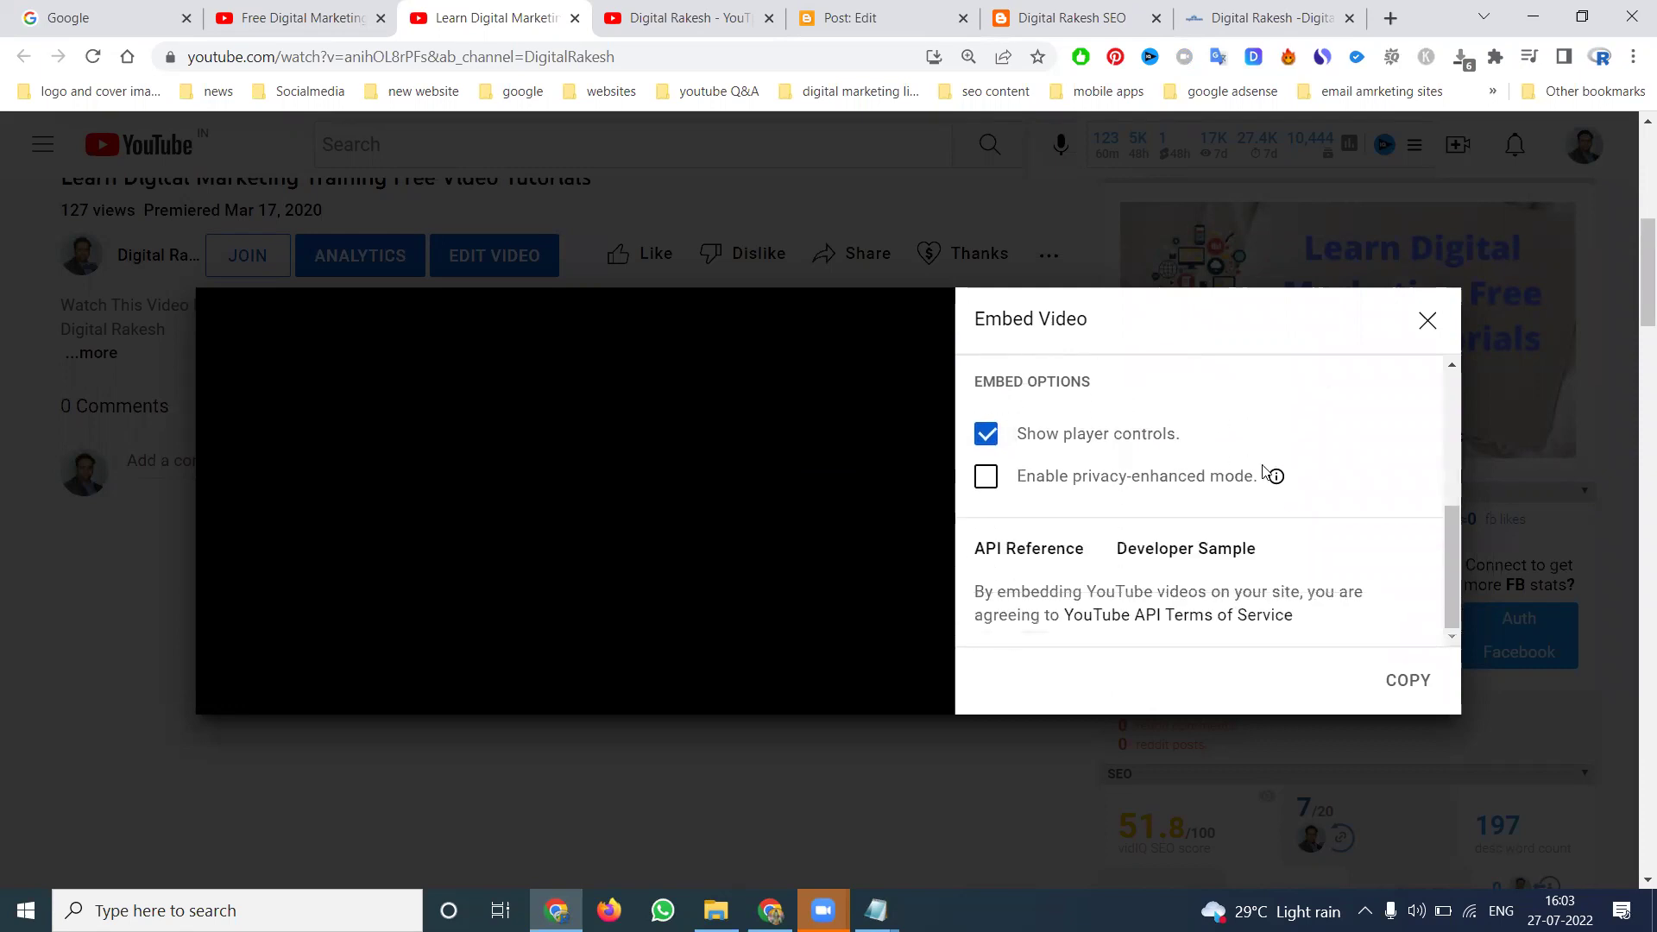
scroll(1302, 481, "up", 1)
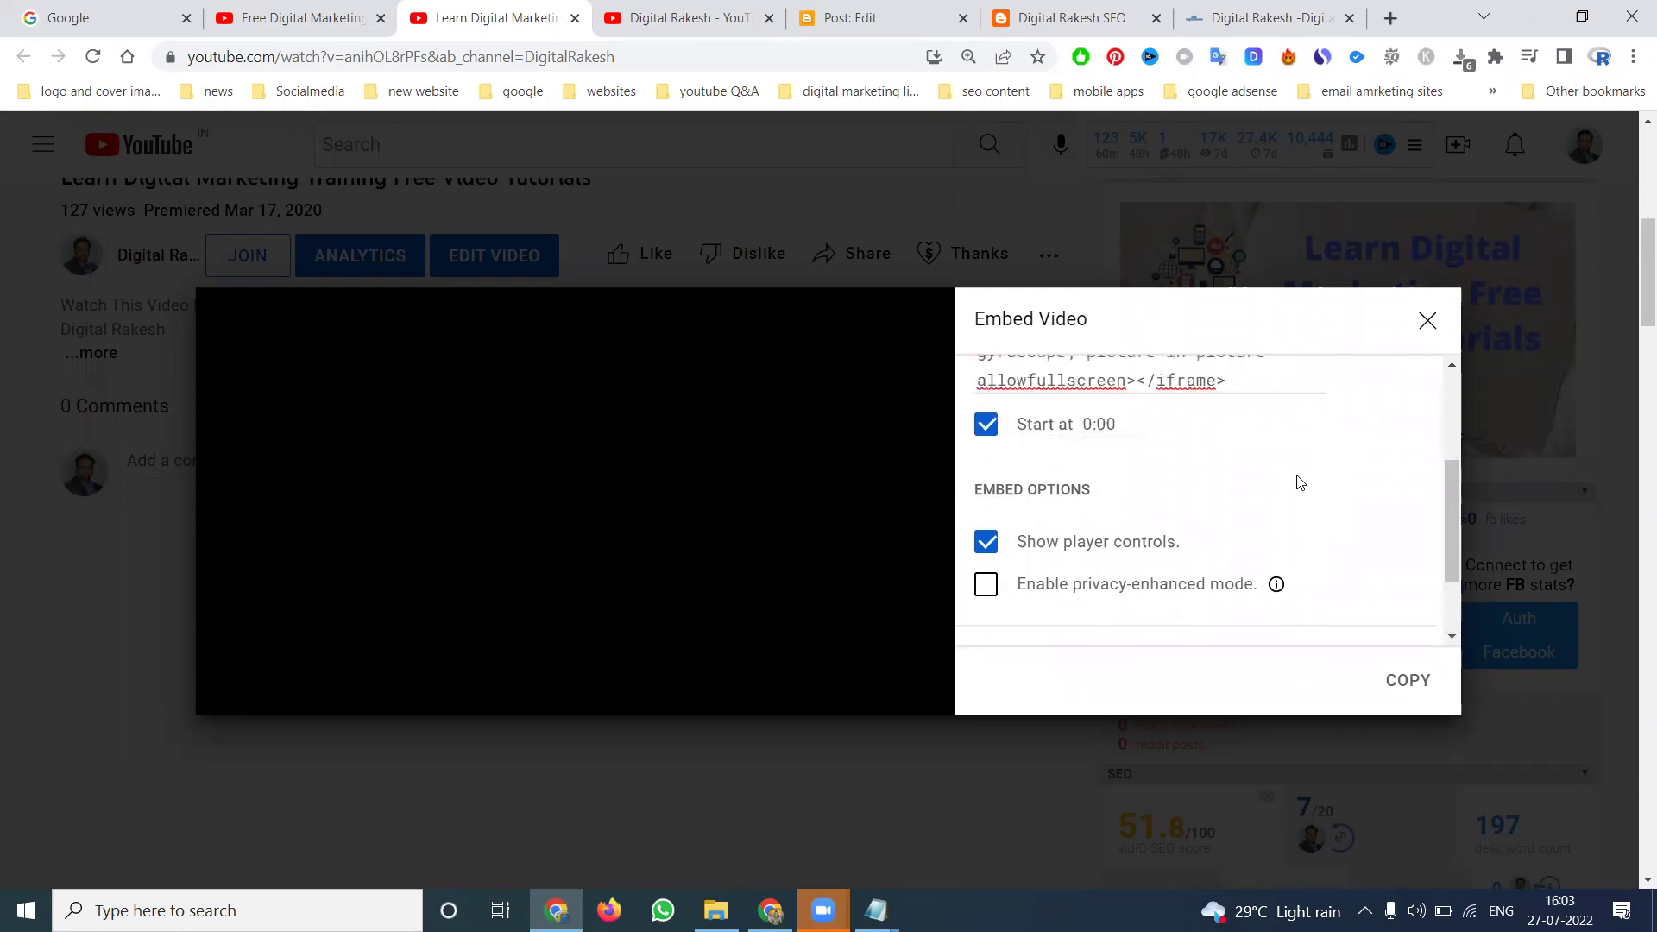
scroll(1102, 429, "up", 2)
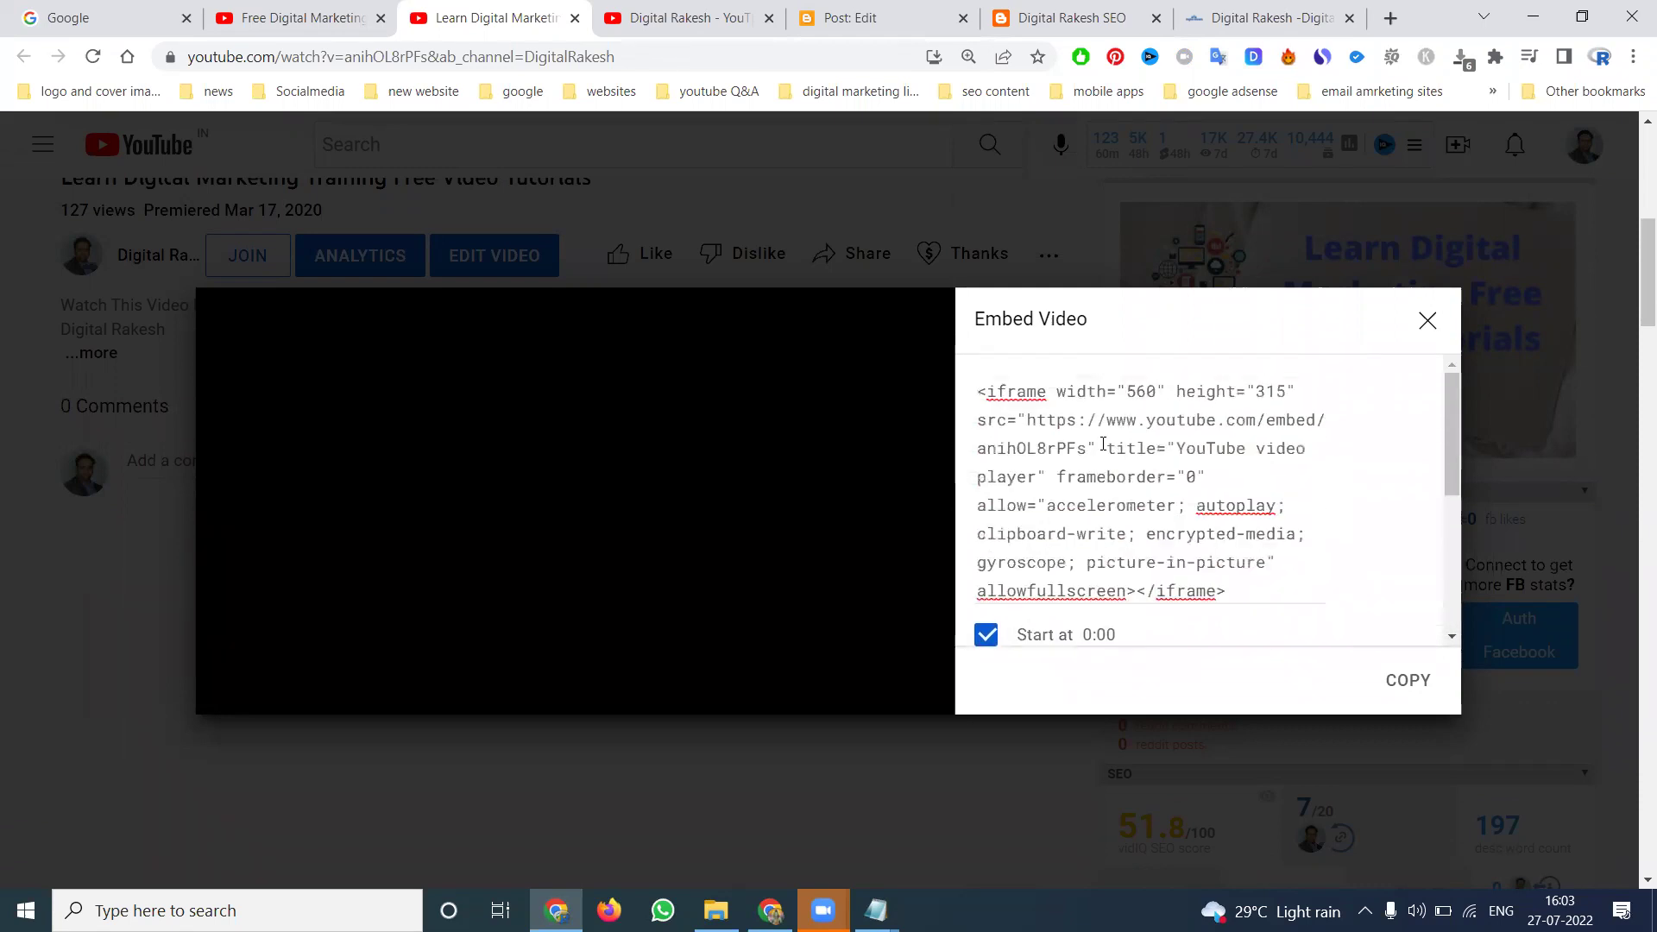
double_click(1090, 636)
scroll(1075, 641, "down", 2)
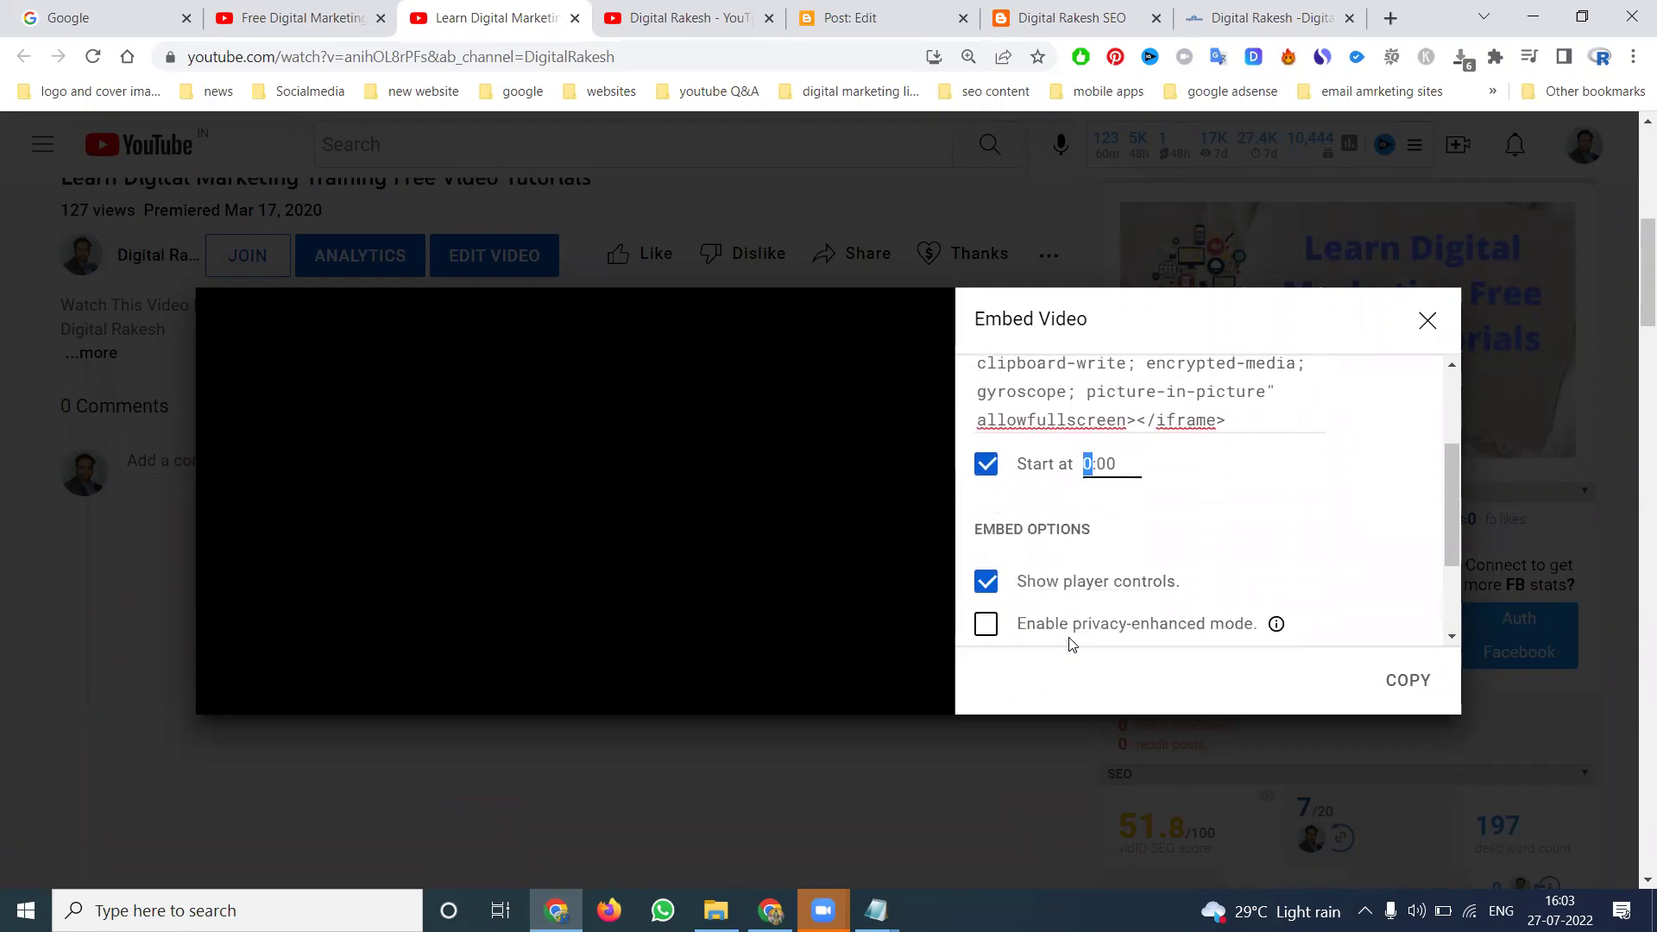
key("Right")
left_click(1414, 687)
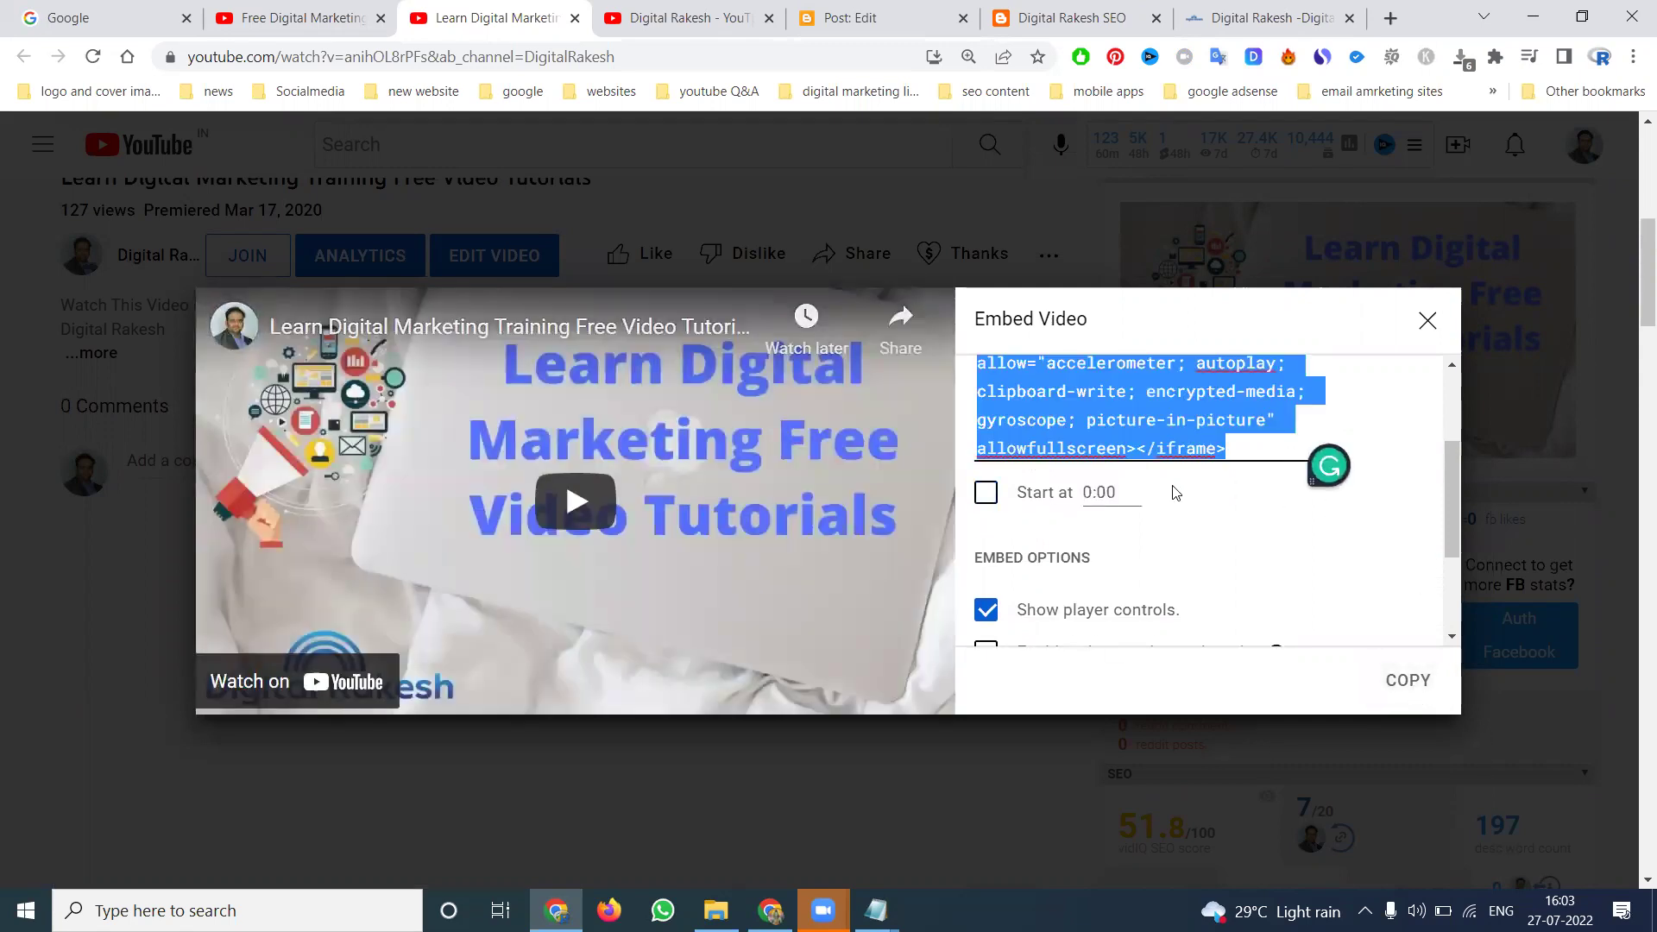
scroll(1174, 483, "up", 1)
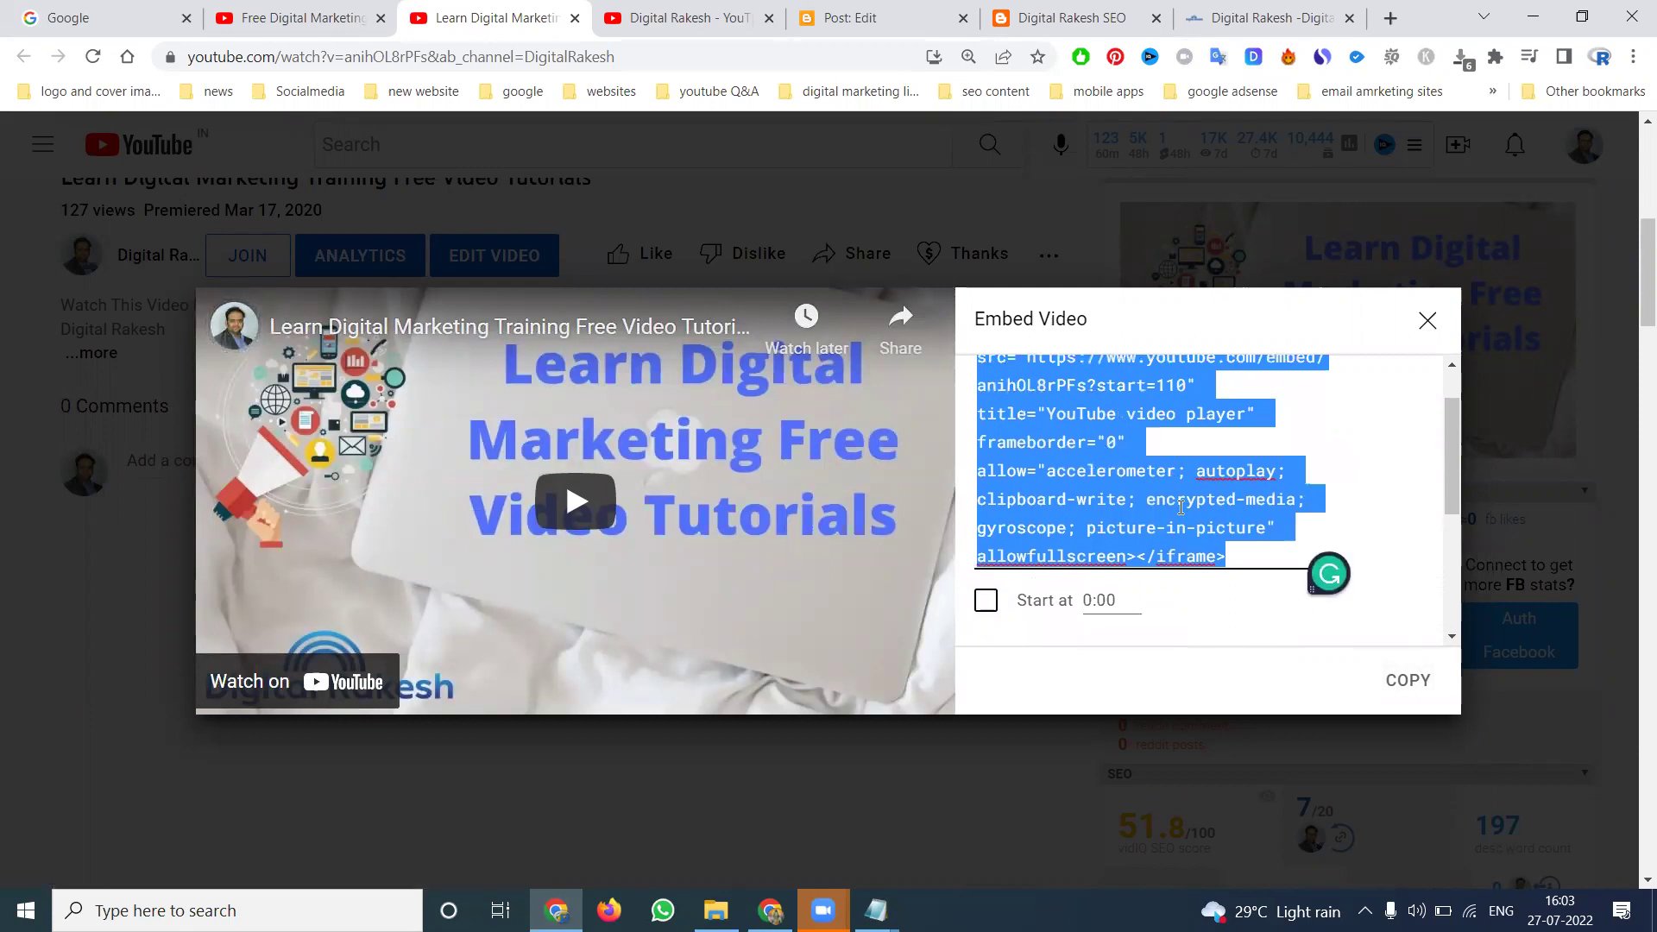
Step: Paste the embed code with start=110 below the existing iframe in the post's HTML and update the post
left_click(846, 19)
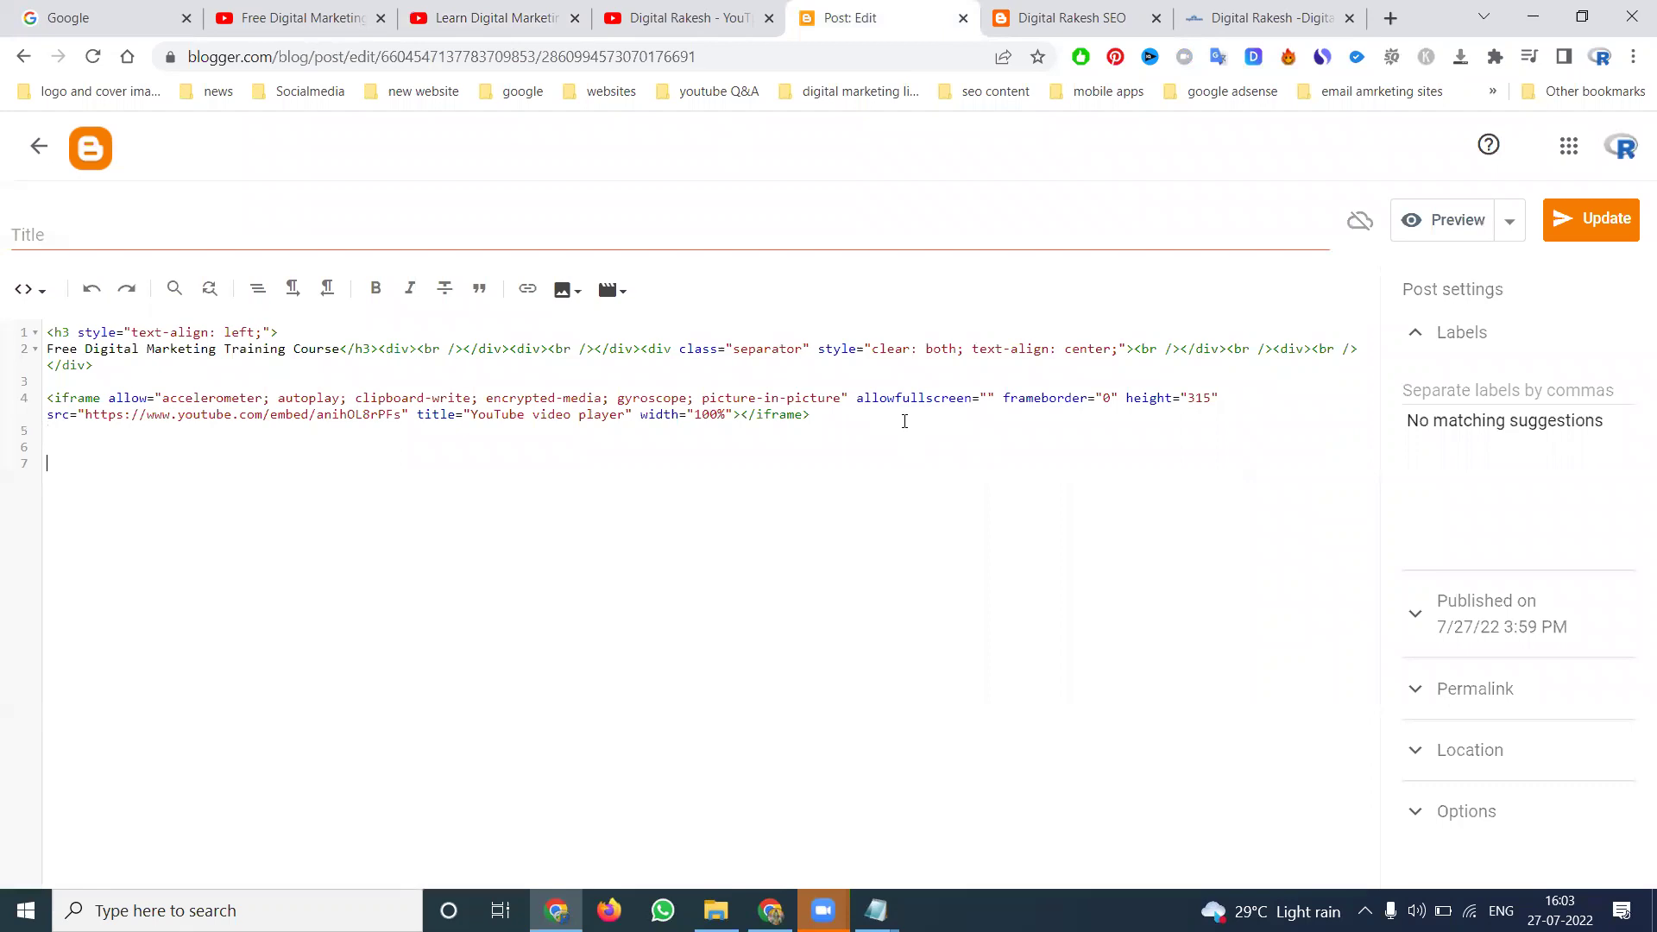
key("ctrl+v")
left_click(1576, 216)
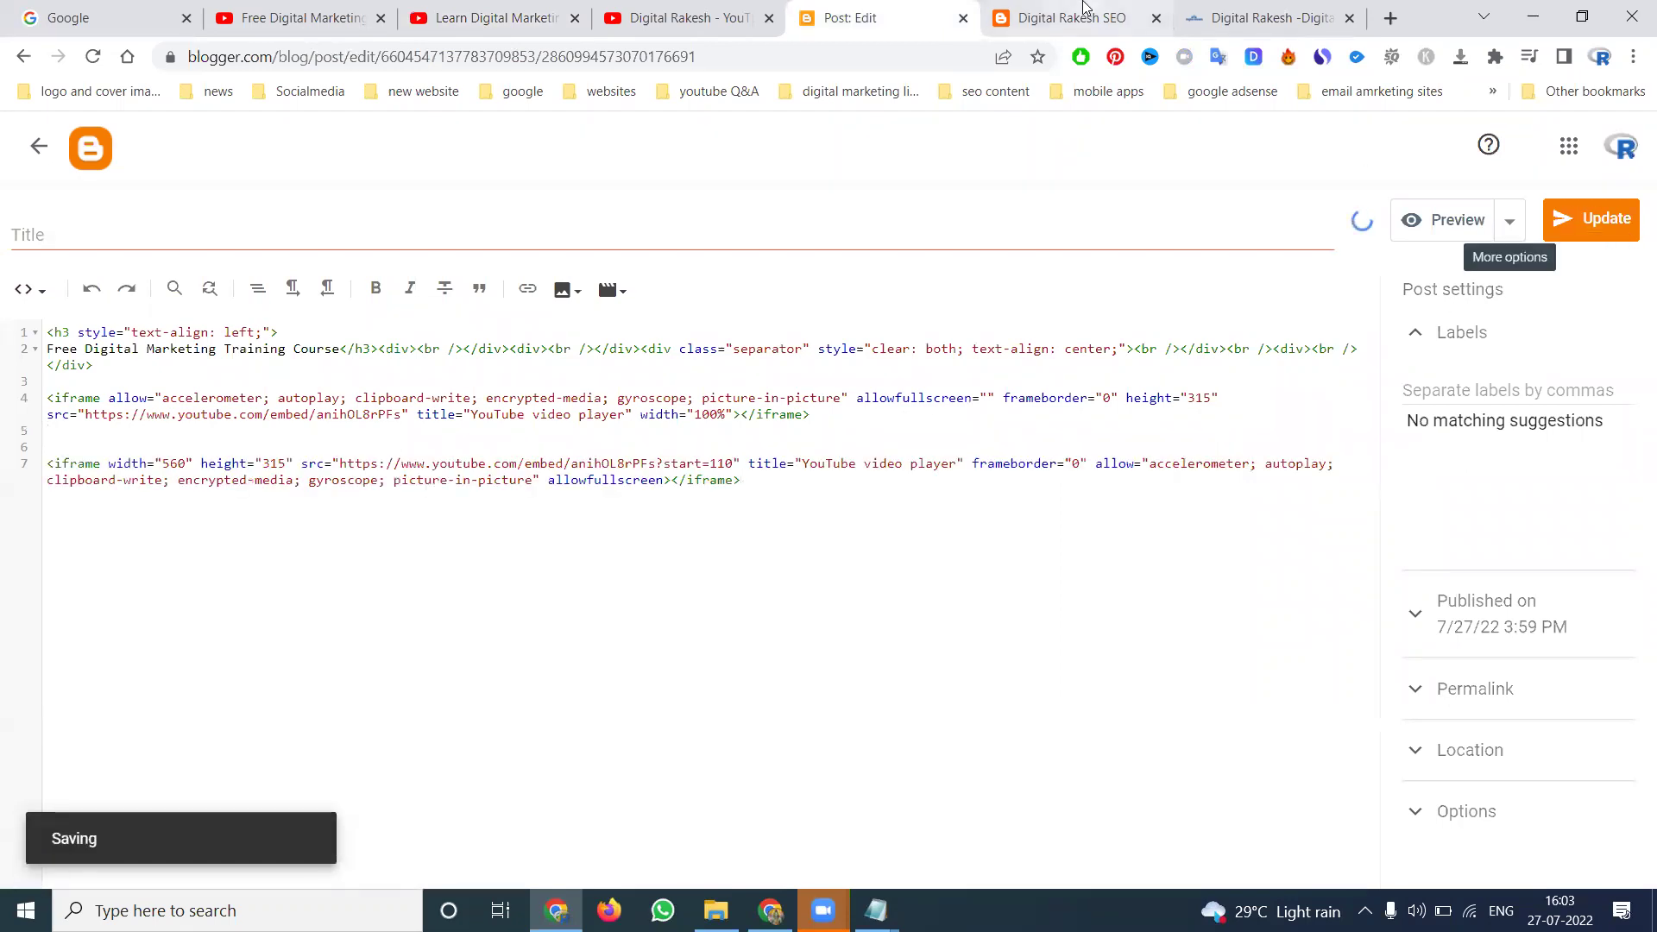
Step: Reload the live blog and play the second embedded video to check its start time, repeating the test once
key("ctrl+Tab")
left_click(92, 57)
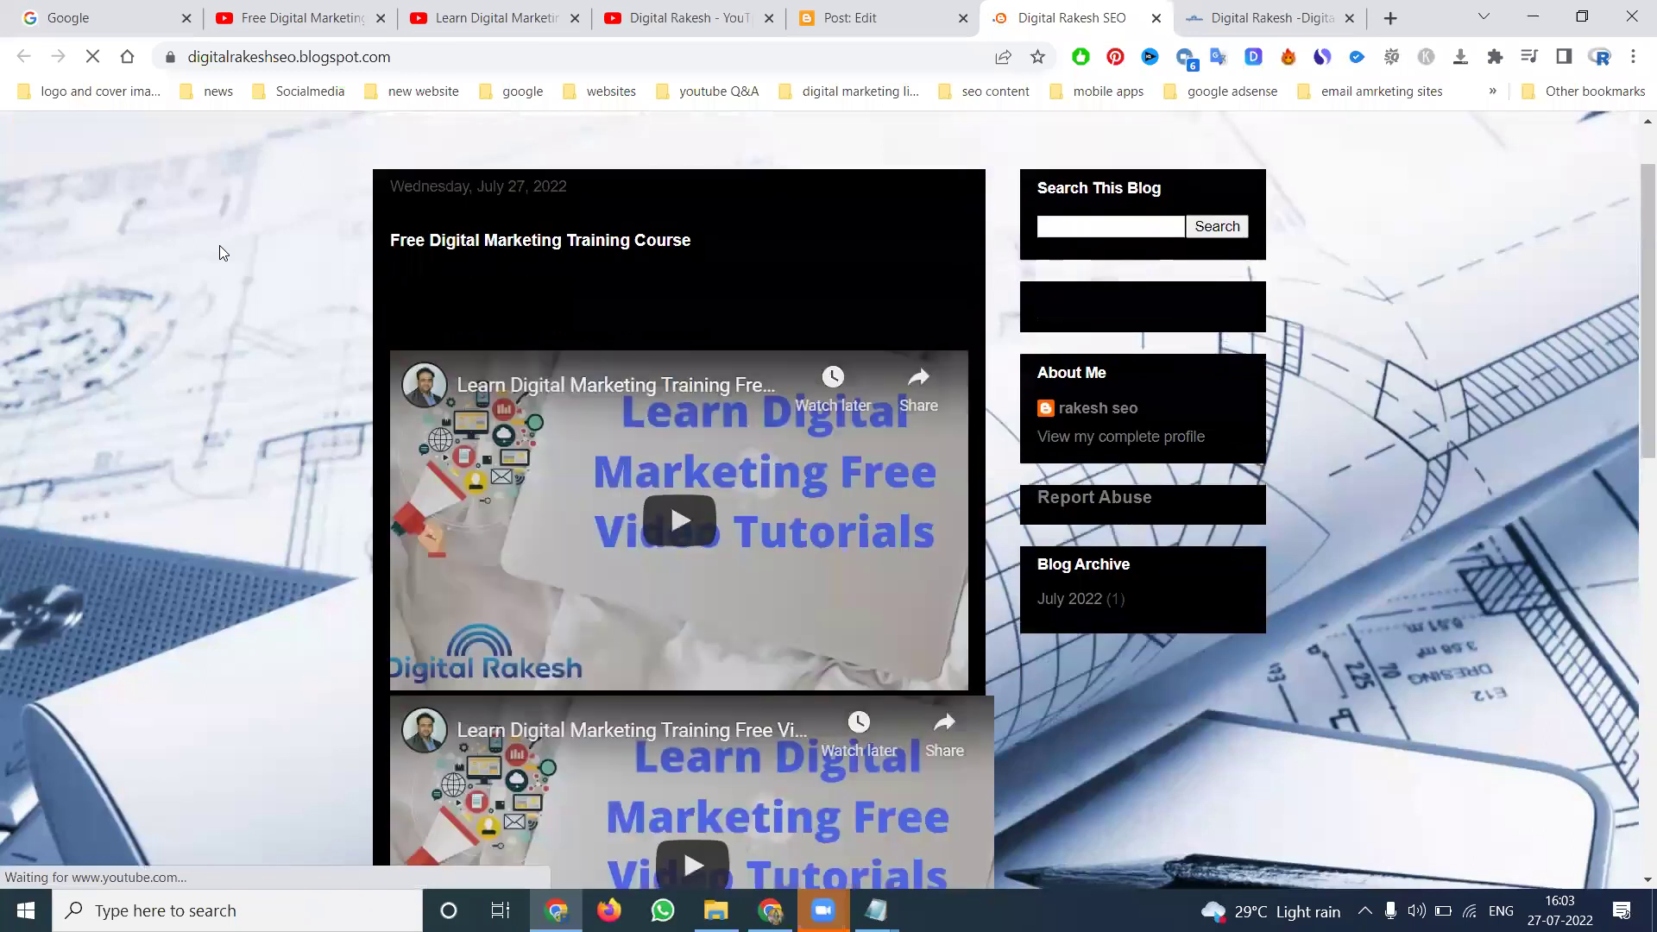
scroll(677, 541, "down", 4)
left_click(677, 540)
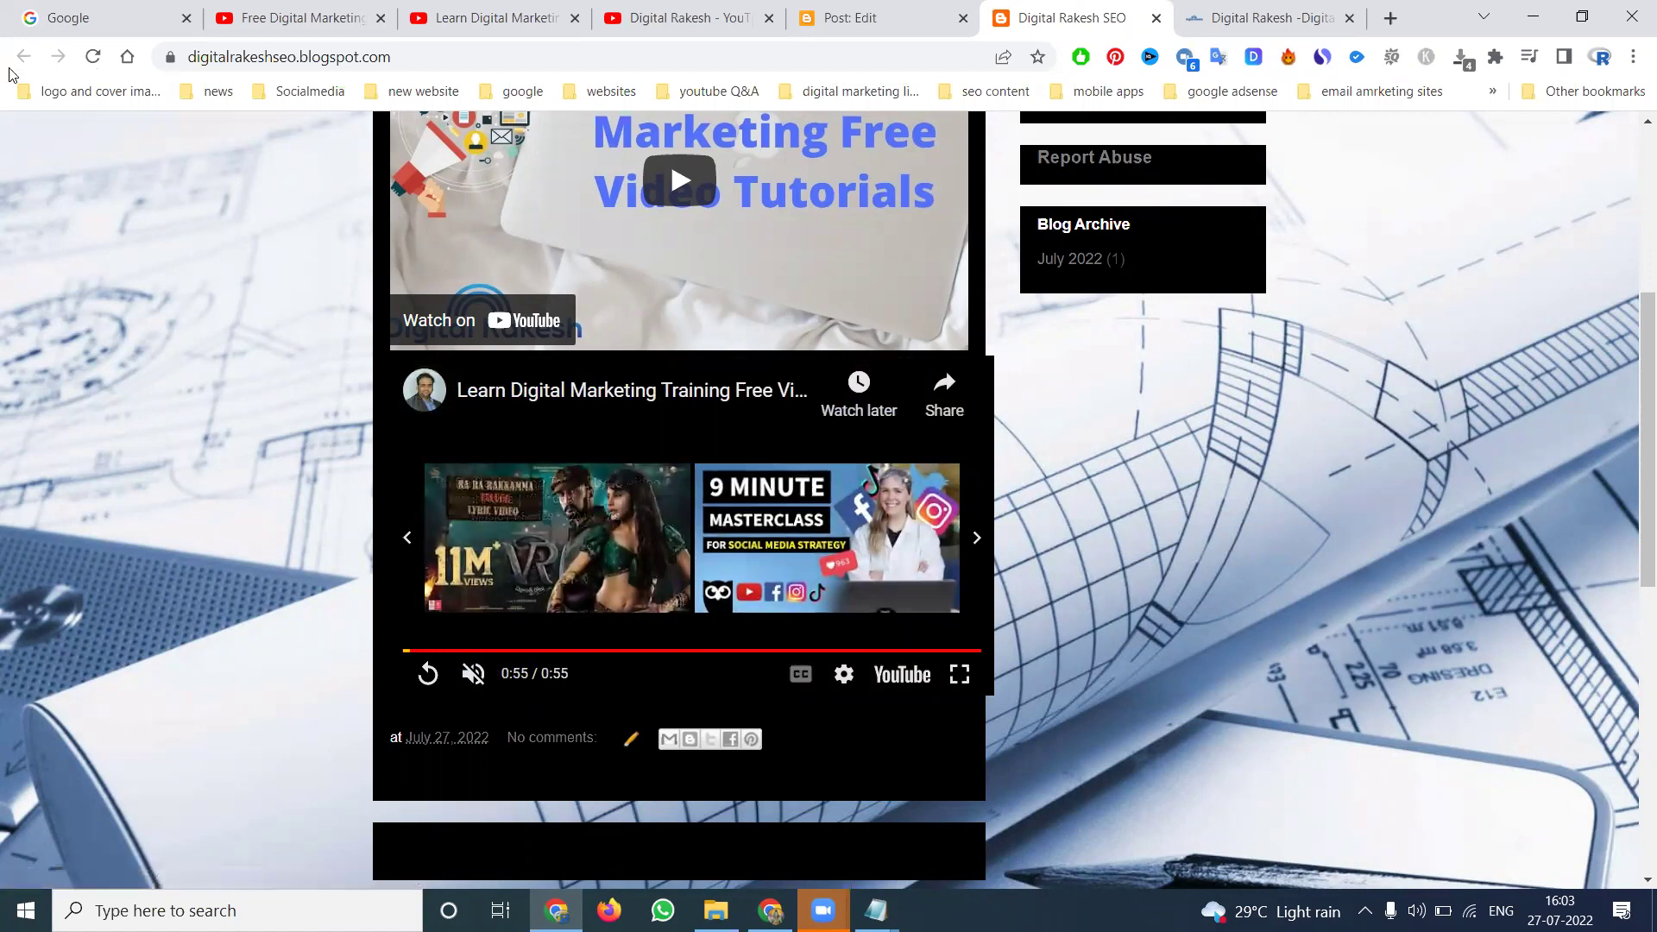
left_click(429, 675)
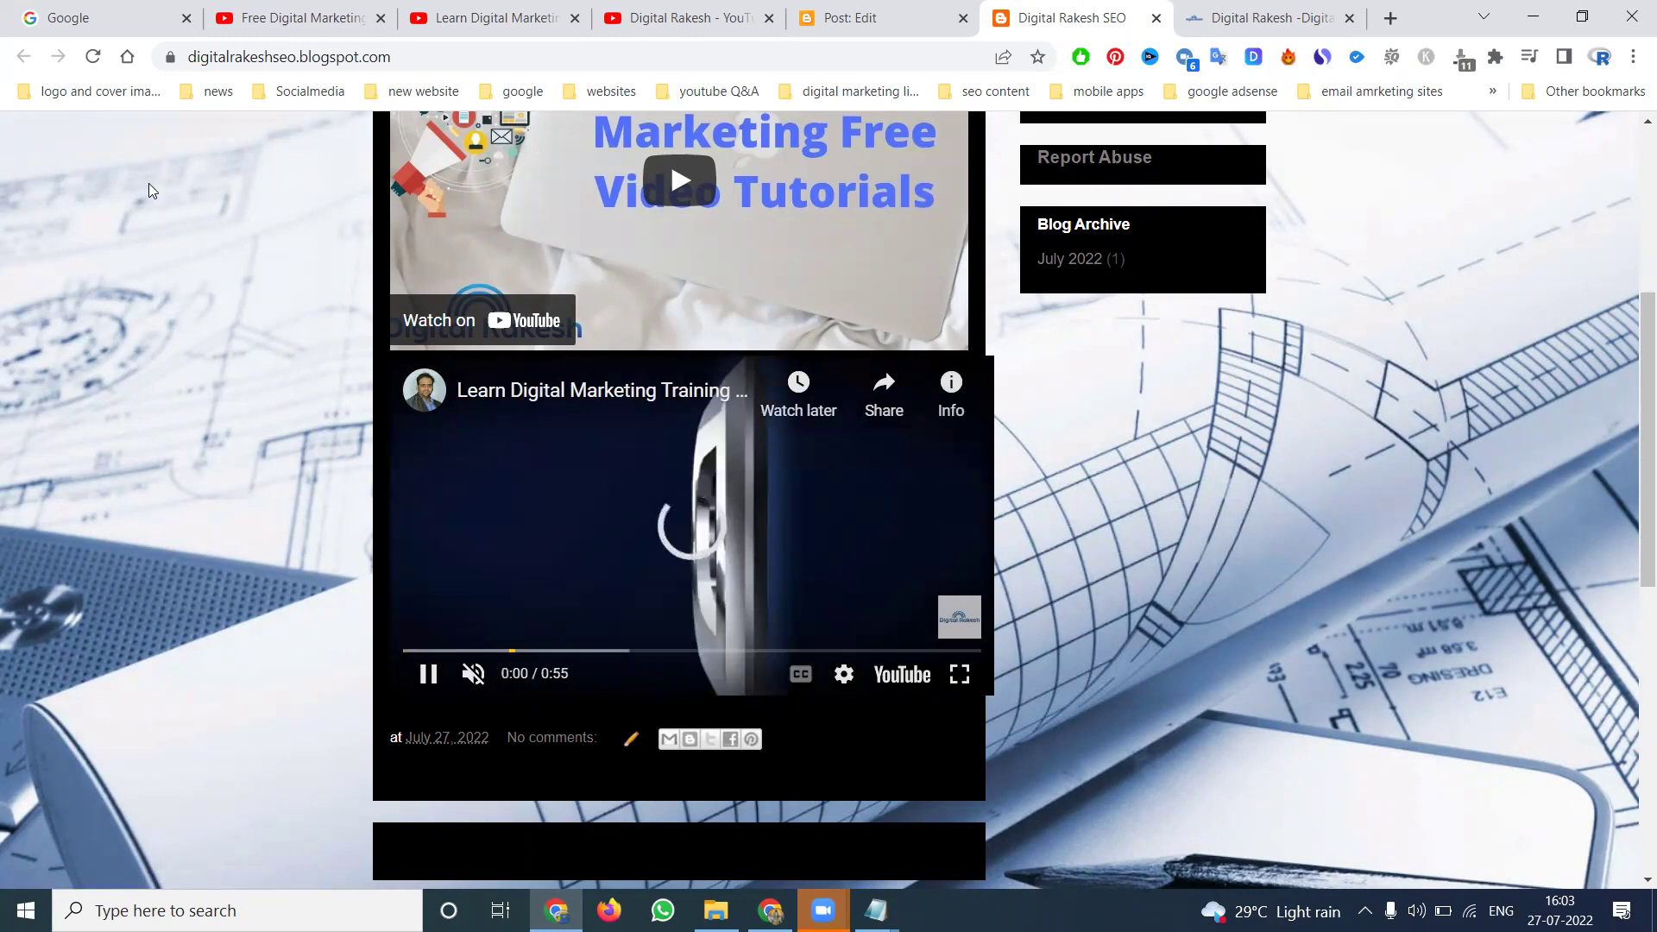
left_click(99, 53)
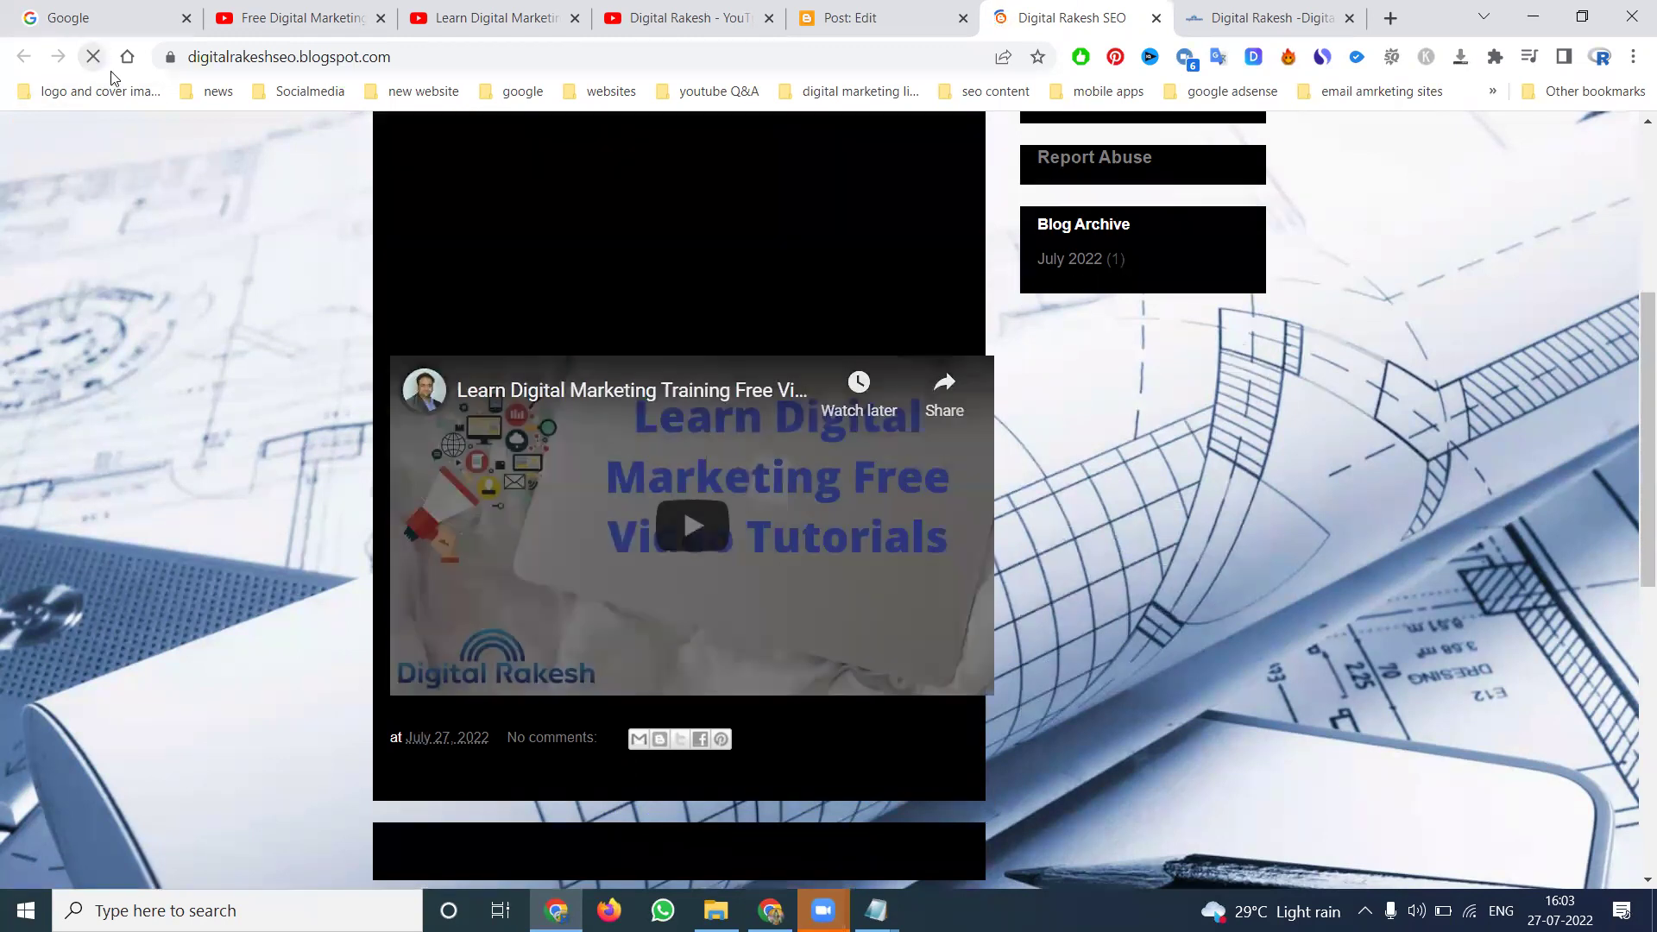
left_click(693, 526)
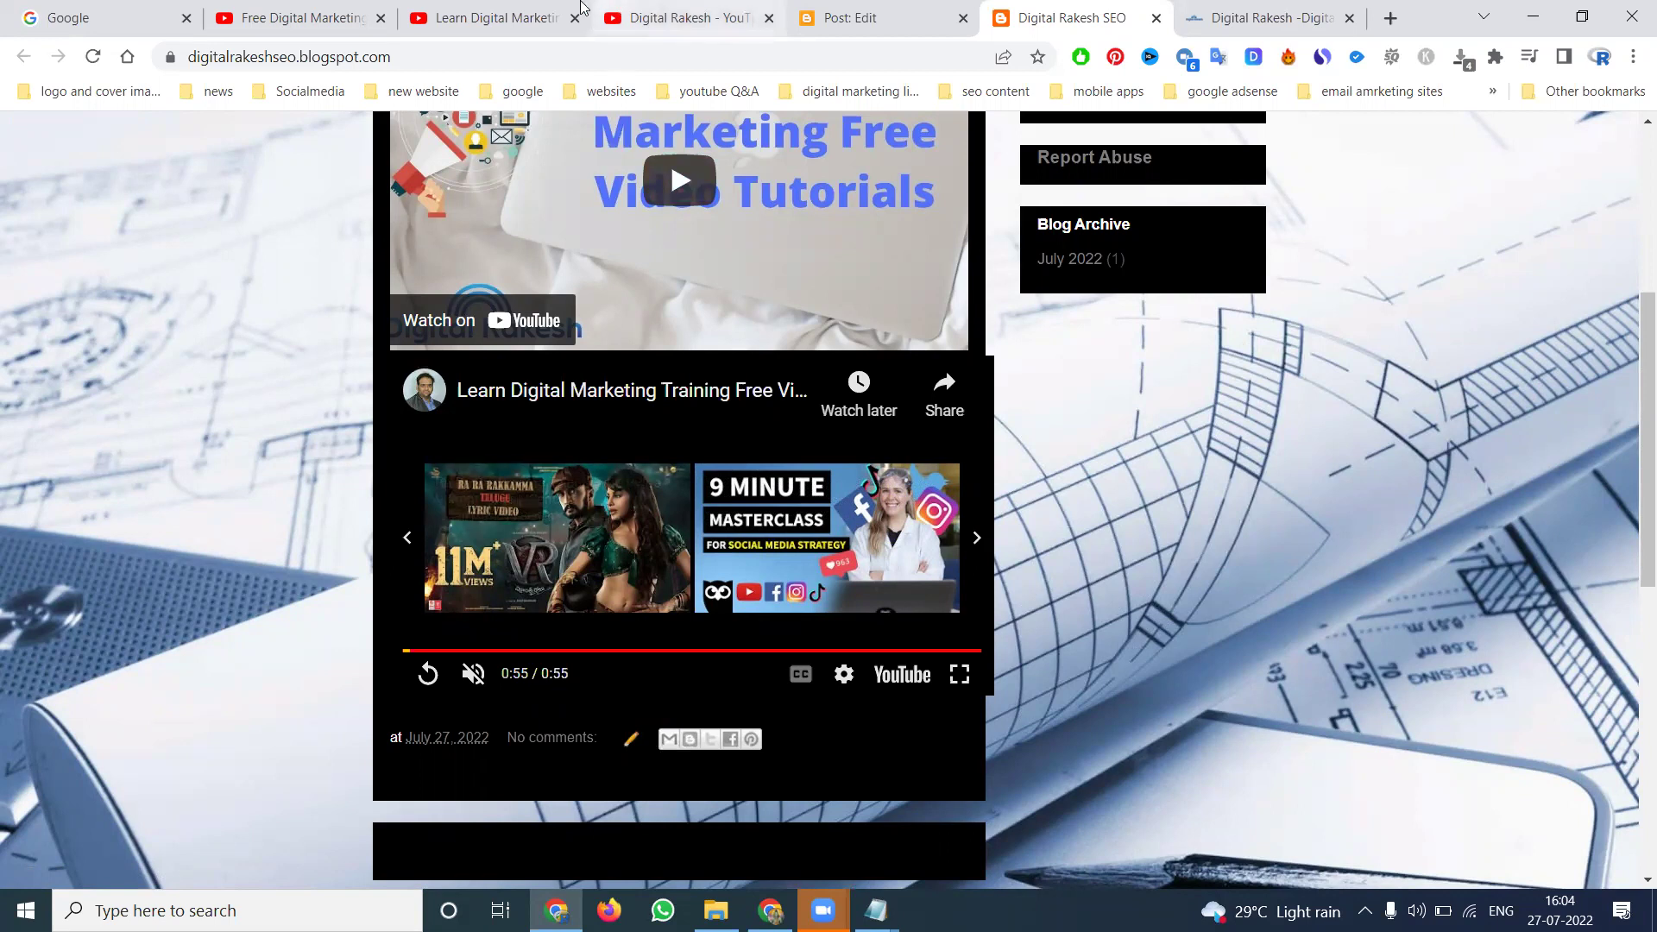
Step: Turn off player controls in the video's YouTube embed options and copy the new embed code
left_click(497, 18)
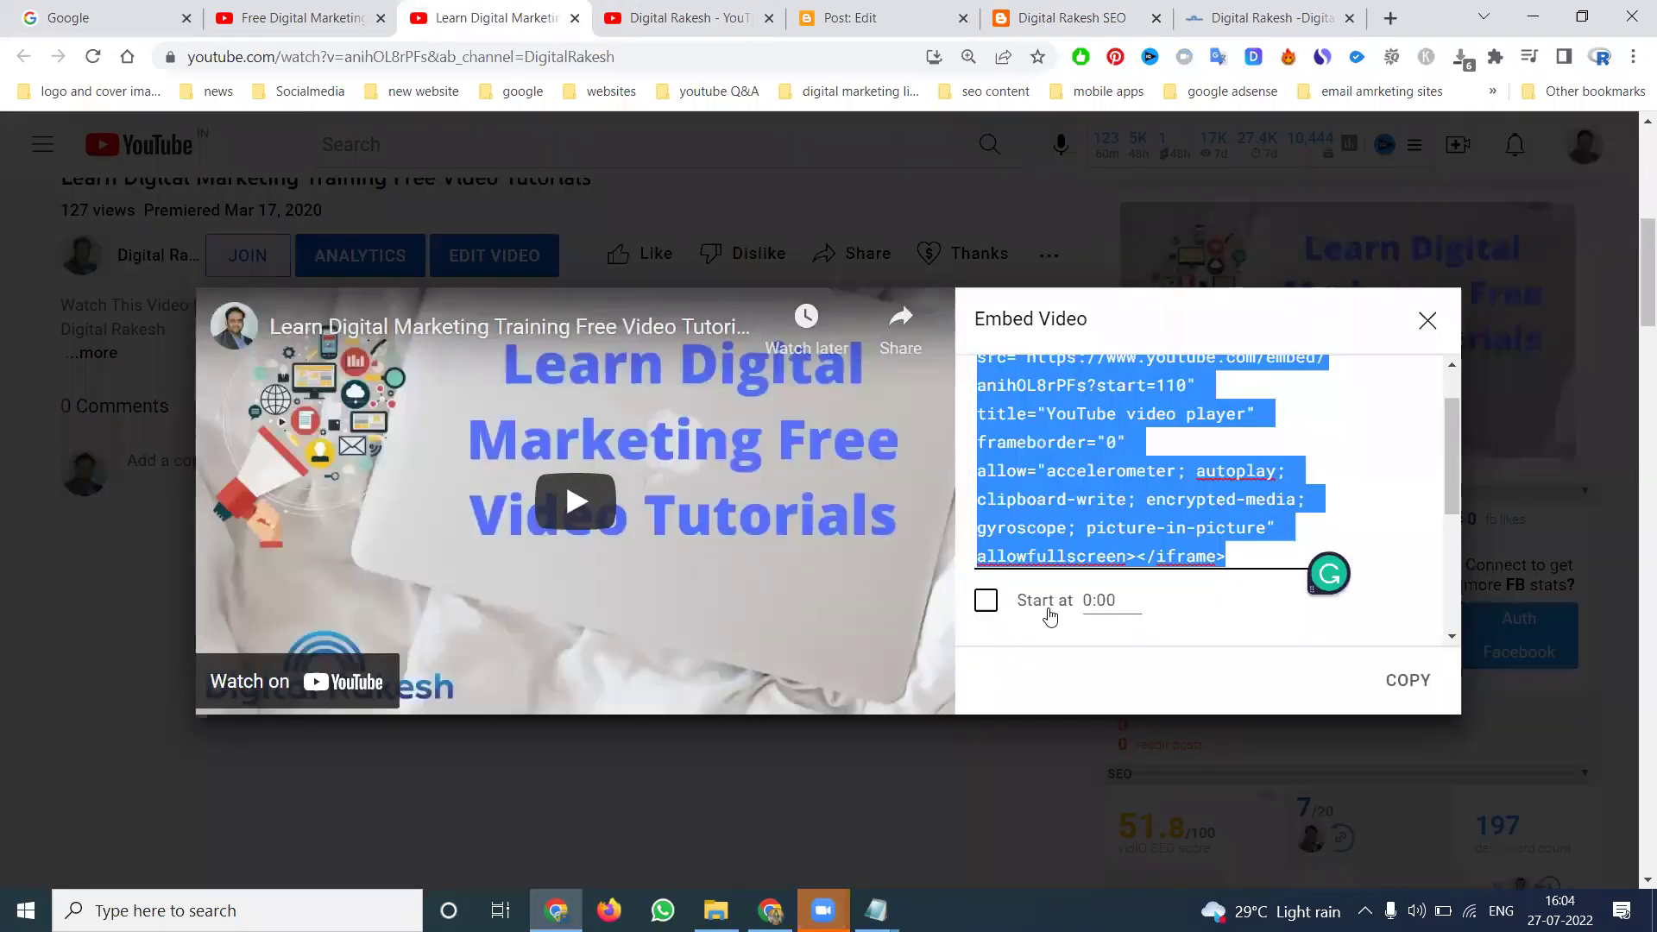
scroll(1053, 615, "down", 5)
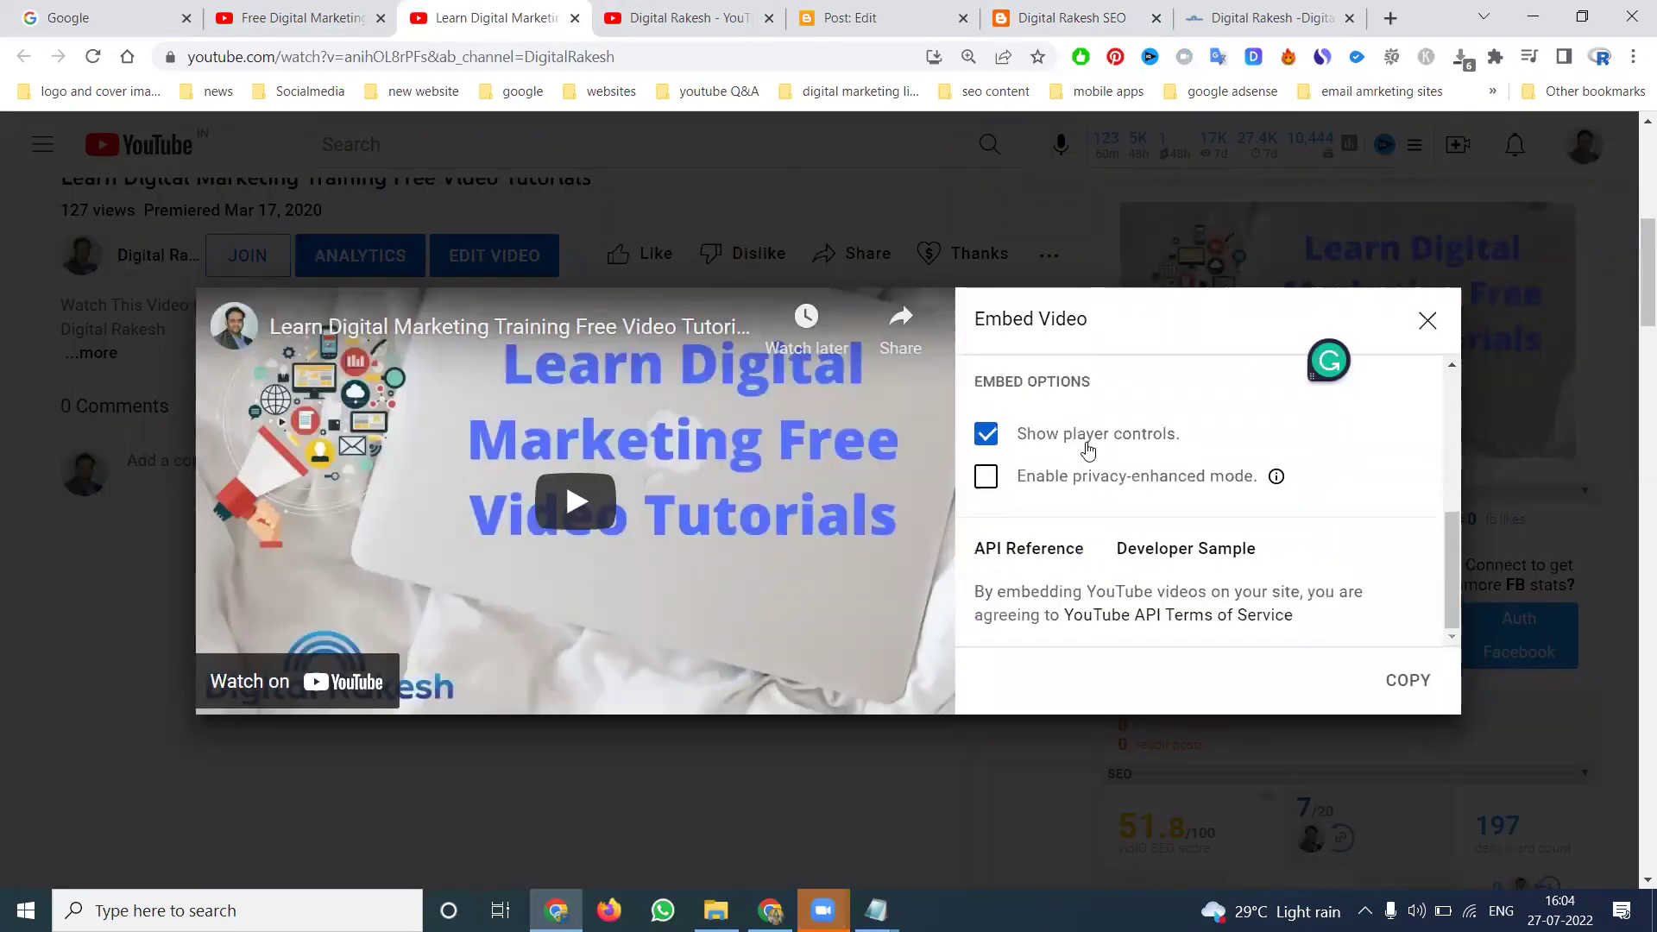
scroll(1189, 528, "up", 2)
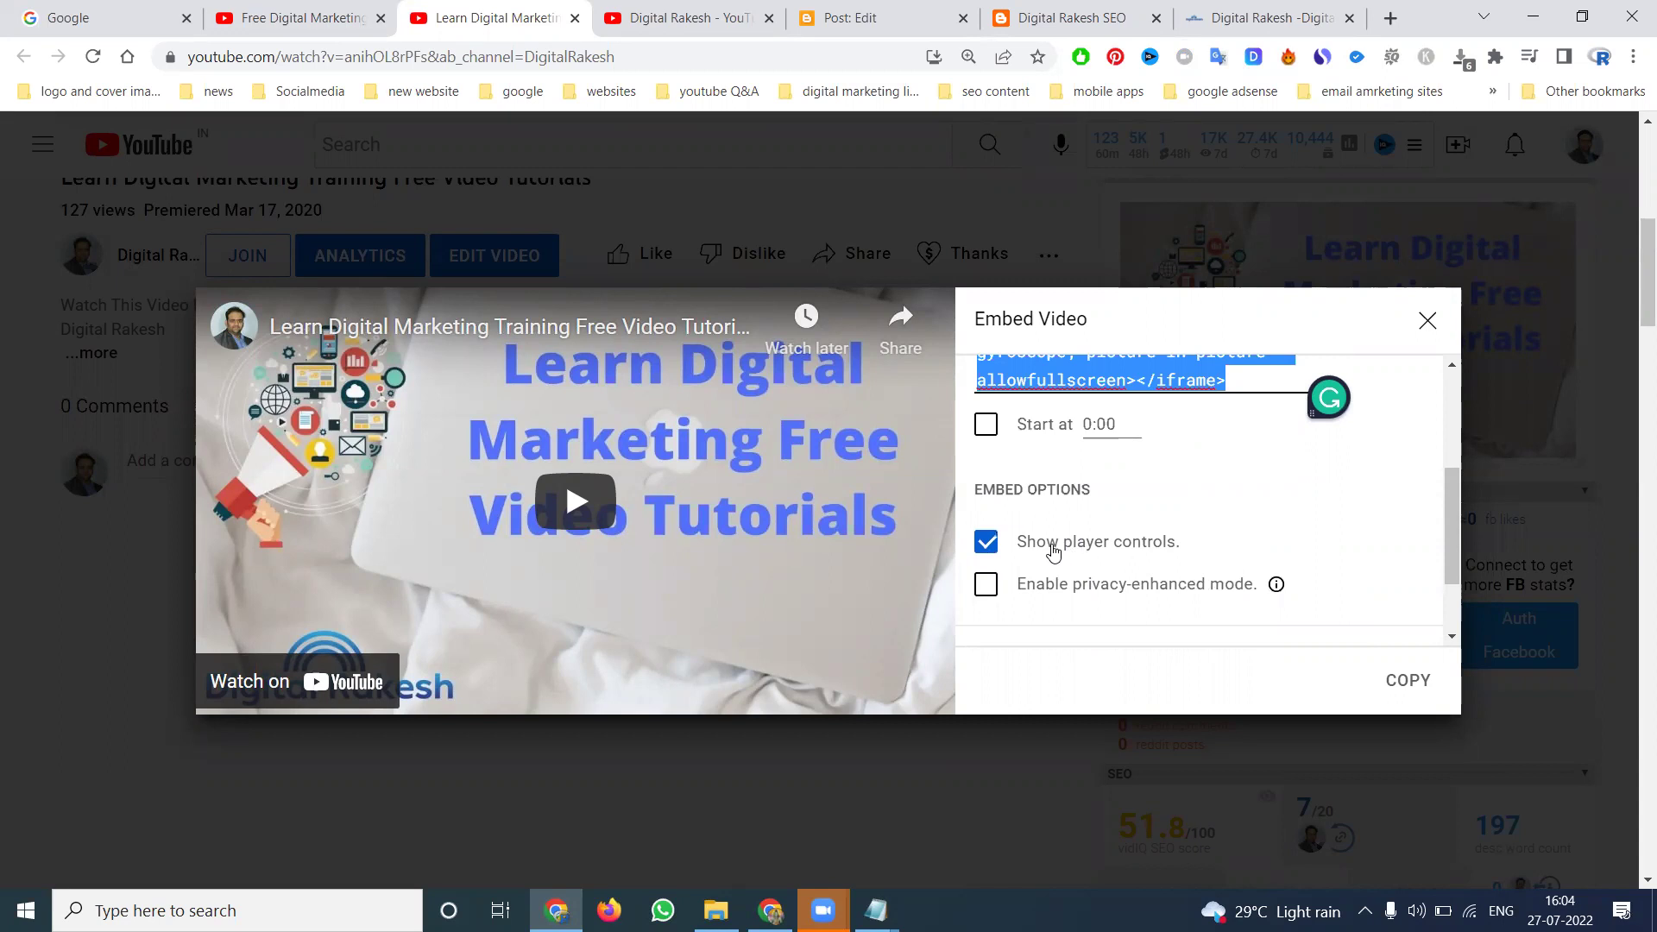
left_click(985, 544)
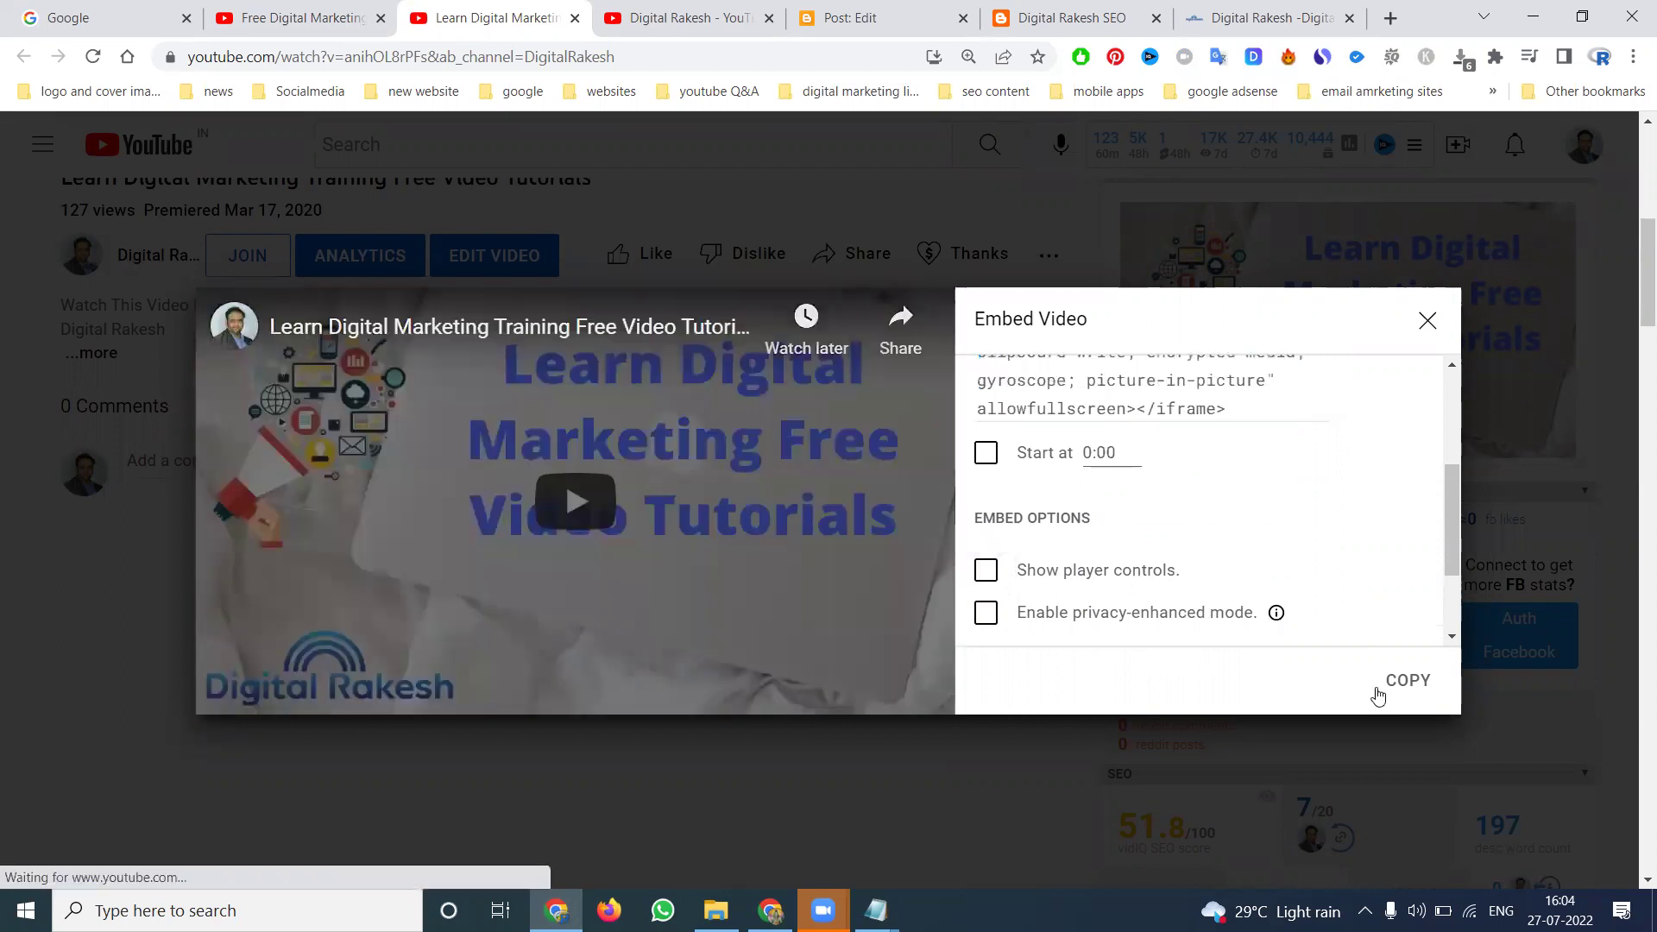
left_click(1402, 688)
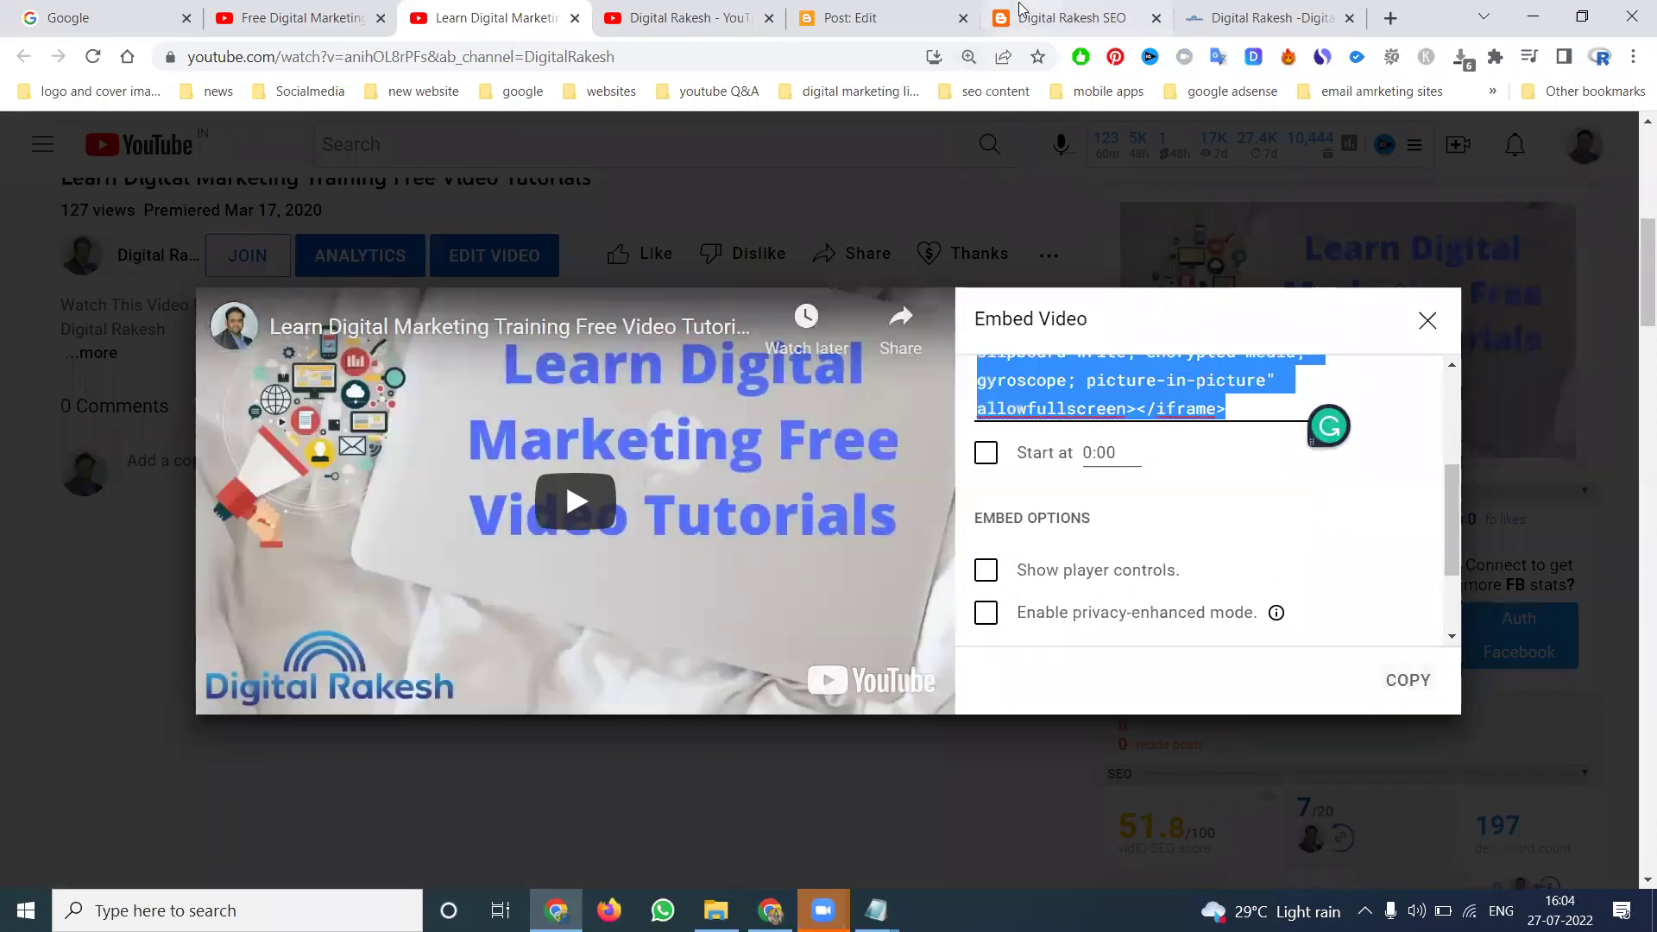
Step: Replace both iframes in the post's HTML with the copied code containing controls=0 and update the post
left_click(880, 17)
left_click_drag(729, 473, 49, 402)
key("ctrl+v")
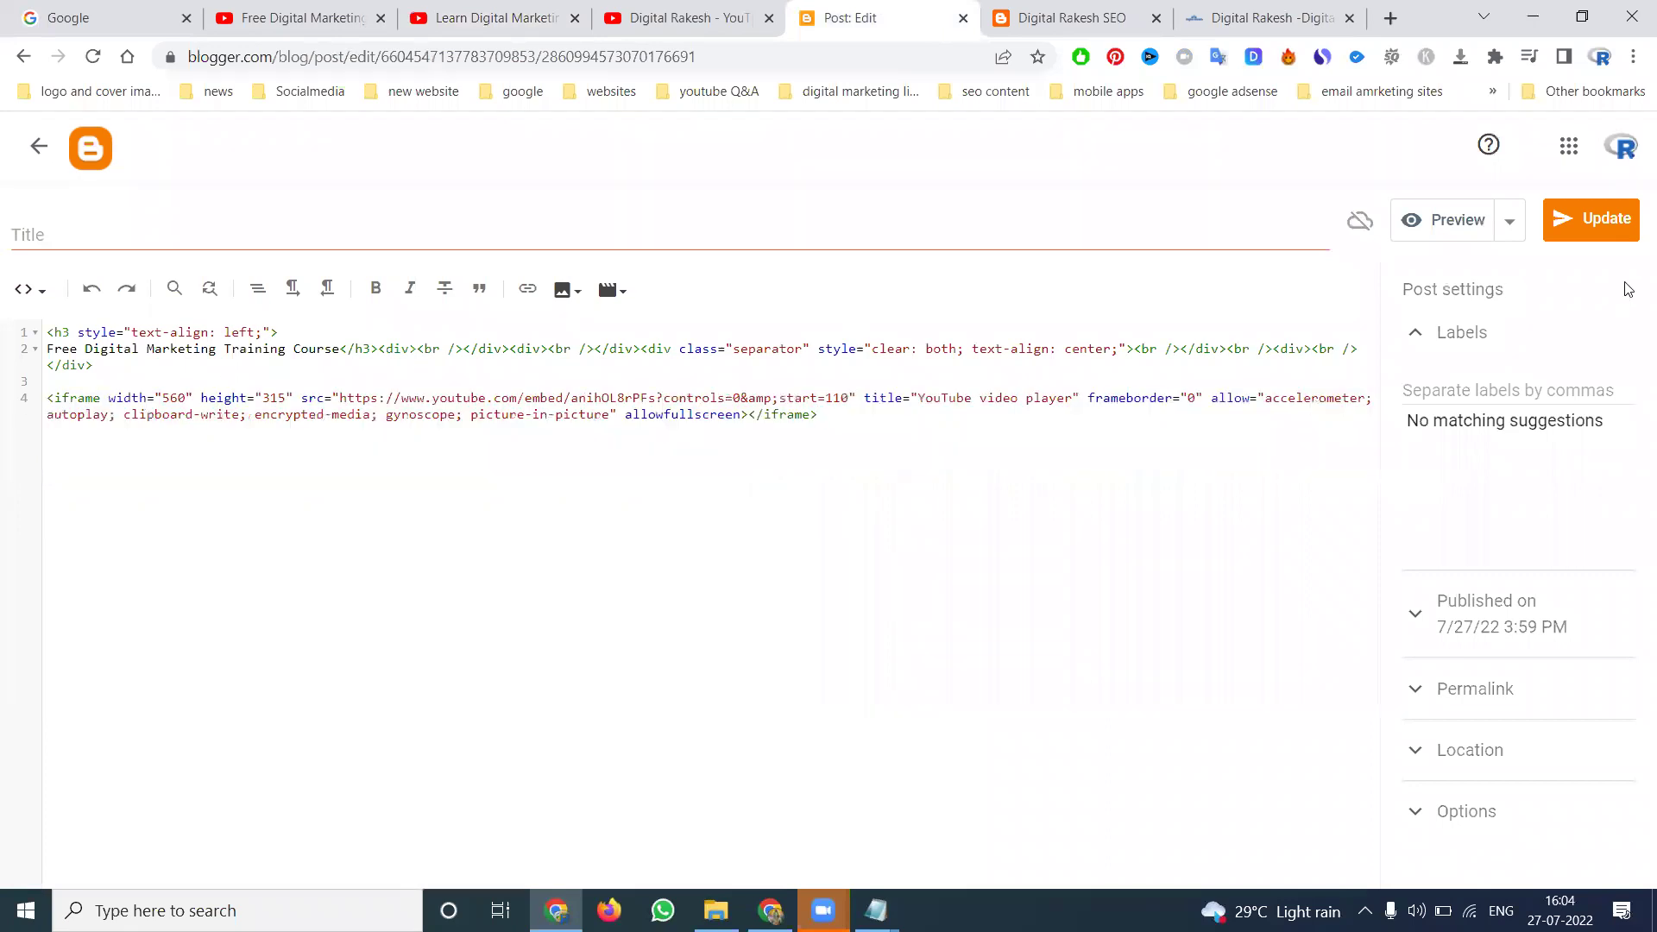
left_click(1588, 223)
Step: Reload the live blog, play the video without player controls, and browse the suggested videos at its end
left_click(1071, 18)
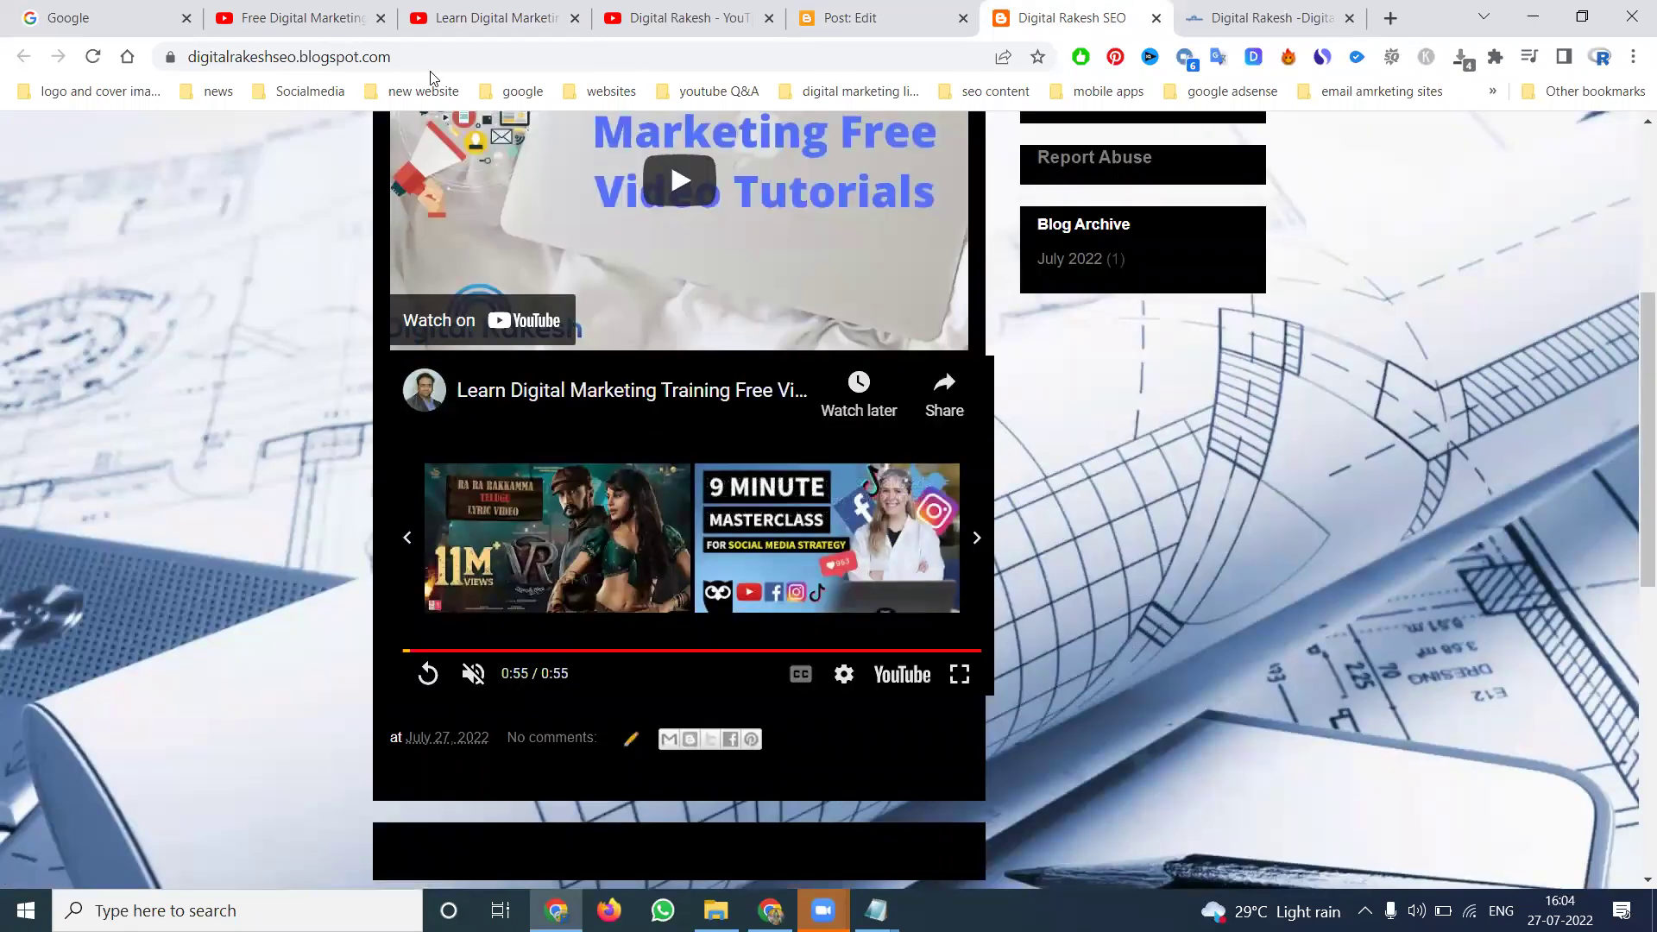
left_click(93, 57)
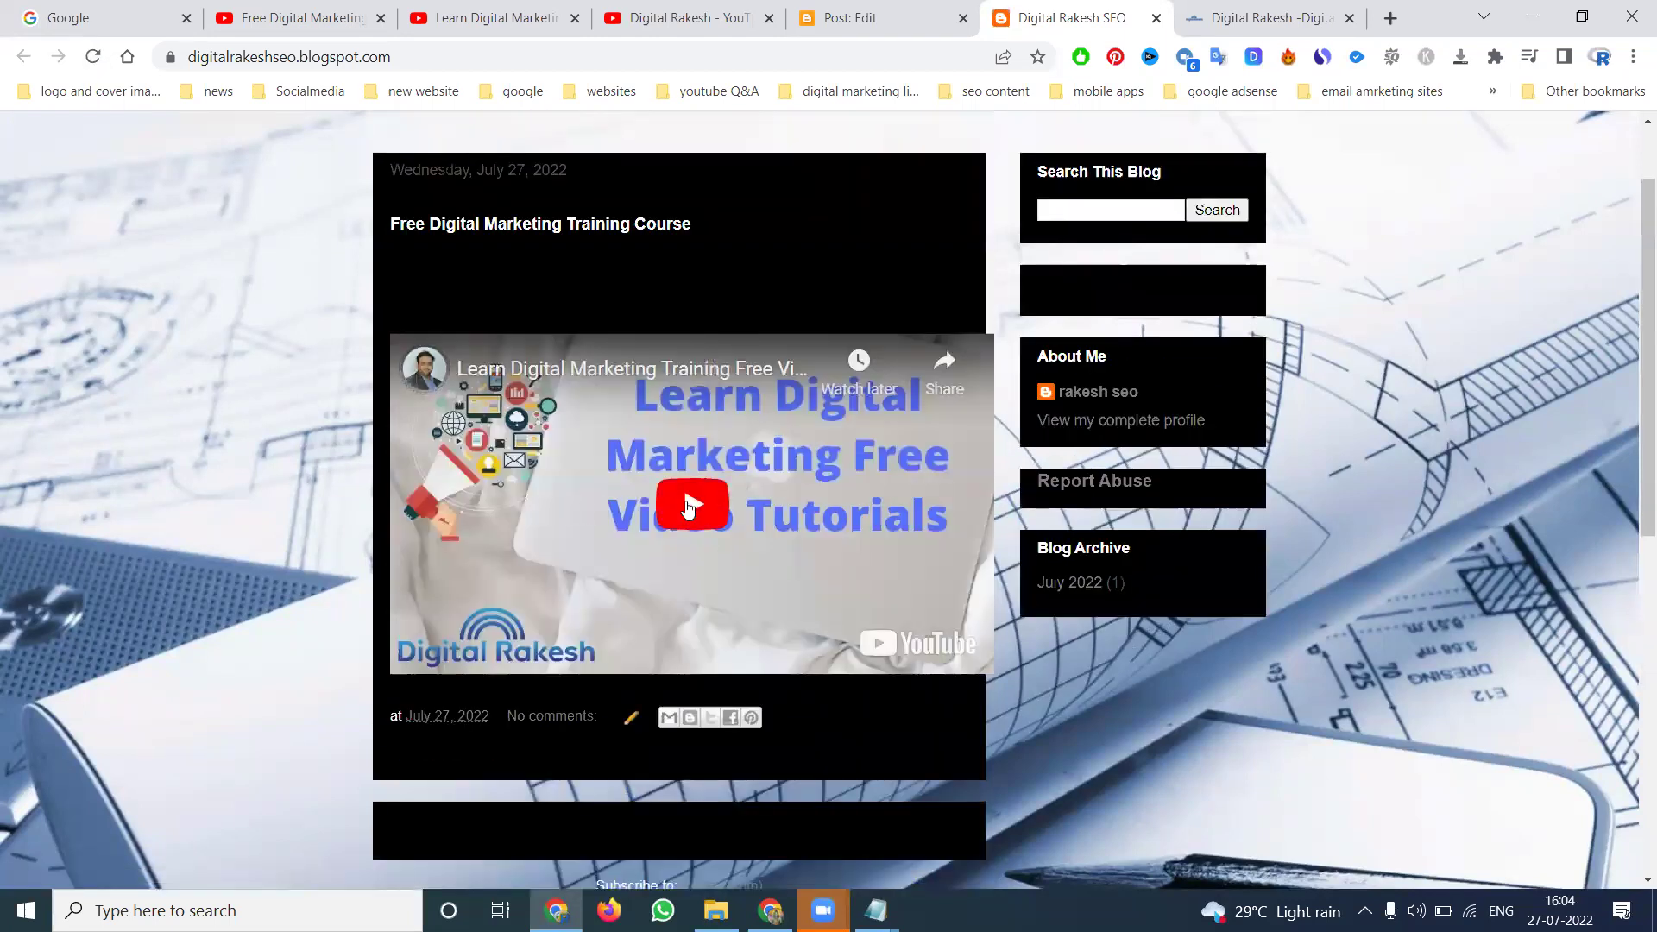
left_click(686, 501)
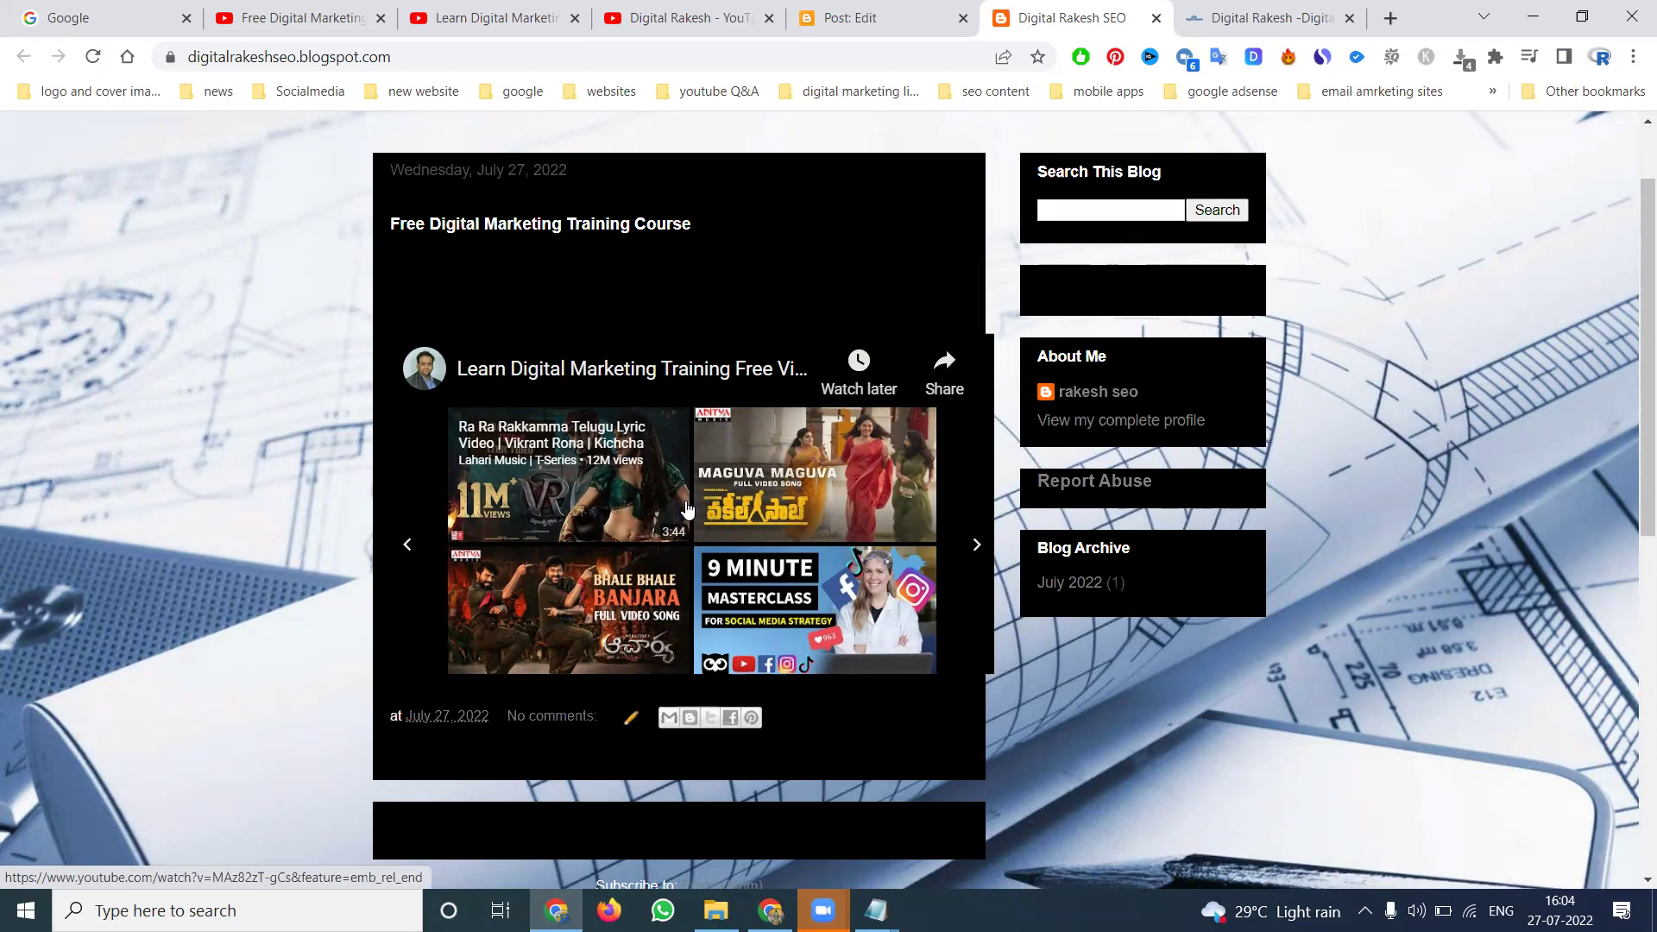
left_click(407, 544)
left_click(397, 607)
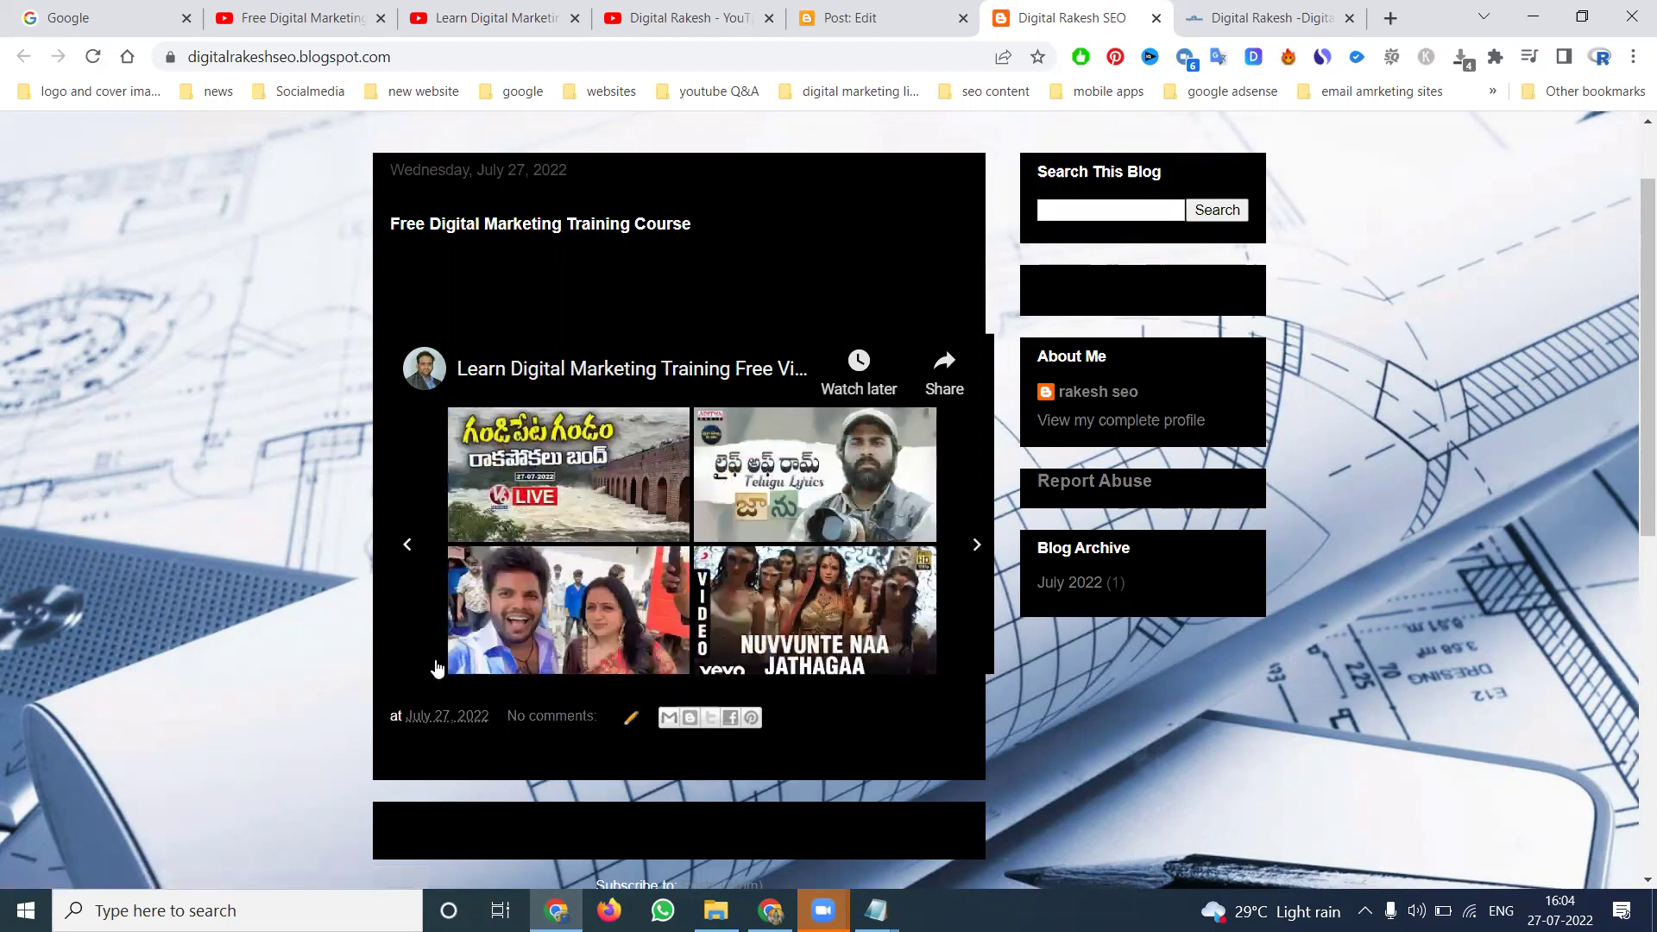
left_click(970, 637)
left_click(978, 547)
left_click(978, 546)
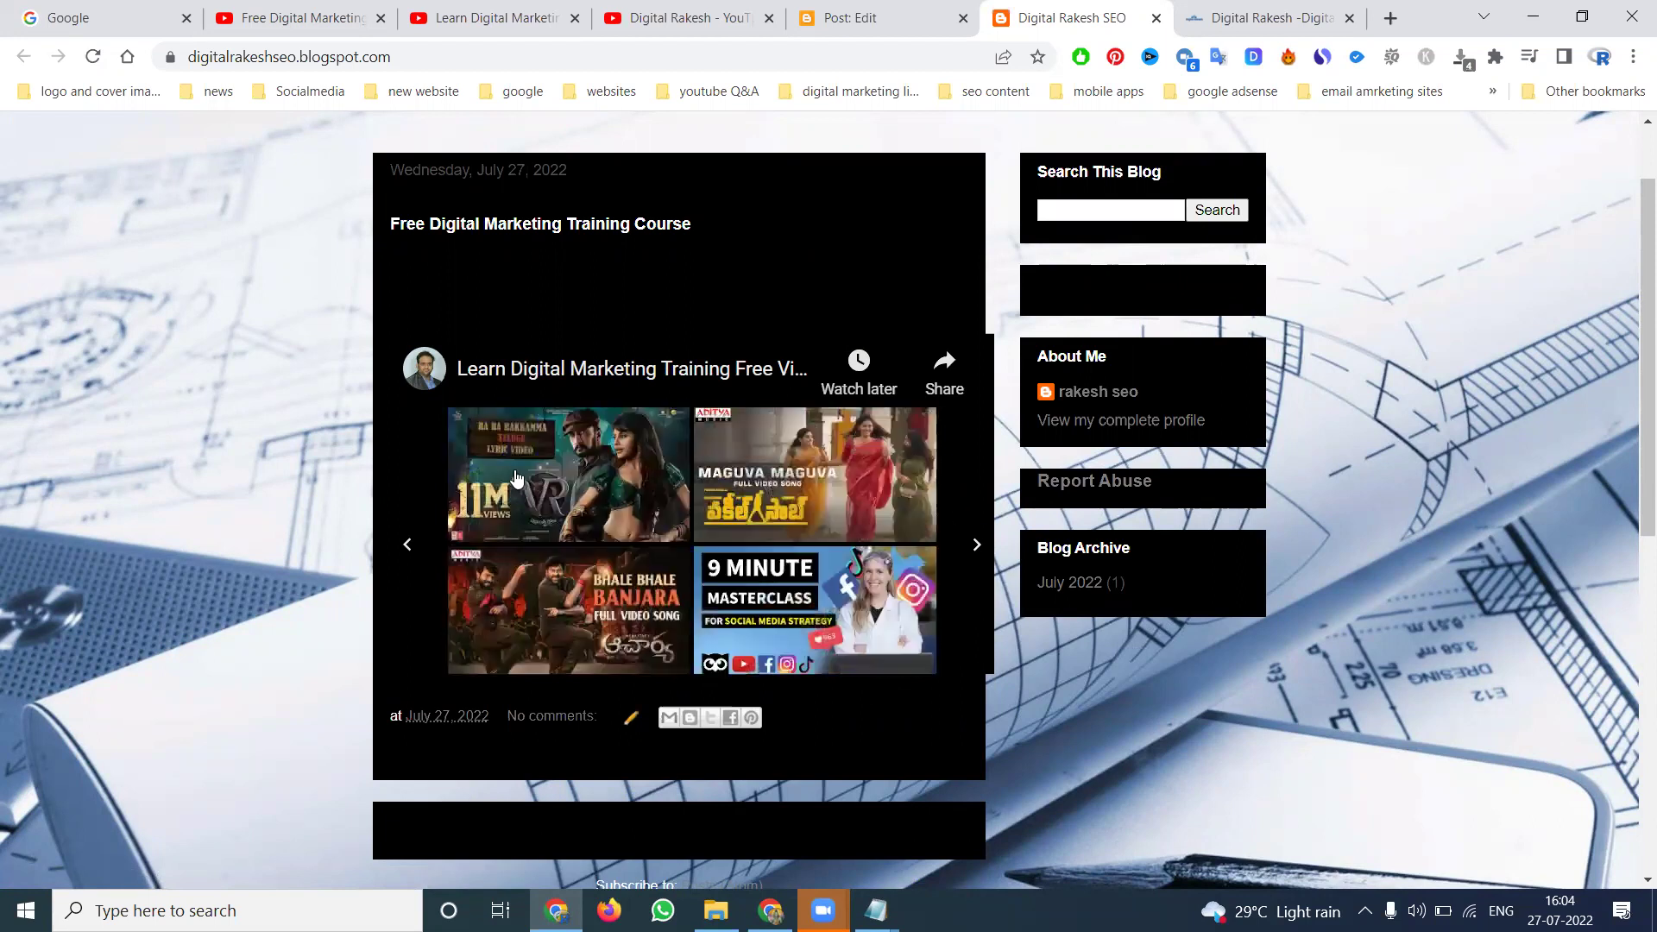
Step: Reload the live blog again and replay the embedded video to recheck it
left_click(93, 57)
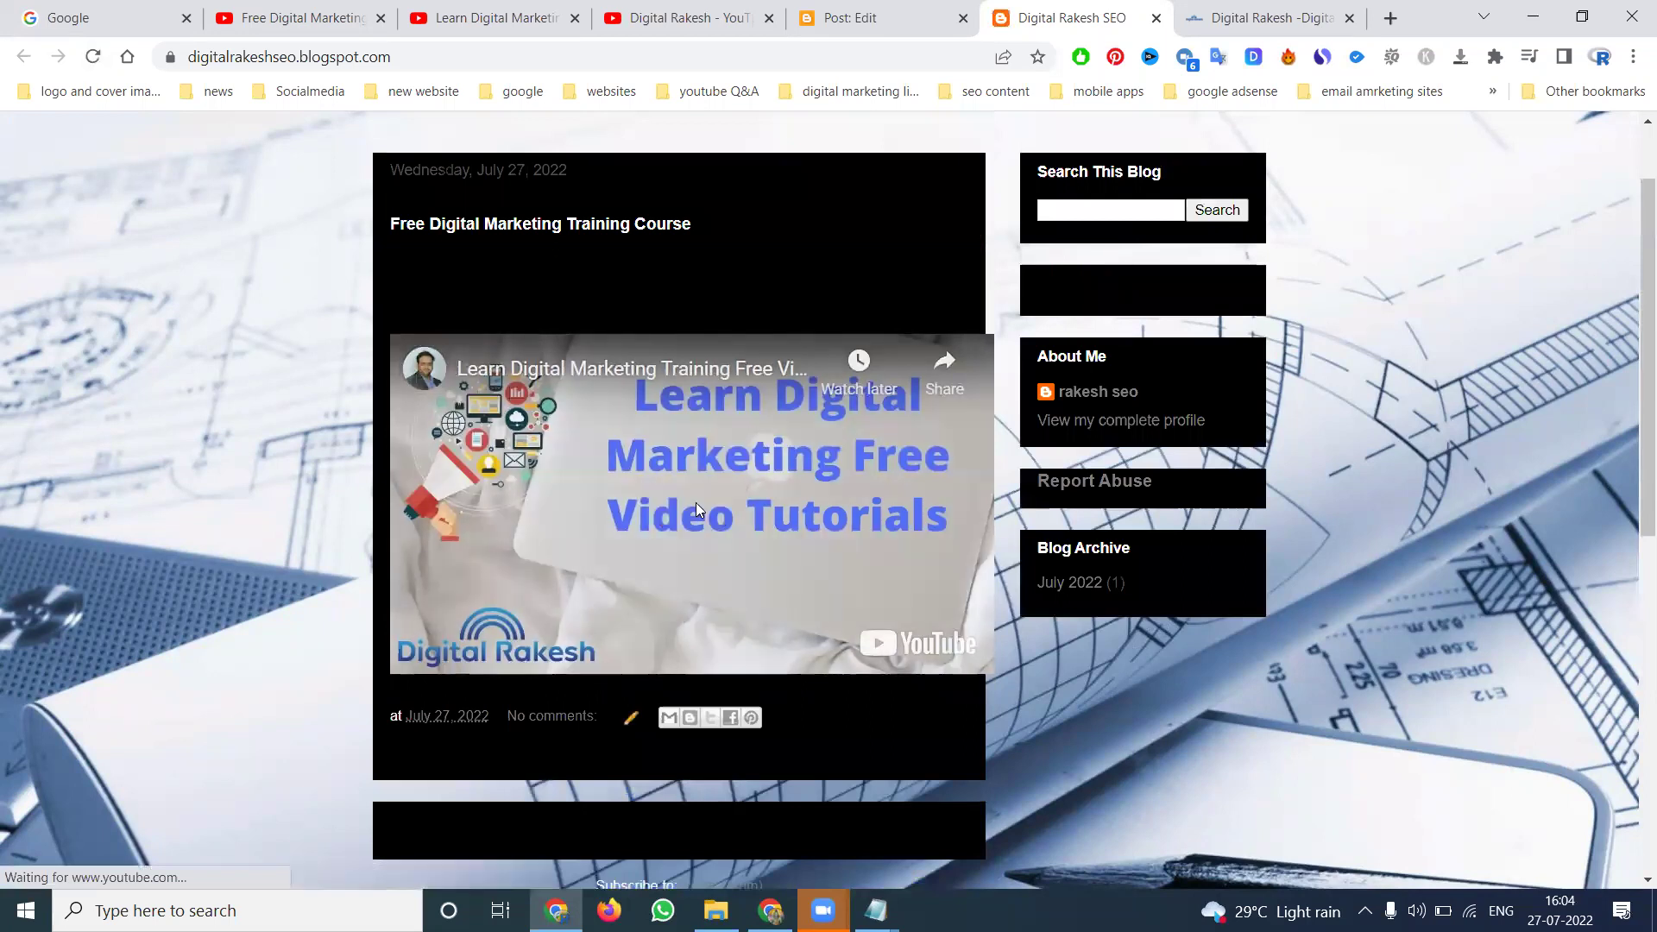
left_click(696, 502)
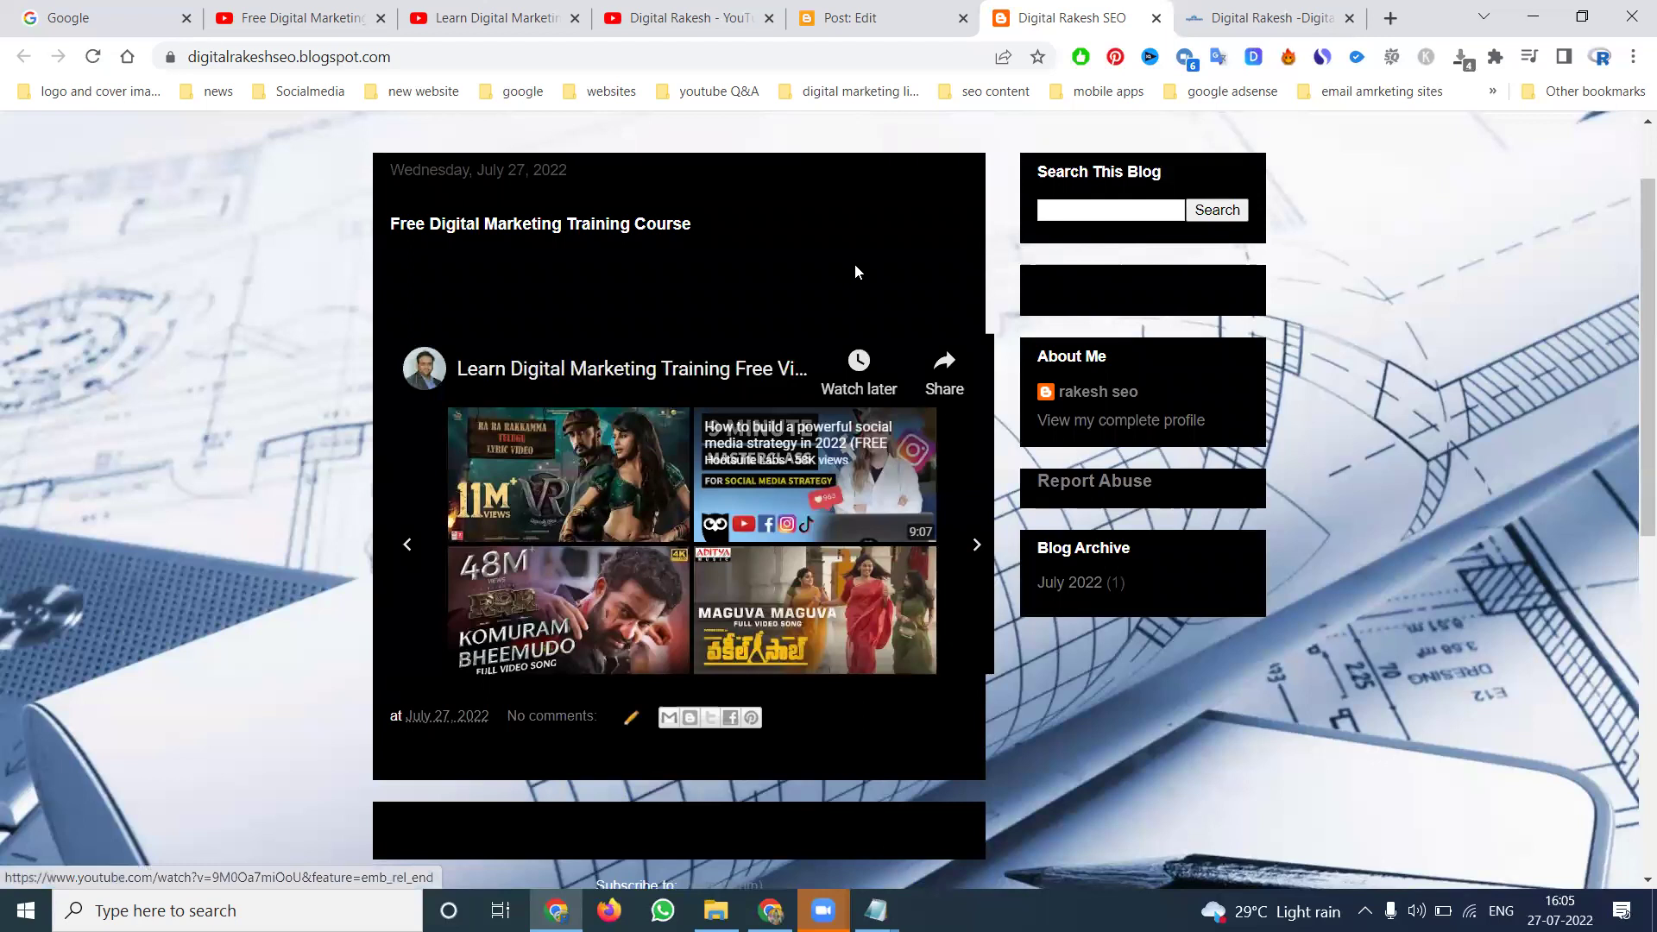
scroll(679, 318, "up", 1)
Step: Delete ;start=110 from the video's embed address in the post's HTML, update the post and return to the live blog
left_click(863, 18)
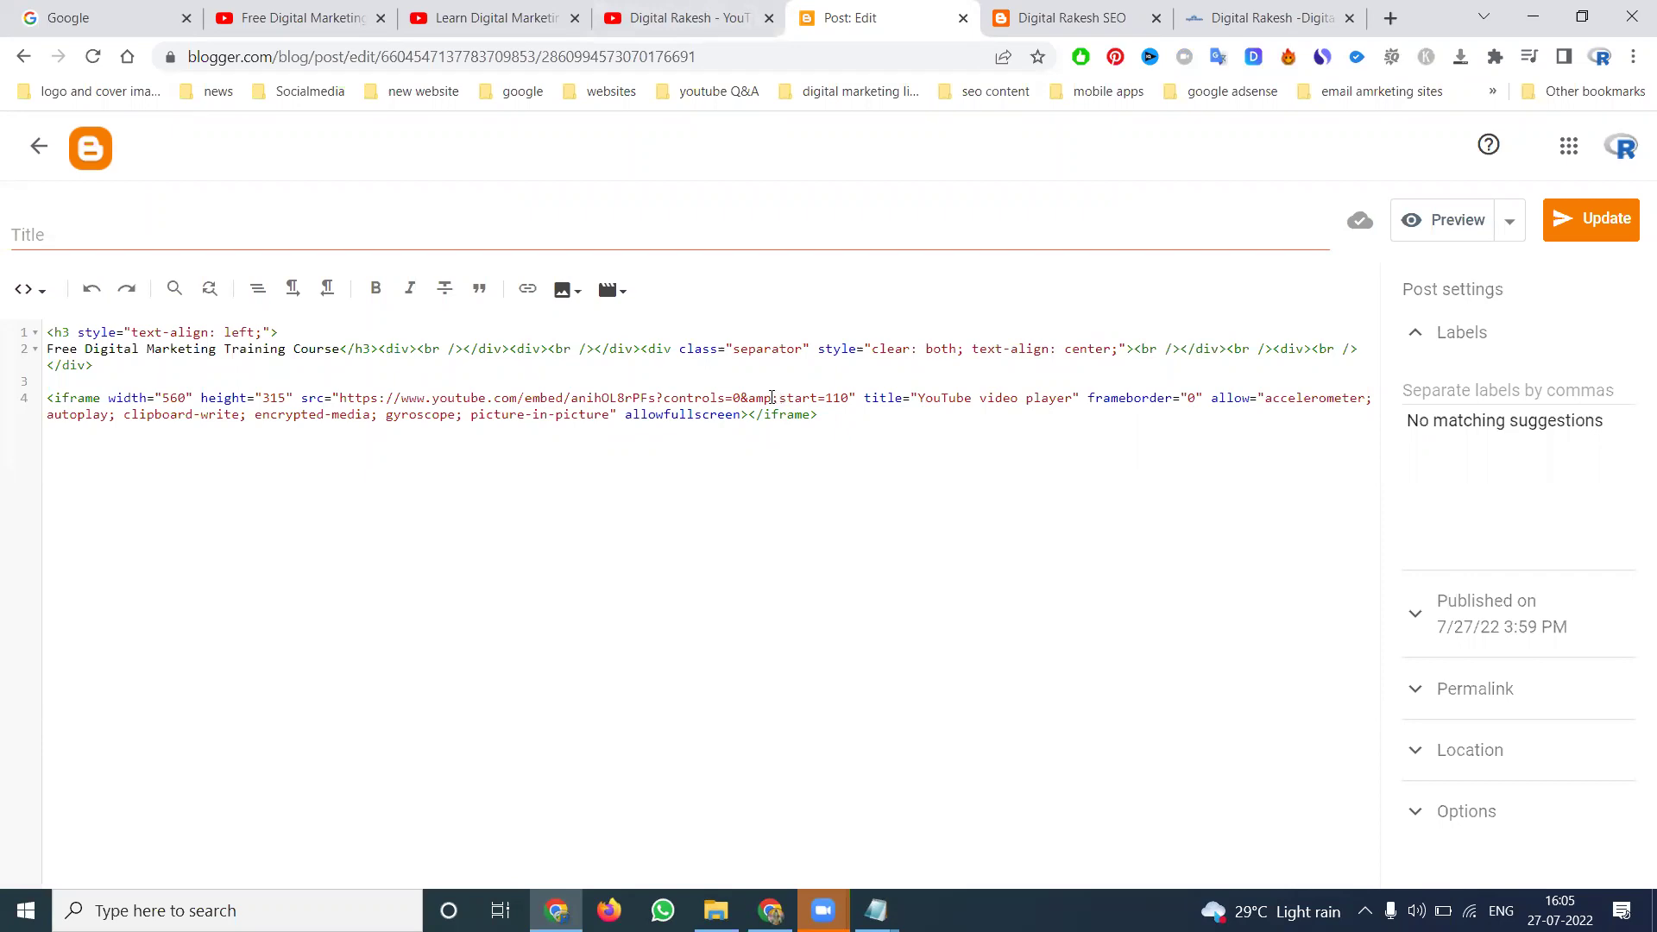
left_click_drag(772, 398, 842, 399)
key("BackSpace")
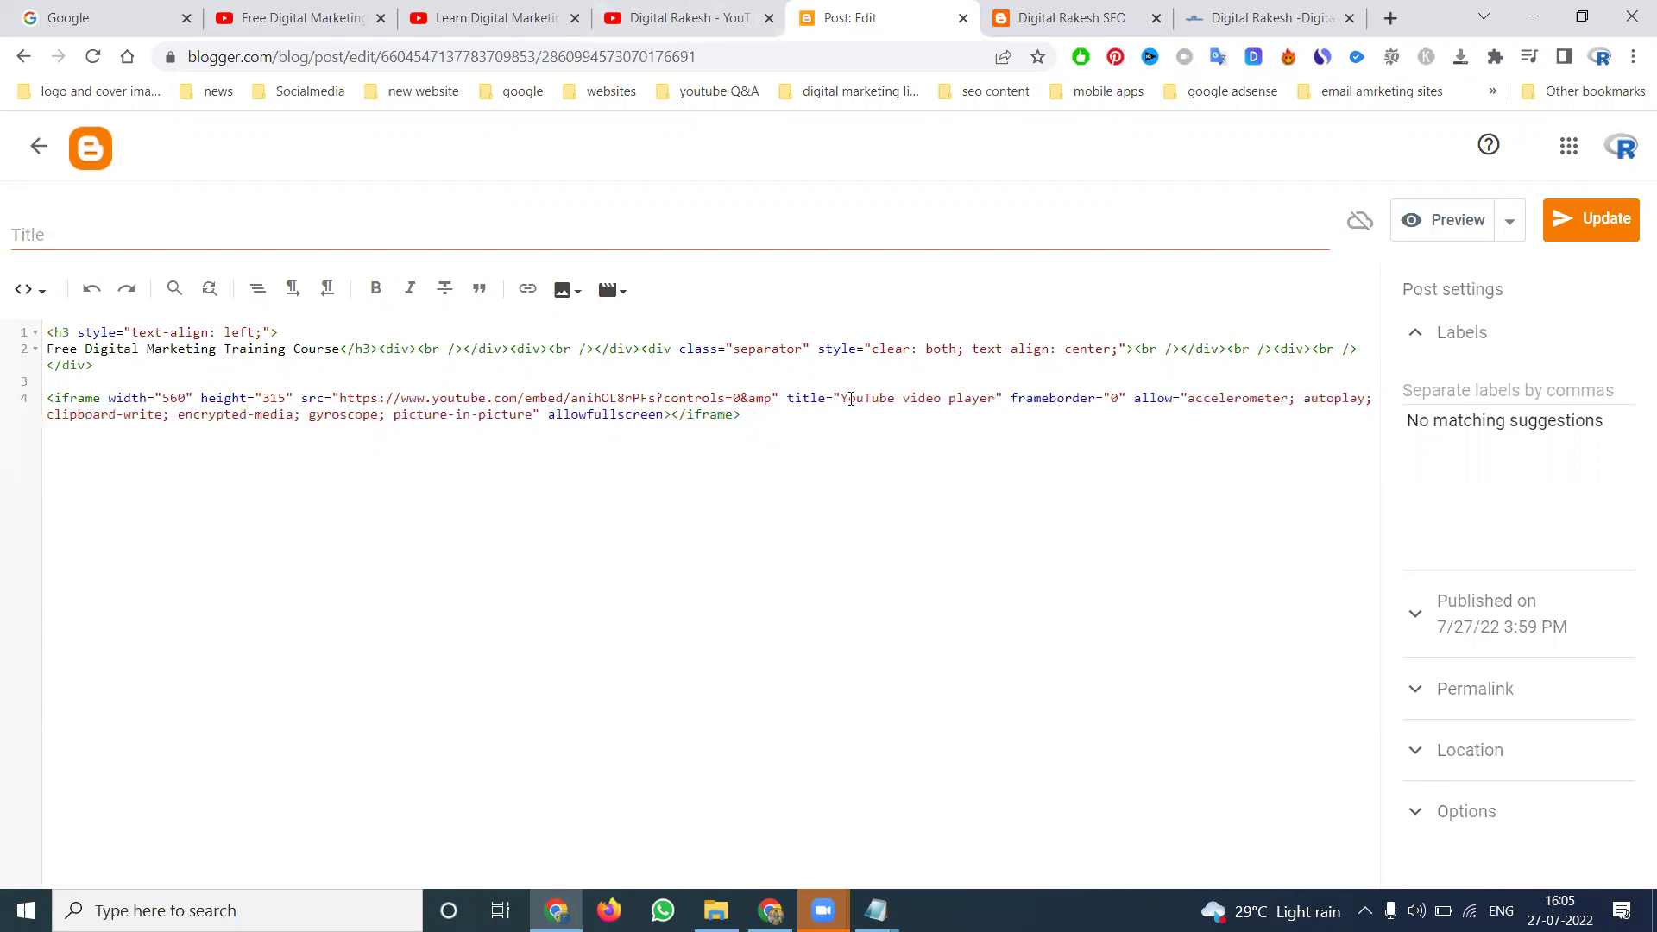
left_click(1592, 220)
left_click(1071, 17)
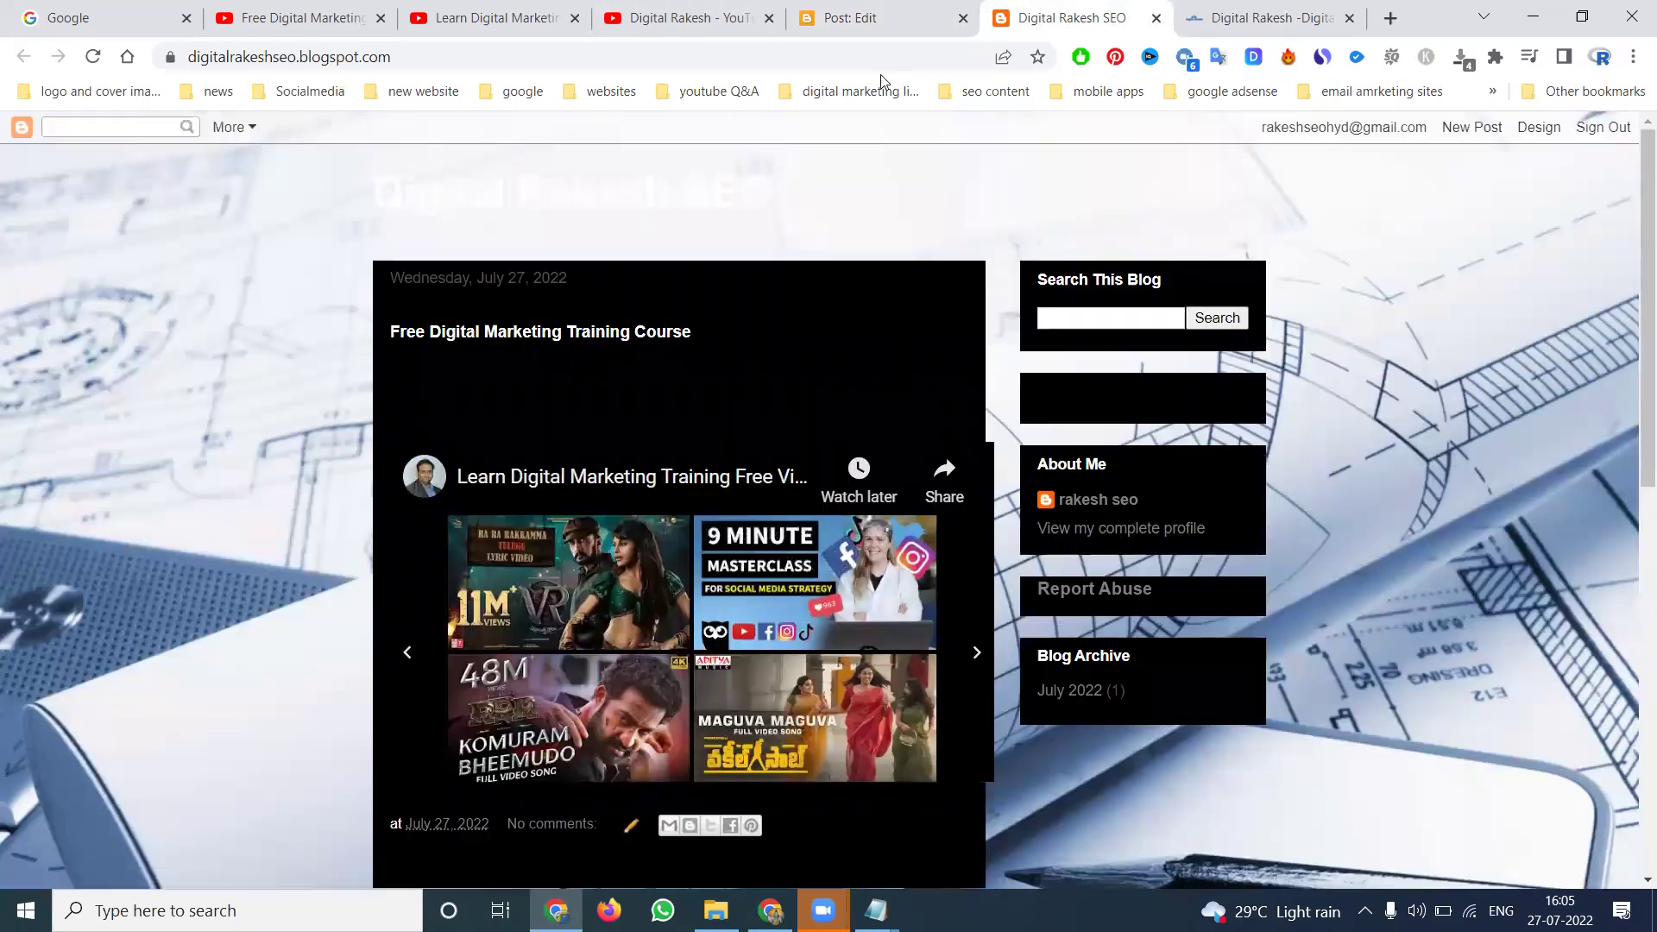
Step: Reload the live blog, play the embedded video in full screen and in the page, and pause it to check the suggested videos
left_click(80, 58)
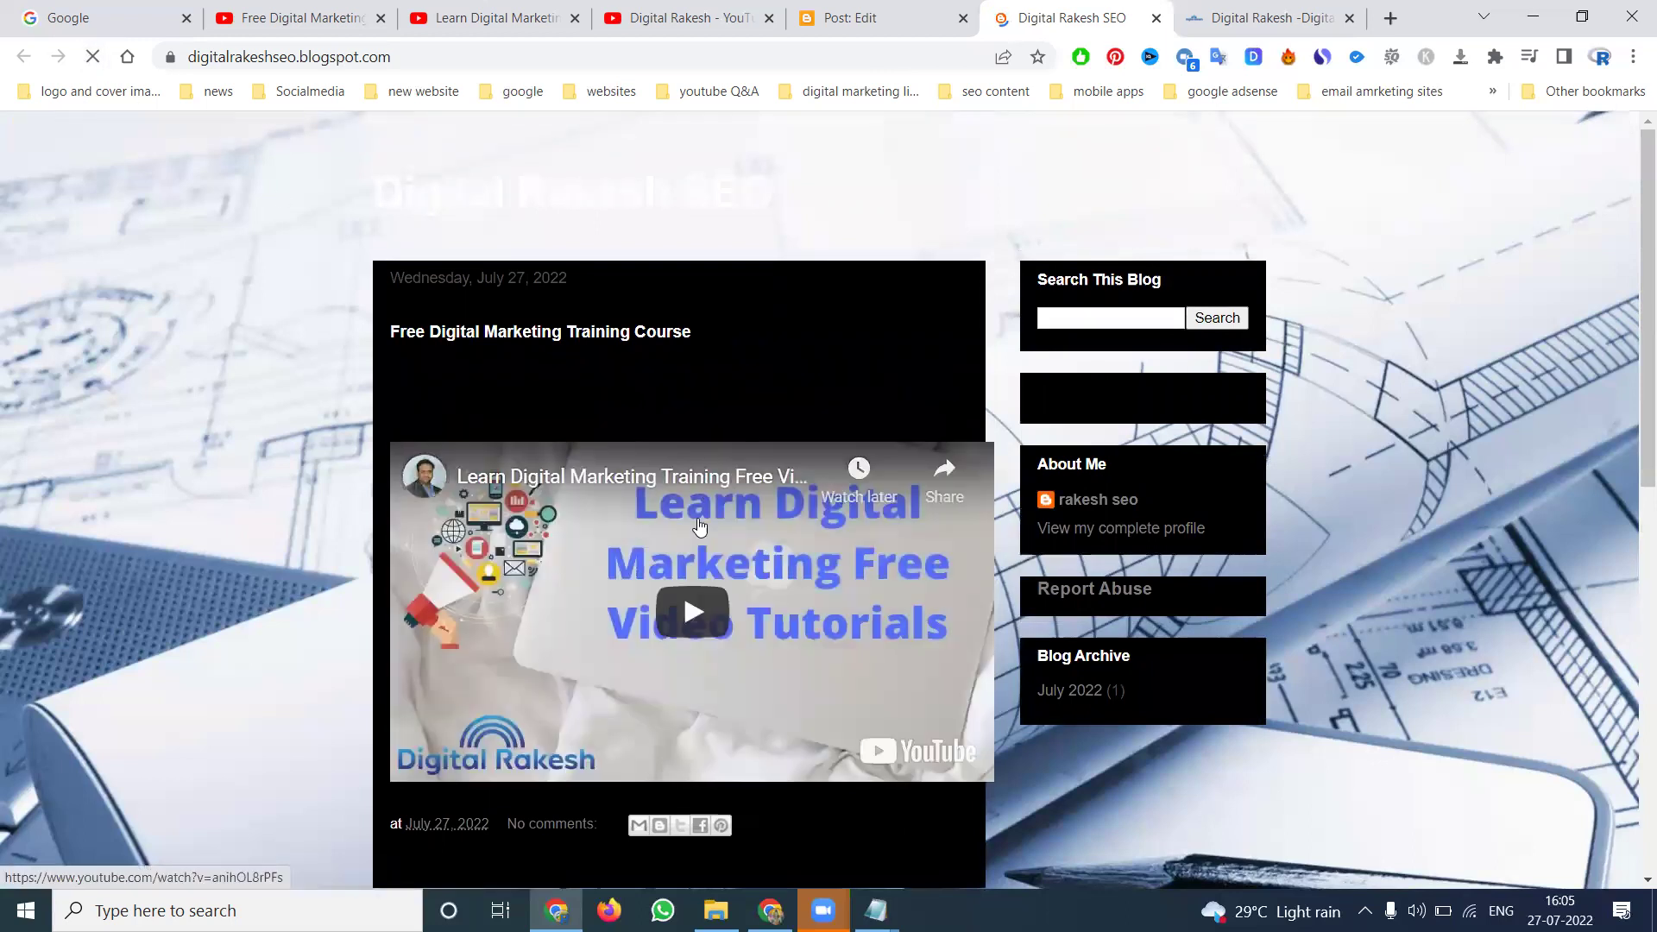
double_click(696, 562)
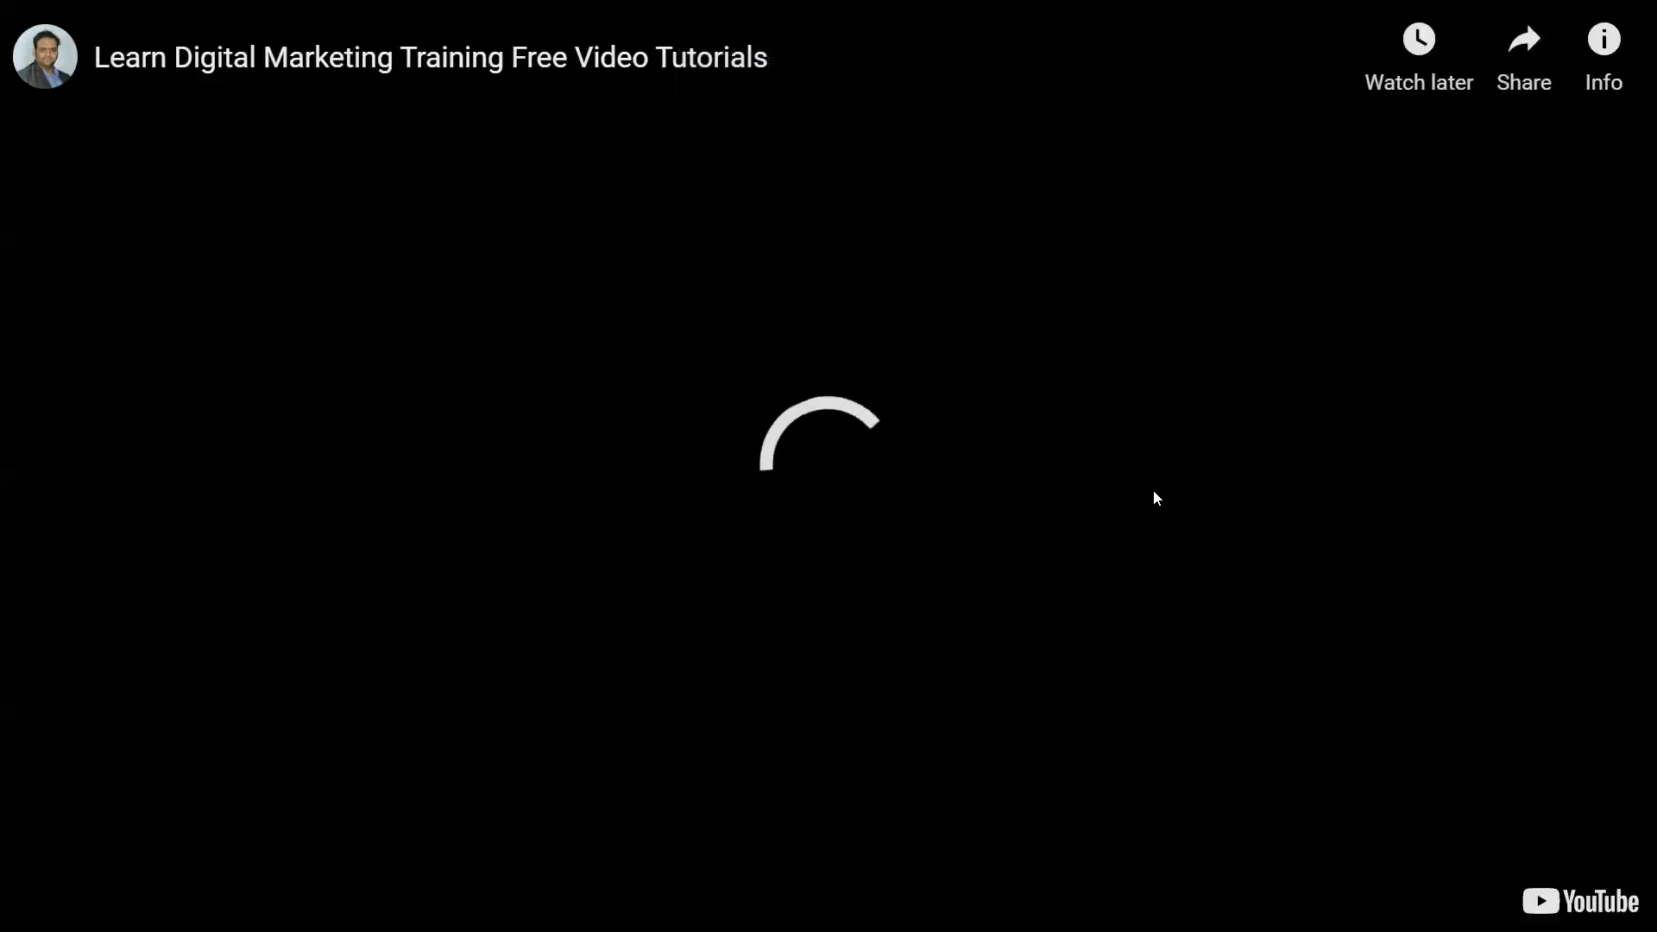
key("Escape")
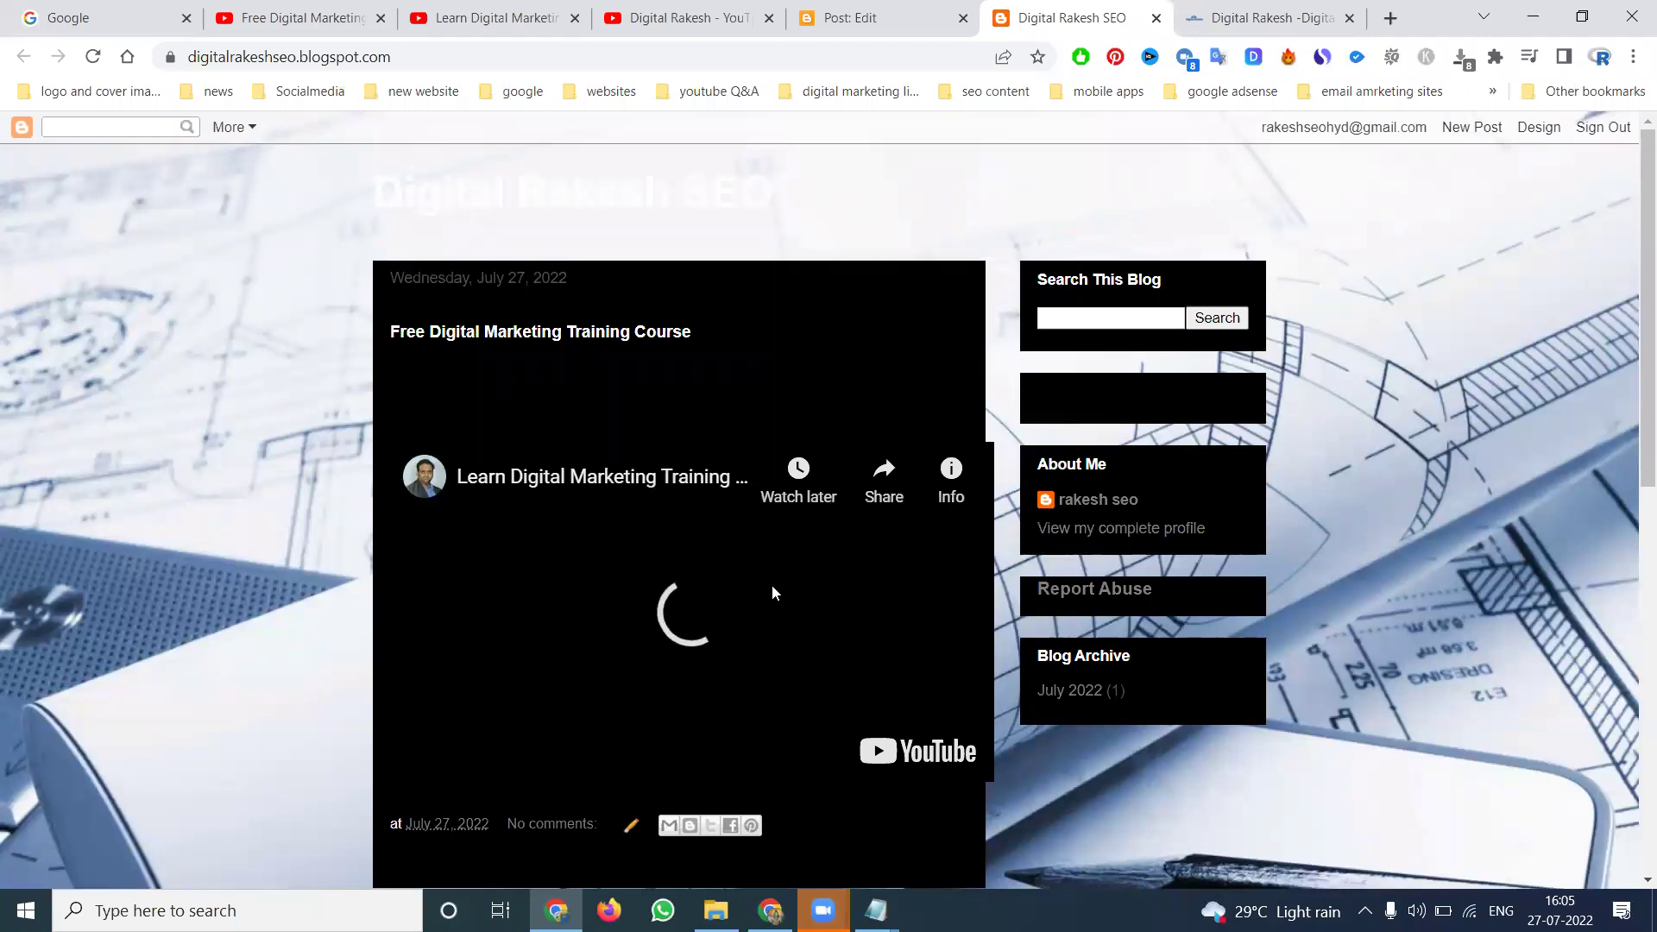
left_click(772, 586)
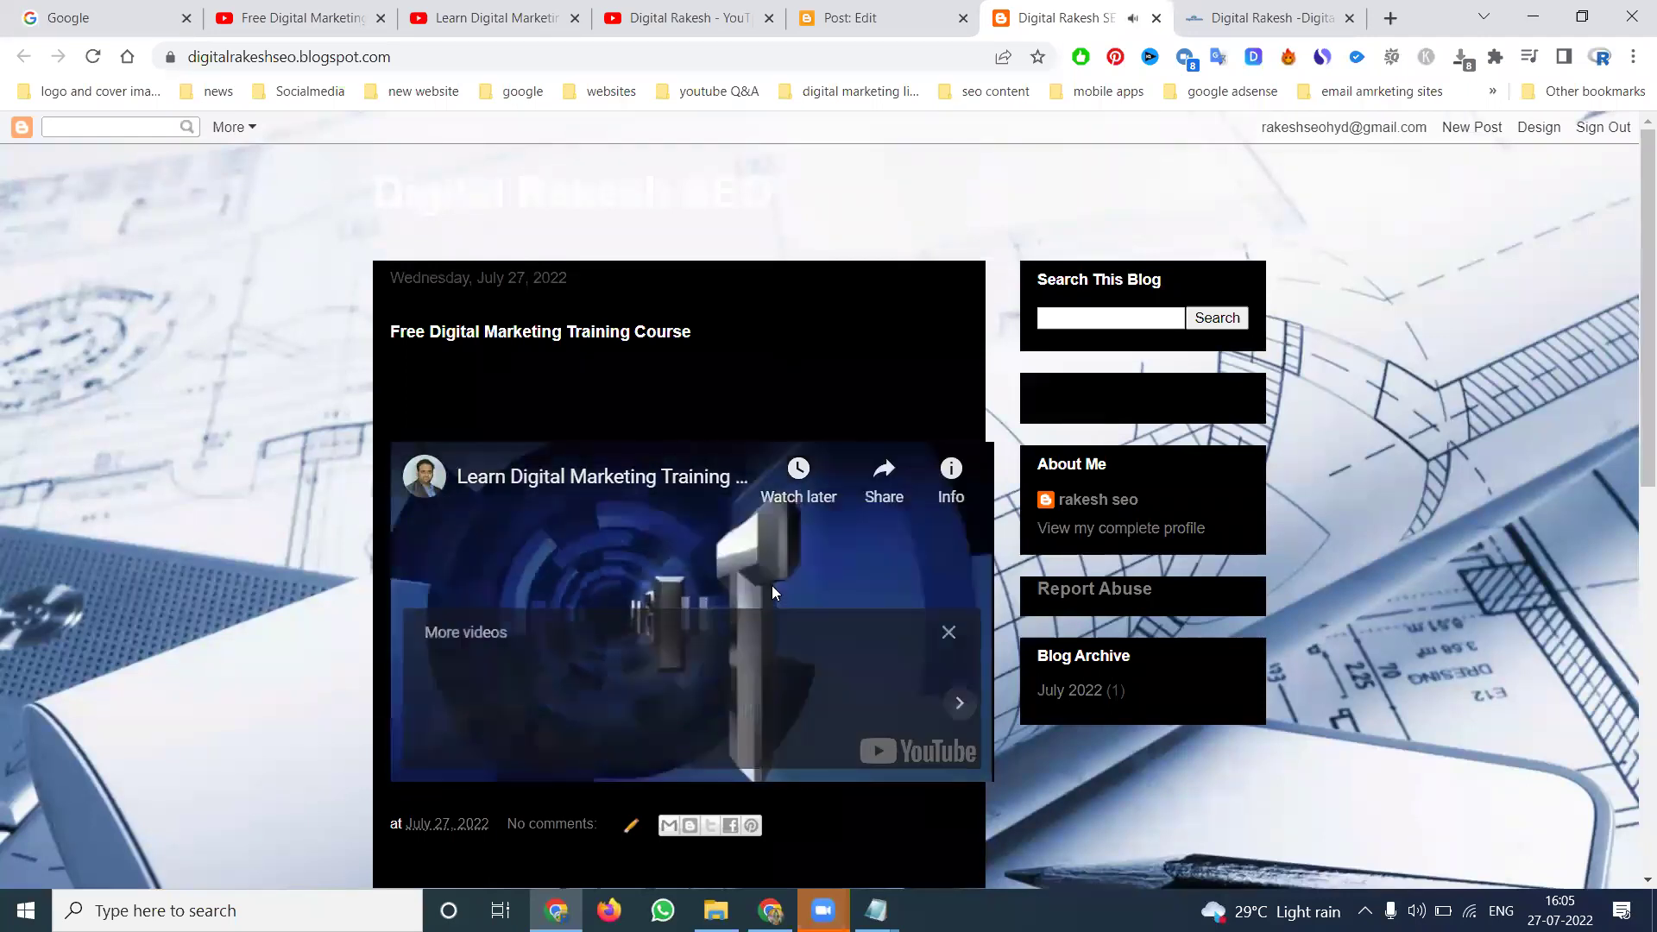
left_click(789, 558)
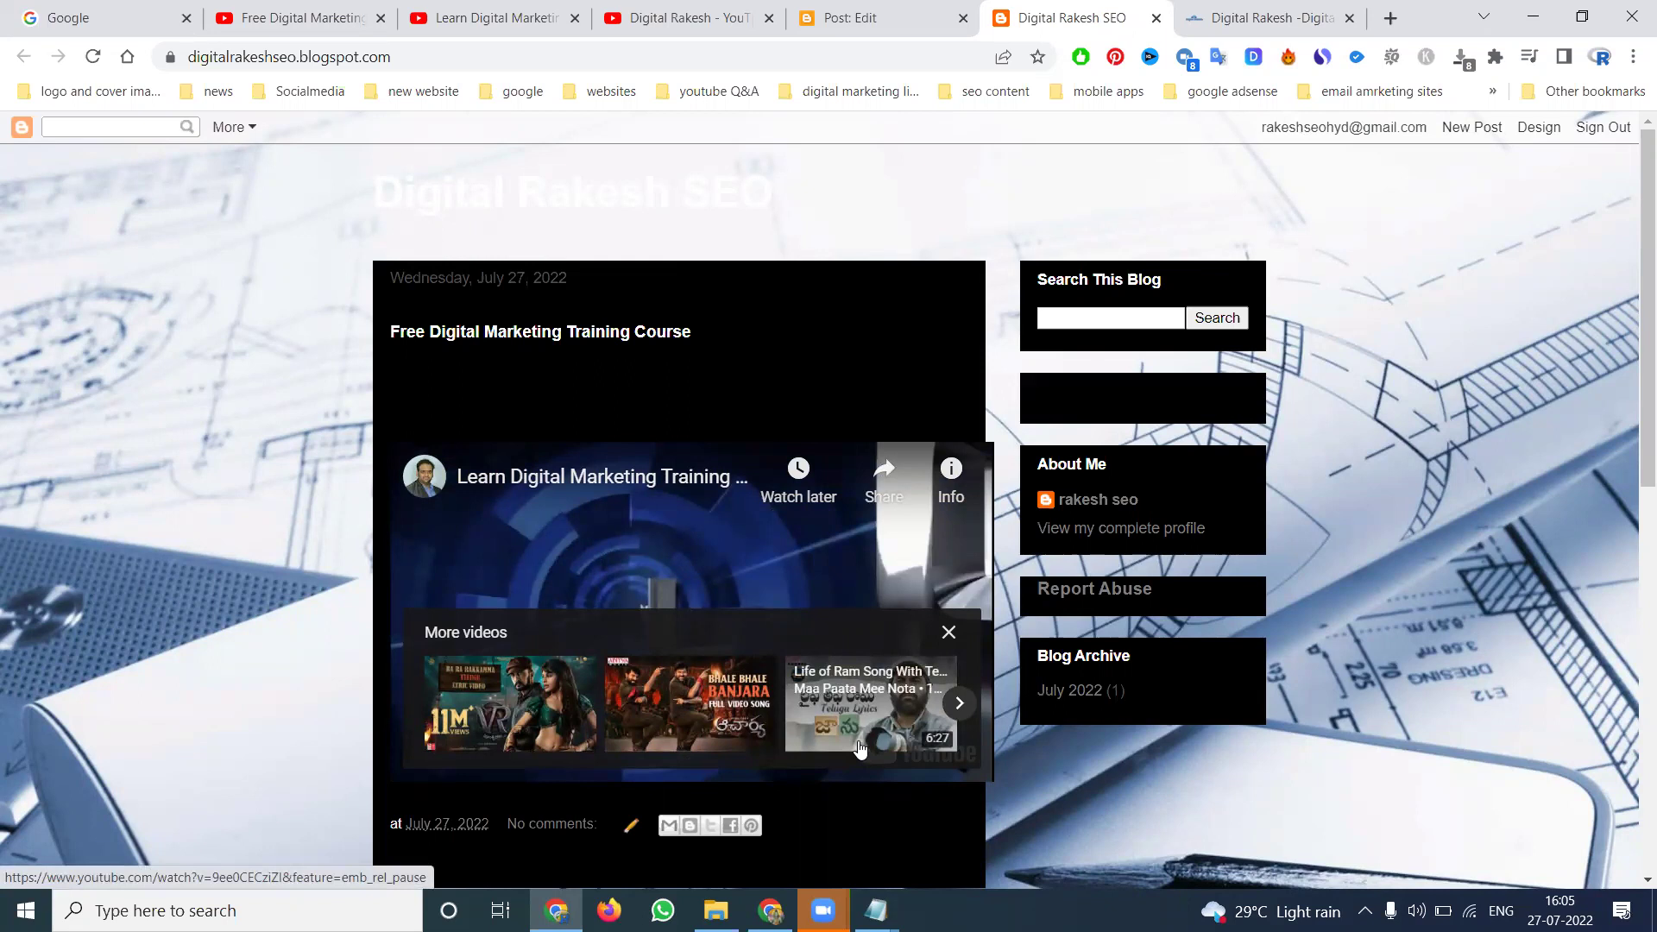
Step: In the YouTube video's embed options, enable the start time at 0:00 and the player controls, and copy the embed code
left_click(488, 18)
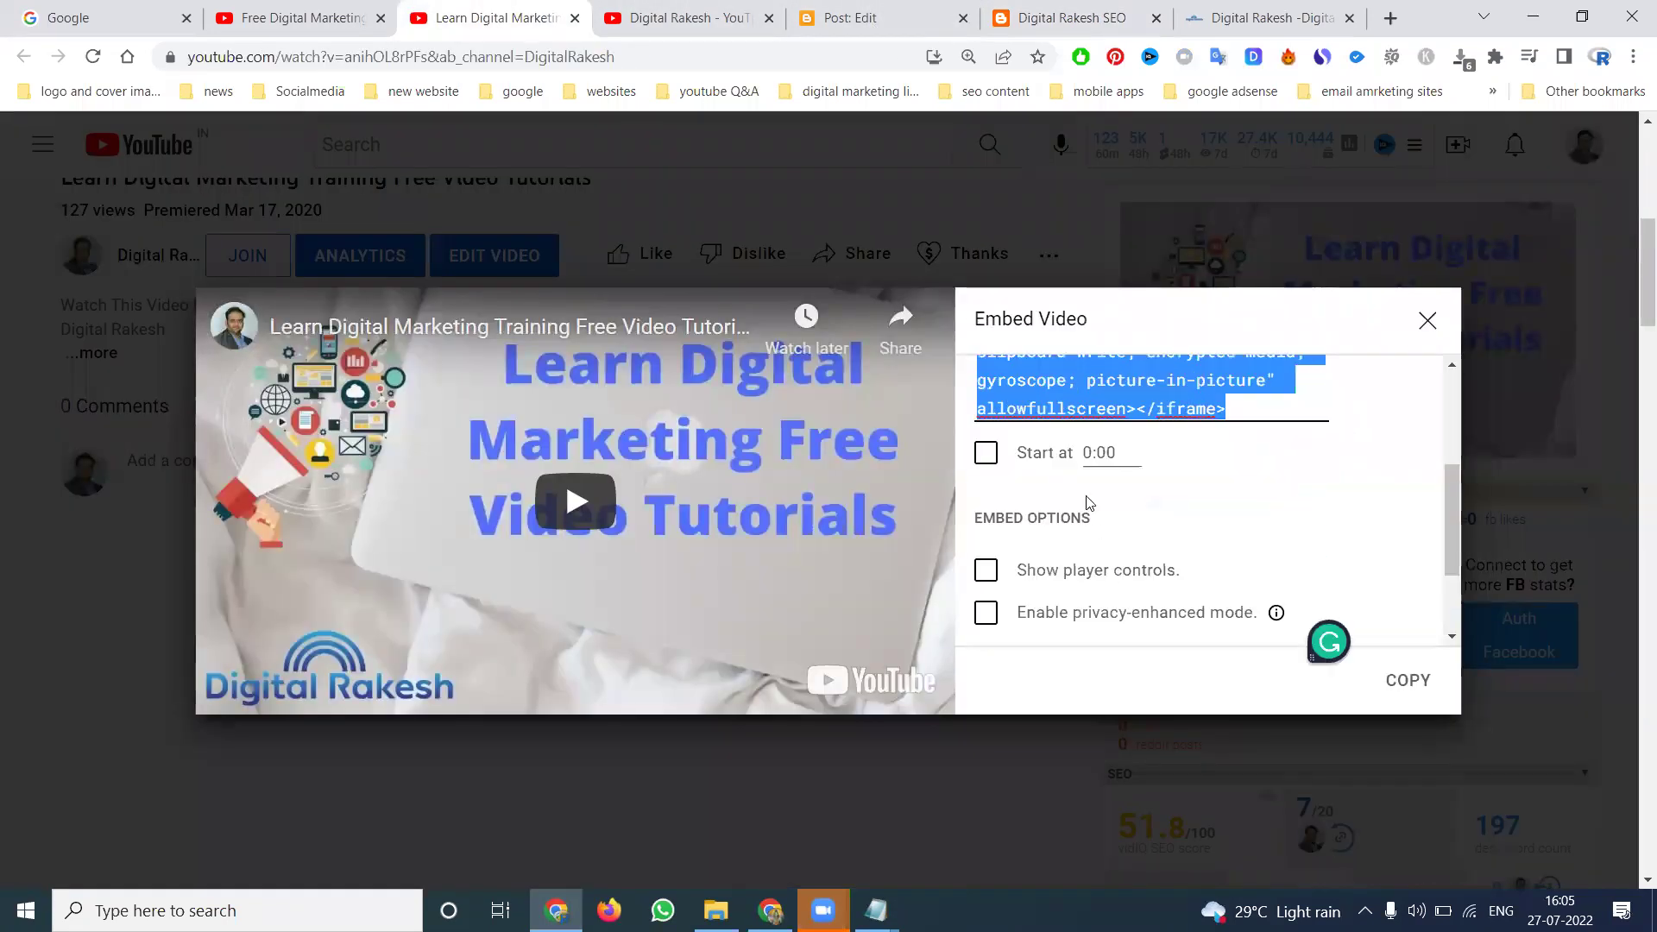
left_click(986, 452)
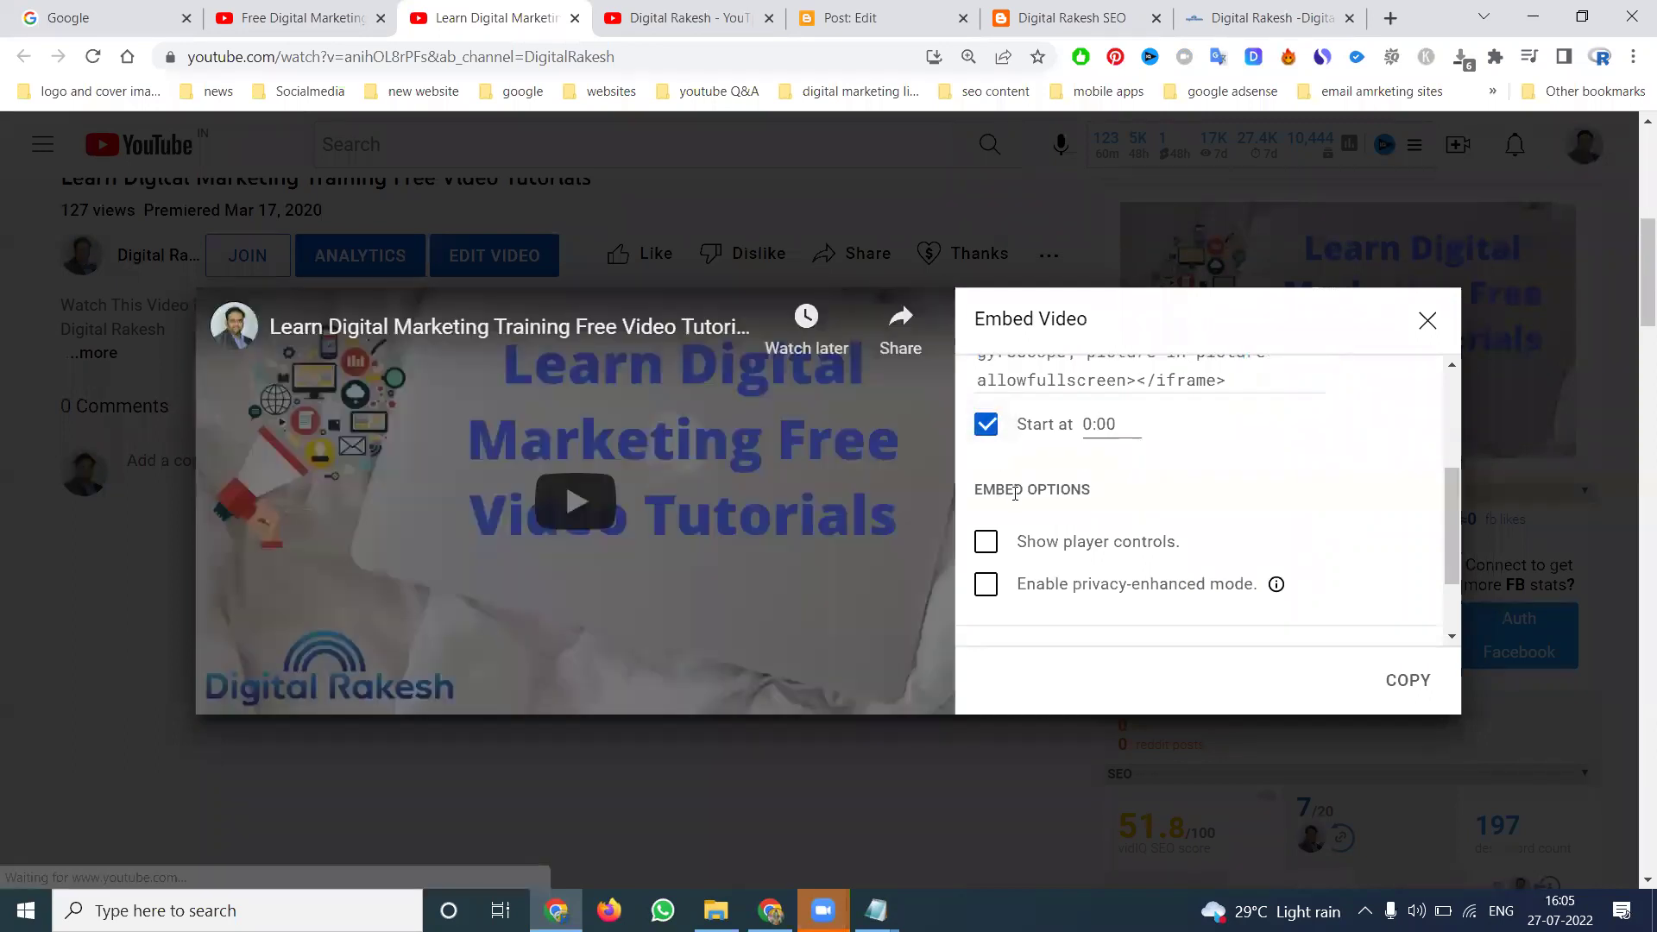
left_click(984, 542)
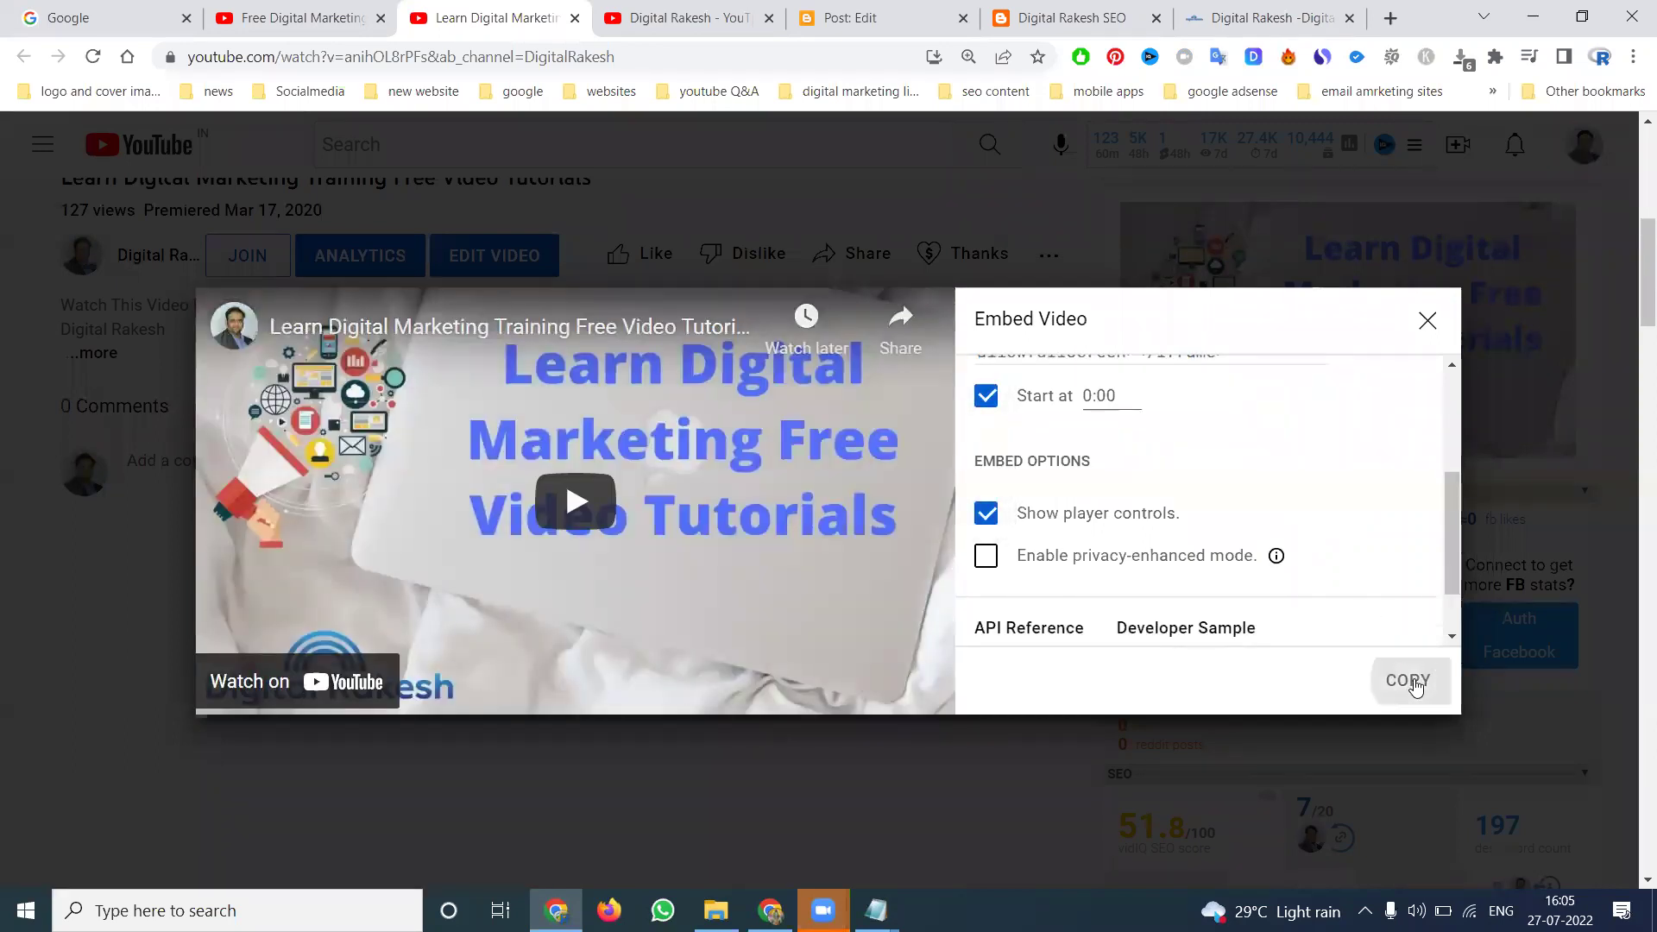
left_click(1415, 682)
Step: Replace the iframe in the post's HTML with the copied embed code, update the post and reload the live blog
left_click(864, 17)
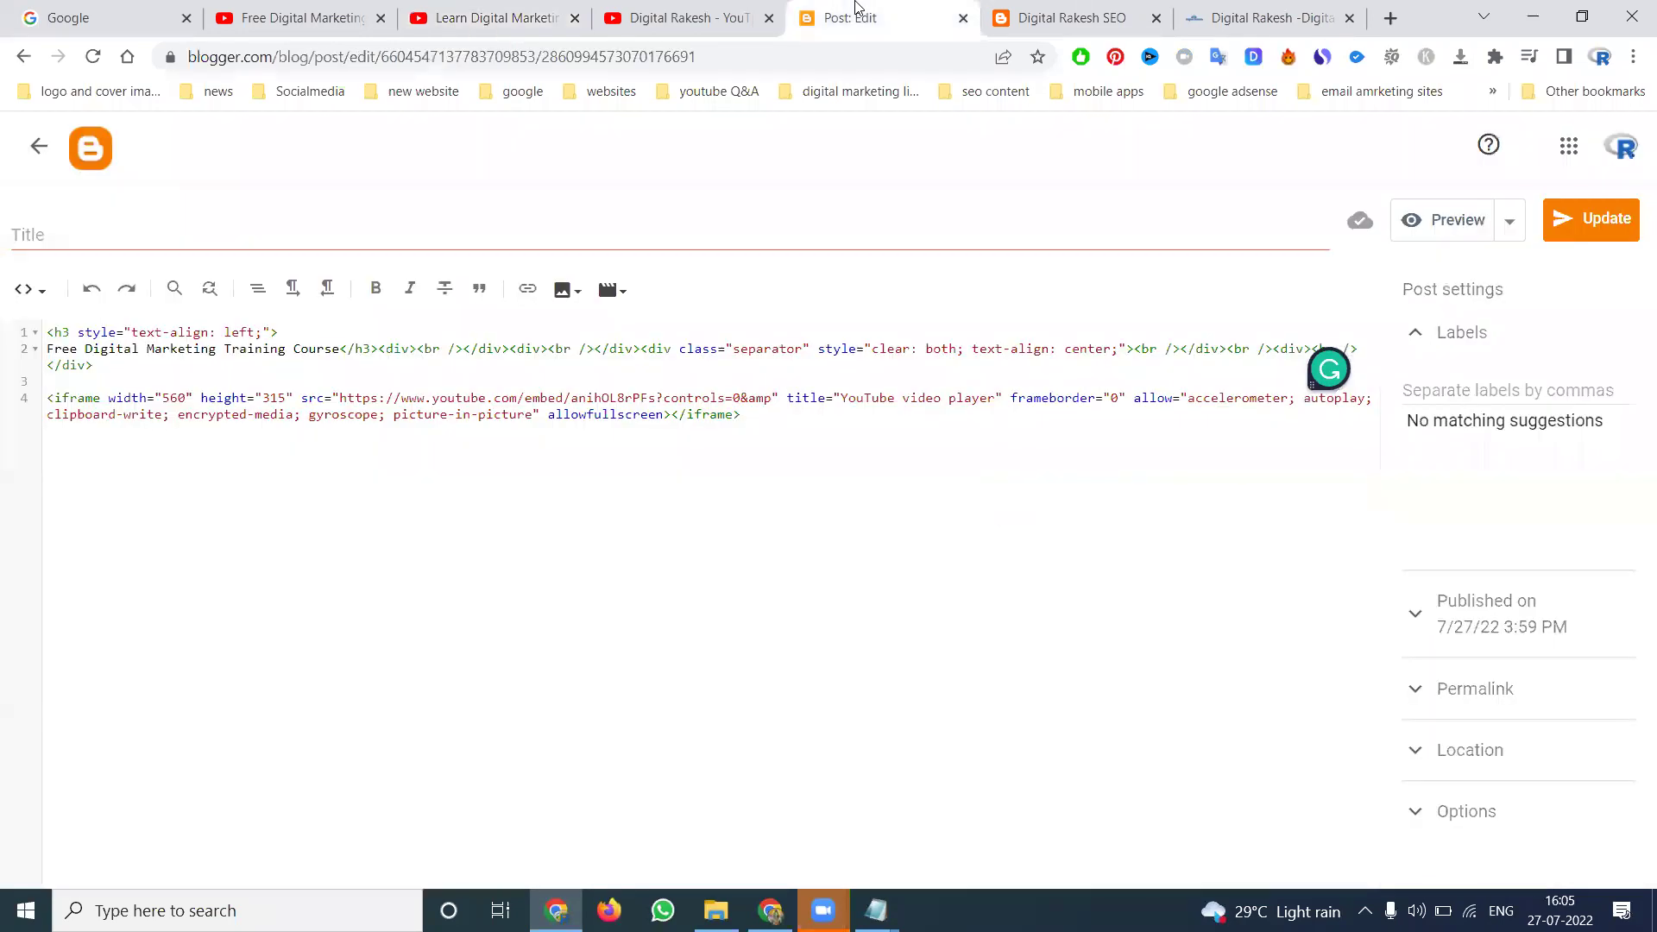
triple_click(586, 412)
key("ctrl+v")
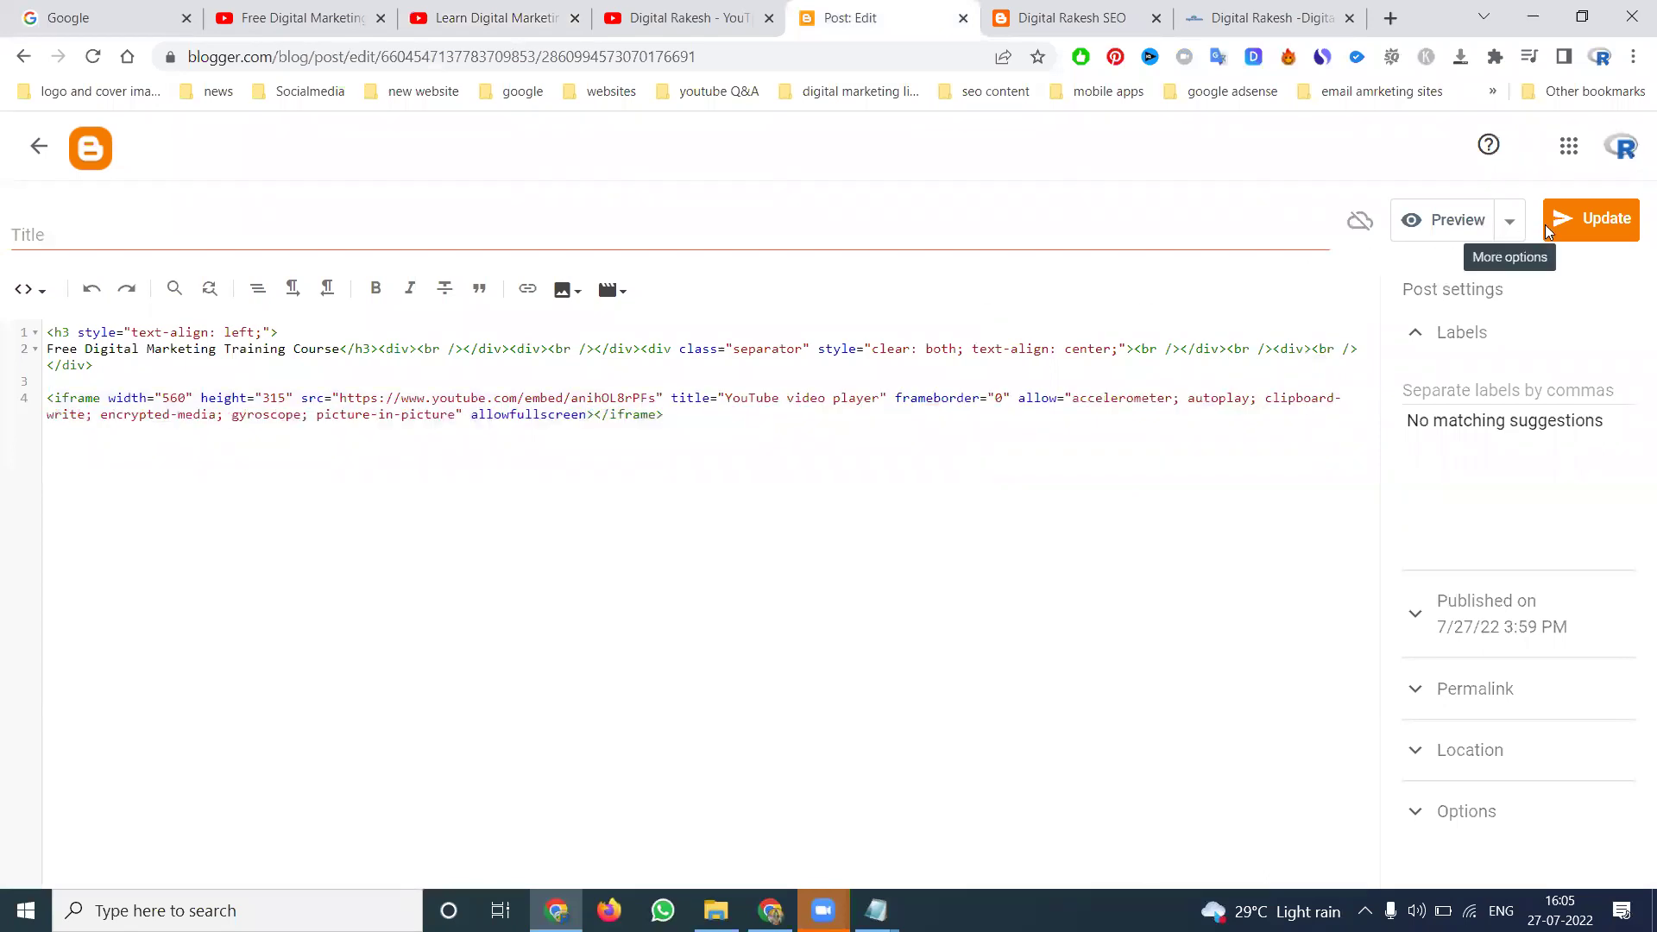
left_click(1053, 9)
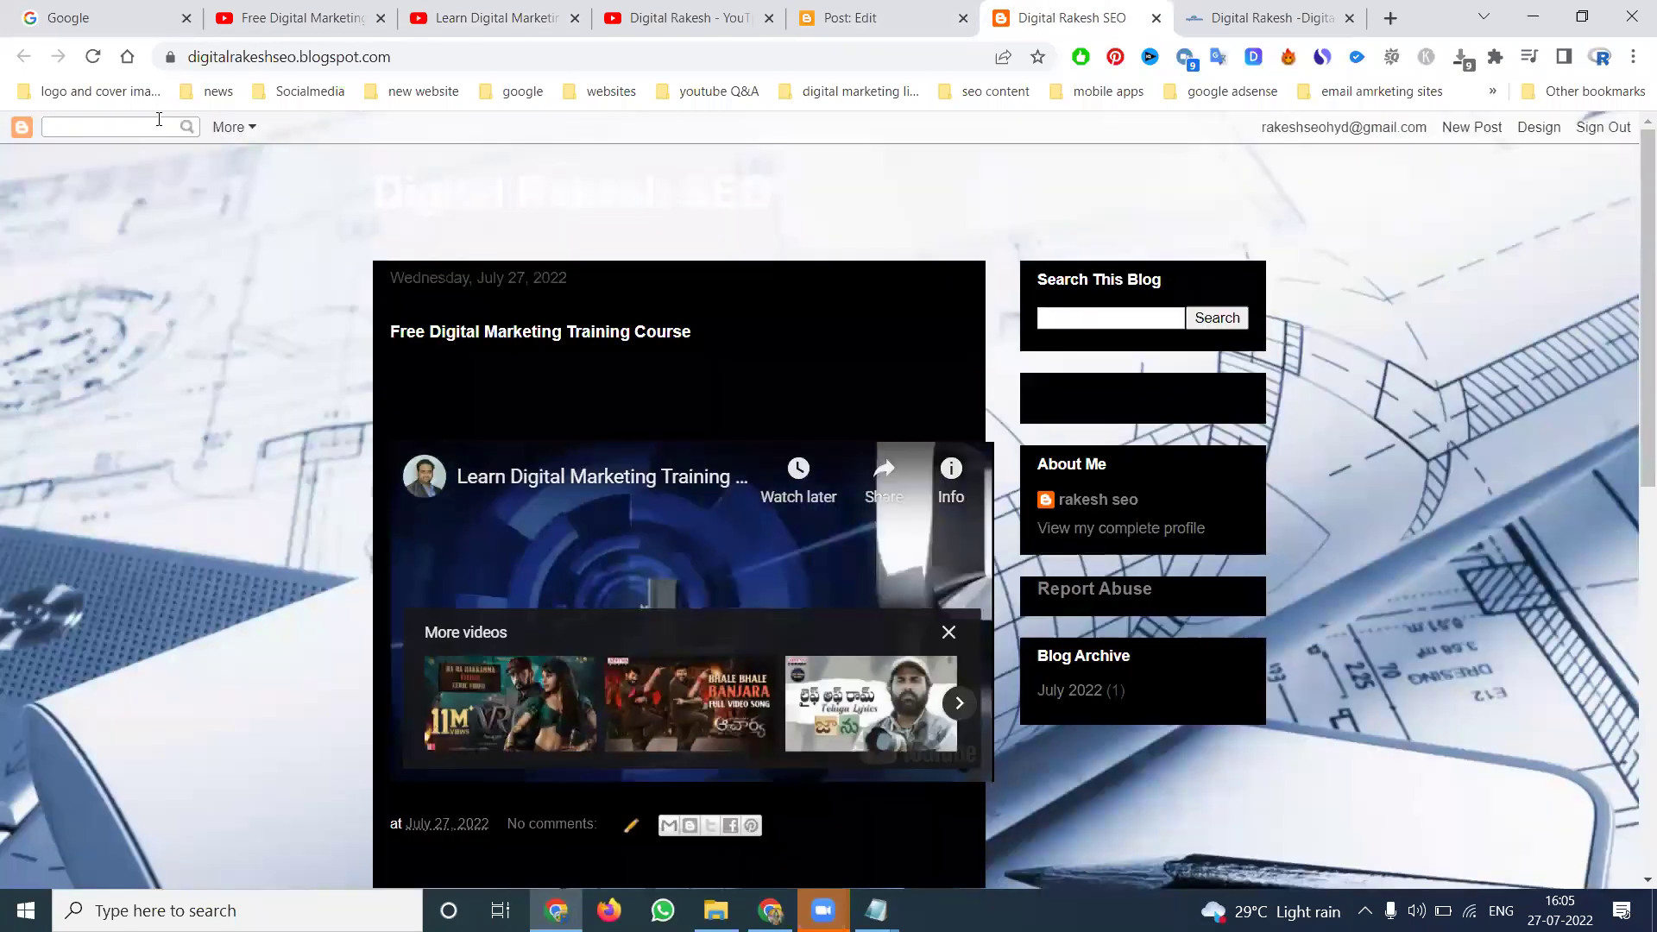
left_click(92, 58)
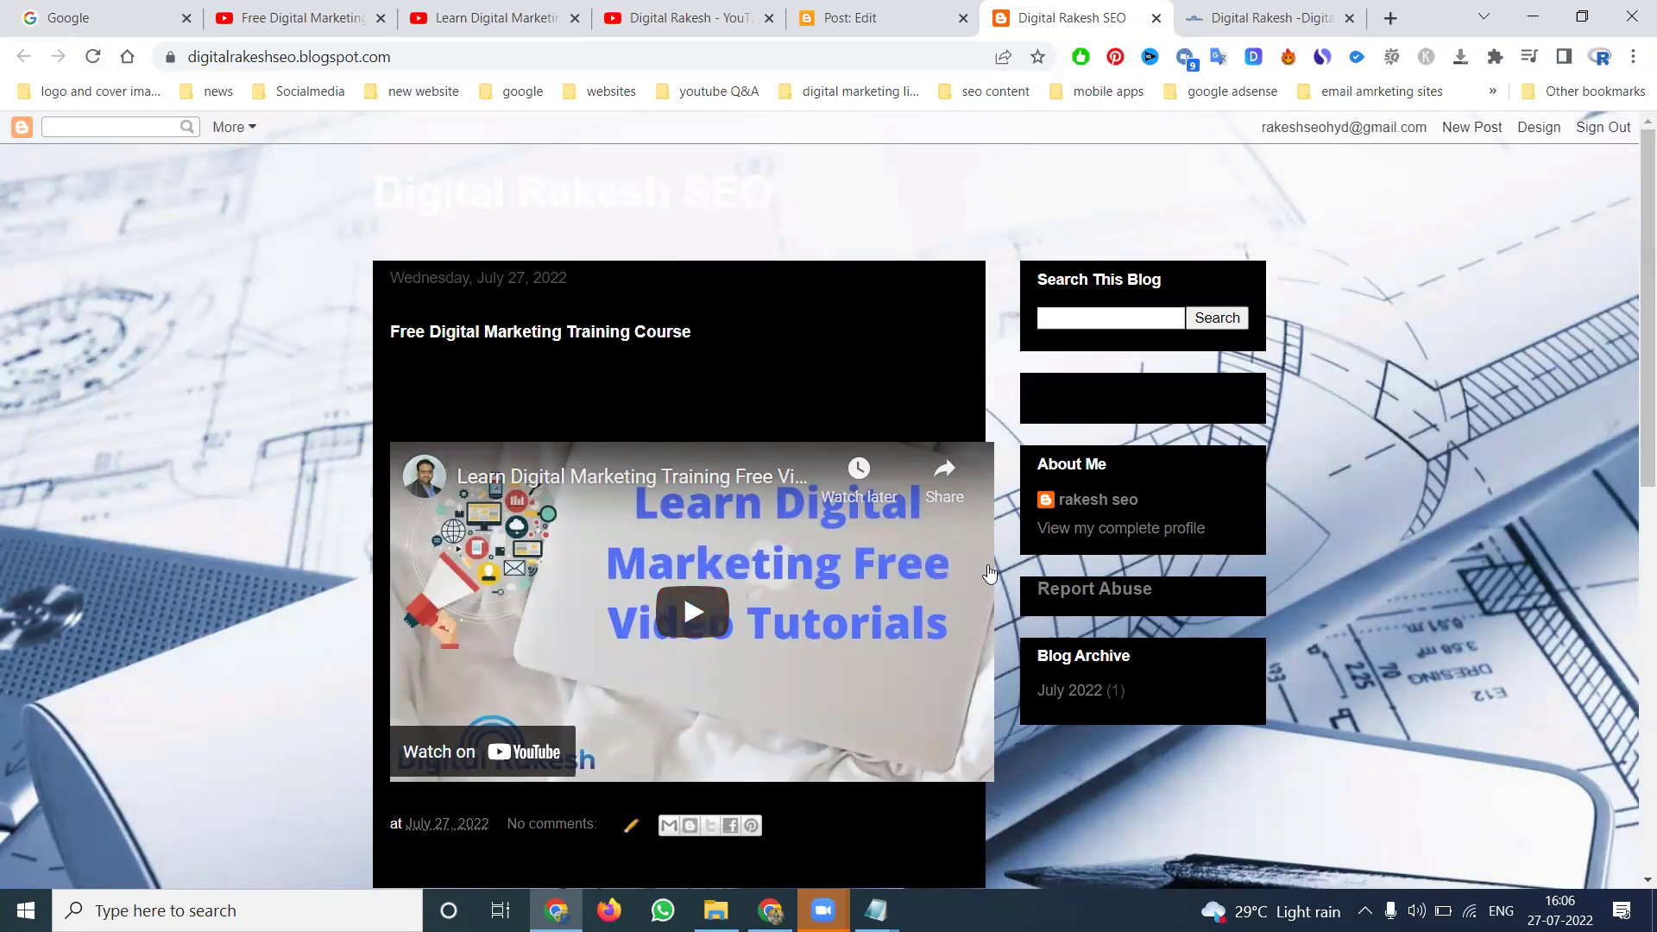
Step: Customize the theme widths to 1179 px for the entire blog and 332 px for the right sidebar, save, and check the live blog
left_click(850, 17)
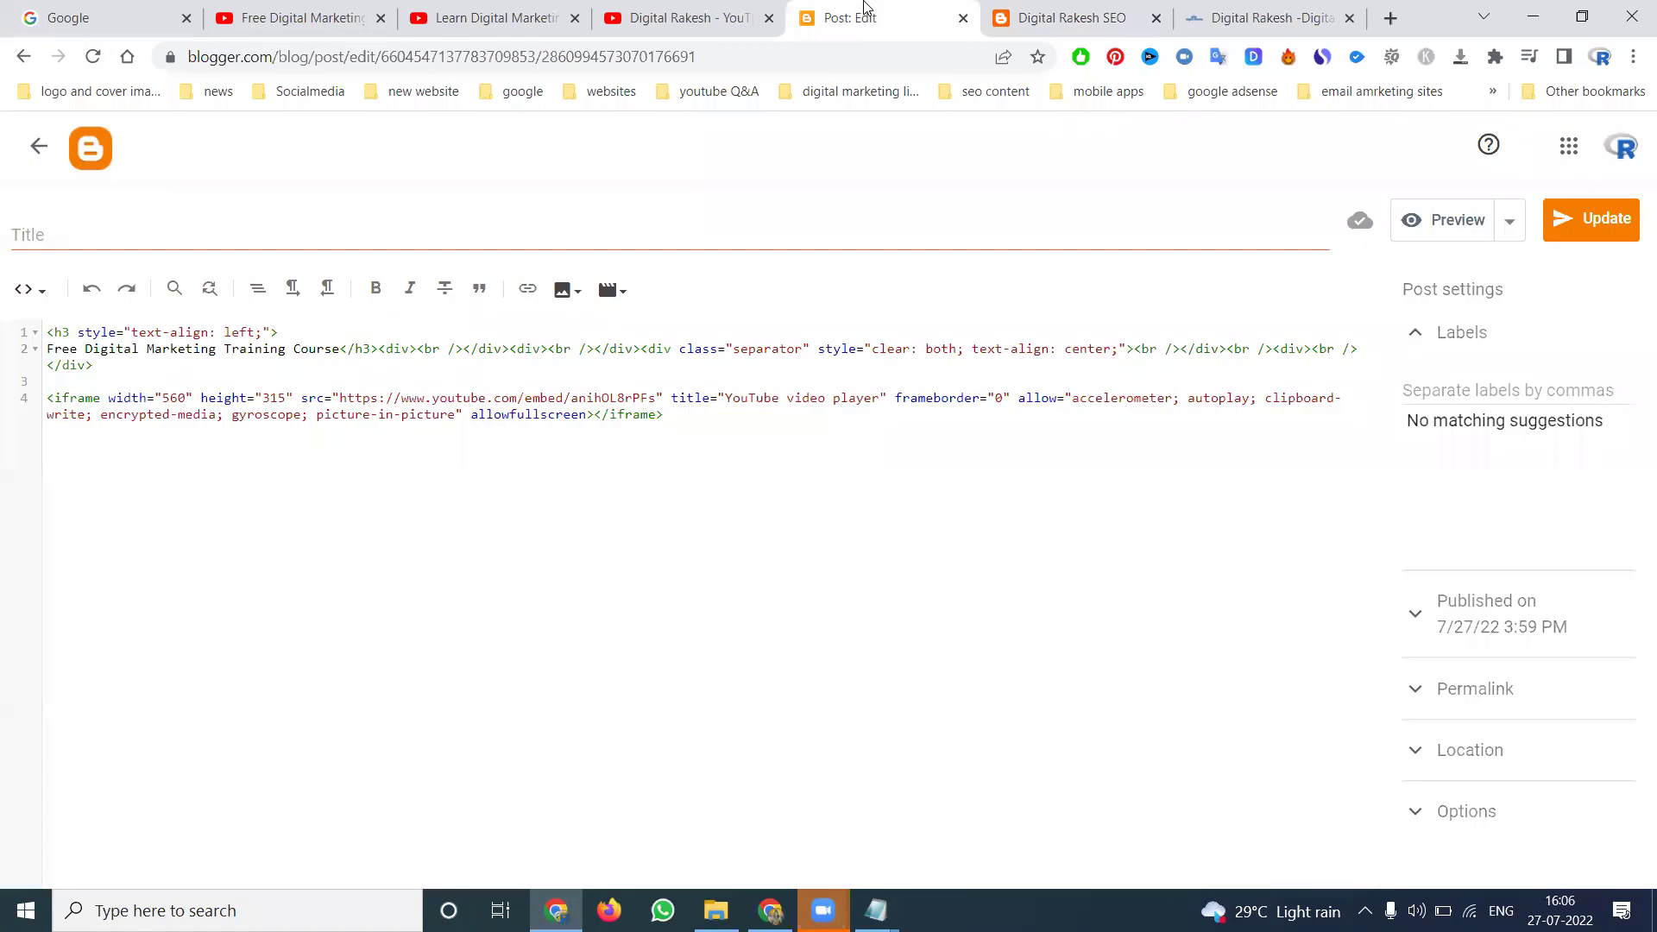
left_click(38, 146)
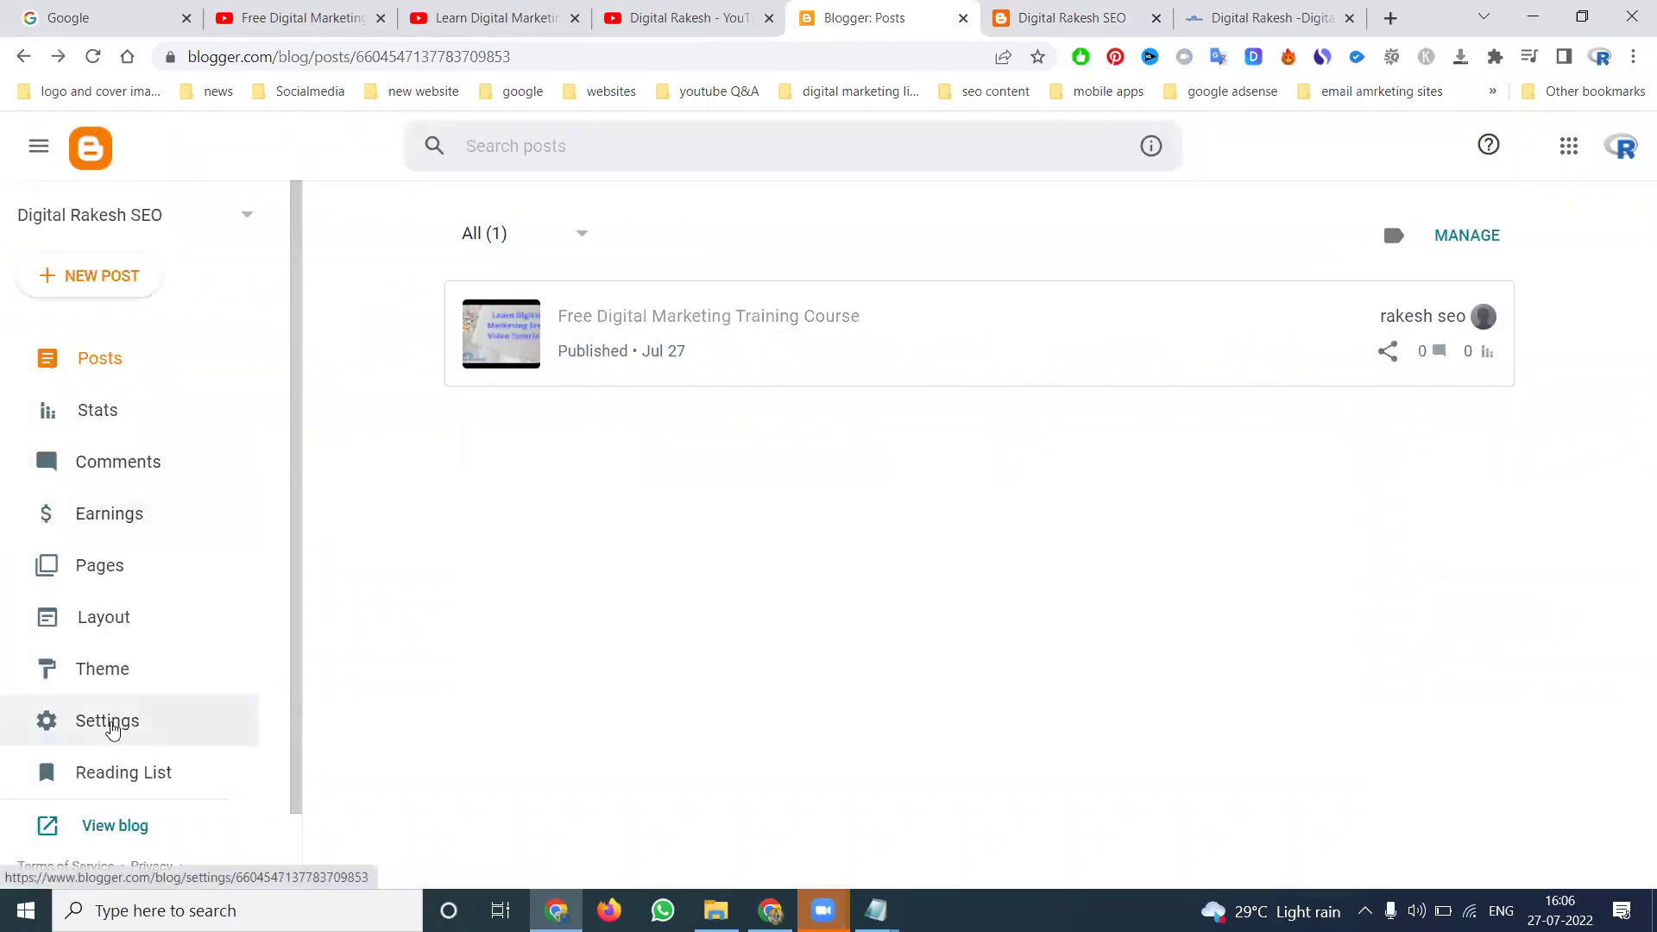
left_click(118, 672)
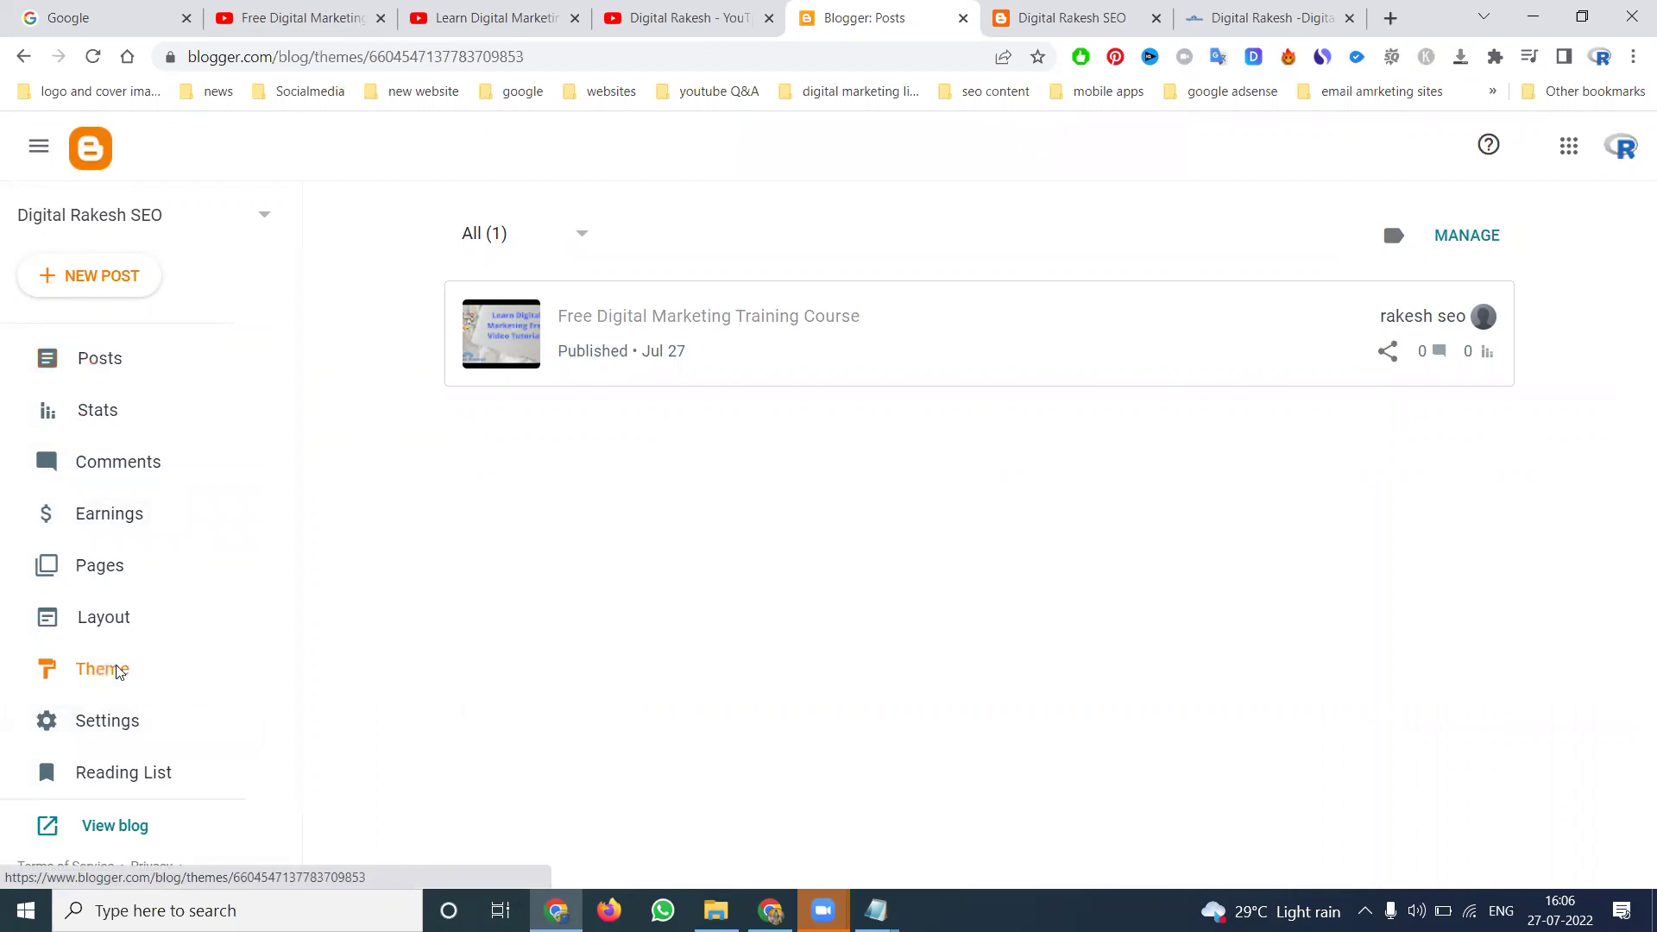
left_click(749, 353)
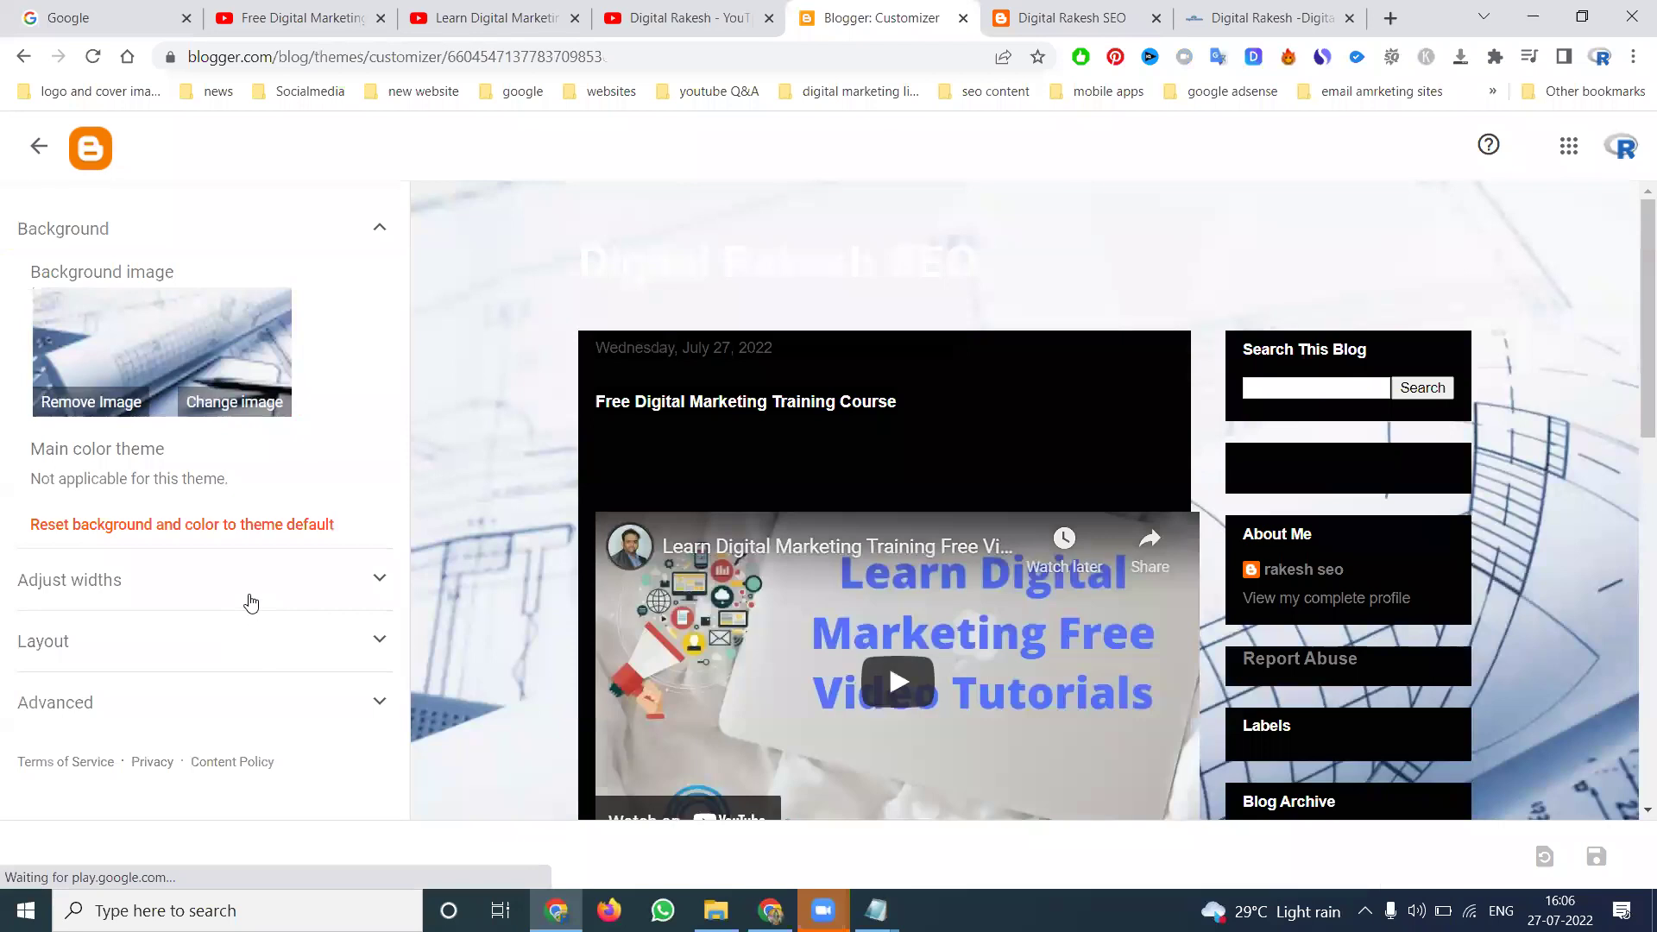
left_click(250, 596)
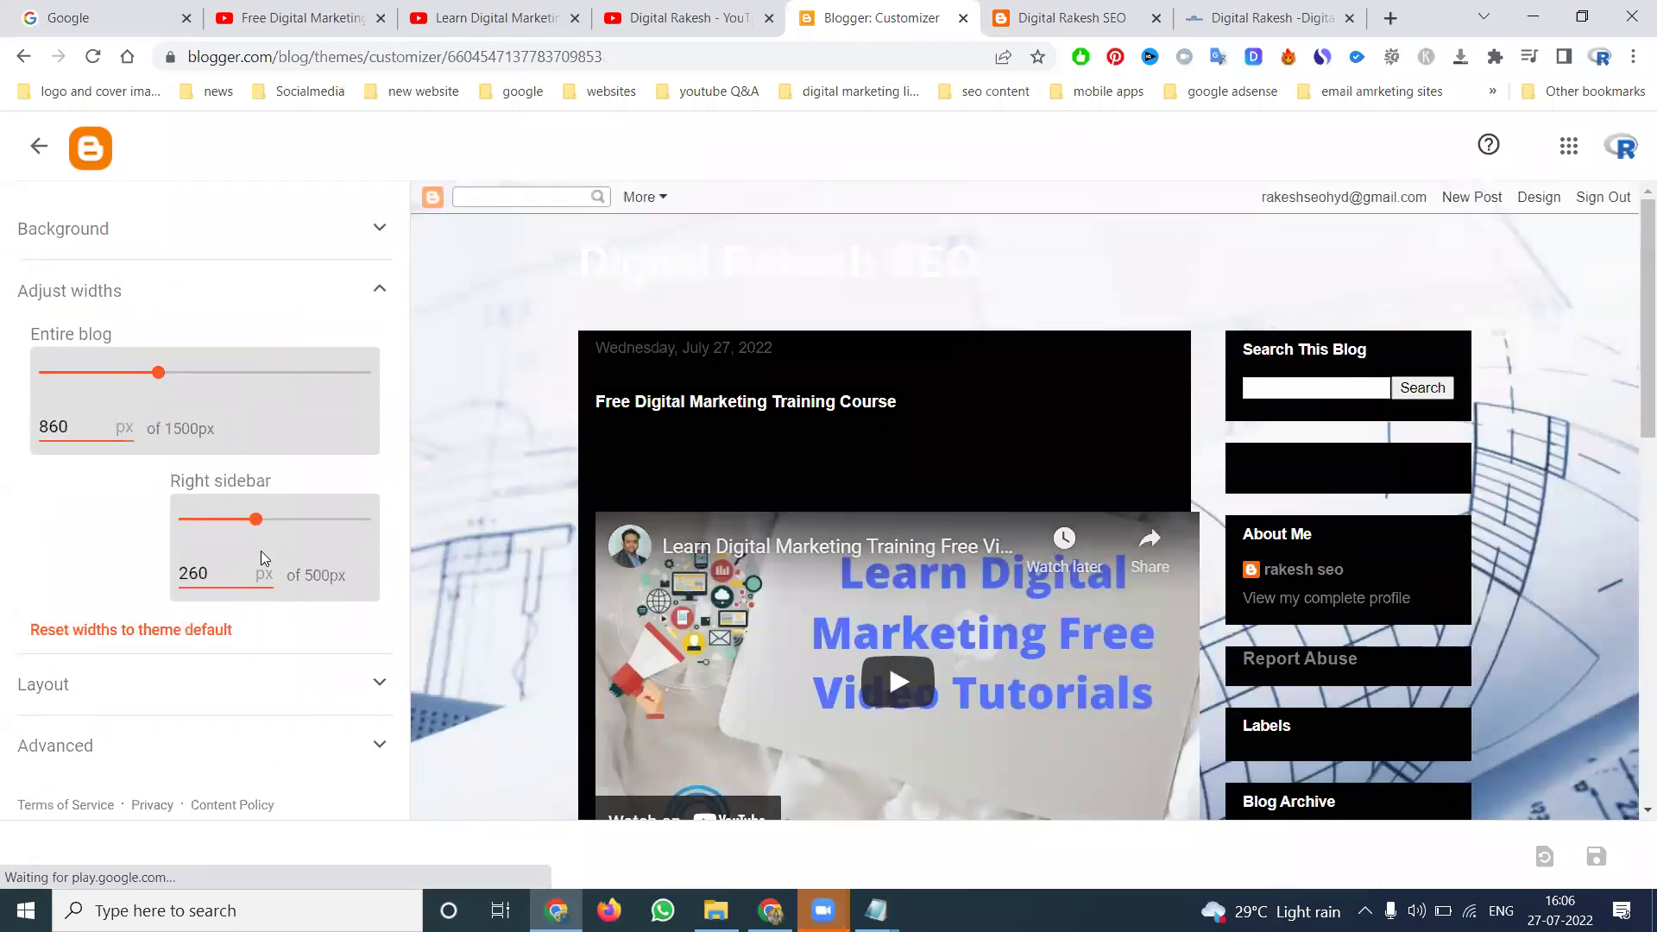
left_click_drag(237, 372, 265, 373)
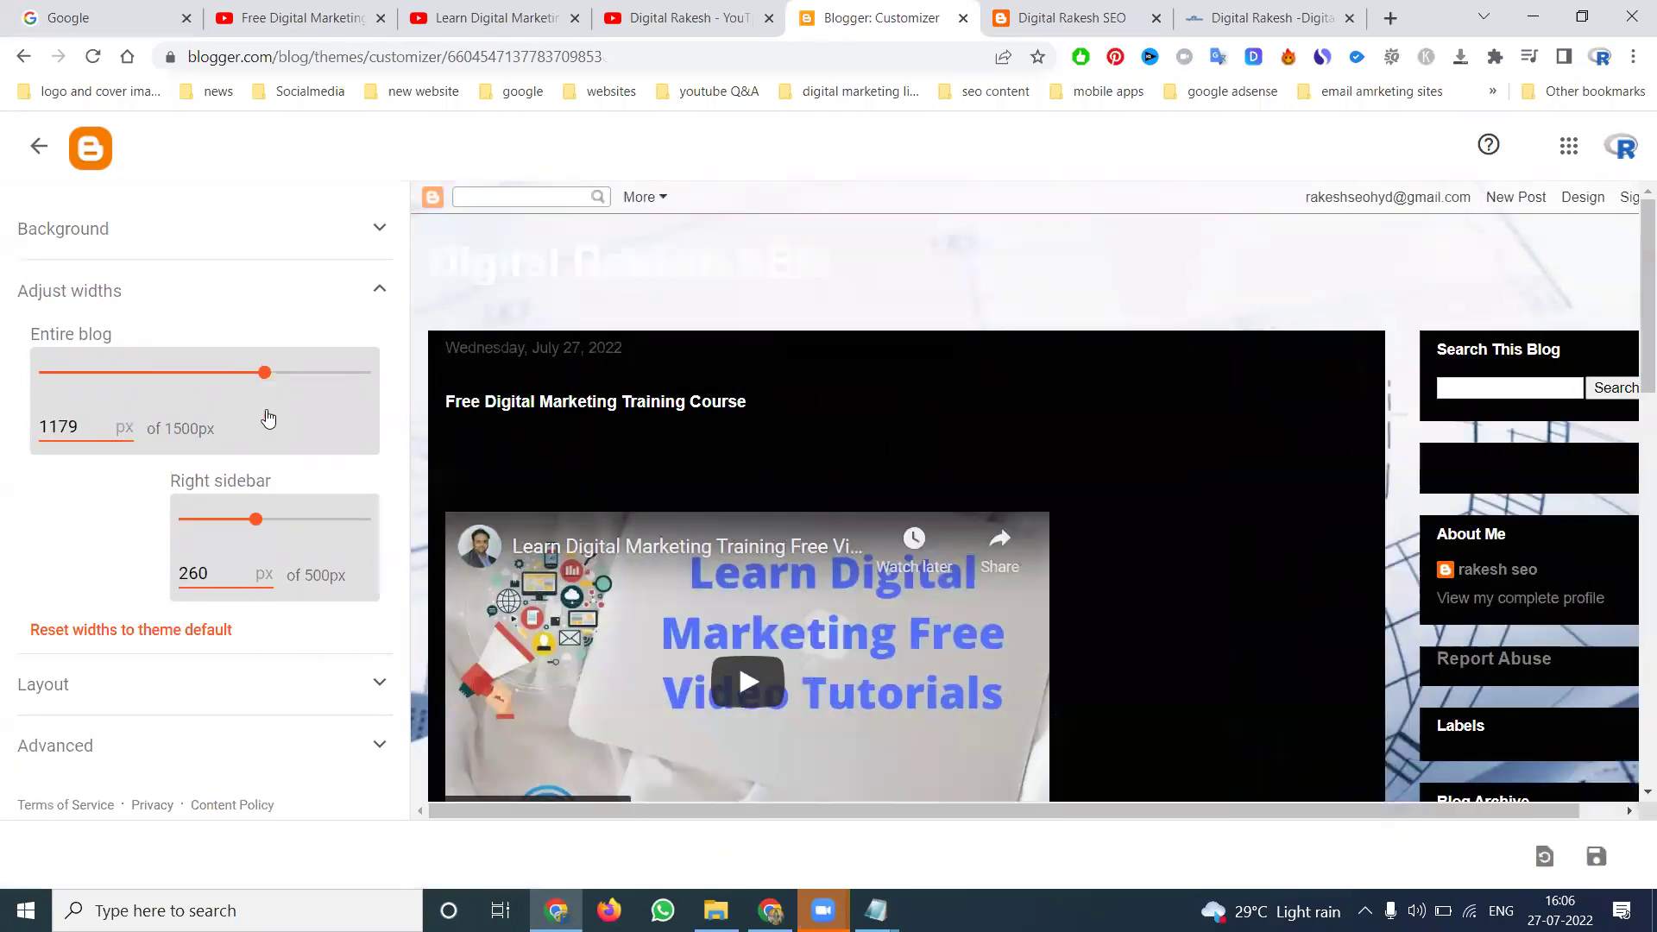
left_click(290, 520)
left_click(1595, 857)
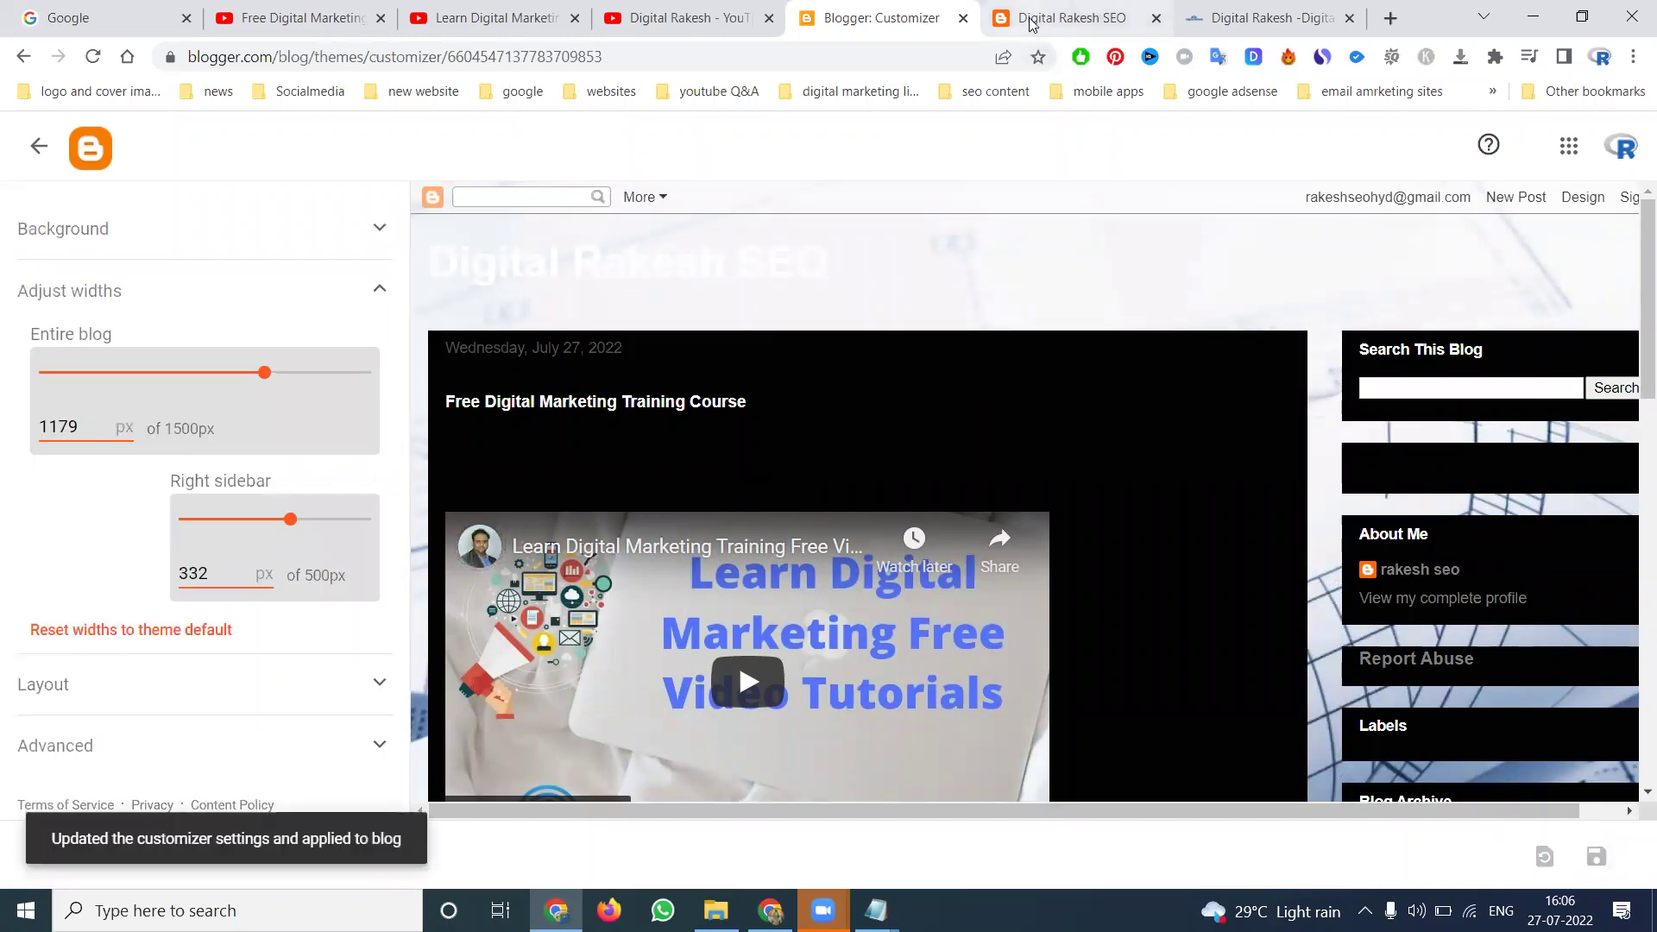
left_click(1032, 25)
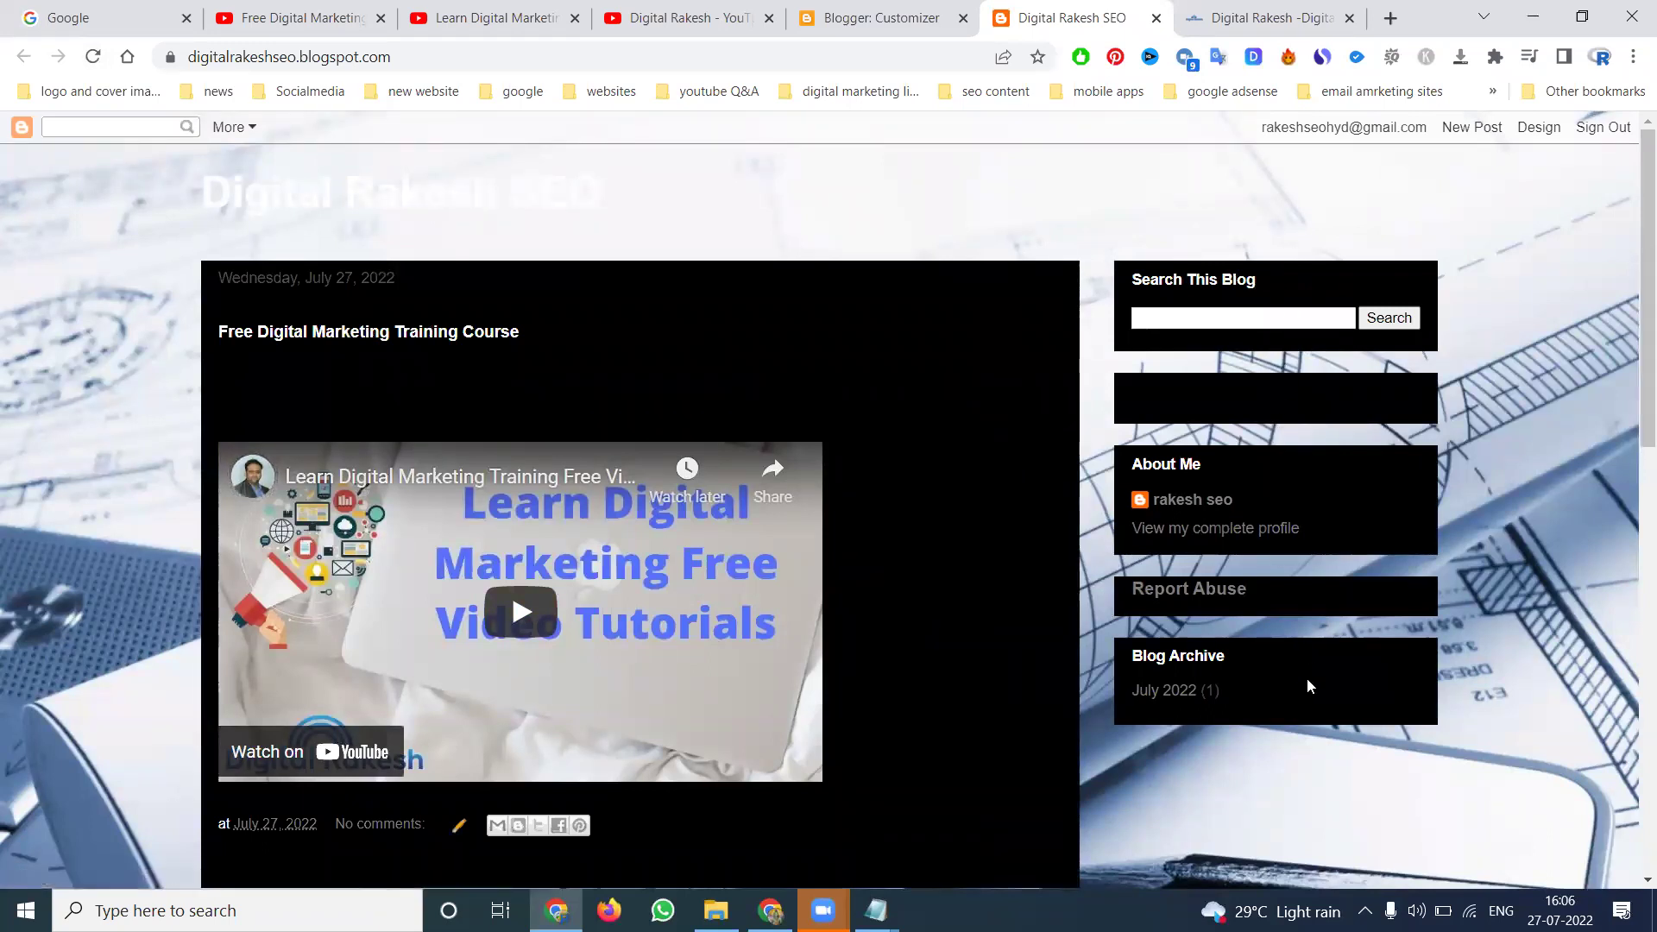
Step: Open the blog's layout and remove the Search This Blog gadget from the right sidebar
left_click(889, 17)
left_click(38, 145)
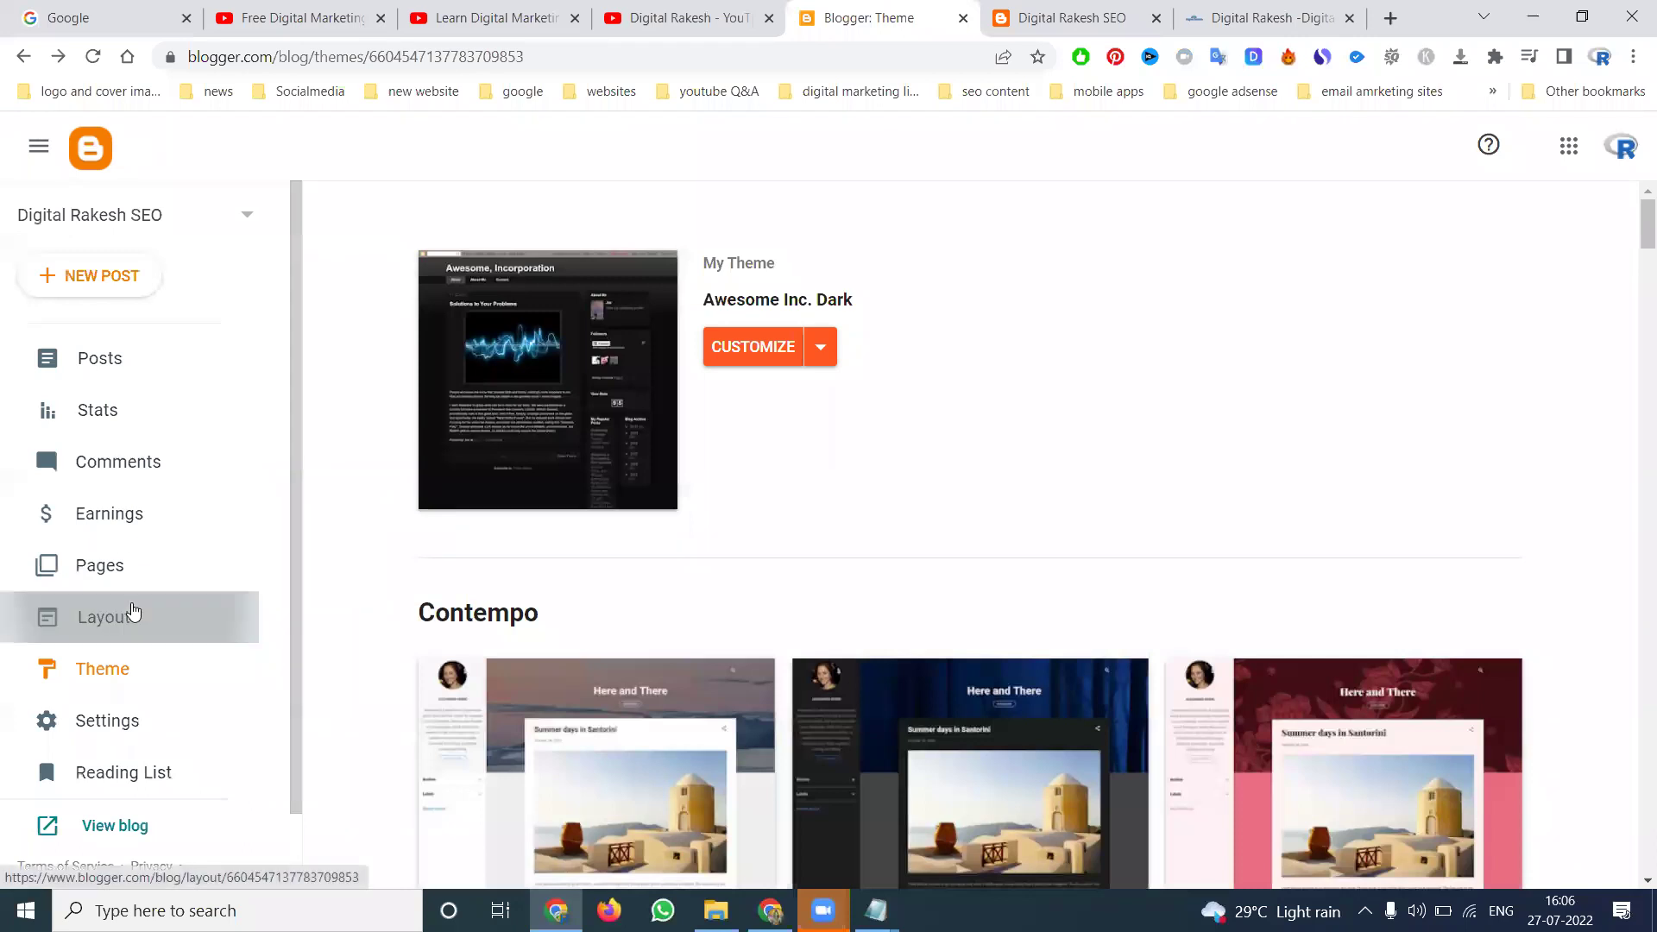
left_click(134, 612)
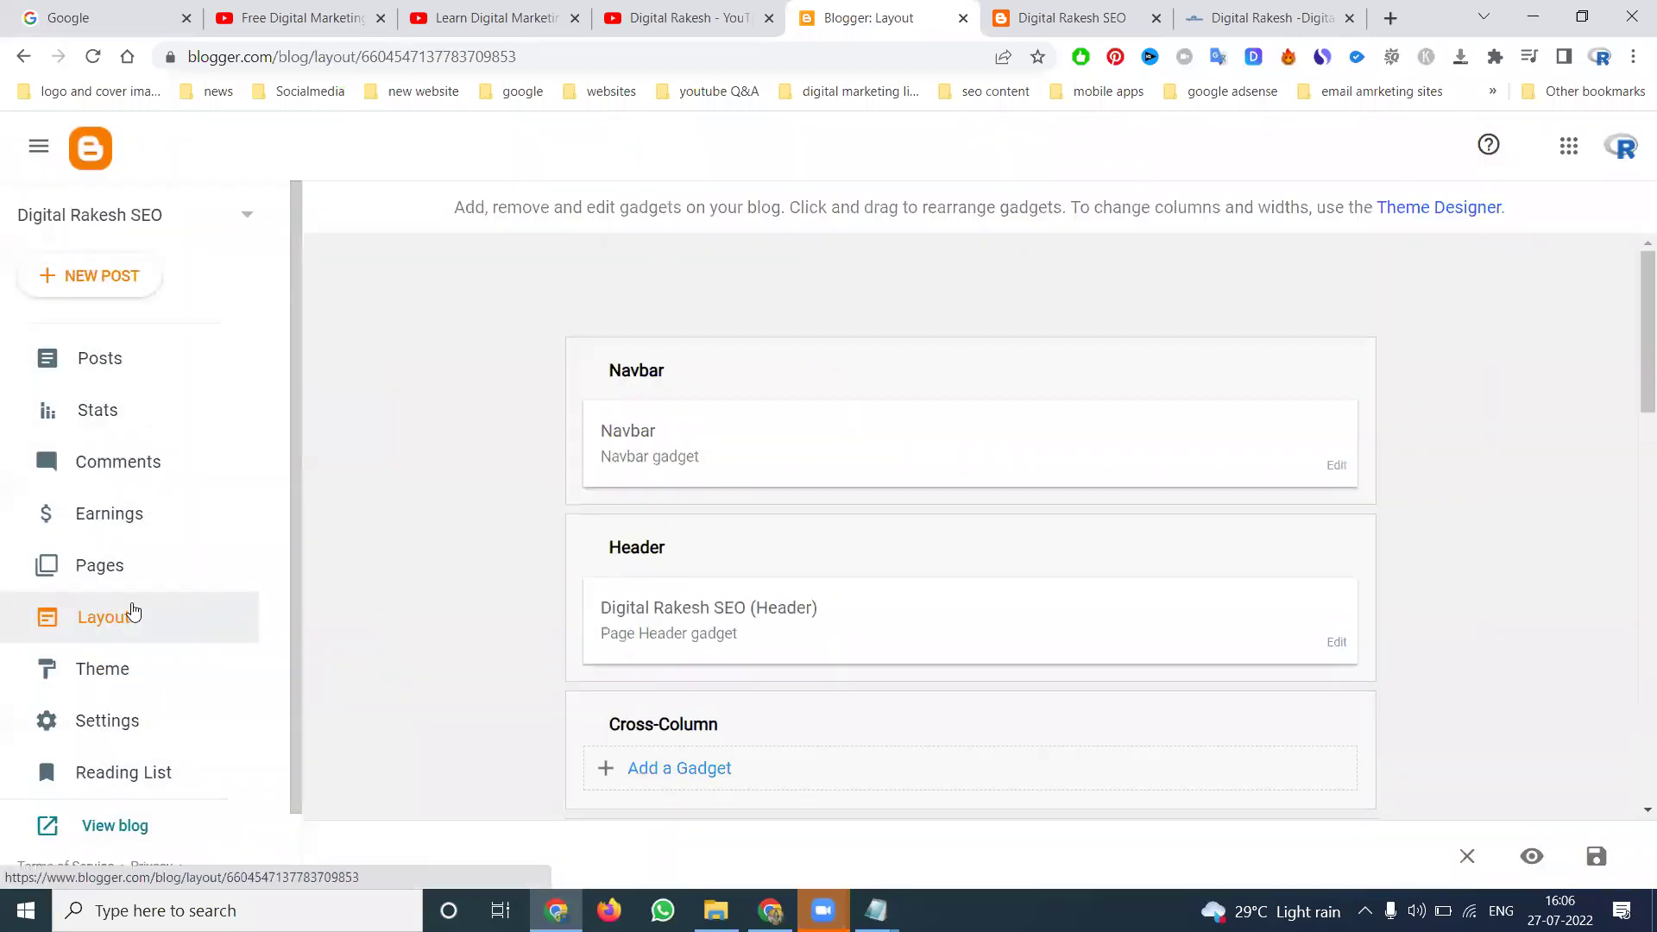
scroll(836, 703, "down", 10)
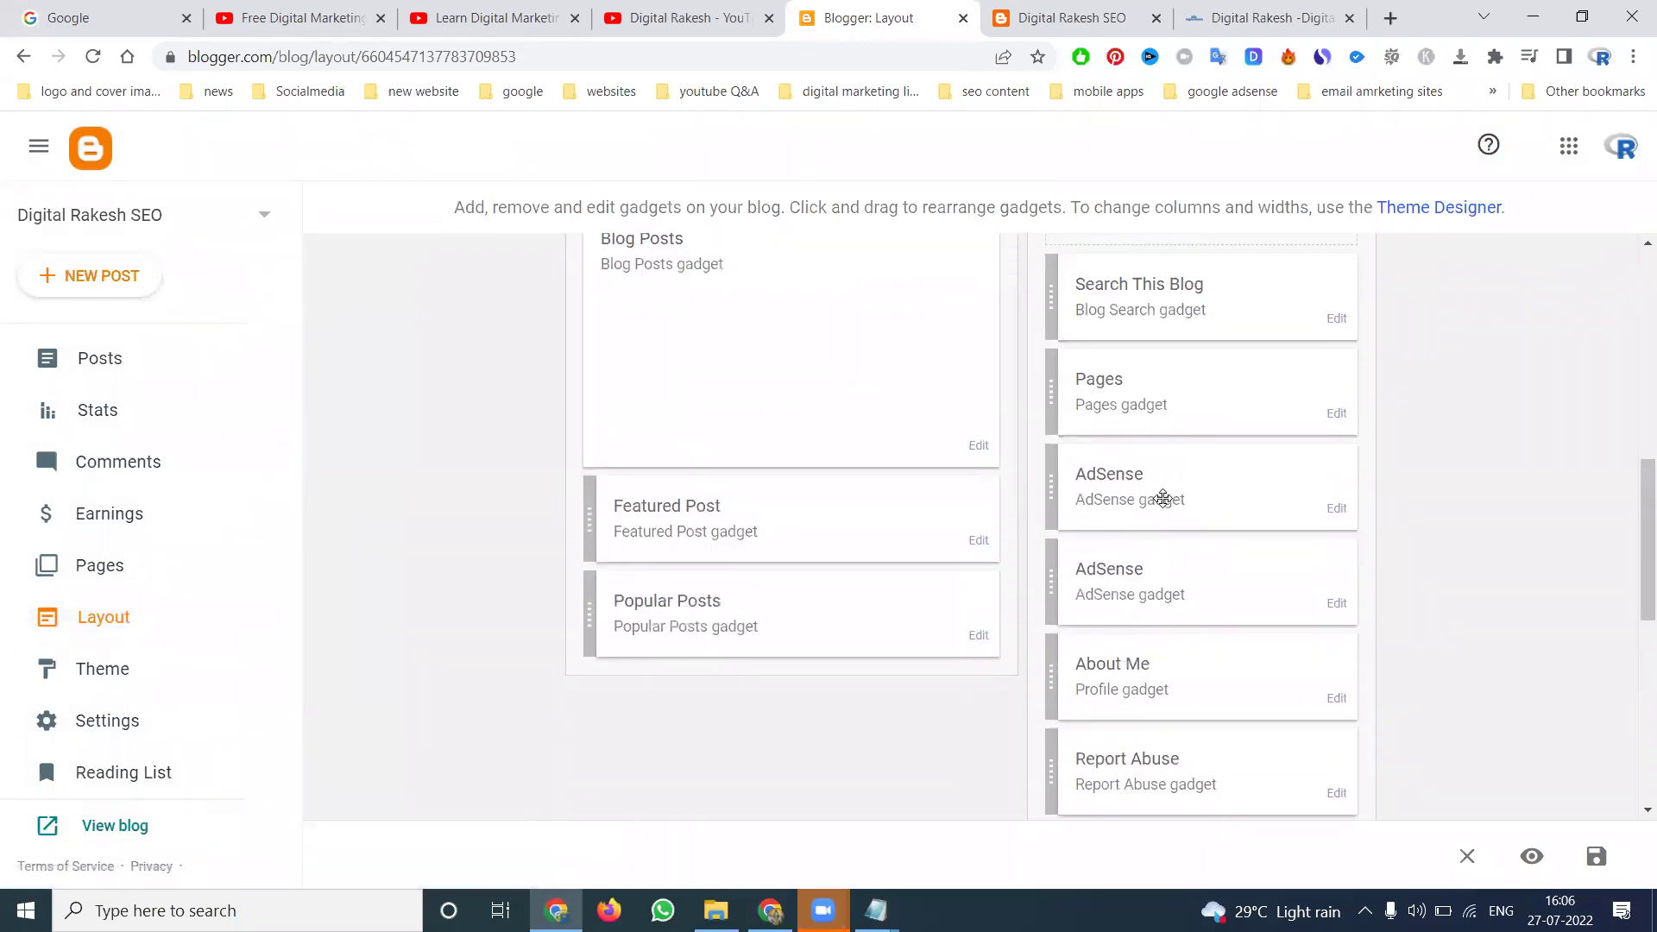
left_click(1335, 321)
left_click(818, 605)
left_click(971, 563)
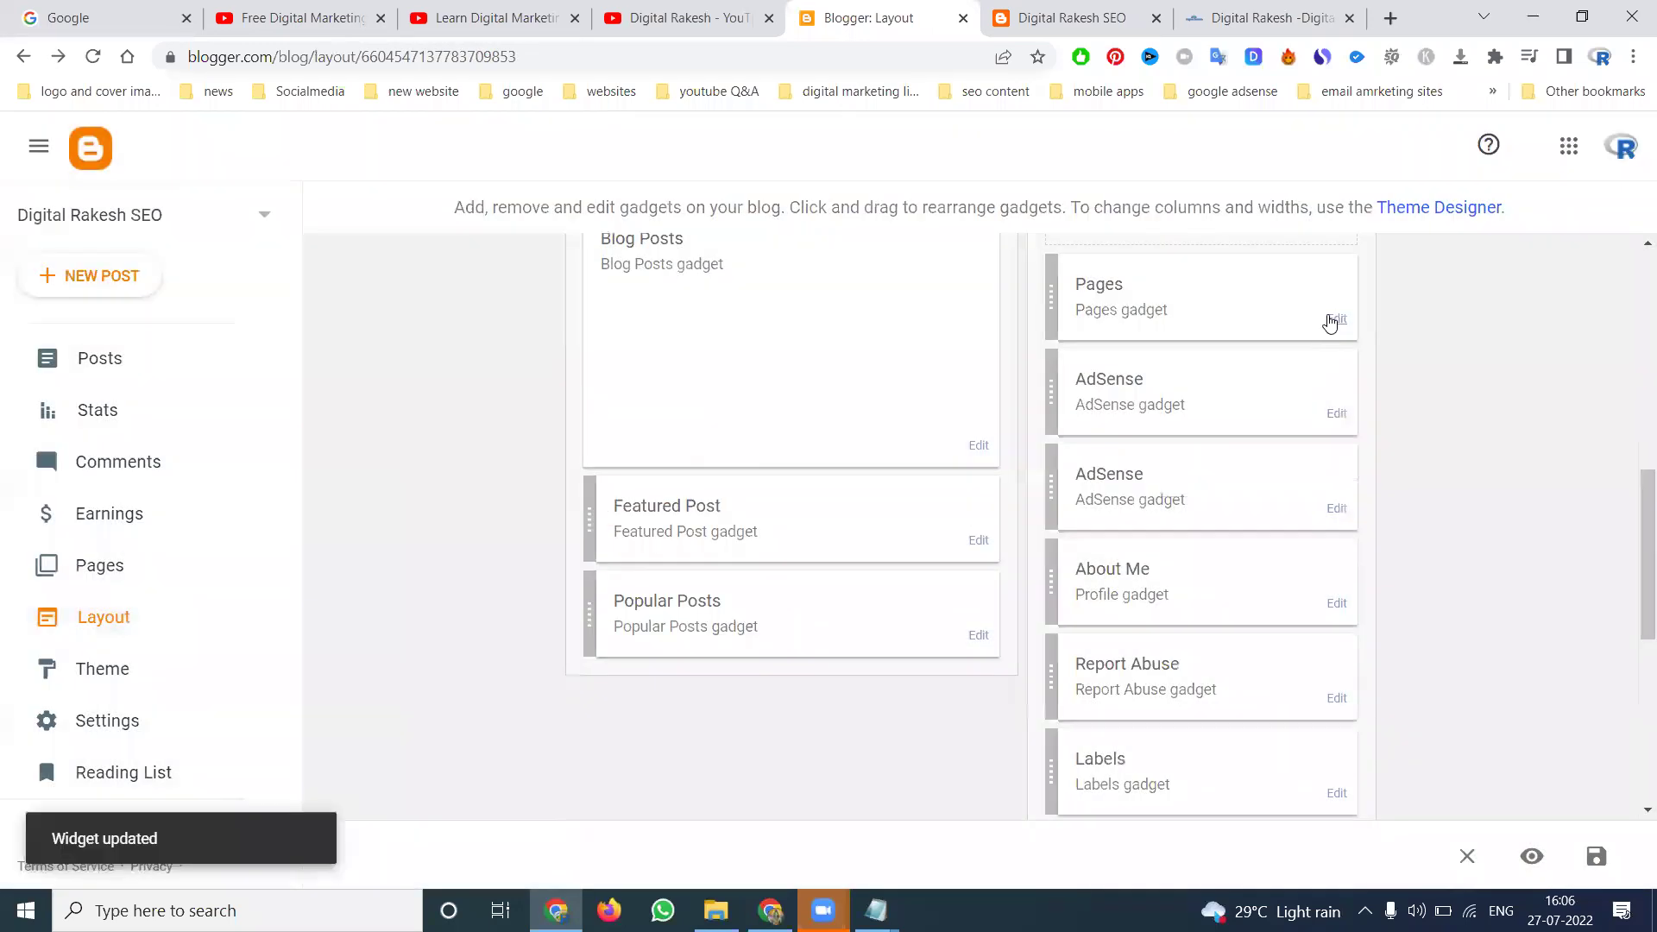
Step: Remove the Pages gadget from the right sidebar
left_click(1332, 322)
left_click(876, 715)
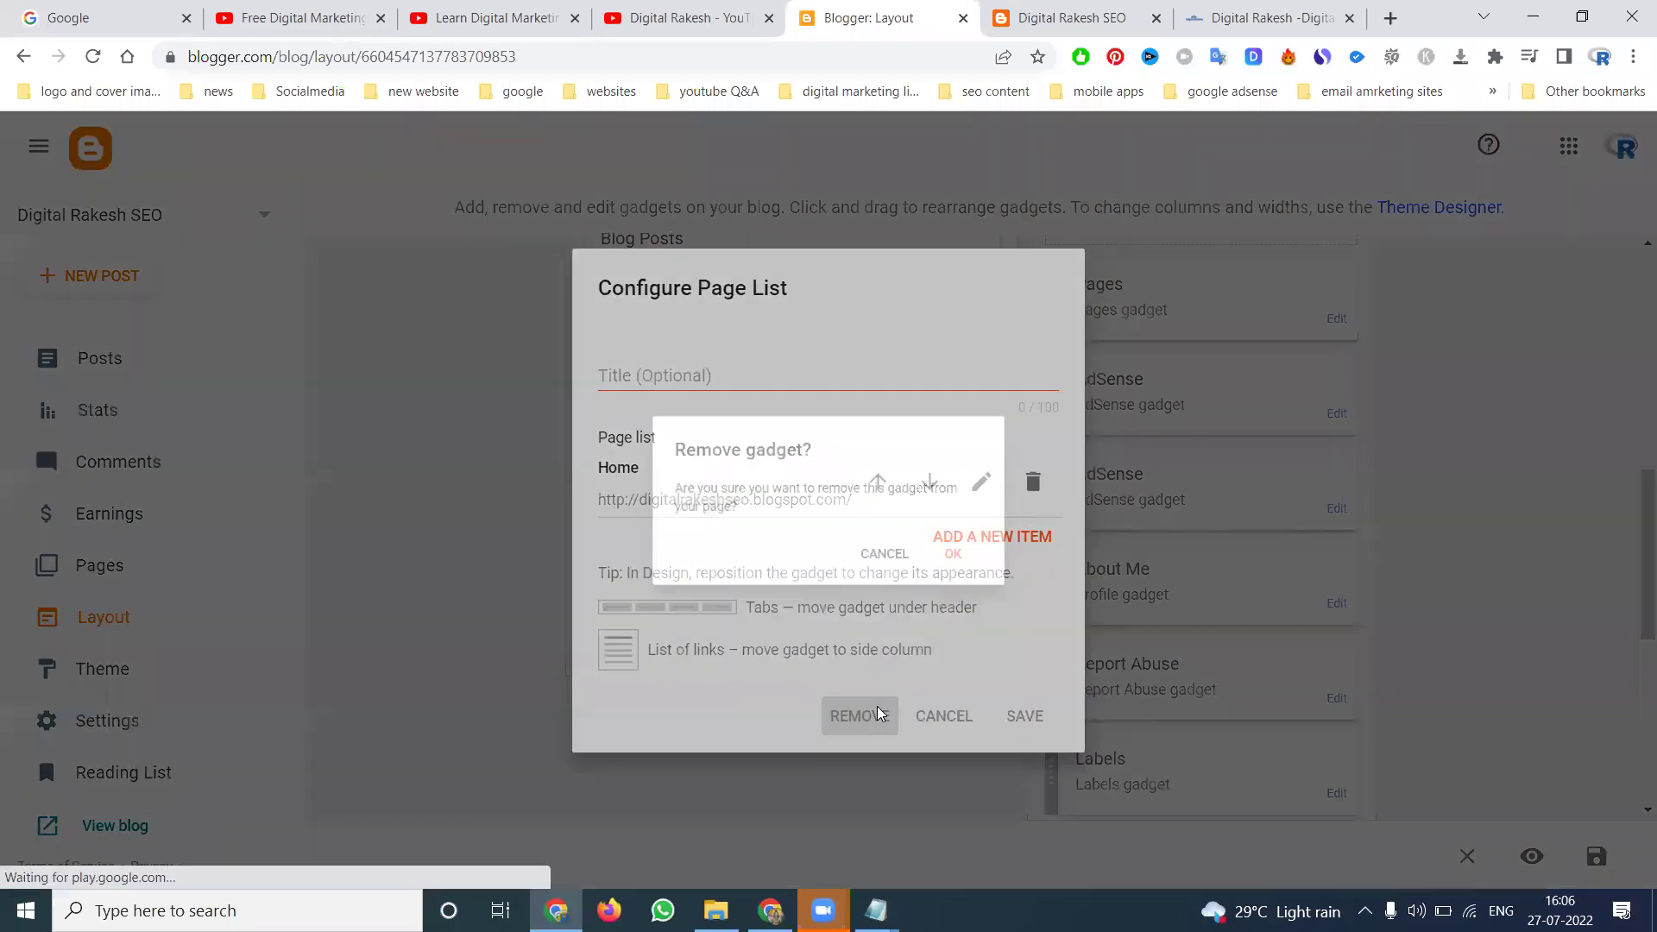
left_click(974, 566)
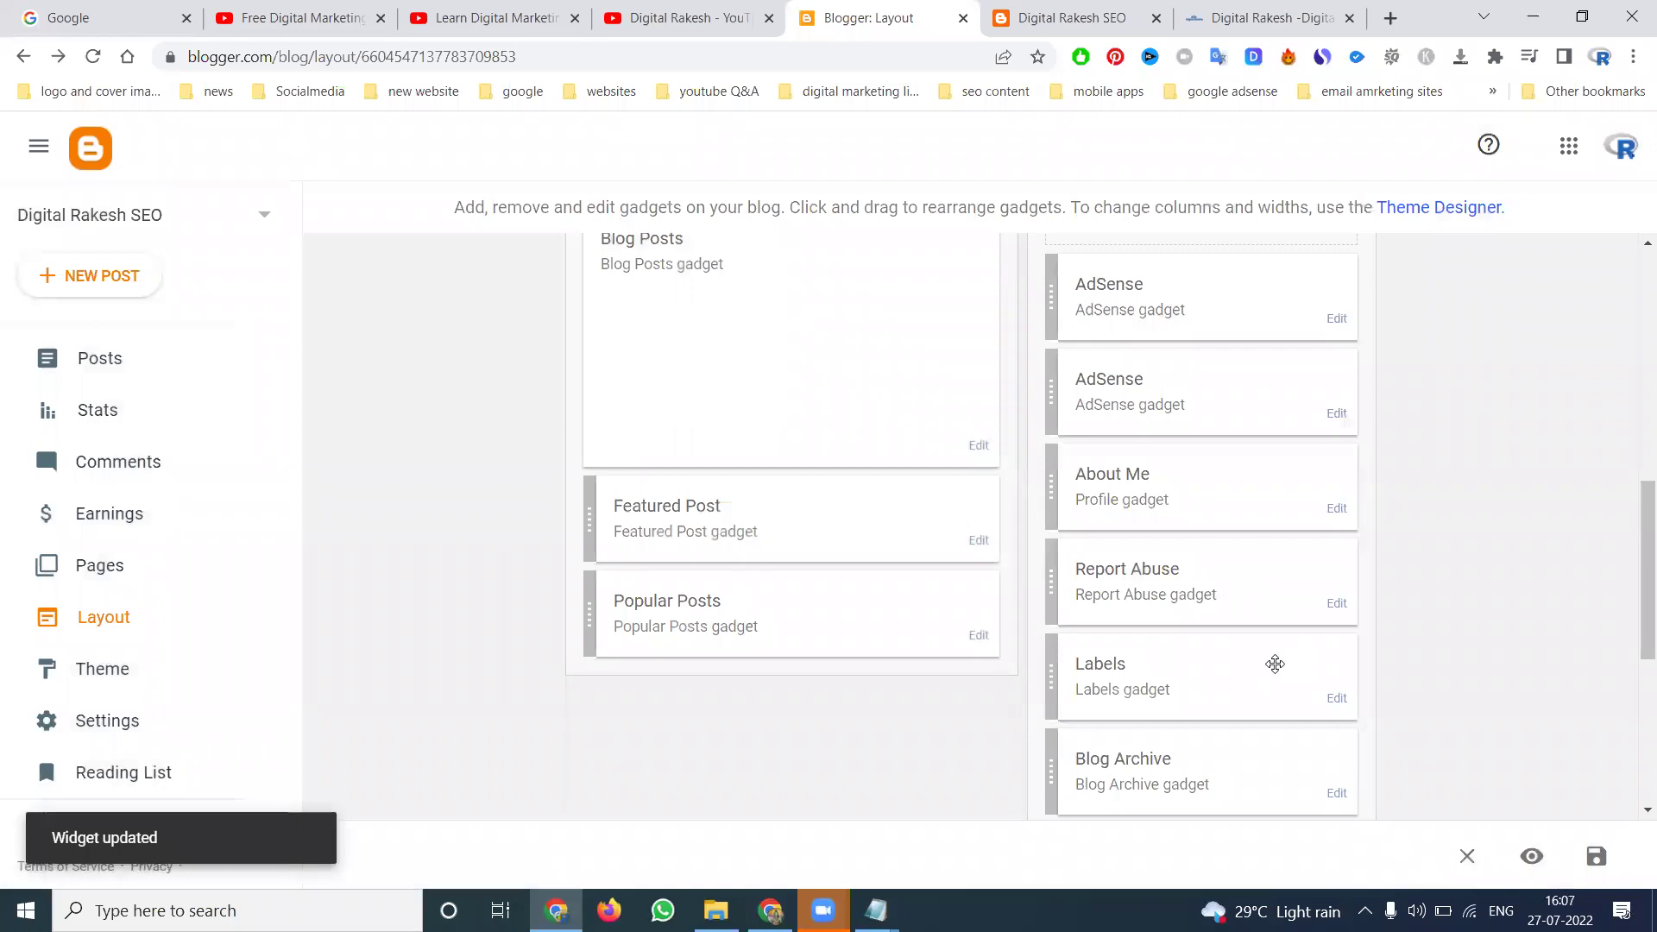
Step: Remove both AdSense gadgets from the right sidebar
left_click(1339, 325)
left_click(881, 606)
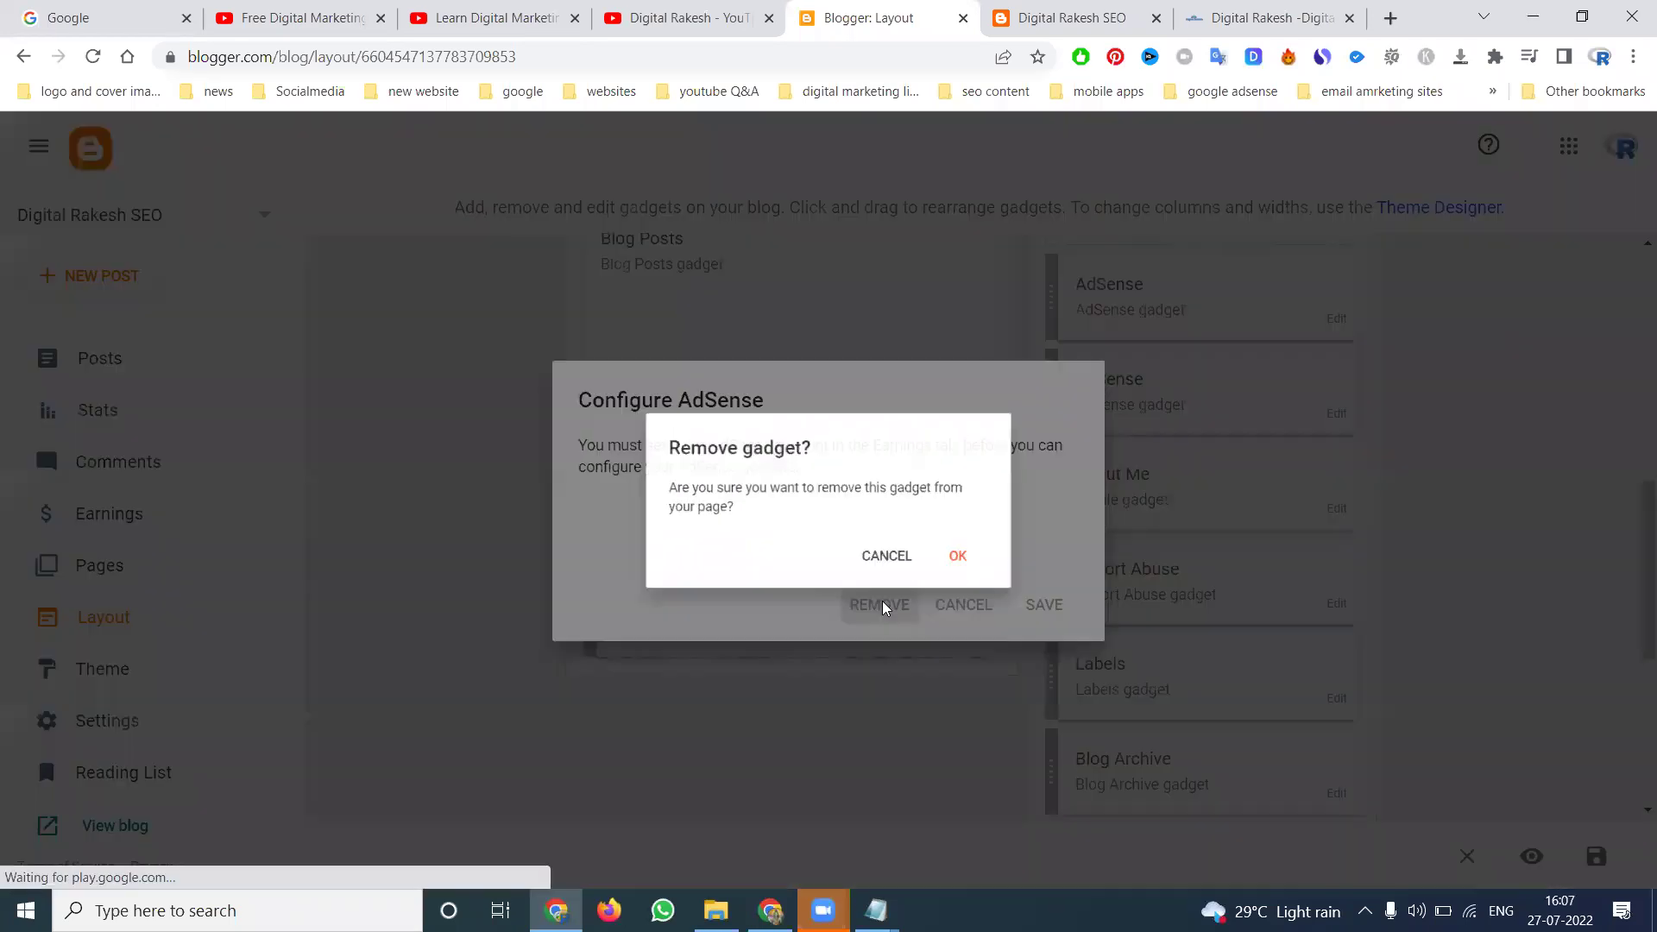
left_click(973, 572)
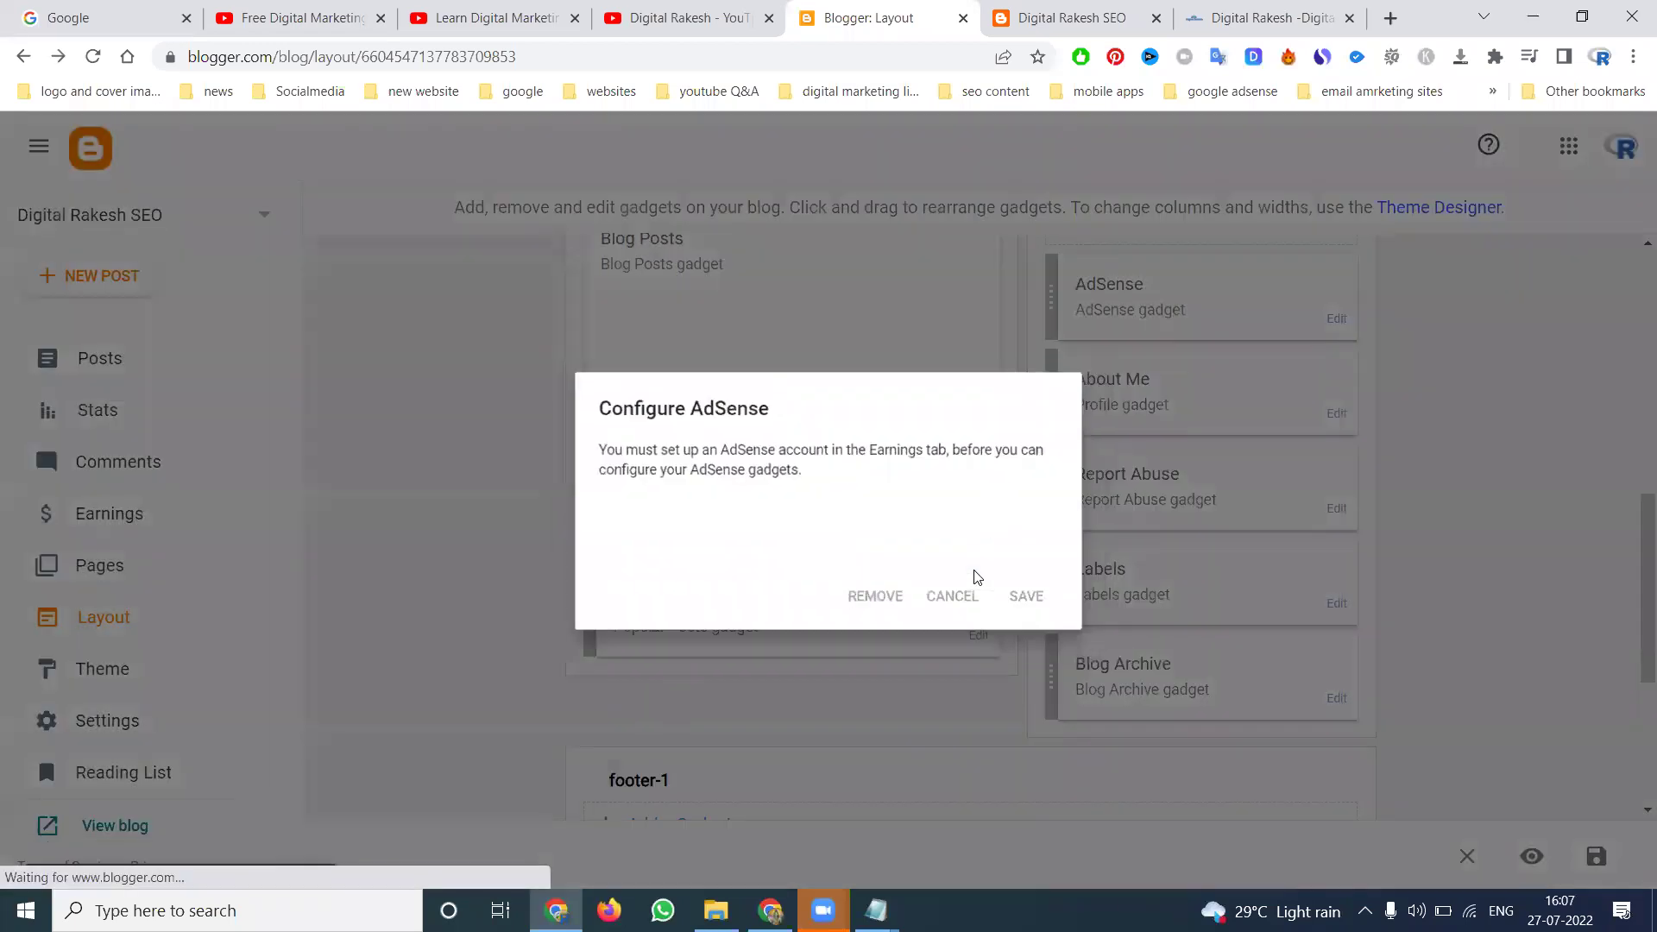
scroll(1200, 509, "up", 4)
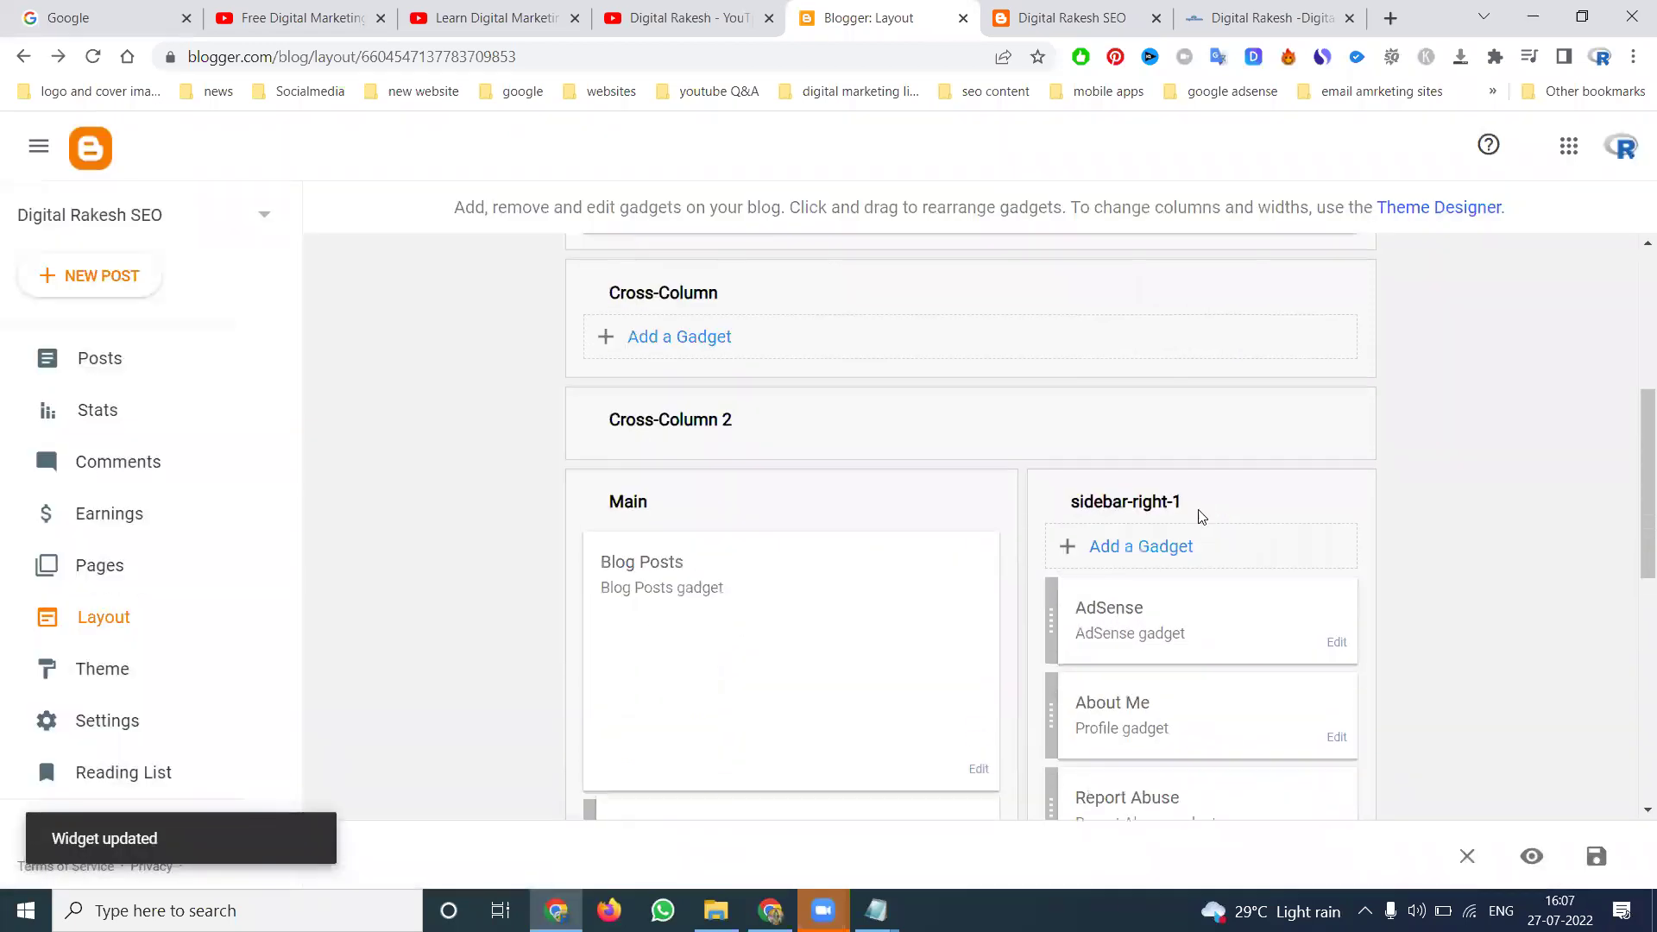
left_click(1337, 643)
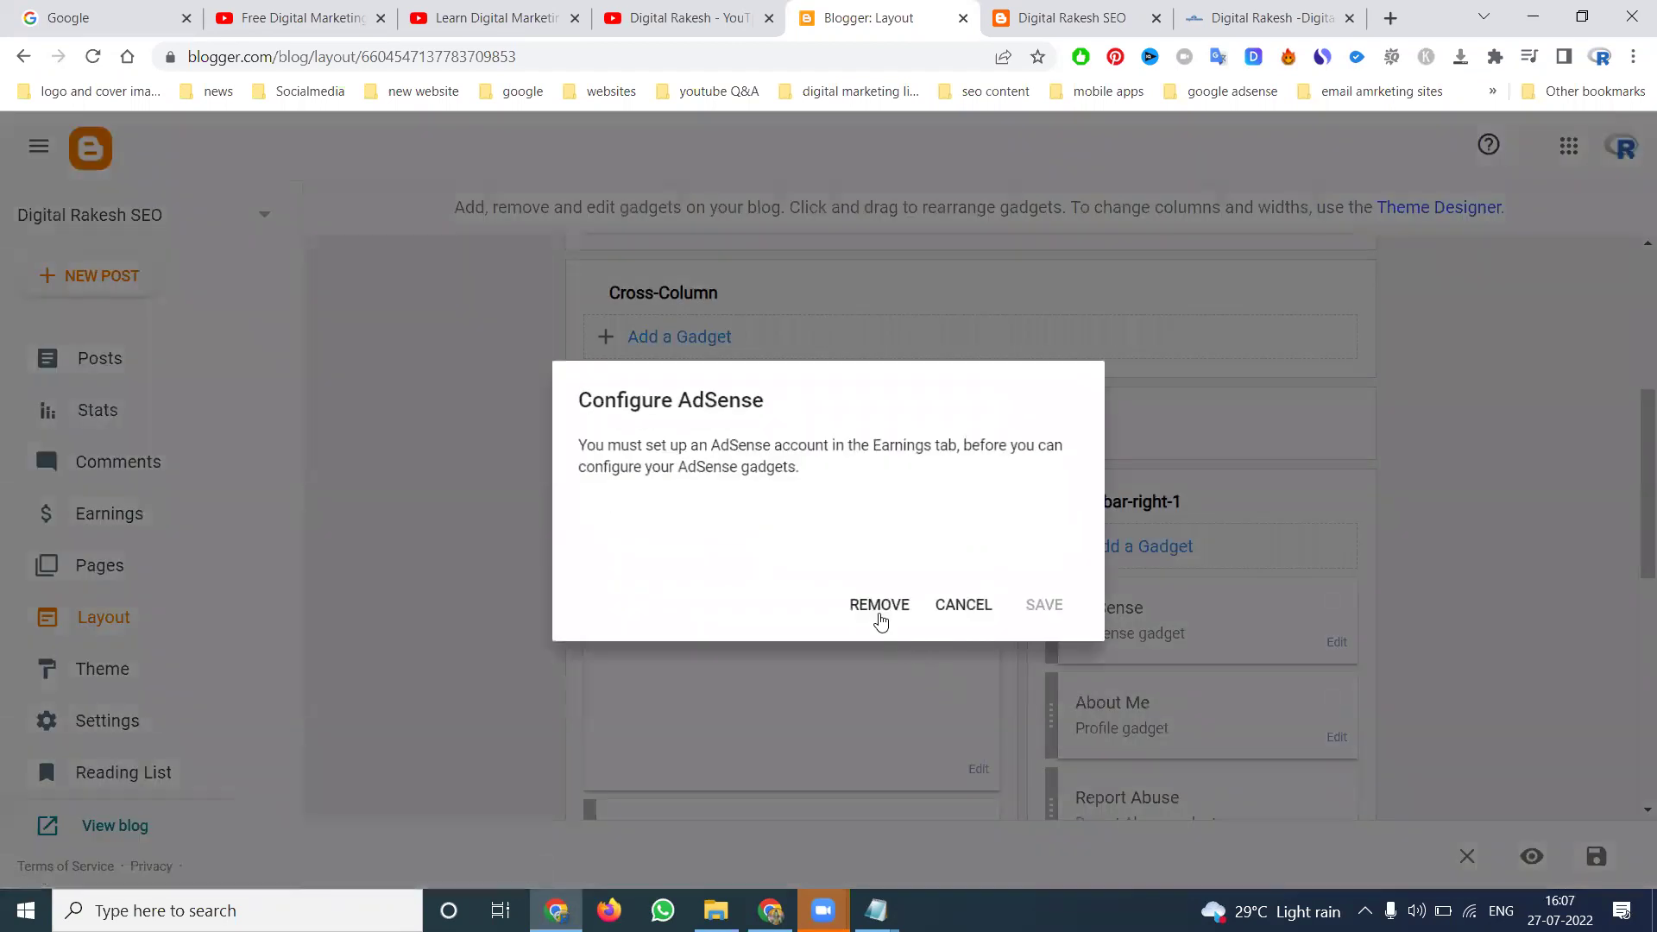
left_click(881, 615)
left_click(973, 566)
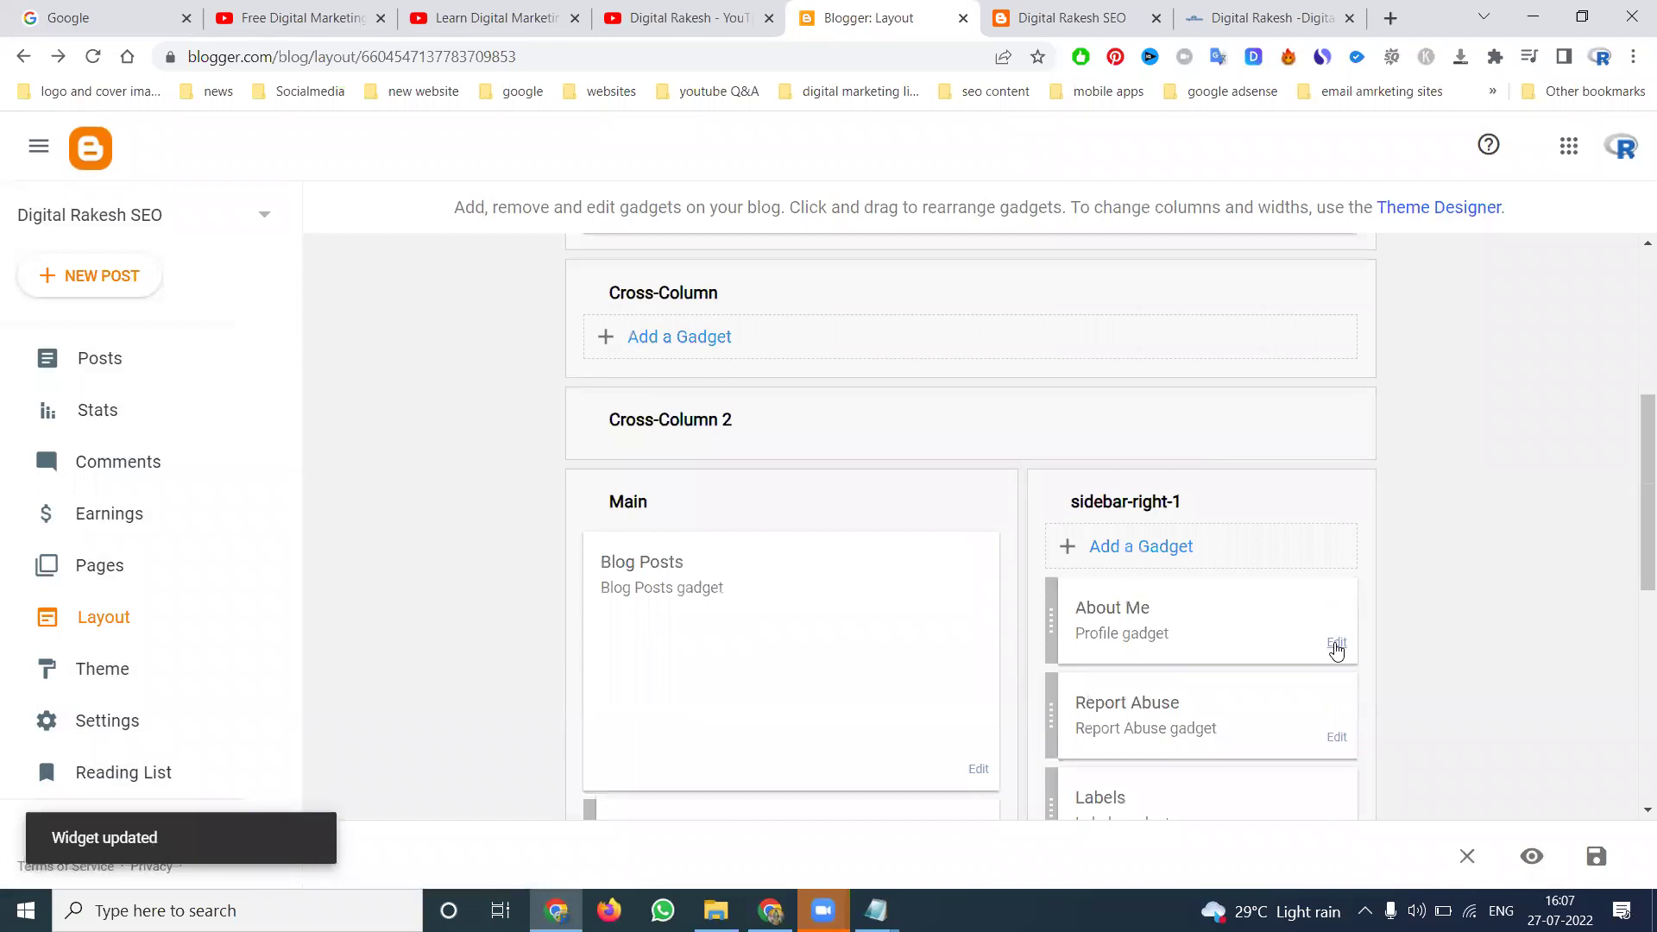
Step: Remove the About Me and Report Abuse gadgets from the right sidebar
left_click(1337, 646)
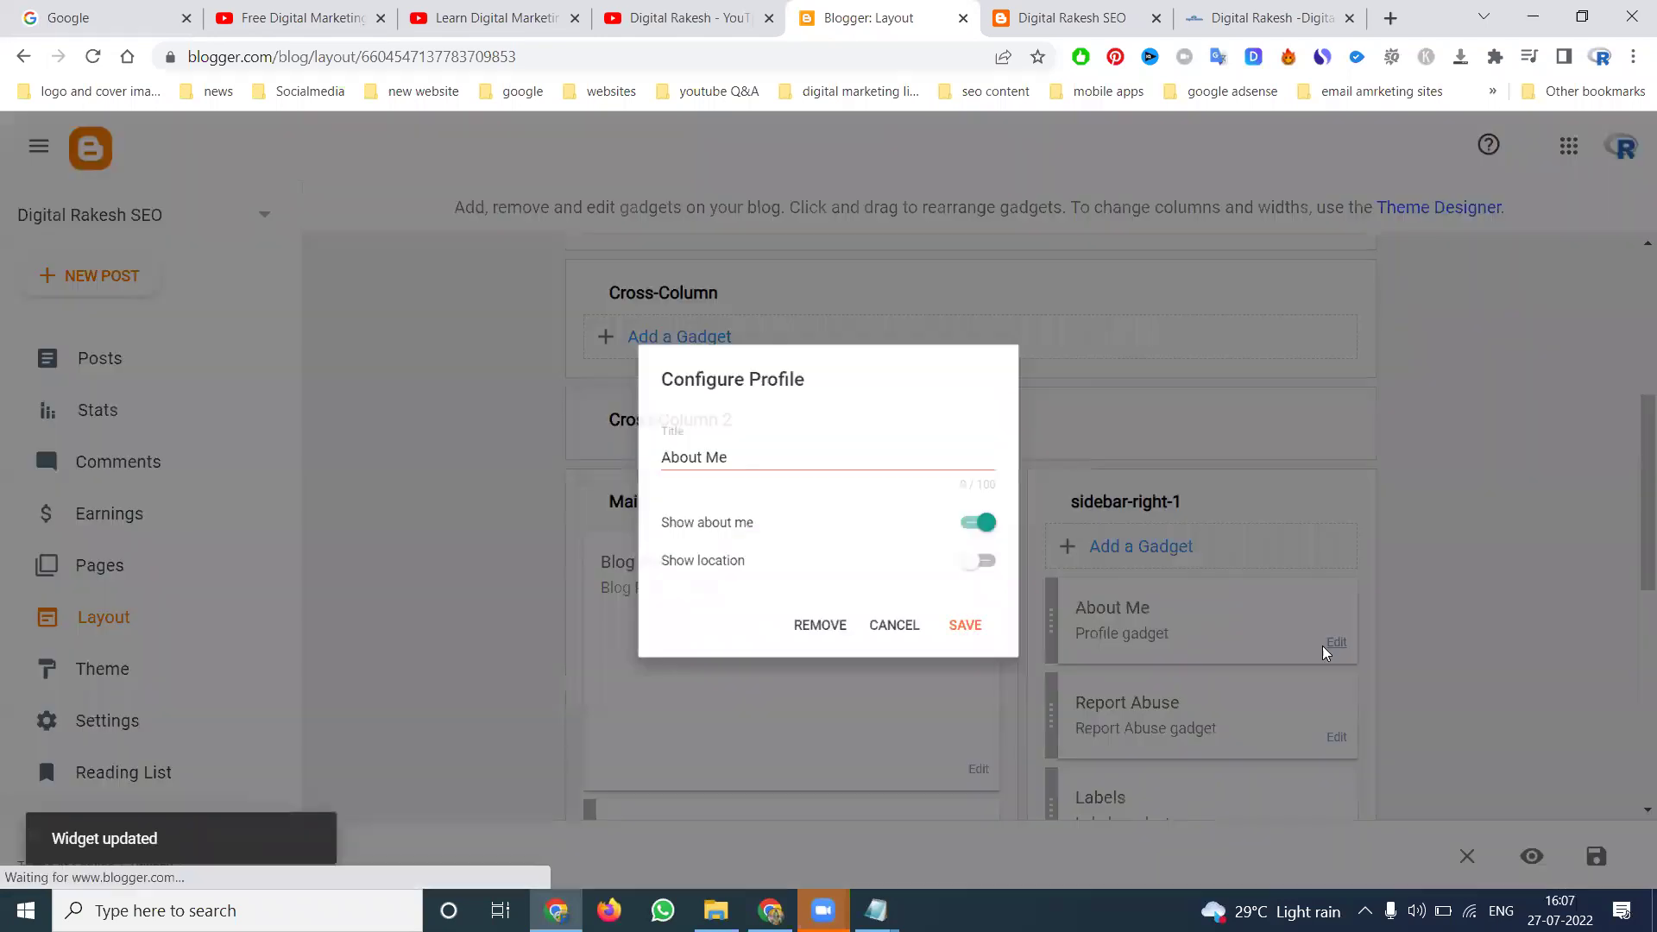
left_click(816, 643)
left_click(975, 564)
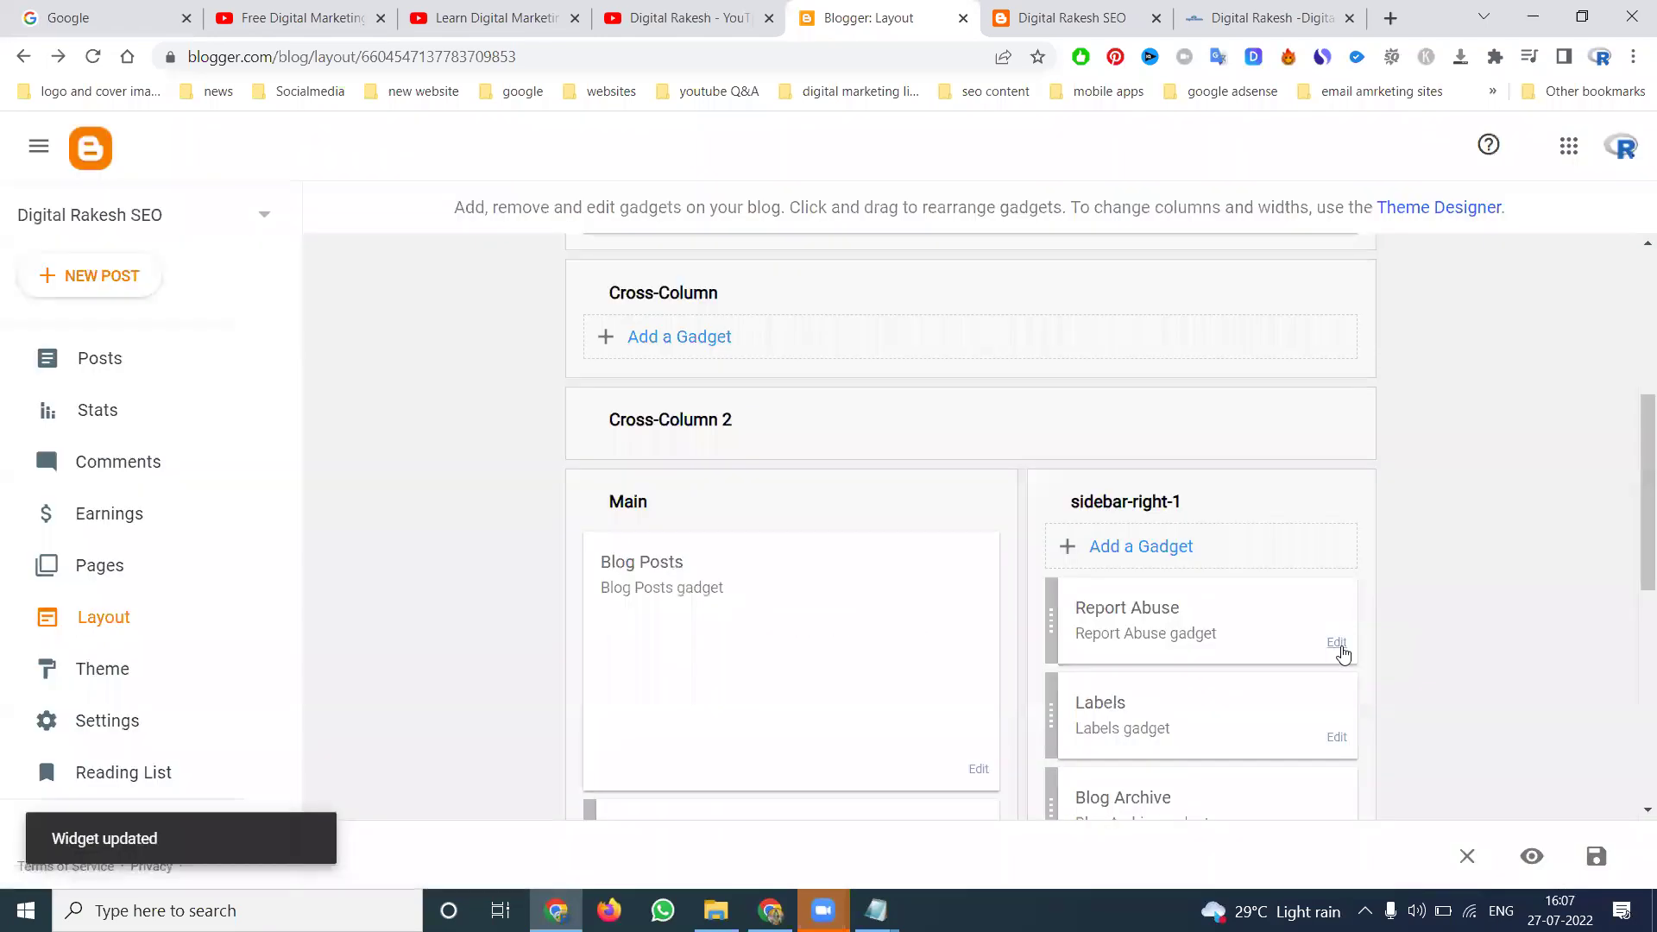
left_click(1339, 646)
left_click(984, 569)
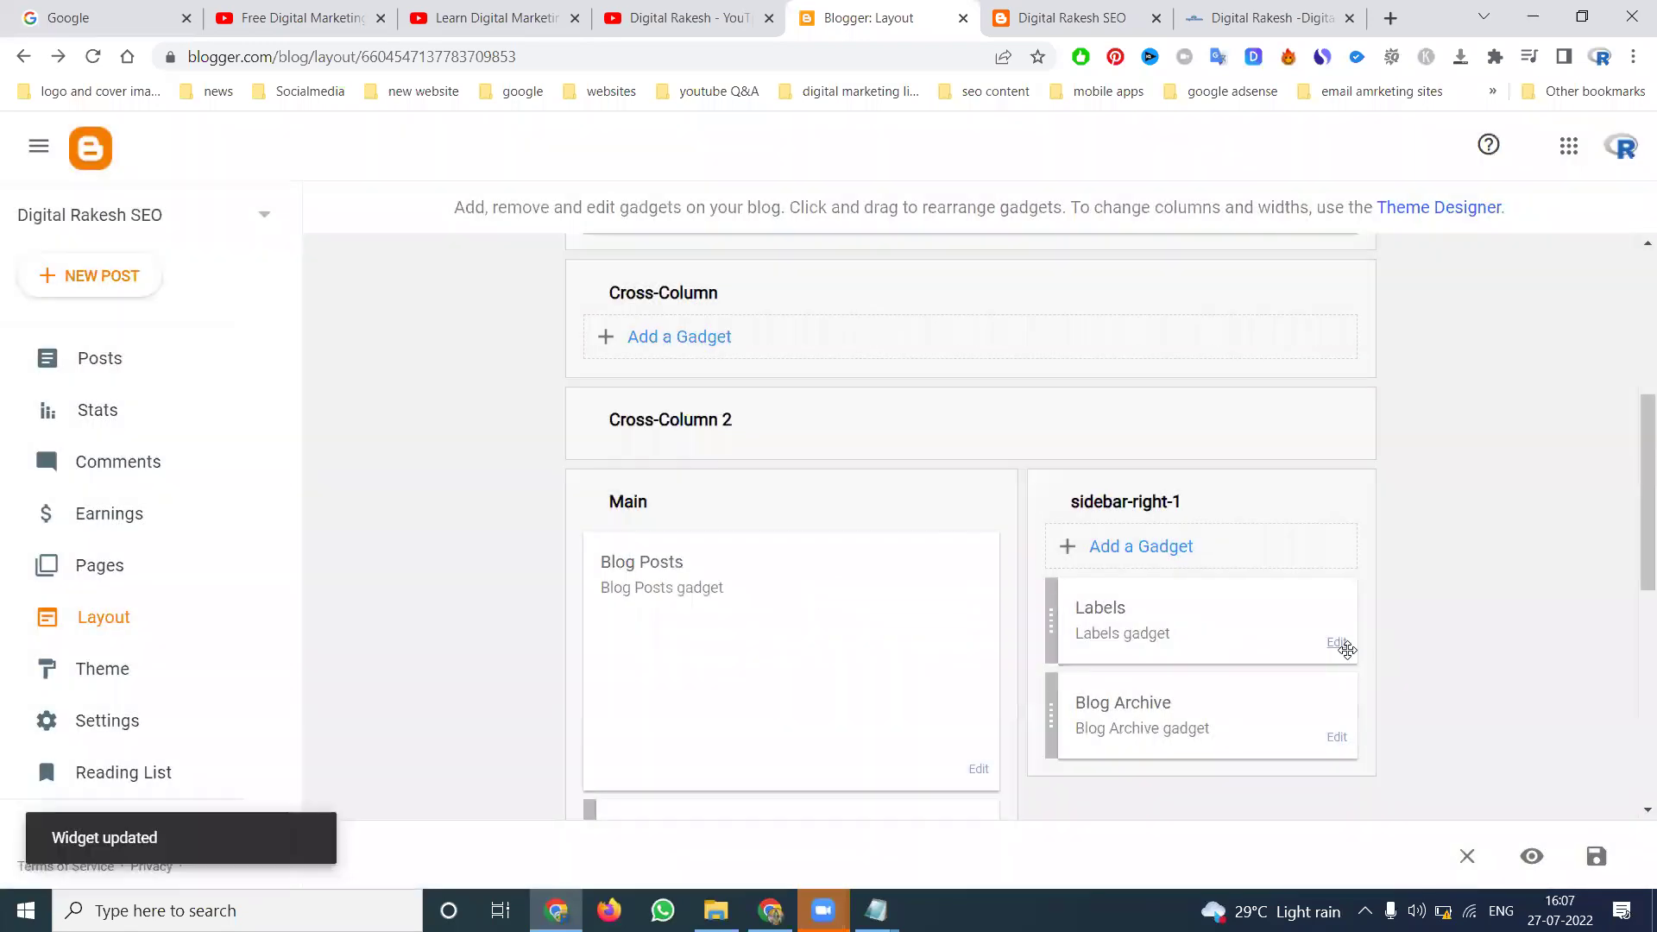
Step: Remove the Labels and Blog Archive gadgets from the right sidebar
left_click(1335, 644)
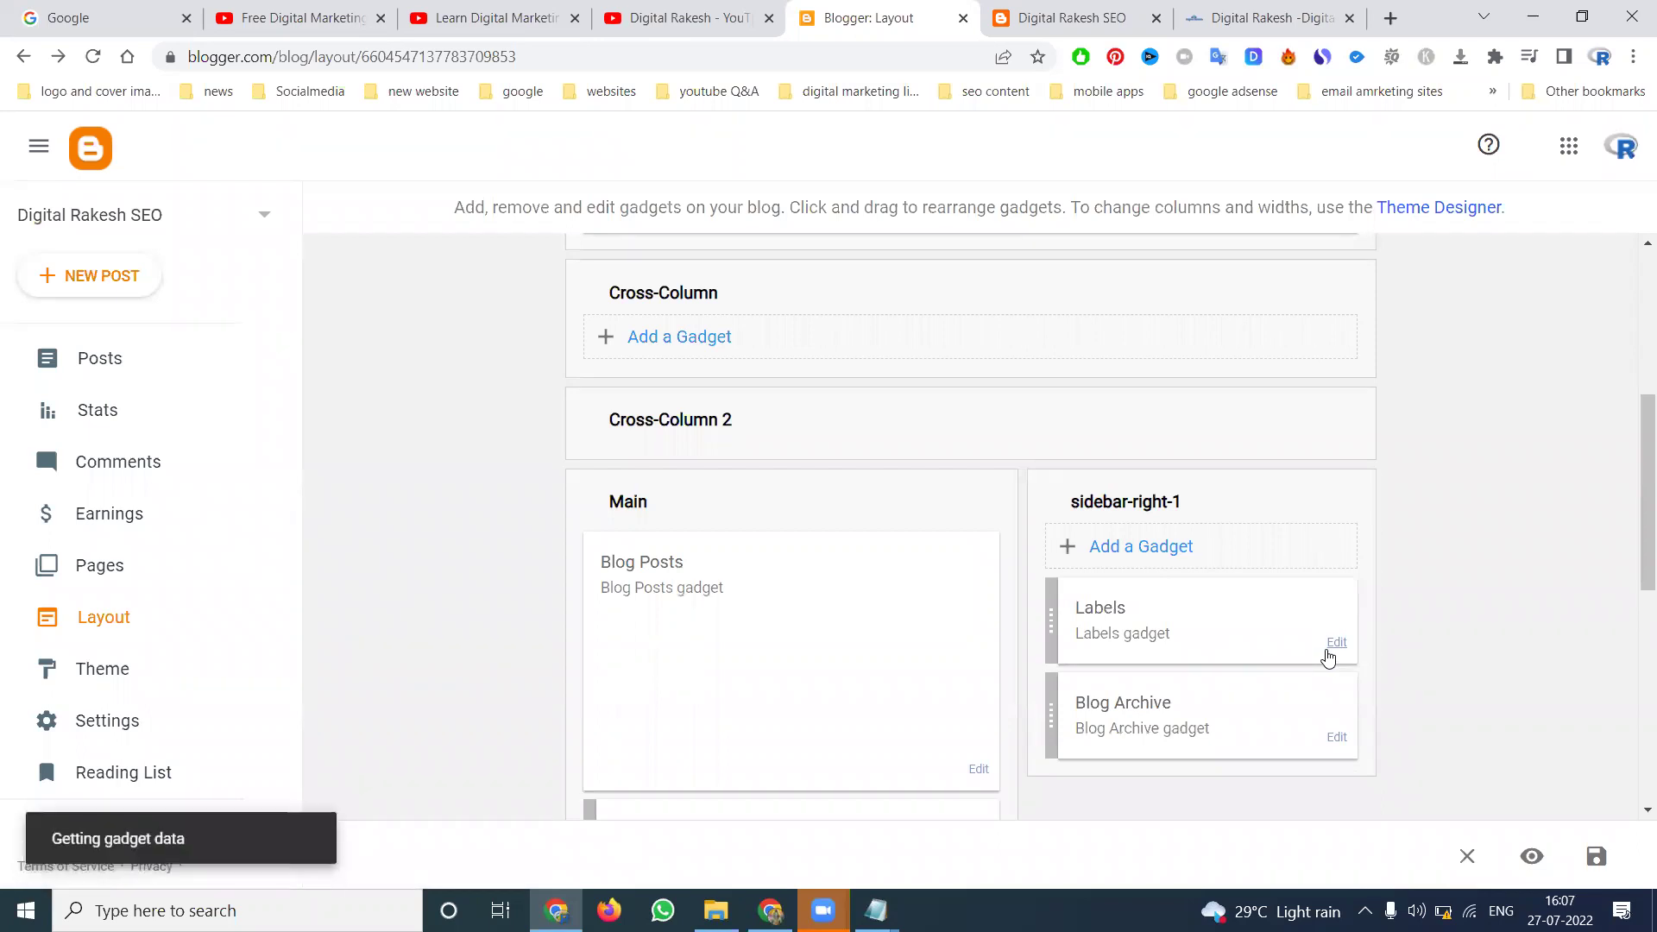
left_click(820, 767)
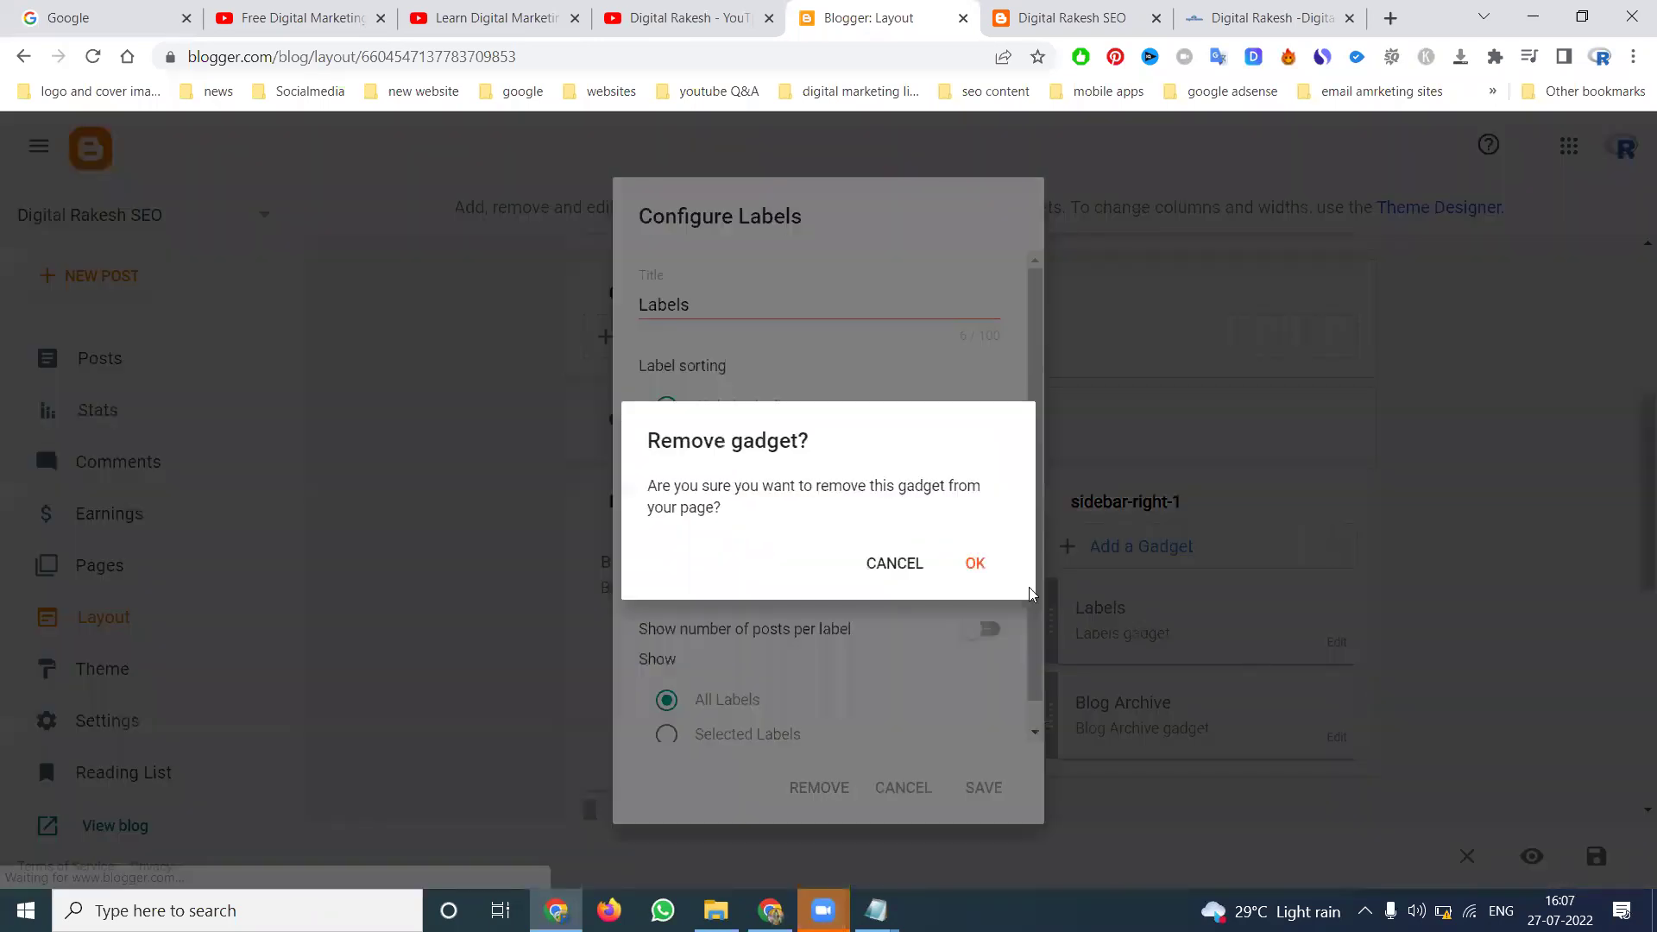
left_click(986, 569)
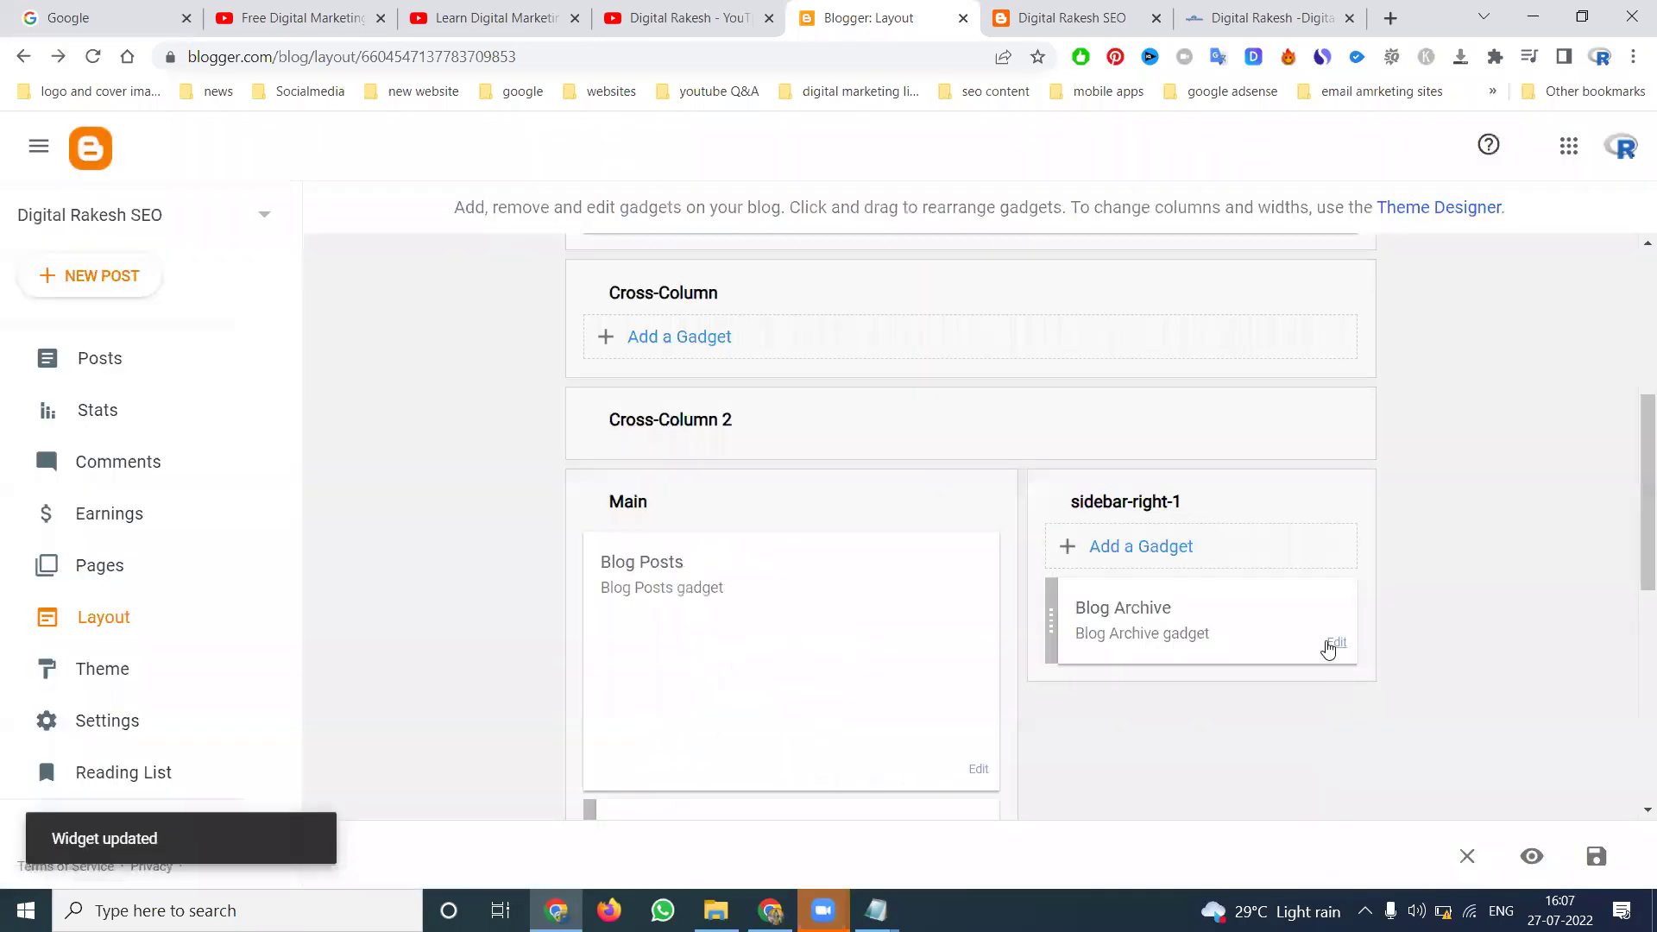
left_click(1334, 644)
left_click(820, 786)
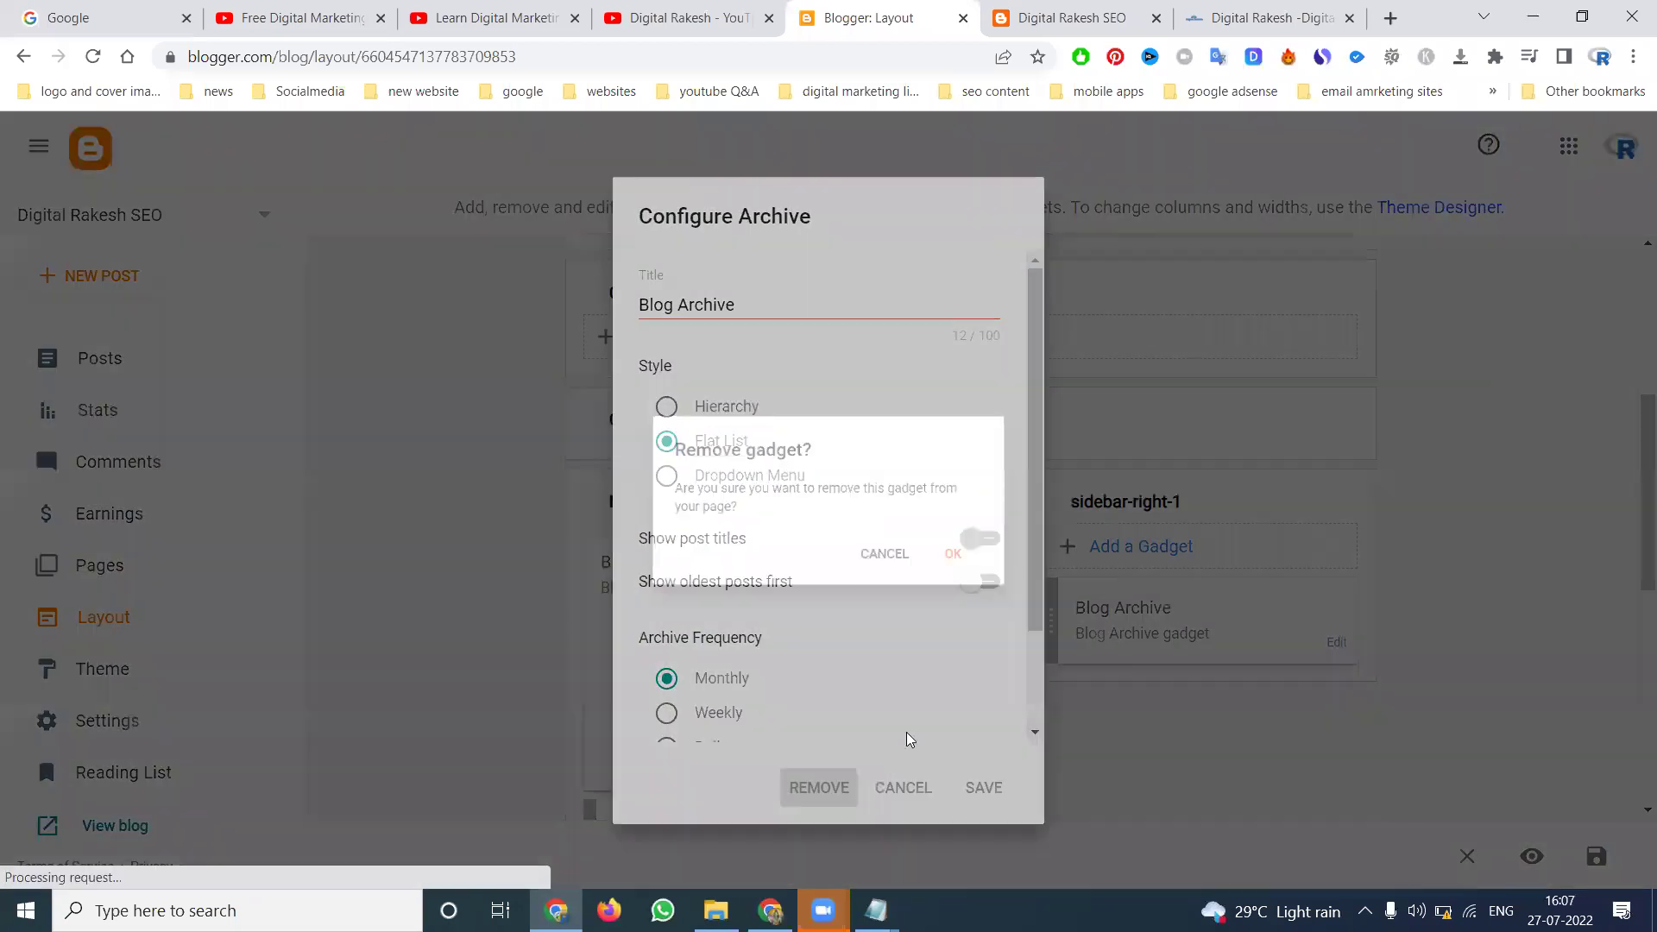
left_click(967, 574)
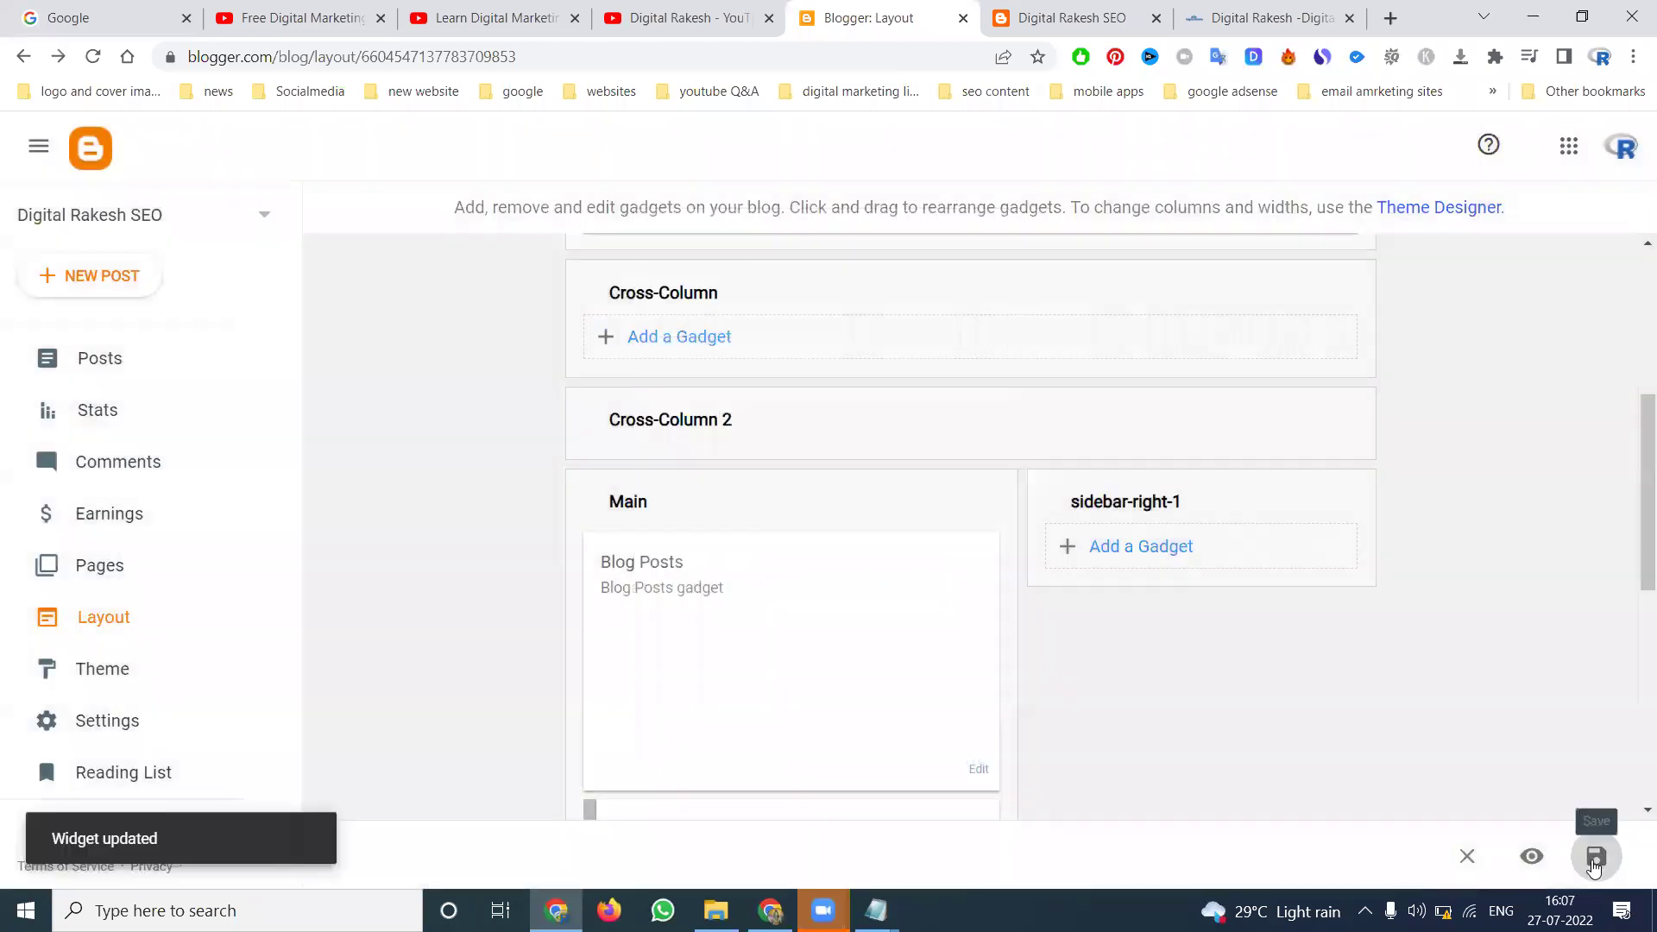
Step: Save the layout arrangement and reload the live blog to check the emptied sidebar
left_click(1594, 868)
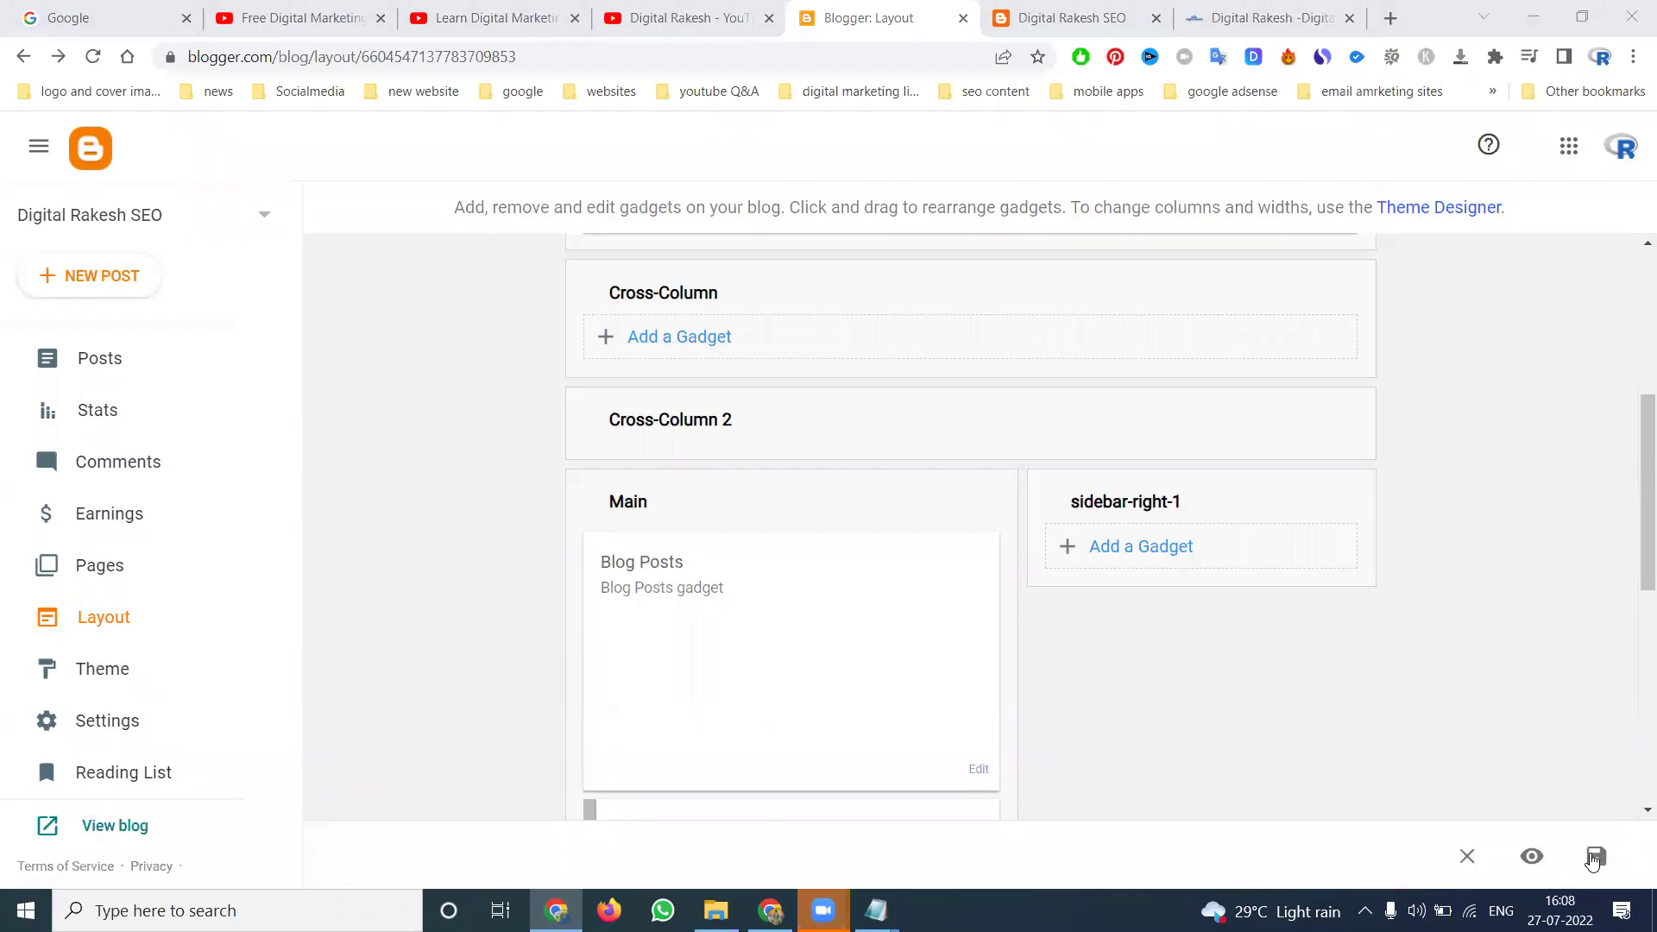
left_click(1596, 856)
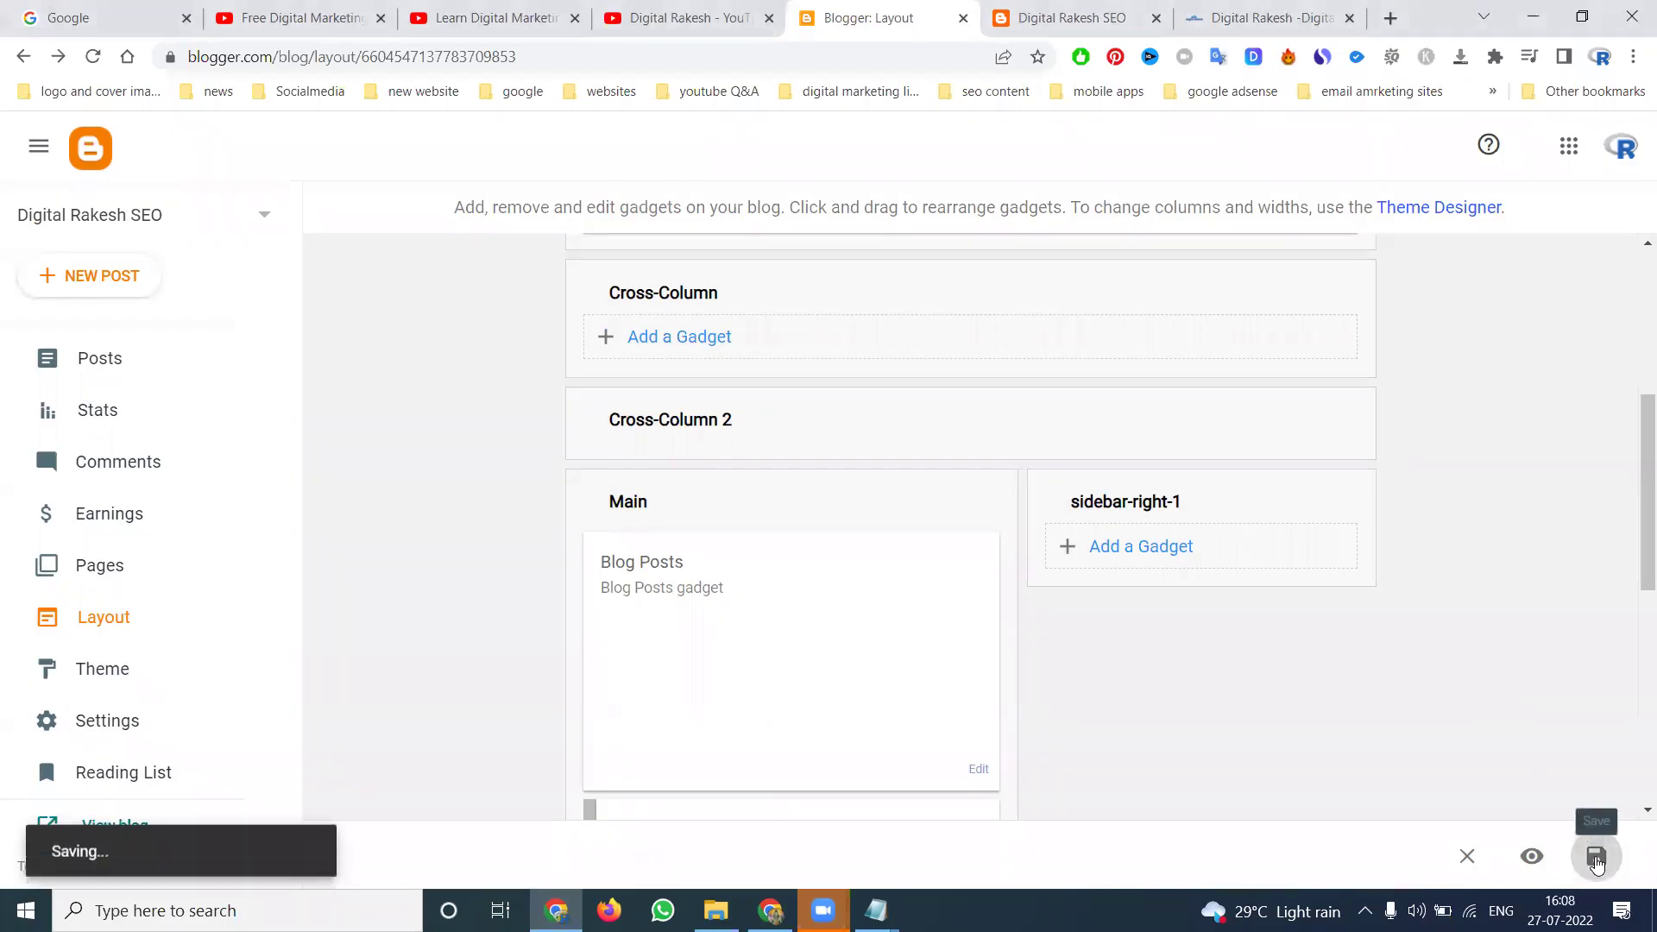
left_click(1105, 17)
left_click(93, 57)
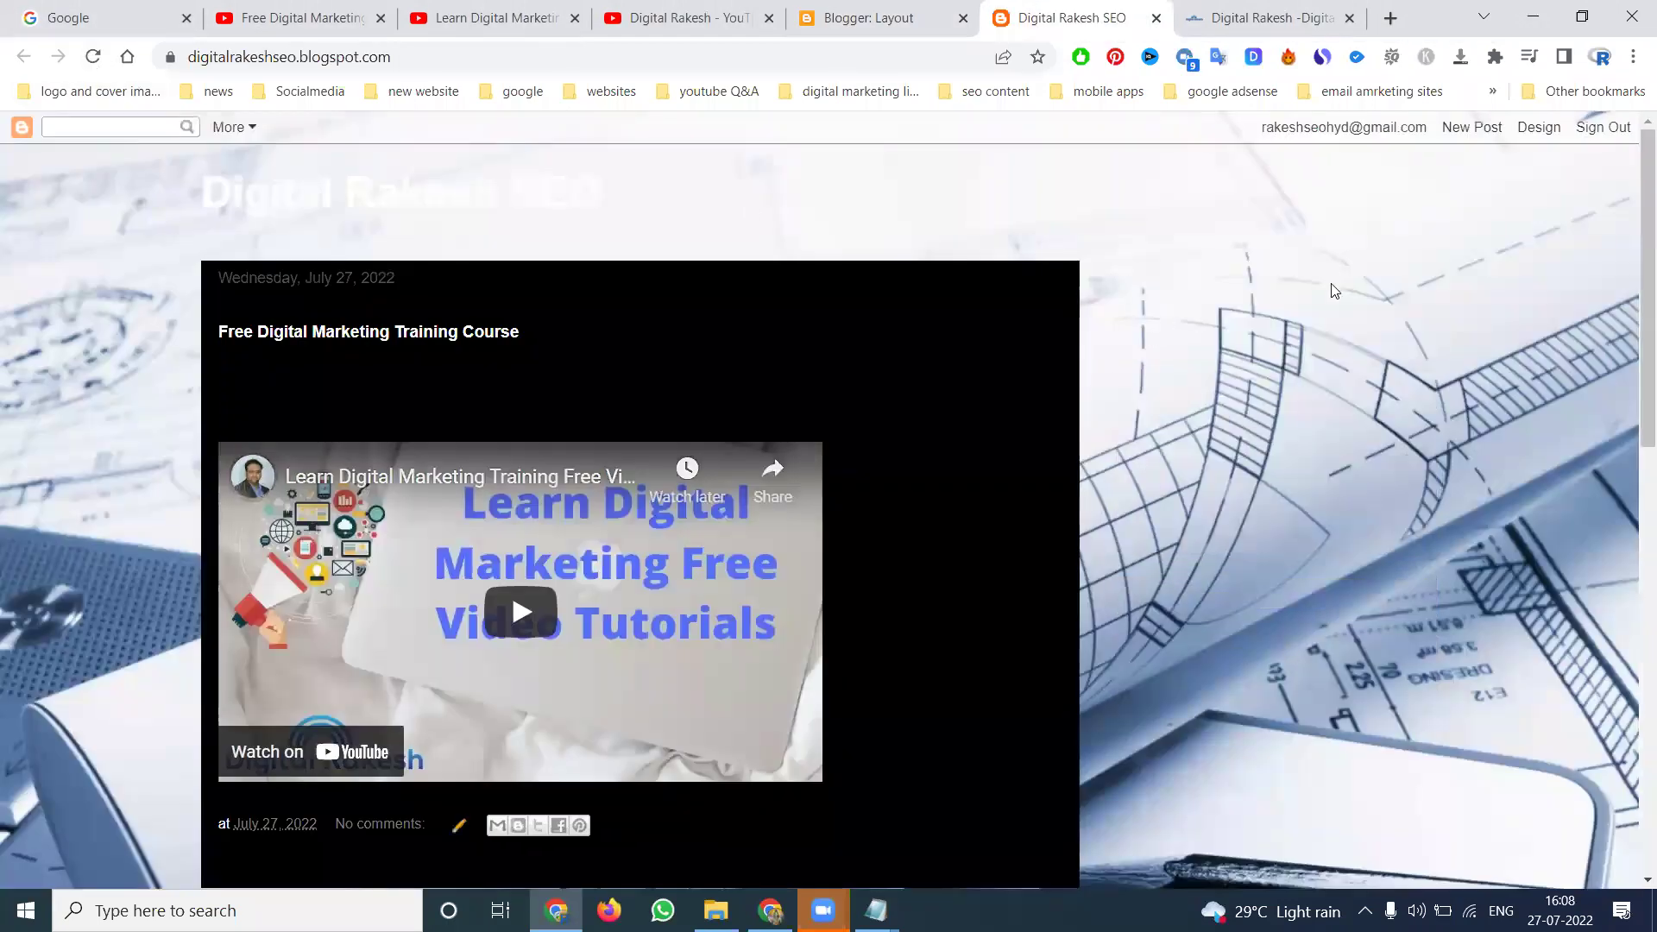
Step: Examine the sidebar gadgets on the digitalrakesh.blogspot.com example blog and follow its Instagram image link, returning to the blog
left_click(1273, 22)
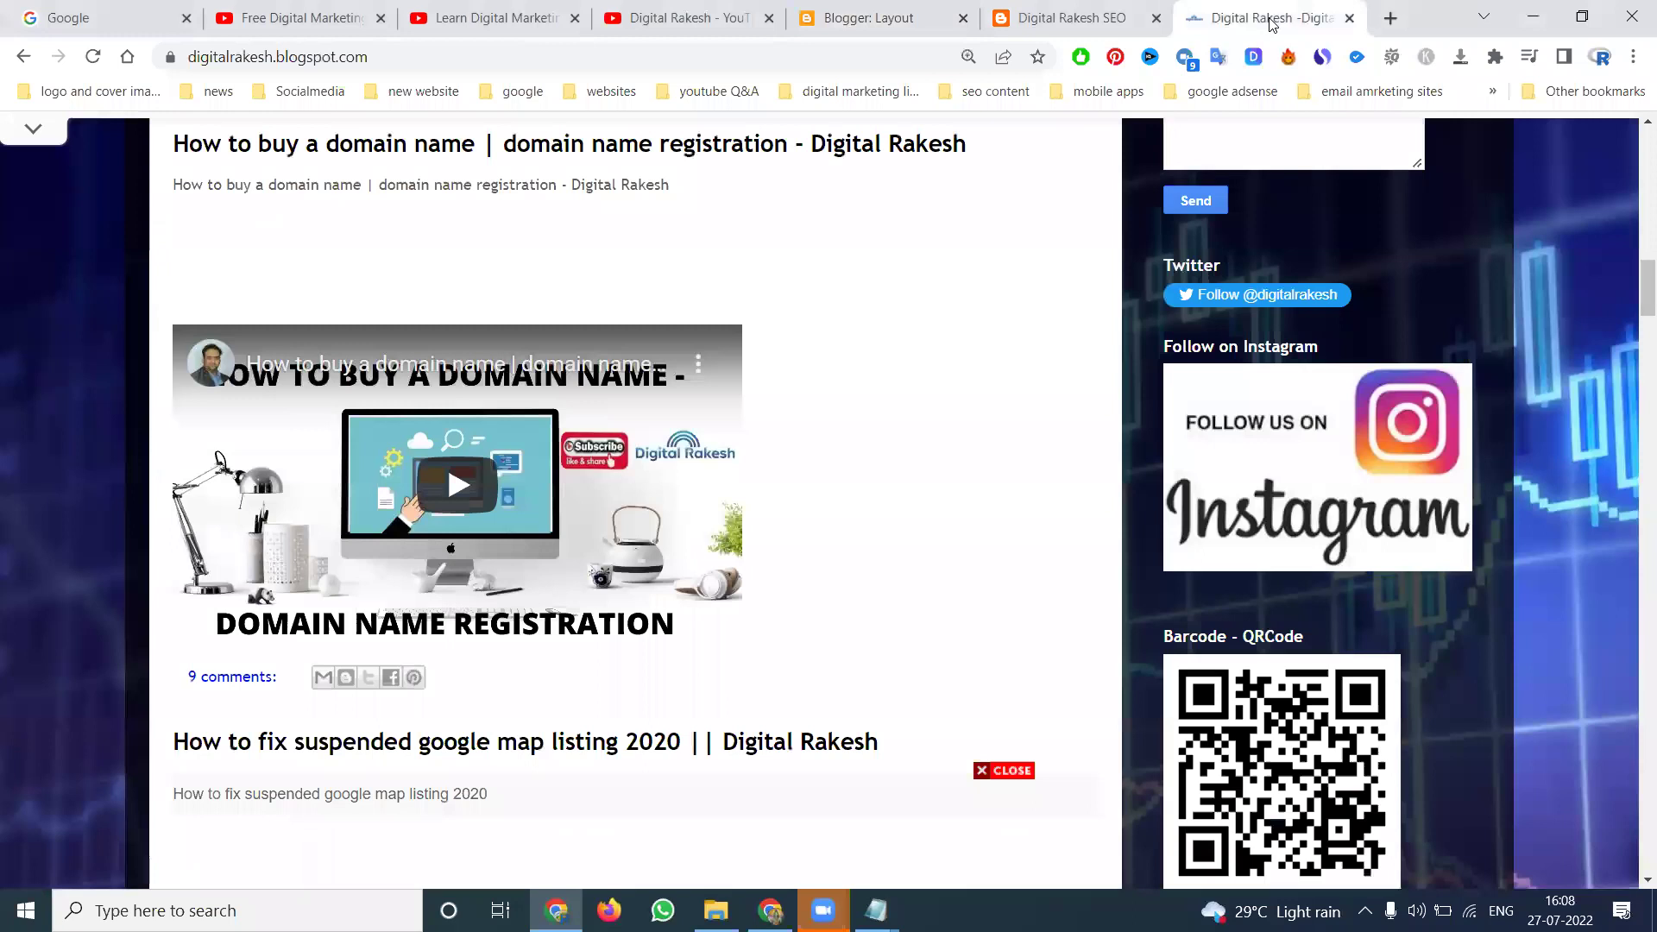
scroll(1339, 473, "up", 9)
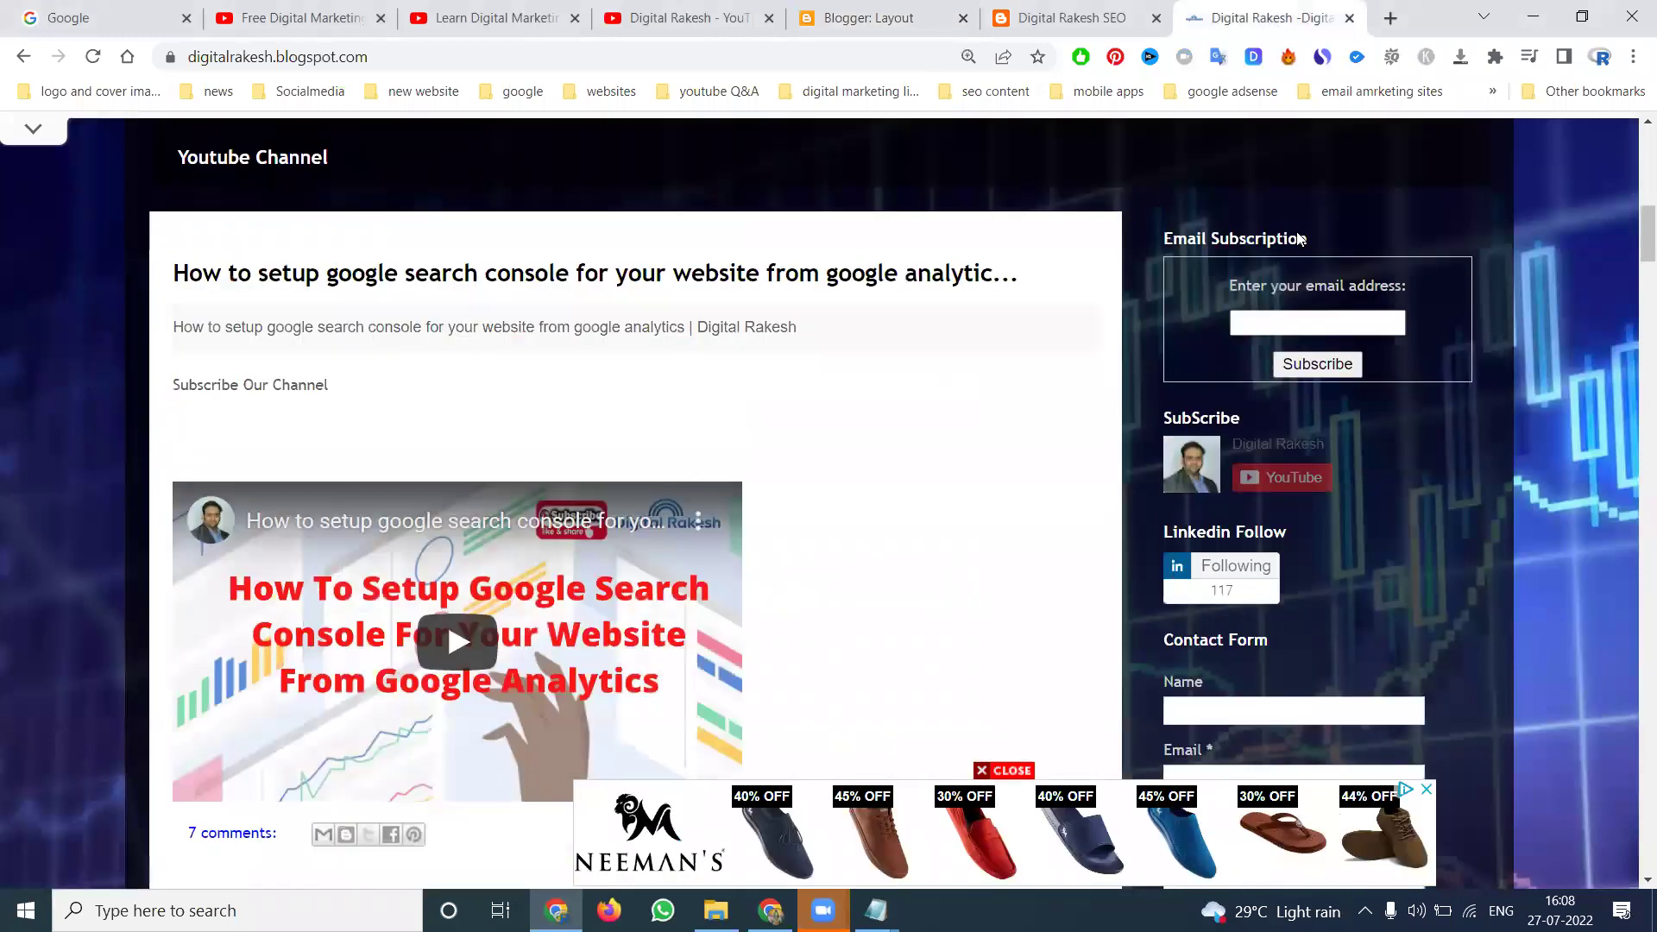
scroll(1307, 541, "down", 5)
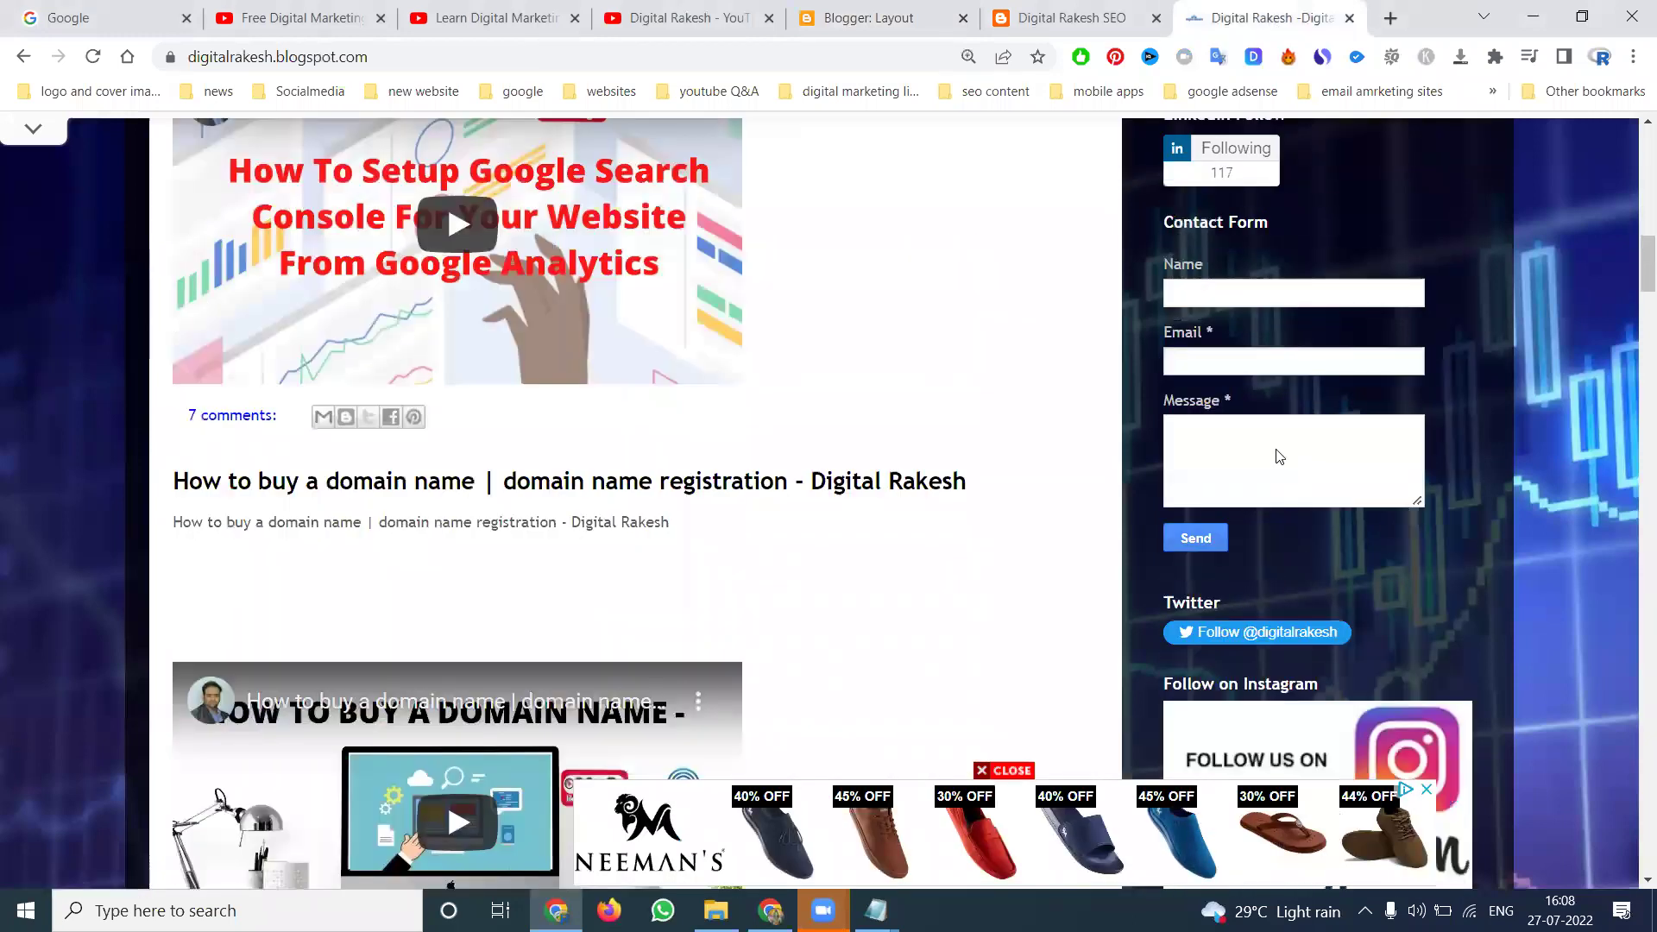
scroll(1279, 457, "down", 14)
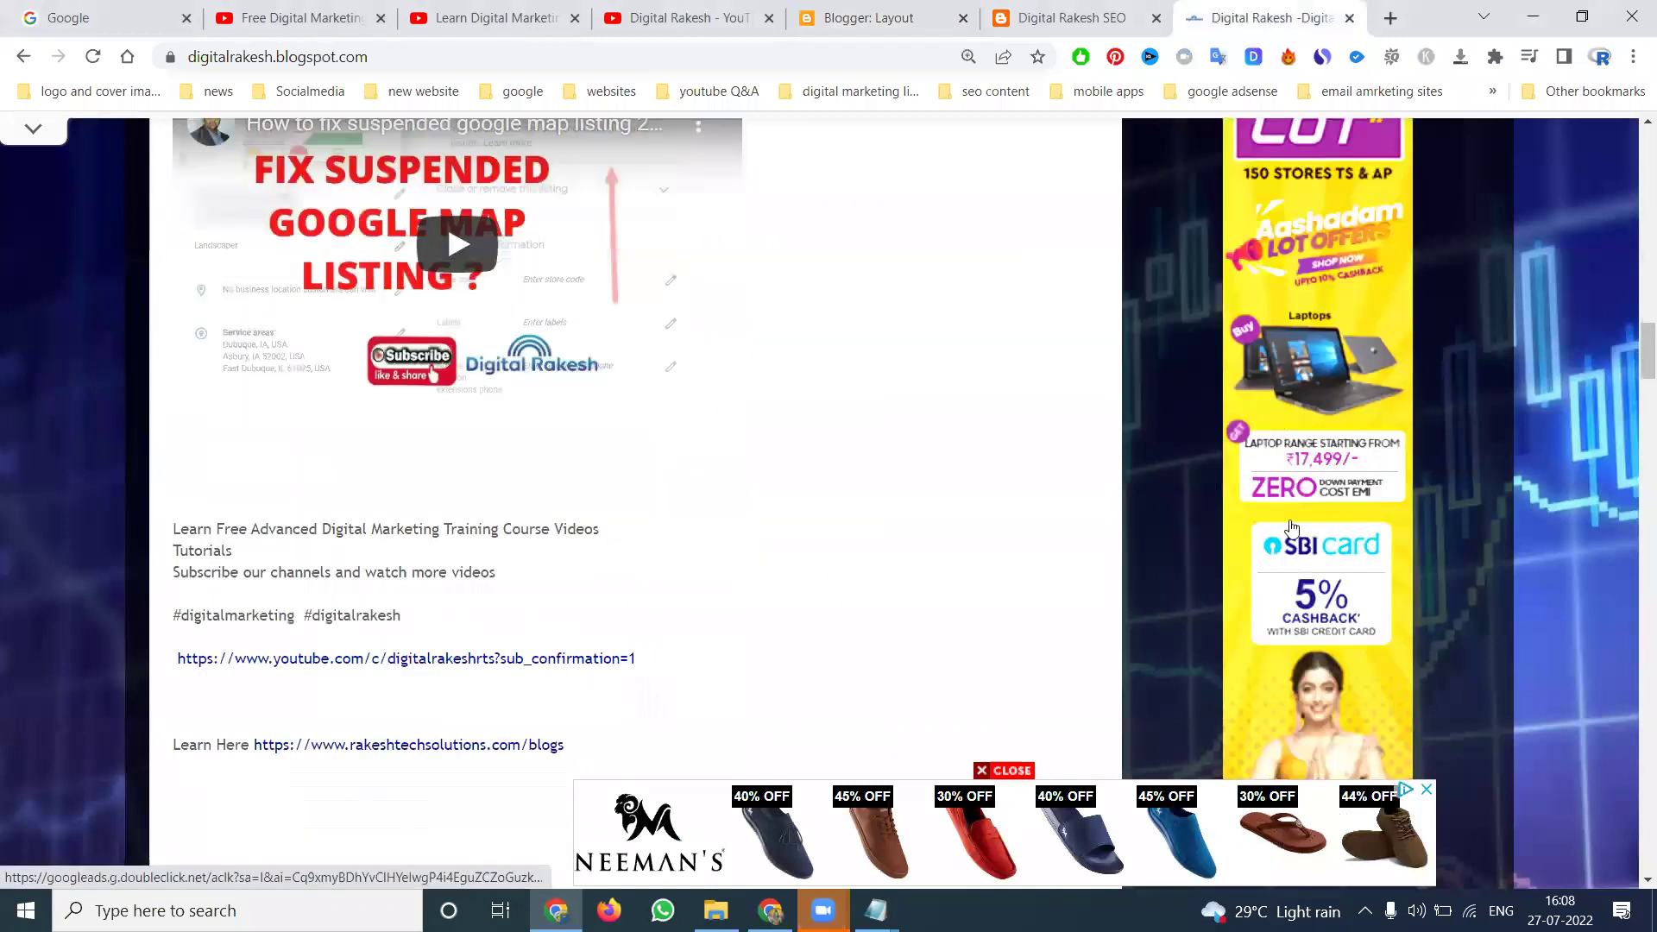
scroll(1277, 514, "up", 7)
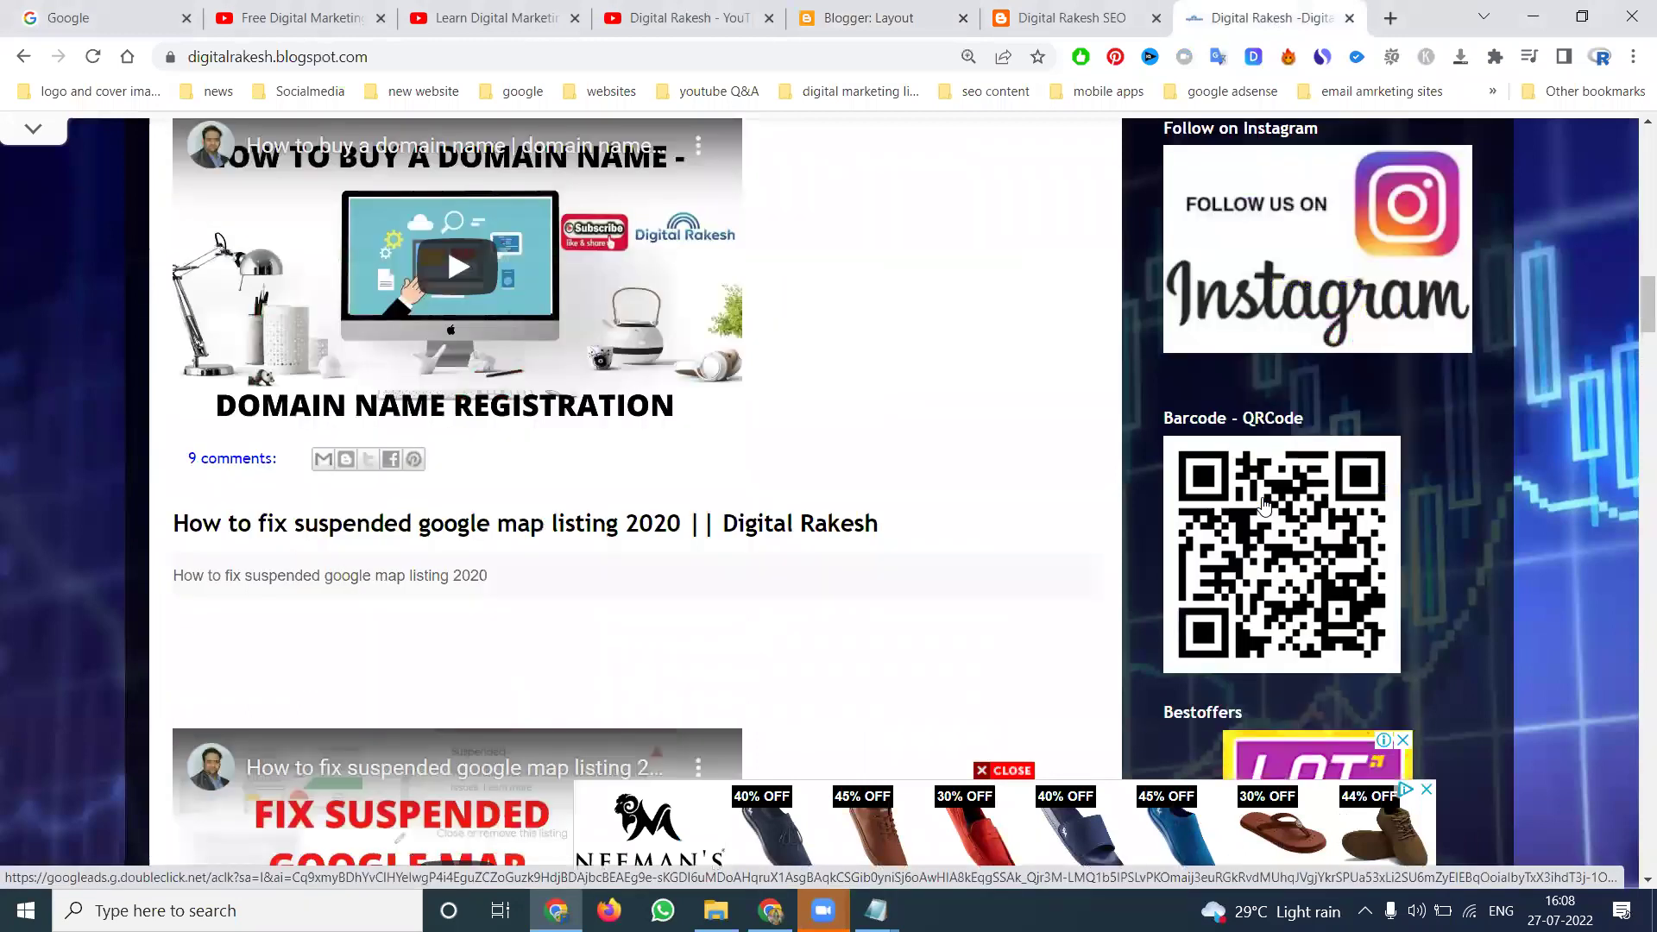
scroll(1265, 505, "up", 8)
scroll(1265, 510, "down", 4)
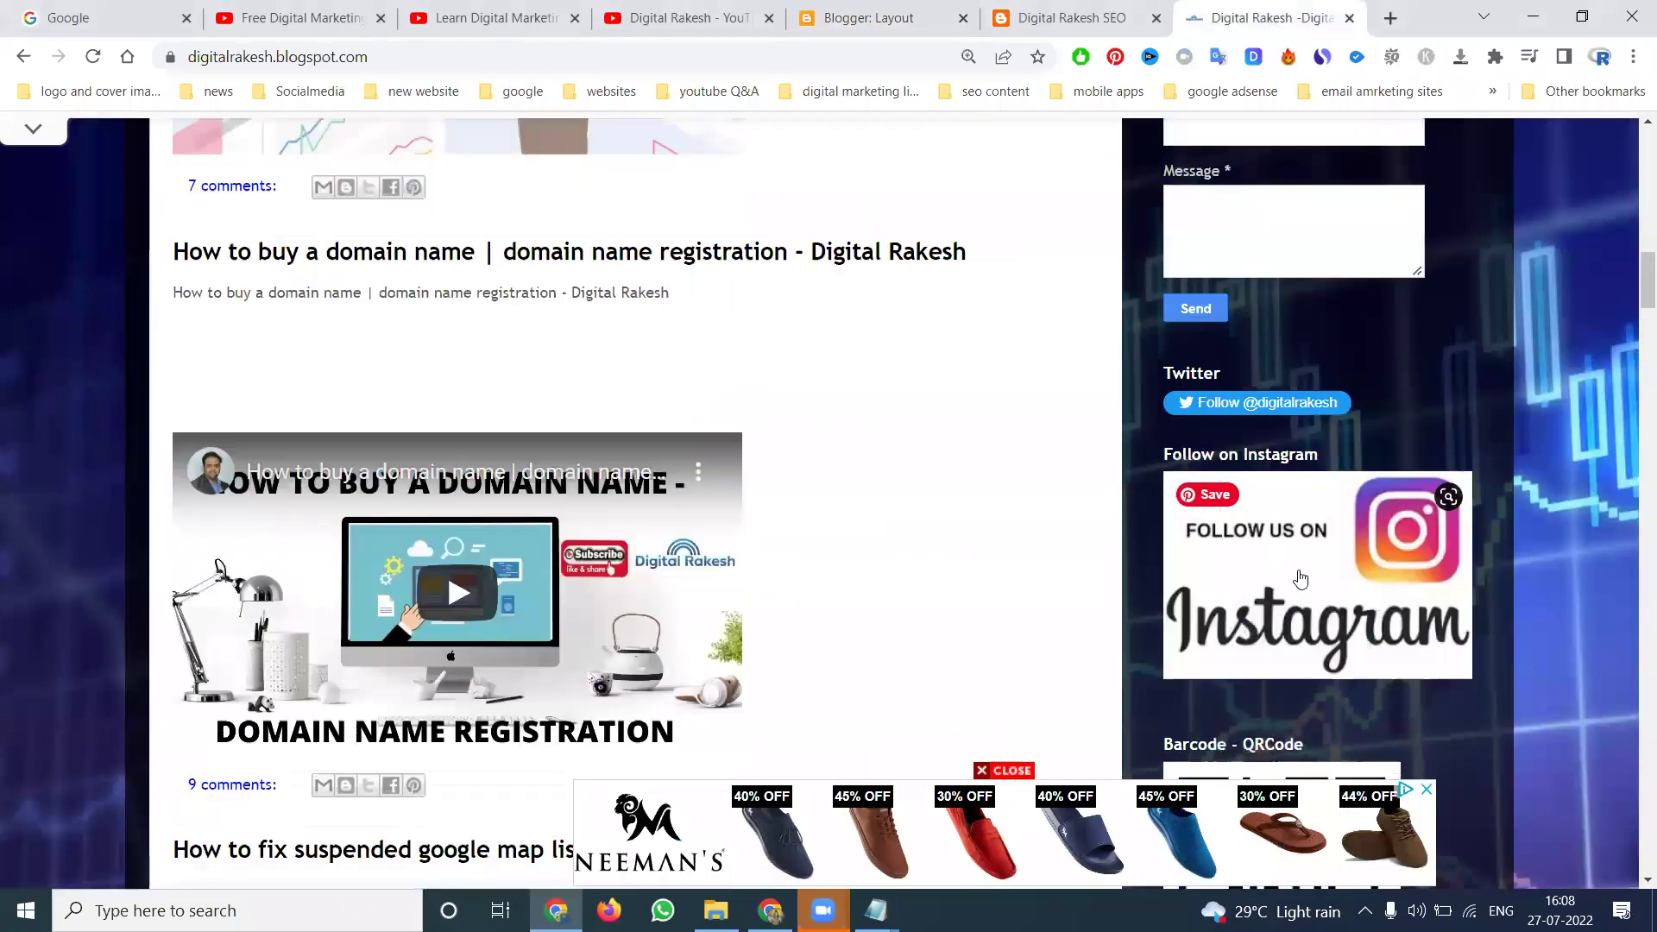
left_click(1301, 577)
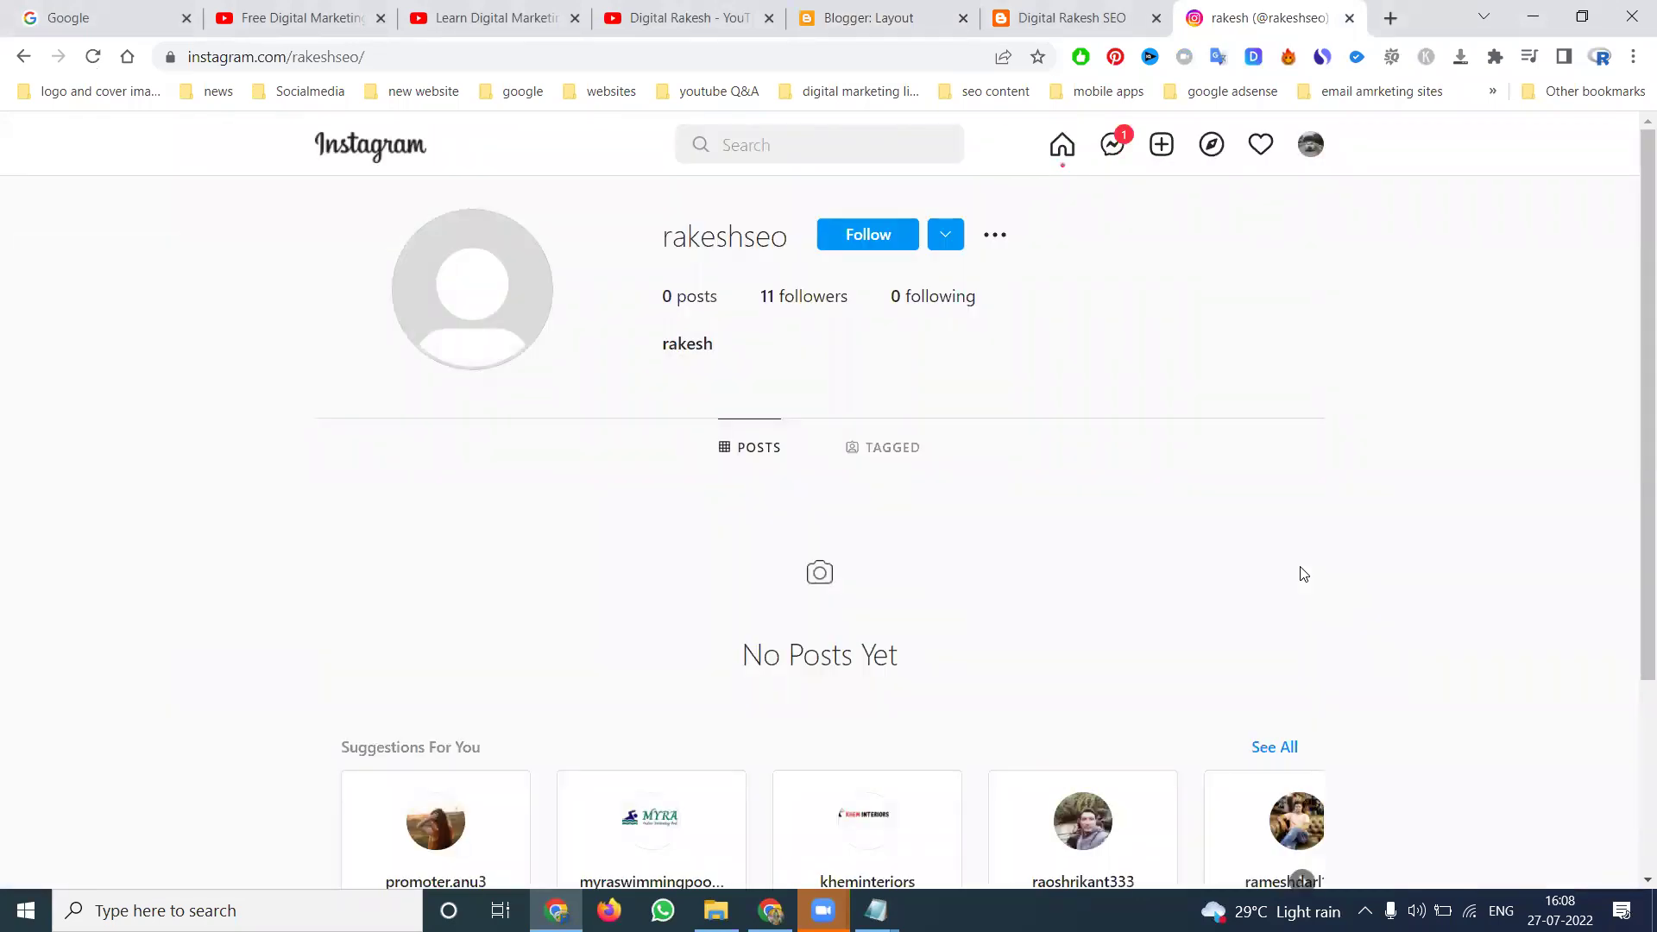
left_click(1350, 18)
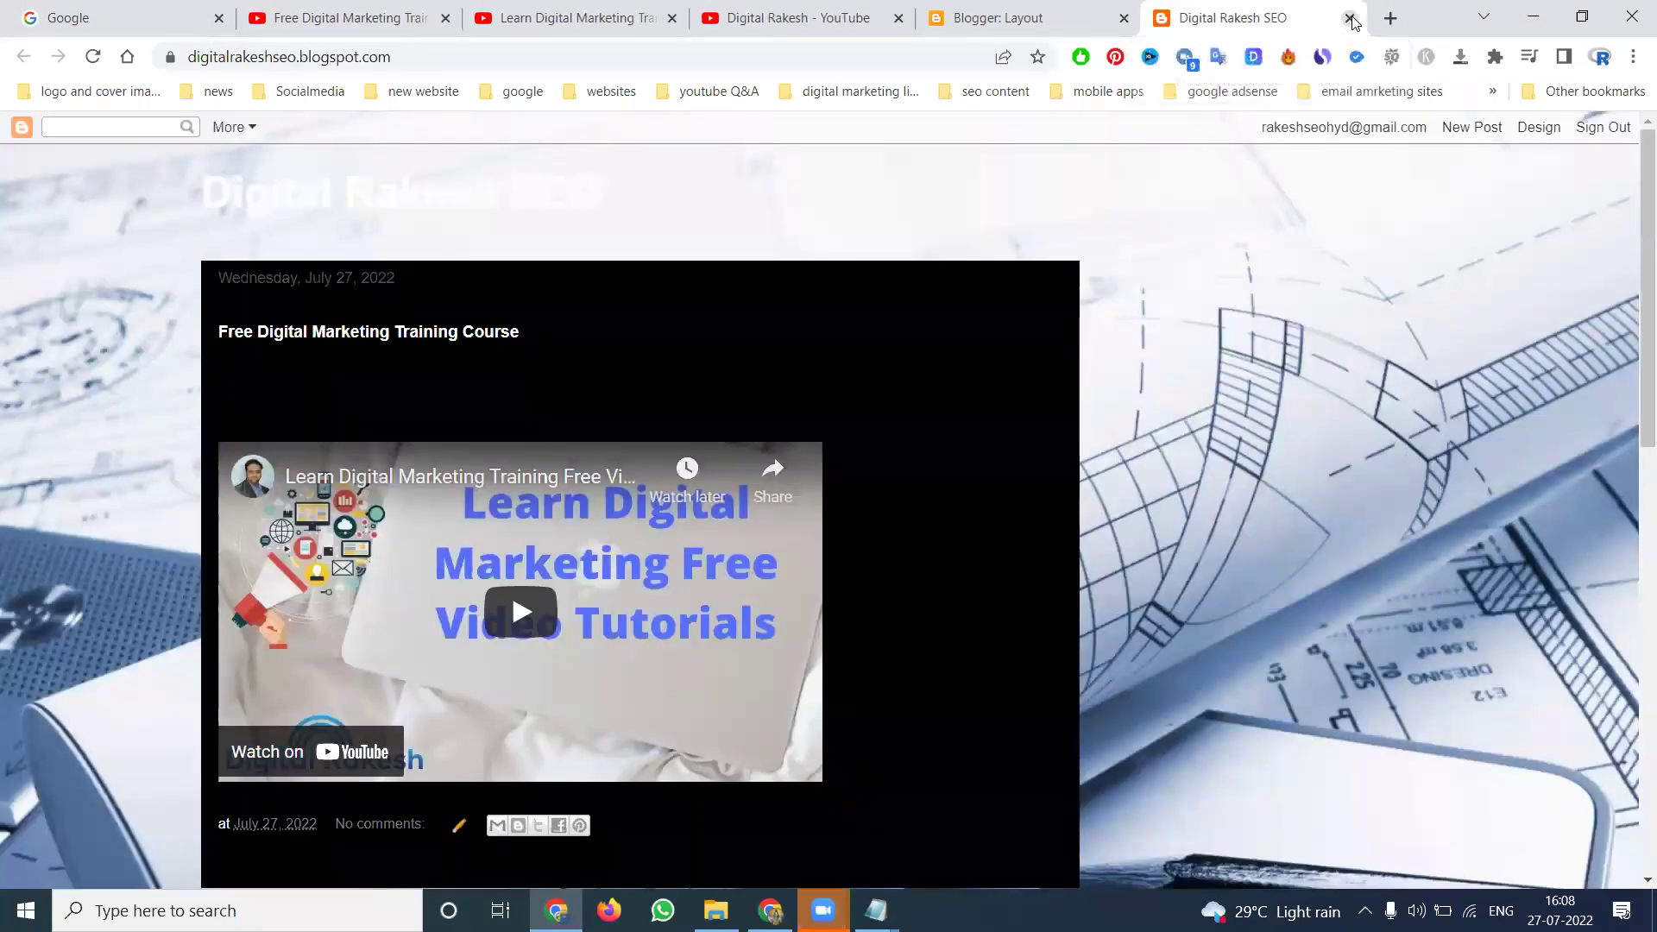
key("ctrl+shift+t")
left_click(20, 56)
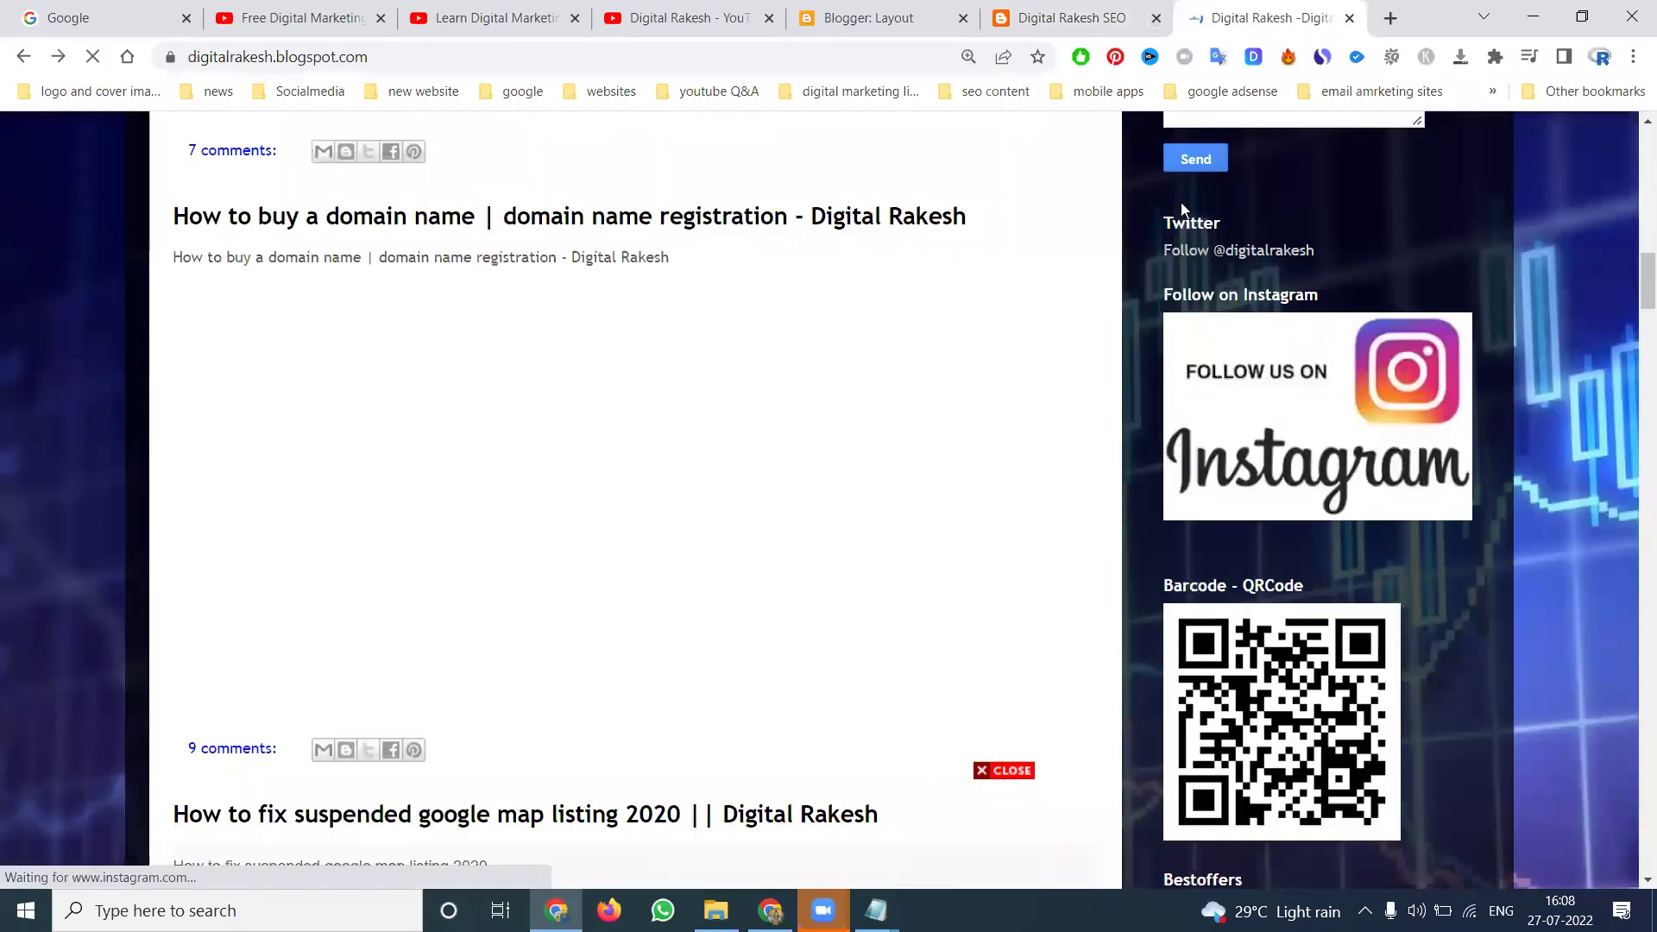
Step: Add a Contact Form gadget to the right sidebar with its default title and reload the live blog
left_click(897, 16)
left_click(1144, 549)
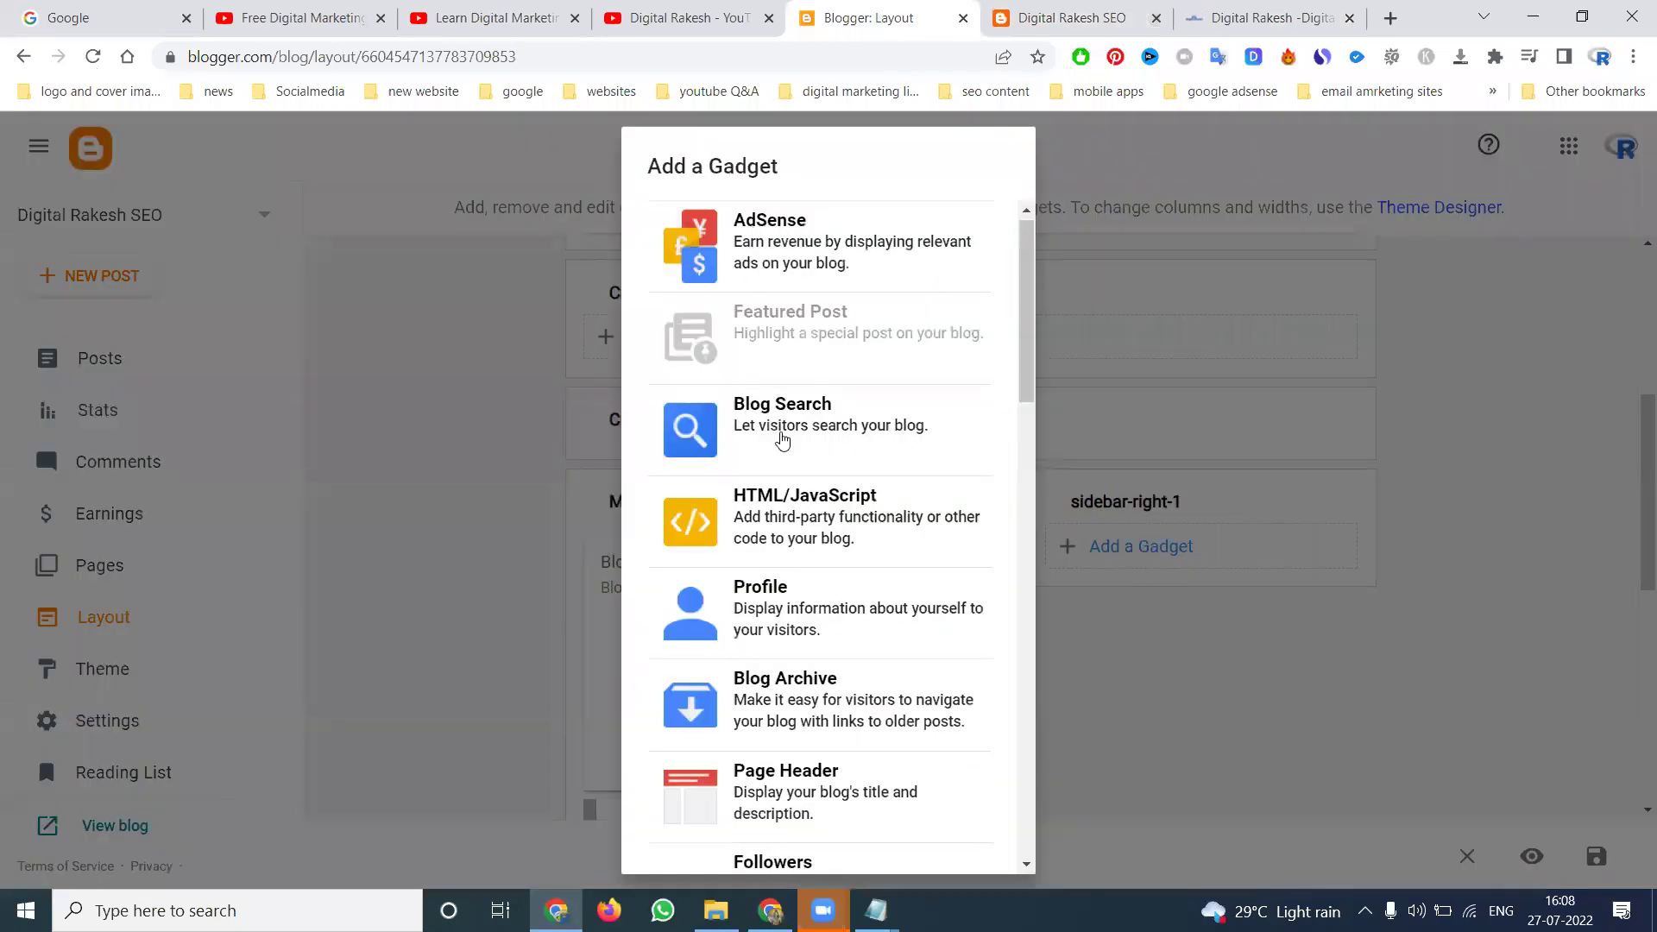
scroll(779, 428, "down", 3)
scroll(780, 402, "down", 9)
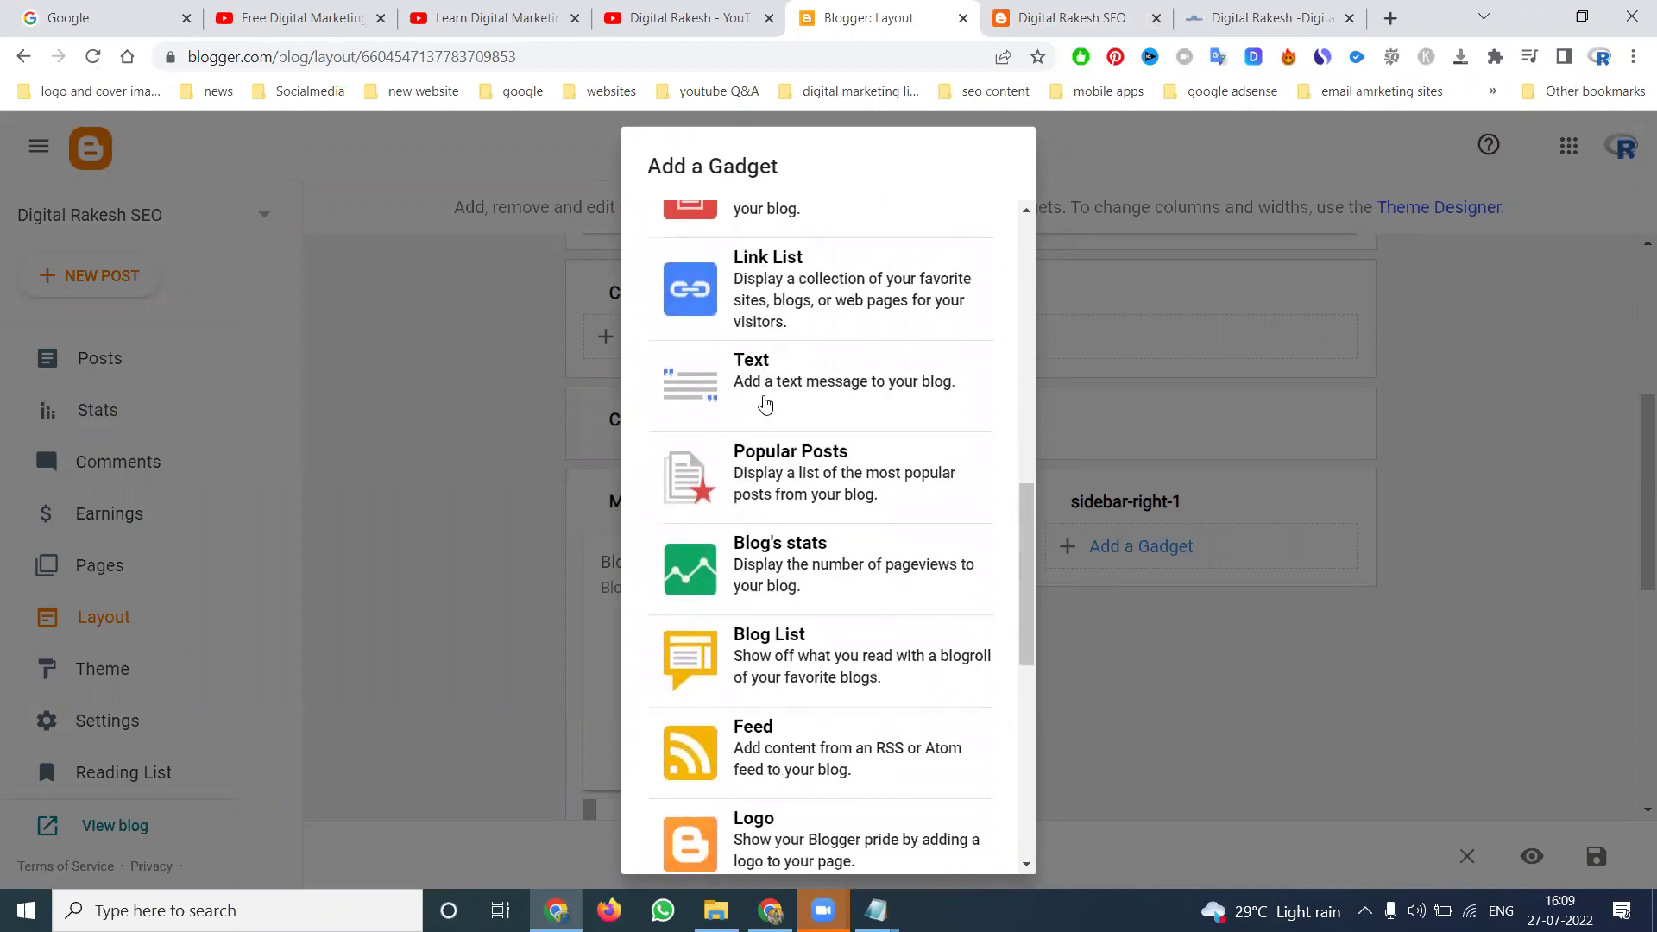
scroll(765, 403, "down", 3)
scroll(763, 402, "down", 6)
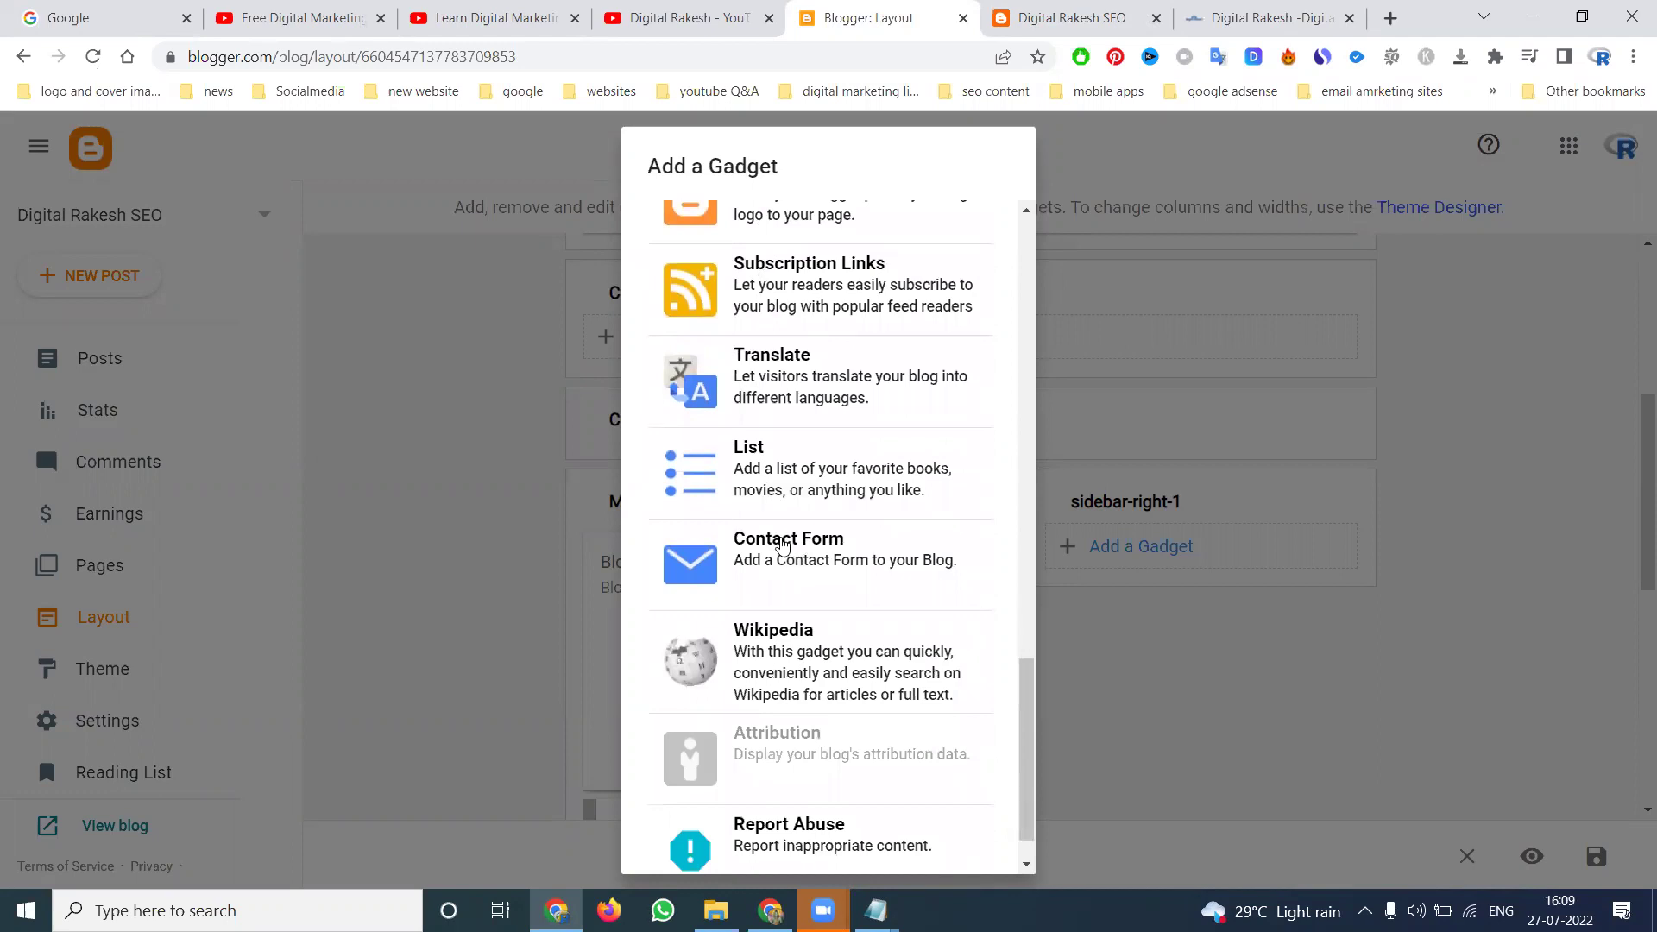
left_click(782, 545)
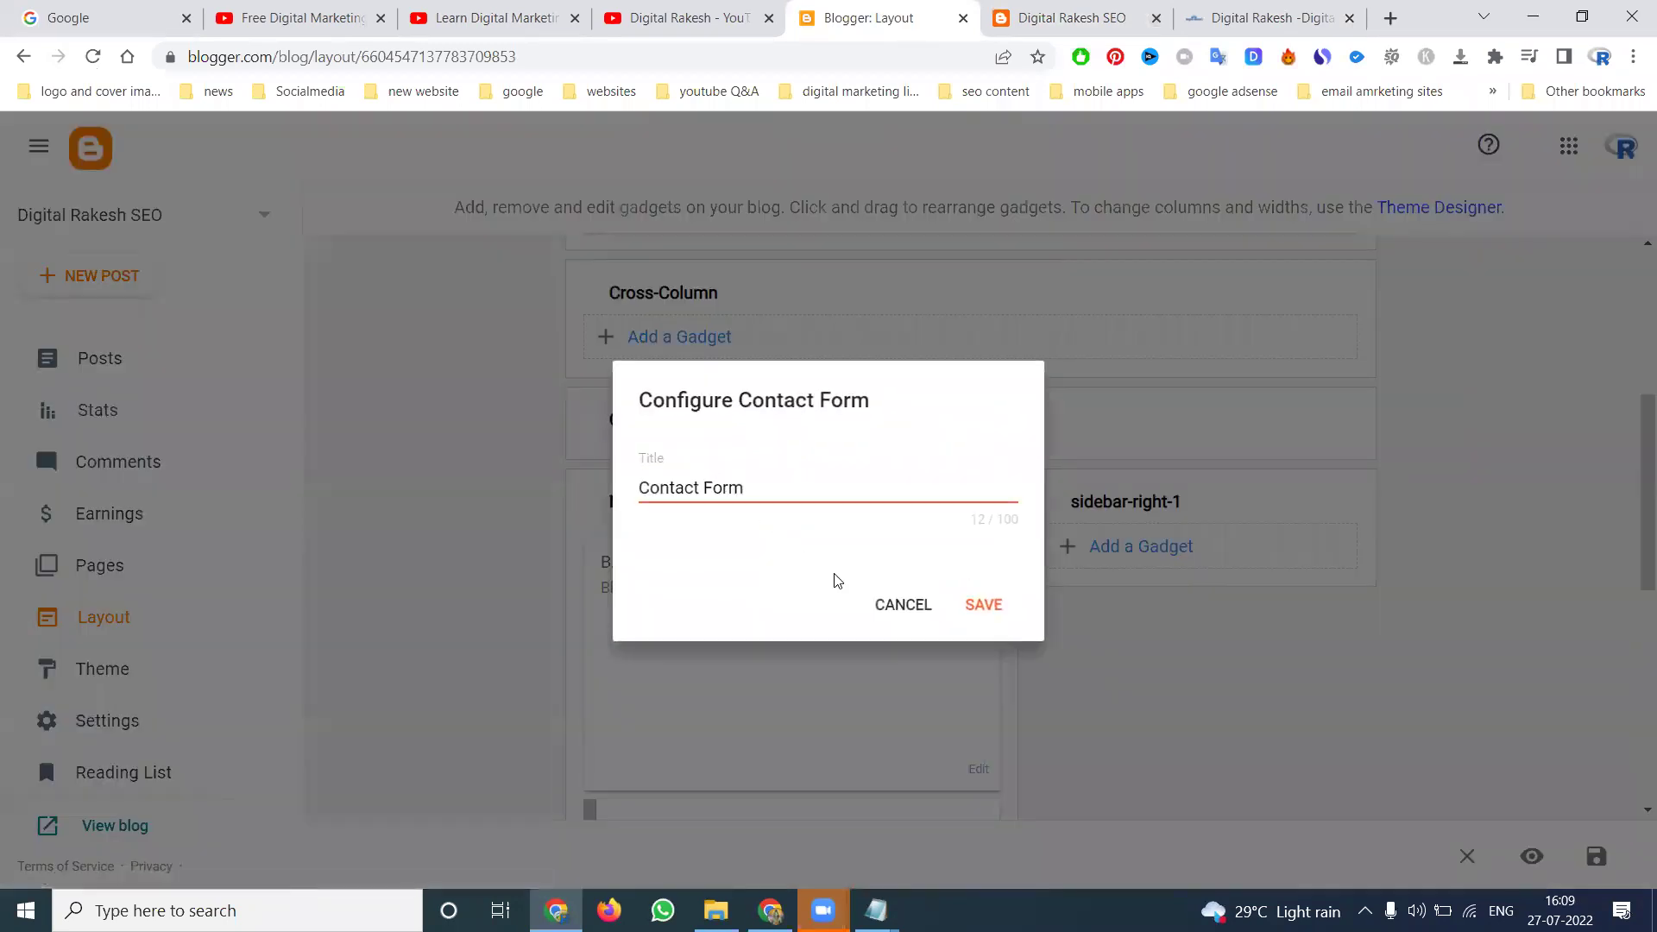
left_click(988, 606)
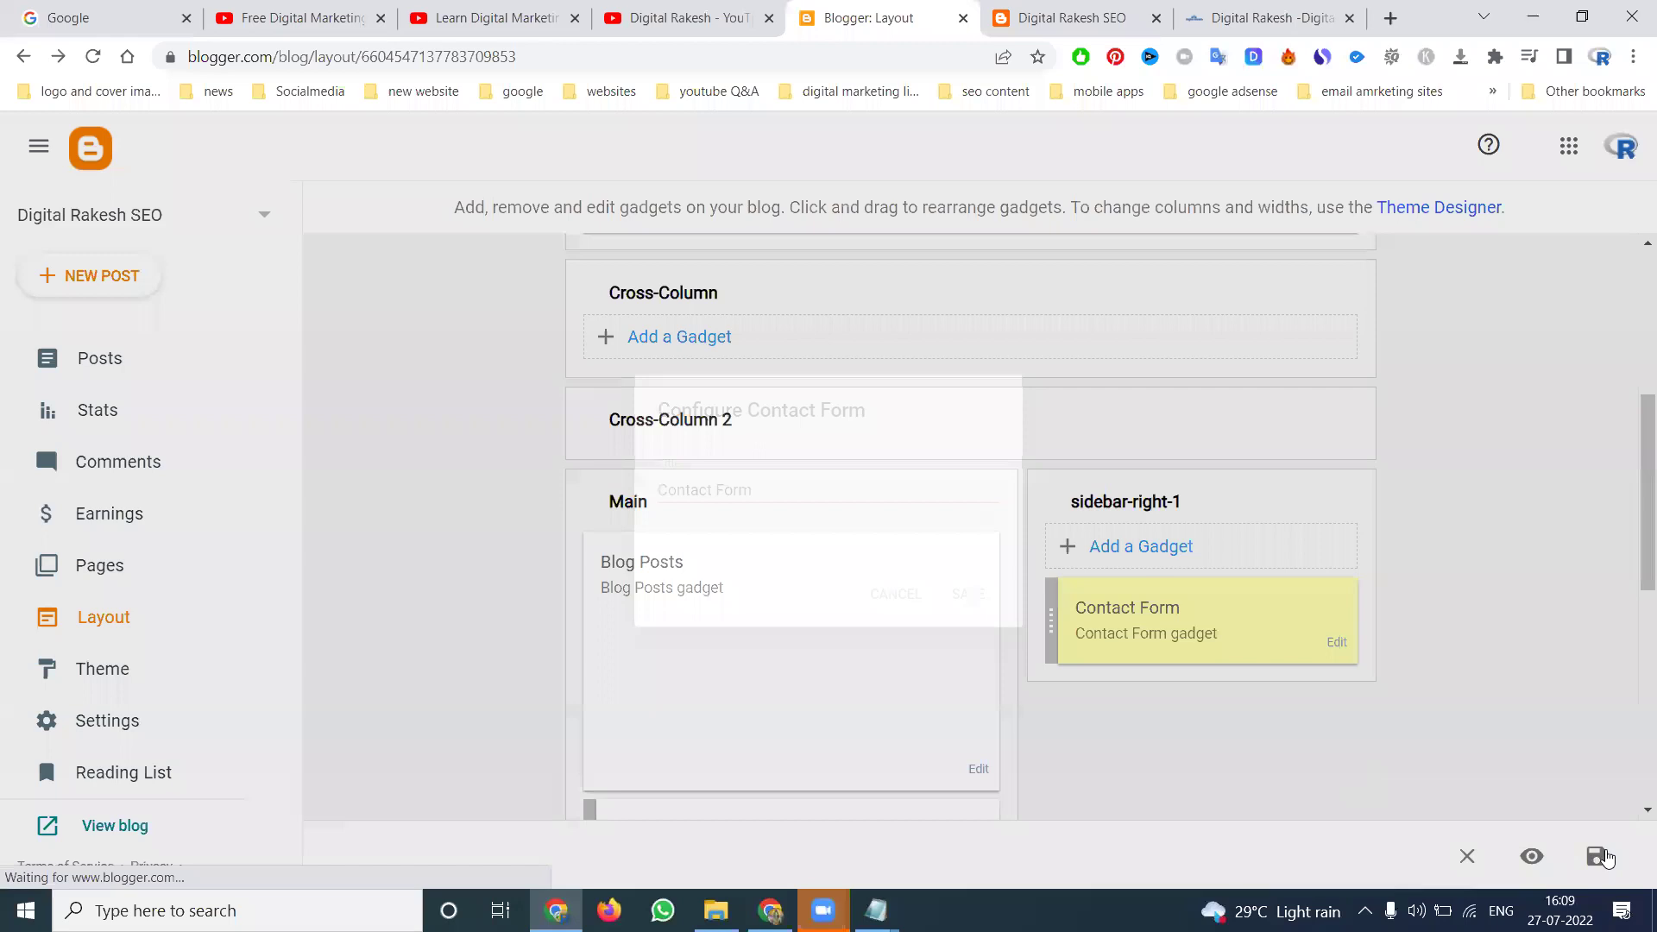
left_click(1048, 19)
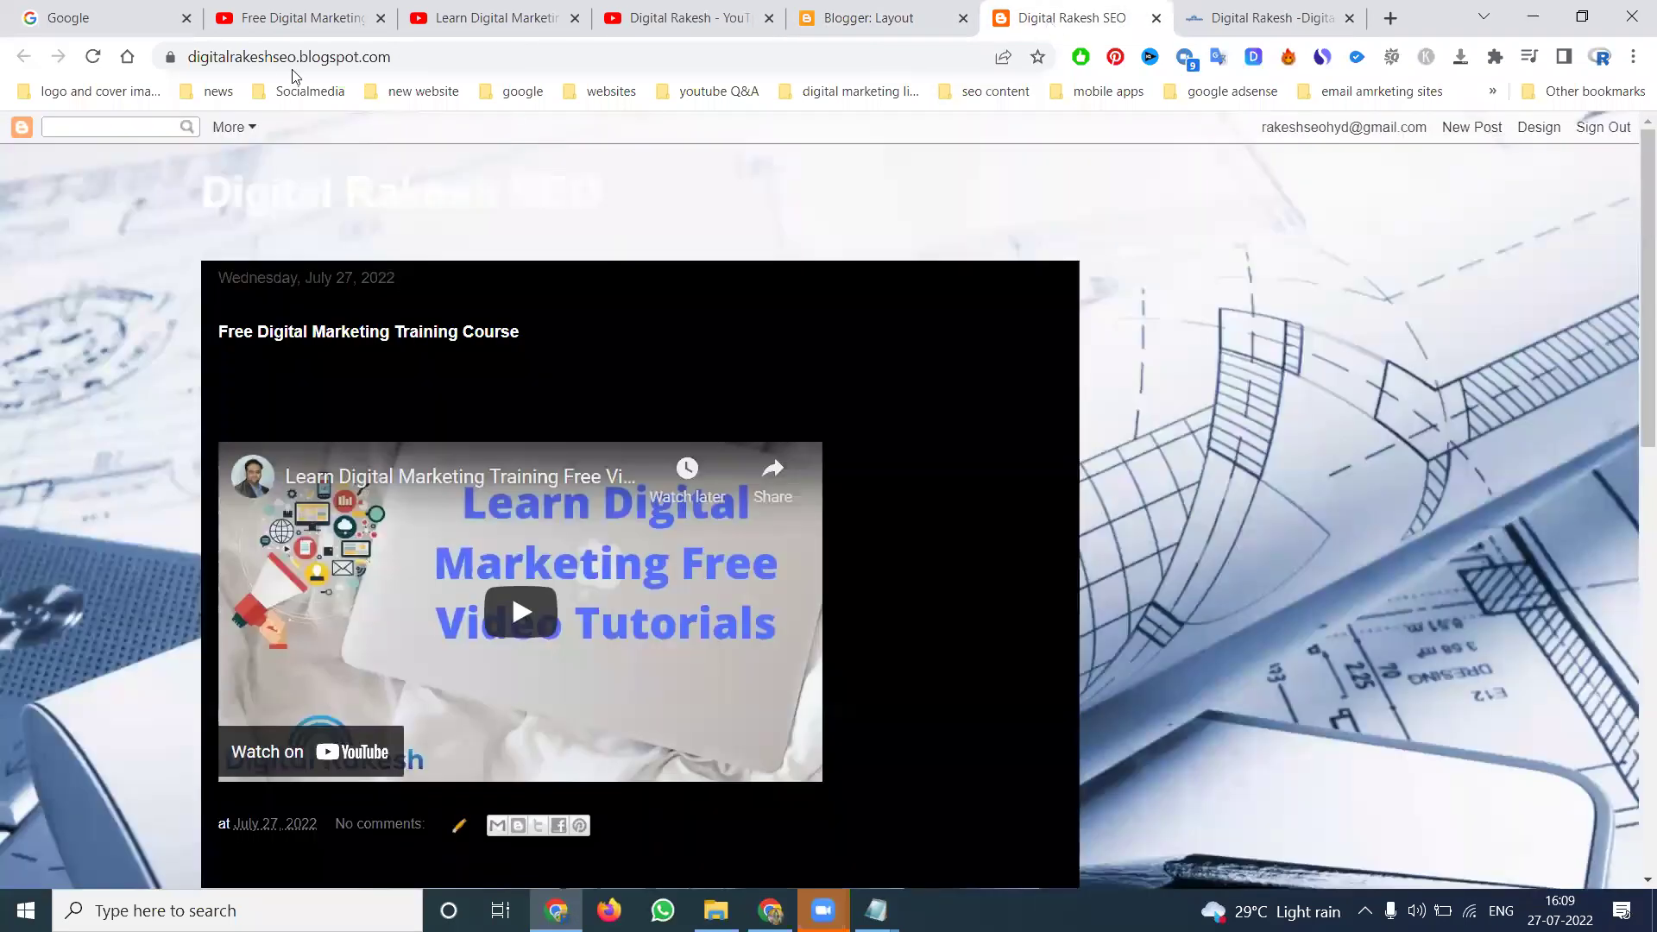
left_click(92, 56)
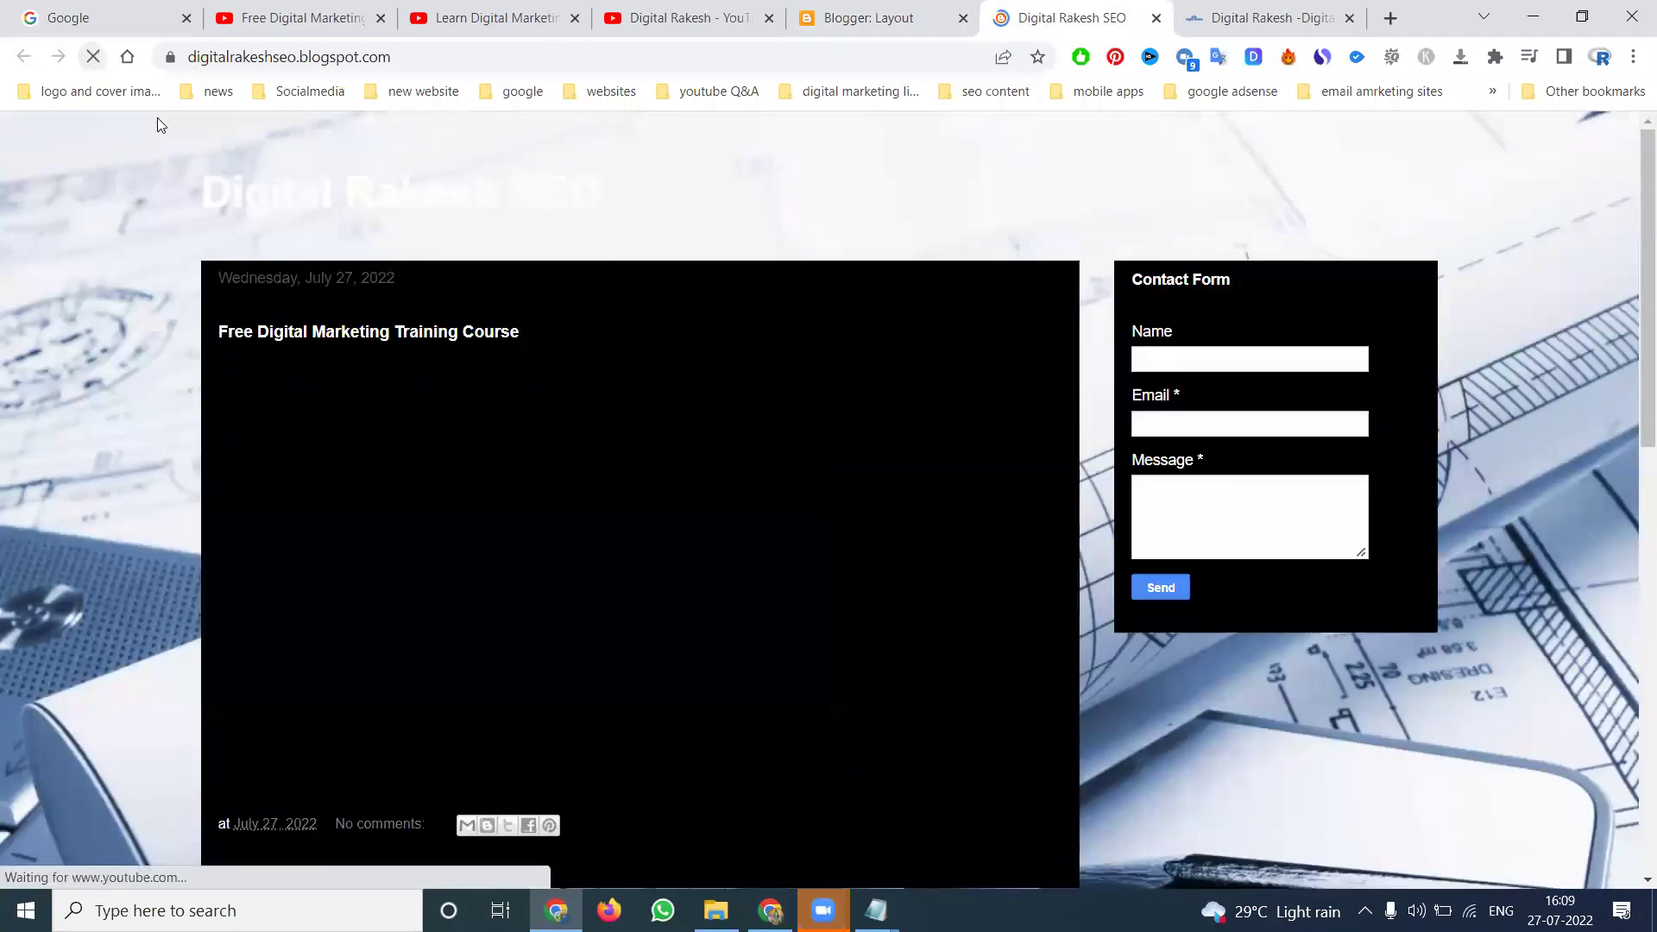
Step: Send a test message through the blog's contact form with a dummy name, a valid email address and the message "d vdd"
left_click(1248, 361)
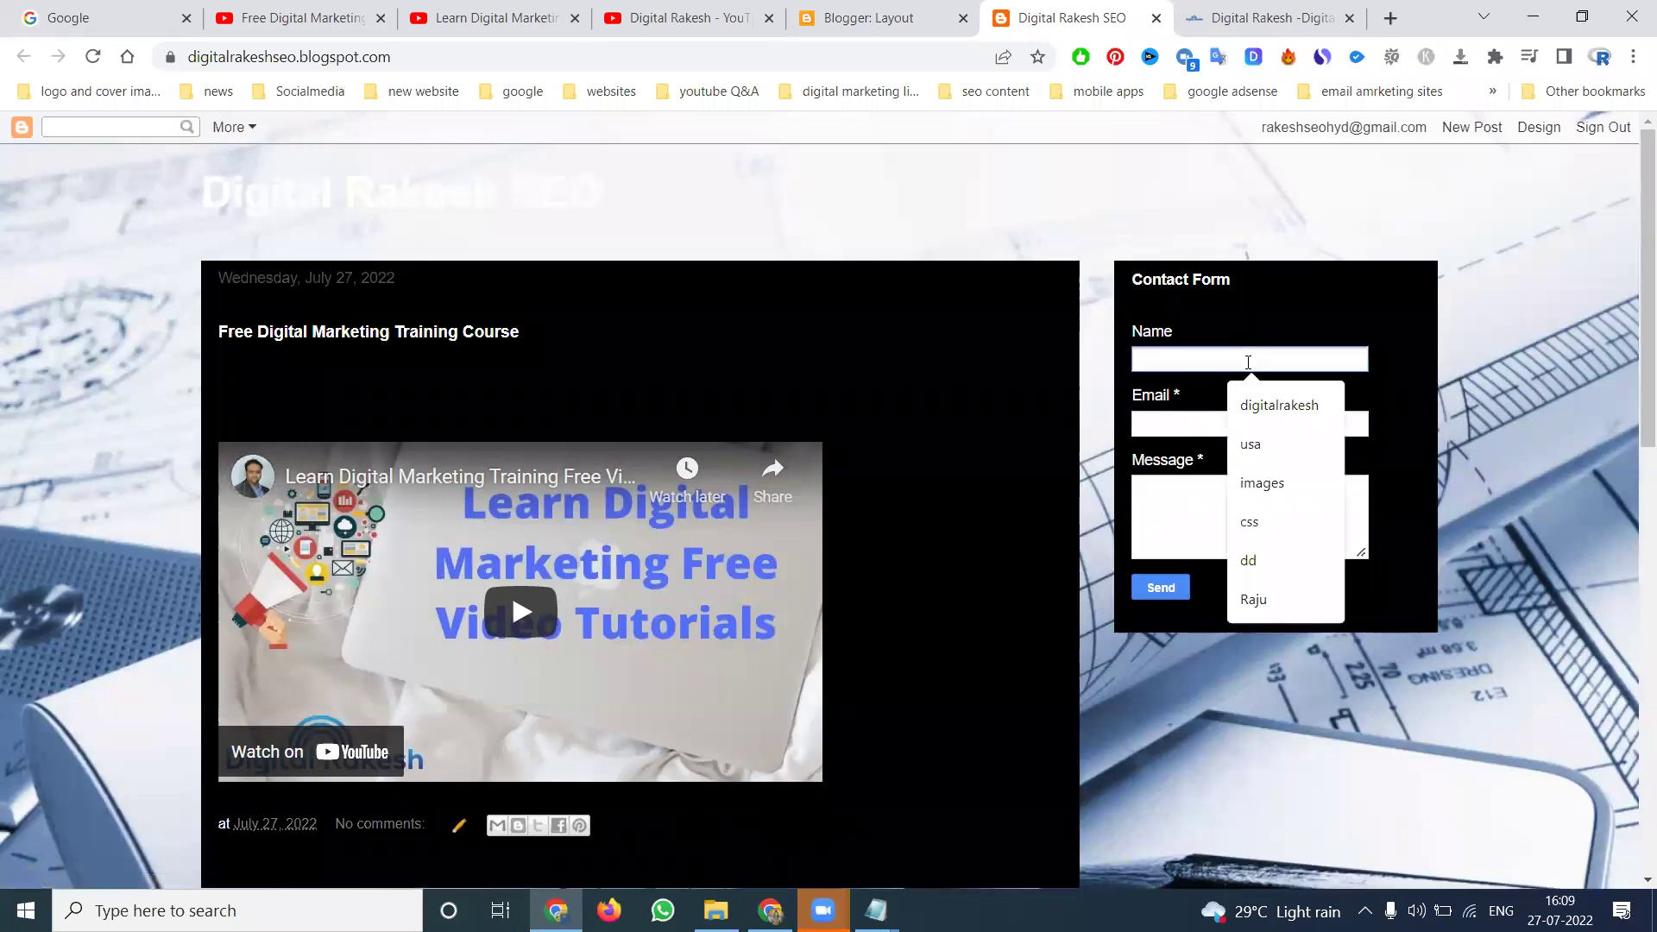
type("rakjkxjbajcbjavb")
left_click(1172, 421)
type("csbjcisjicb")
left_click(1225, 518)
type("d vdd")
left_click(1161, 592)
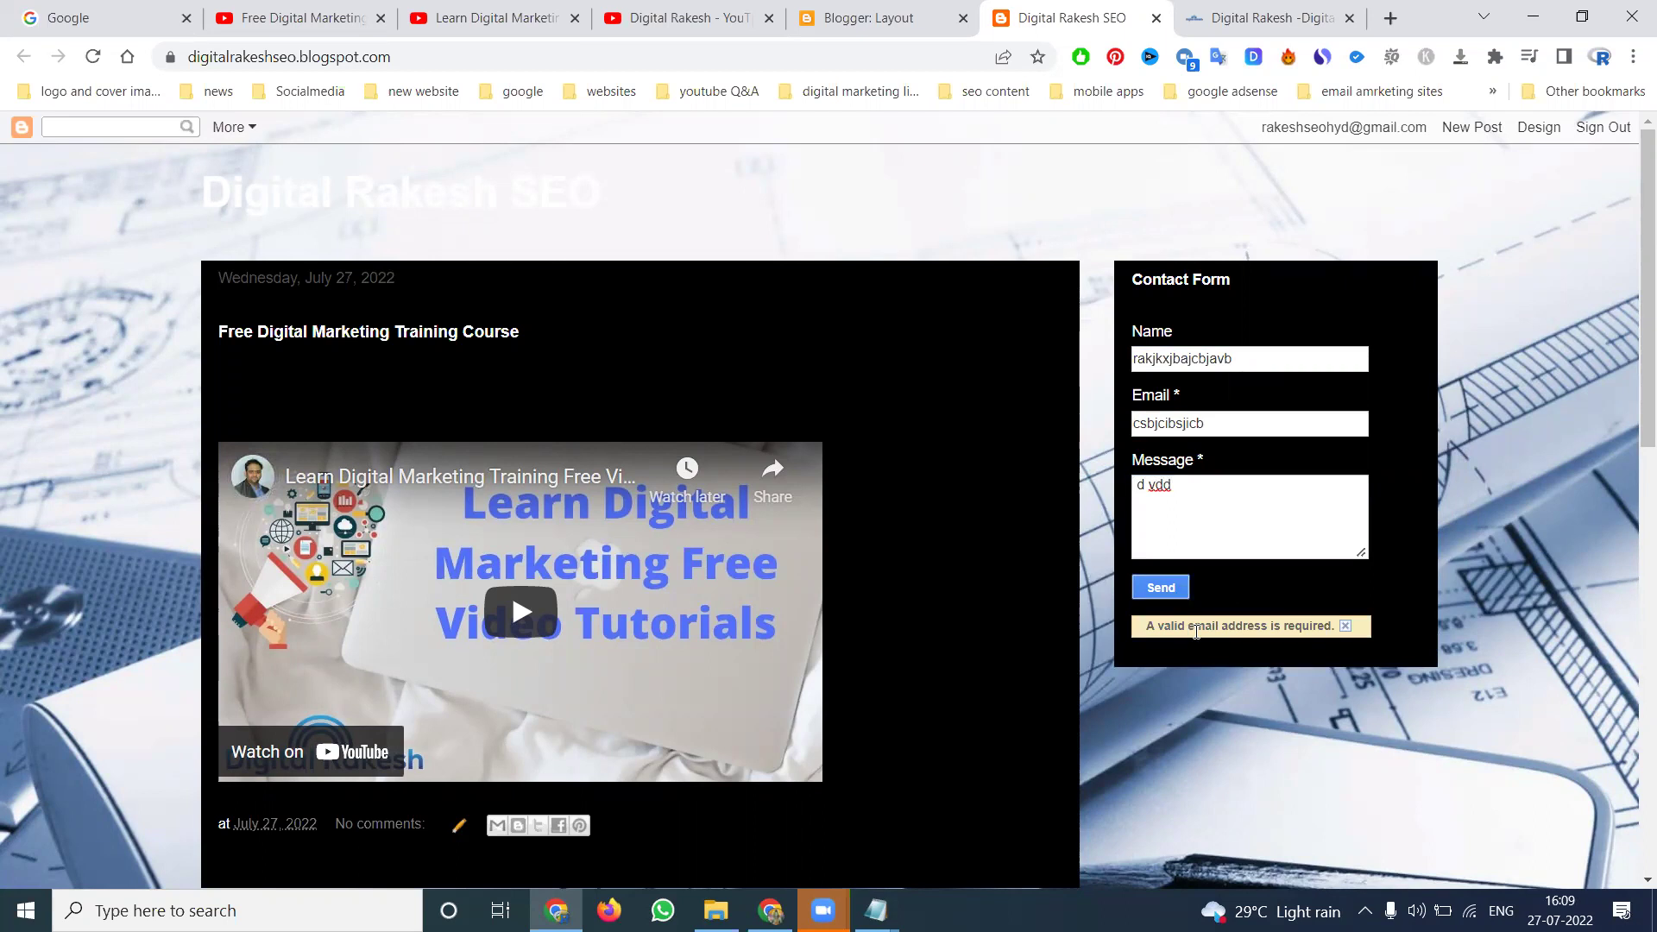
left_click(1227, 425)
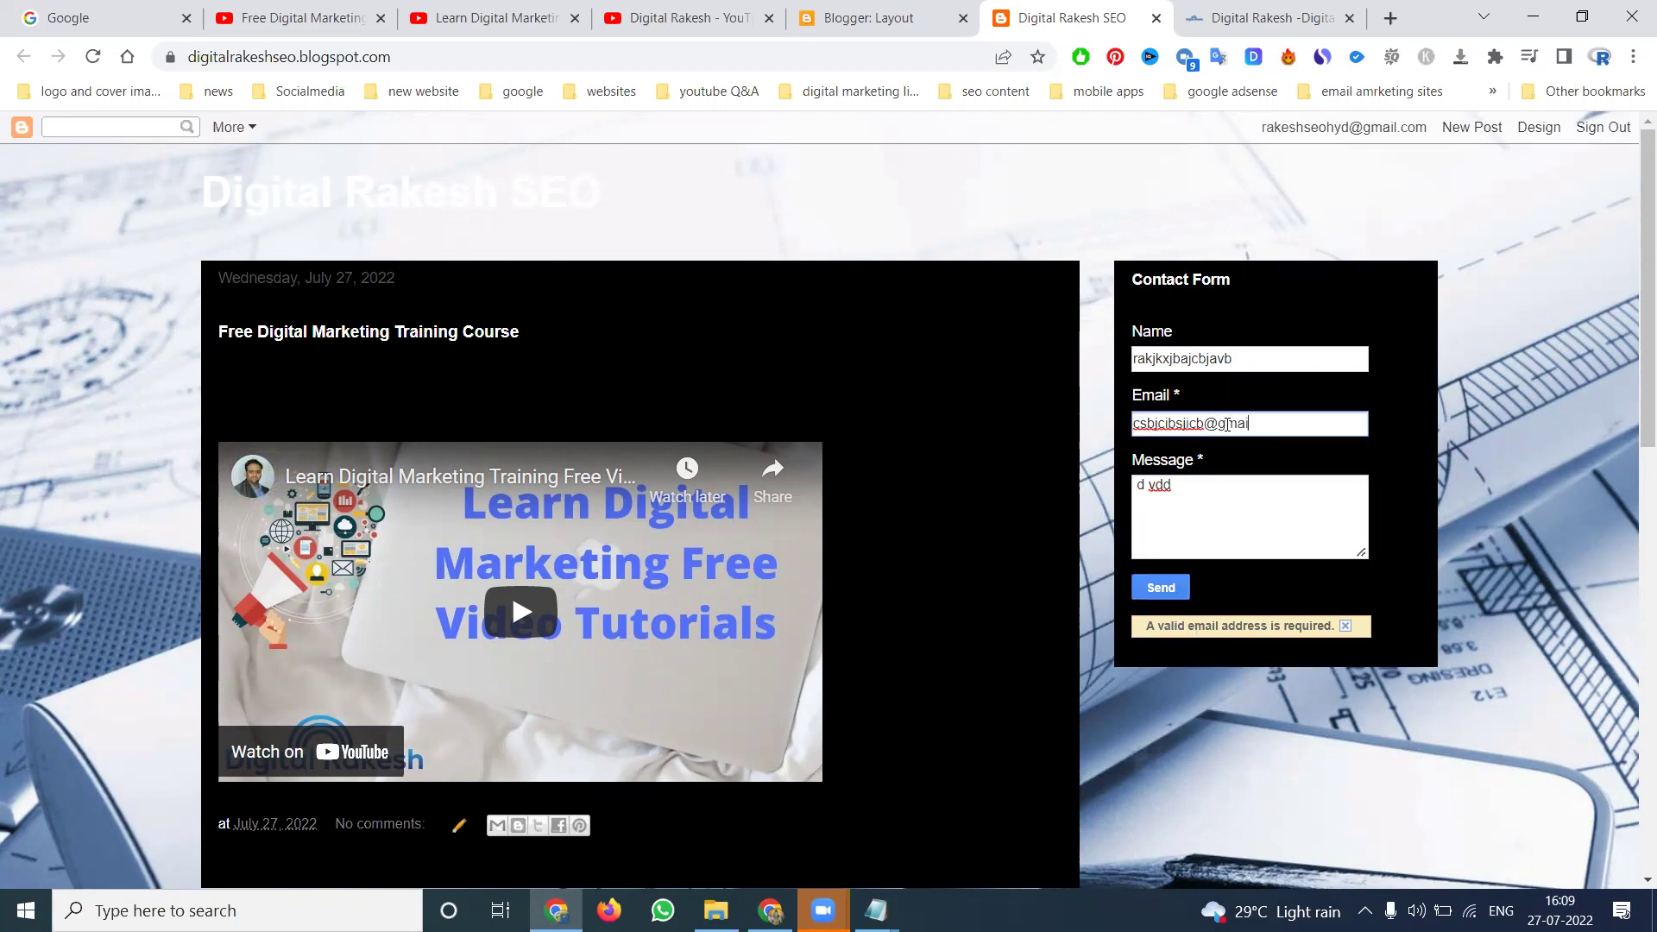
left_click(1161, 589)
Step: Open Gmail in a new tab and read the enlarged Blogger Contact Form email "[Digital Rakesh SEO] New message received."
left_click(65, 19)
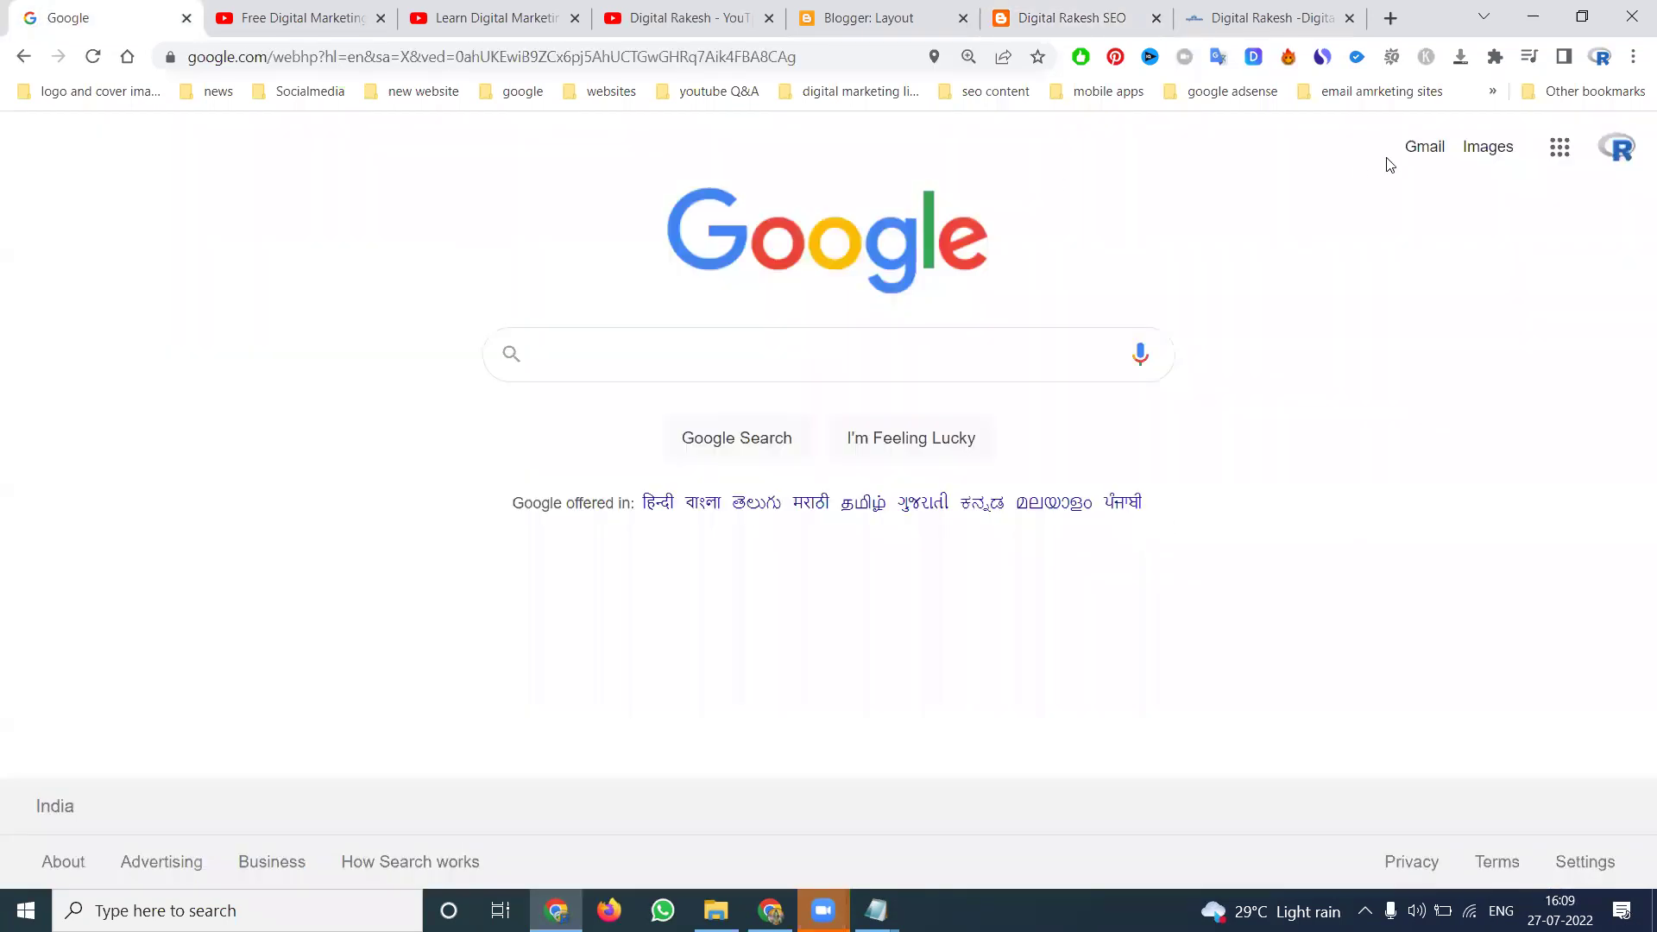
middle_click(1424, 147)
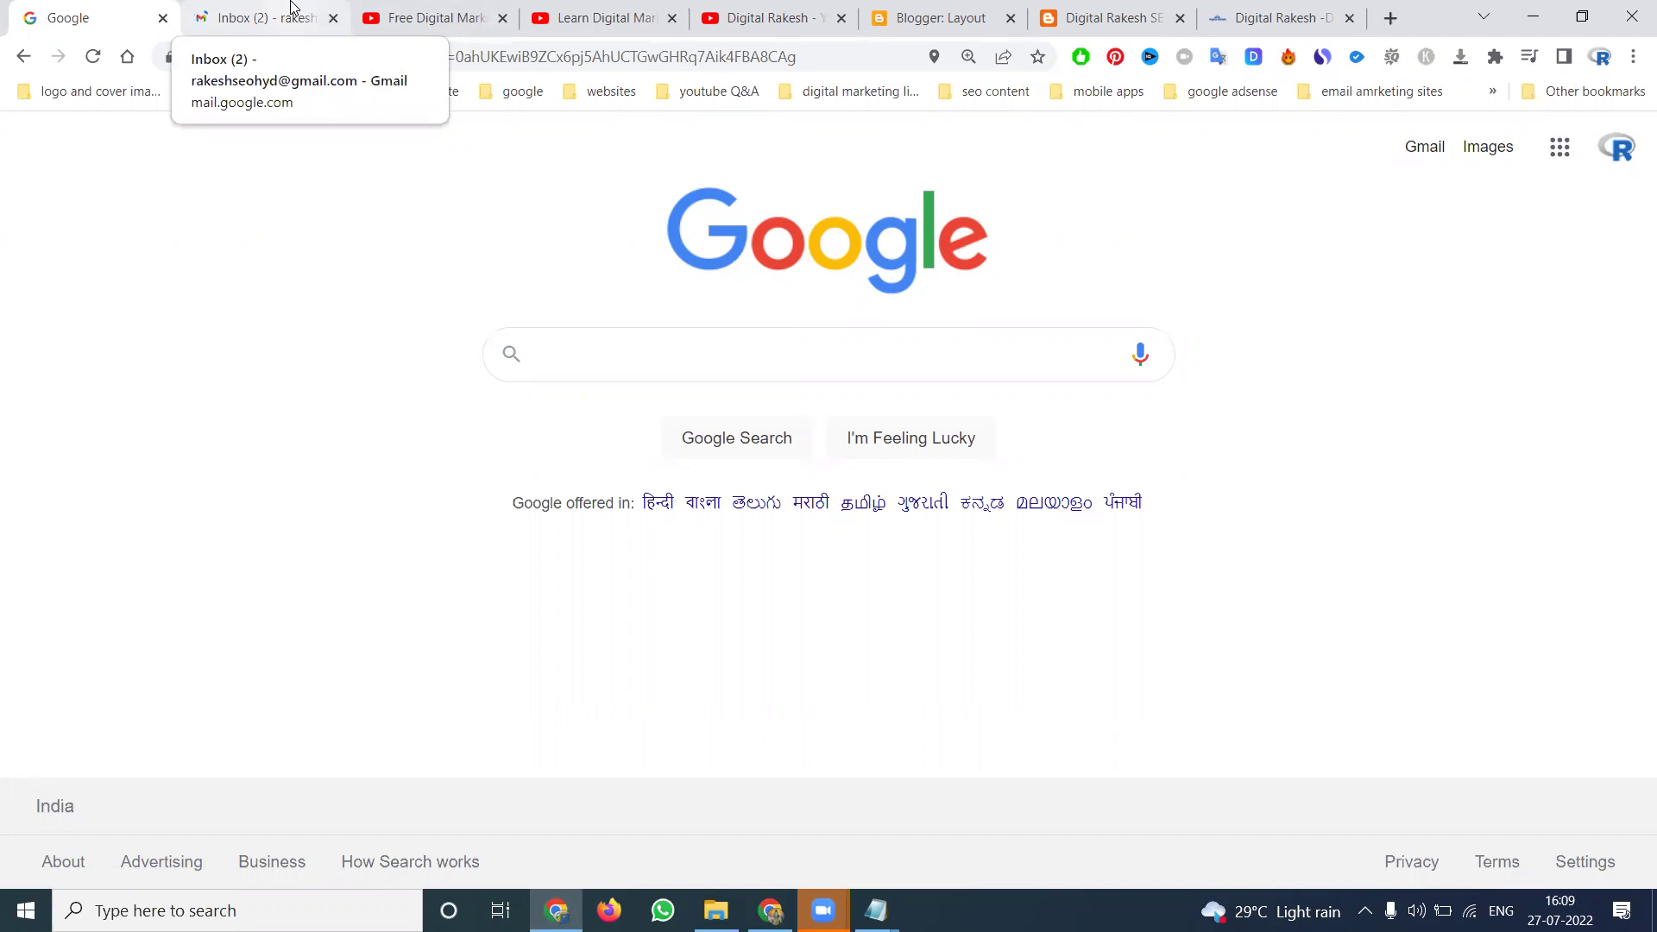
left_click(291, 7)
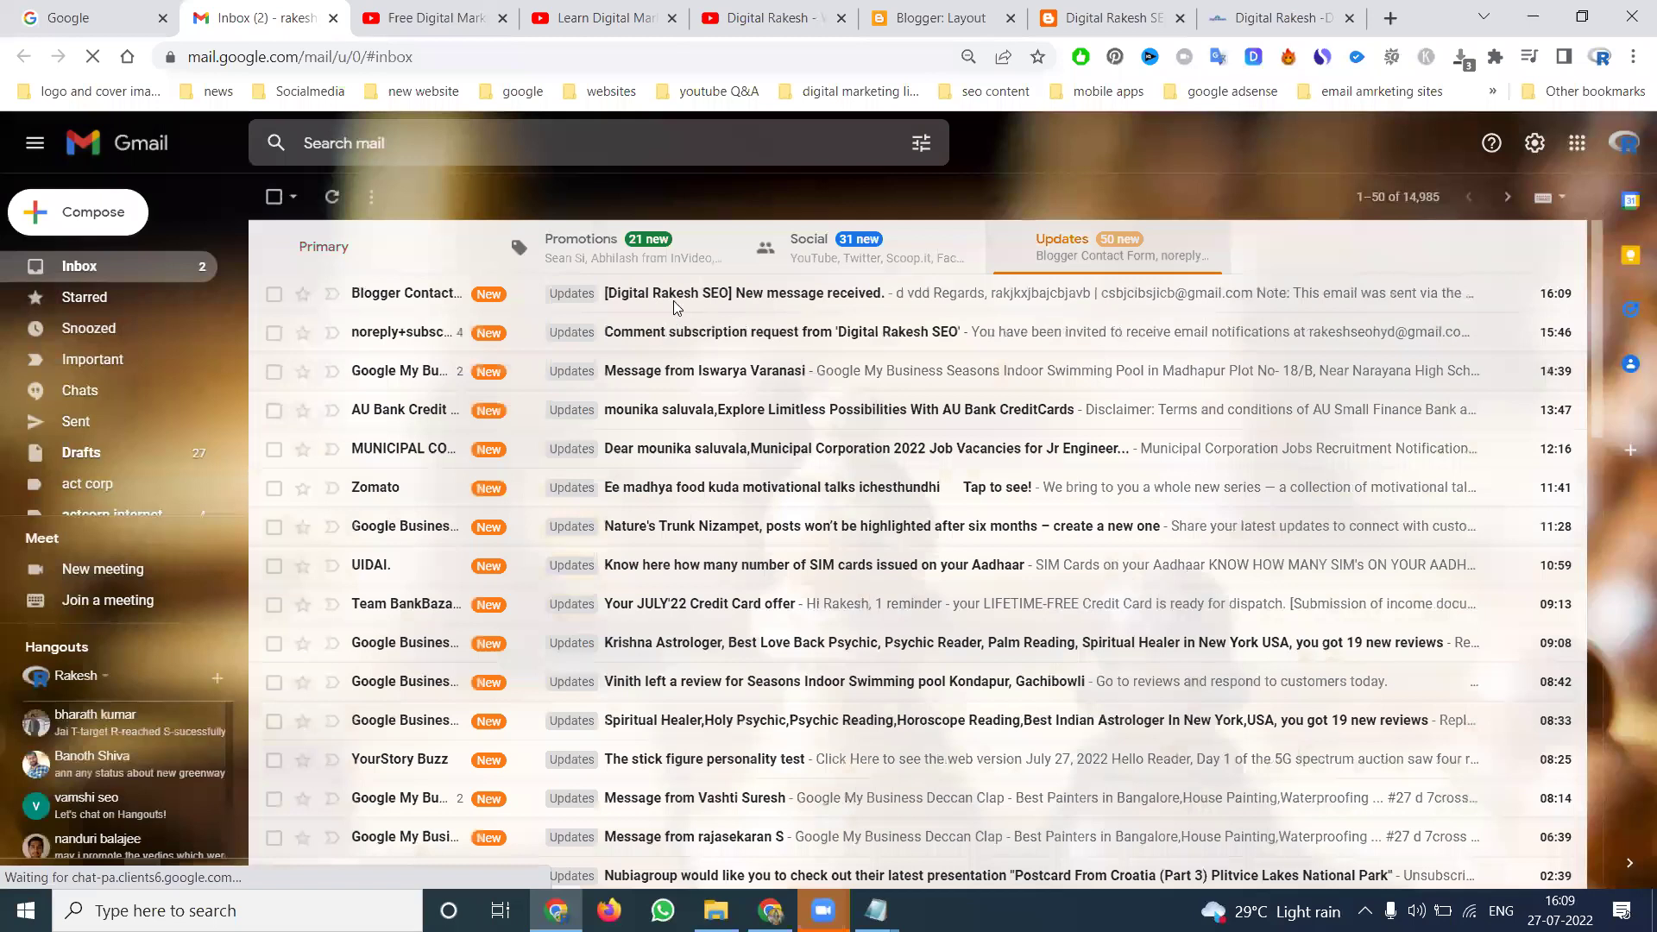
left_click(675, 304)
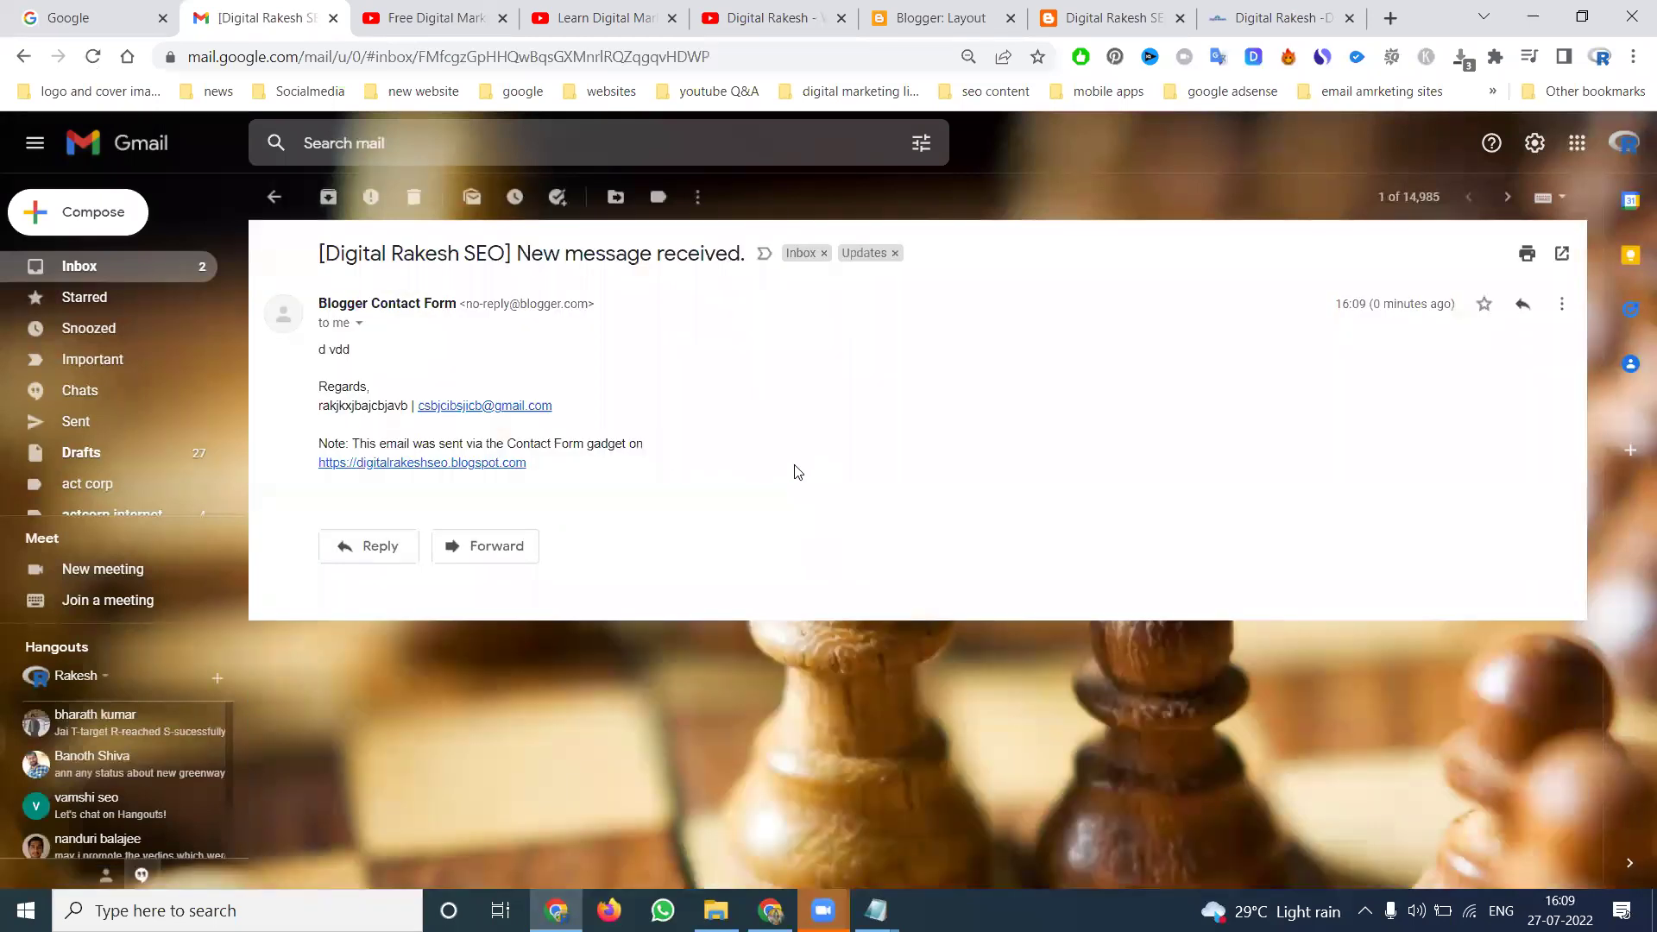
key("ctrl+plus")
key("ctrl+plus")
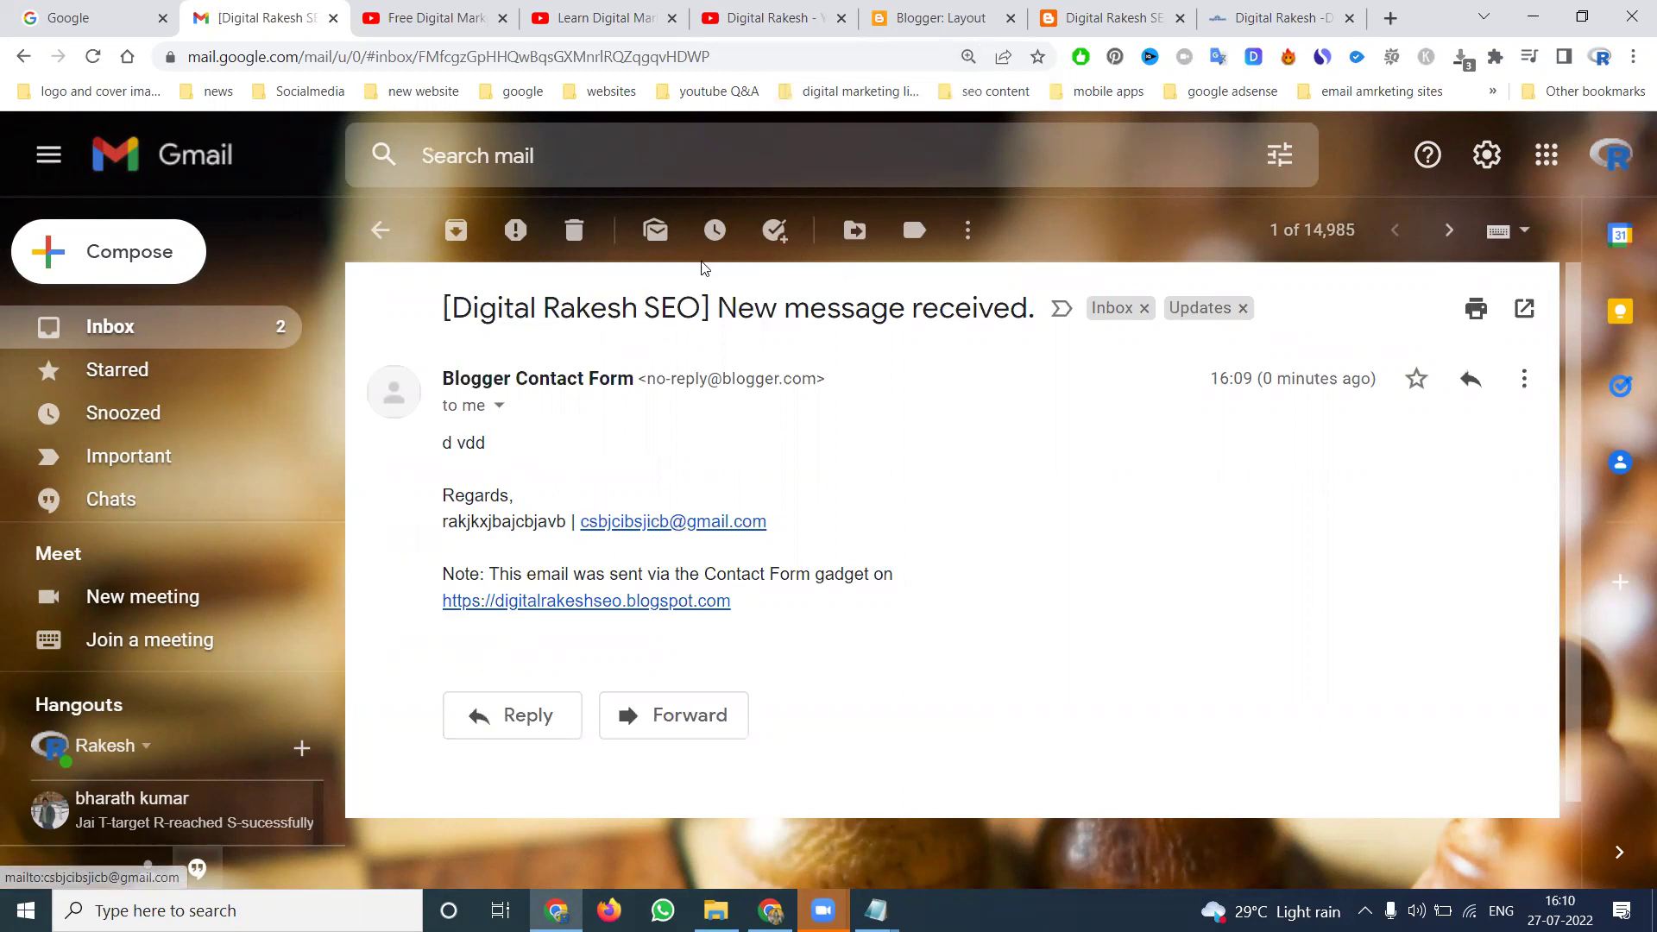
left_click(1277, 17)
left_click(1114, 18)
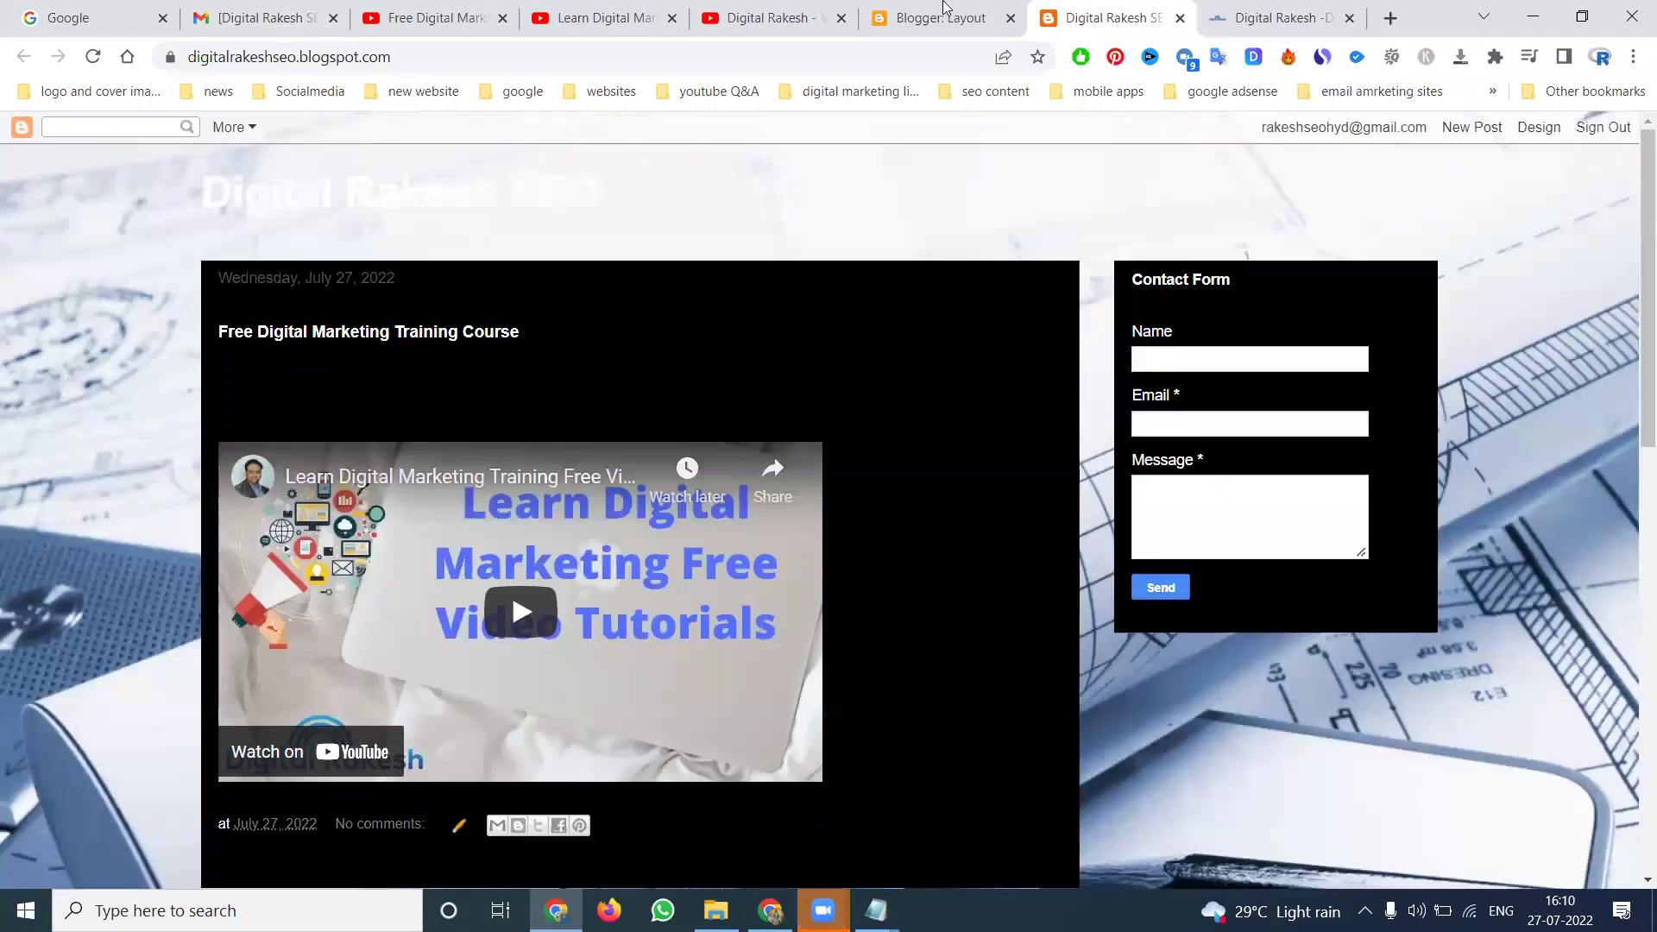
left_click(944, 9)
left_click(1109, 17)
key("ctrl+minus")
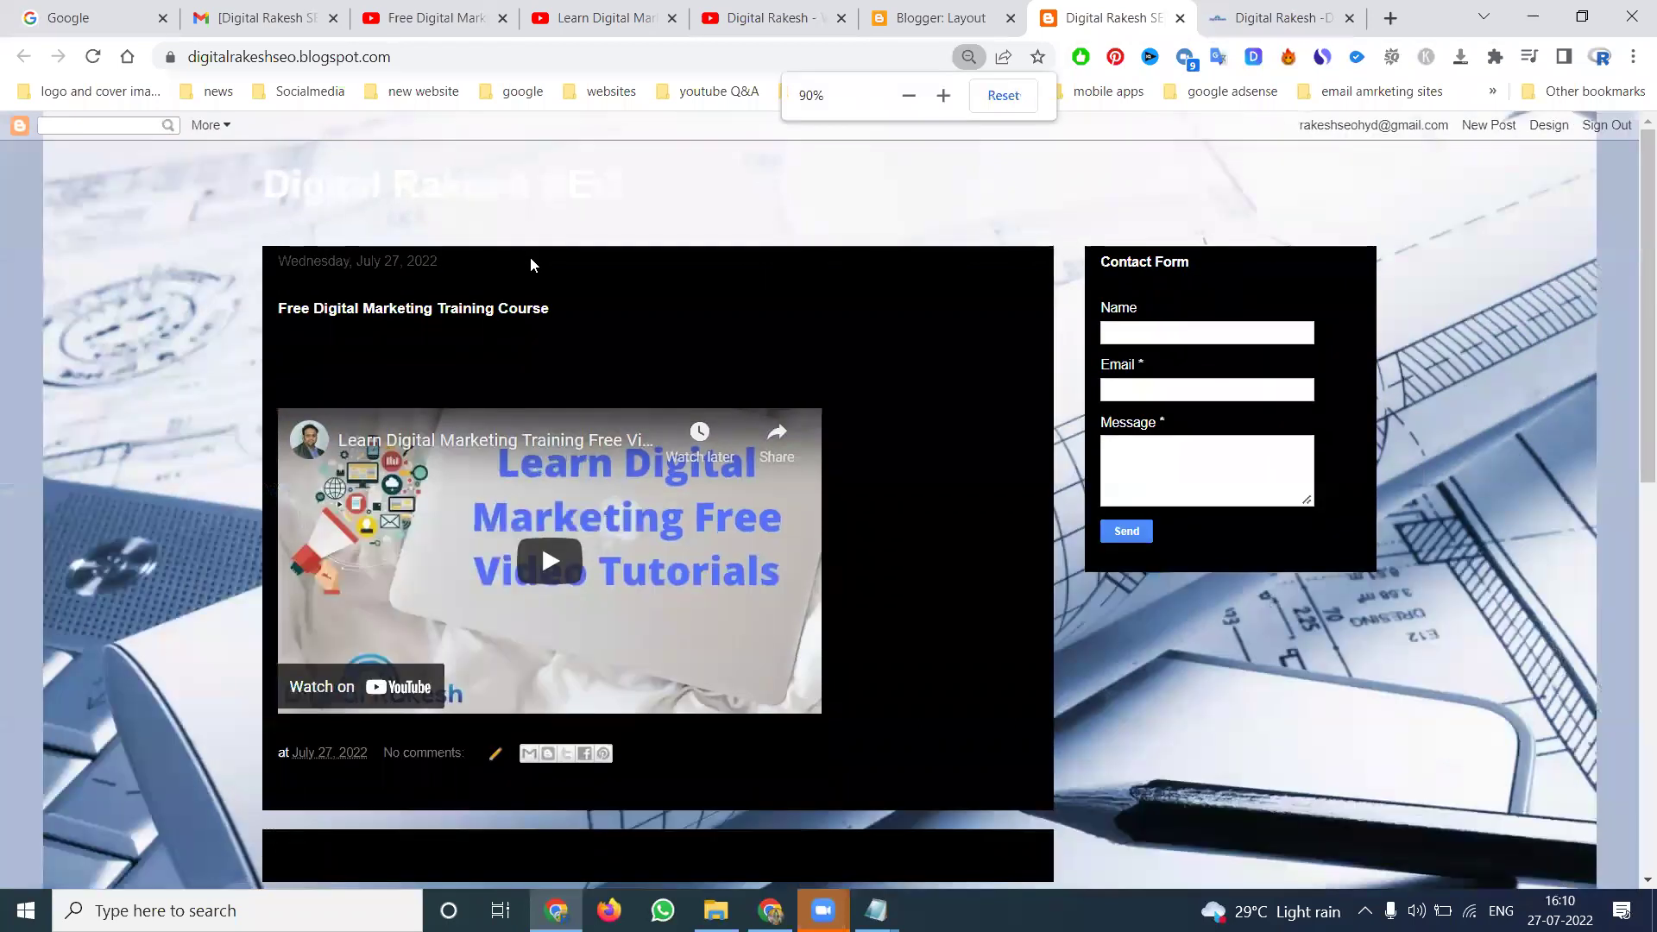
key("ctrl+plus")
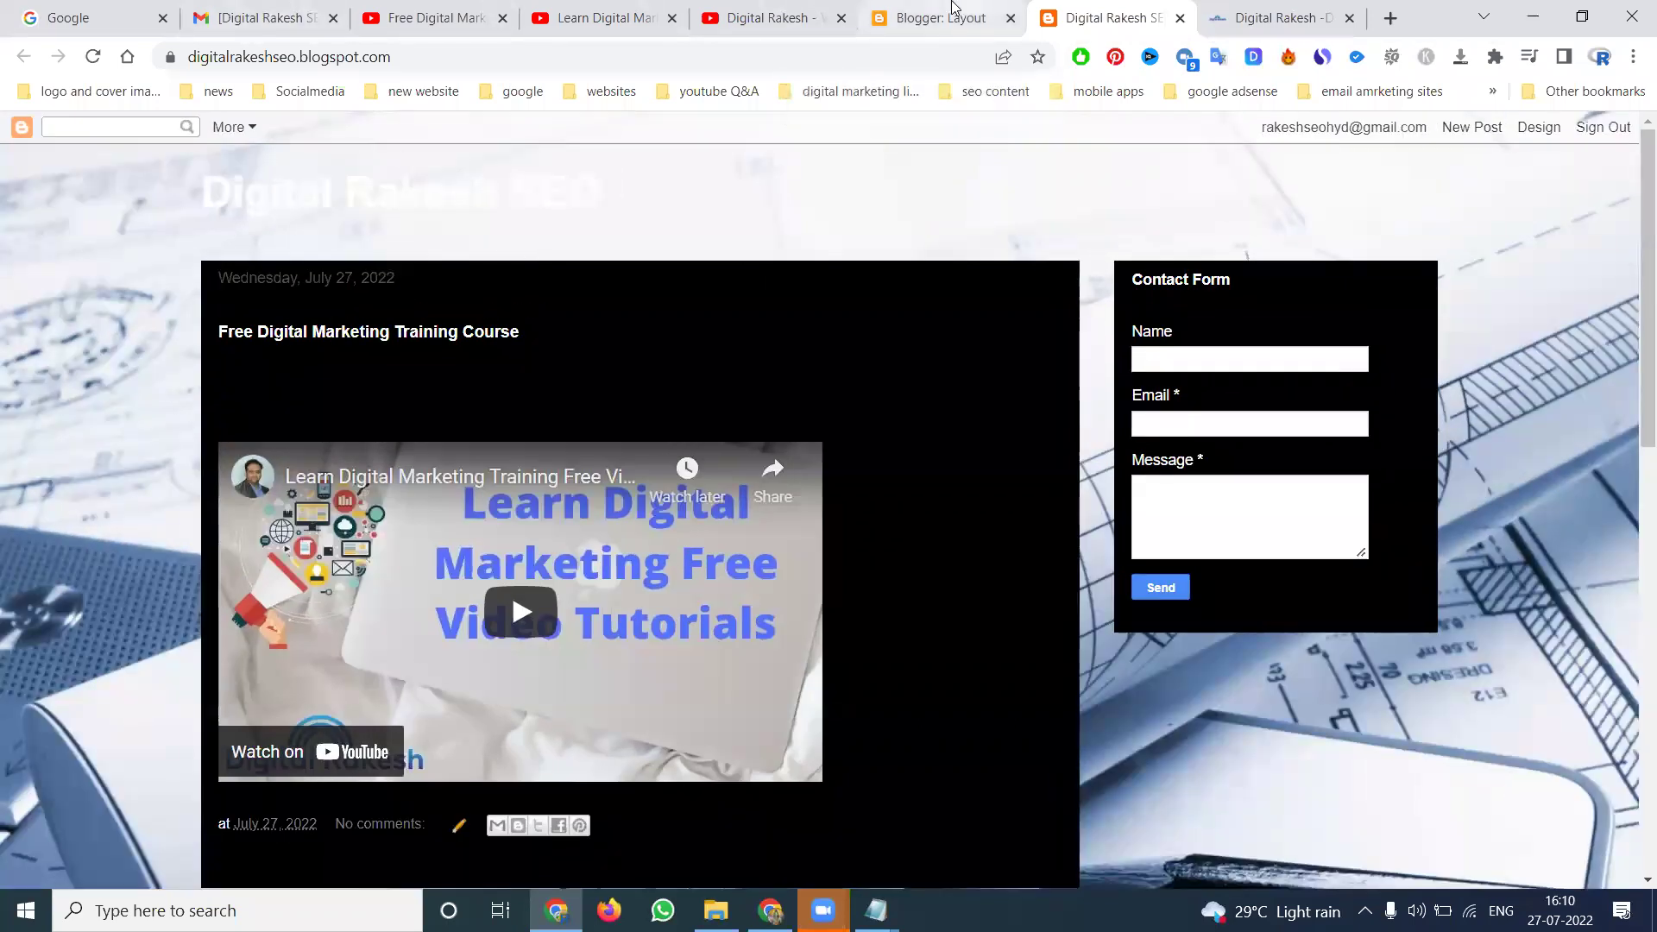
Step: Open the header gadget's configuration in the blog layout and go to its image URL option
left_click(954, 7)
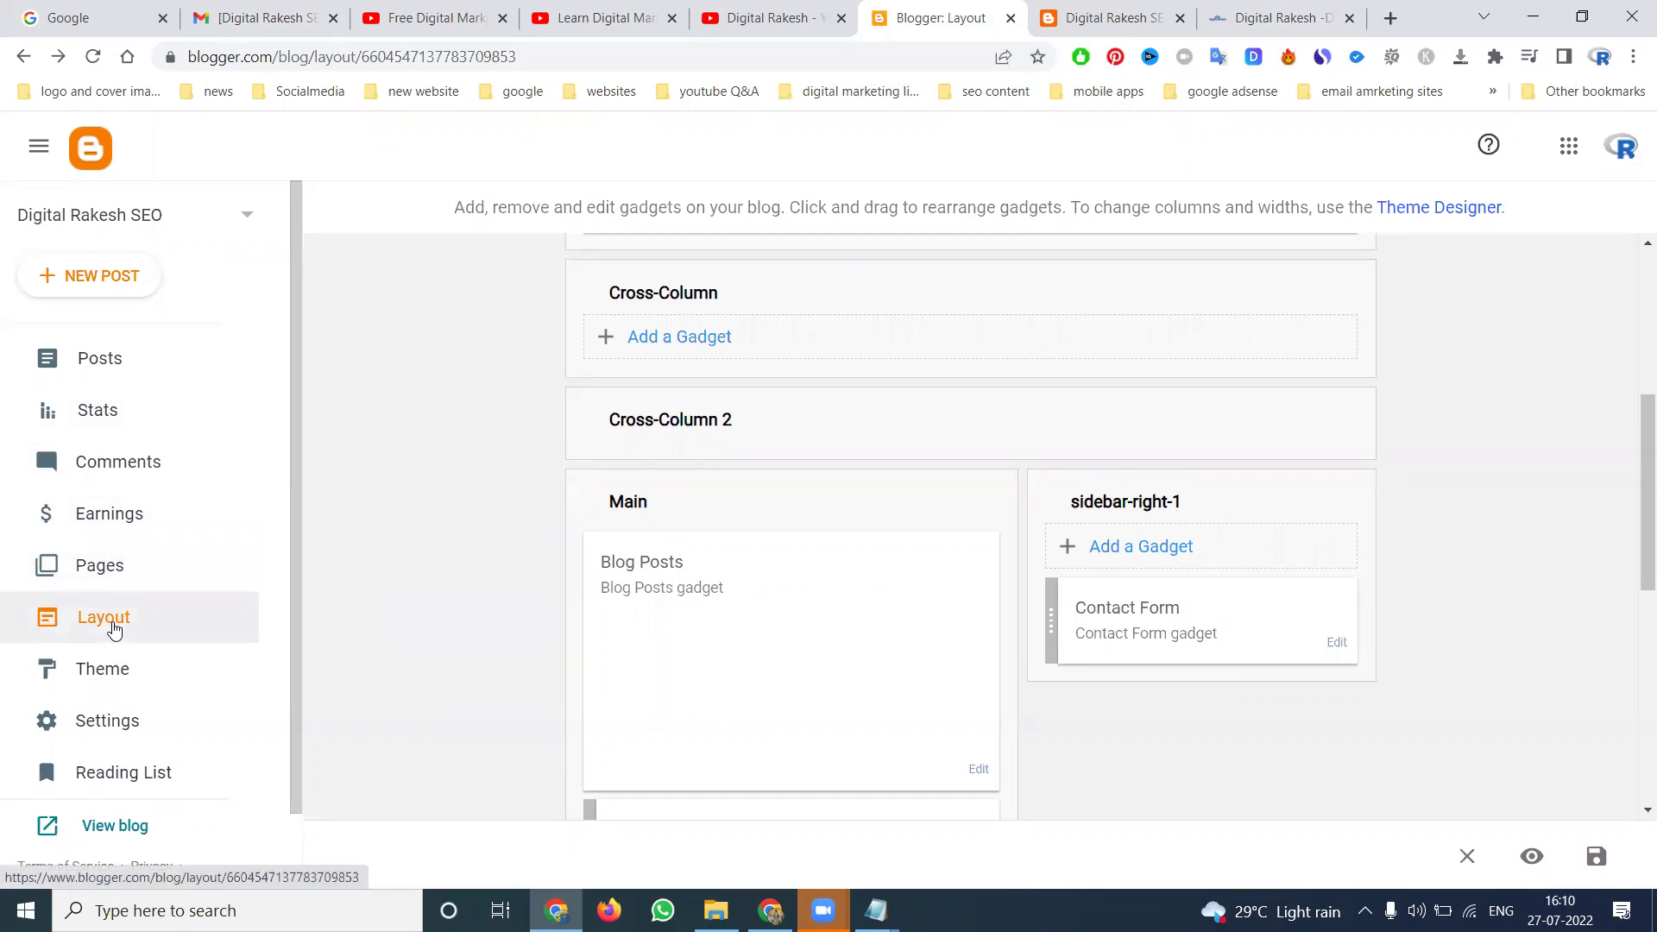
scroll(743, 481, "up", 4)
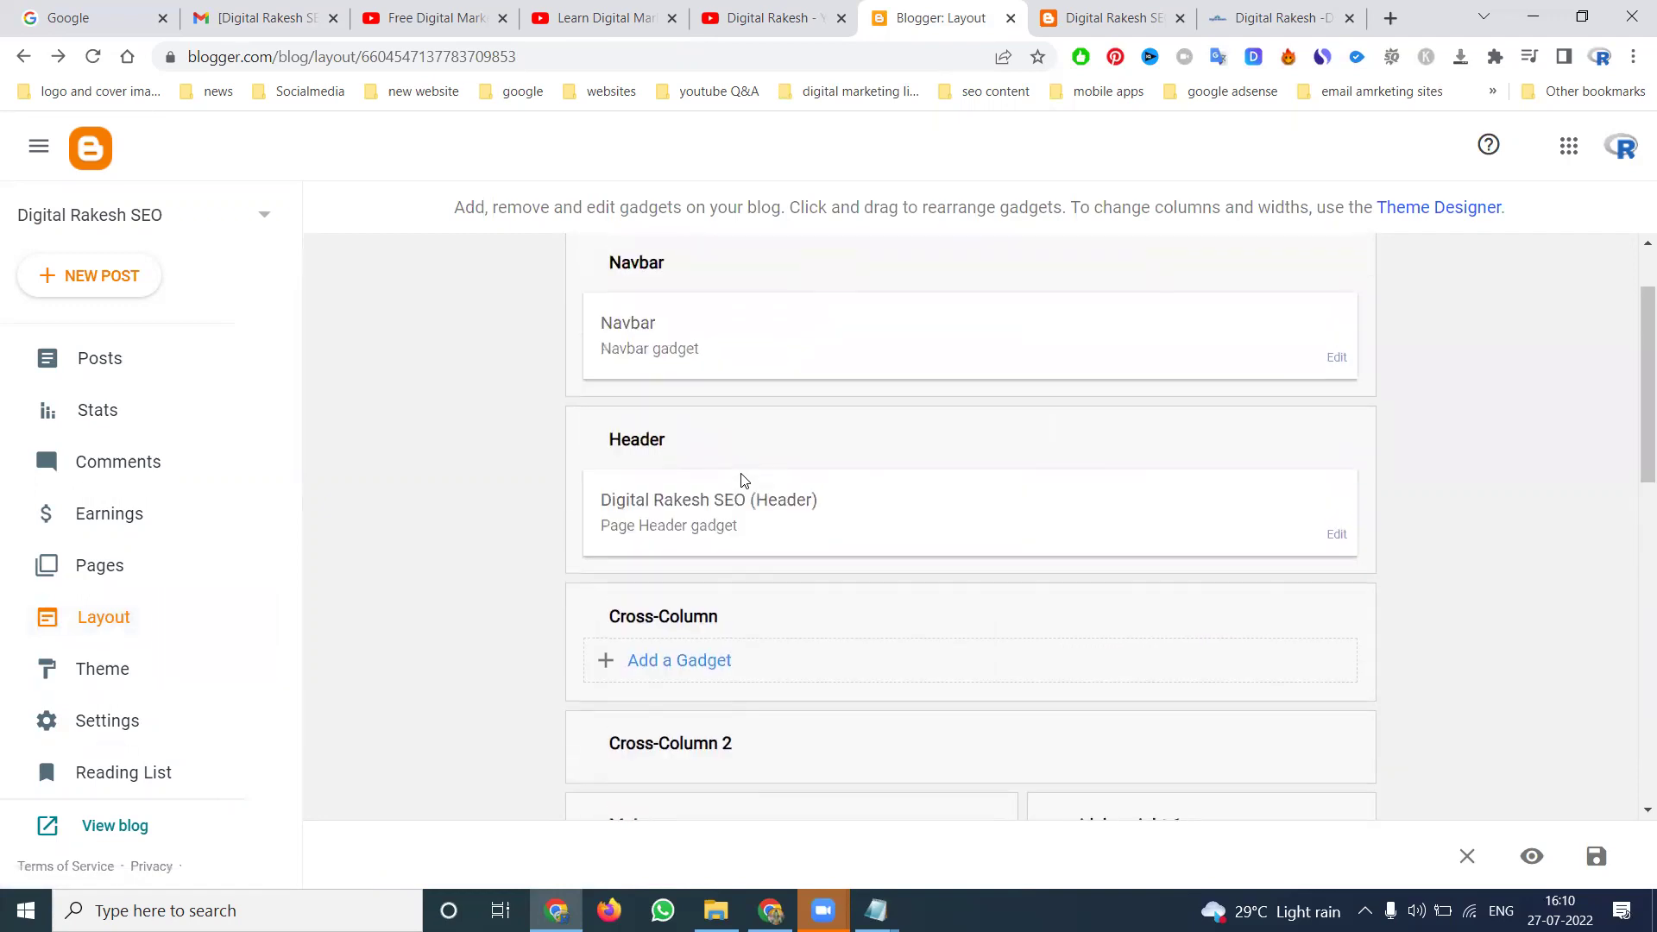
left_click(1337, 535)
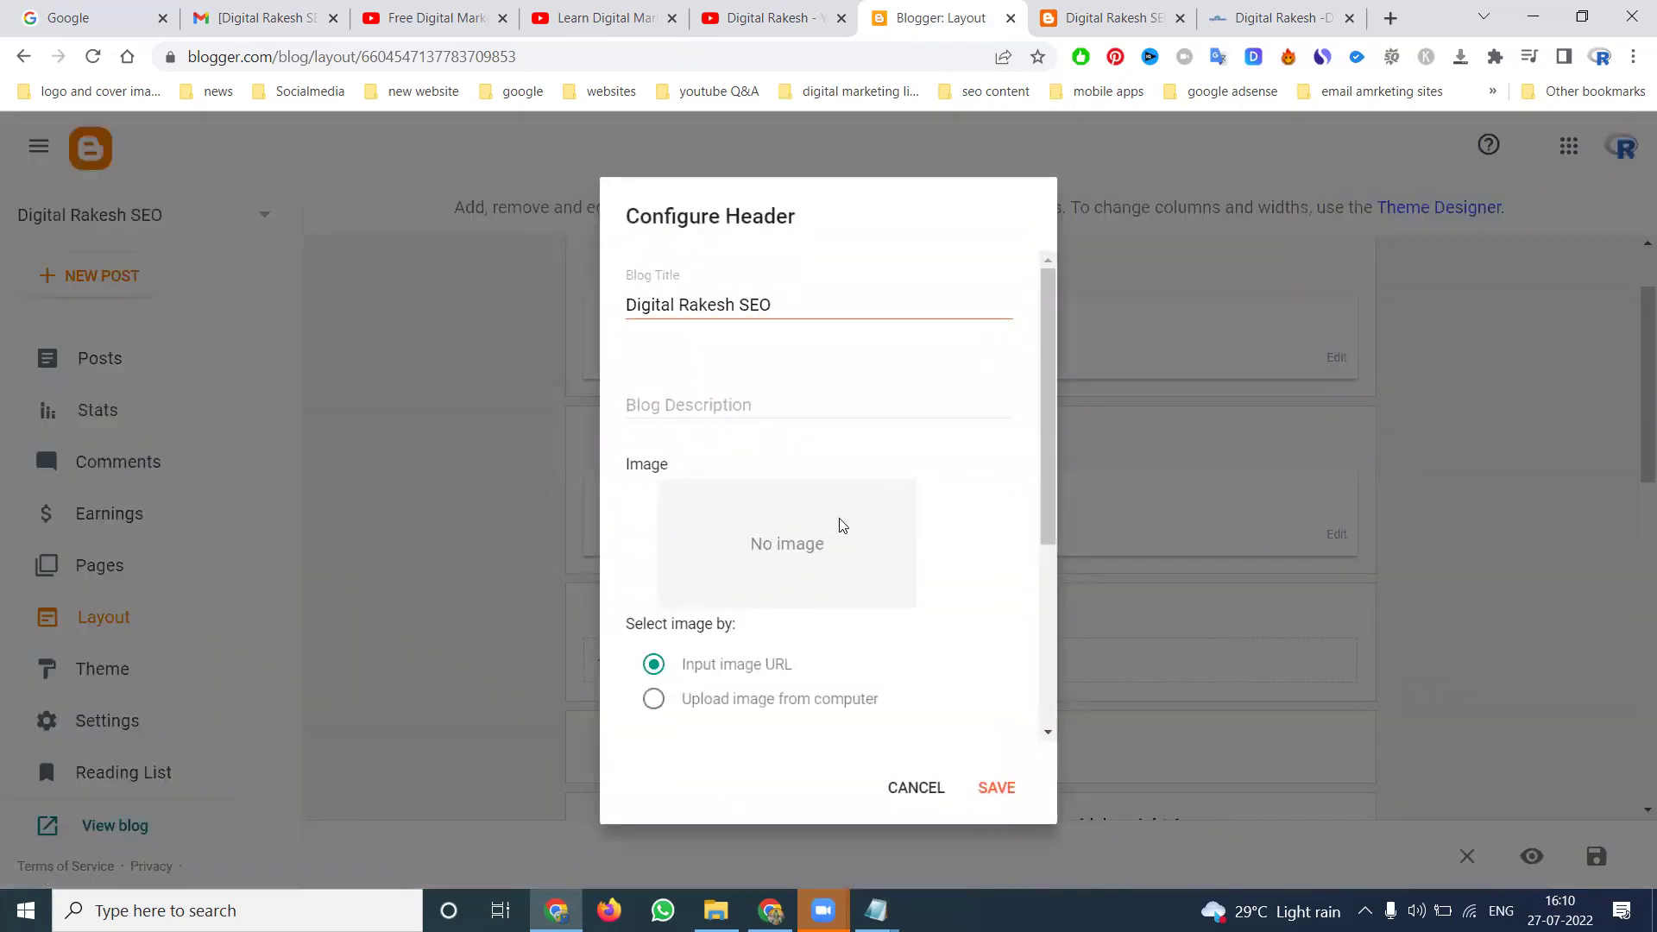
scroll(803, 518, "down", 4)
scroll(802, 518, "up", 1)
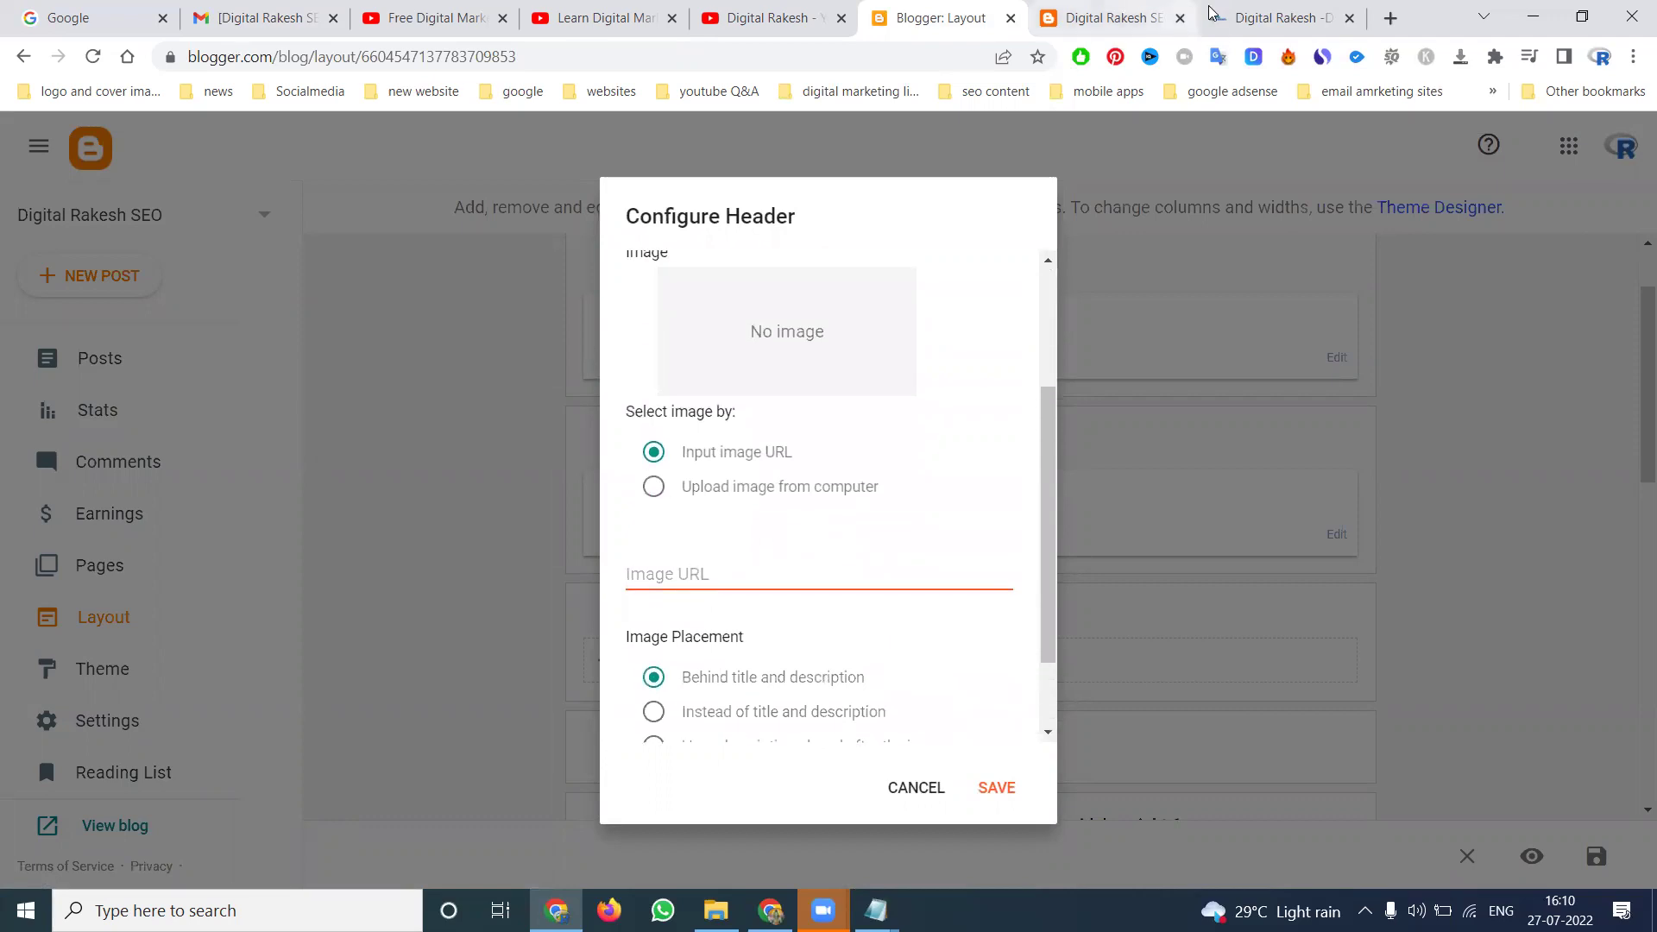
Step: Copy the image address of the Digital Rakesh logo from the header of digitalrakesh.blogspot.com
left_click(1278, 18)
scroll(380, 324, "up", 2)
scroll(371, 328, "up", 10)
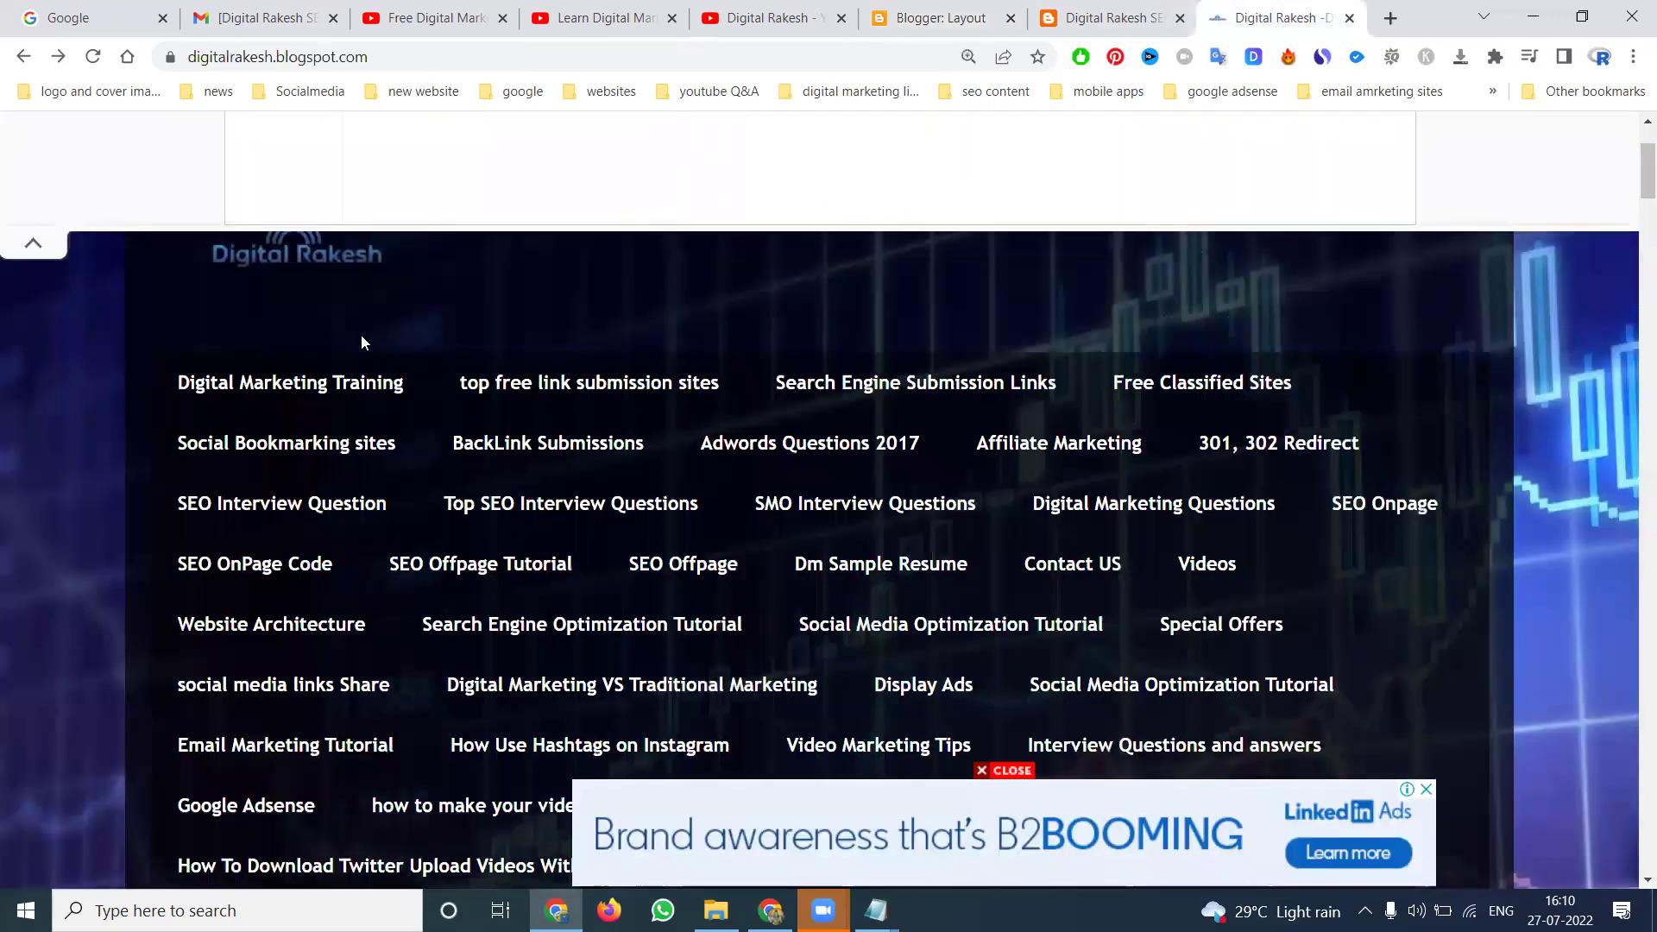
right_click(278, 442)
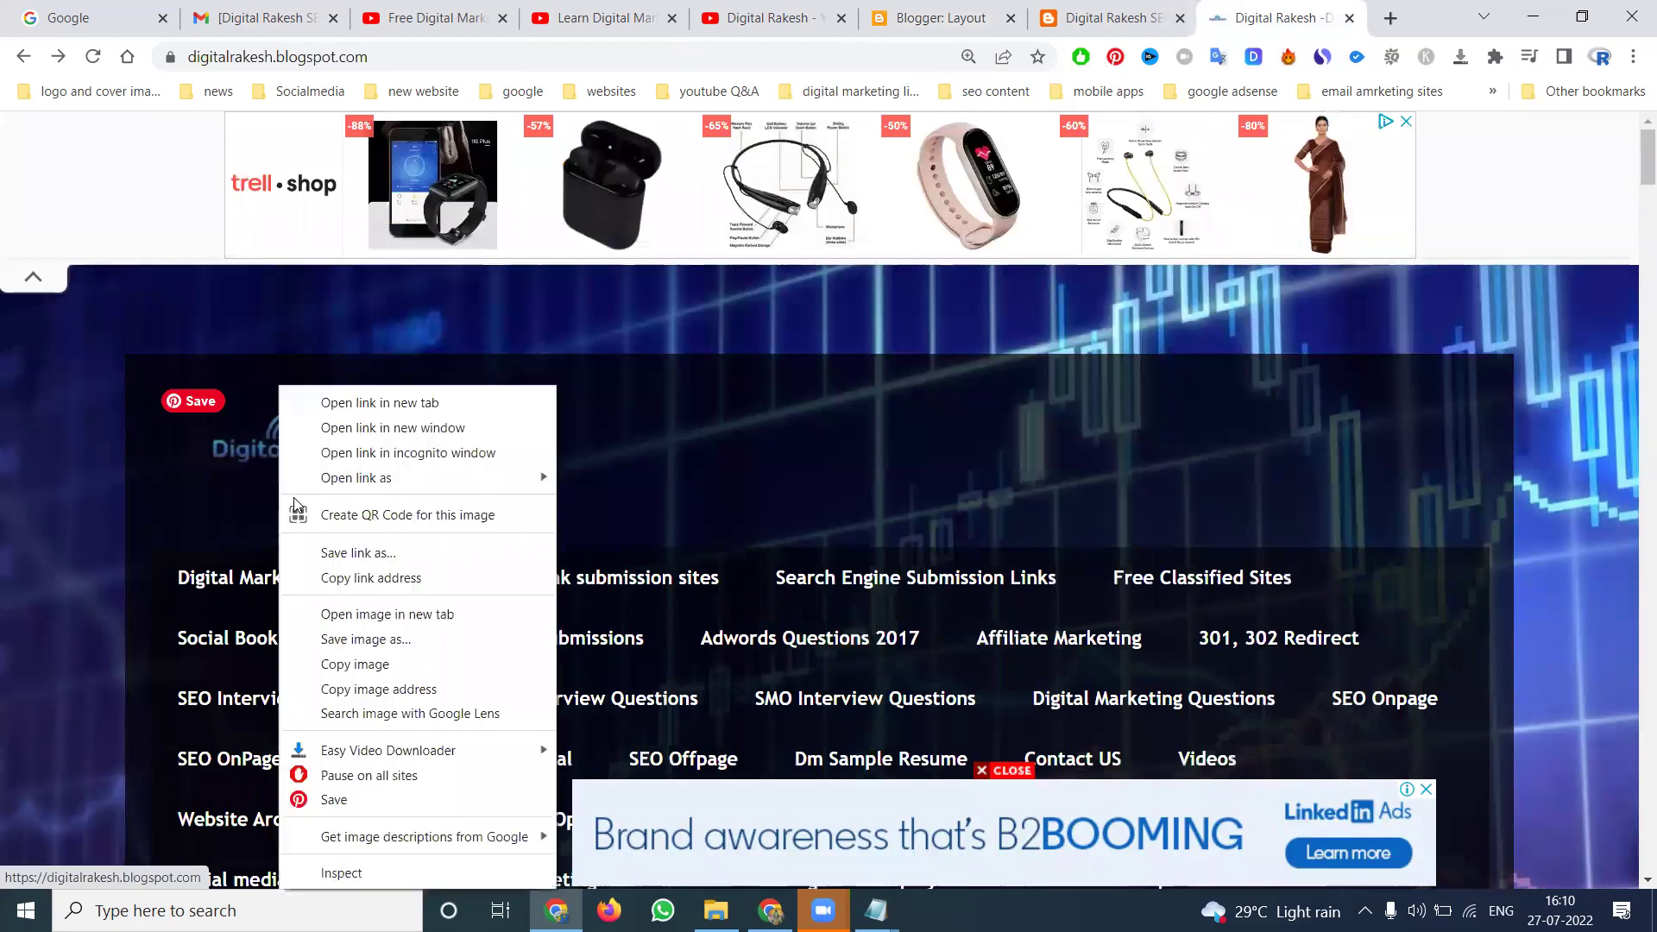
left_click(379, 690)
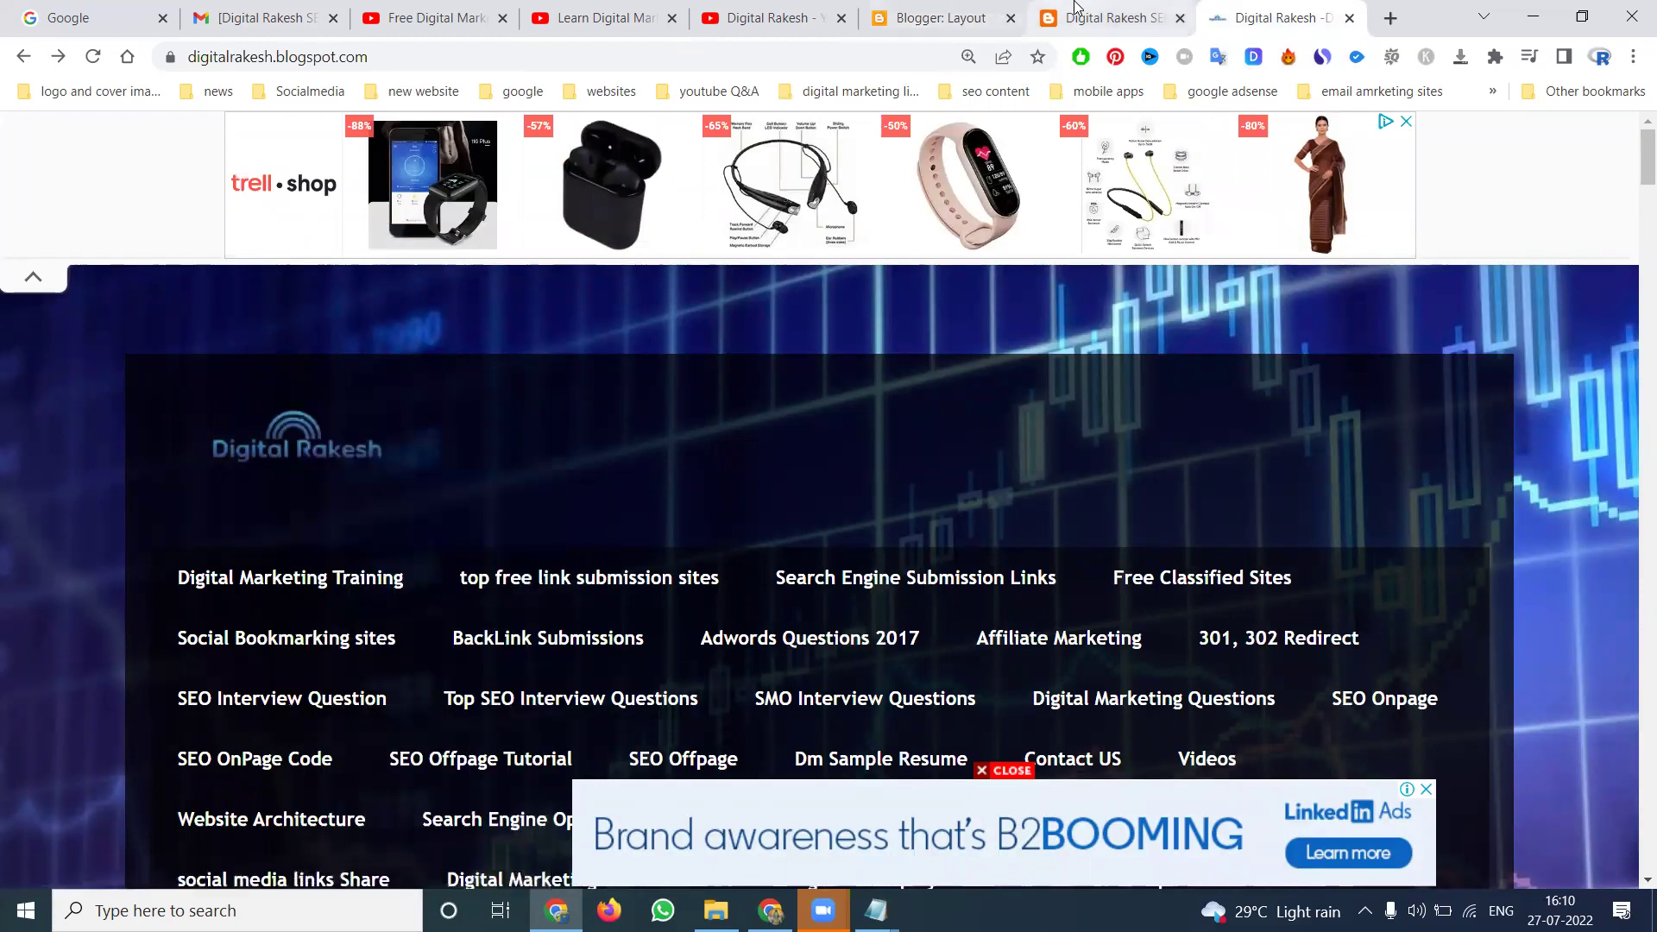
Step: Enter the copied logo address as the header's image URL in the Blogger layout
left_click(1105, 18)
left_click(865, 13)
left_click(712, 578)
key("ctrl+v")
scroll(774, 572, "down", 2)
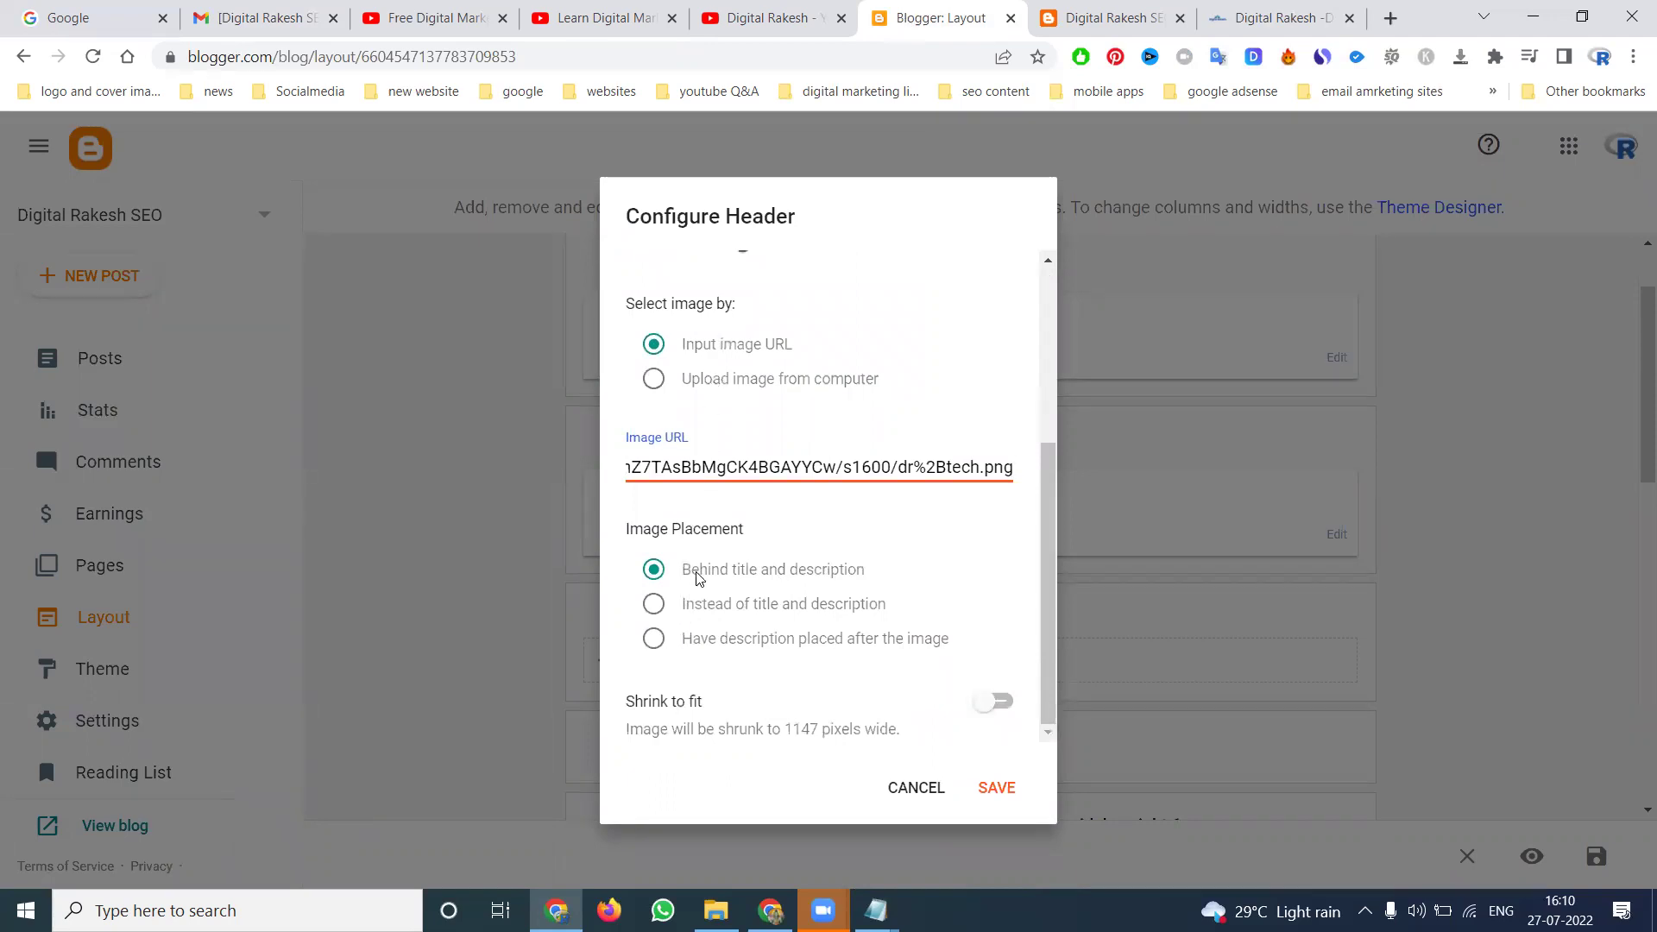
Step: Place the header image instead of title and description with Shrink to fit enabled, save the layout and reload the blog
left_click(749, 615)
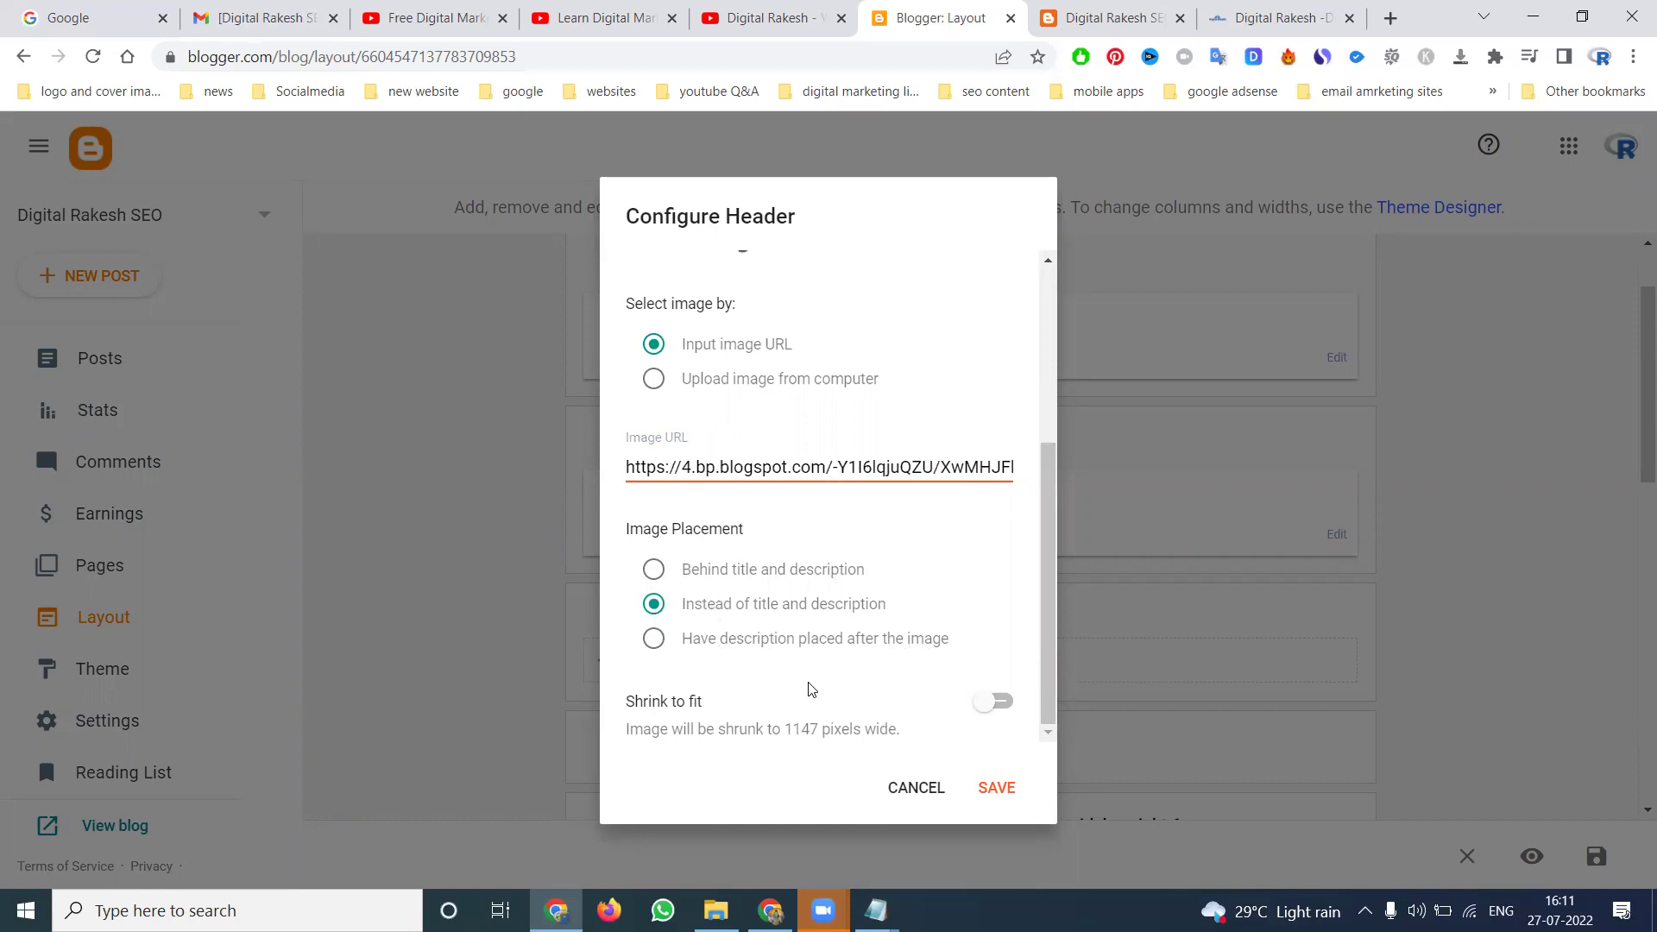
left_click(995, 702)
left_click(993, 783)
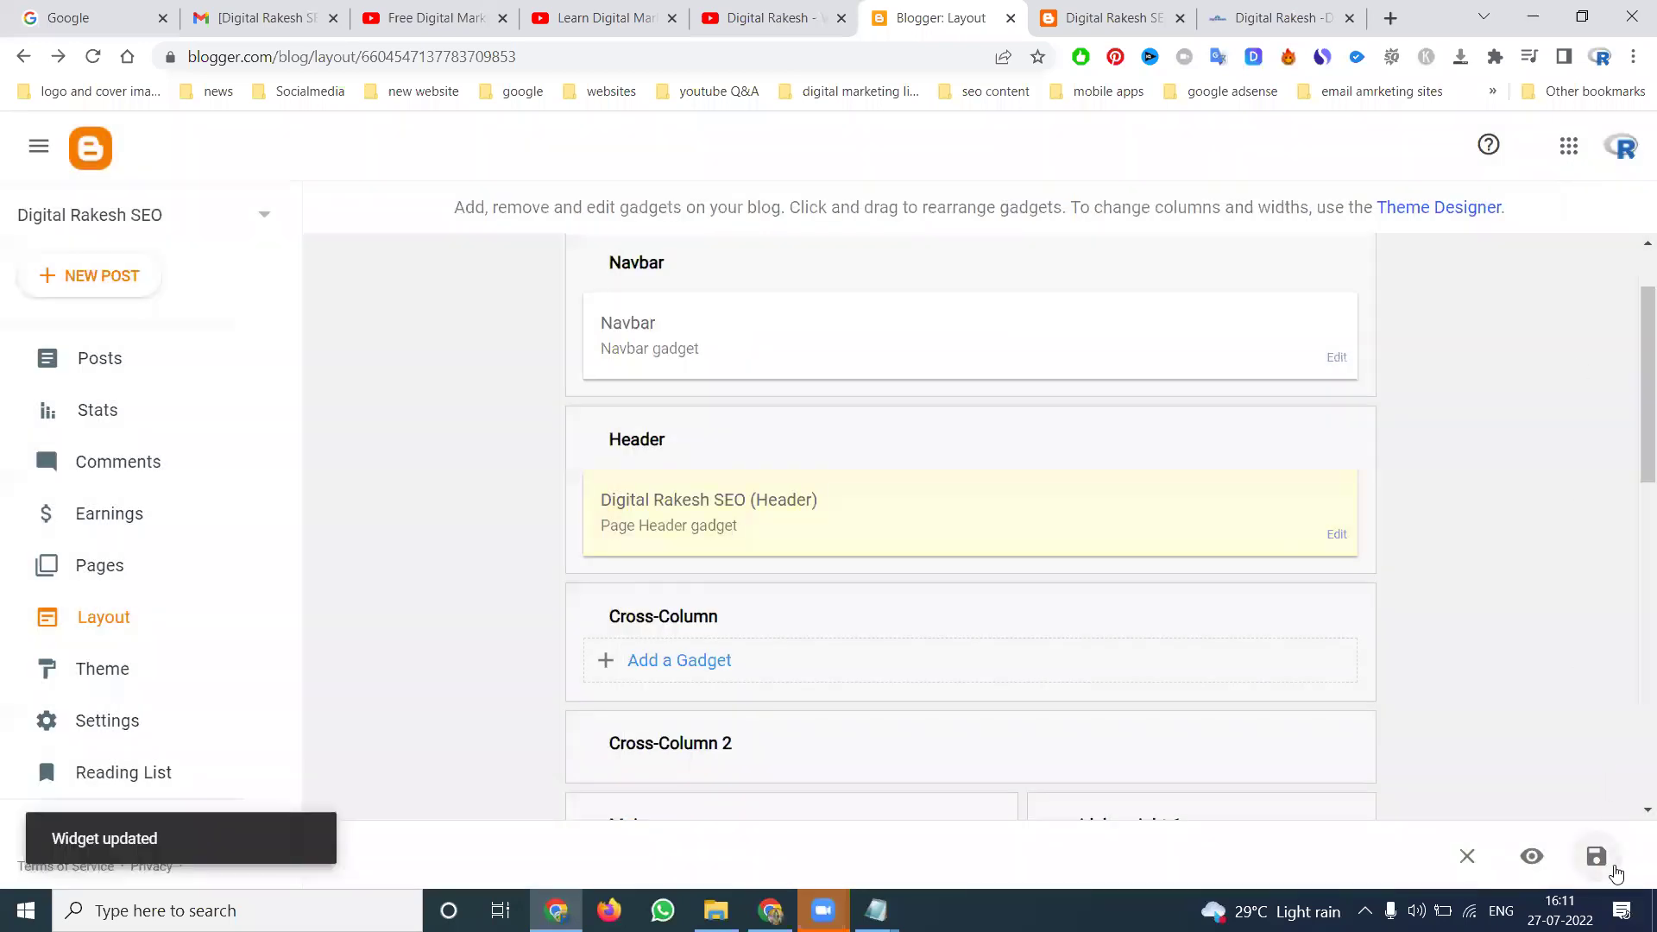
left_click(1596, 857)
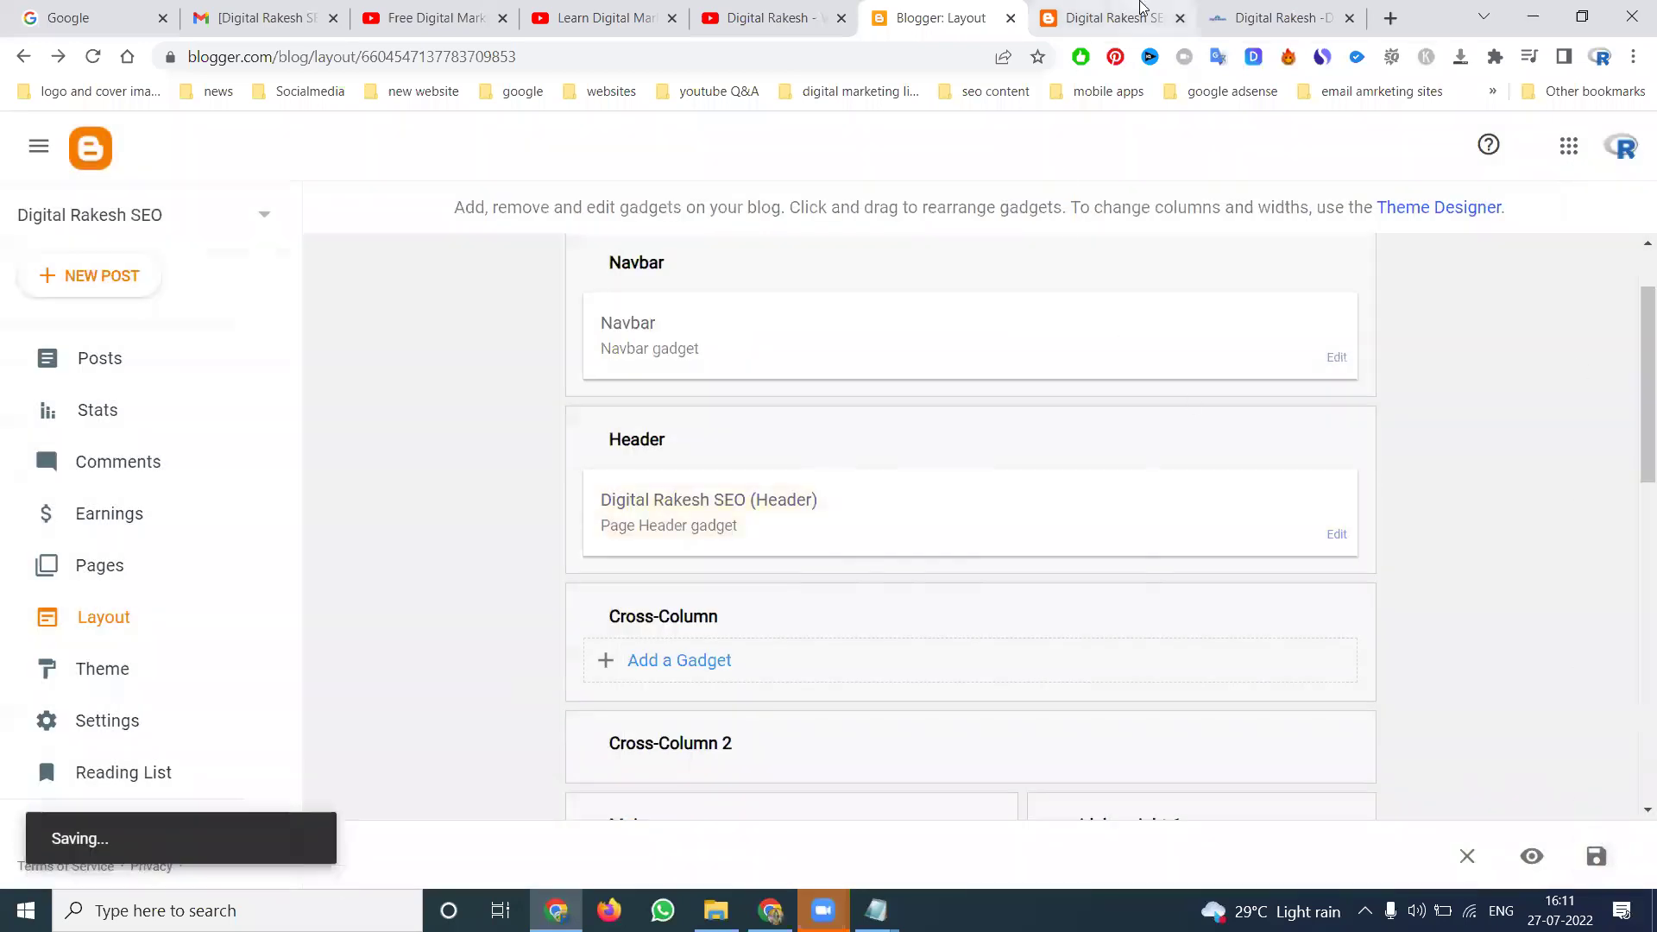
left_click(1118, 18)
left_click(95, 57)
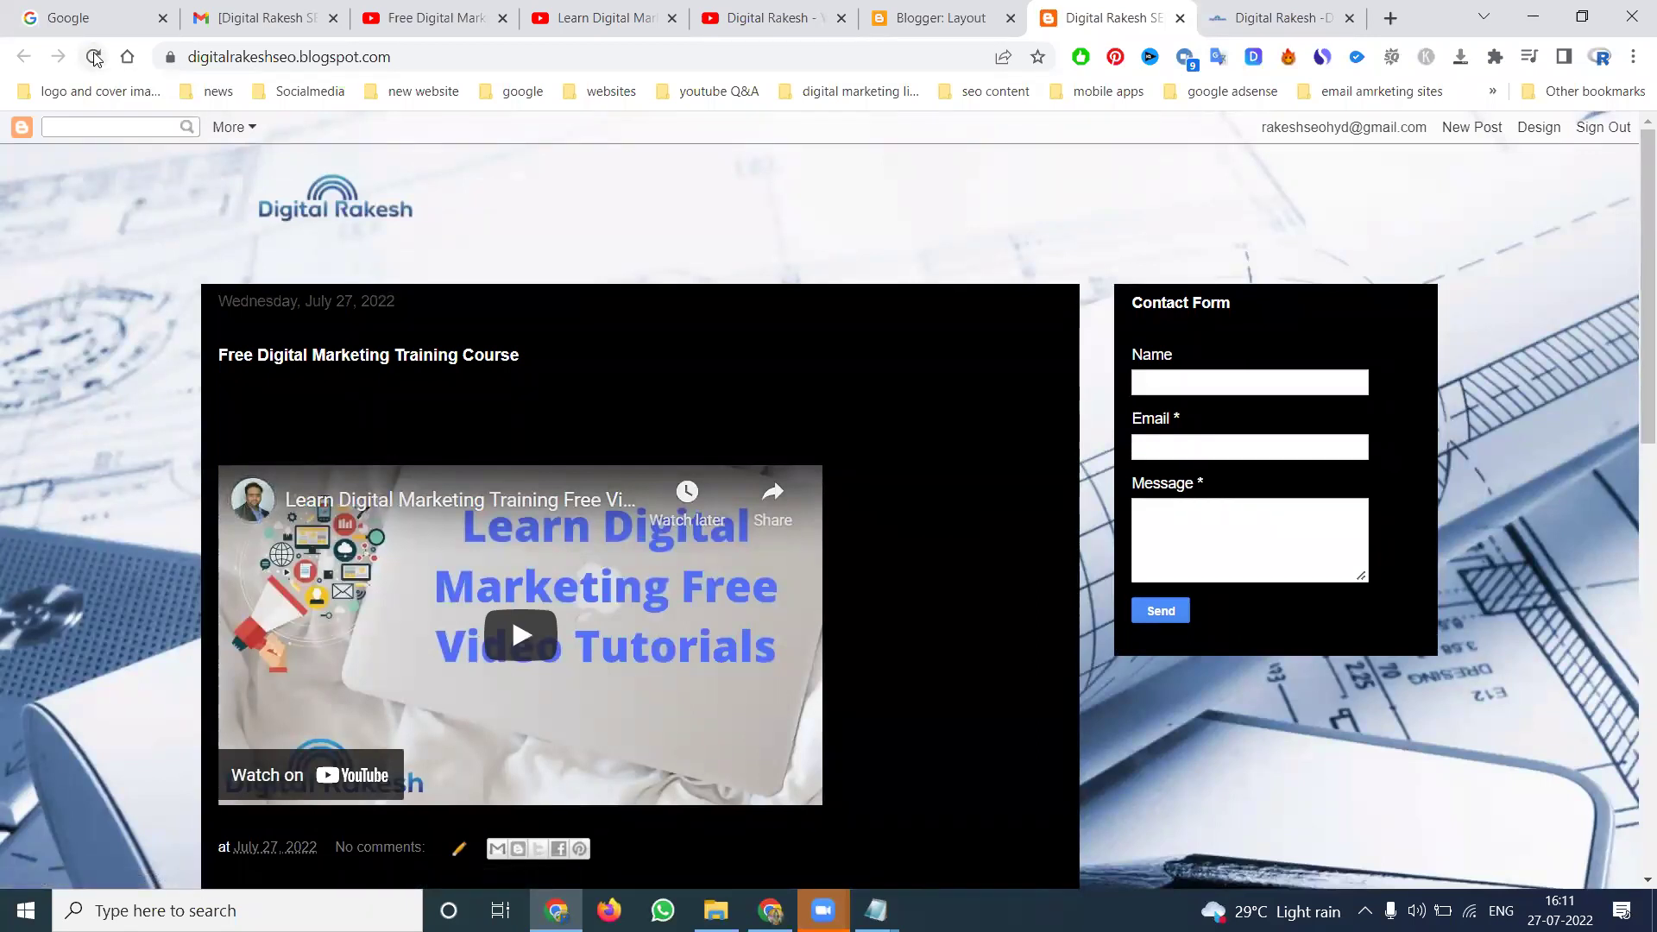
Step: Try placing the header image behind title and description, save the gadget and check the reloaded blog
left_click(936, 17)
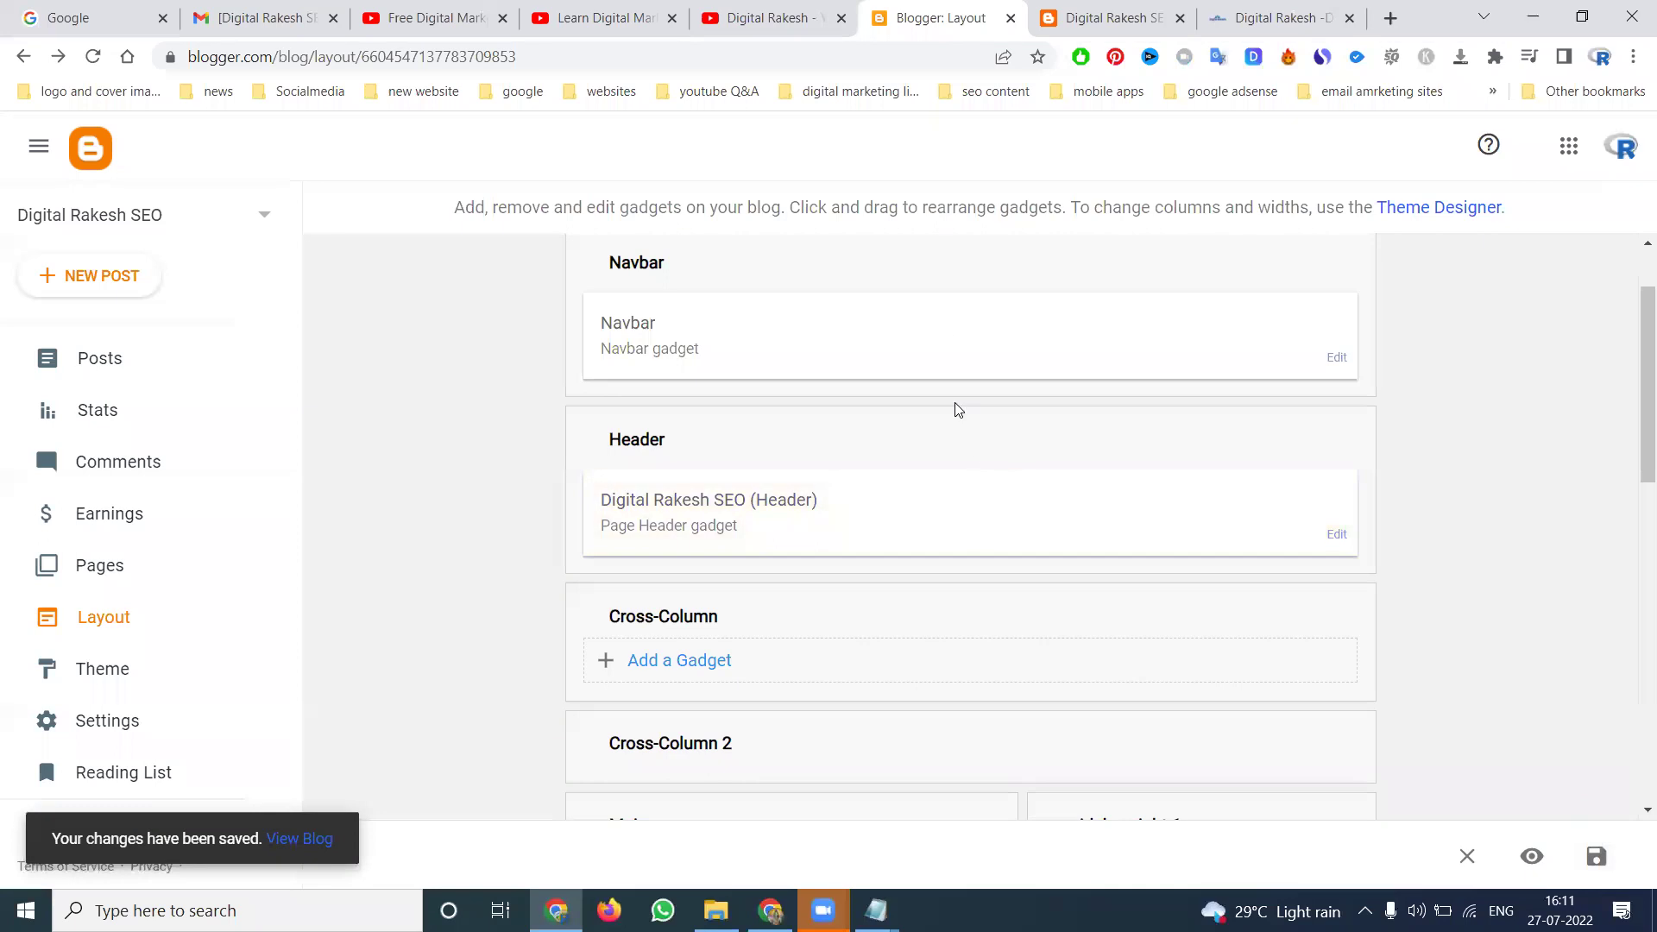
left_click(1333, 536)
scroll(902, 496, "down", 3)
left_click(653, 569)
left_click(1002, 785)
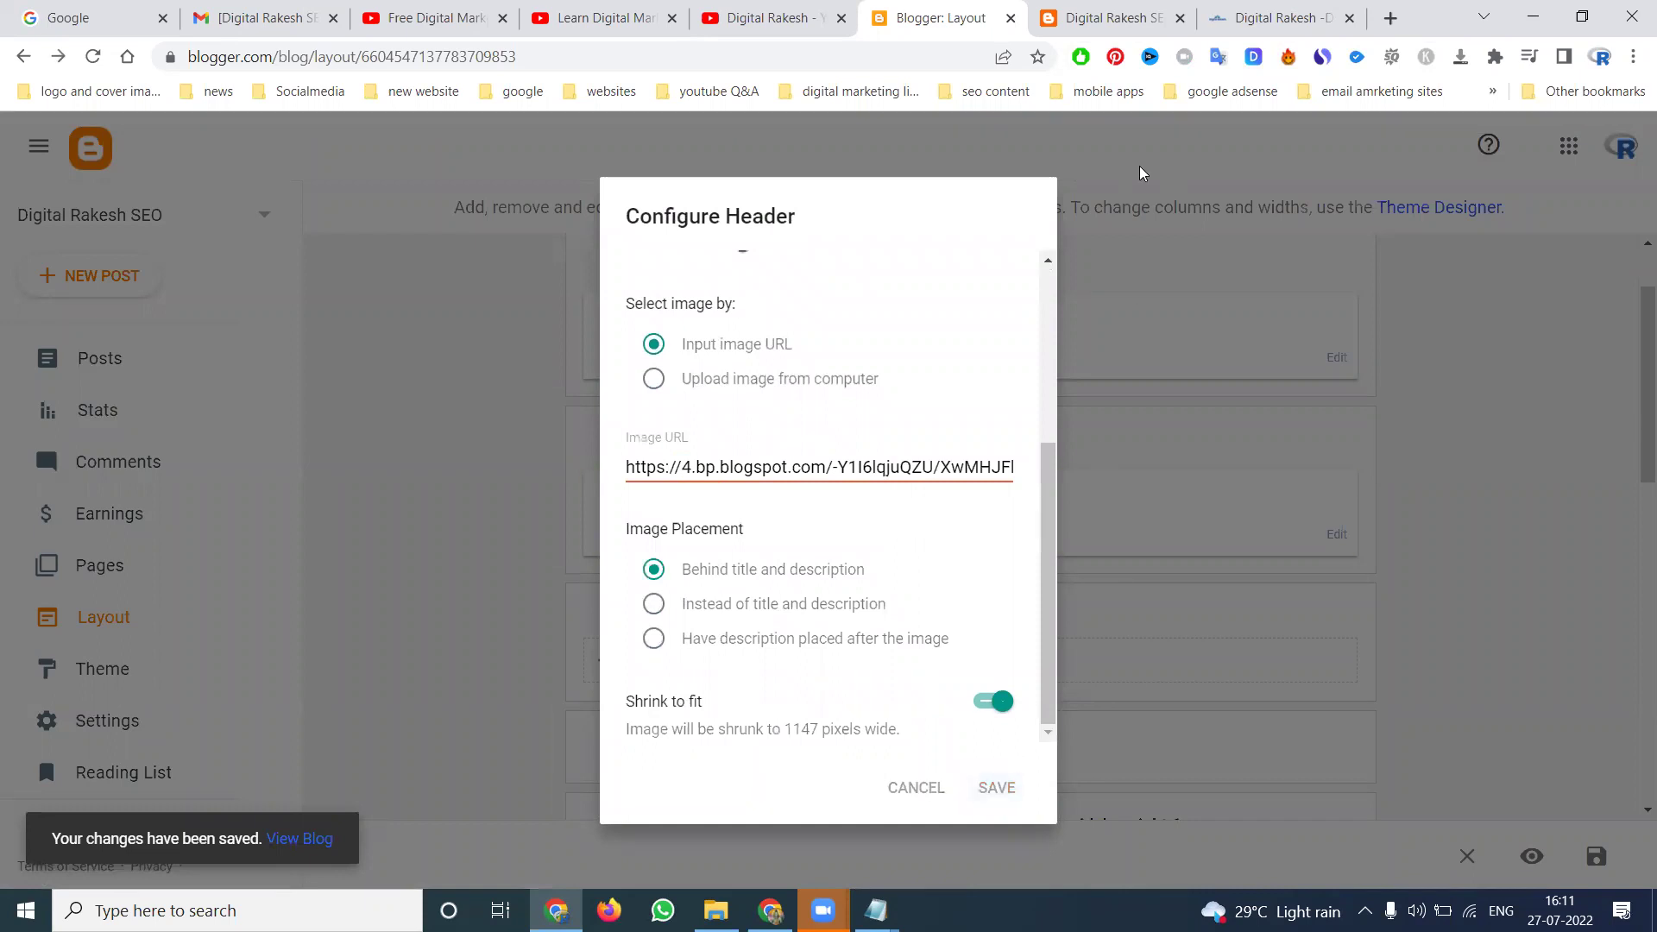
left_click(1109, 17)
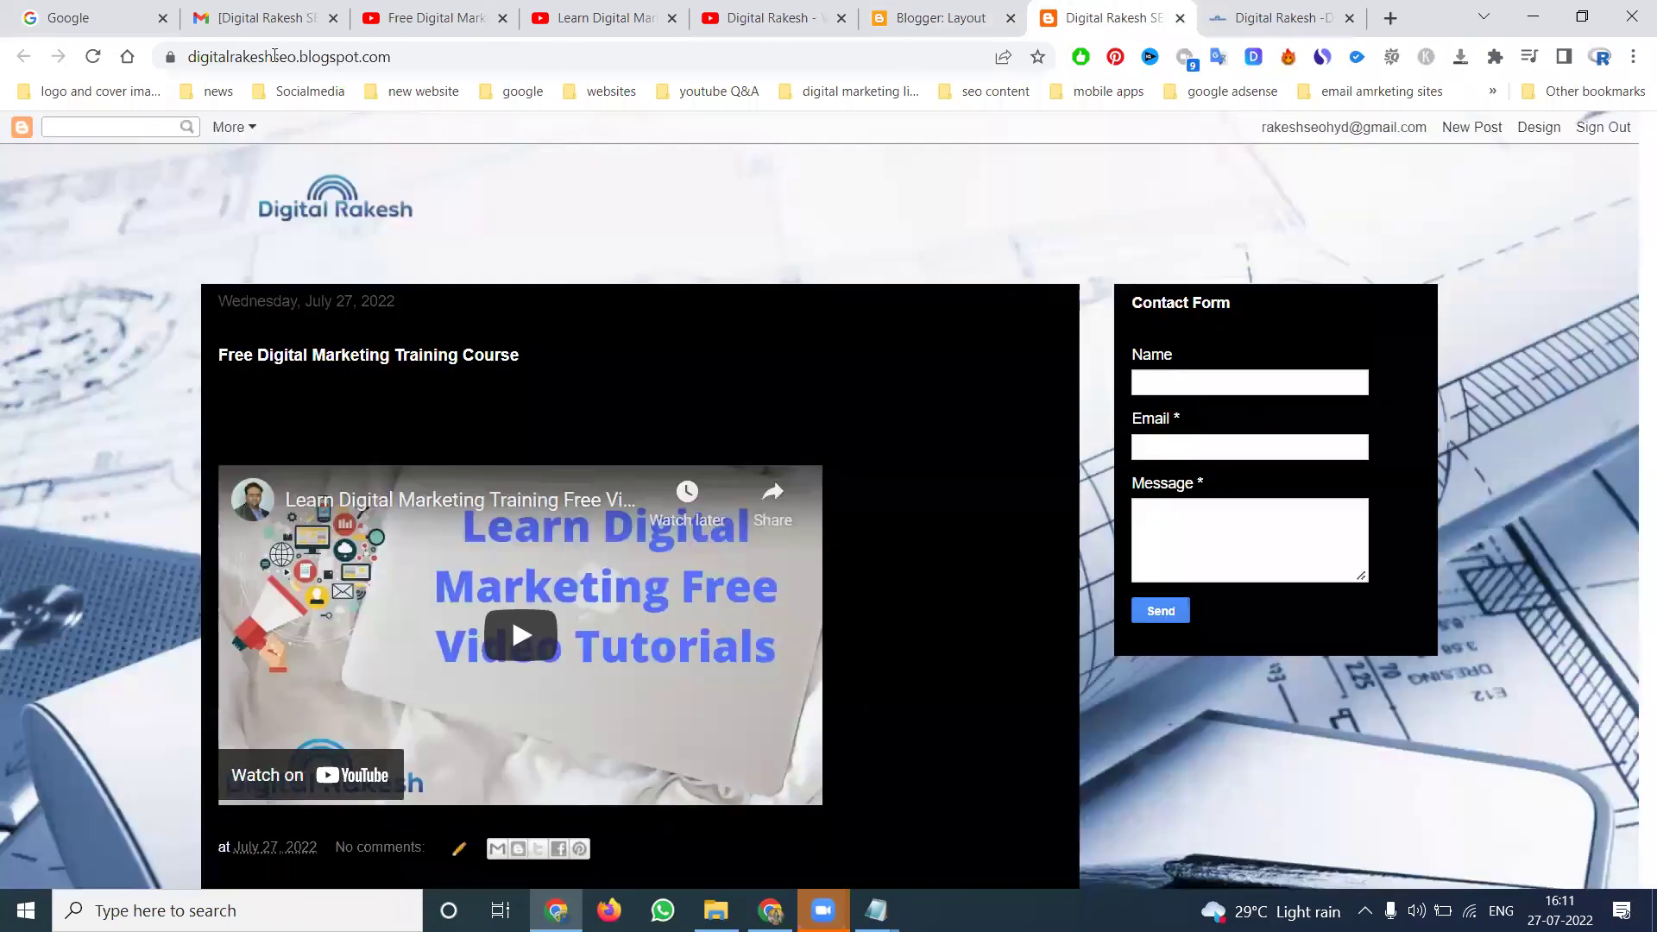
left_click(92, 57)
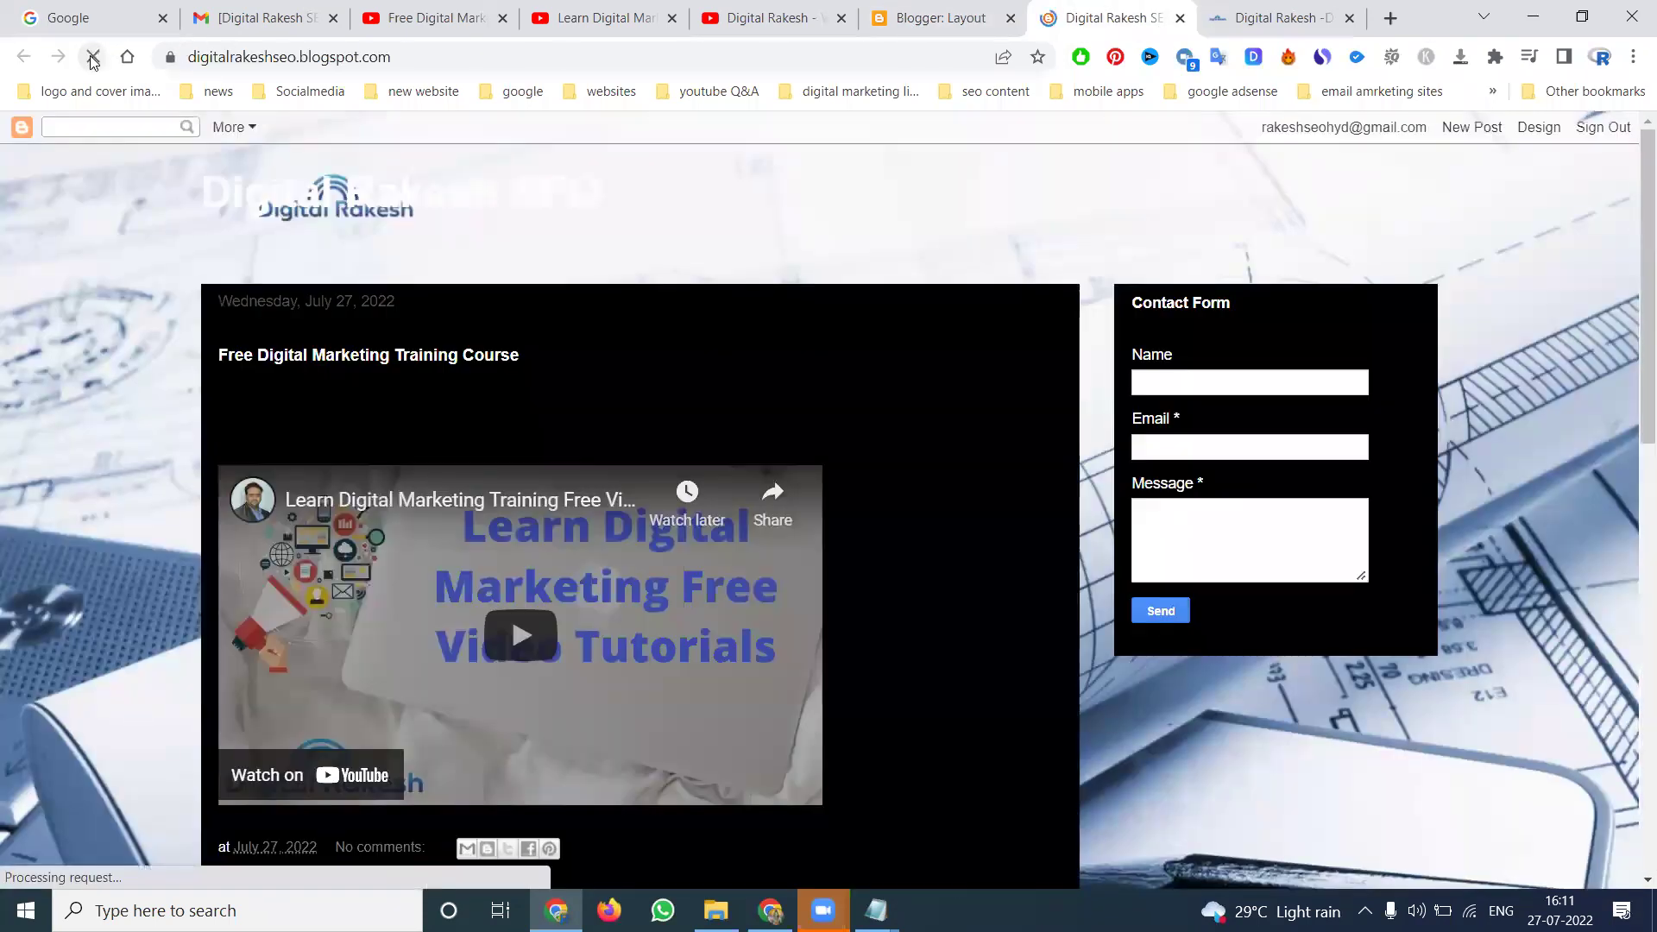
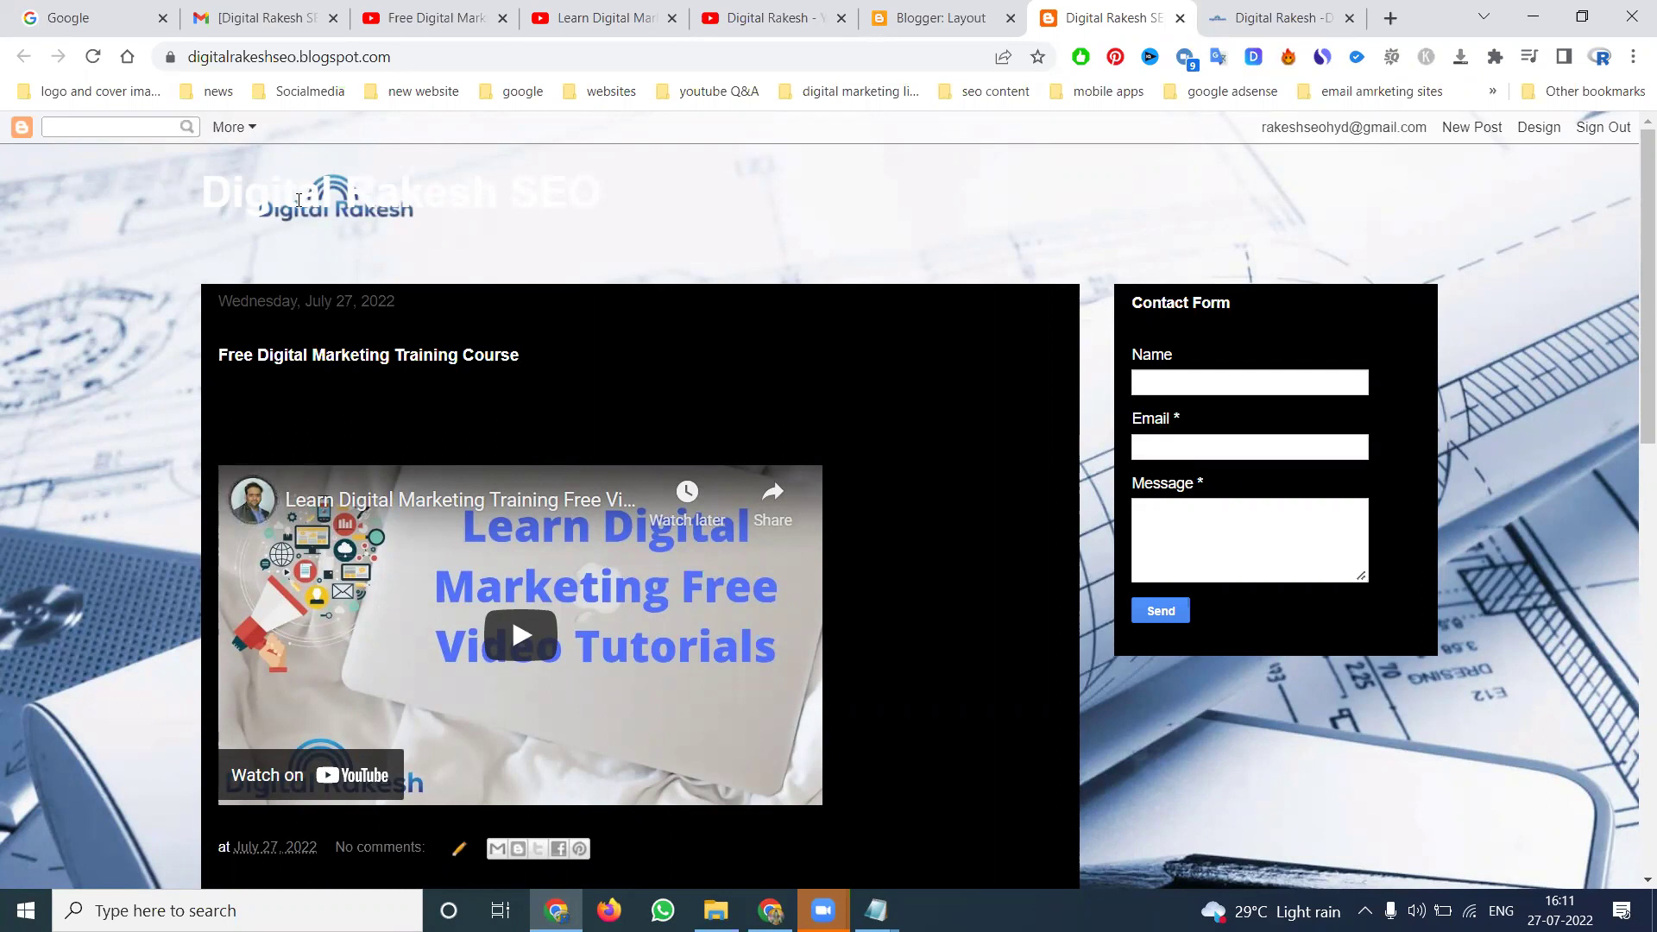
Step: Set the header gadget's image placement to Instead of title and description
left_click(915, 19)
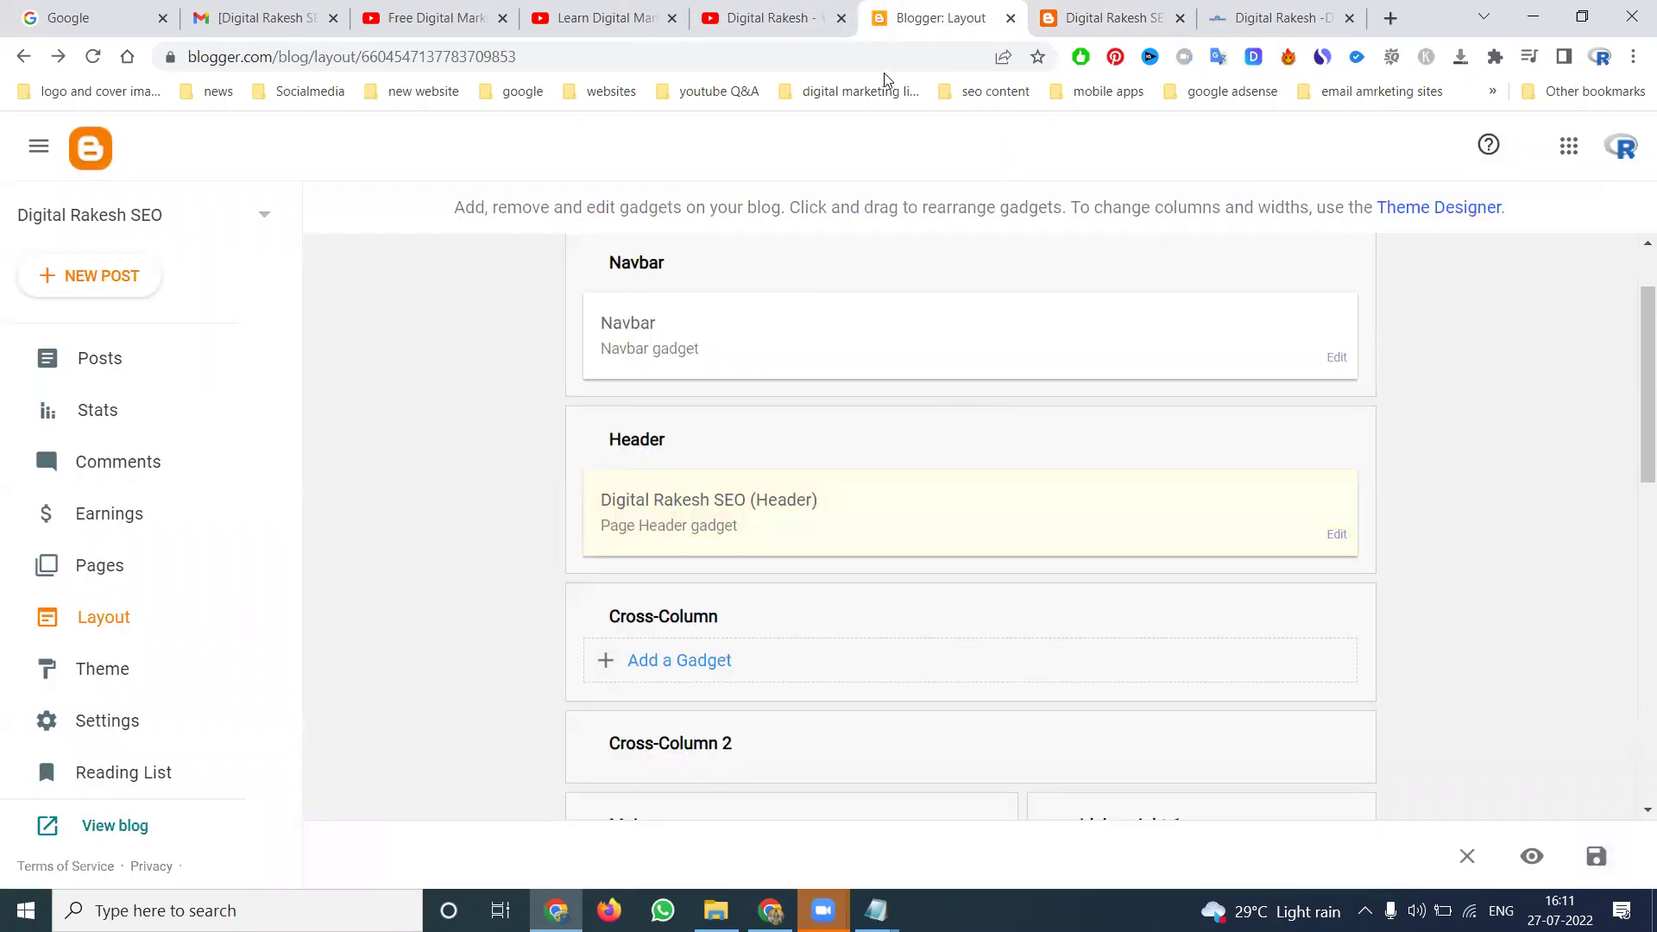
left_click(1336, 534)
scroll(738, 595, "down", 3)
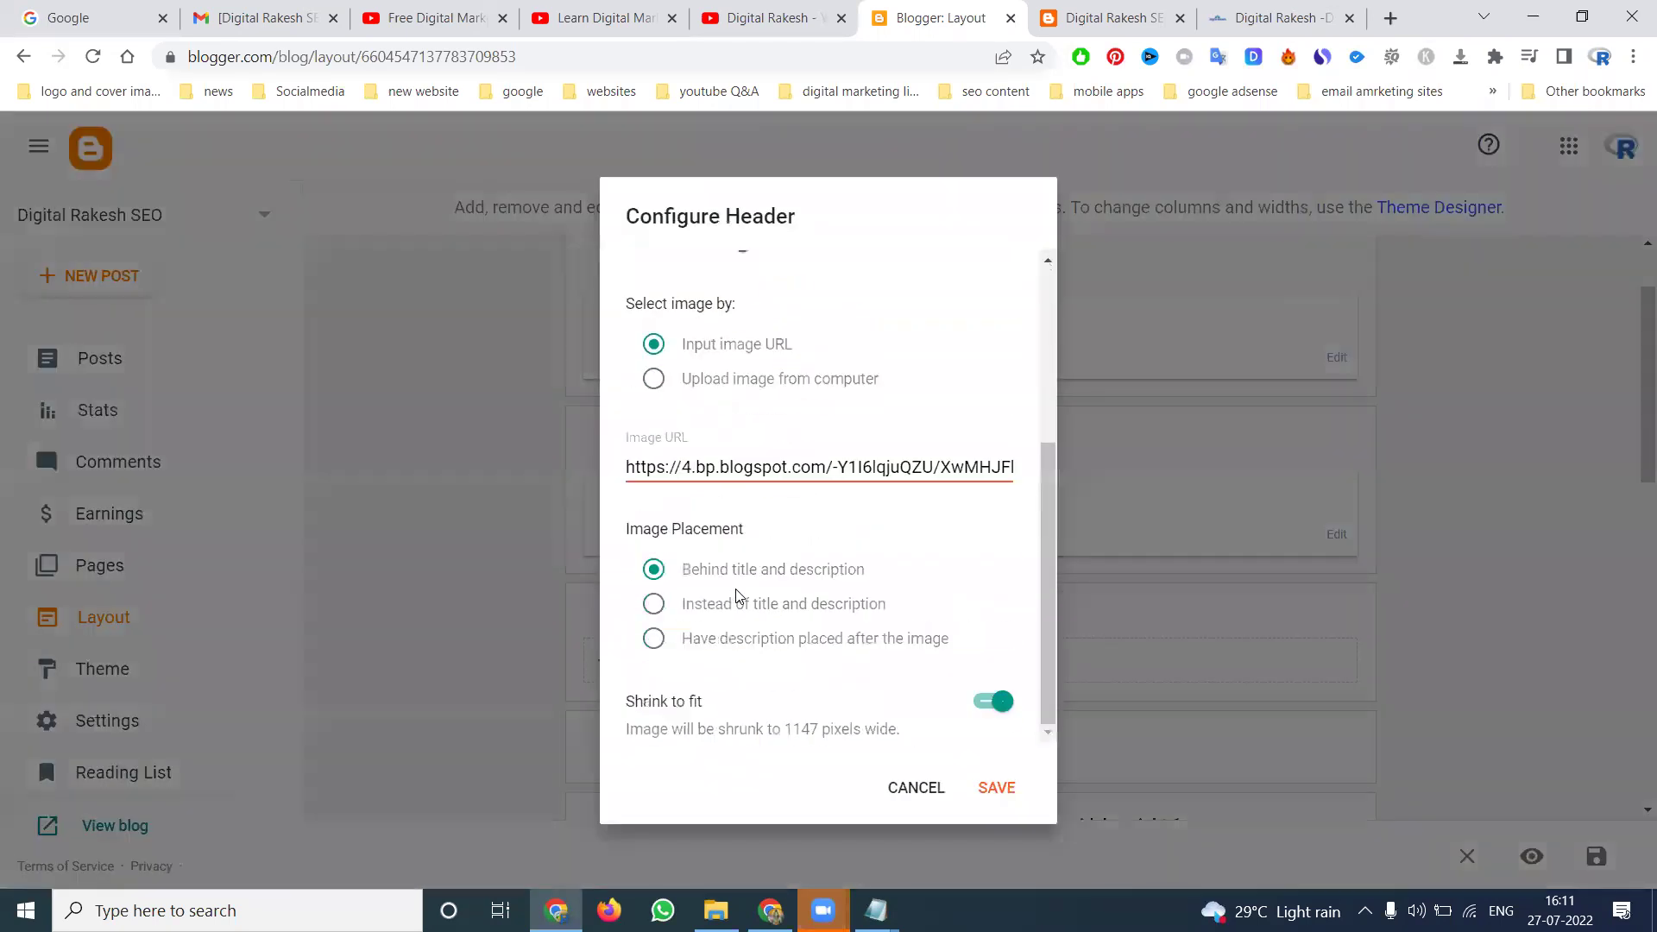
left_click(689, 608)
Step: Switch the header image to an upload from the computer, choosing dr tech from drive D:, digital rakesh, videos and dm images
scroll(829, 538, "up", 2)
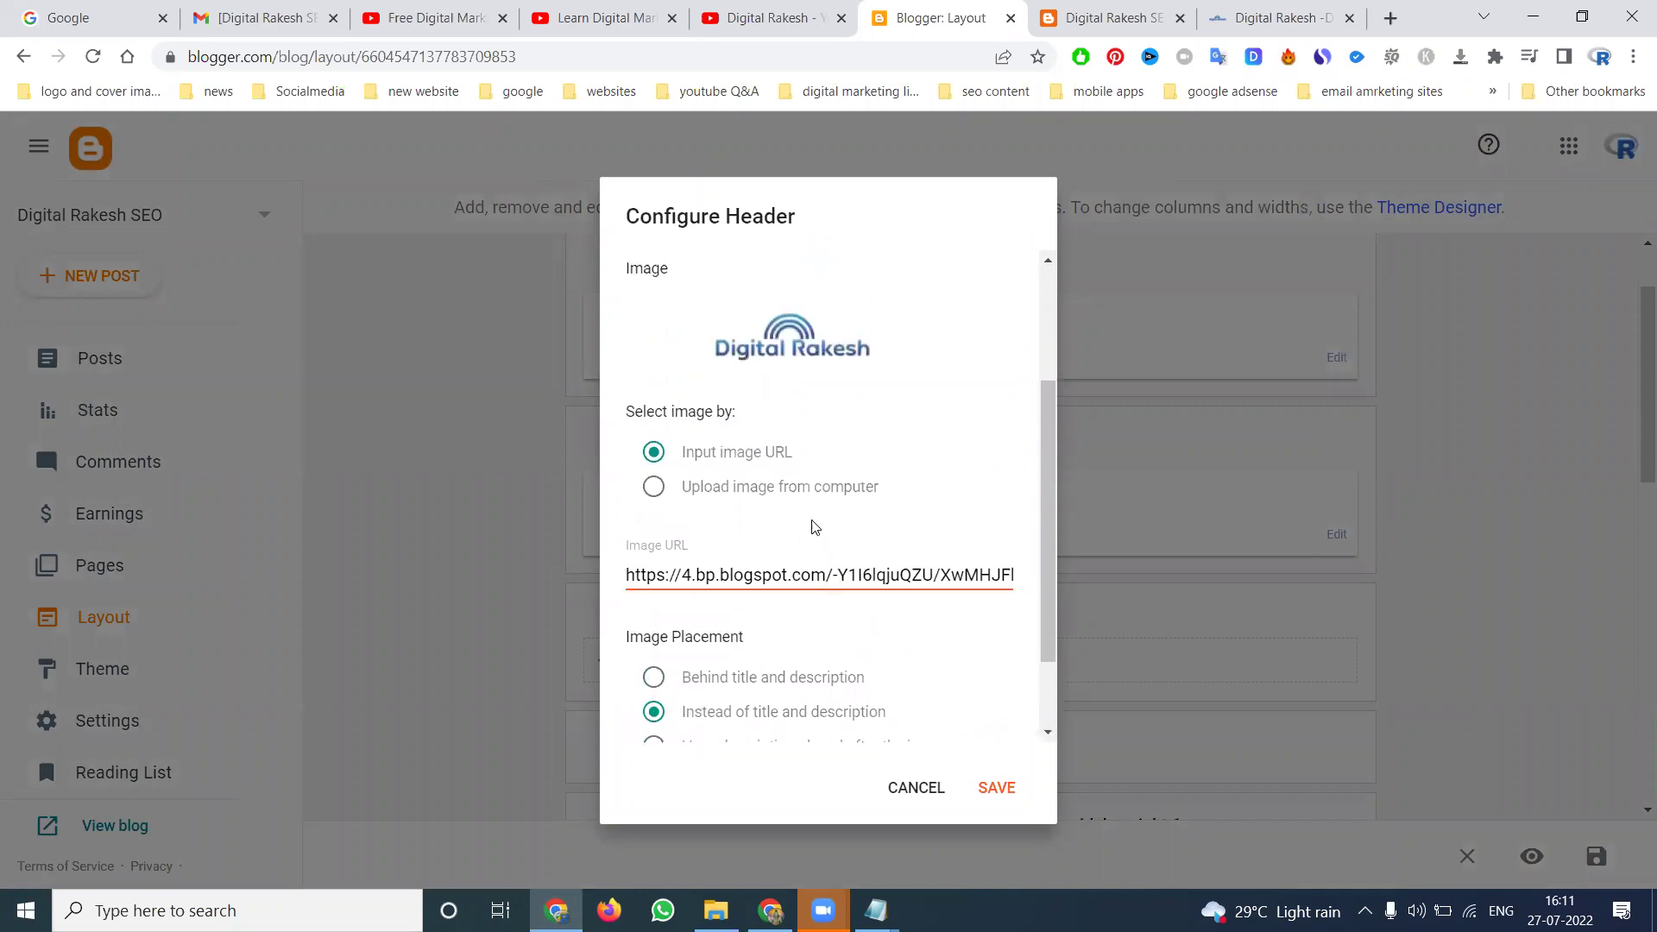
left_click(654, 487)
left_click(670, 549)
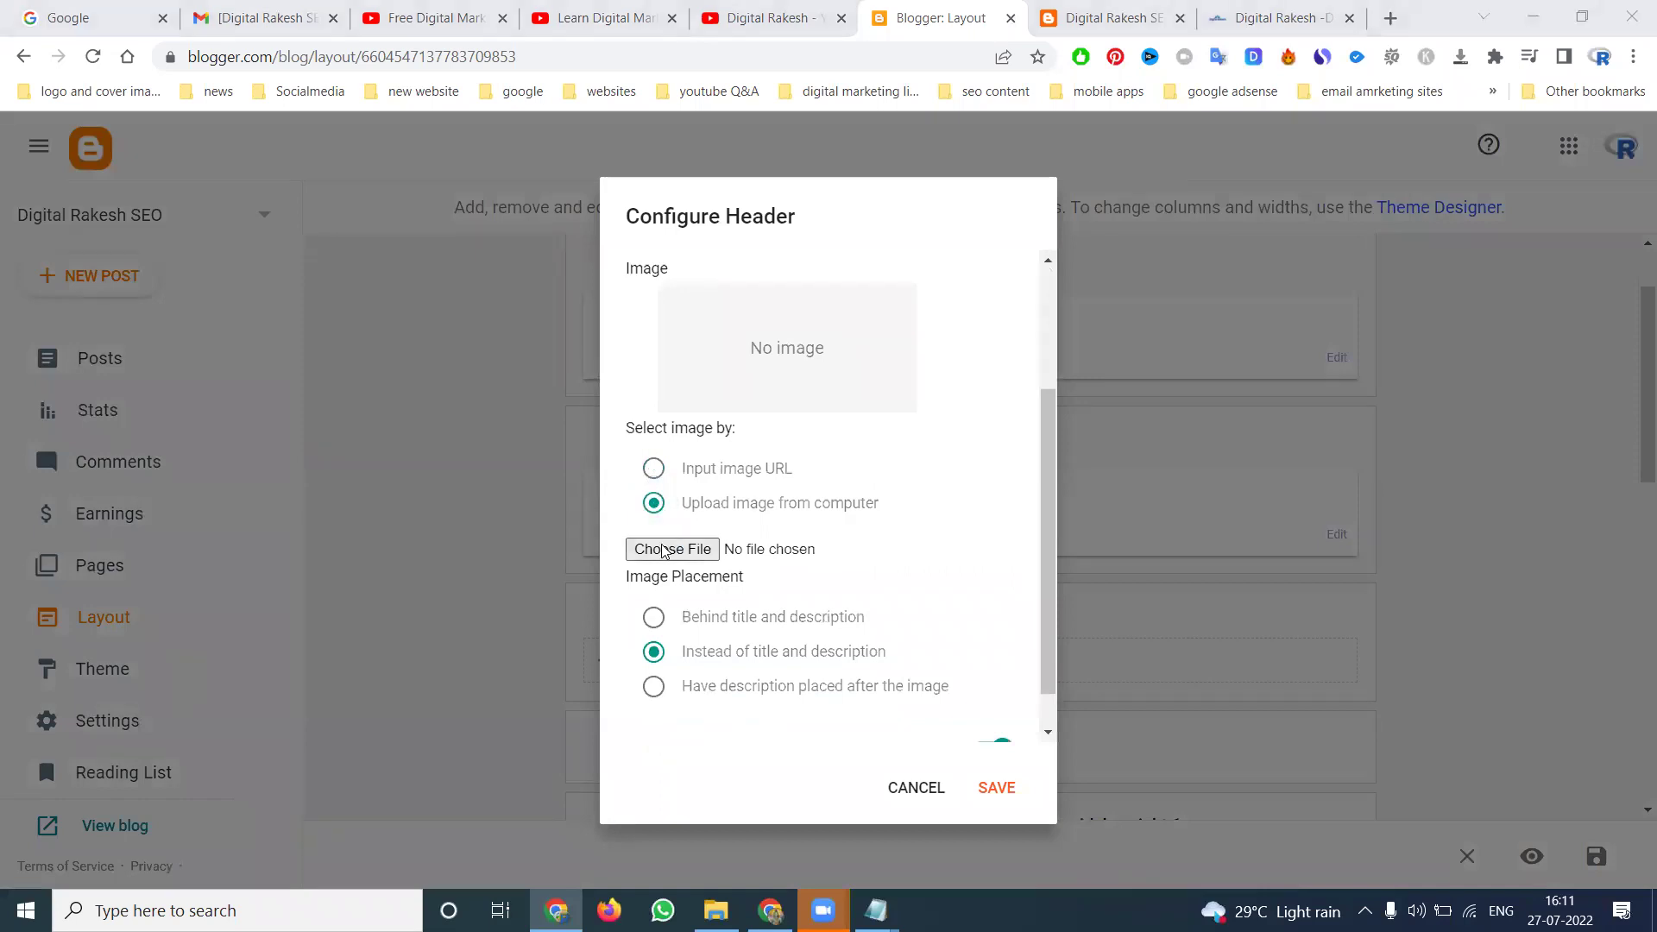
scroll(112, 552, "down", 3)
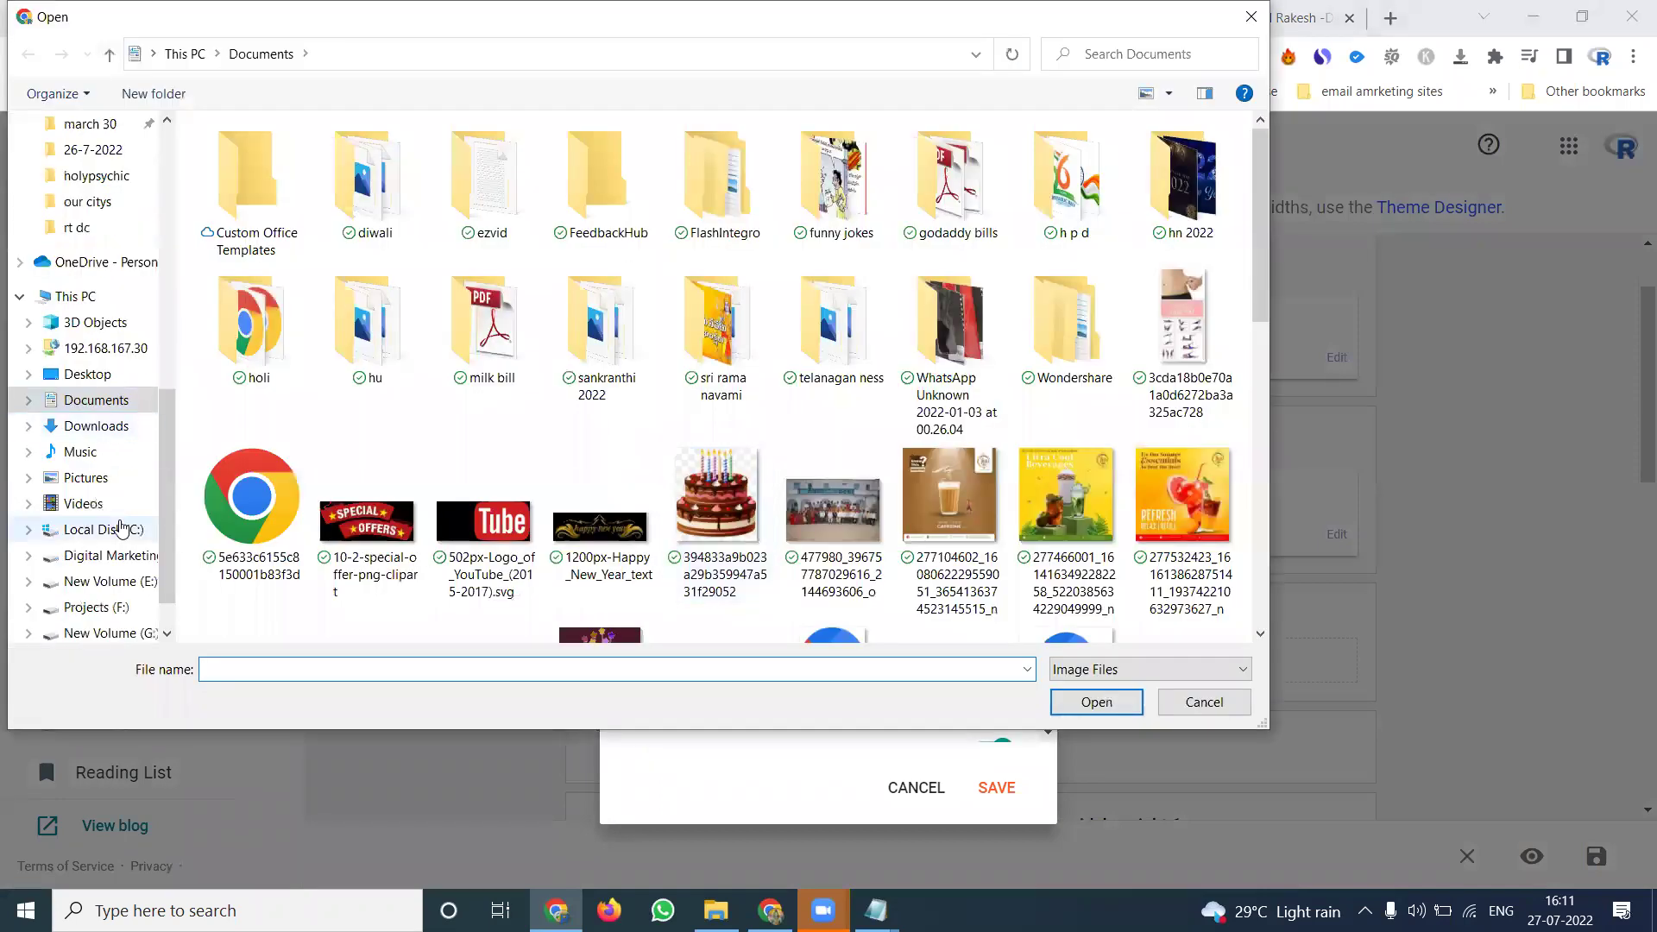
left_click(113, 556)
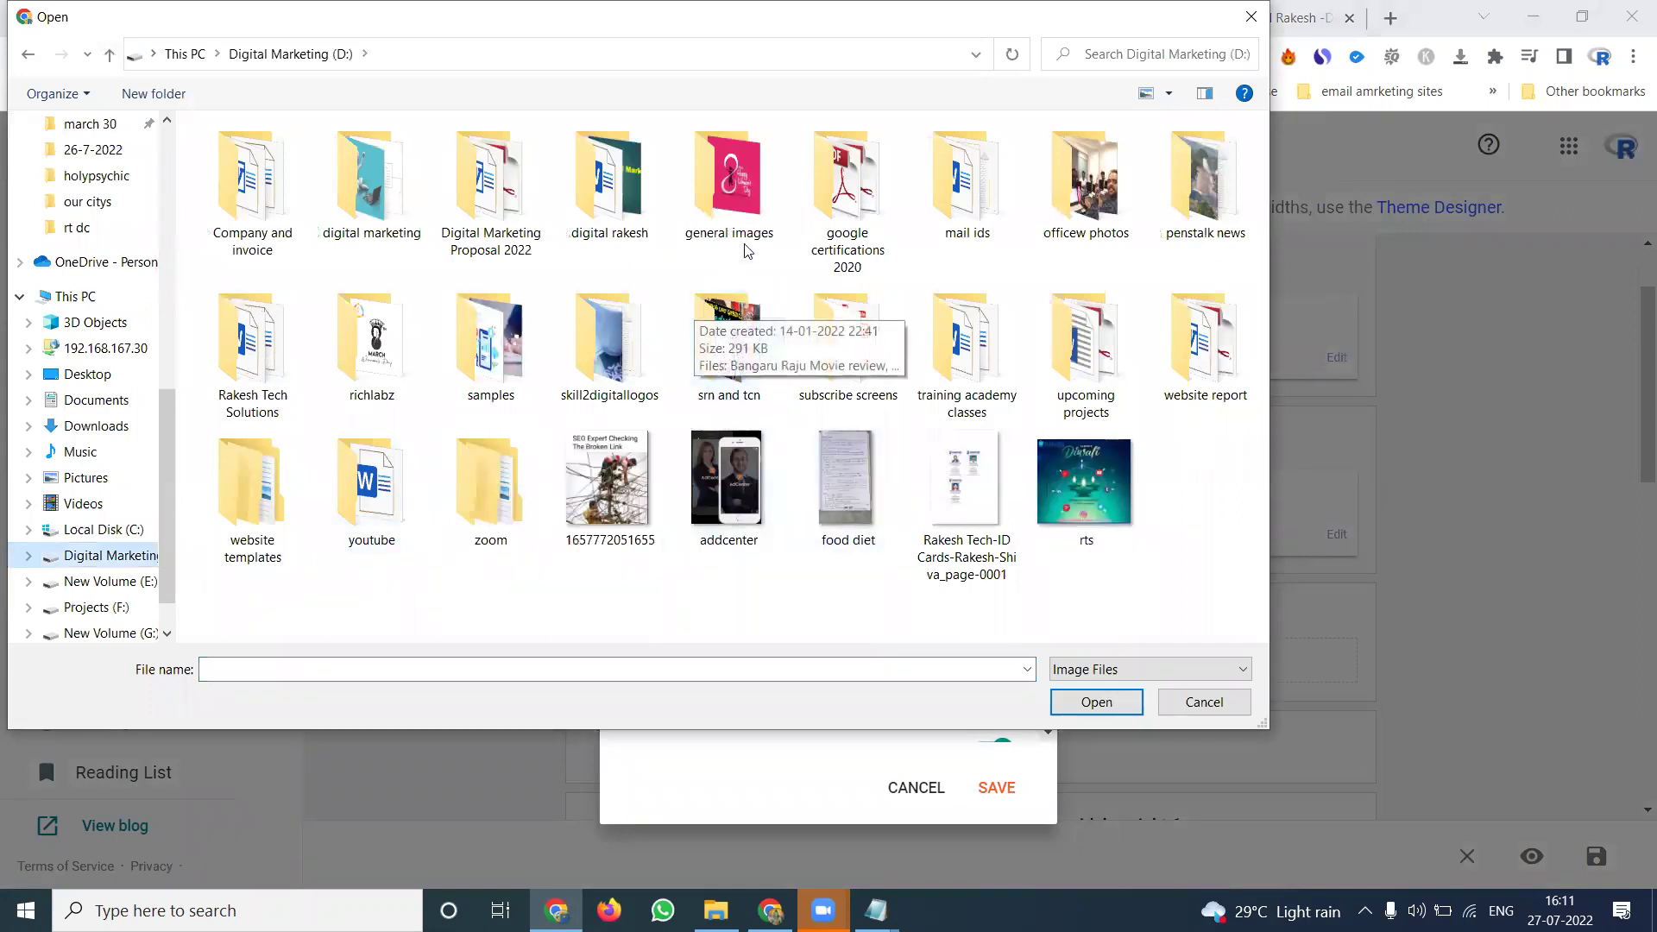
double_click(609, 186)
scroll(645, 466, "down", 3)
scroll(646, 480, "up", 3)
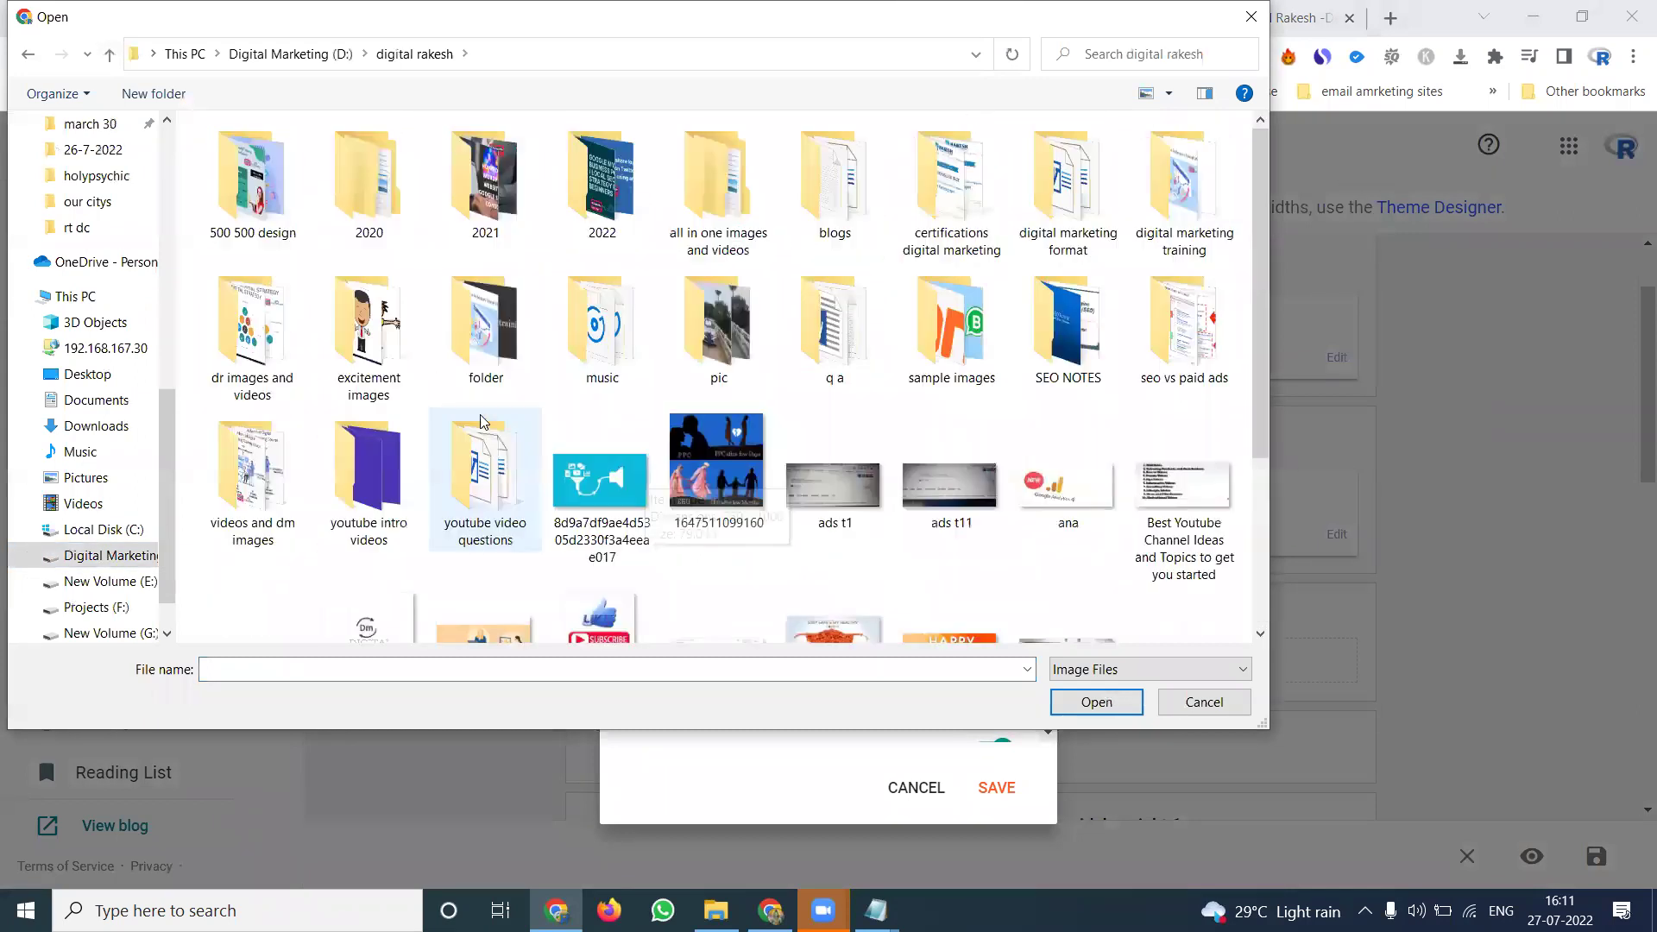
double_click(250, 470)
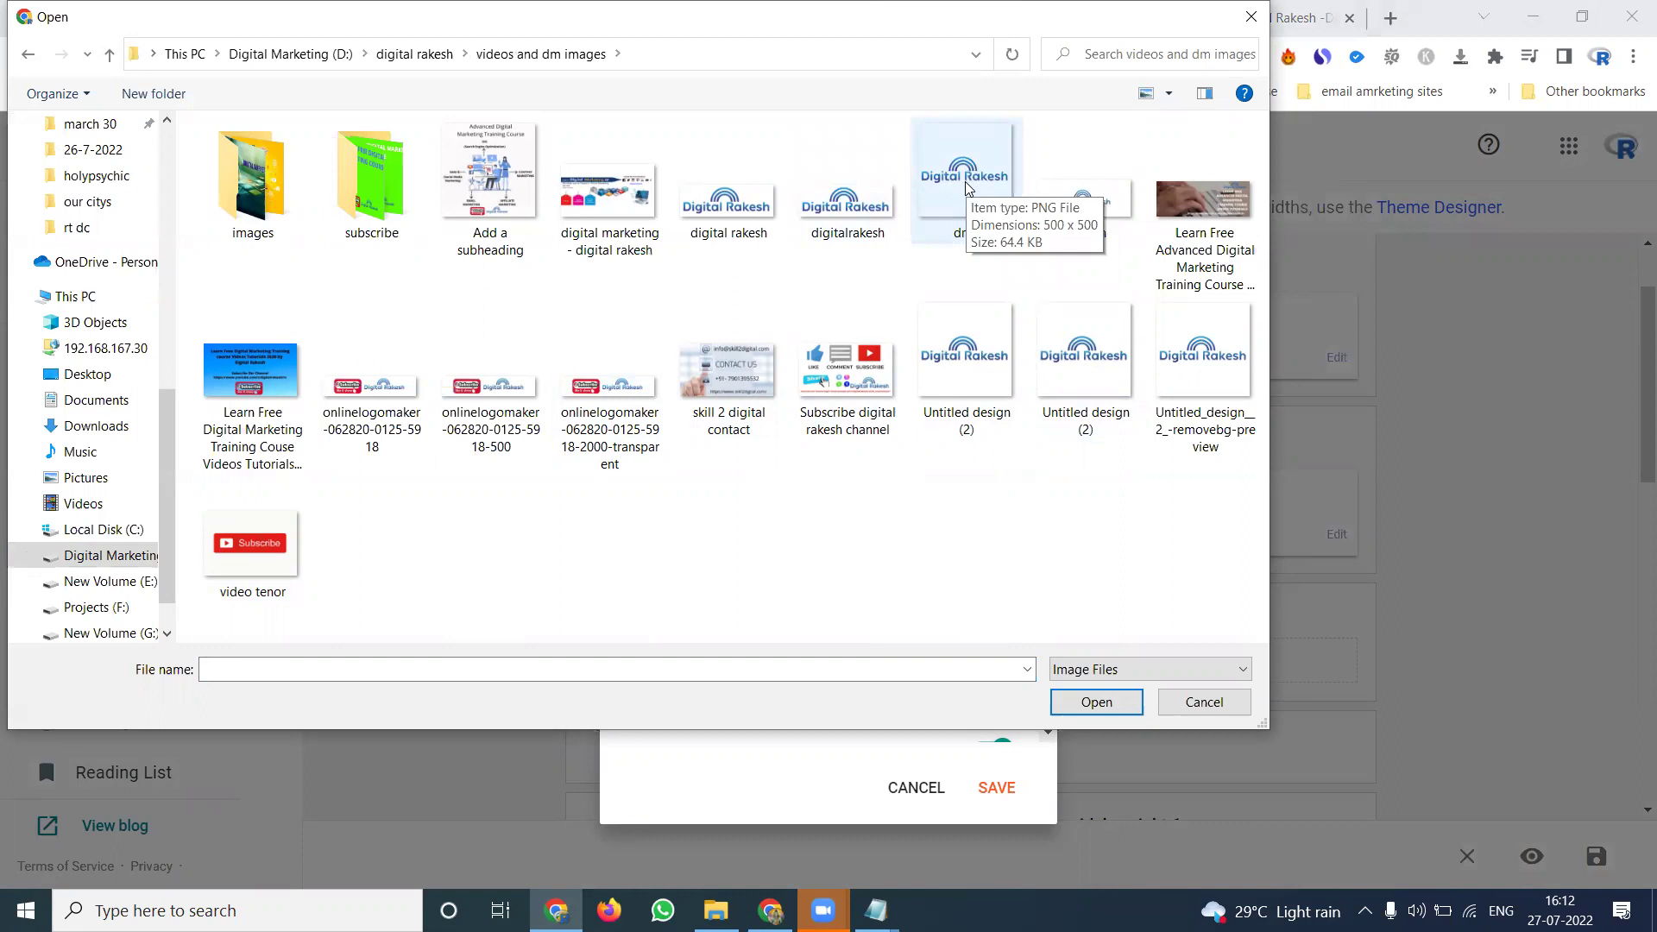
double_click(1084, 207)
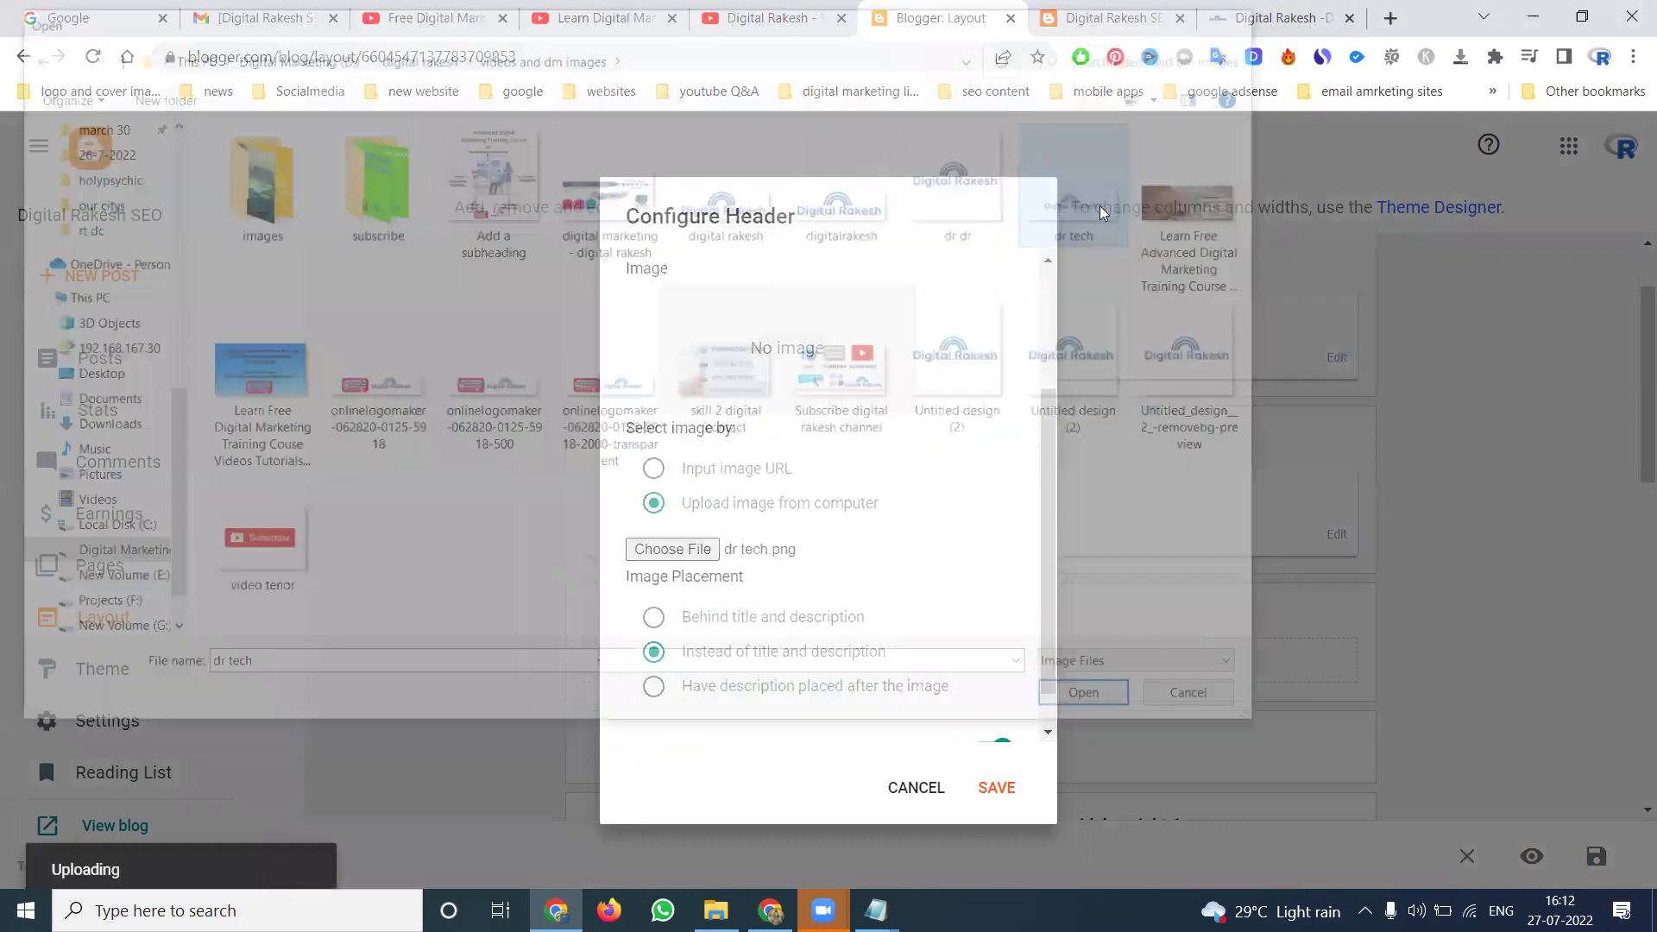
Step: Save the header with the uploaded logo, reload the blog and follow the logo's link to test it
scroll(895, 467, "down", 1)
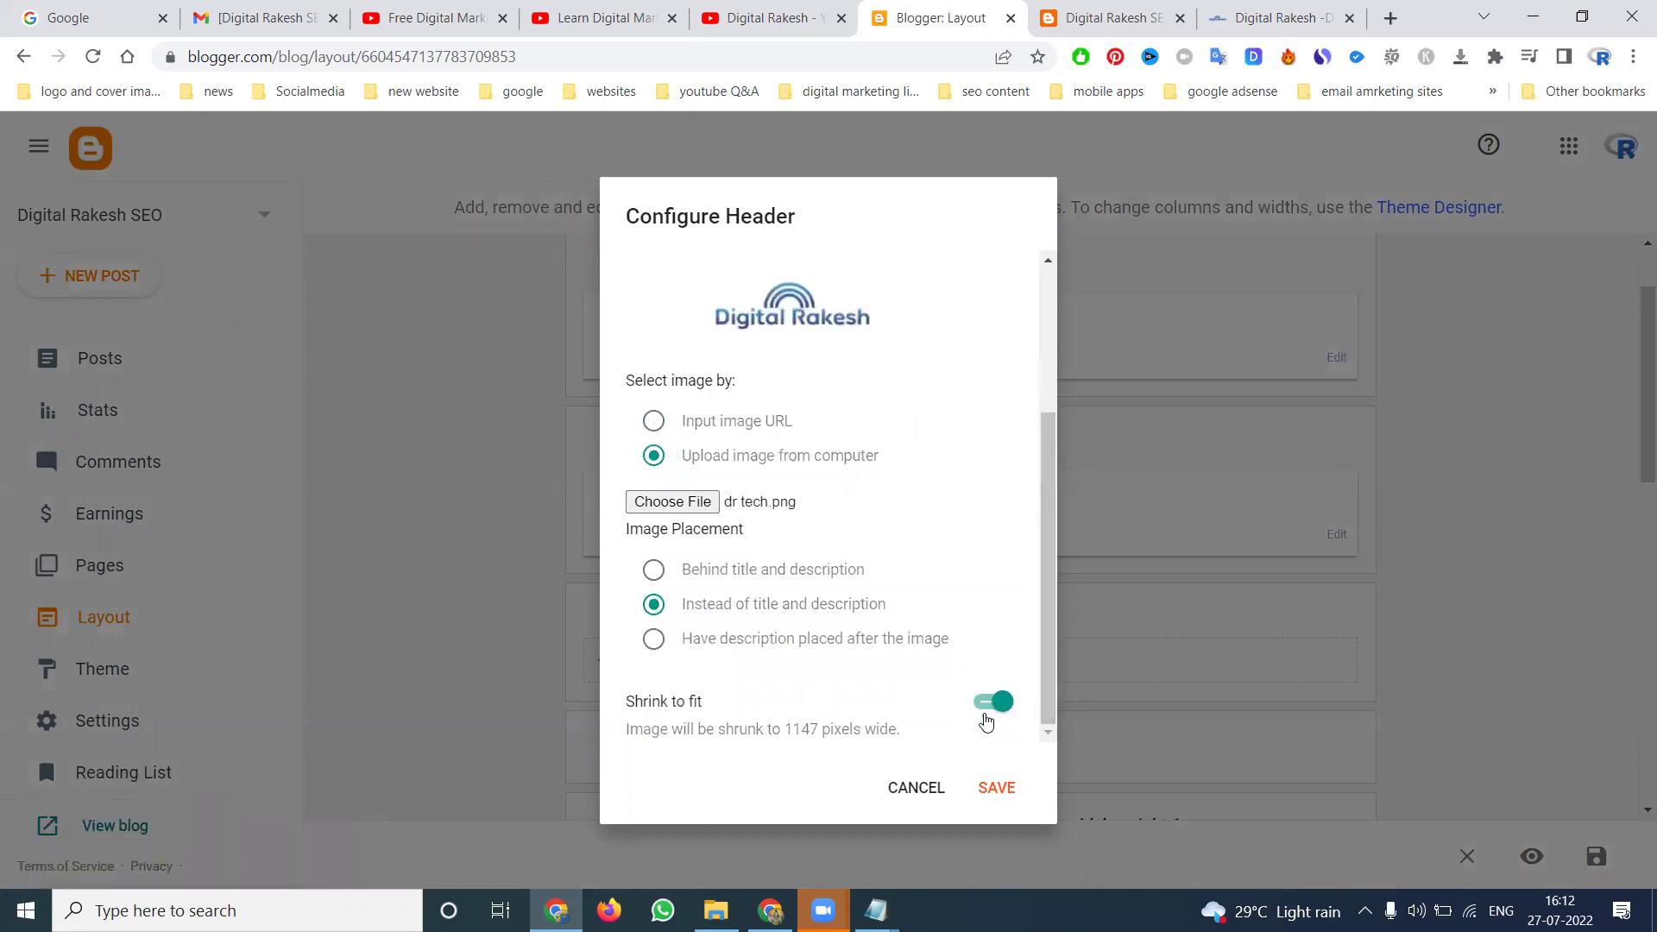
left_click(997, 781)
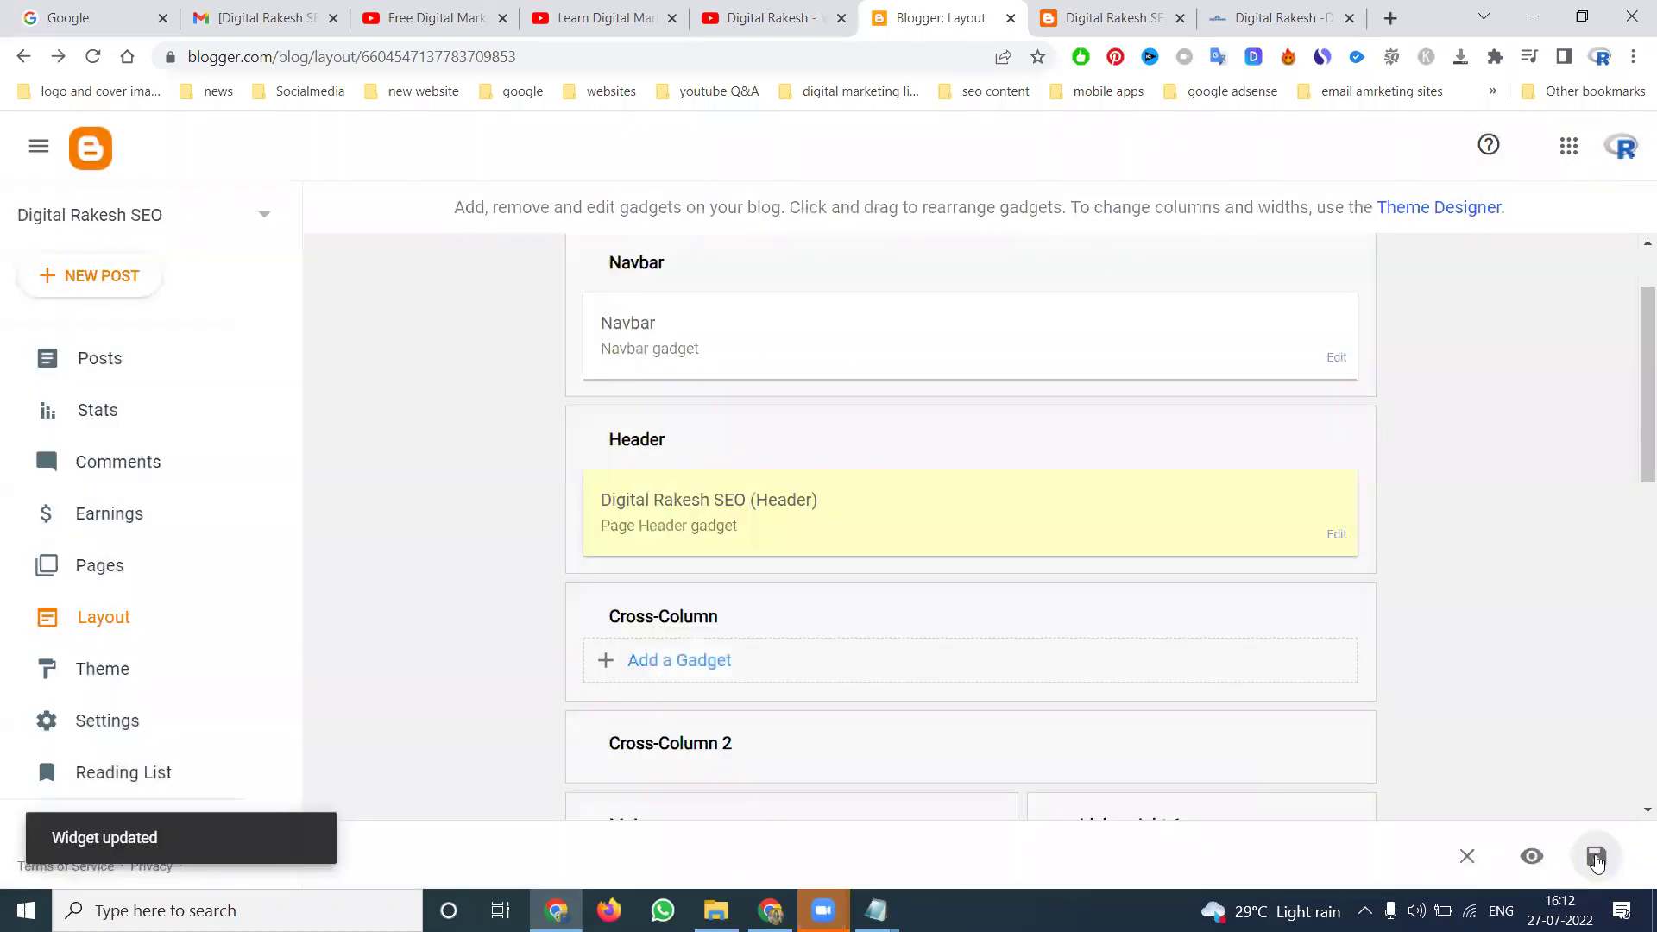
left_click(1109, 17)
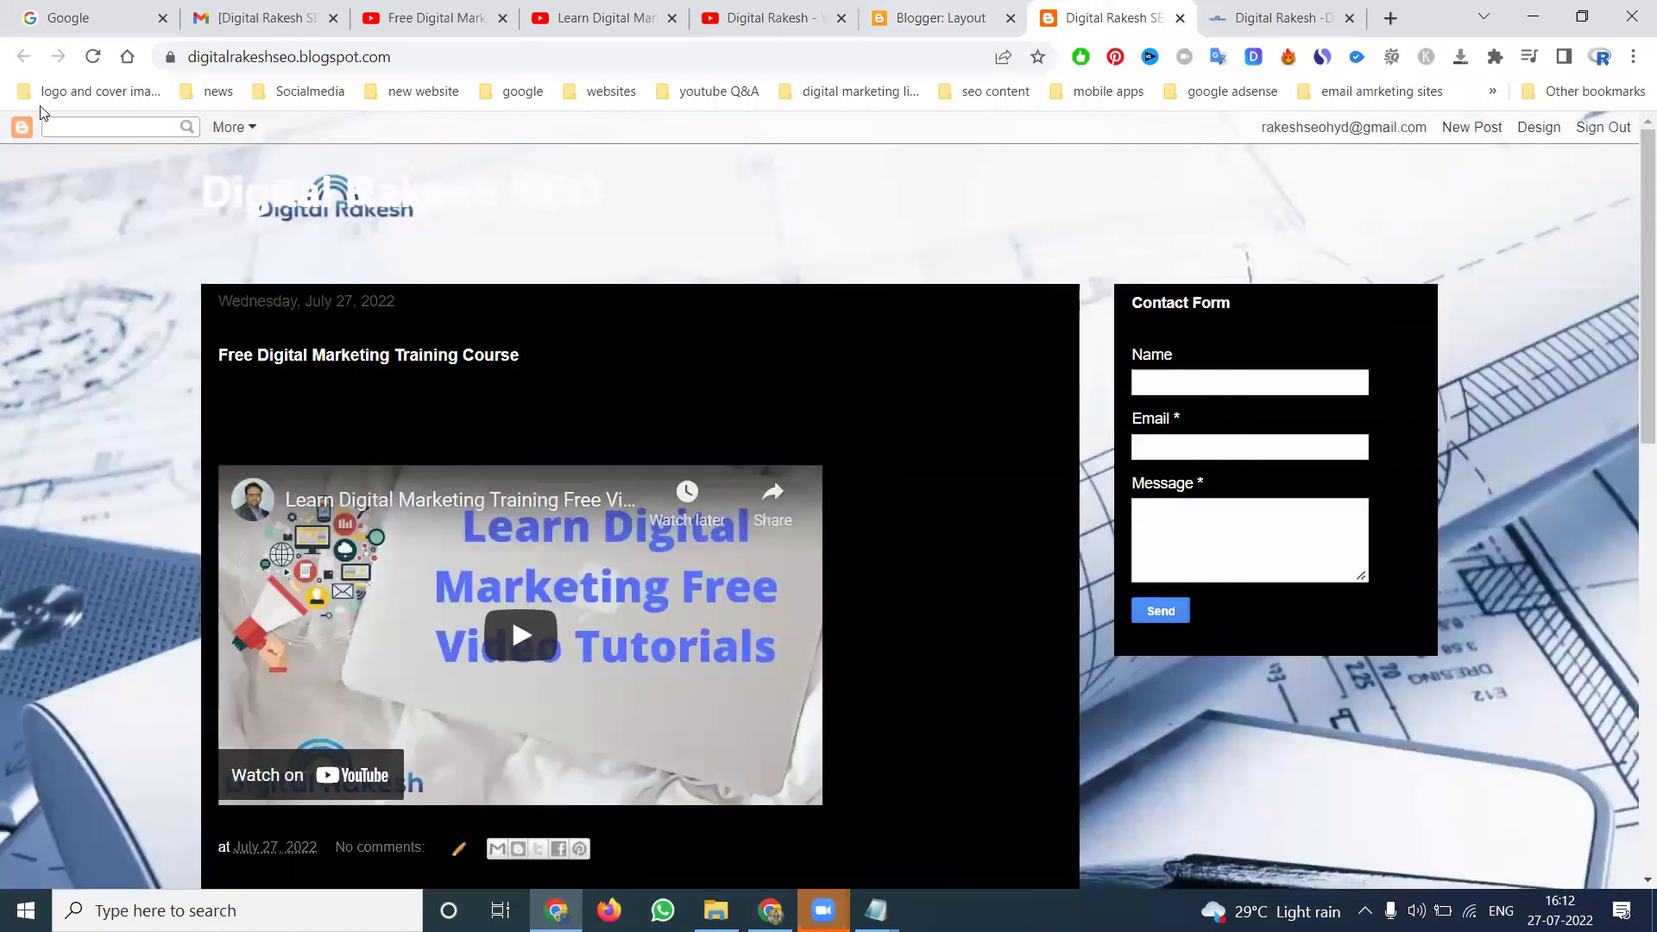
left_click(92, 58)
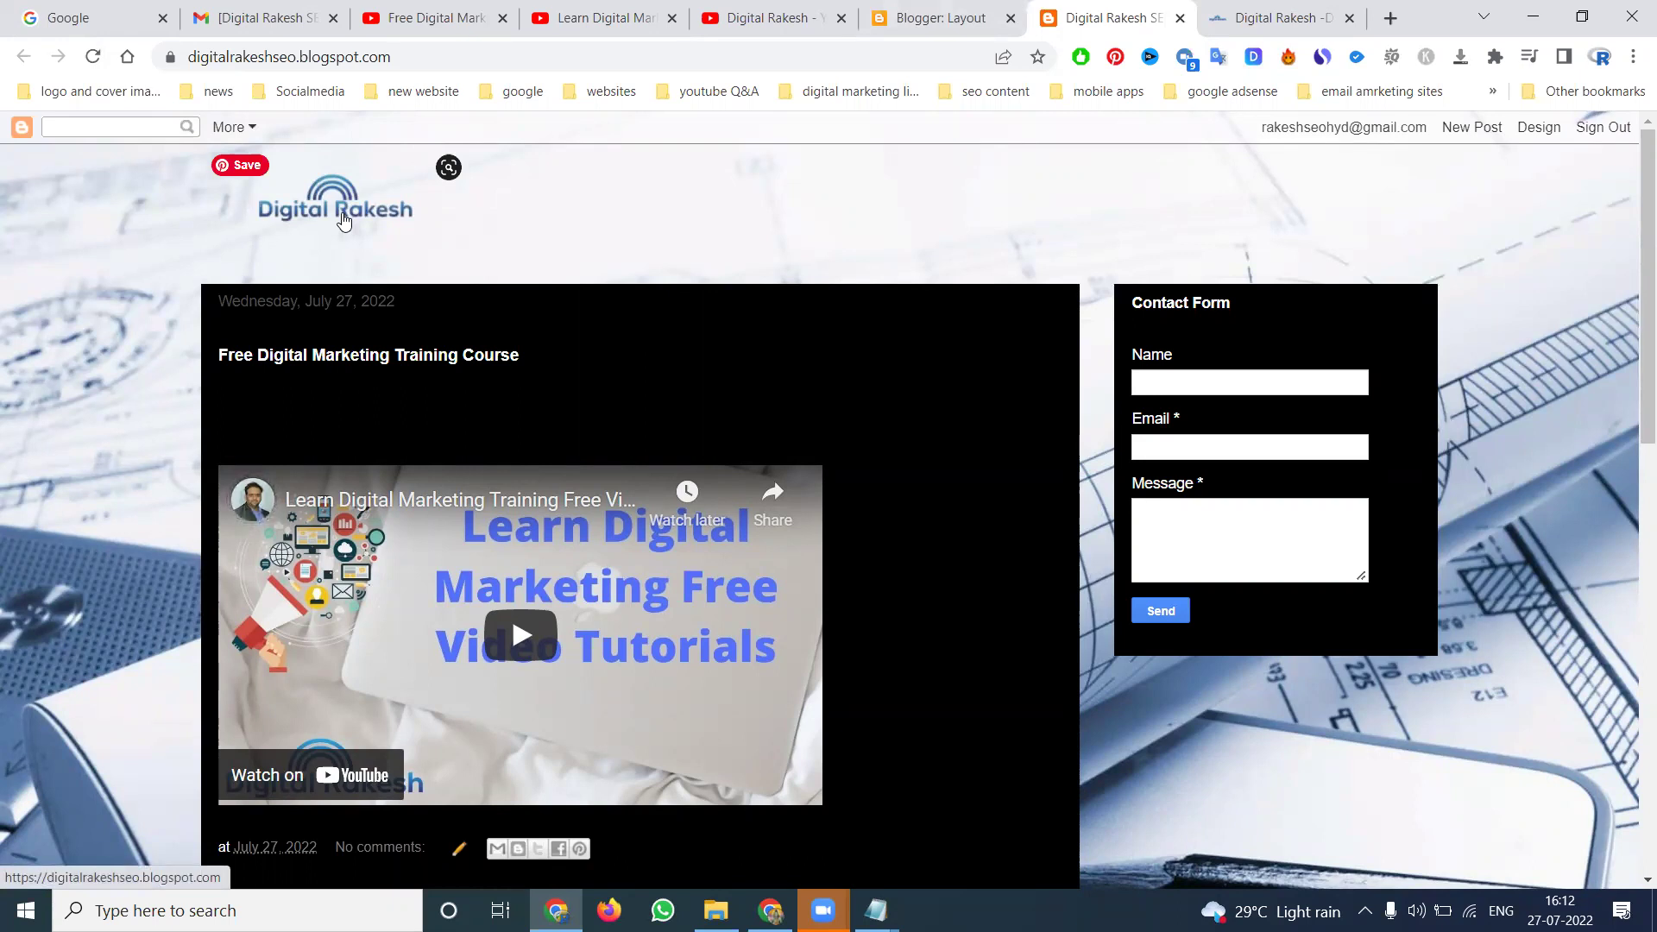
key("XF86MonBrightnessDown")
left_click(343, 219)
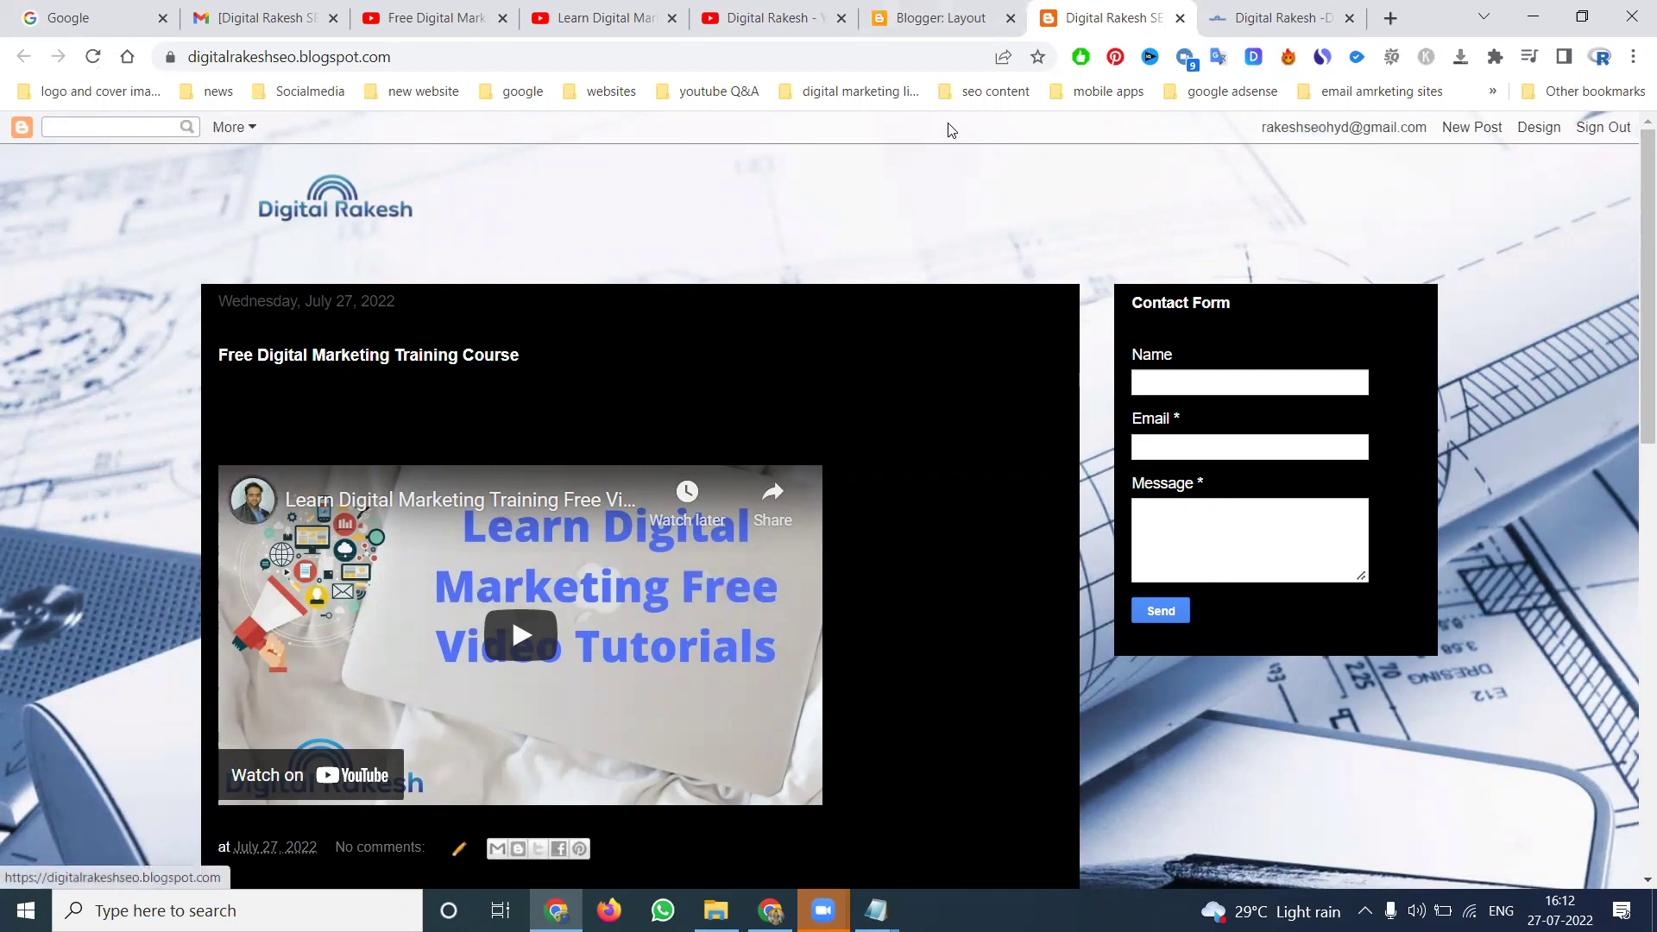
Step: Set the Navbar gadget to Off in the blog layout, save the layout and return to the blog
left_click(940, 18)
left_click(134, 622)
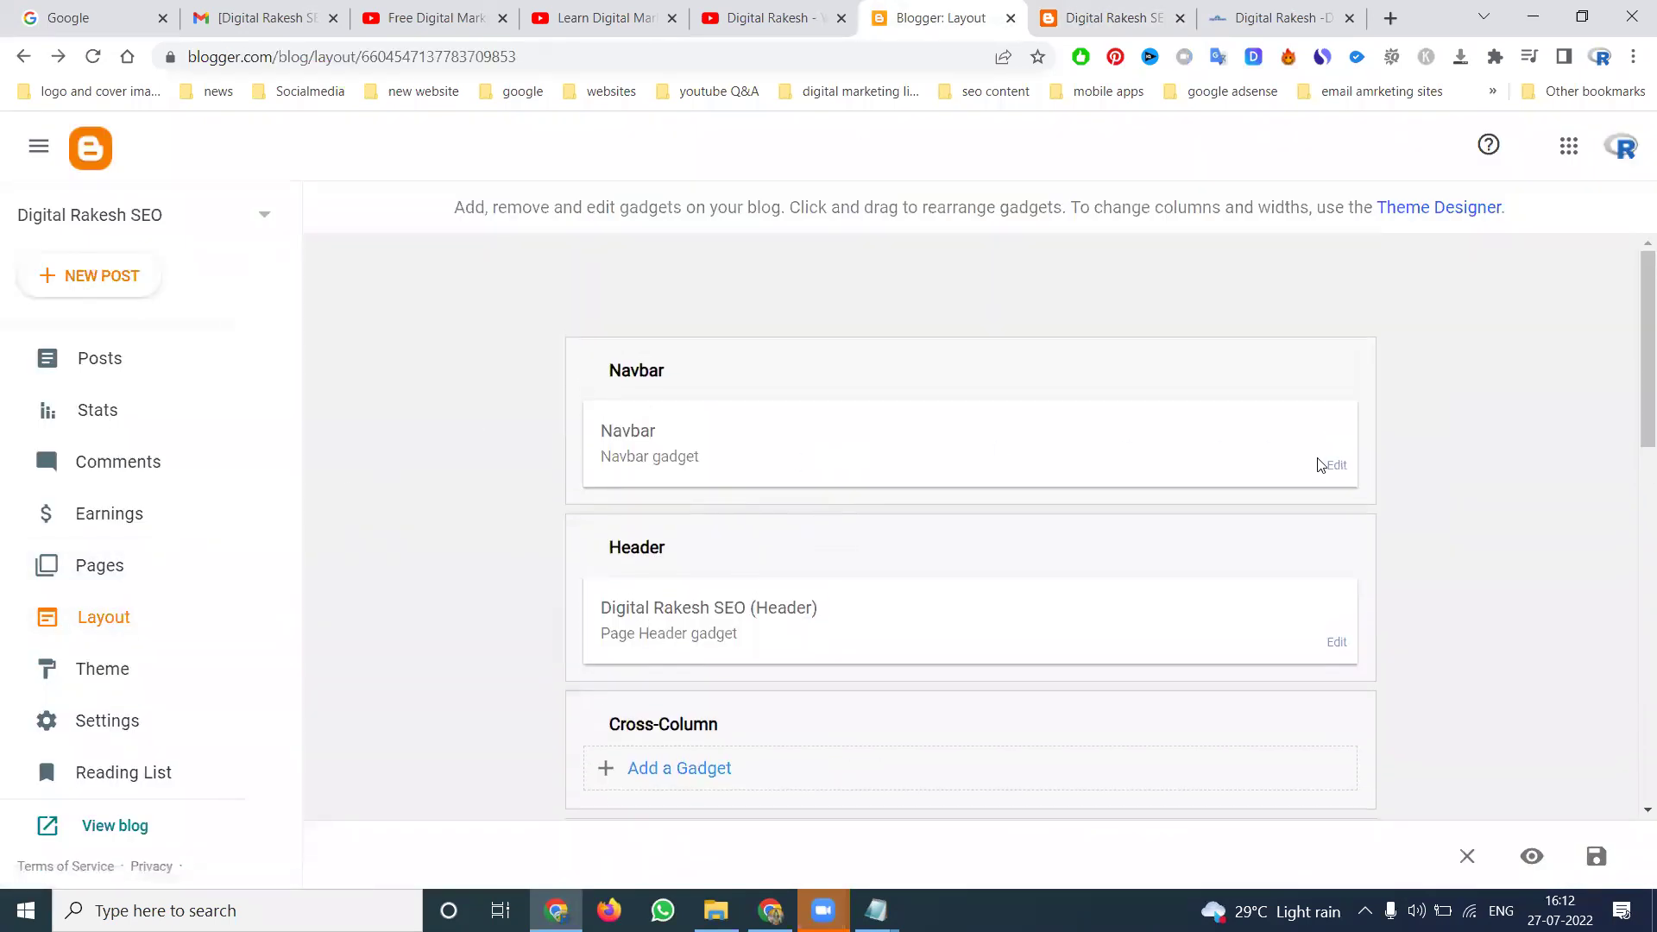
left_click(1332, 465)
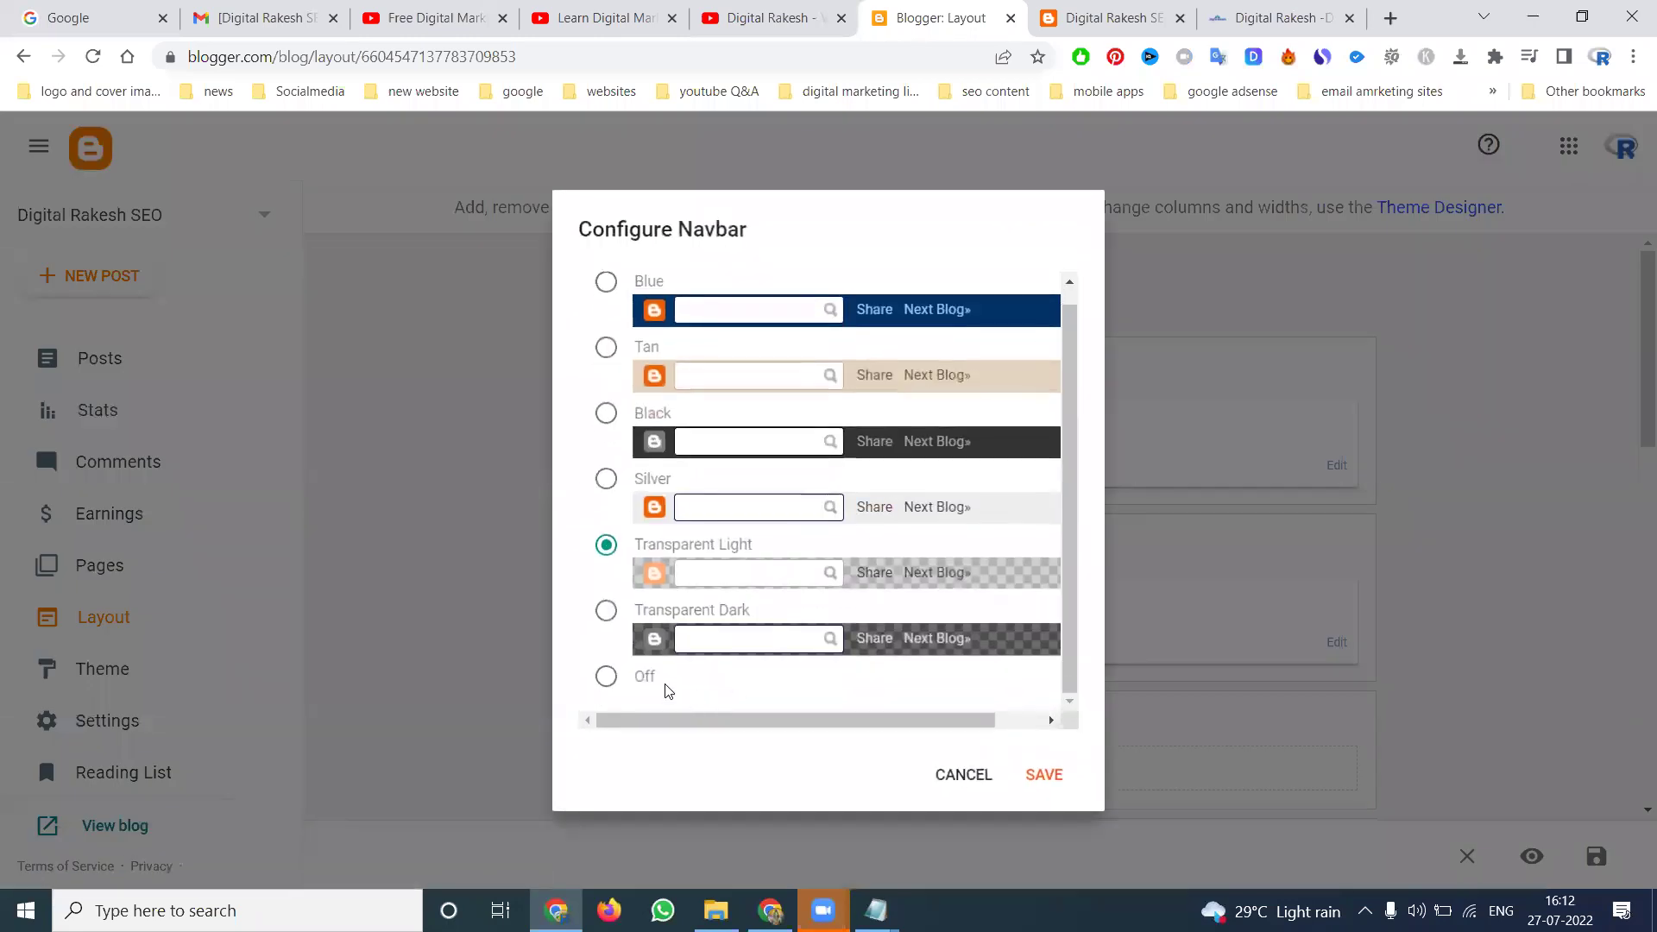
left_click(609, 677)
left_click(1045, 775)
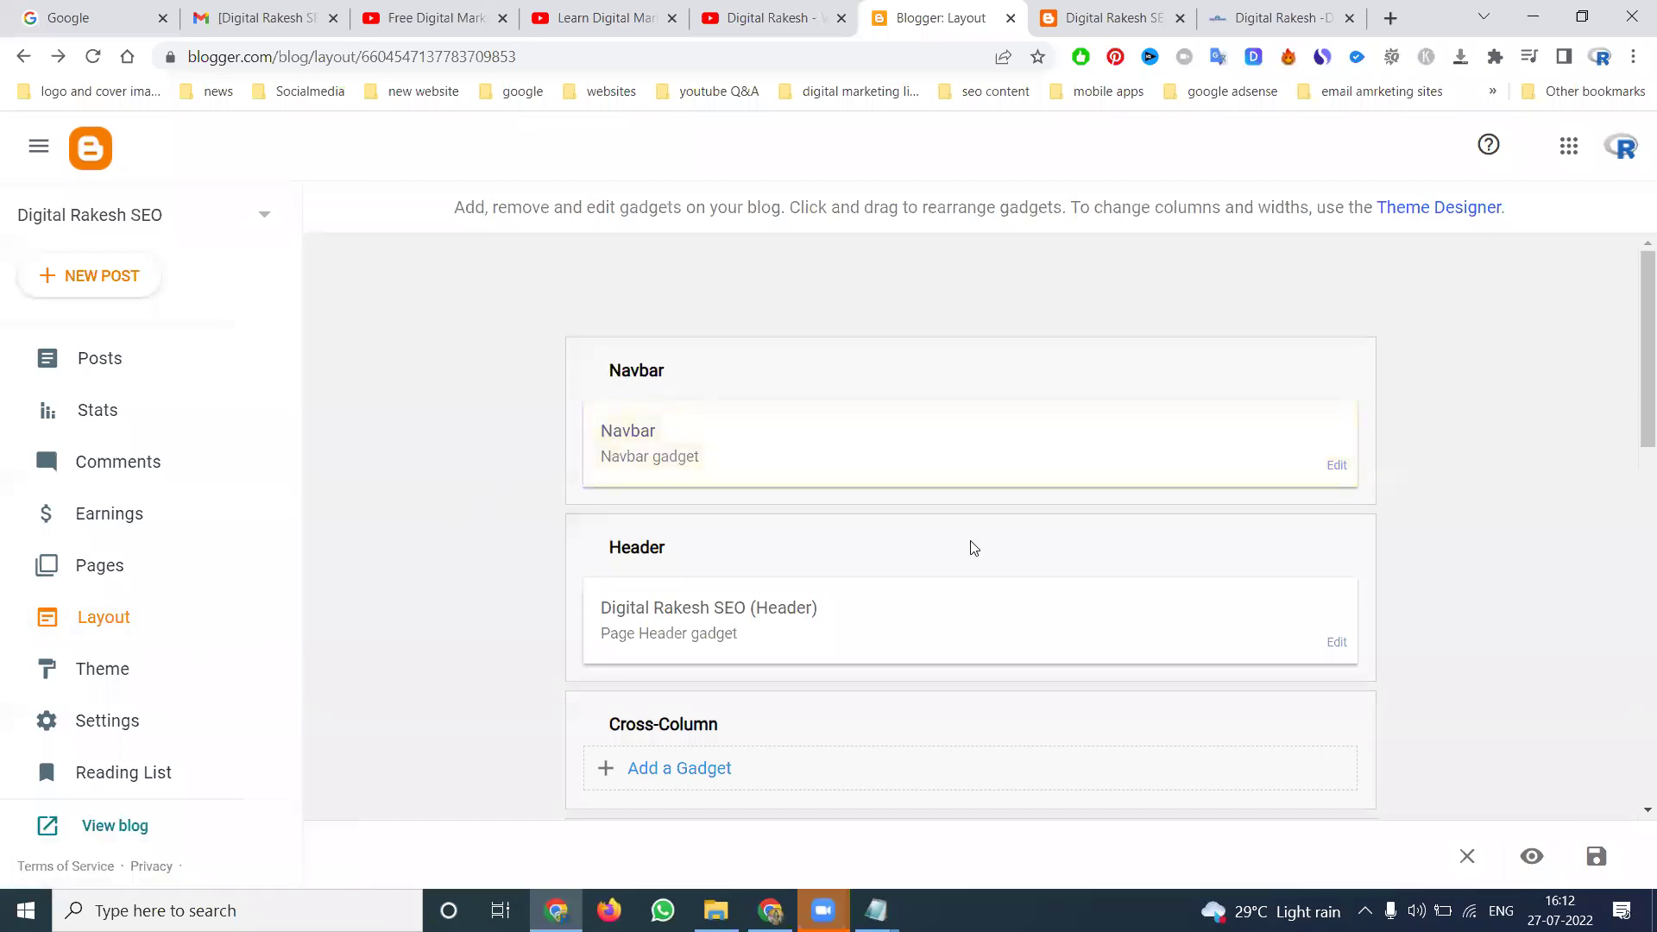
left_click(1599, 855)
left_click(1085, 16)
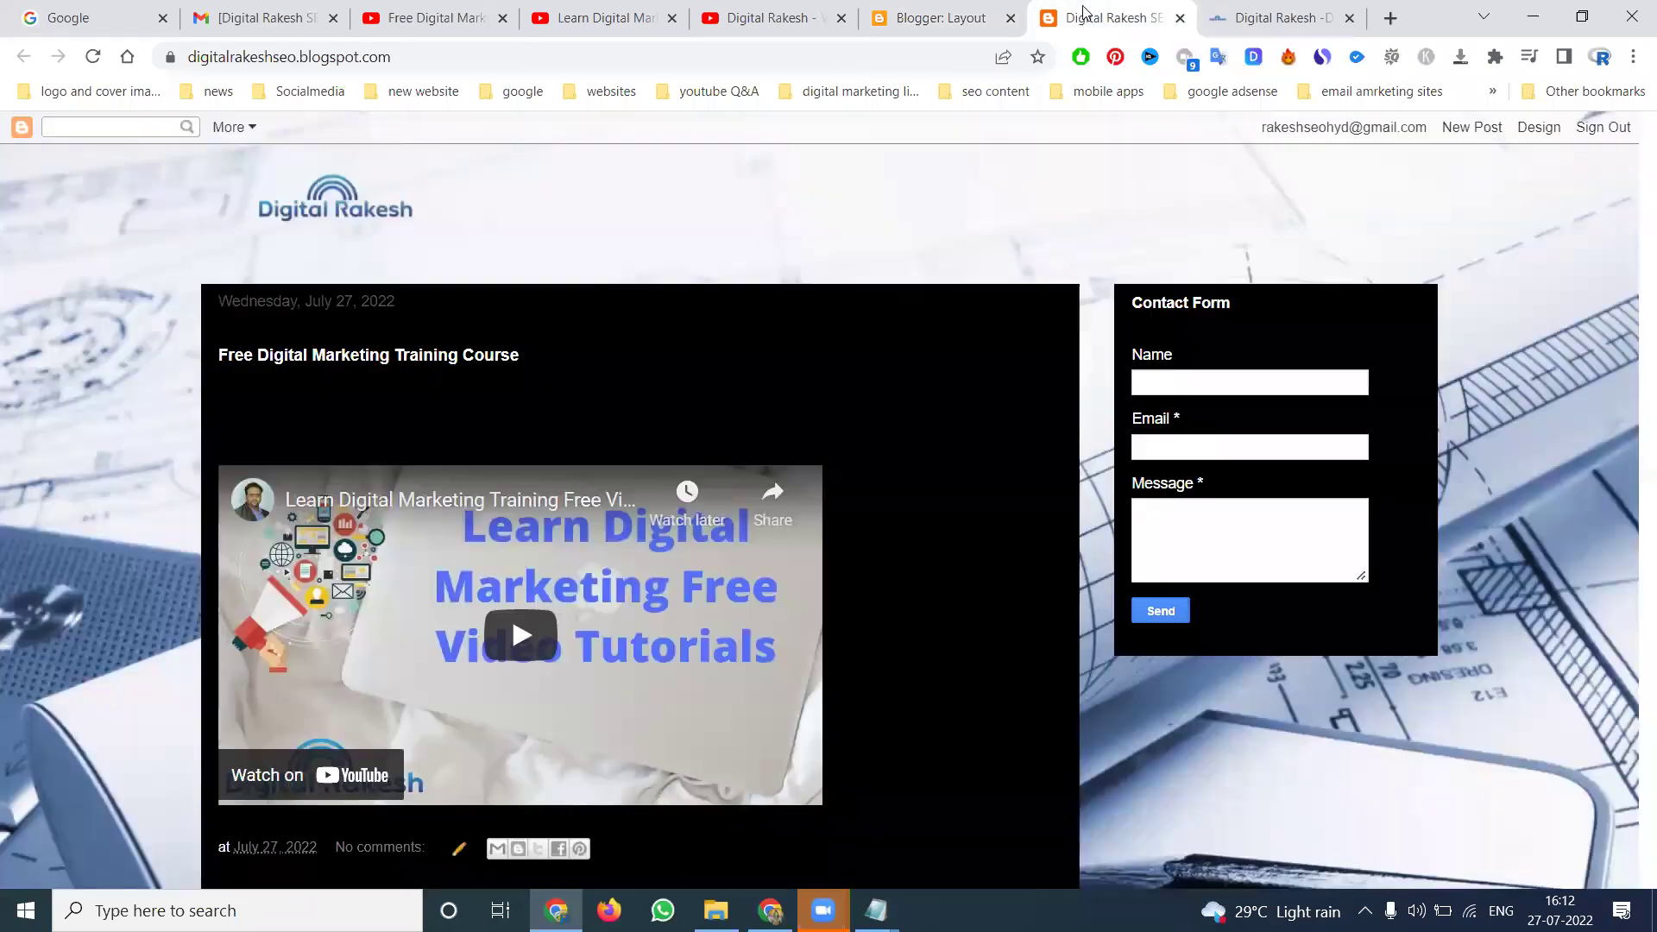
Step: Reload the blog to check its header area, and start a new blog page titled Videos
left_click(92, 56)
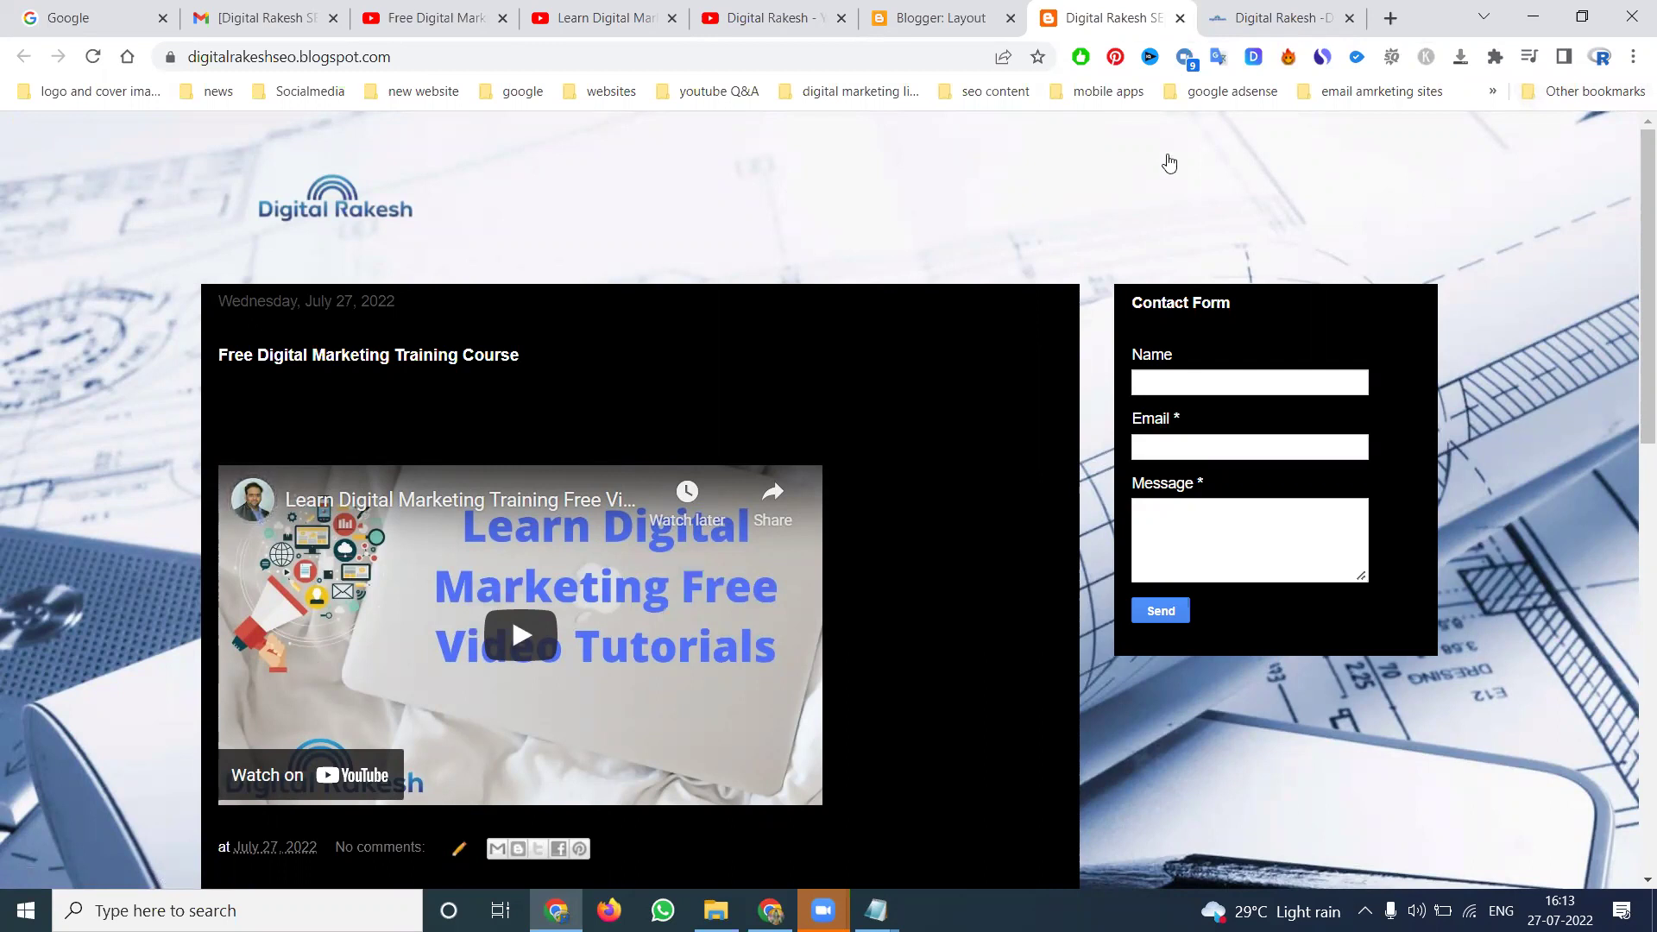
left_click(955, 14)
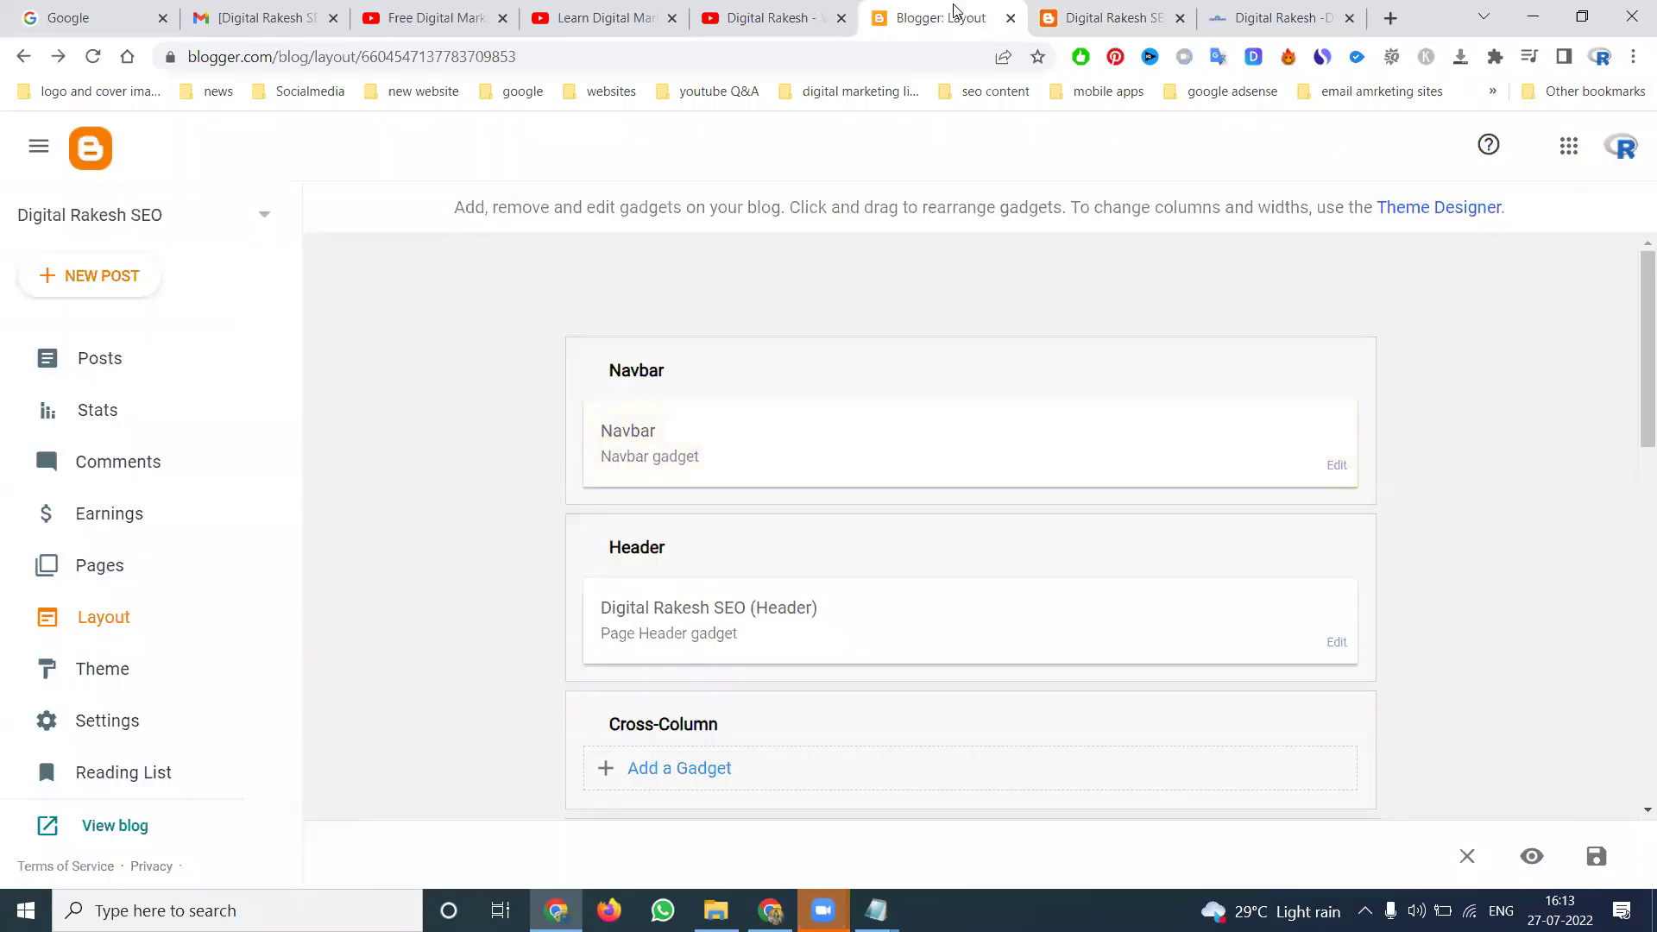
left_click(119, 563)
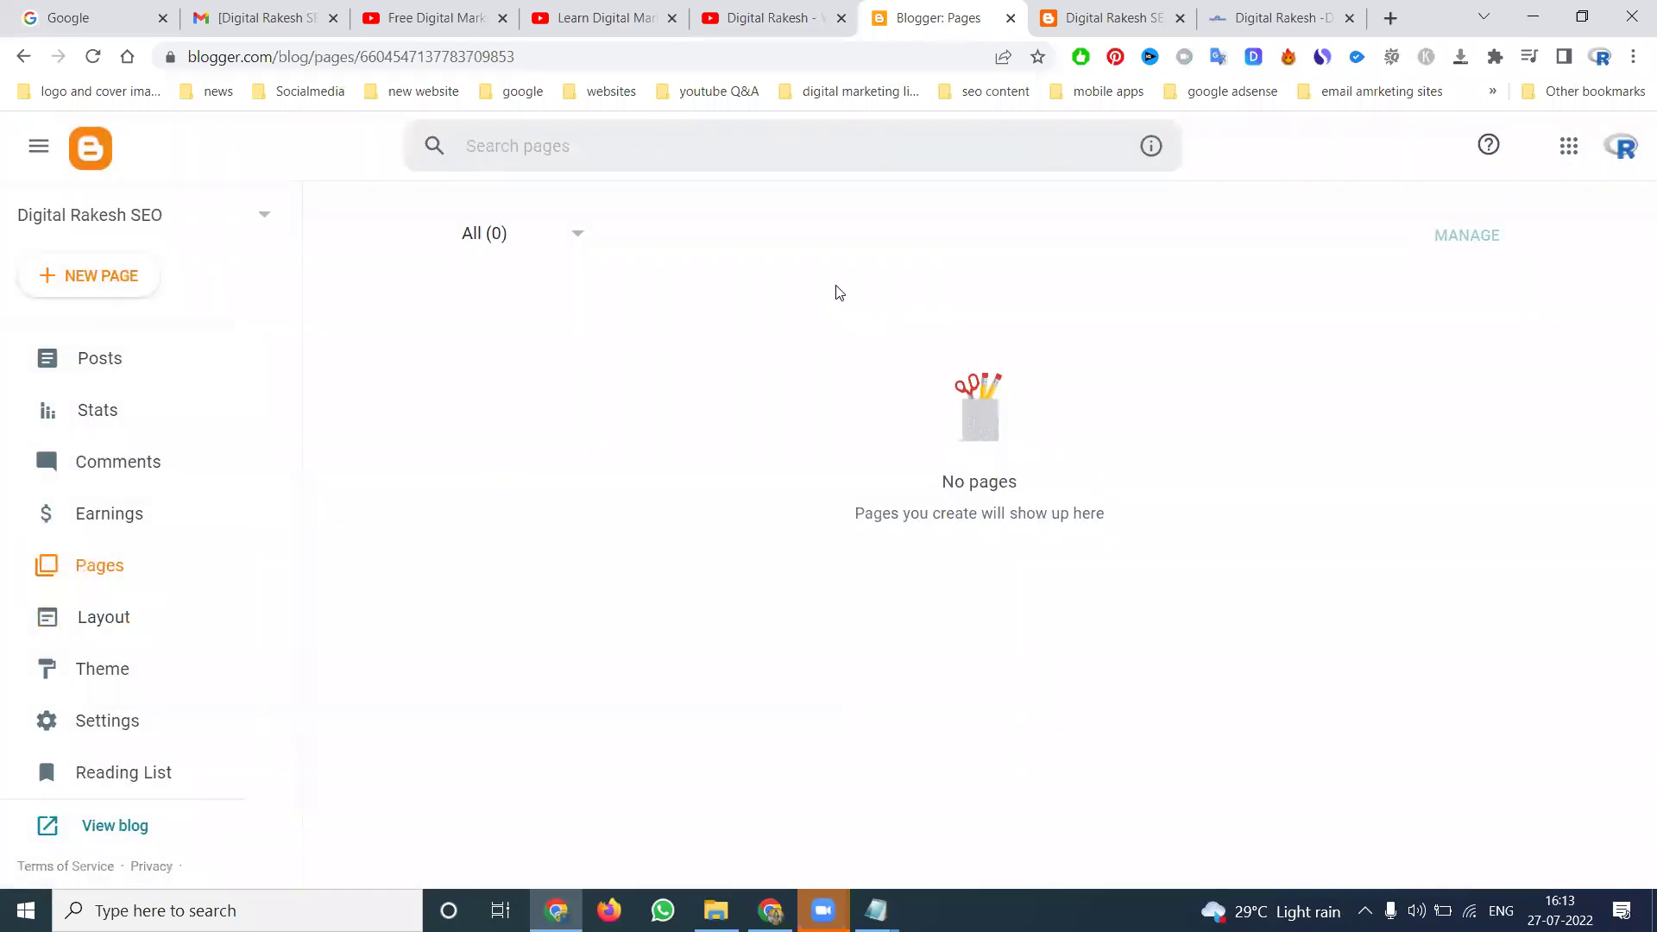
left_click(39, 290)
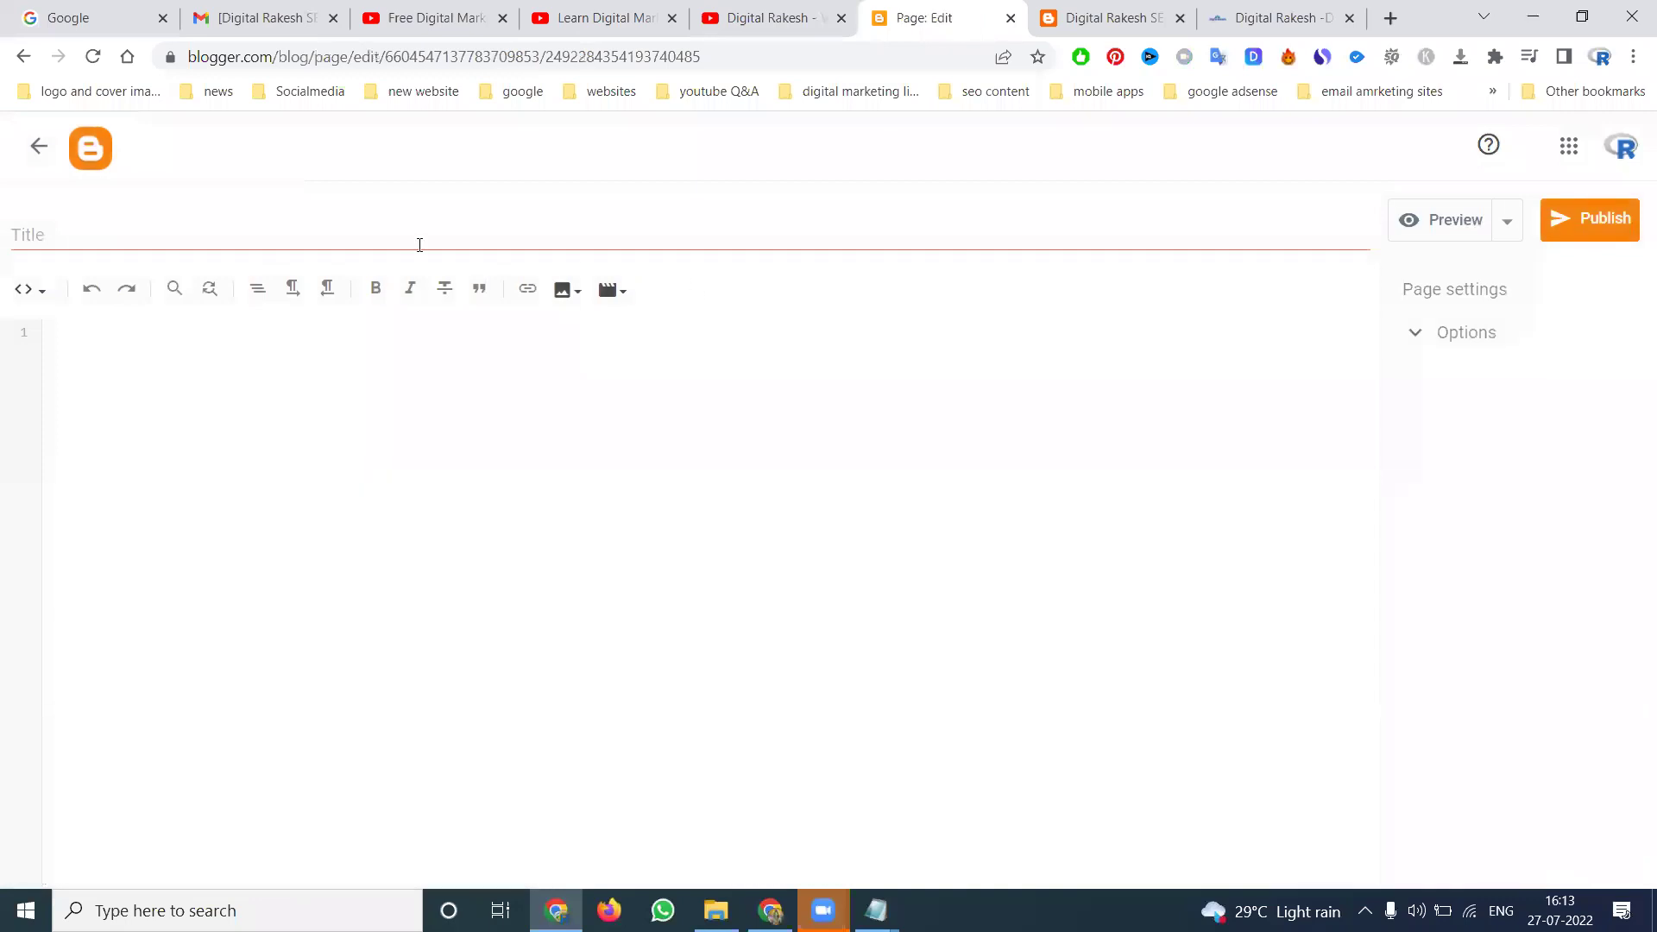
left_click(417, 234)
type("Videos")
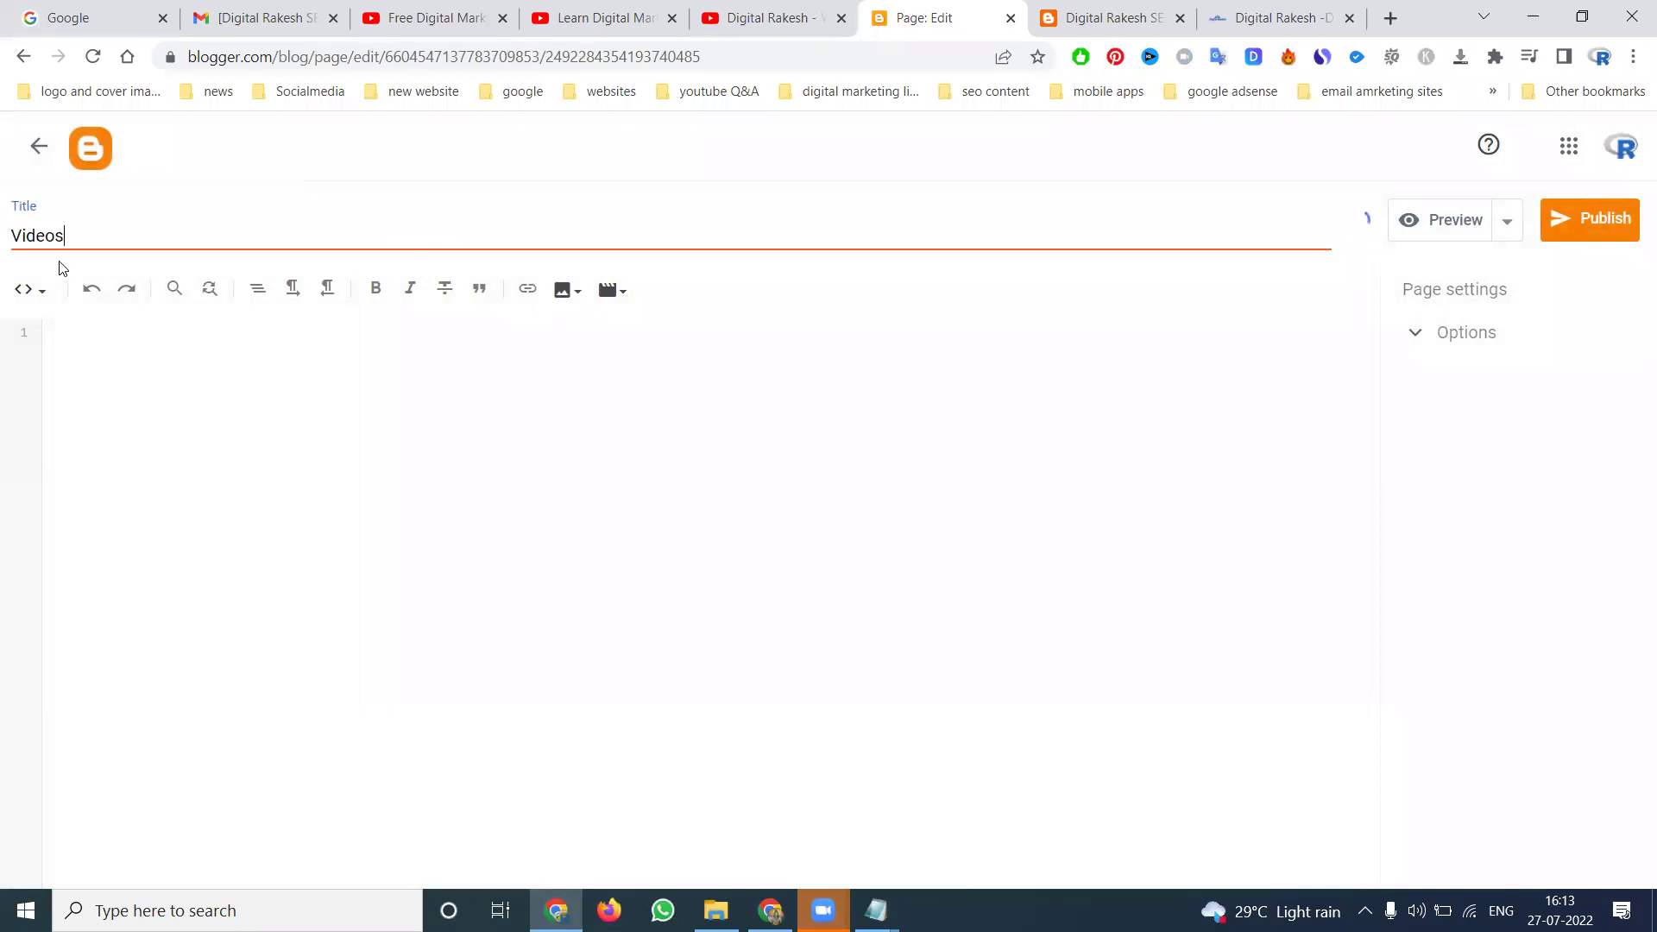
left_click(121, 343)
Step: Open the How To Purchase Reseller Hosting video from the YouTube channel's uploads in a new tab and pause playback
left_click(740, 16)
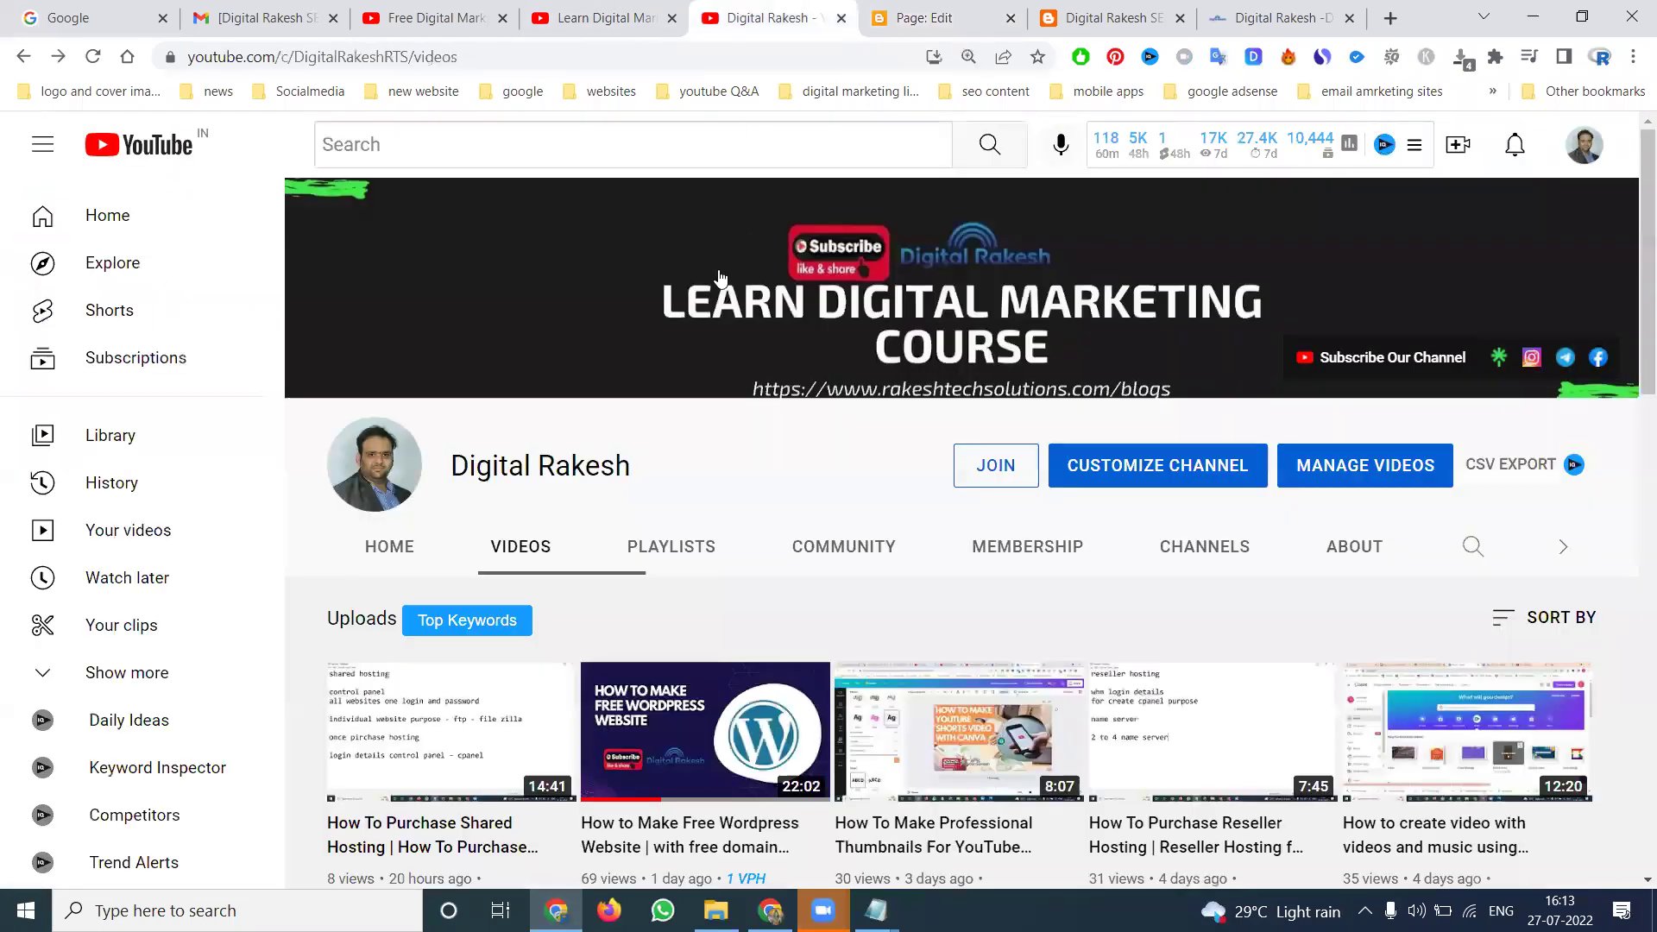
scroll(686, 522, "down", 2)
scroll(527, 521, "down", 1)
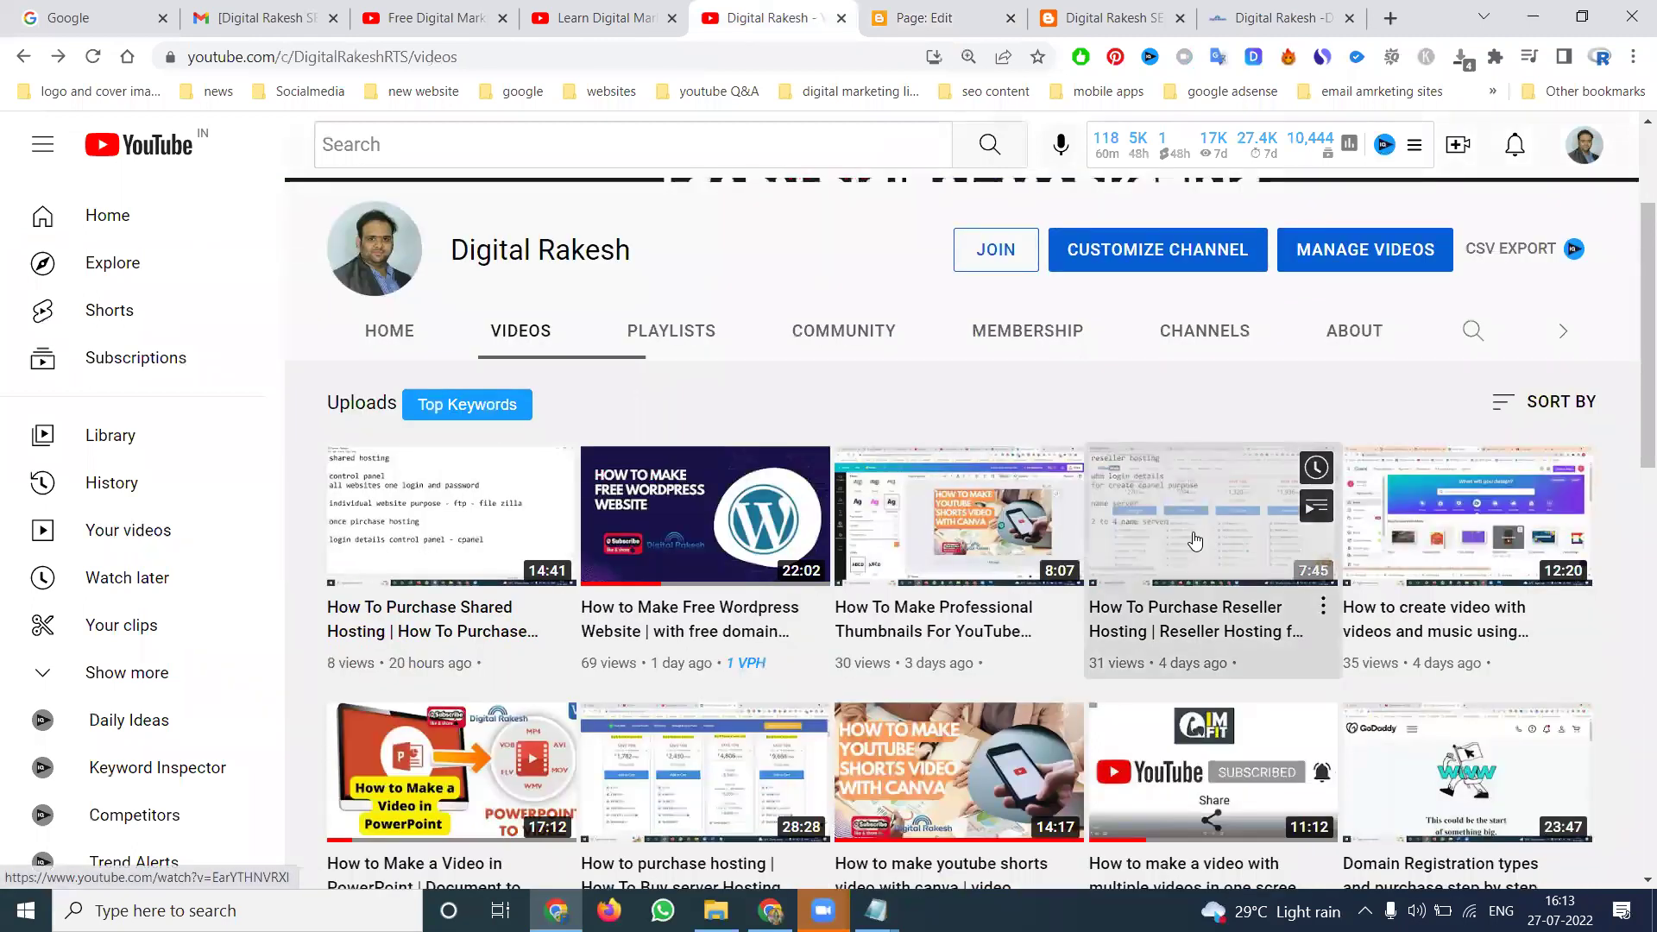
middle_click(1196, 541)
left_click(841, 18)
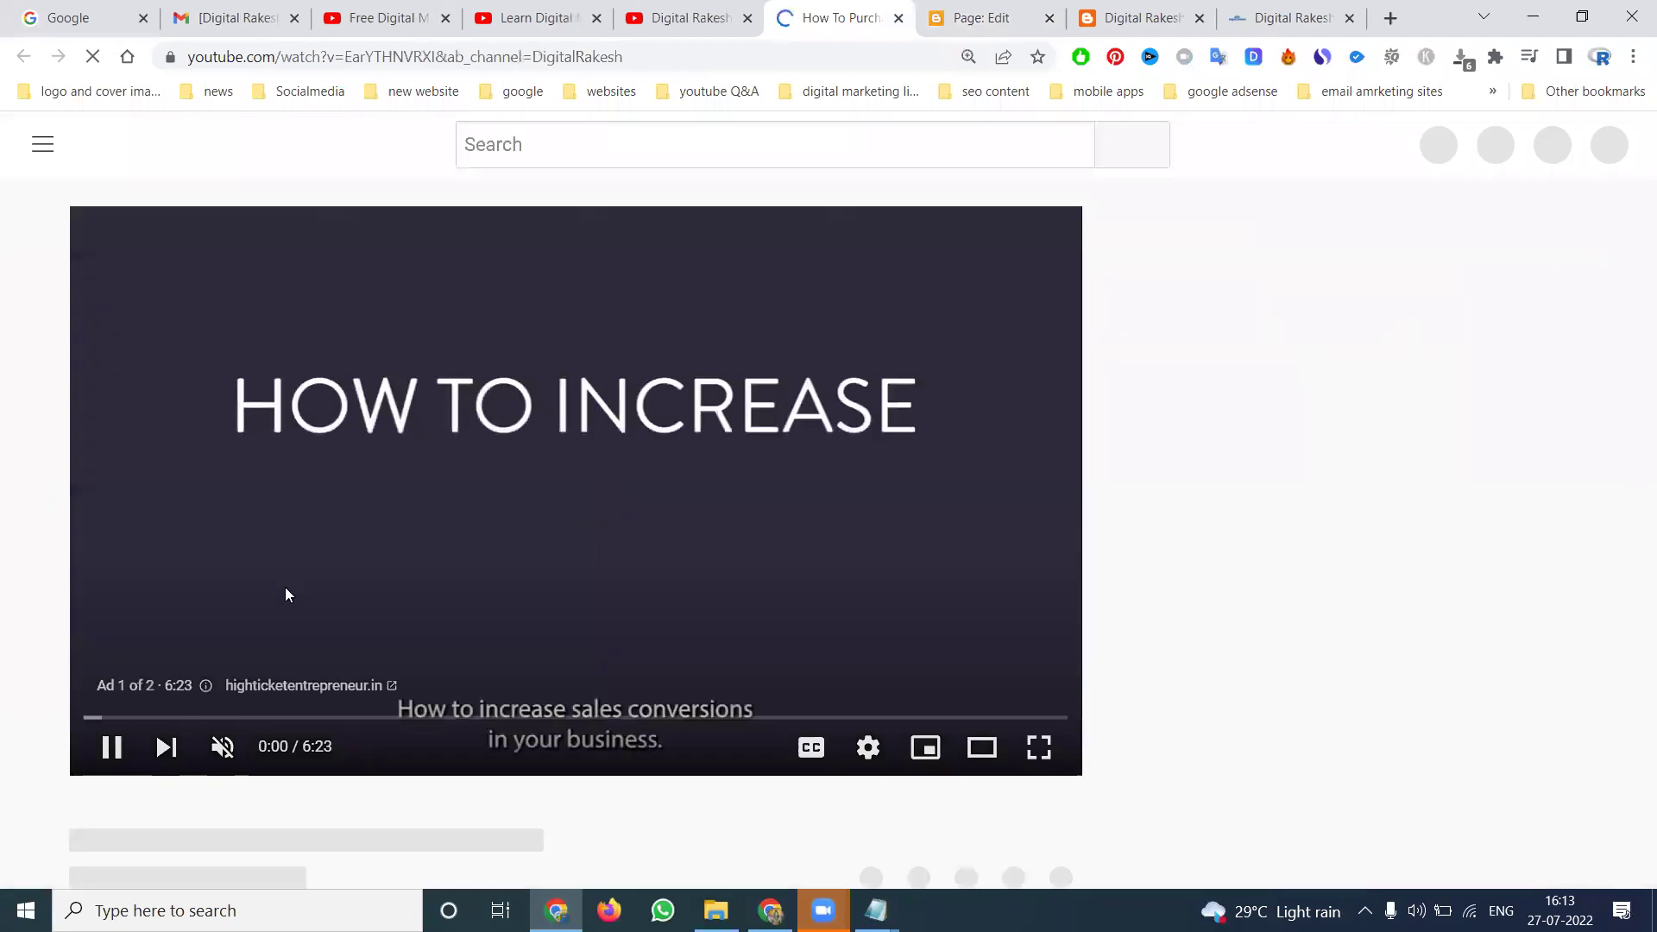
left_click(287, 594)
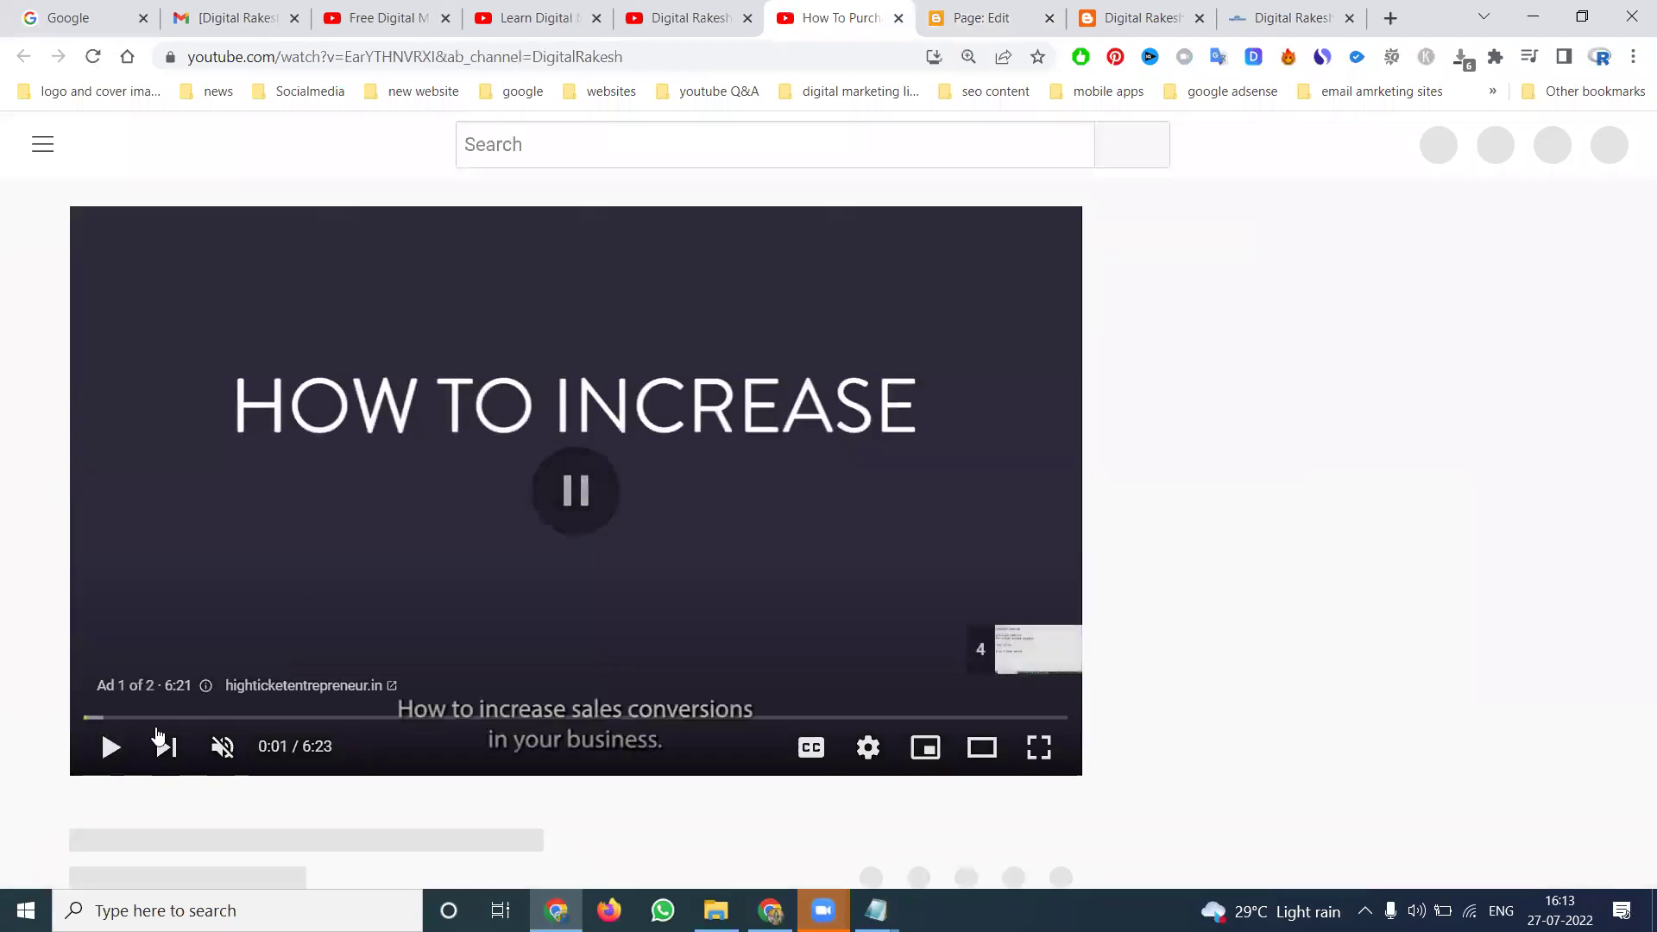
Step: Copy the phrase How To Purchase Reseller Hosting from the video's title and pause the resumed ad
scroll(121, 628, "down", 2)
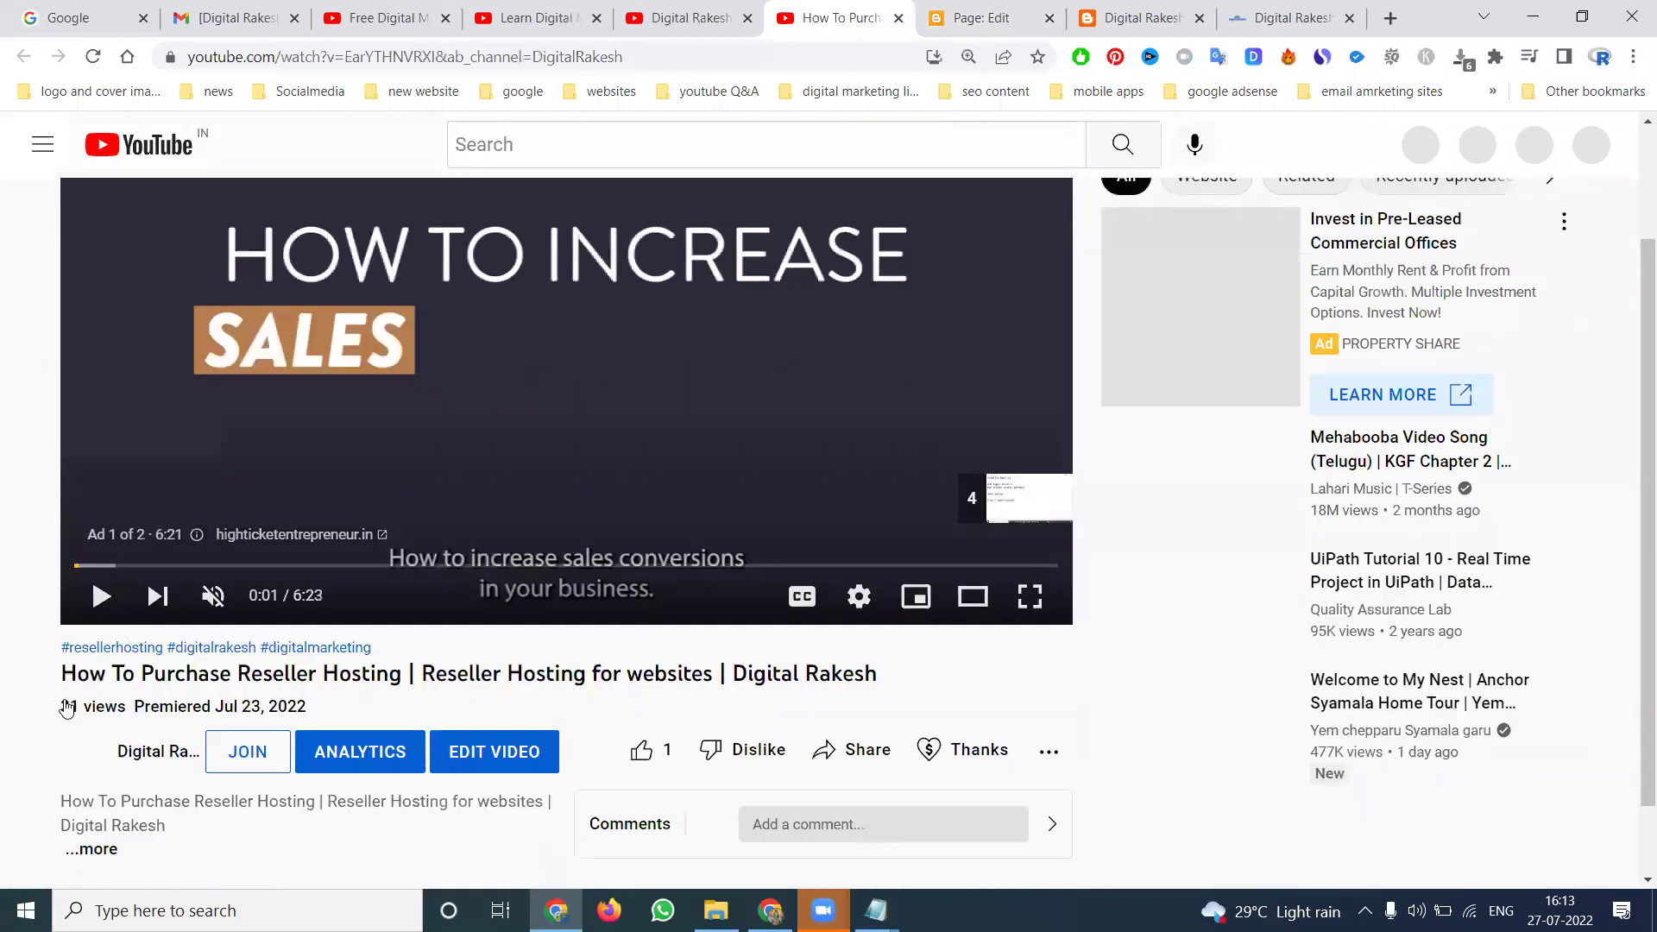
scroll(67, 708, "up", 1)
left_click_drag(61, 729, 408, 737)
key("ctrl+c")
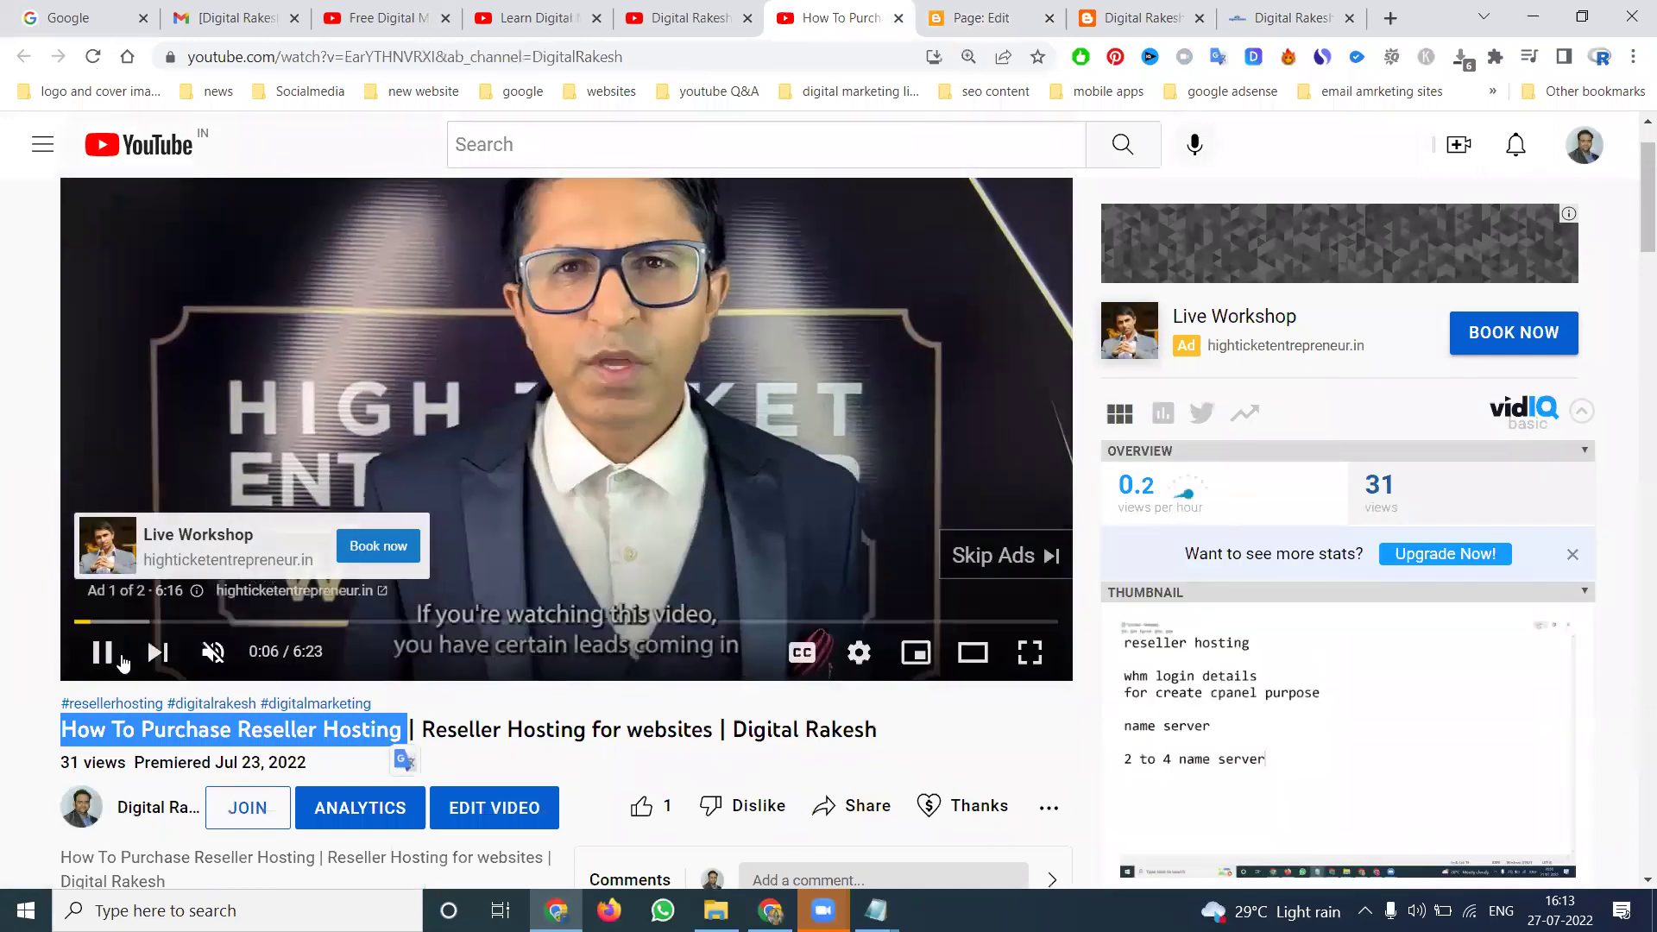
left_click(102, 654)
Step: Pass the copied title through the Notepad window as plain text and paste it into the Videos page body
mouse_move(877, 911)
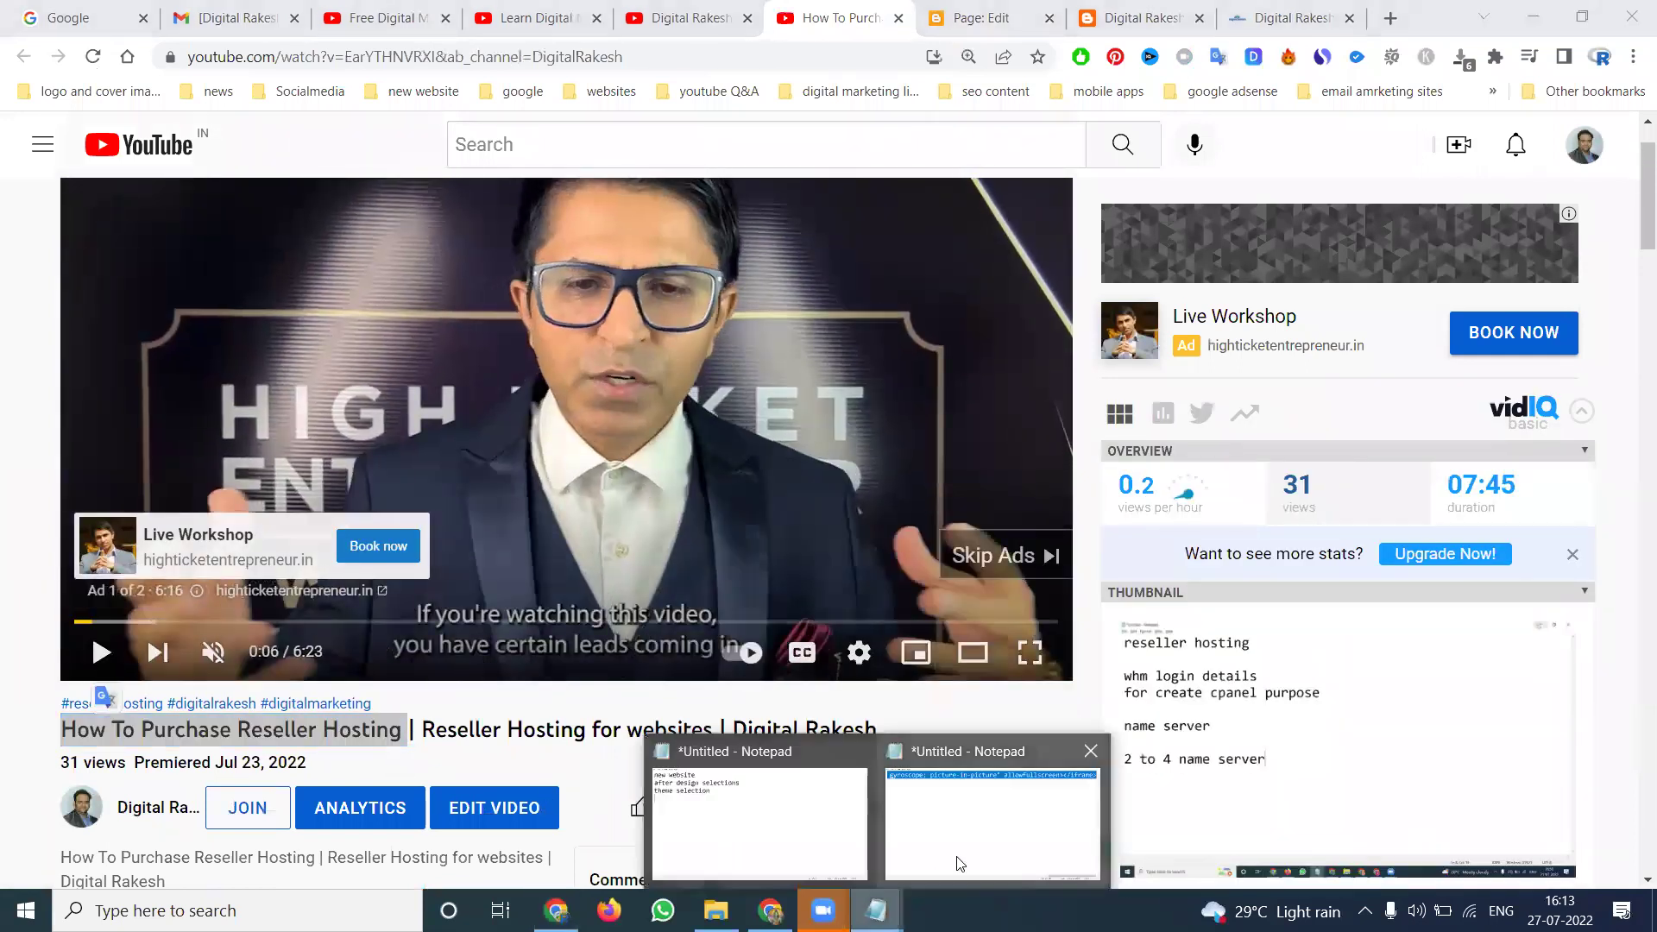
left_click(970, 842)
key("ctrl+v")
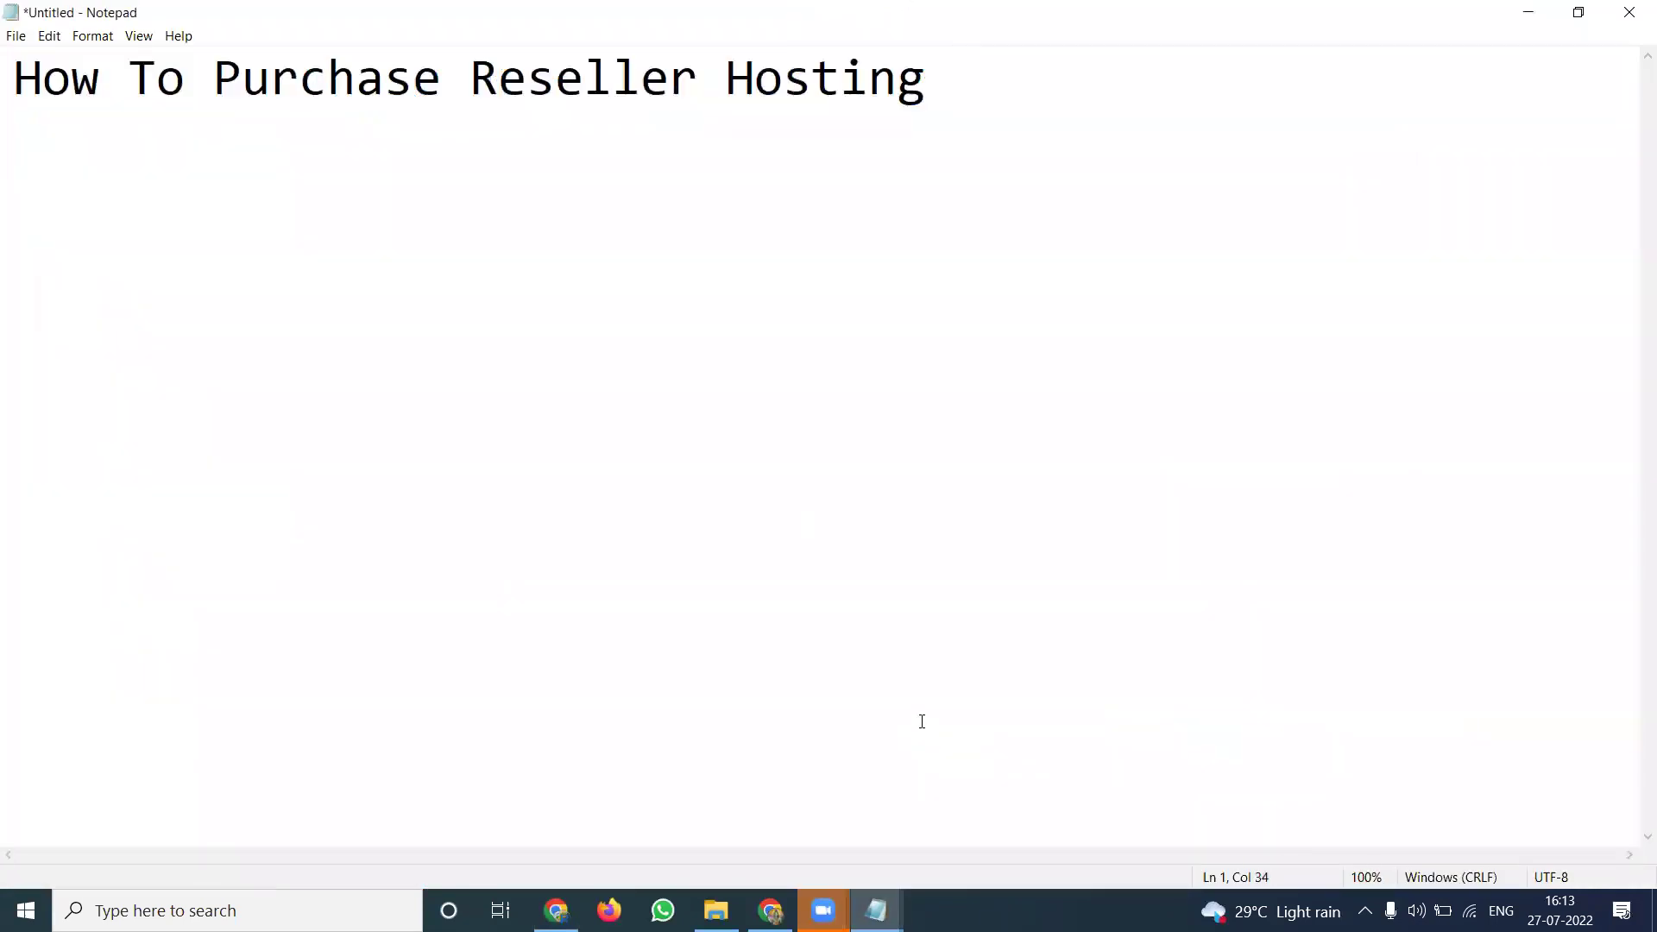
key("ctrl+a")
key("ctrl+c")
key("alt+Tab")
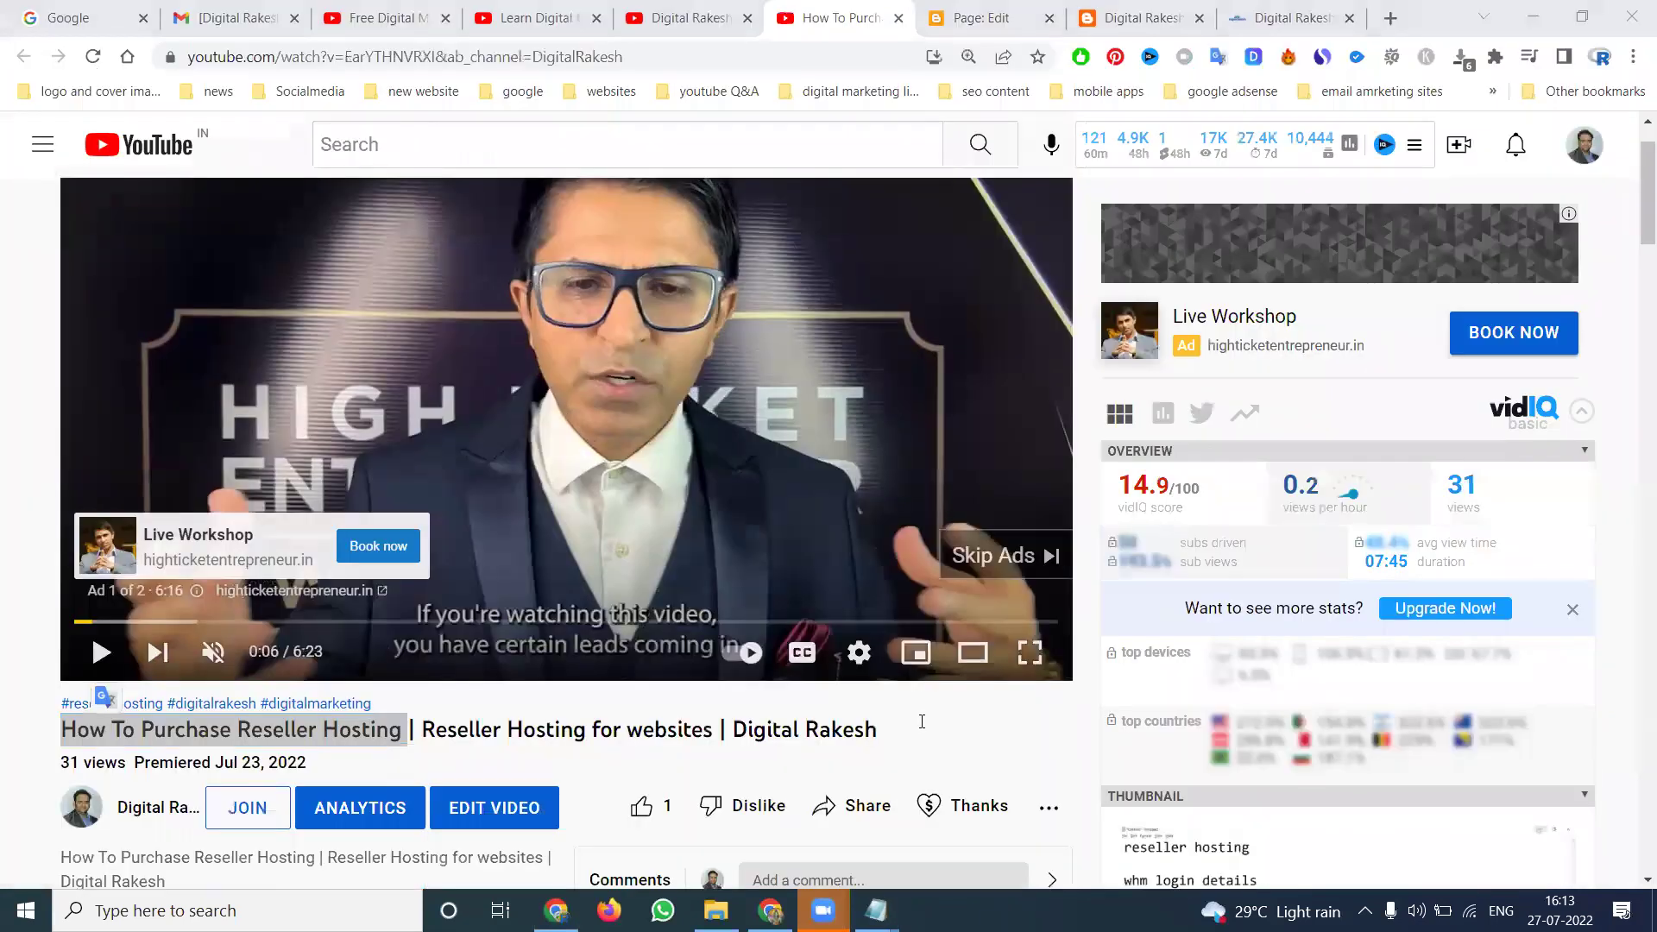
left_click(1004, 15)
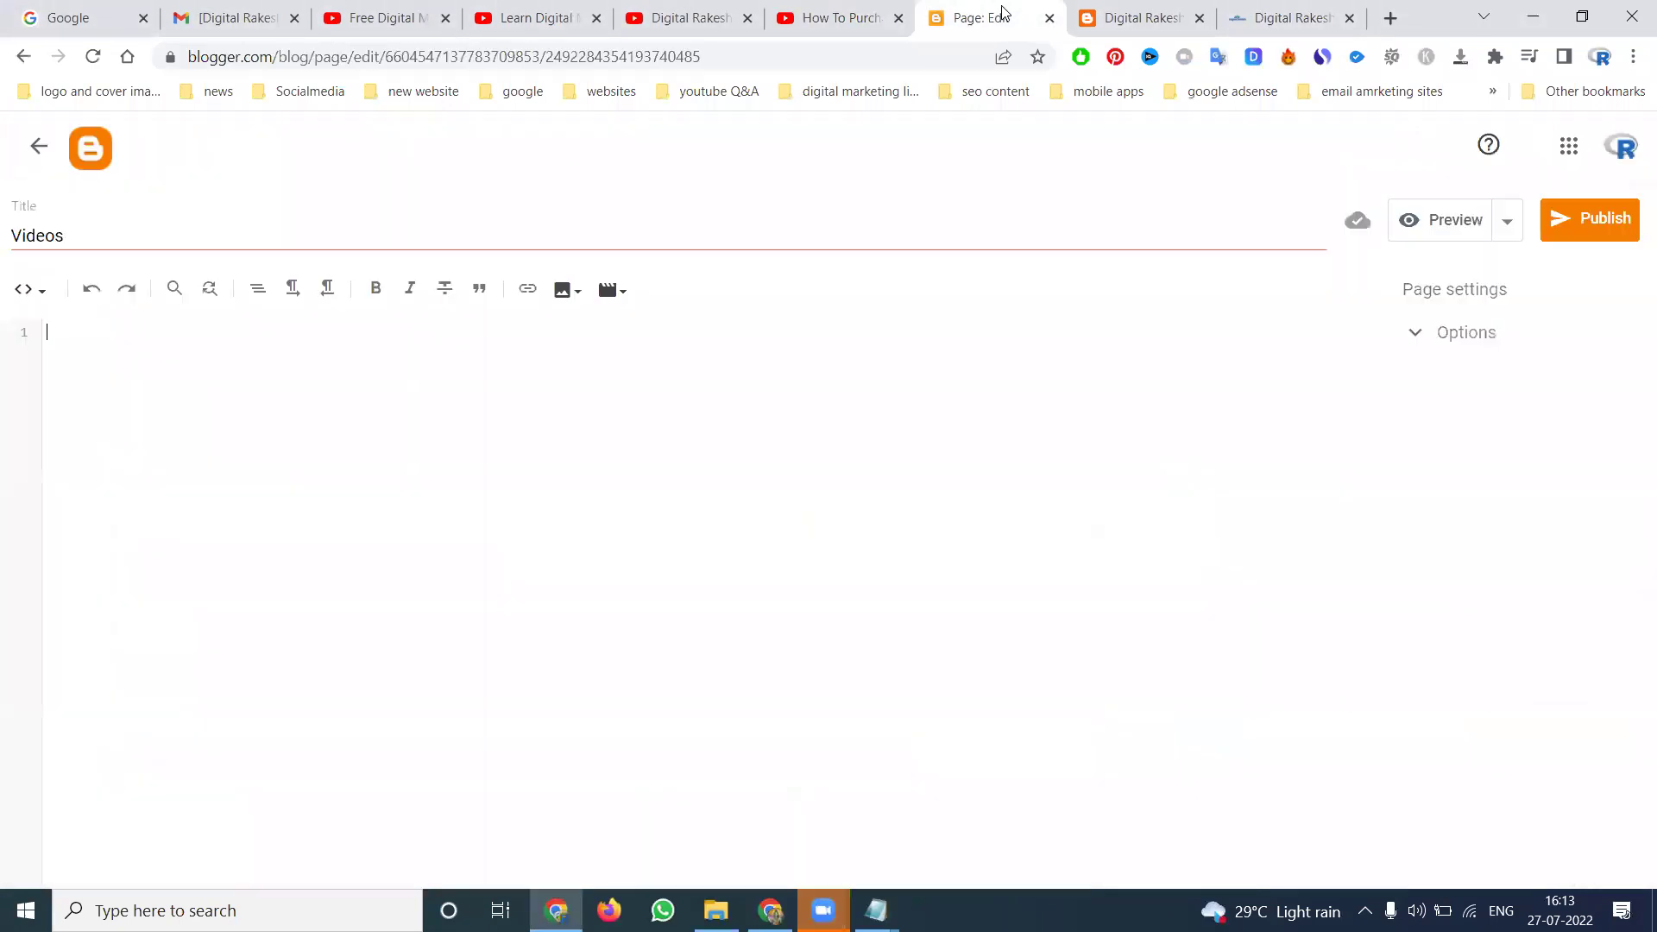
key("ctrl+v")
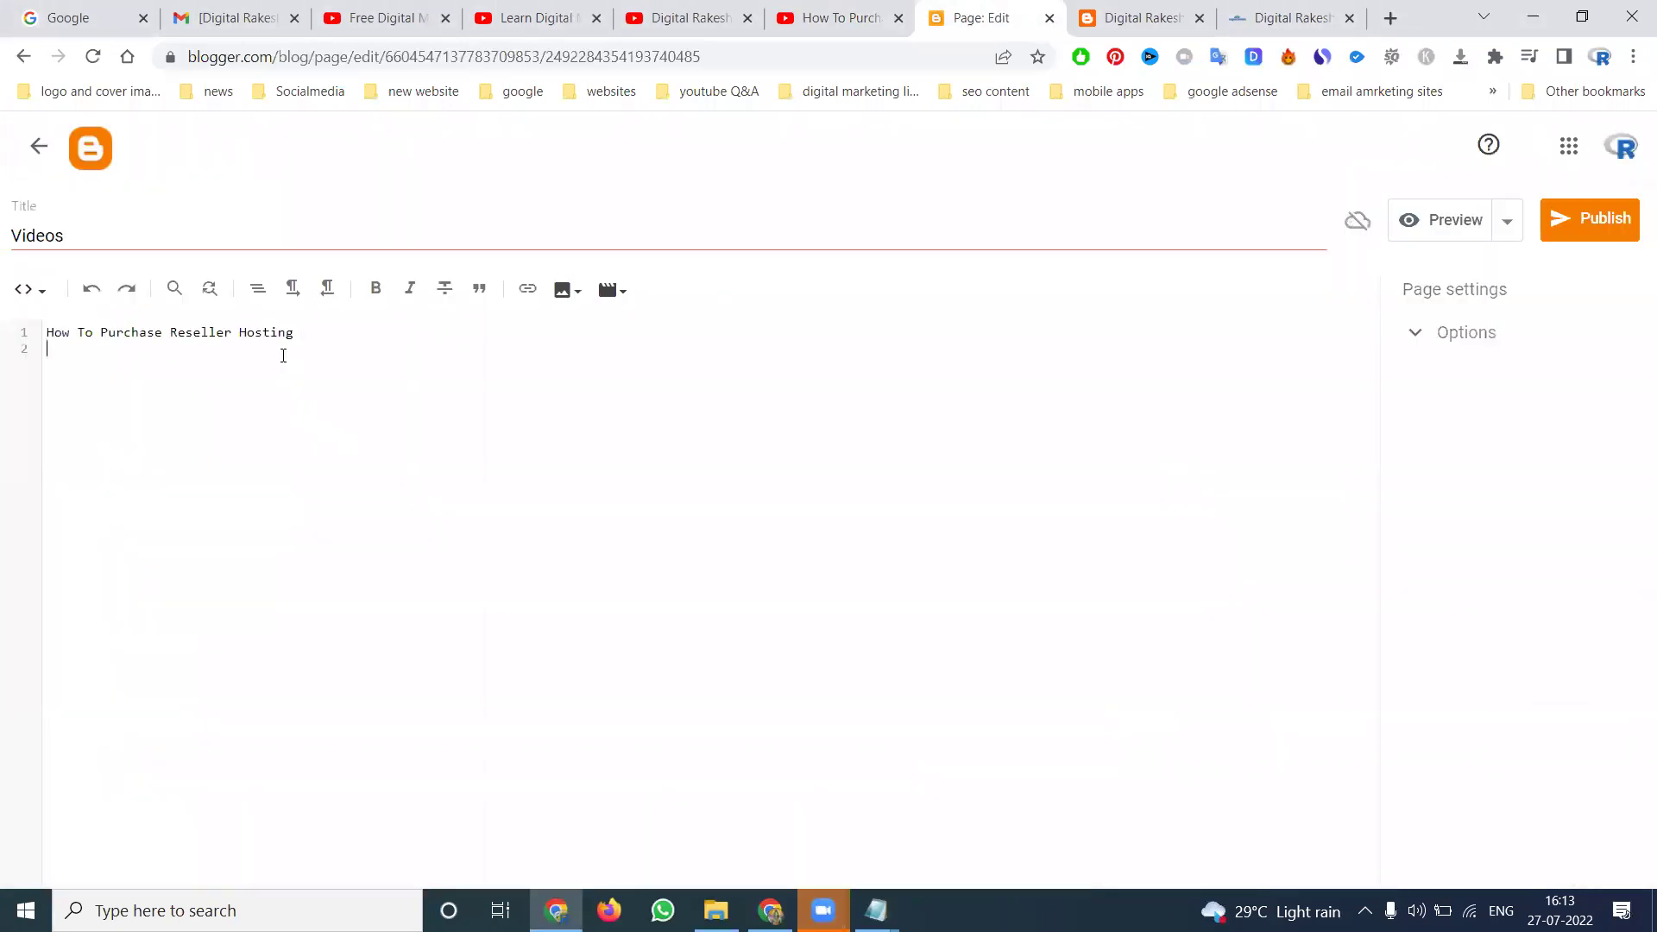
Step: Get the iframe embed code from the reseller hosting video's sharing options on YouTube
left_click(818, 17)
scroll(813, 346, "down", 4)
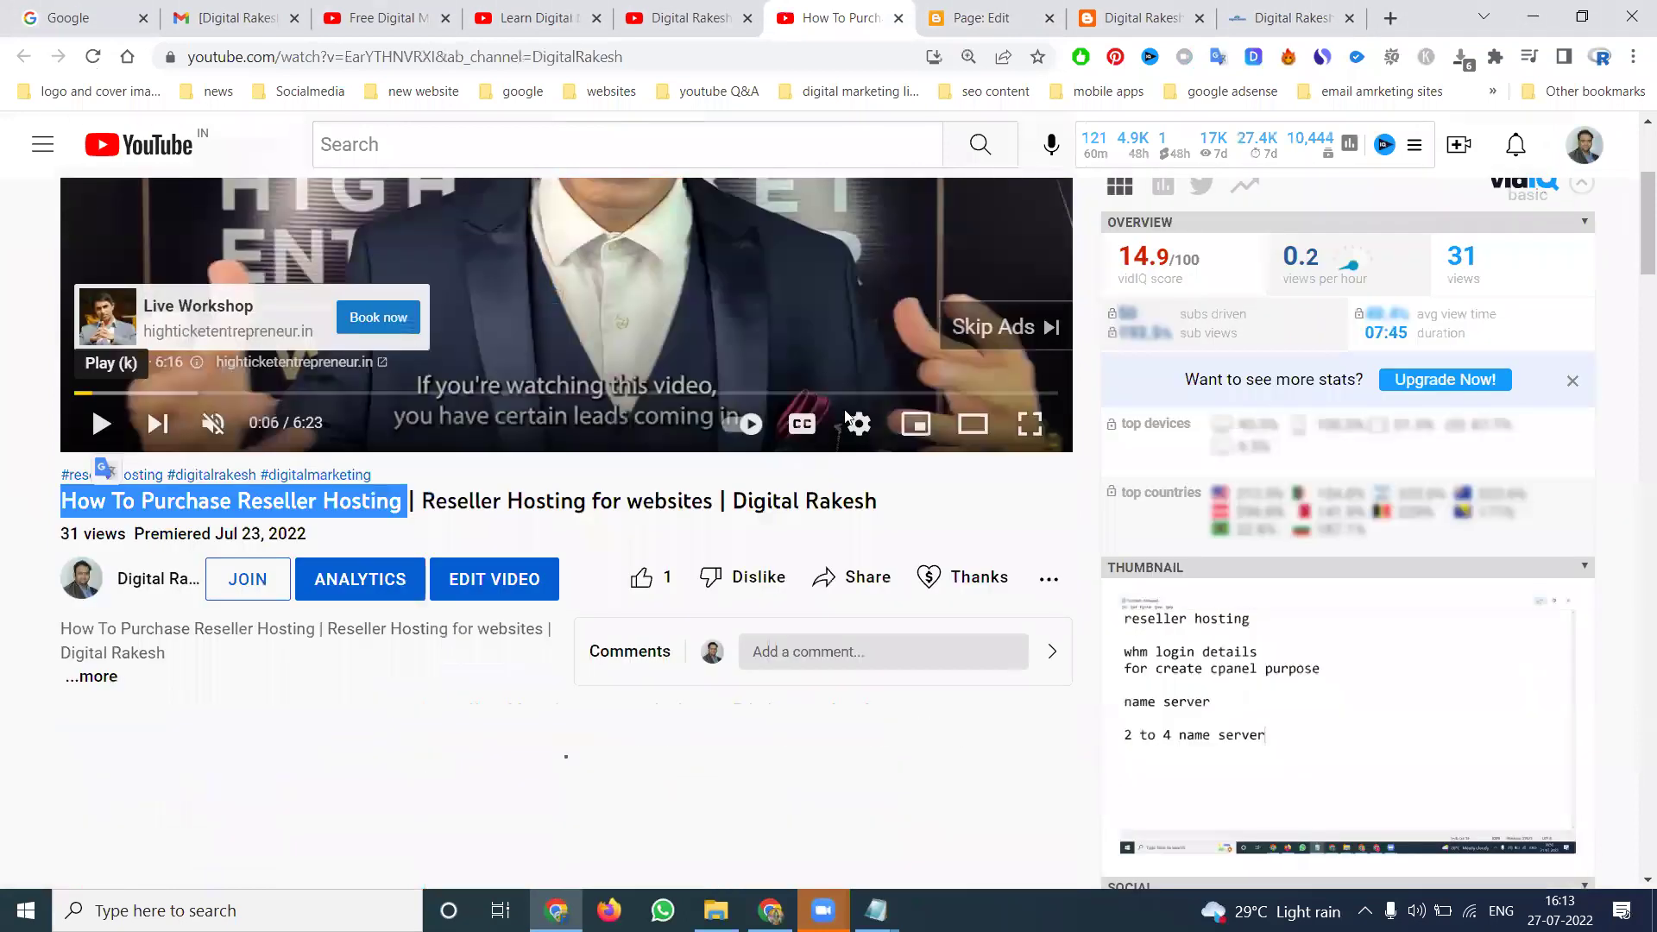
left_click(853, 483)
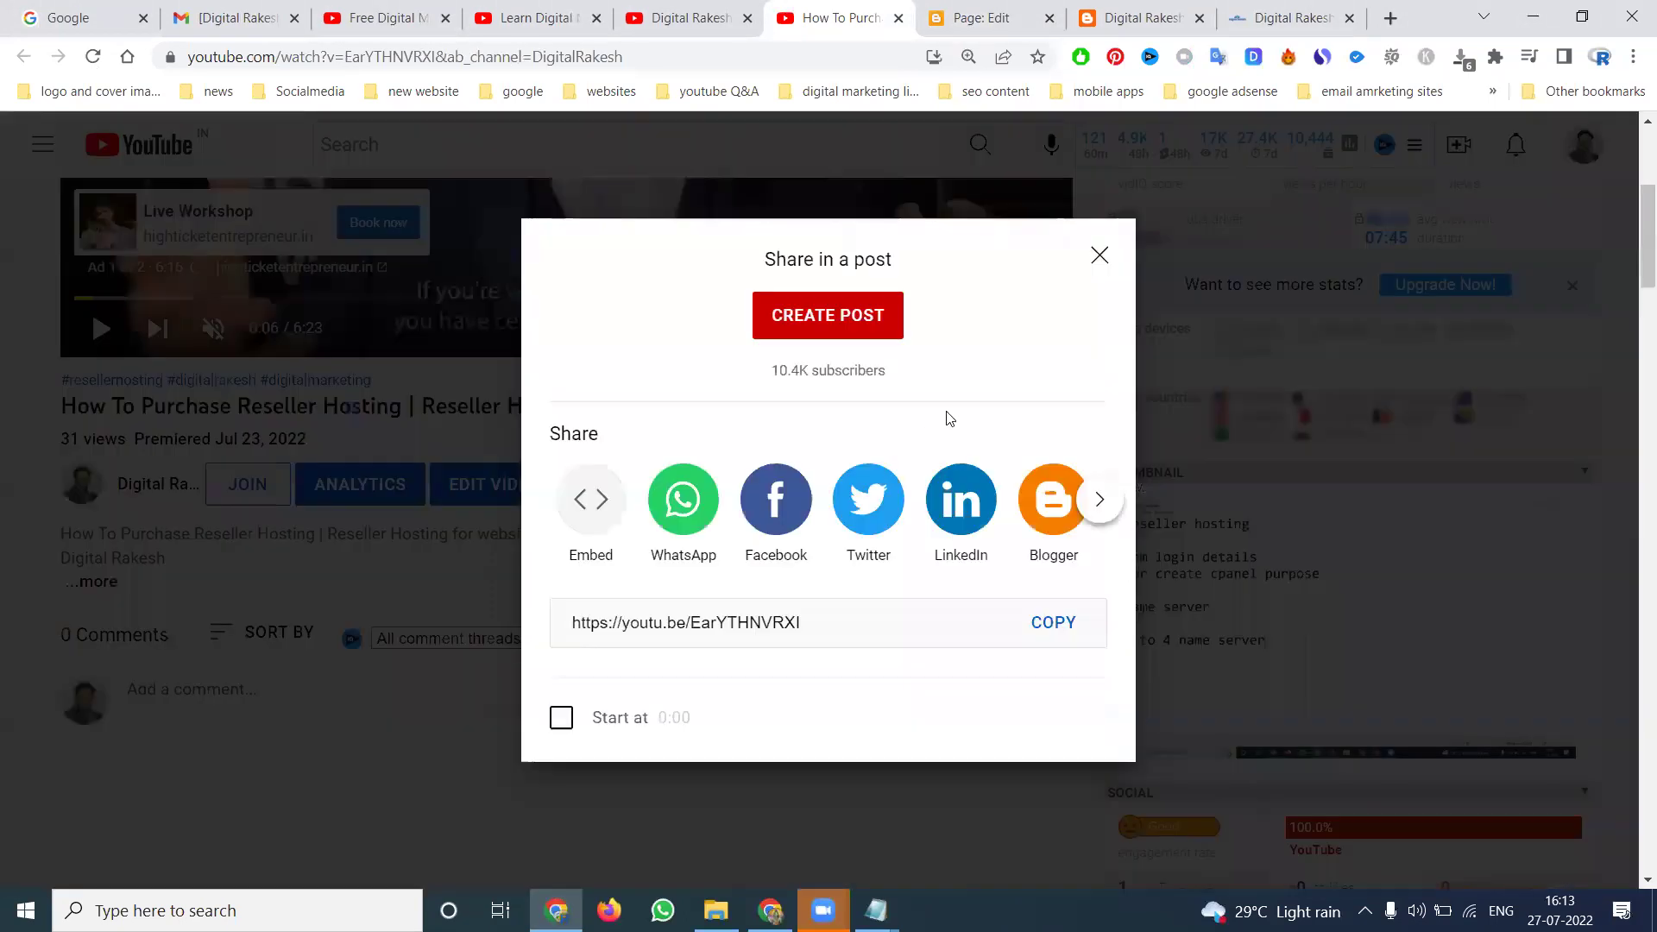
left_click(595, 514)
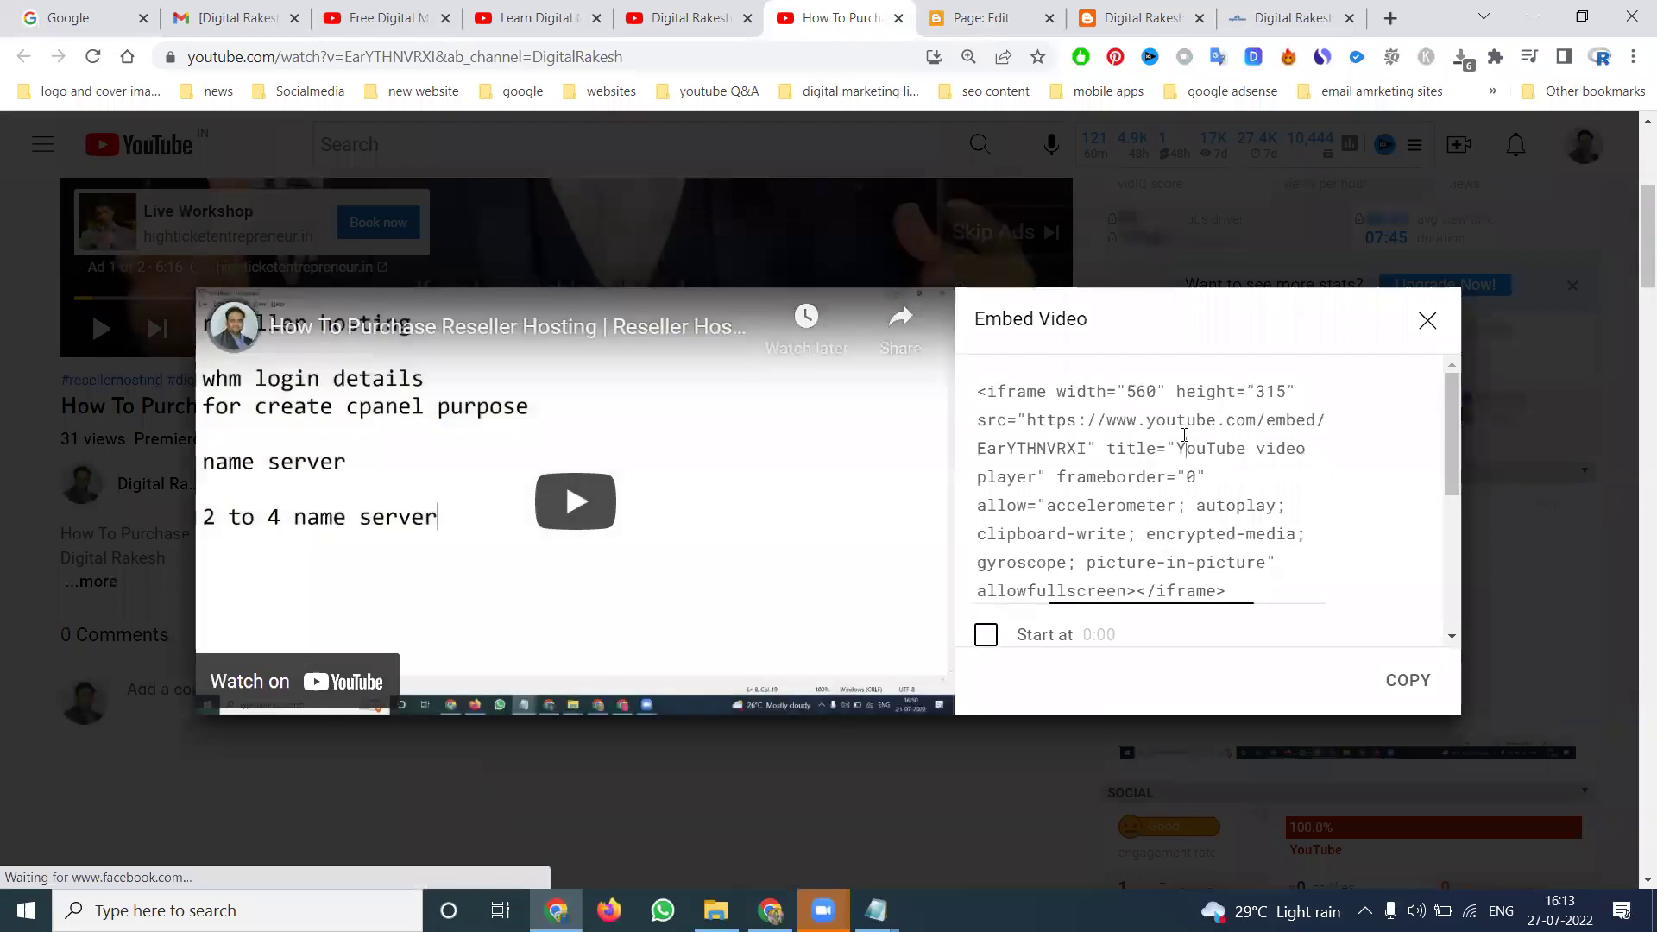
Step: Check the Videos page in Compose view, return to HTML view and paste the video's iframe embed code below the title line
left_click(984, 18)
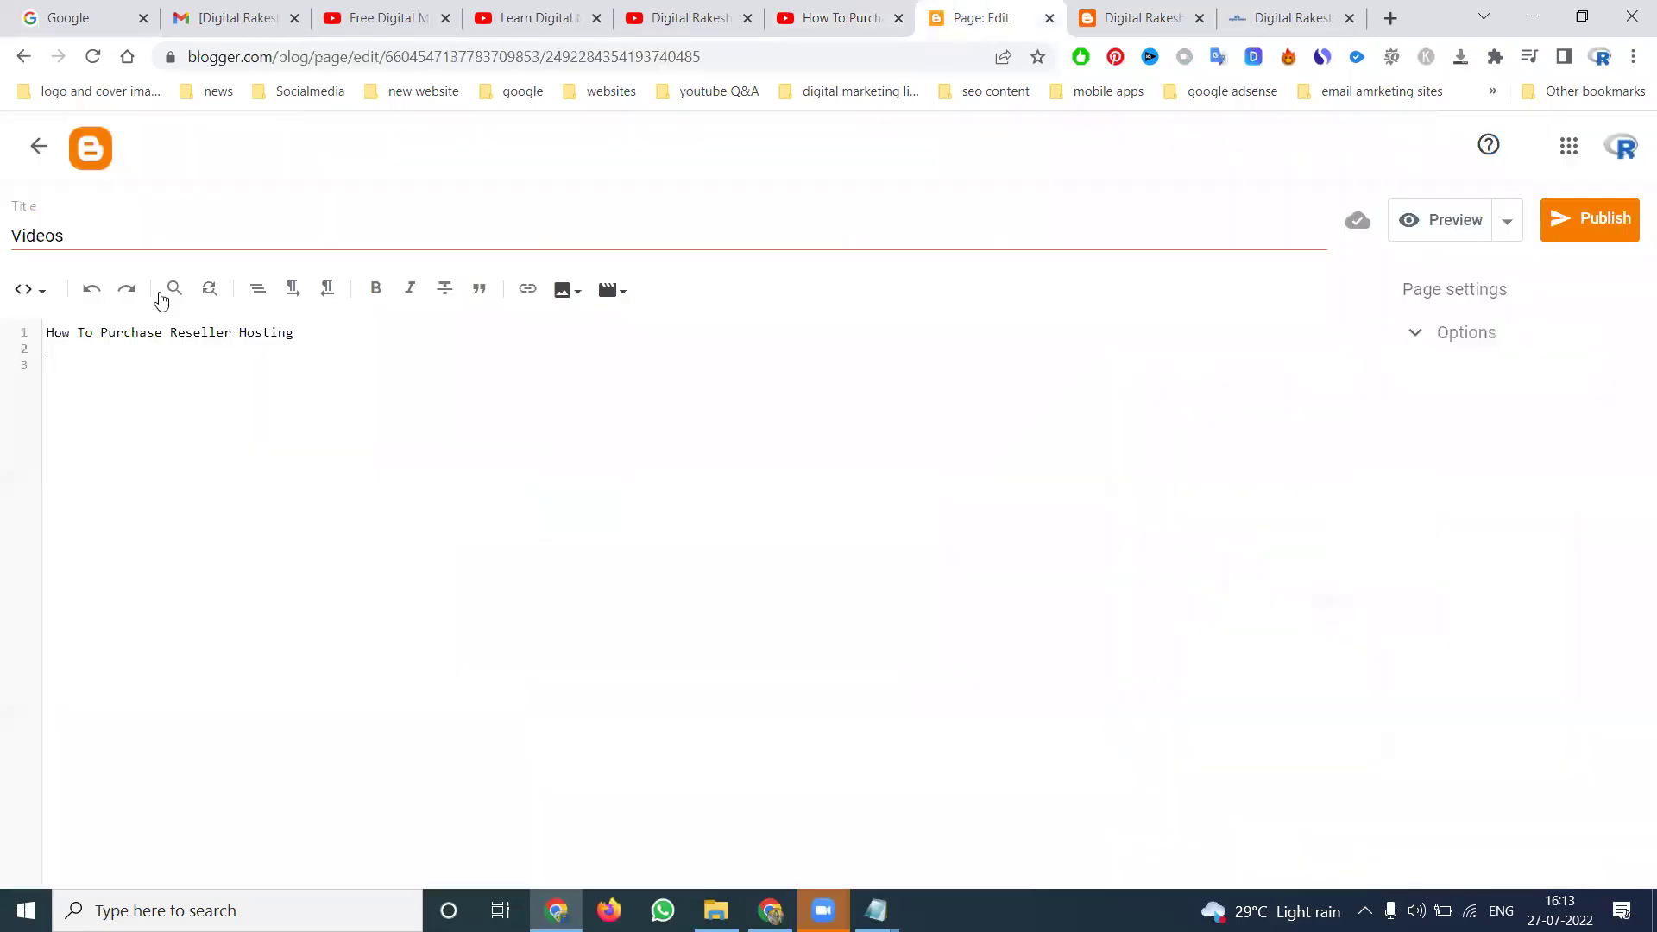
left_click(28, 292)
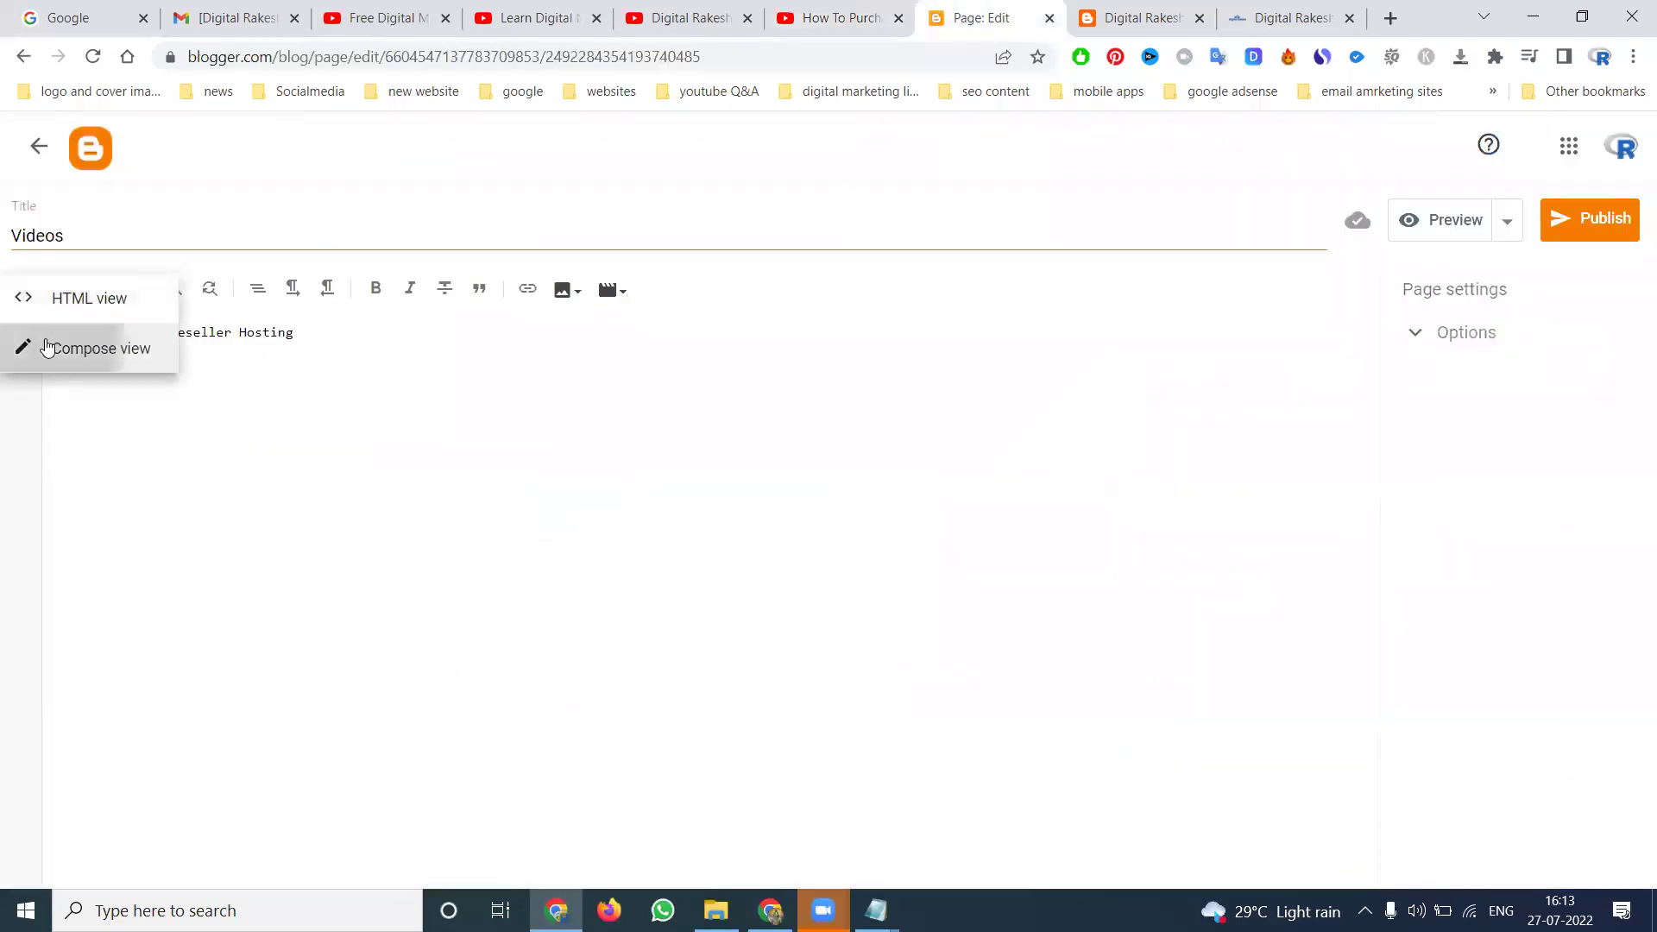
left_click(33, 348)
left_click(40, 300)
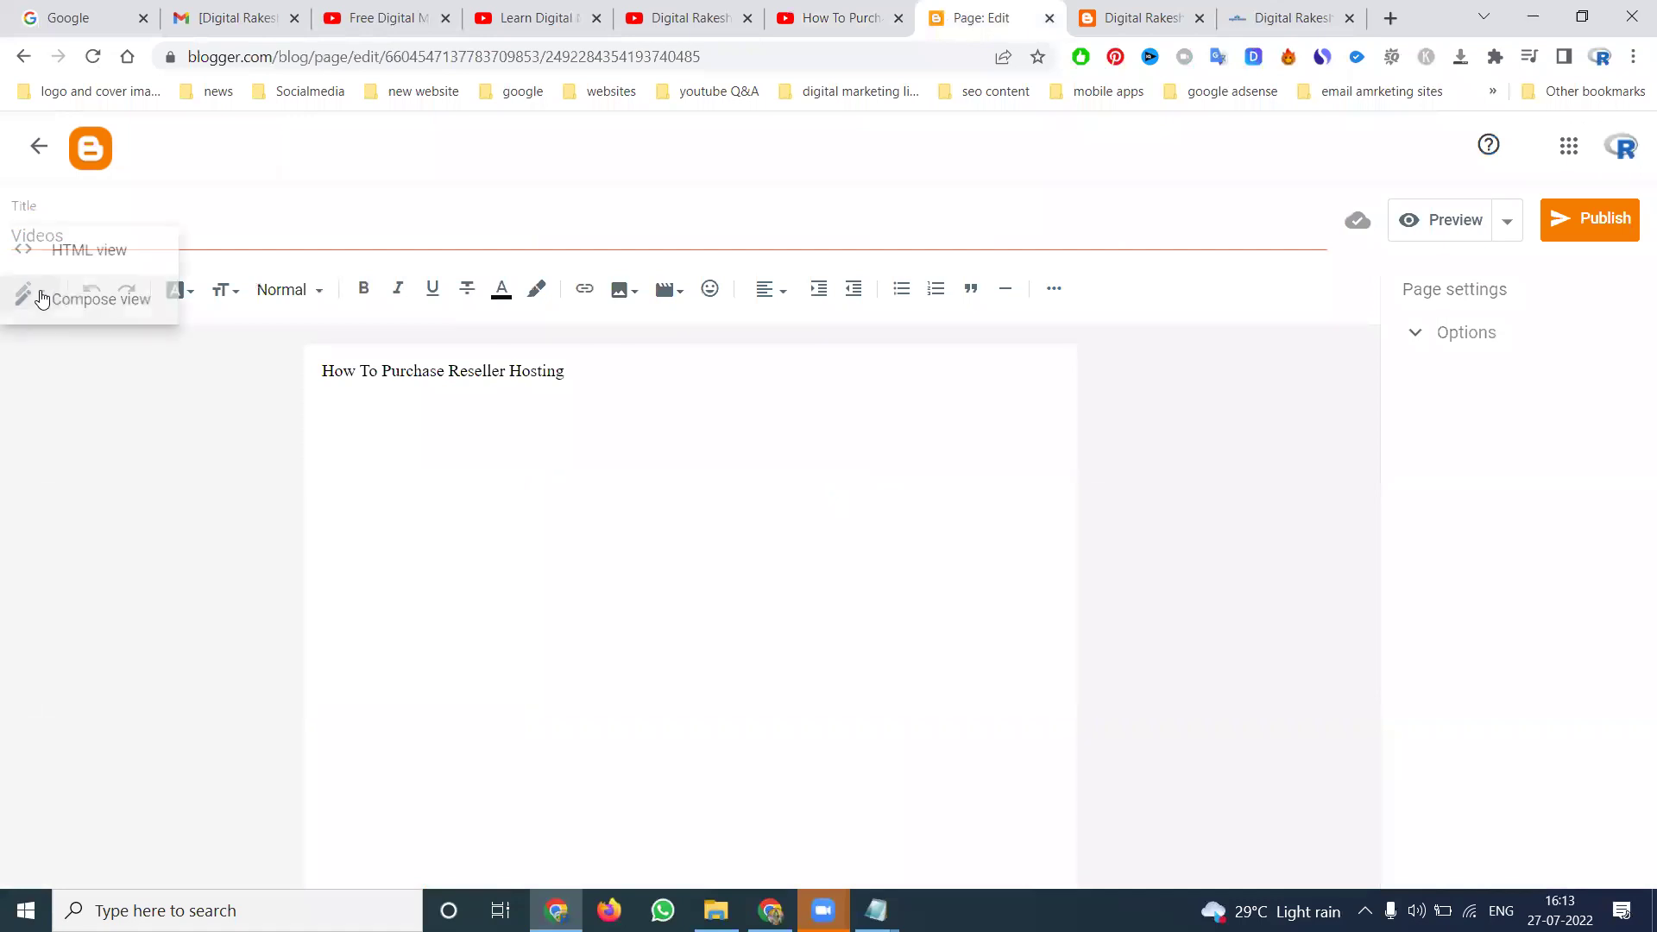
left_click(60, 251)
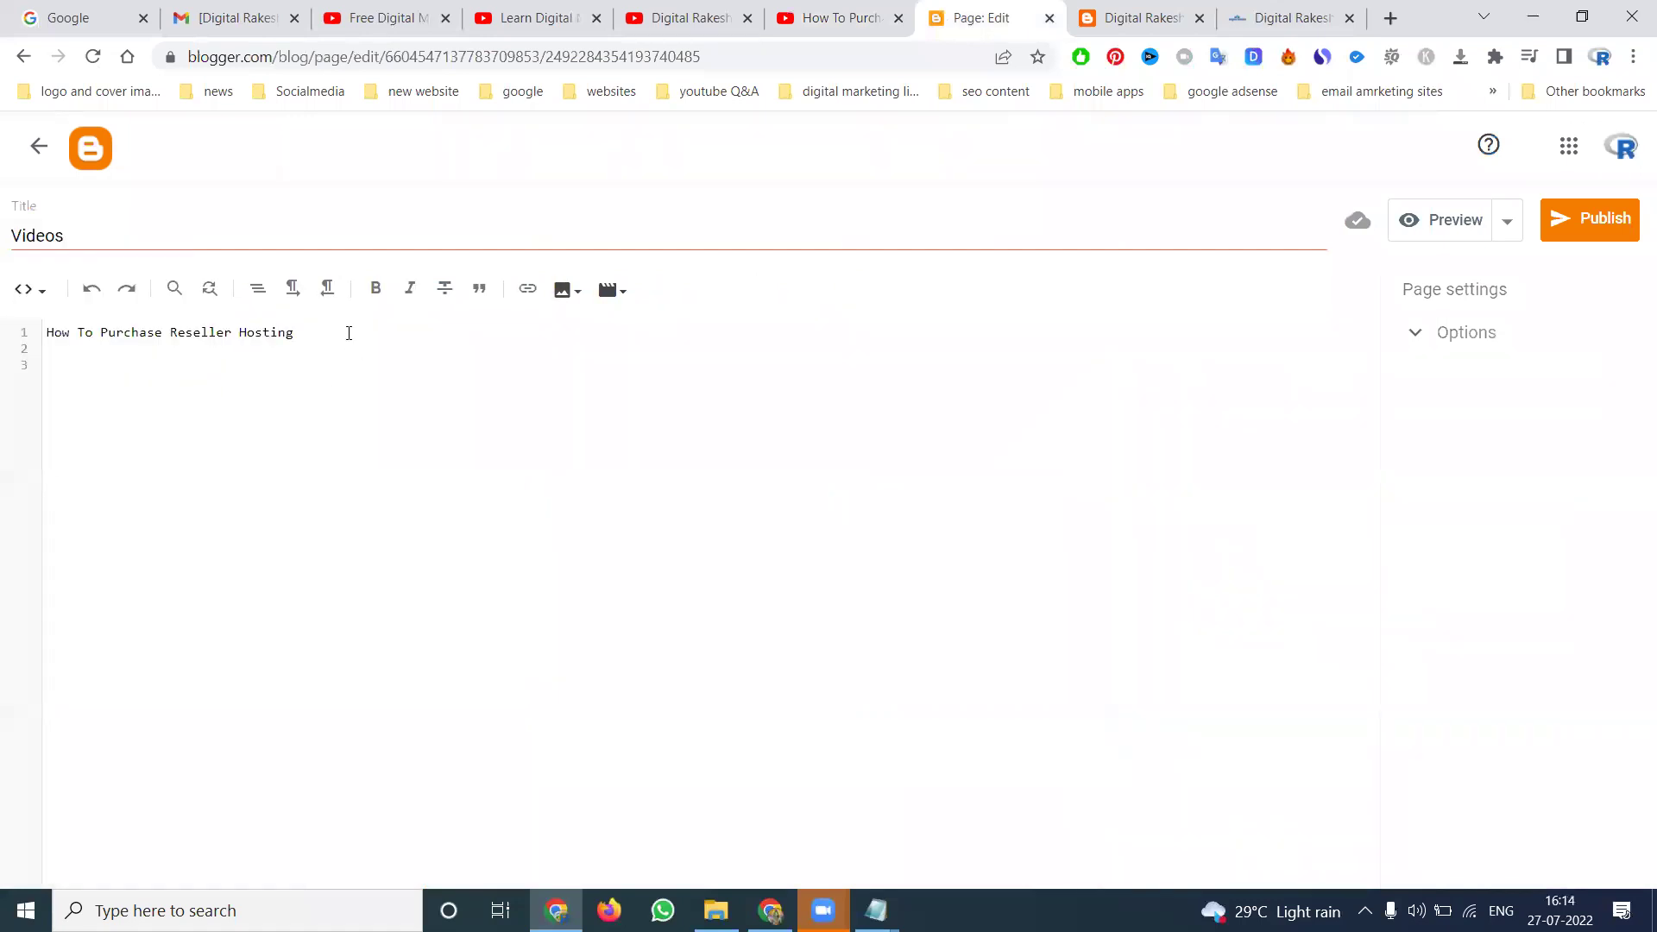
type("<iframe width=\"560\" height=\"315\" src=\"https://www.youtube.com/embed/EarYTHNVRXI\" title=\"YouTube video player\" frameborder=\"0\" allow=\"accelerometer; autoplay; clipboard-write; encrypted-media; gyroscope; picture-in-picture\" allowfullscreen></iframe>")
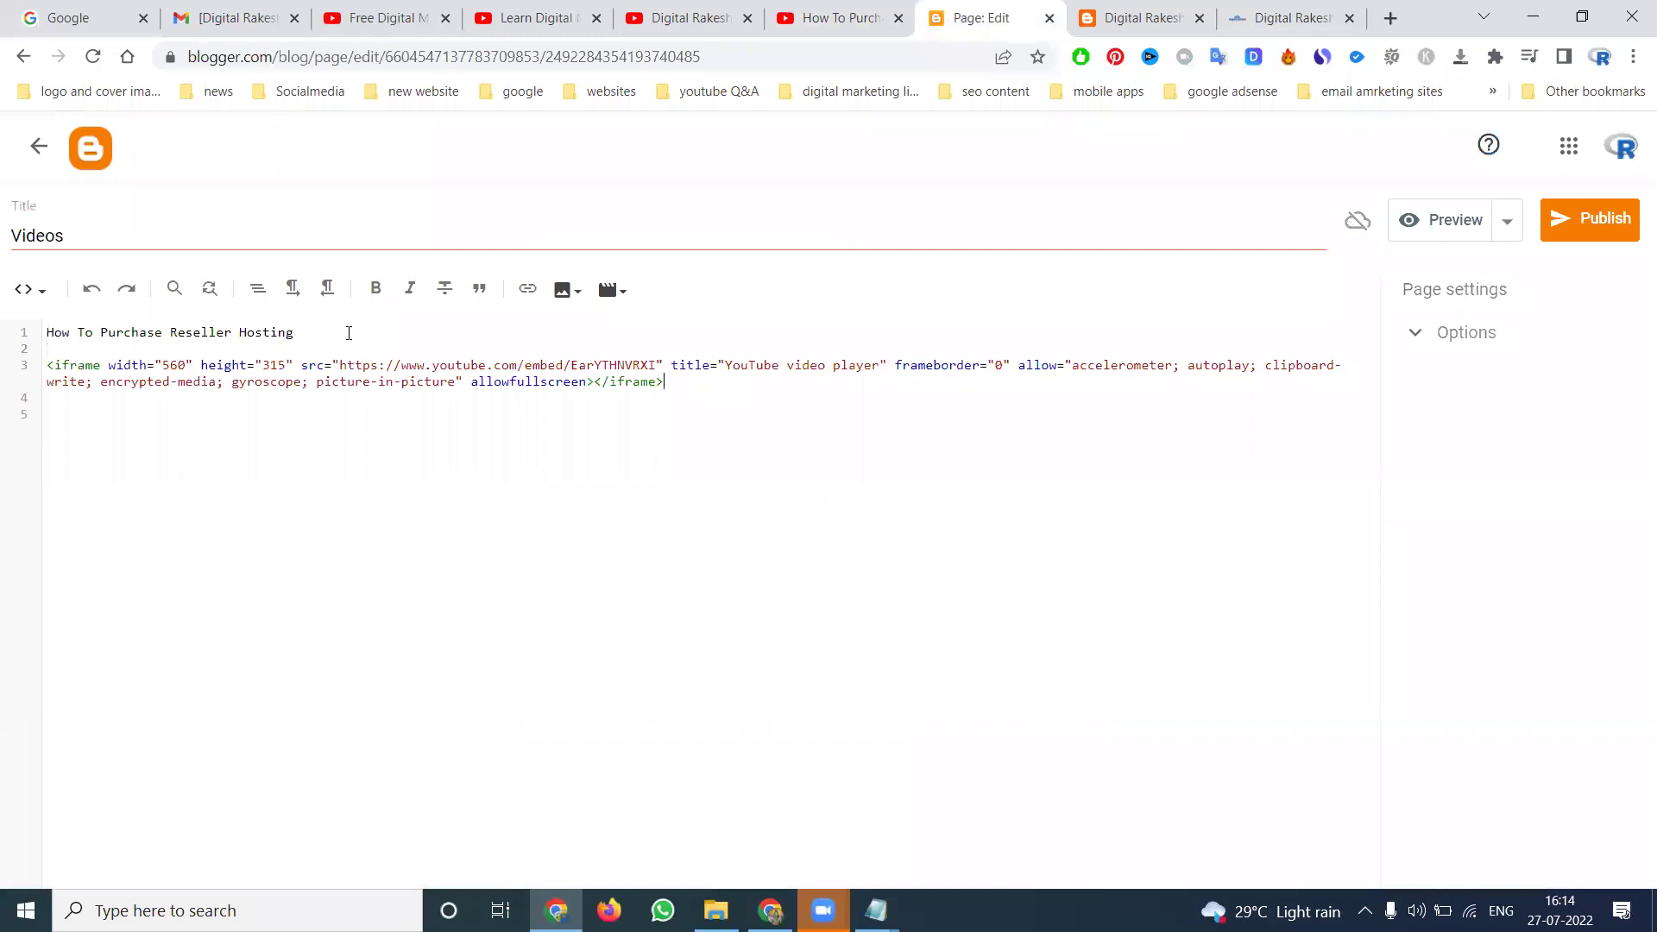
Step: Switch the Videos page to Compose view and add a line break between the title line and the embedded video
left_click(21, 283)
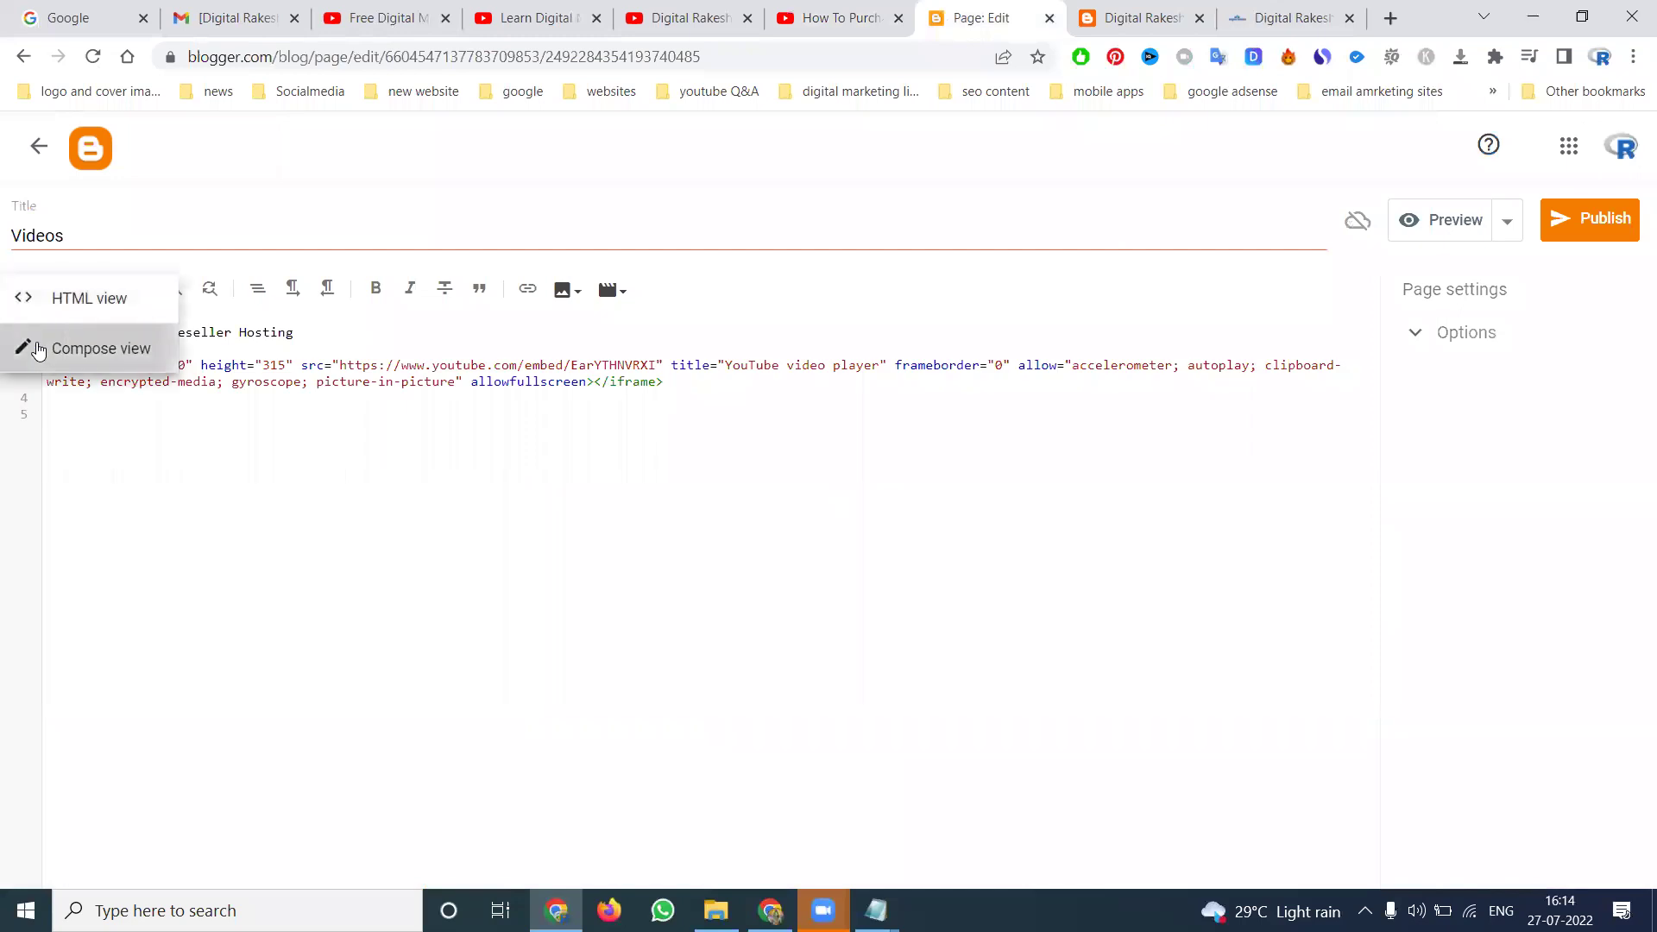
left_click(33, 345)
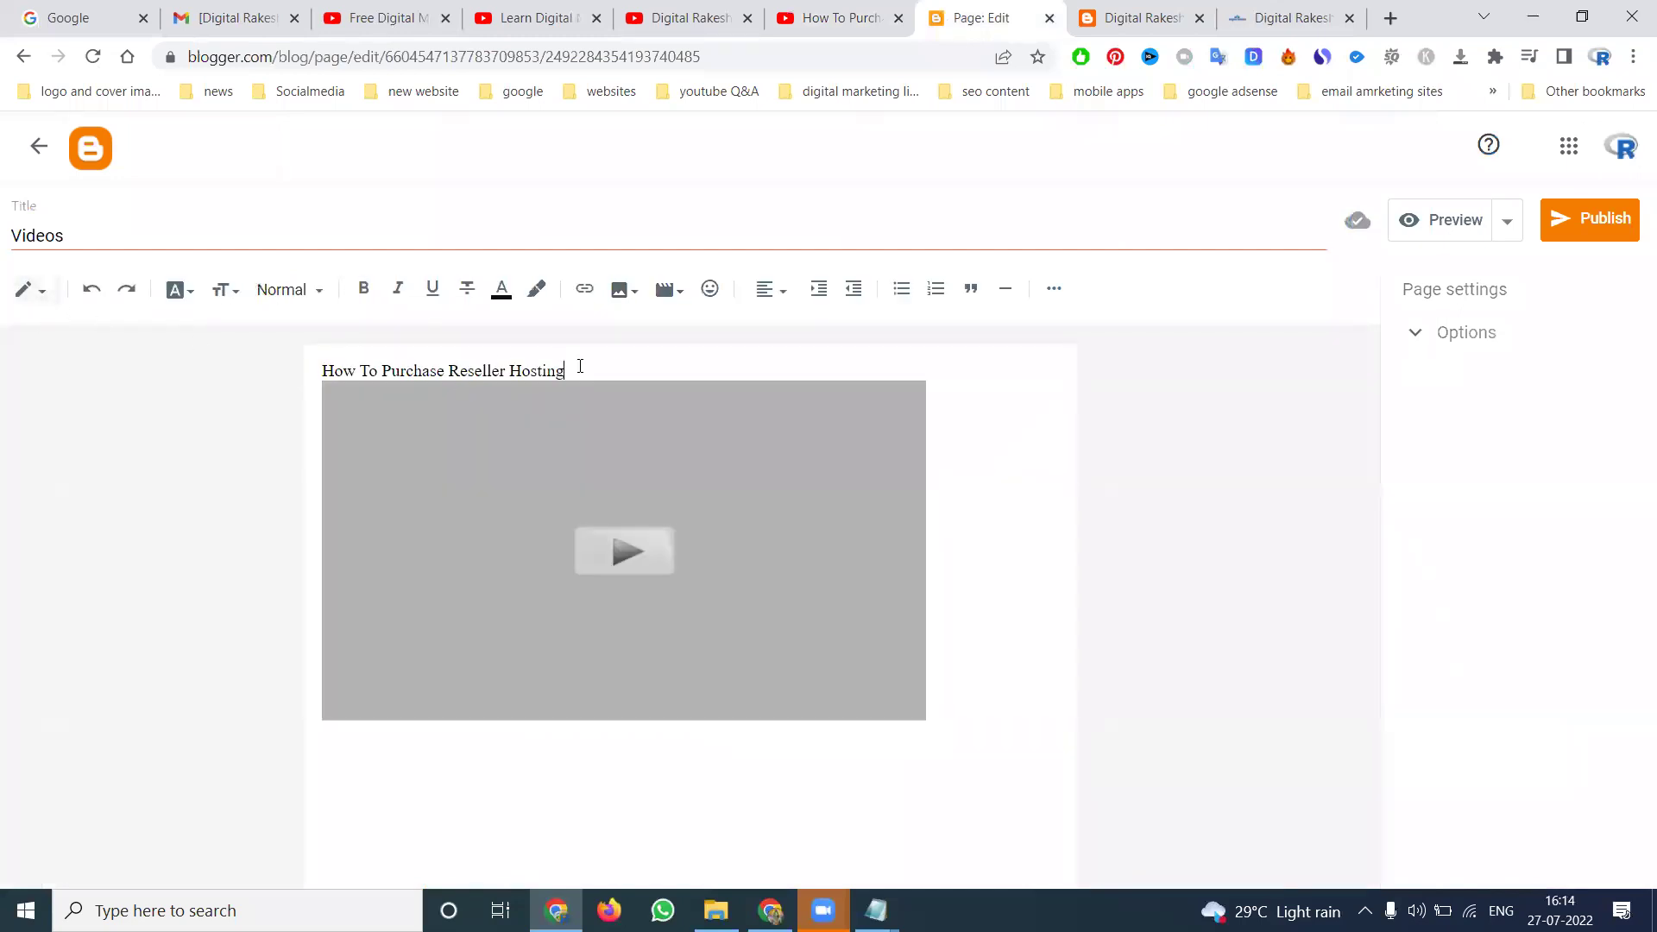
key("Return")
Step: Format the How To Purchase Reseller Hosting line as a Minor Heading and place the cursor below the embedded video
left_click(514, 364)
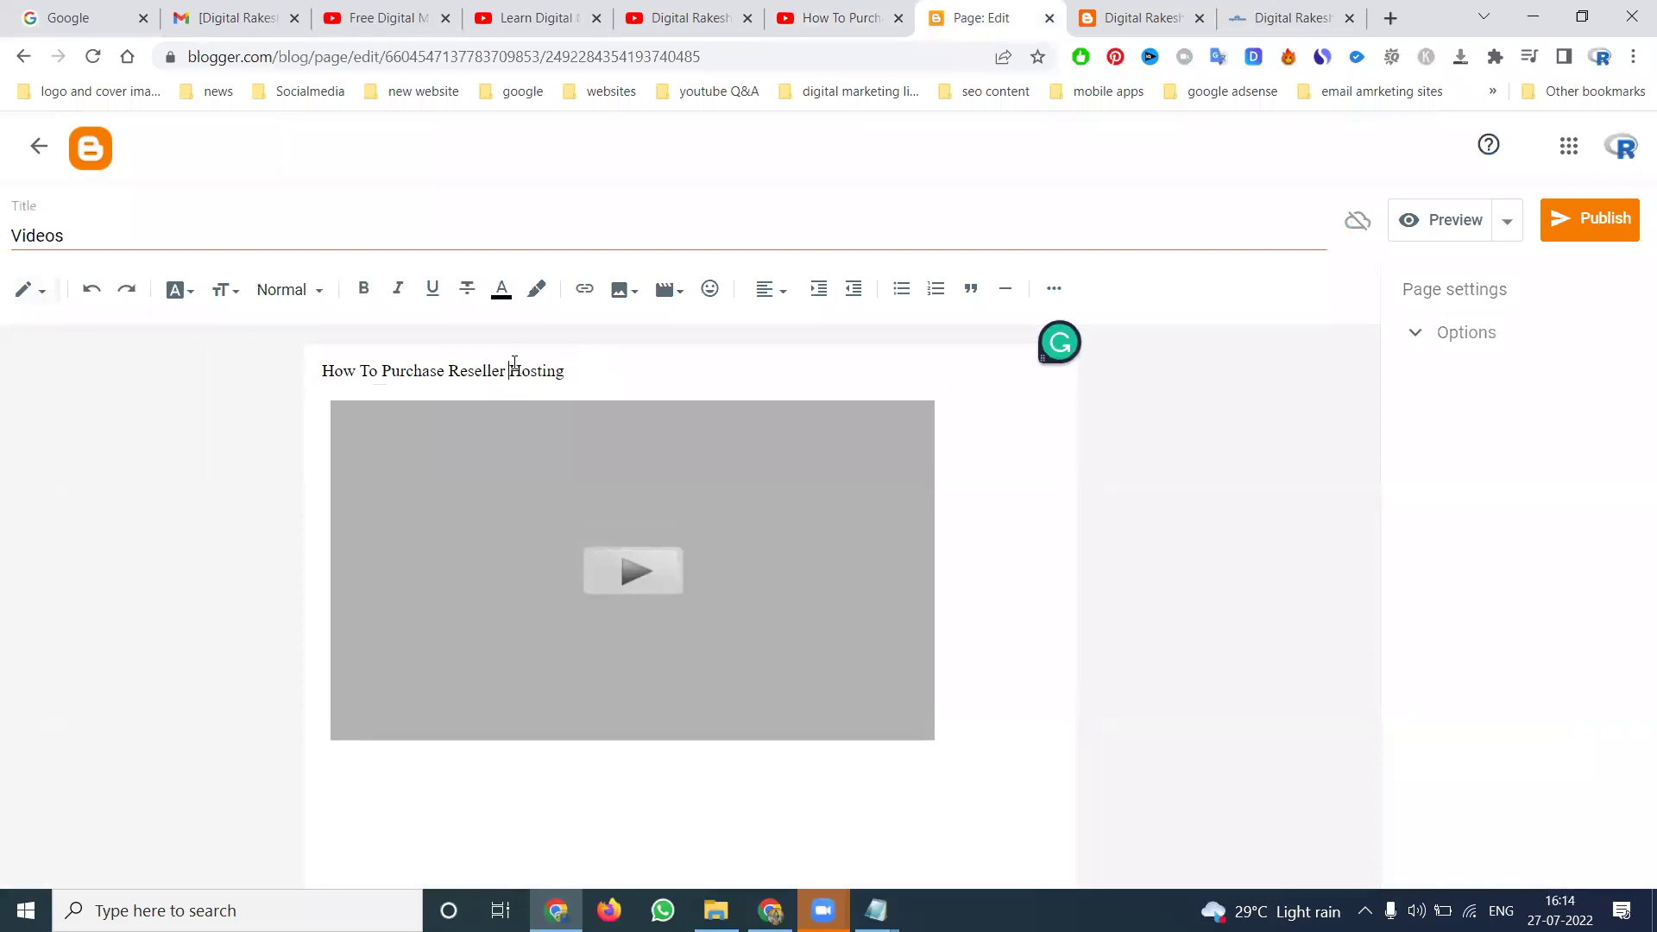
triple_click(509, 366)
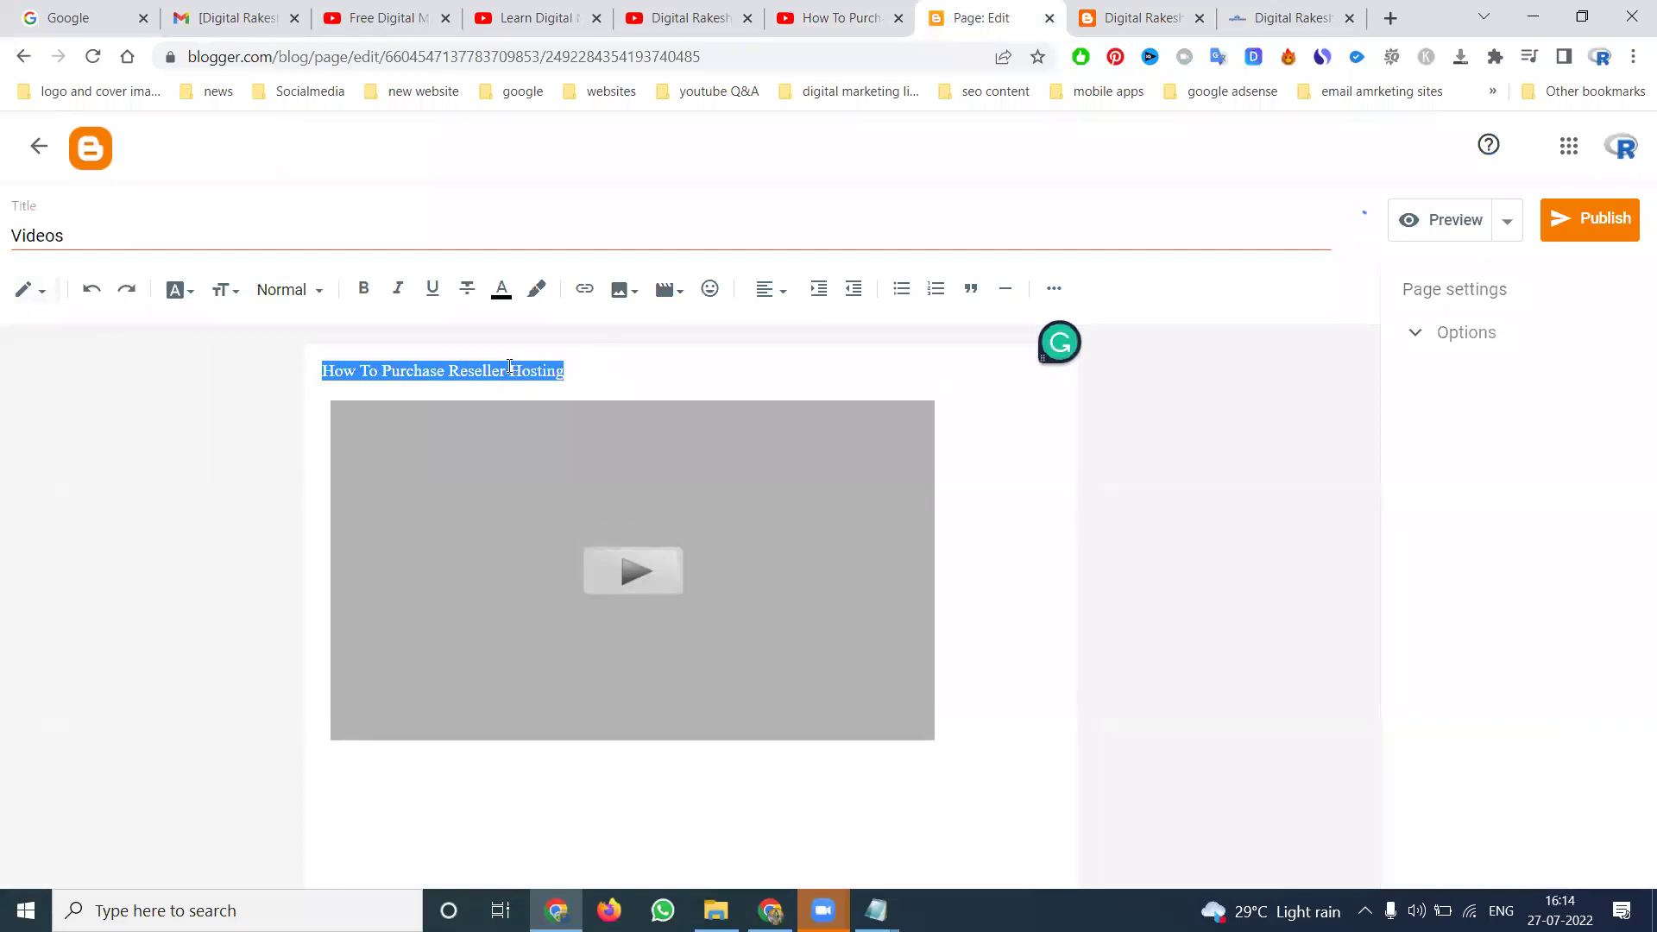
left_click(312, 293)
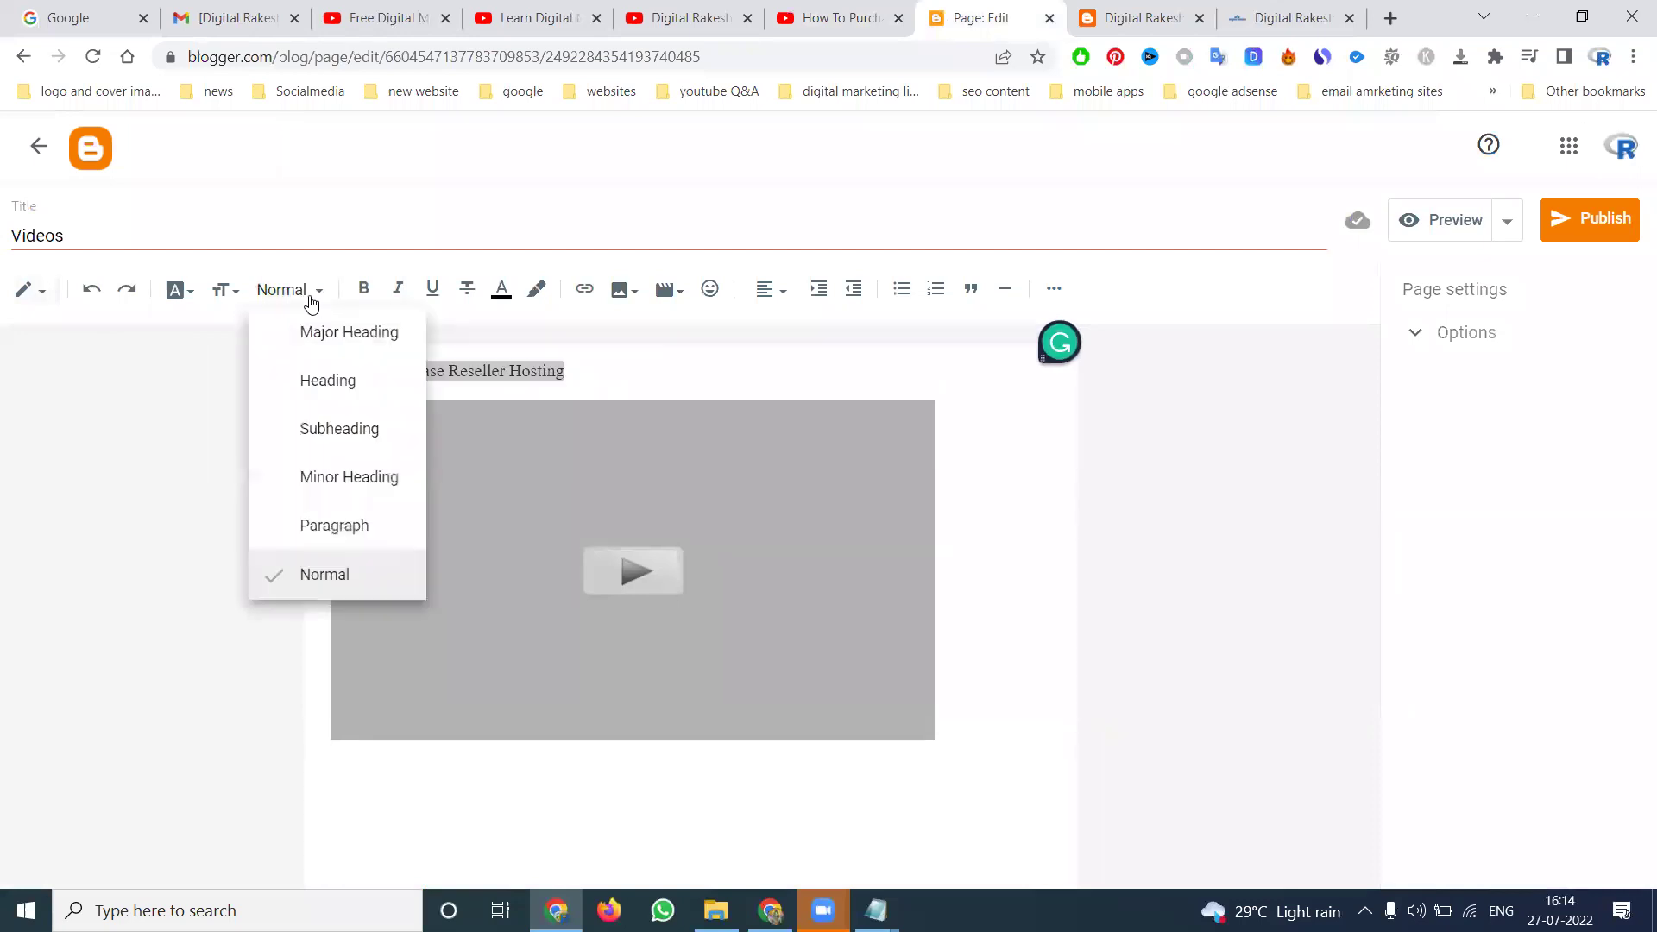
left_click(333, 477)
left_click(1019, 452)
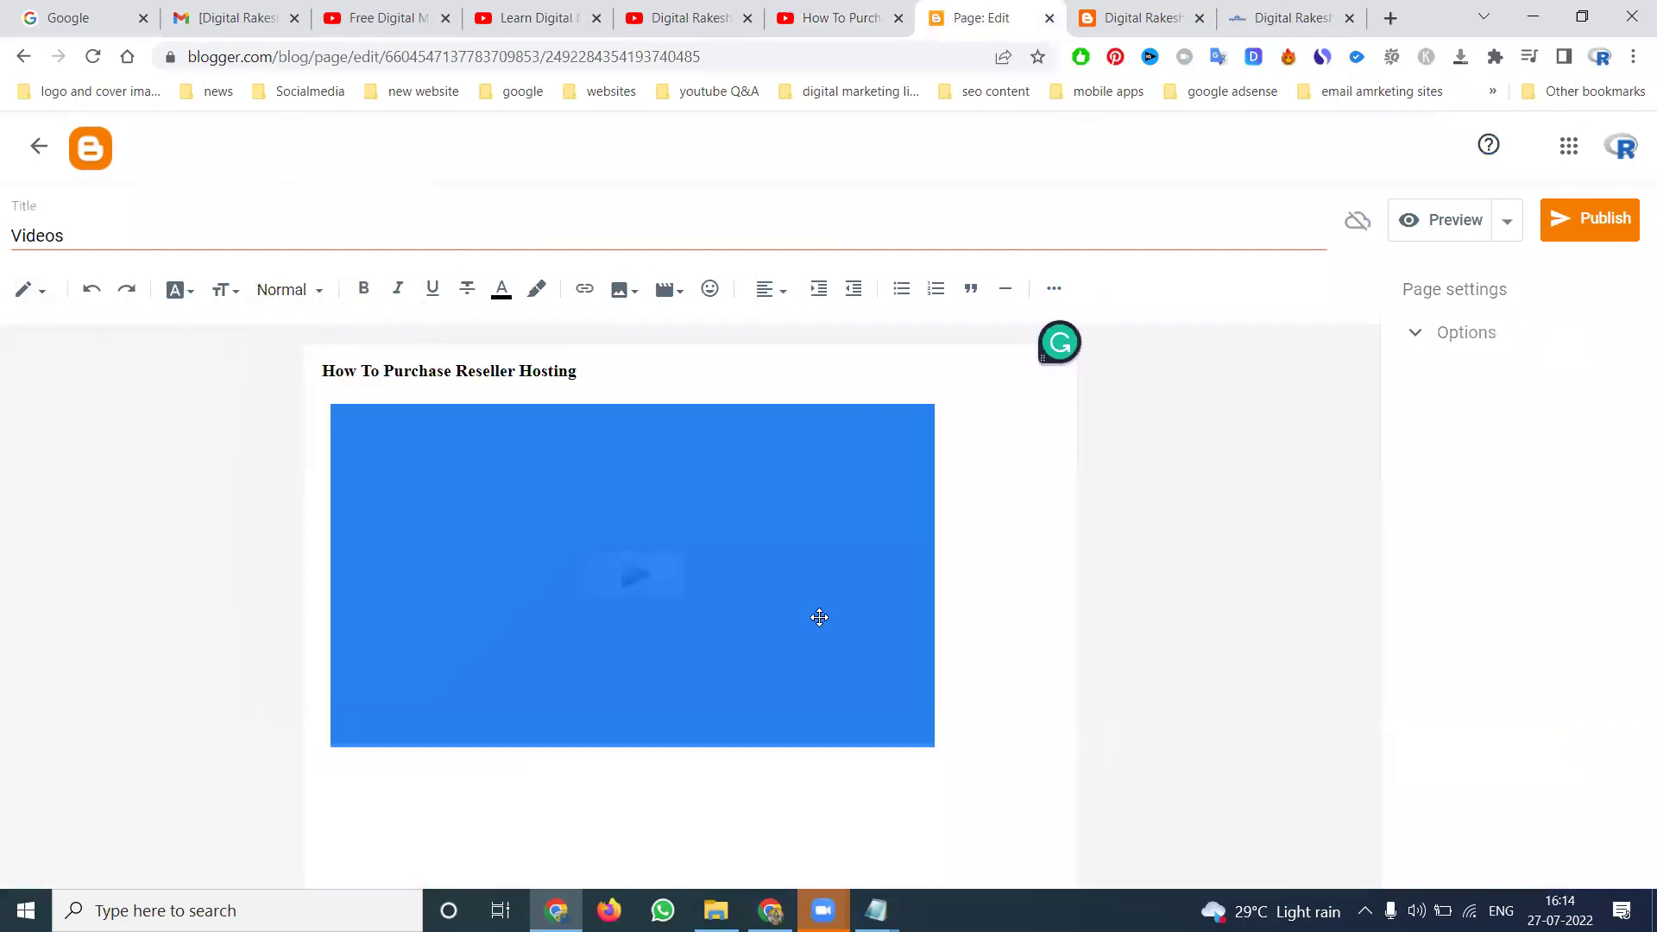
left_click(544, 803)
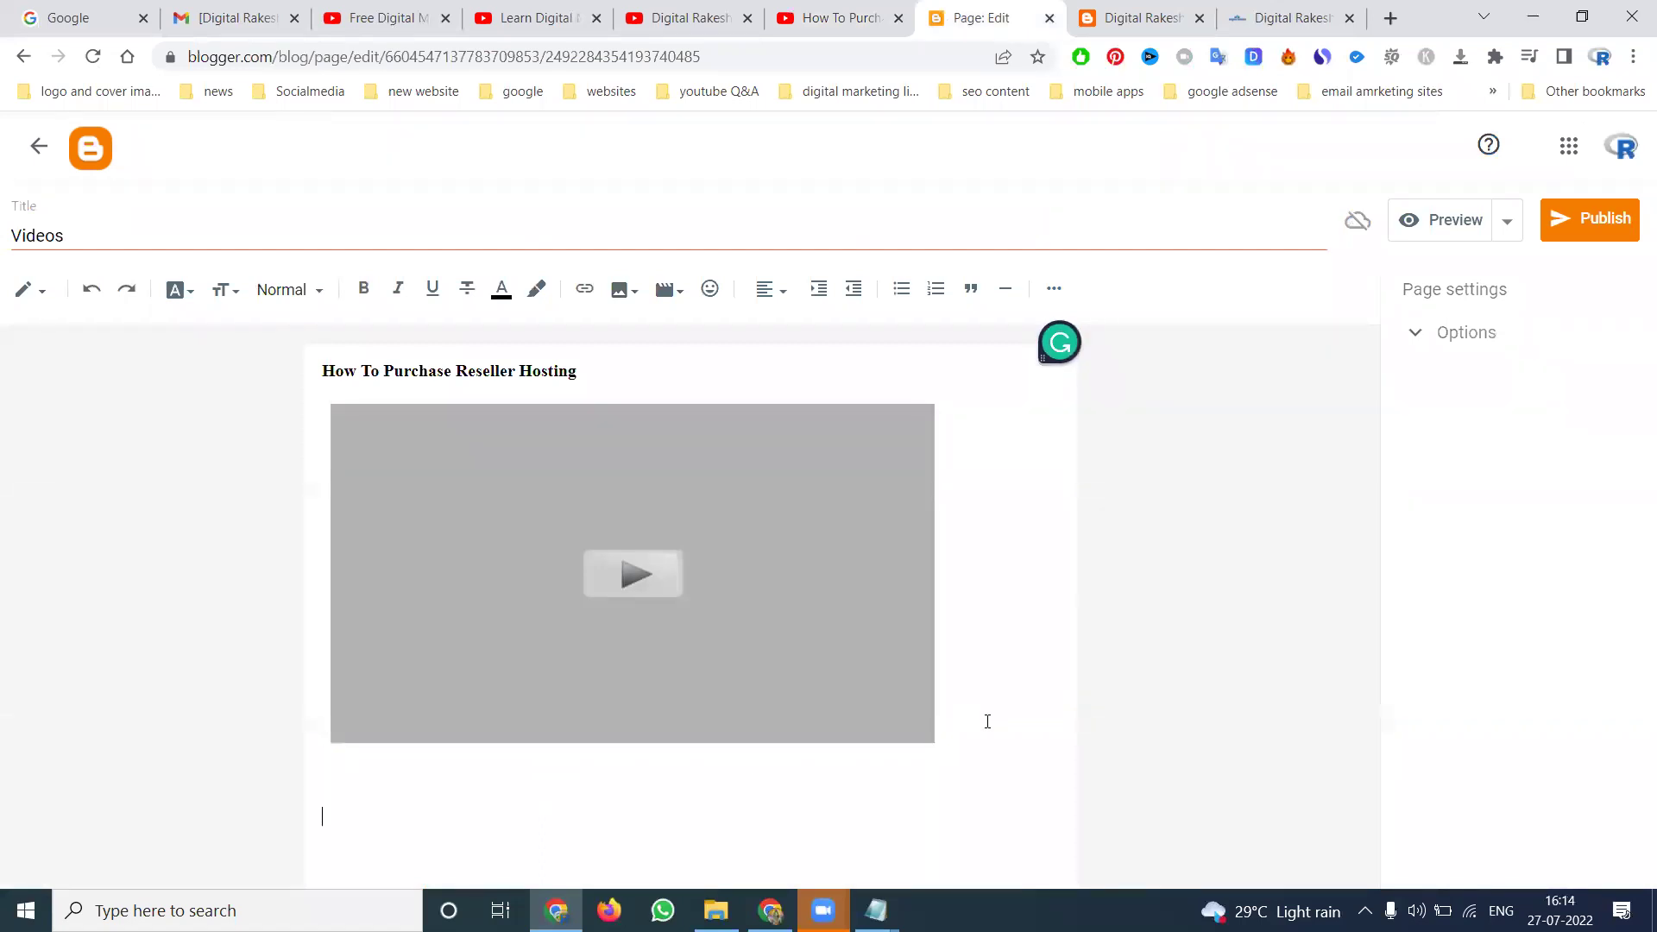
Step: Open the How To Purchase Shared Hosting video from the channel in a new tab and return to the Videos page editor
left_click(661, 7)
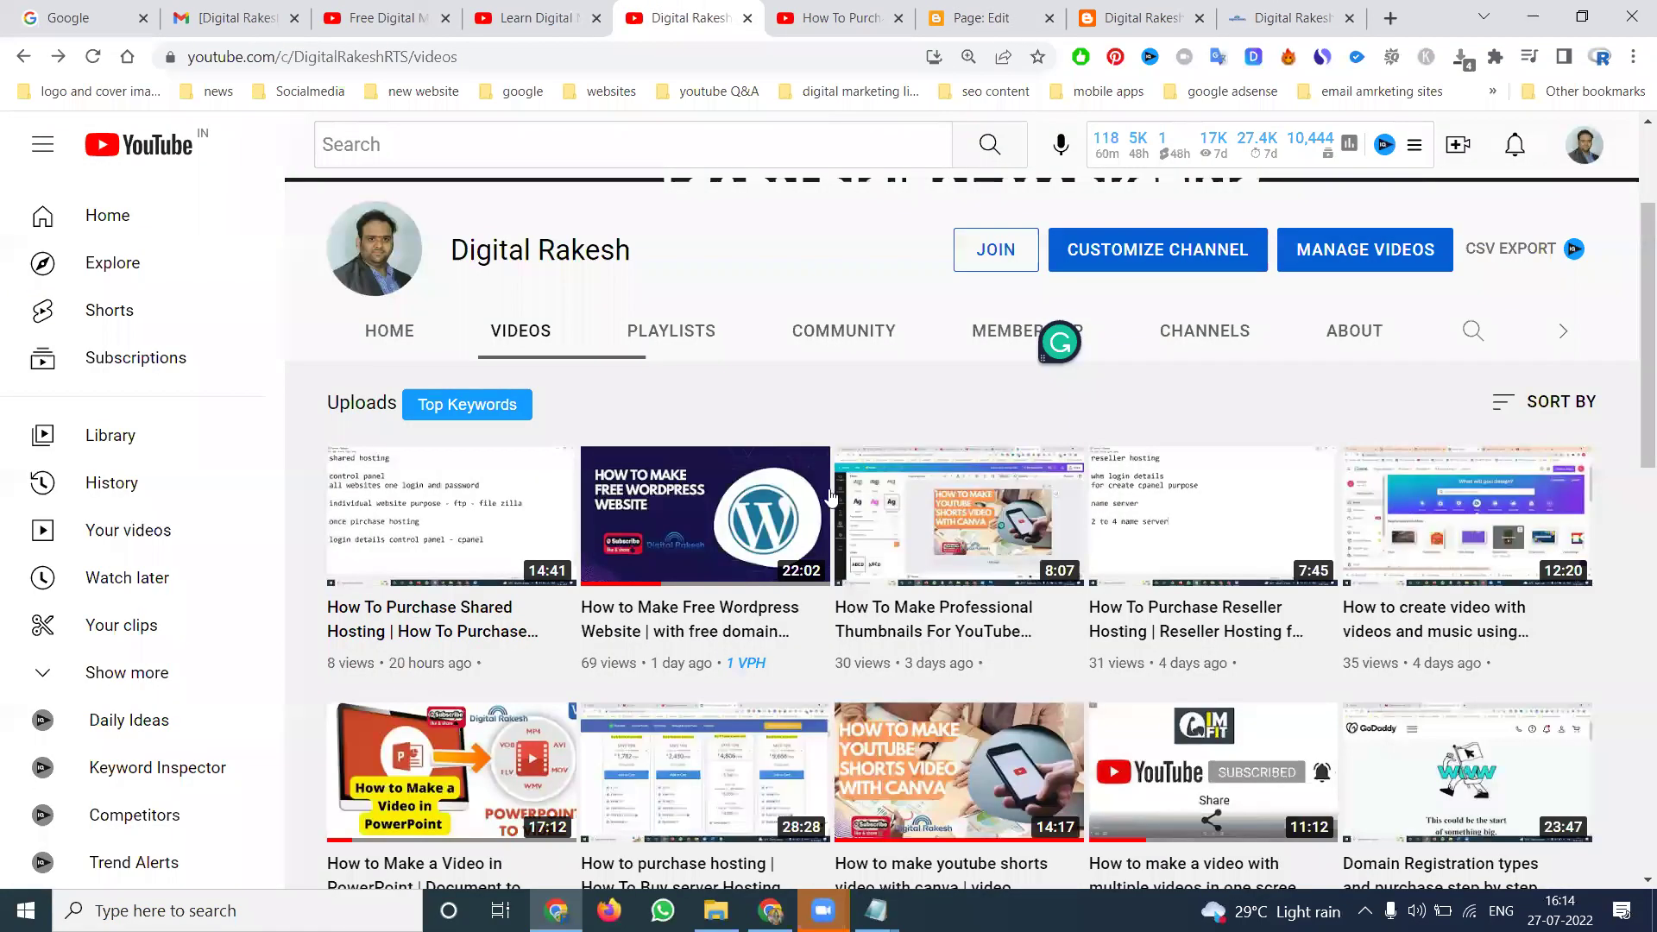
middle_click(505, 534)
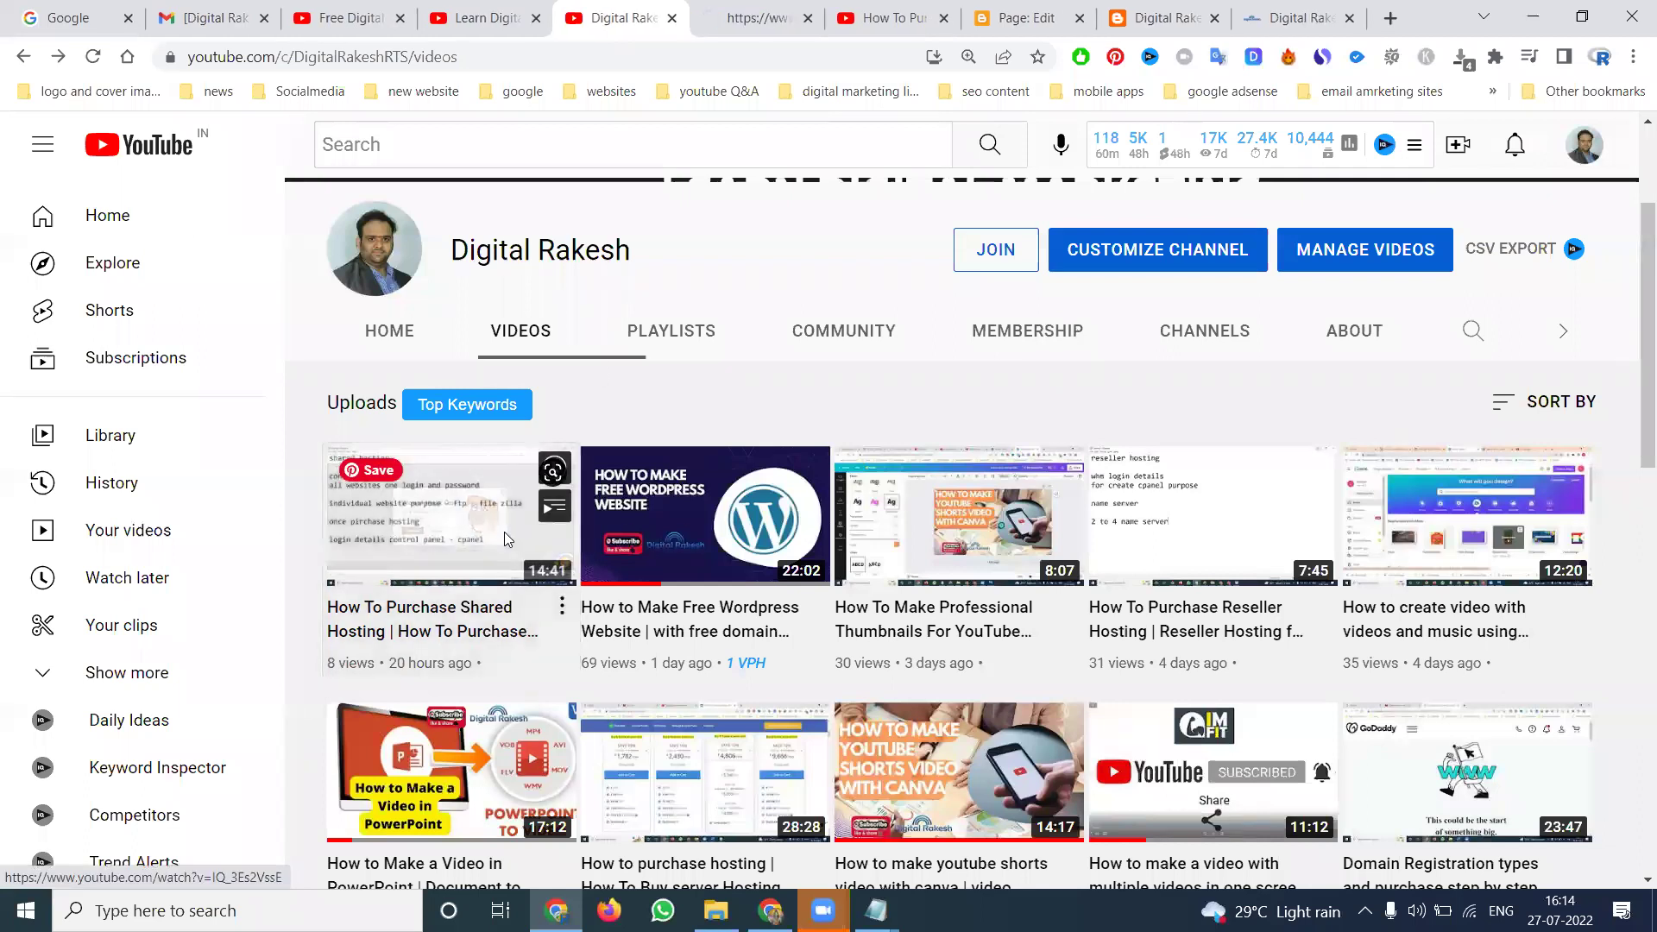
left_click(726, 20)
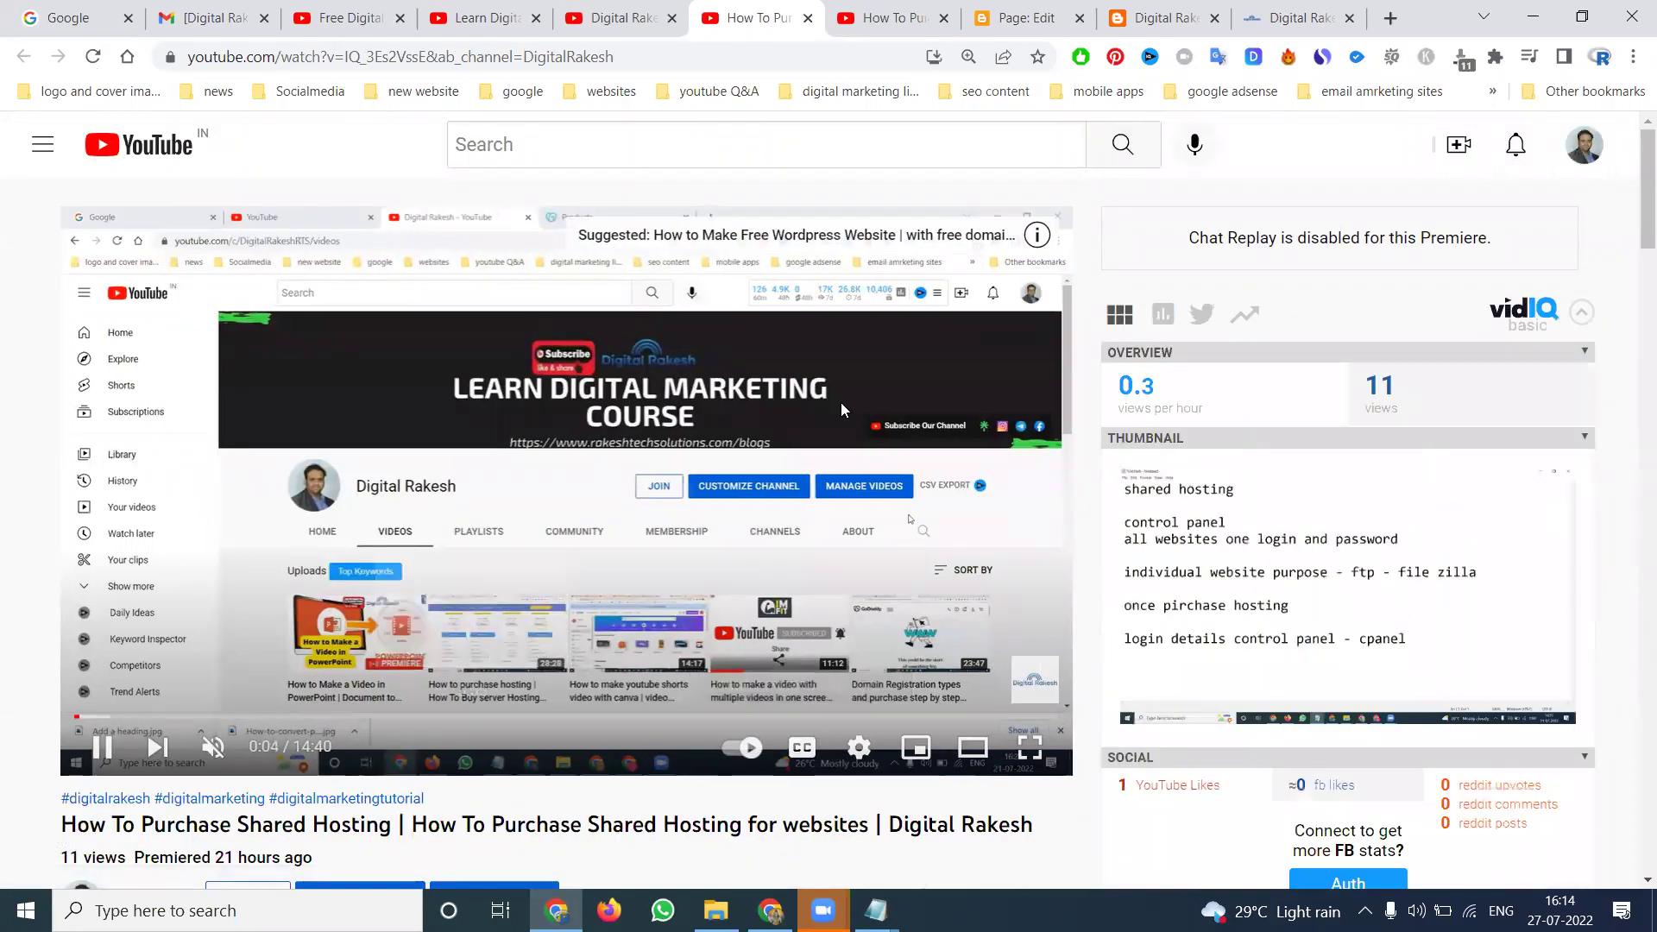
left_click(1016, 13)
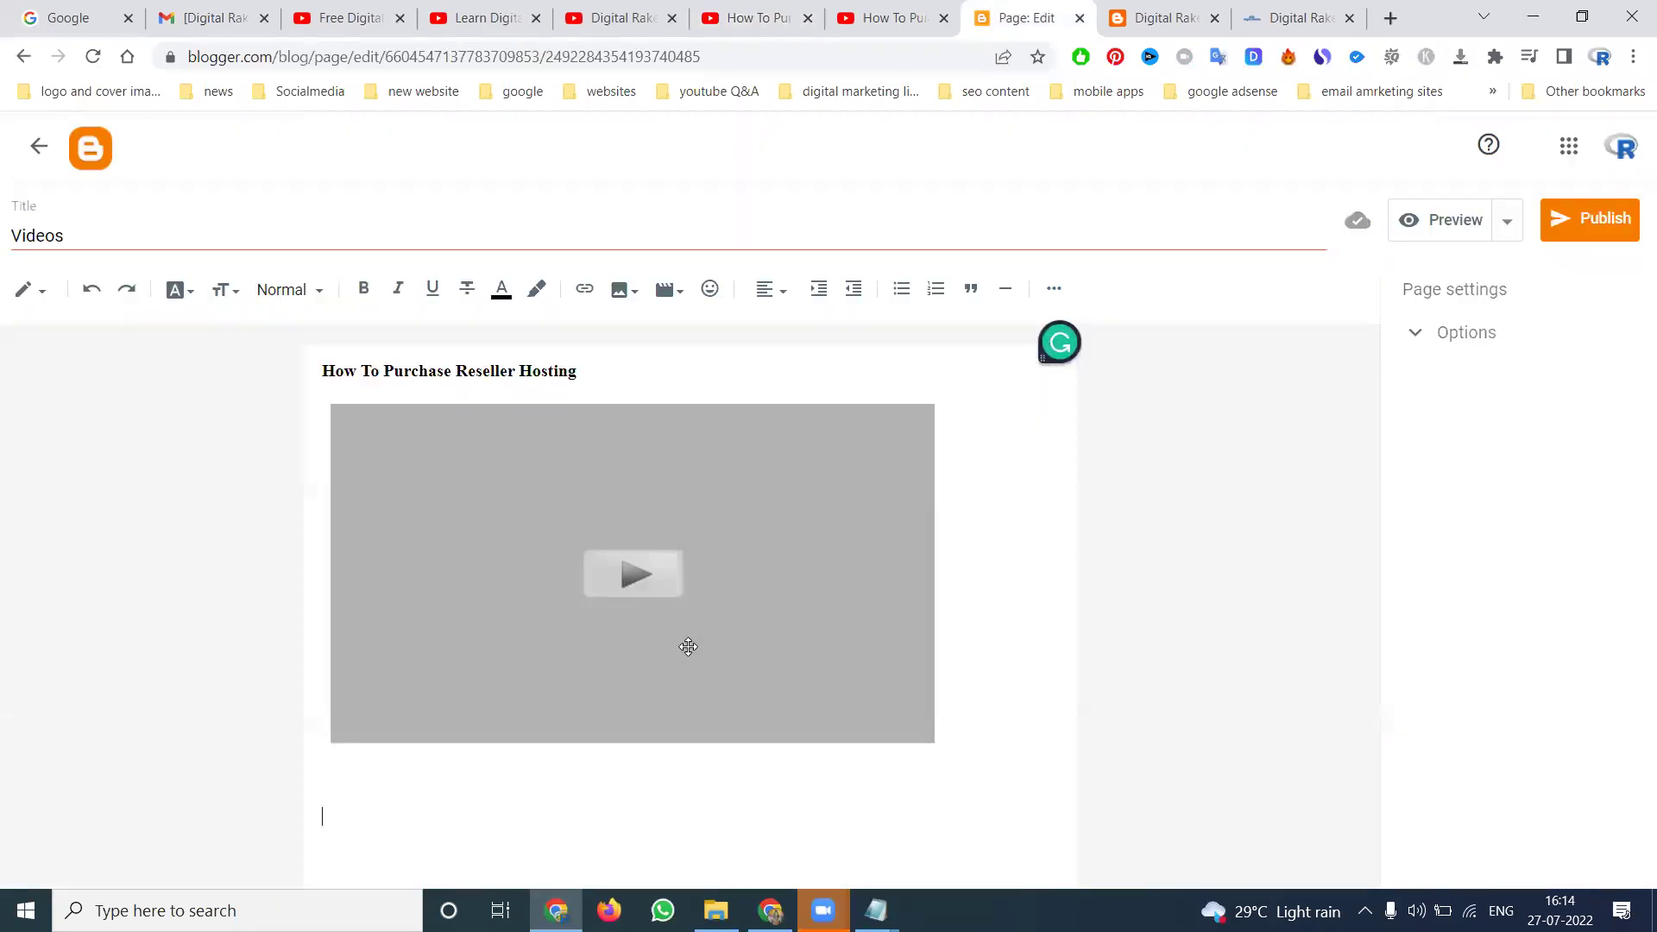
Step: Copy the title How To Purchase Shared Hosting from its YouTube page and paste it below the embedded video on the Videos page
left_click(765, 18)
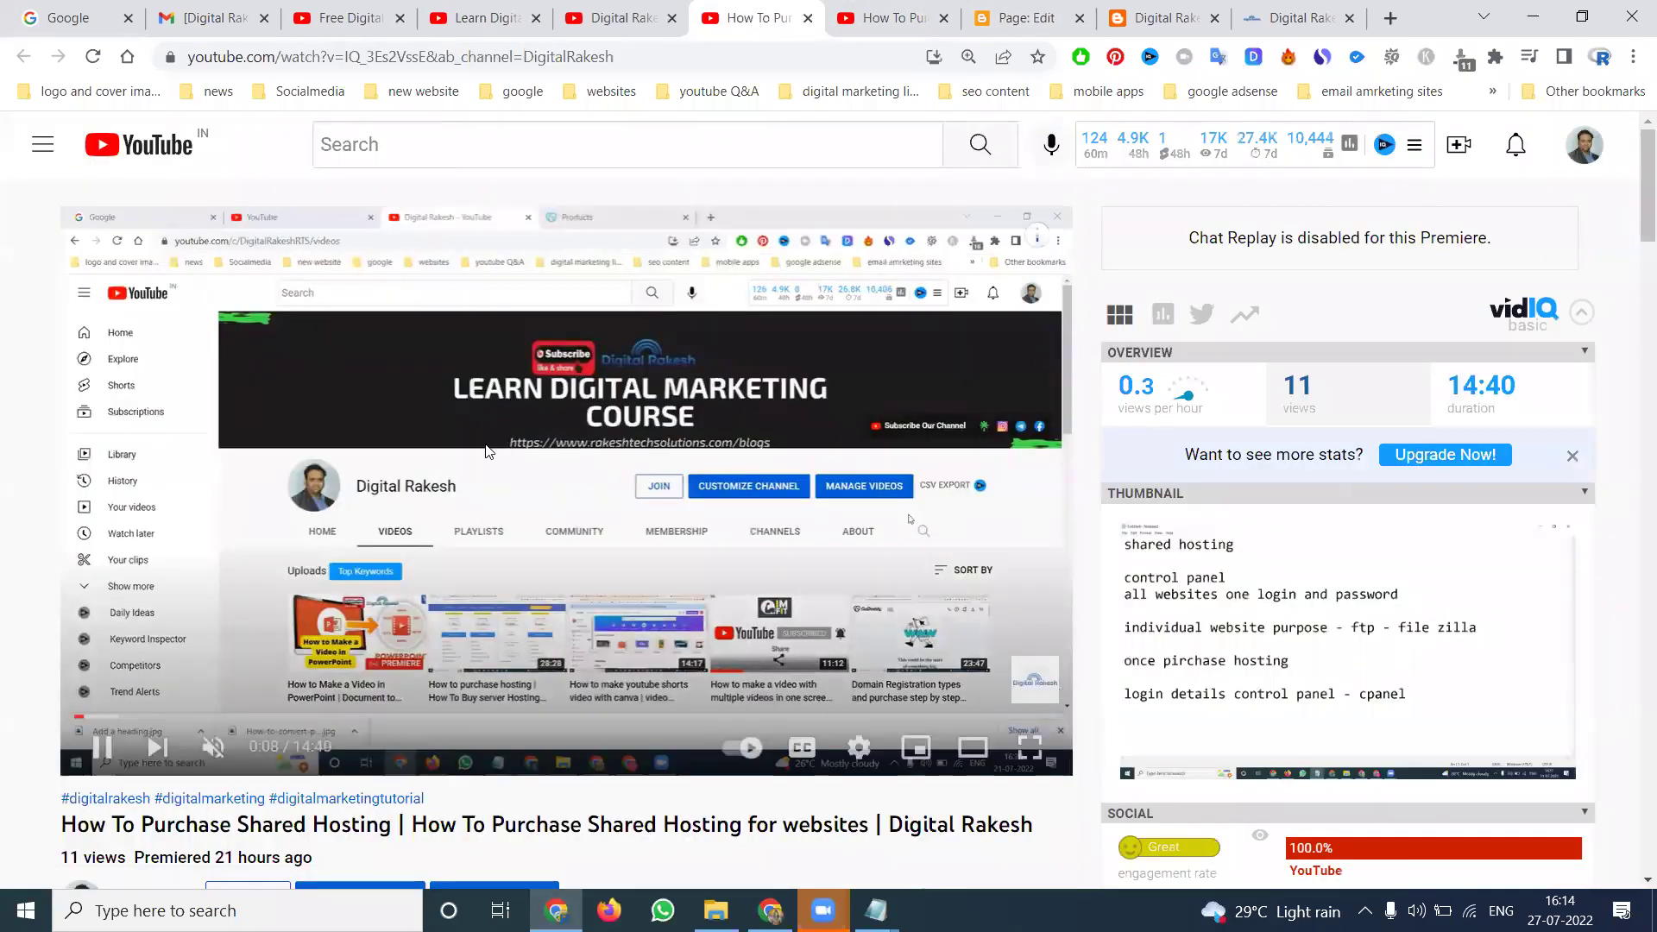
scroll(321, 601, "down", 2)
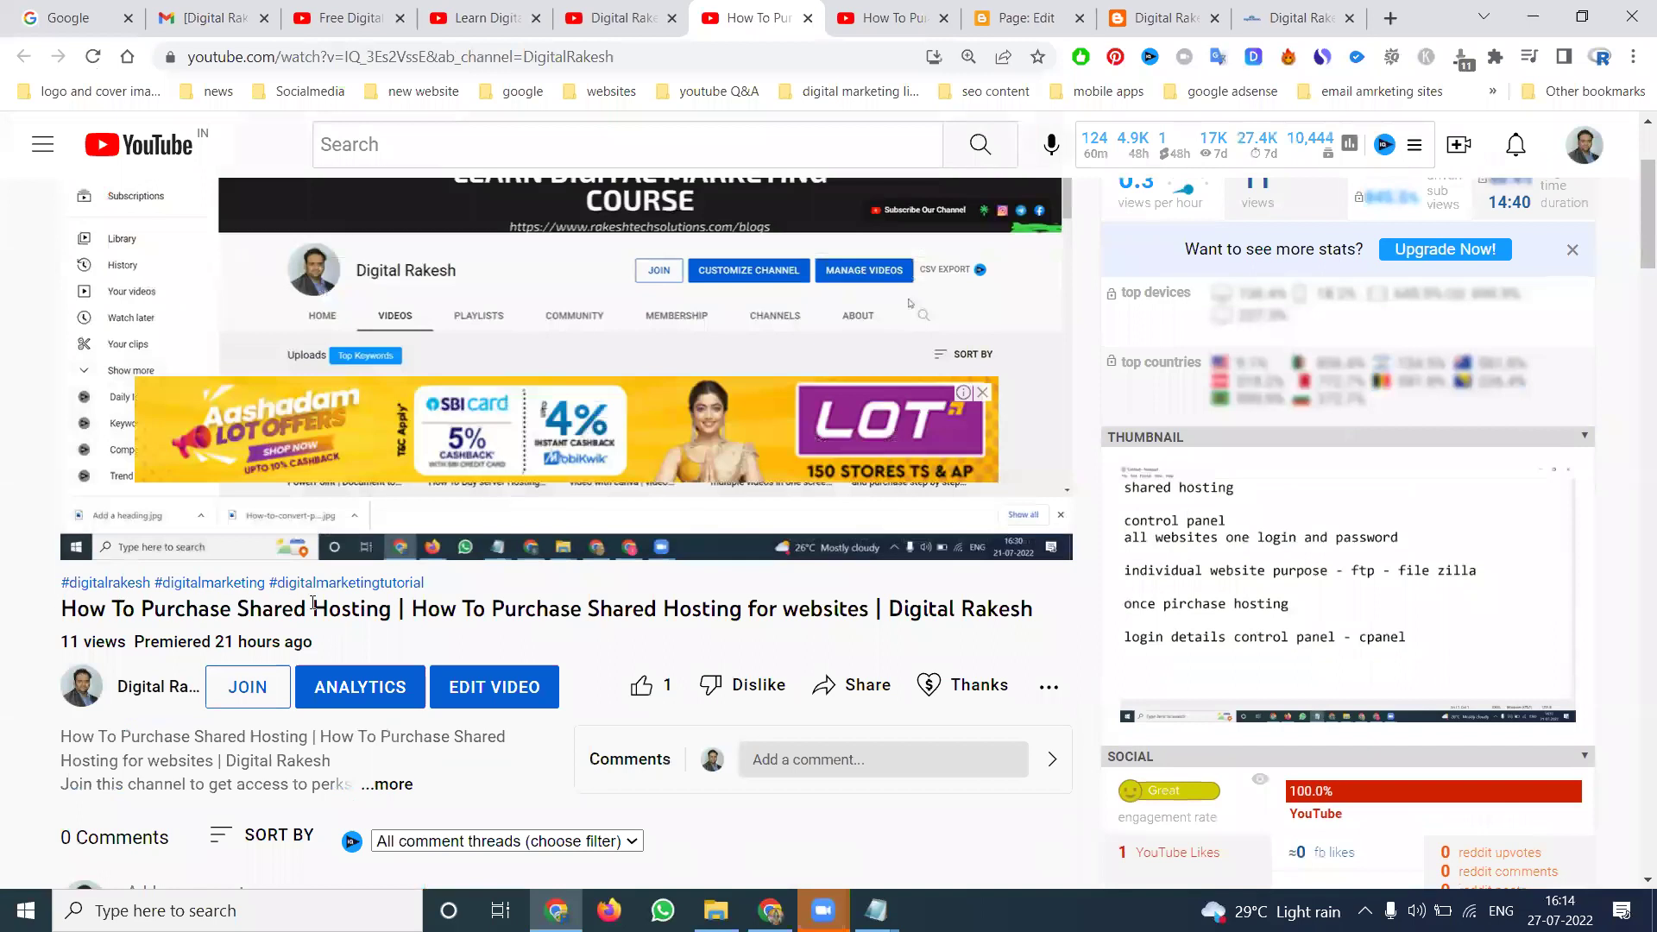
left_click_drag(59, 608, 392, 602)
key("ctrl+c")
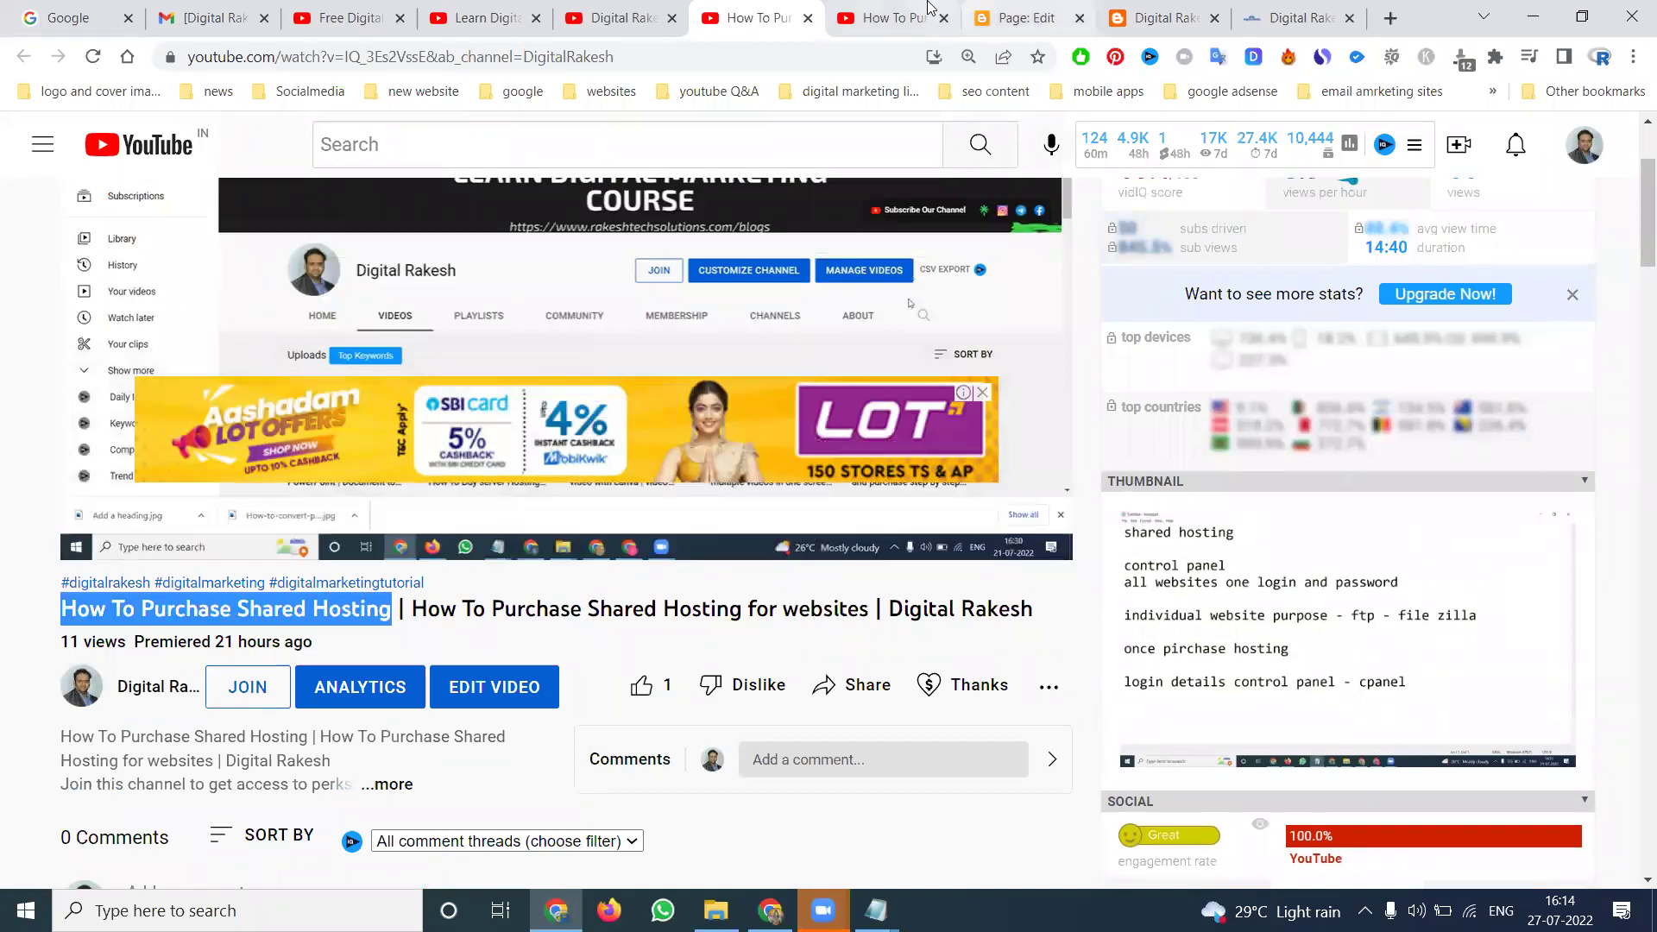
left_click(997, 17)
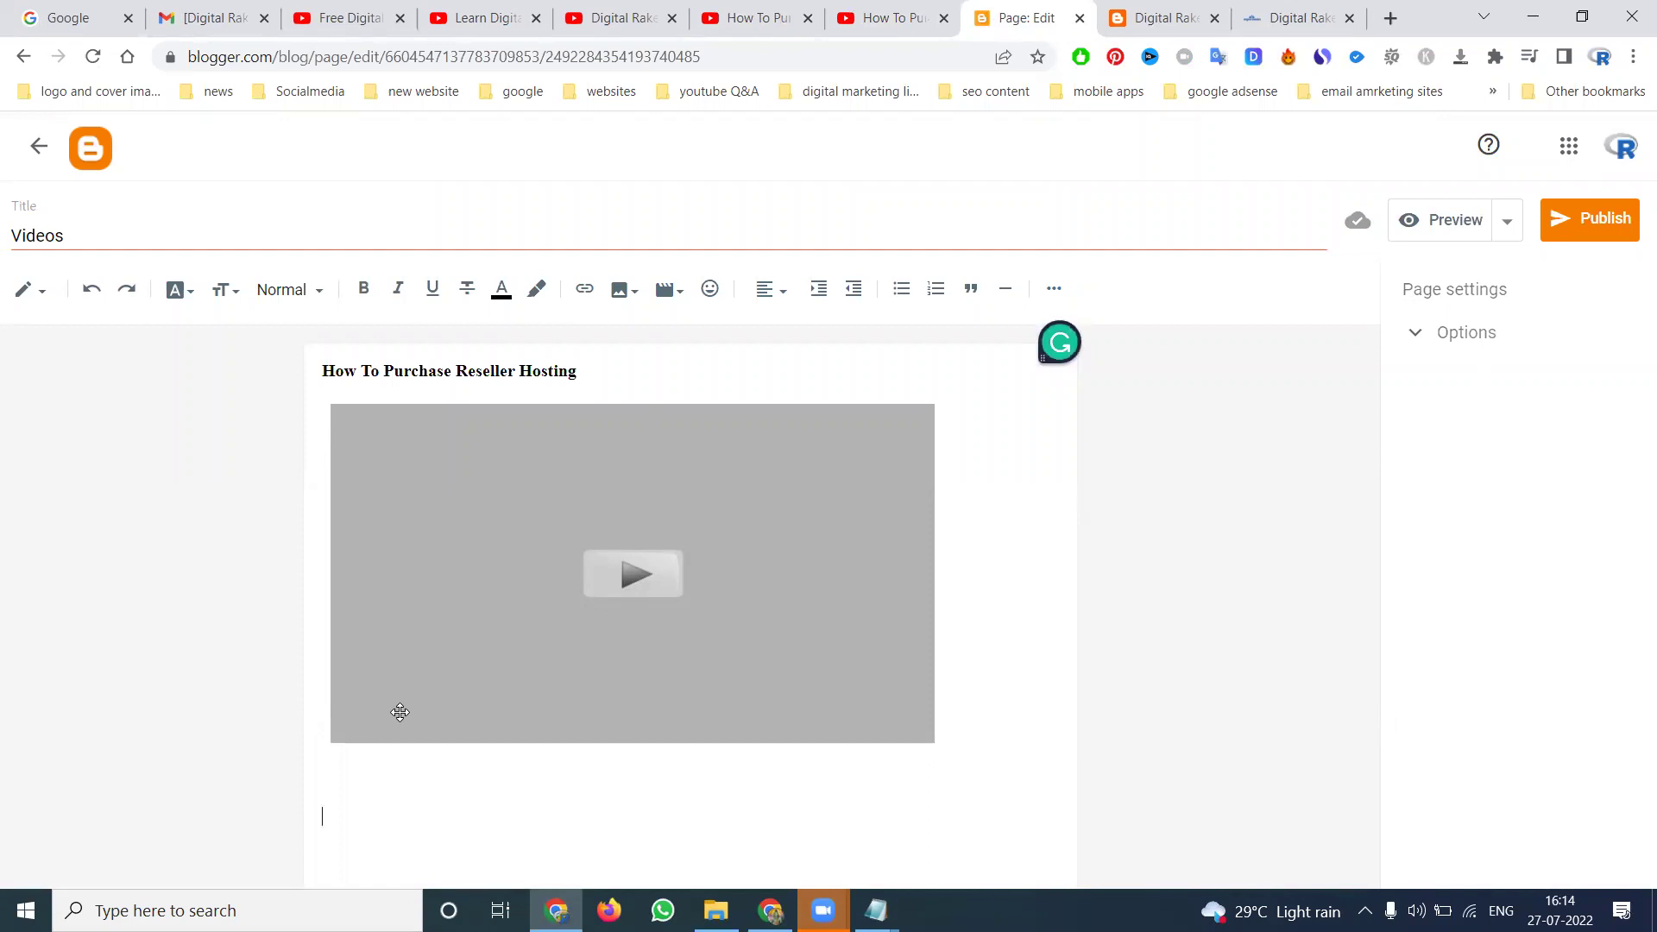
key("ctrl+v")
key("Return")
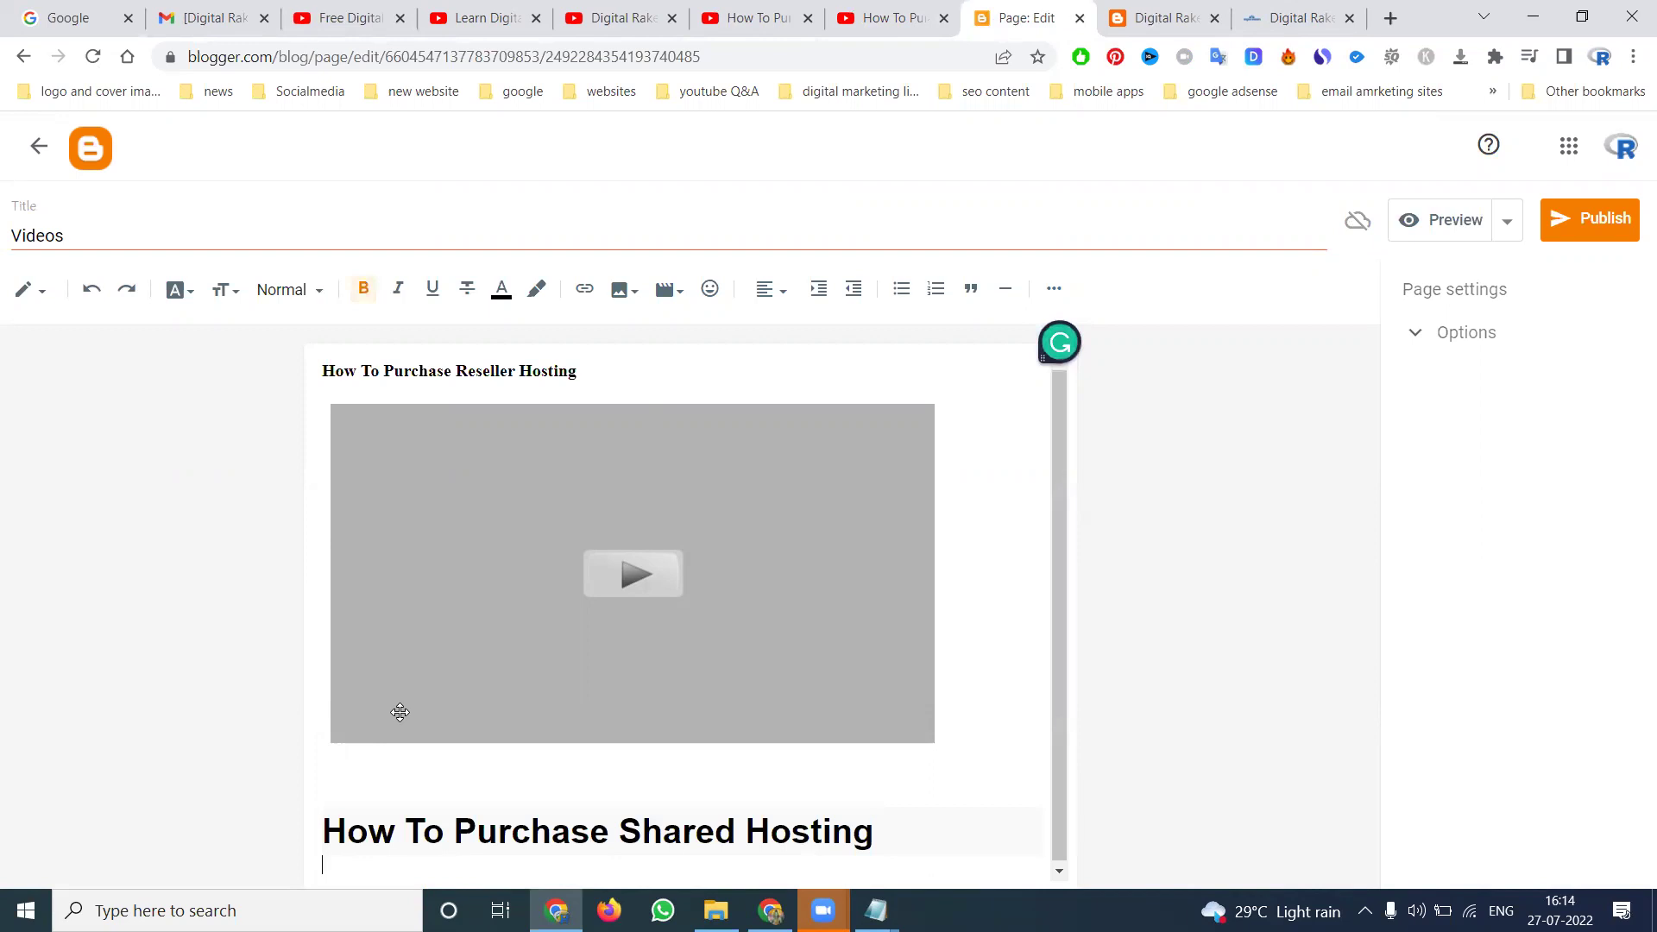
Step: Copy the iframe embed code of the How To Purchase Shared Hosting video from YouTube's share options
left_click(734, 12)
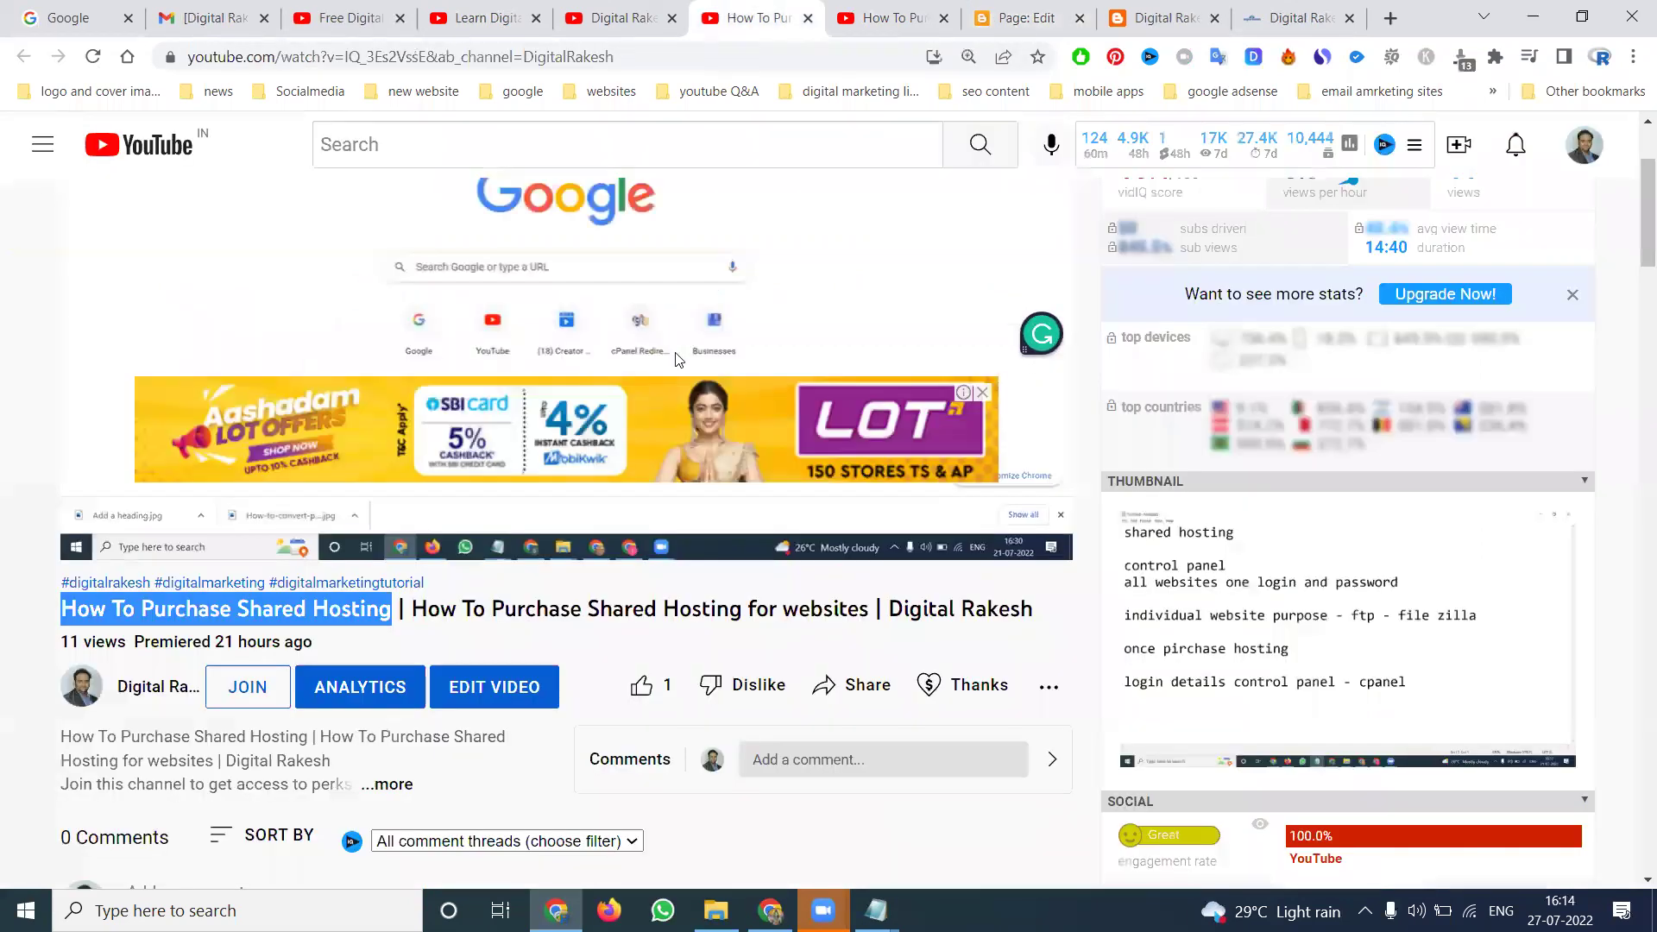
left_click(853, 685)
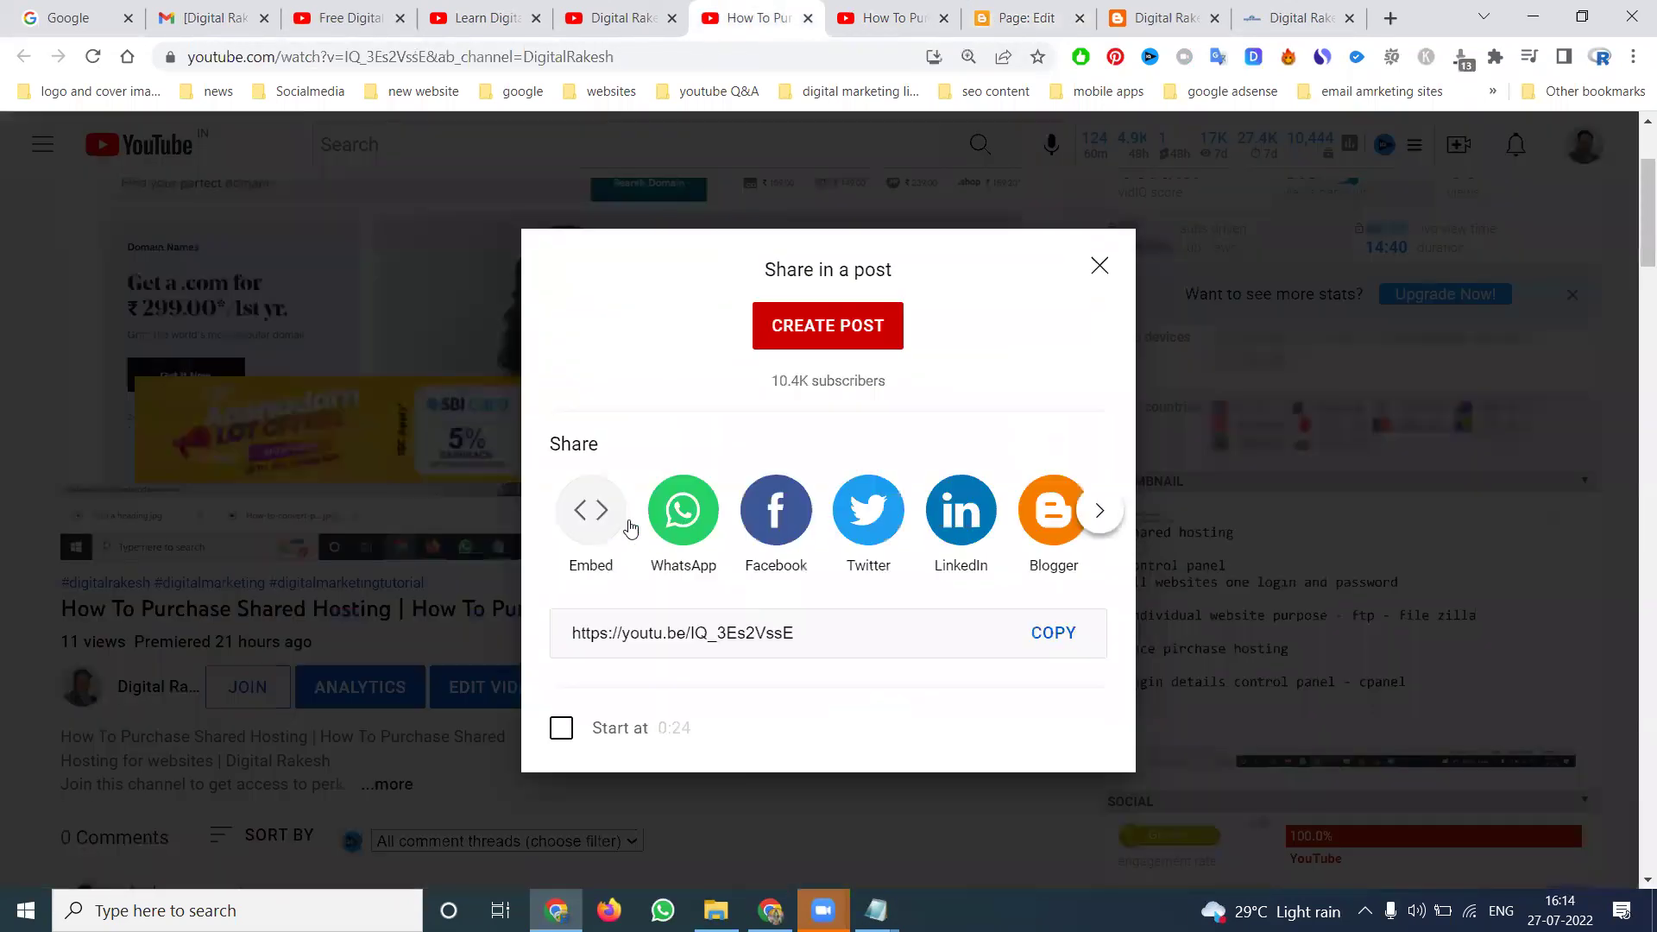
left_click(630, 529)
left_click(1157, 445)
key("ctrl+c")
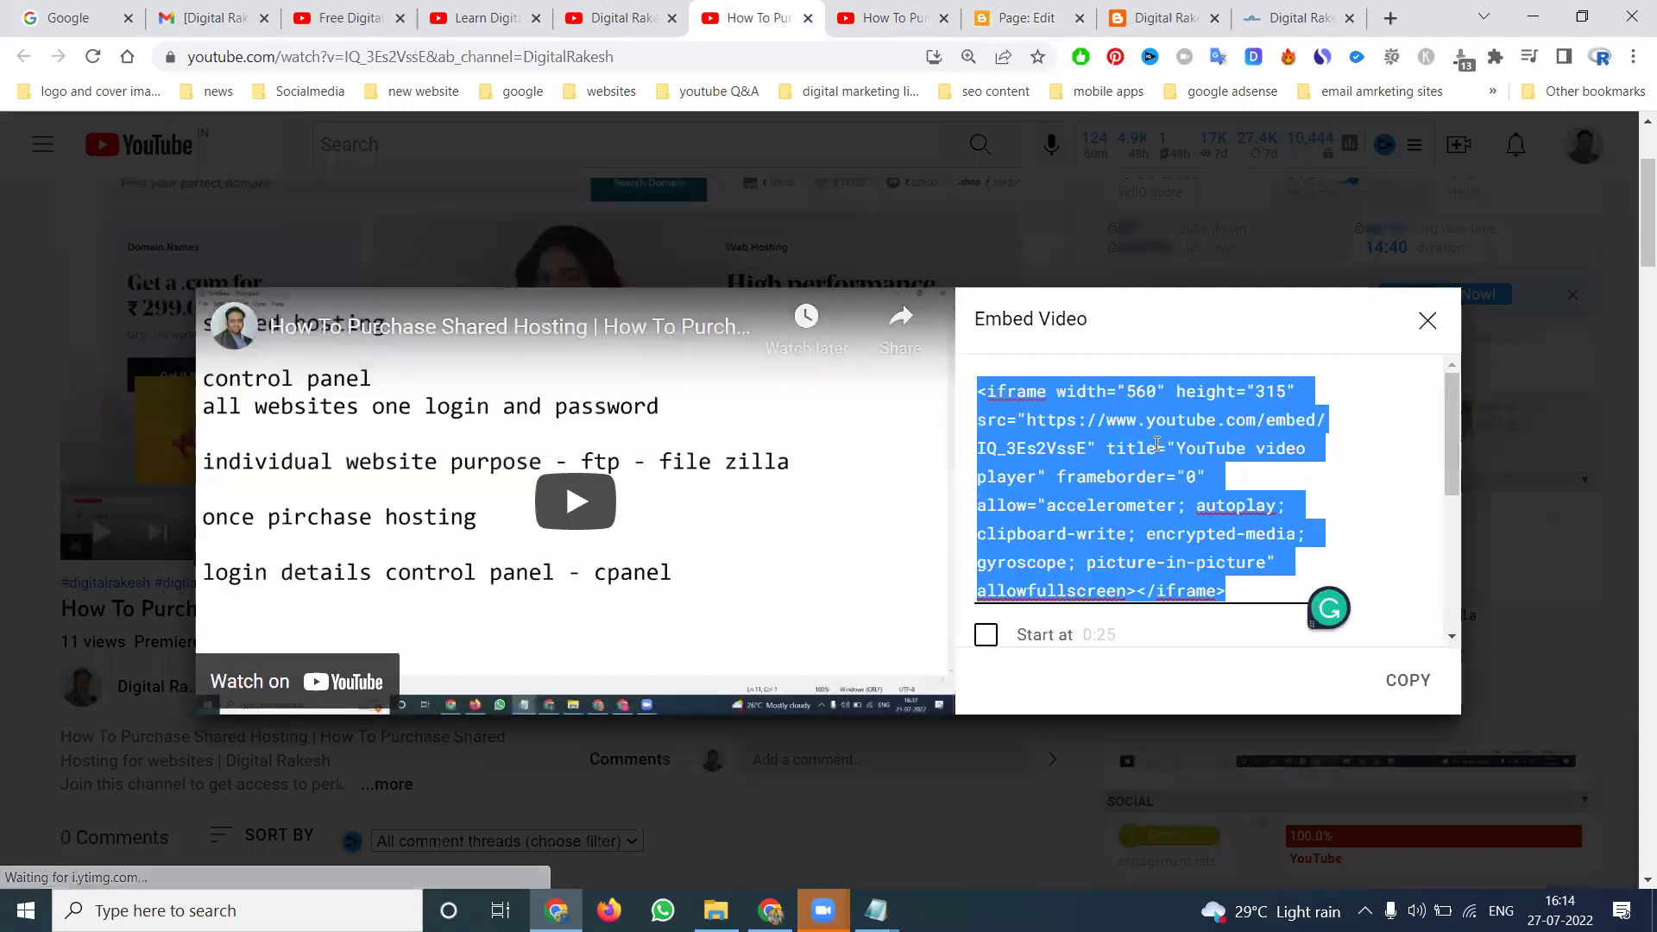
Step: Switch the Videos page to HTML view and paste the Shared Hosting iframe code on a new line at the end
left_click(1041, 22)
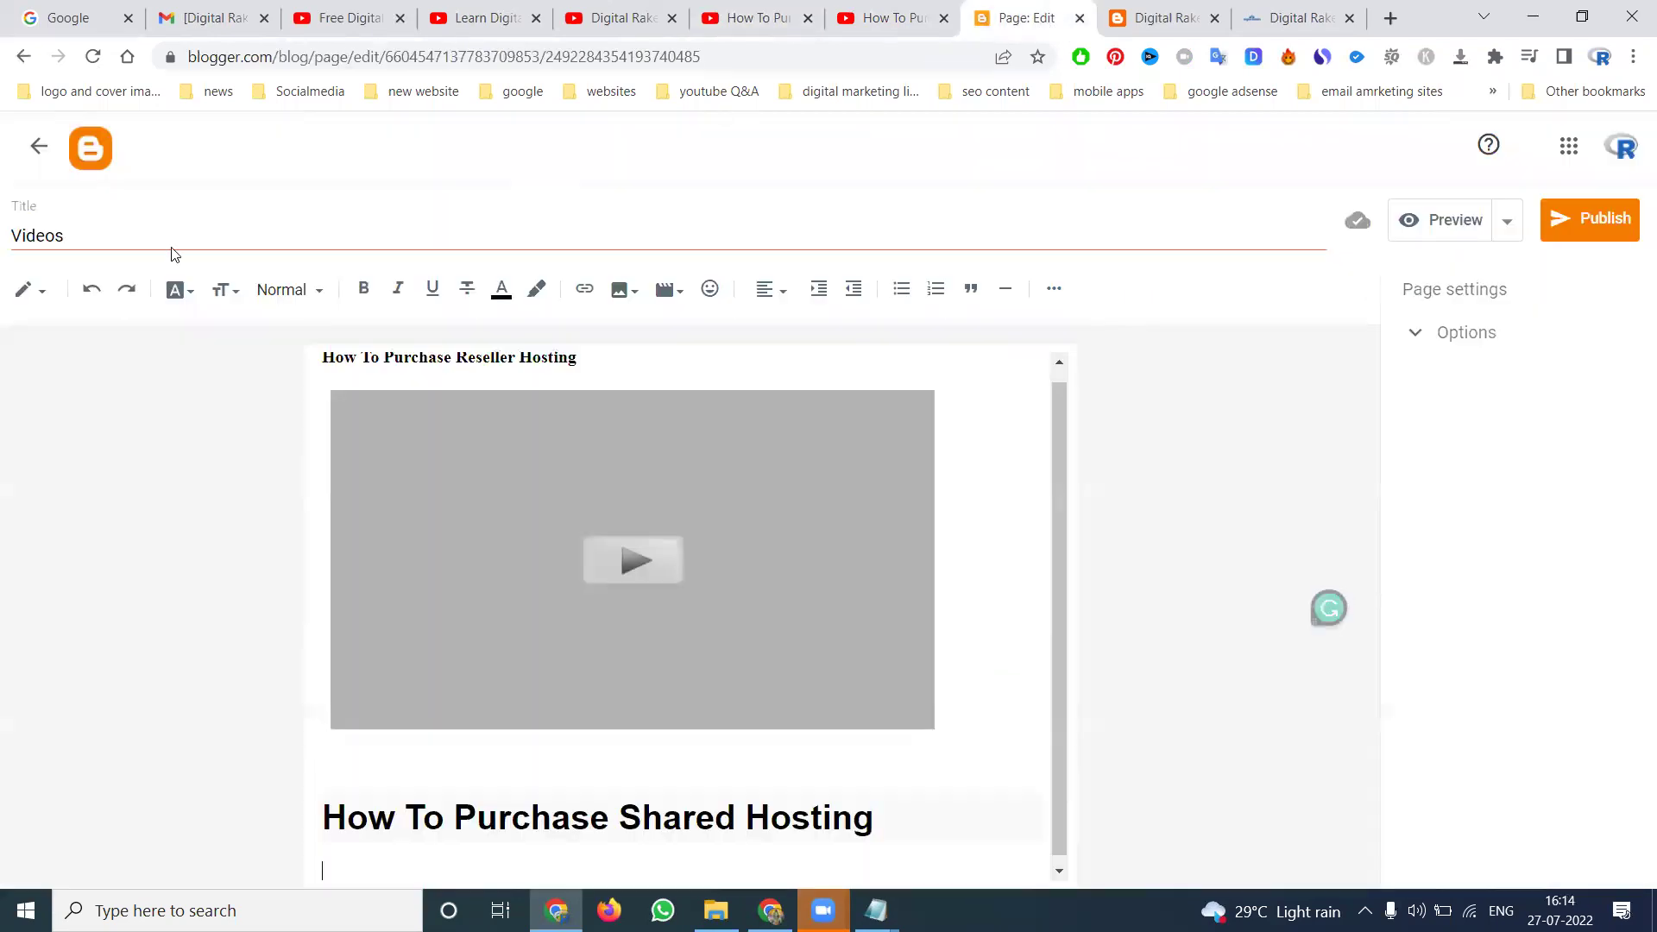
left_click(41, 292)
left_click(39, 249)
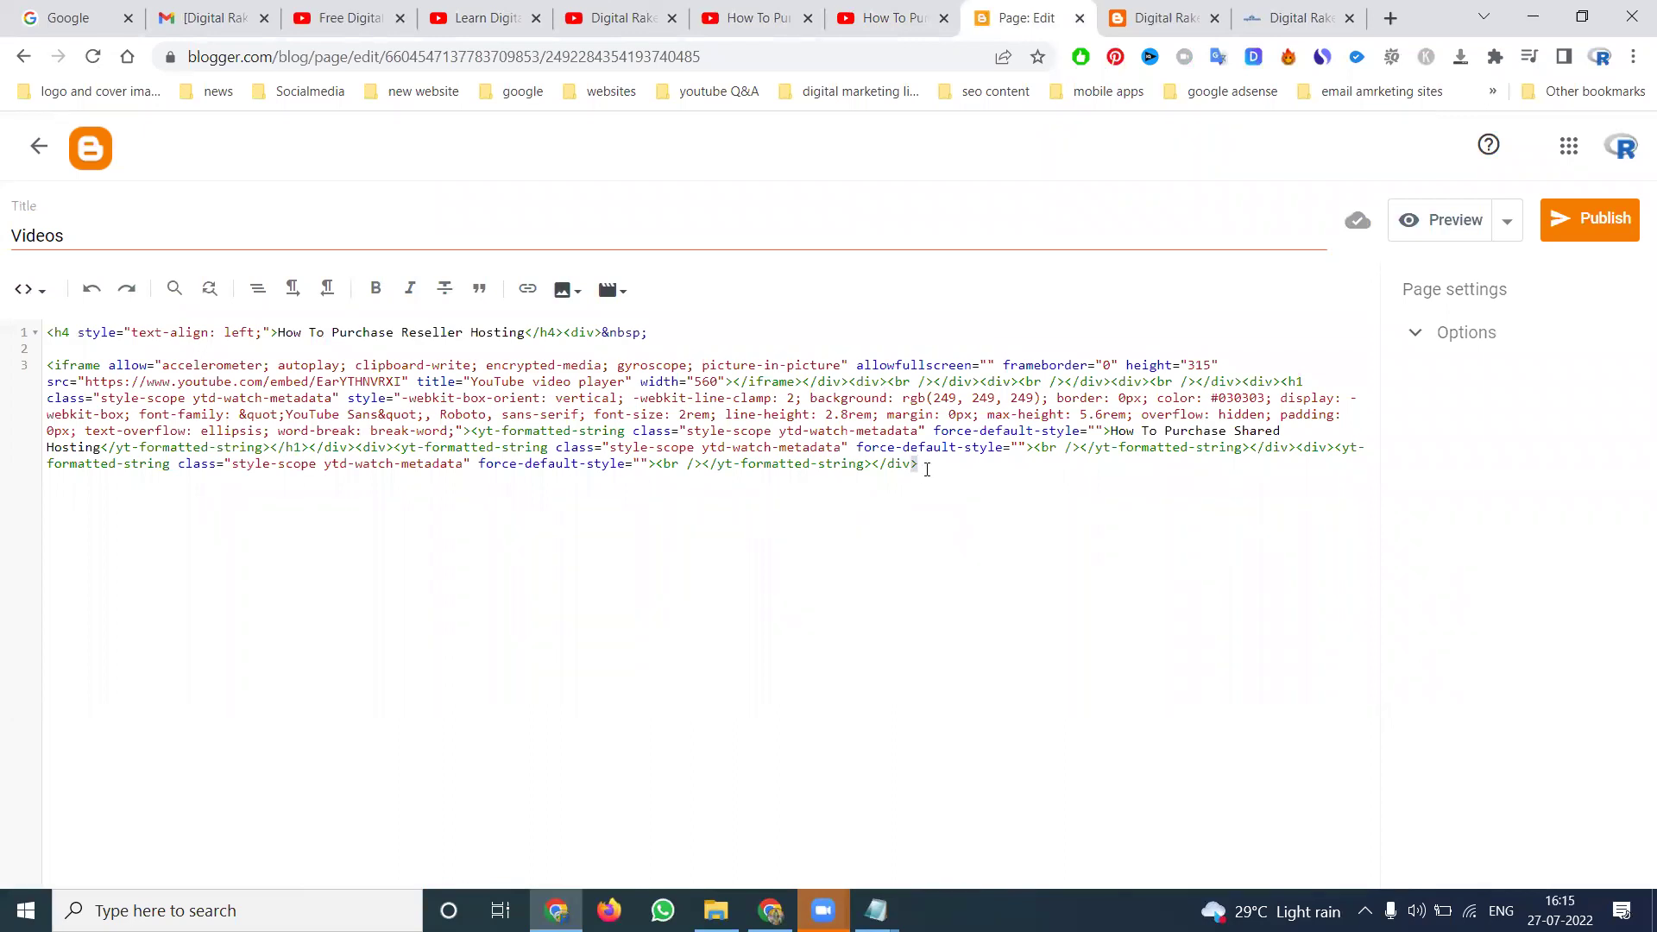
key("Return")
key("ctrl+v")
Step: Return the Videos page to Compose view and publish it to the blog
left_click(30, 290)
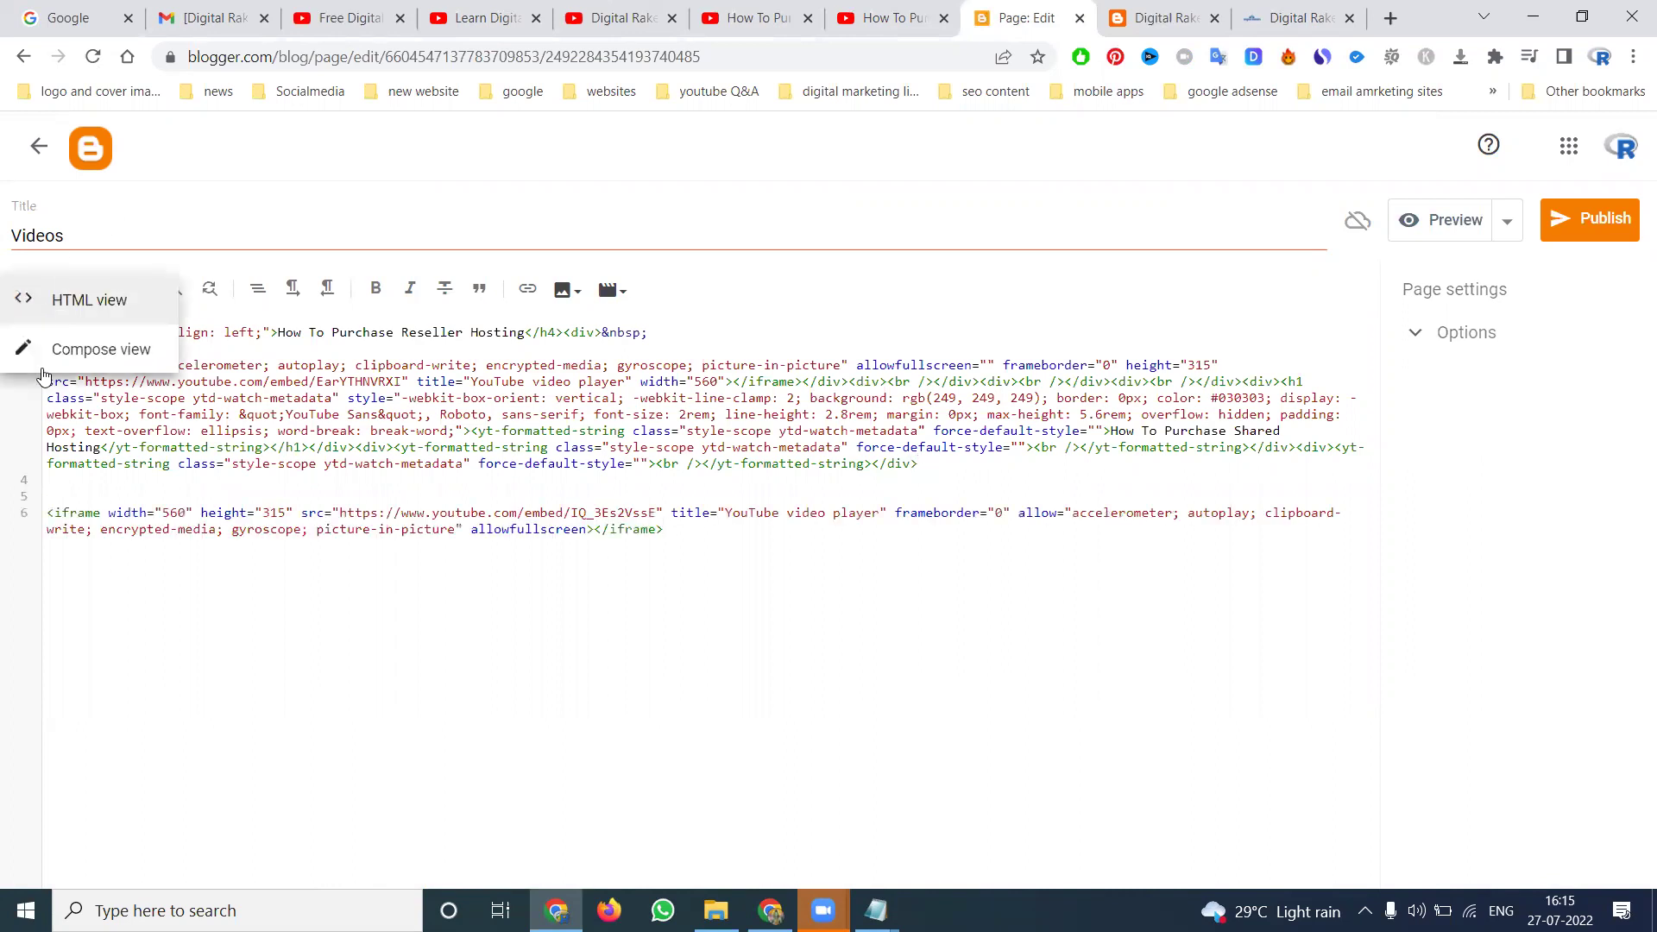
left_click(51, 346)
left_click(1599, 223)
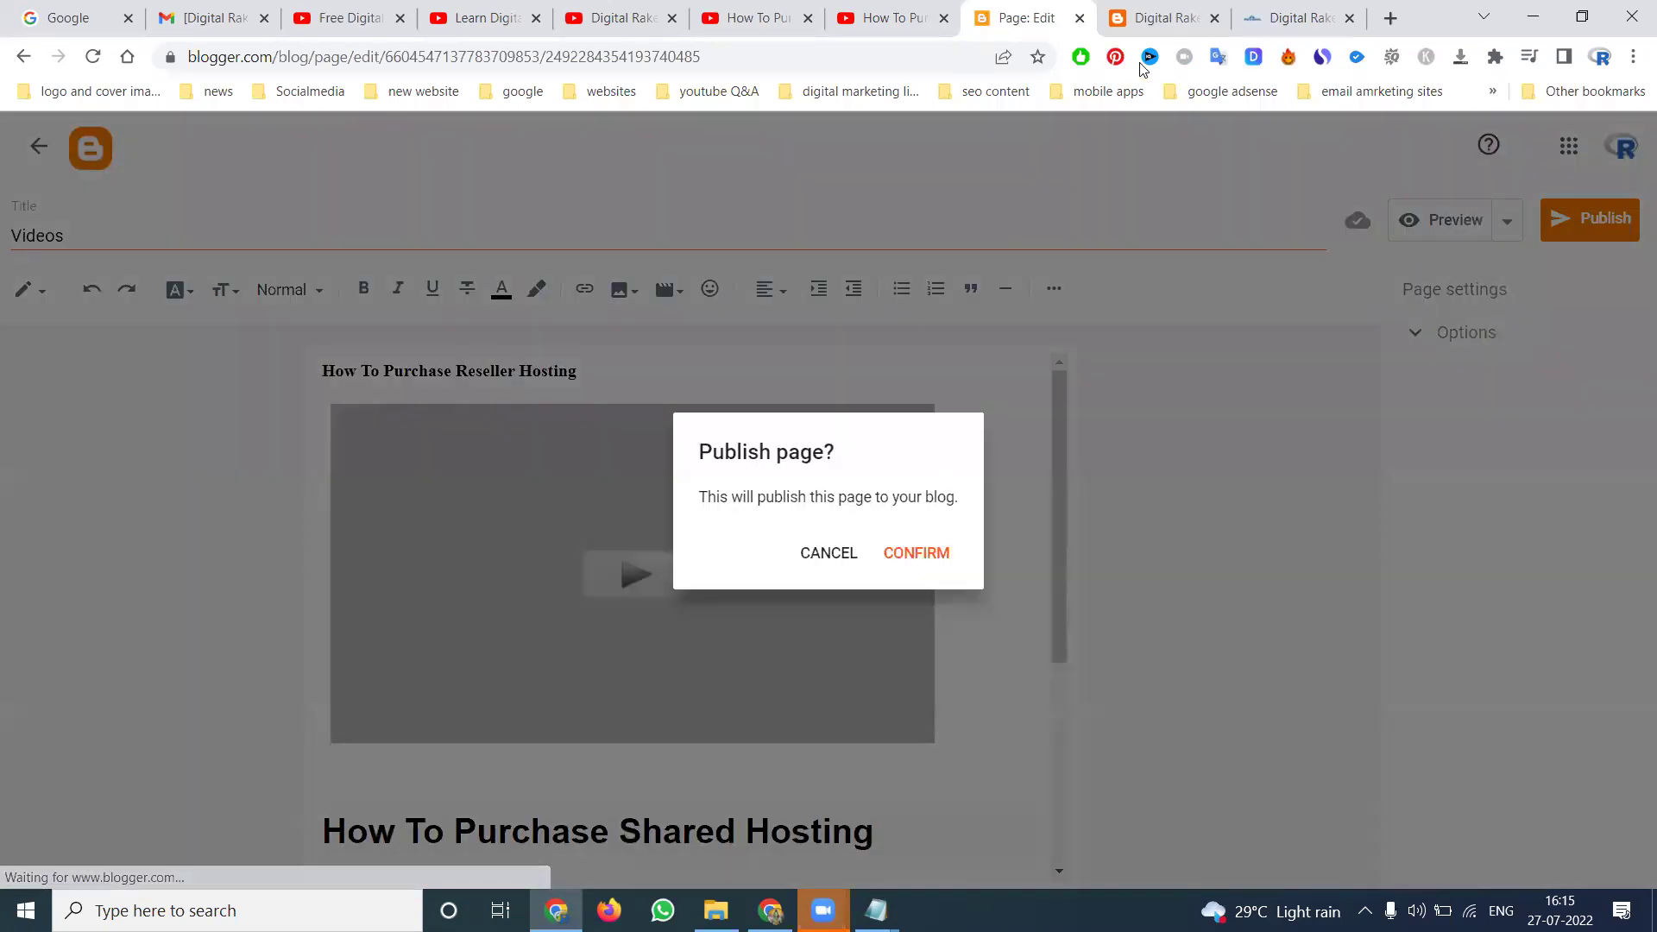
left_click(922, 557)
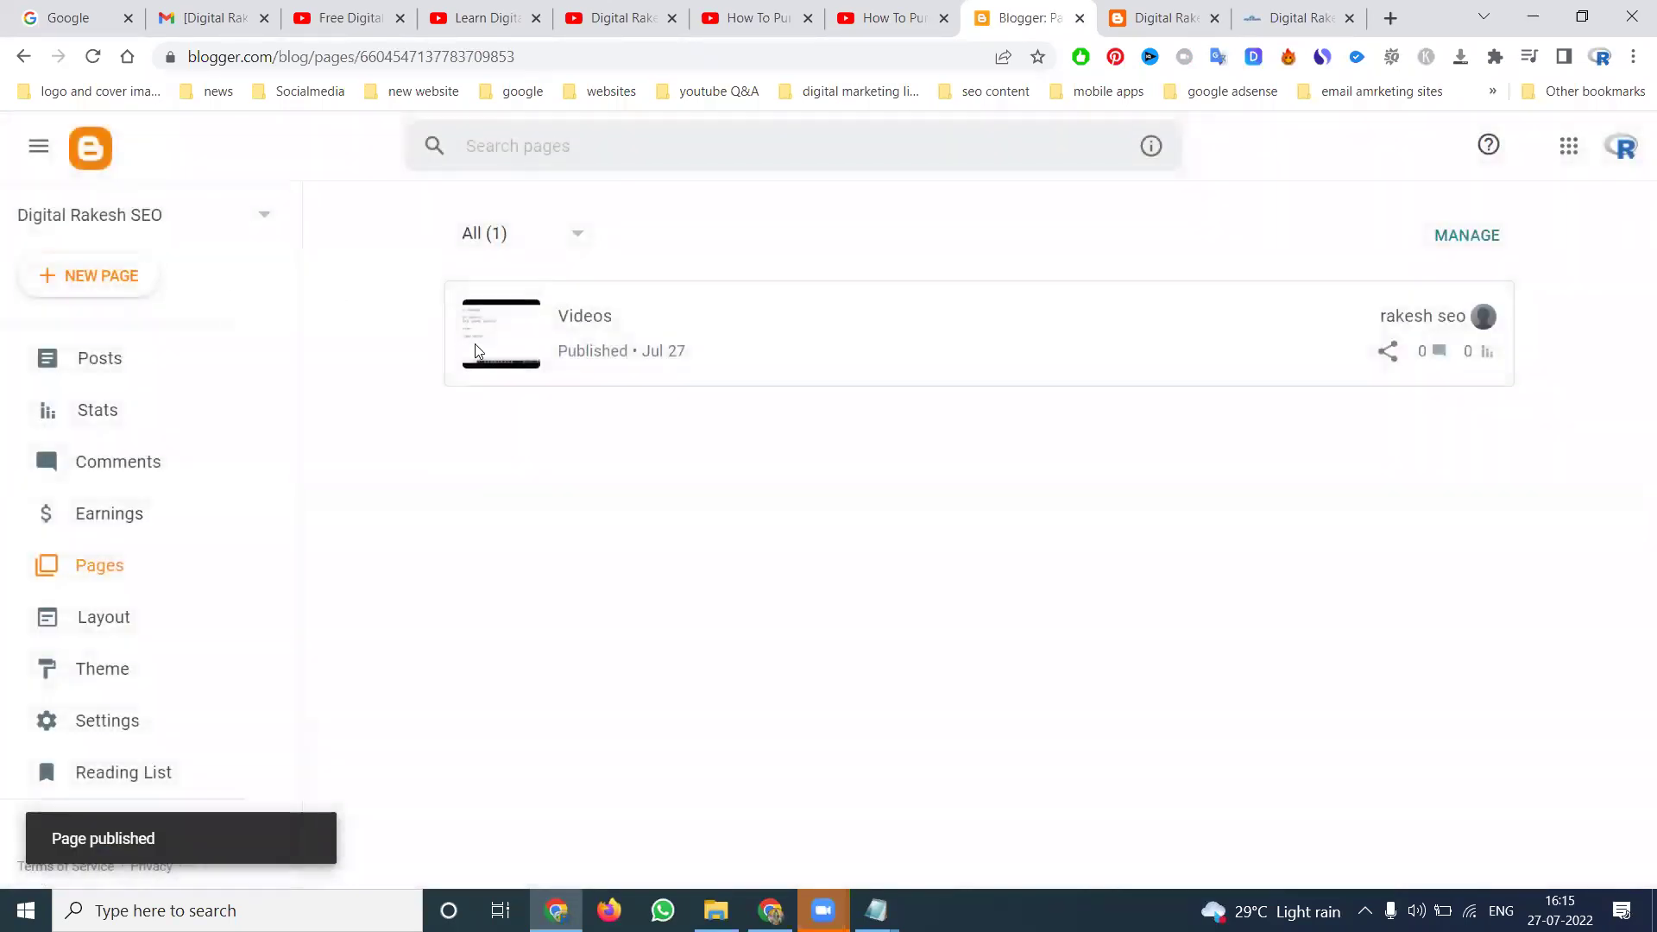
Step: Reload the live blog home page, then view the published Videos page and check its headings and embedded videos
left_click(1165, 17)
left_click(90, 57)
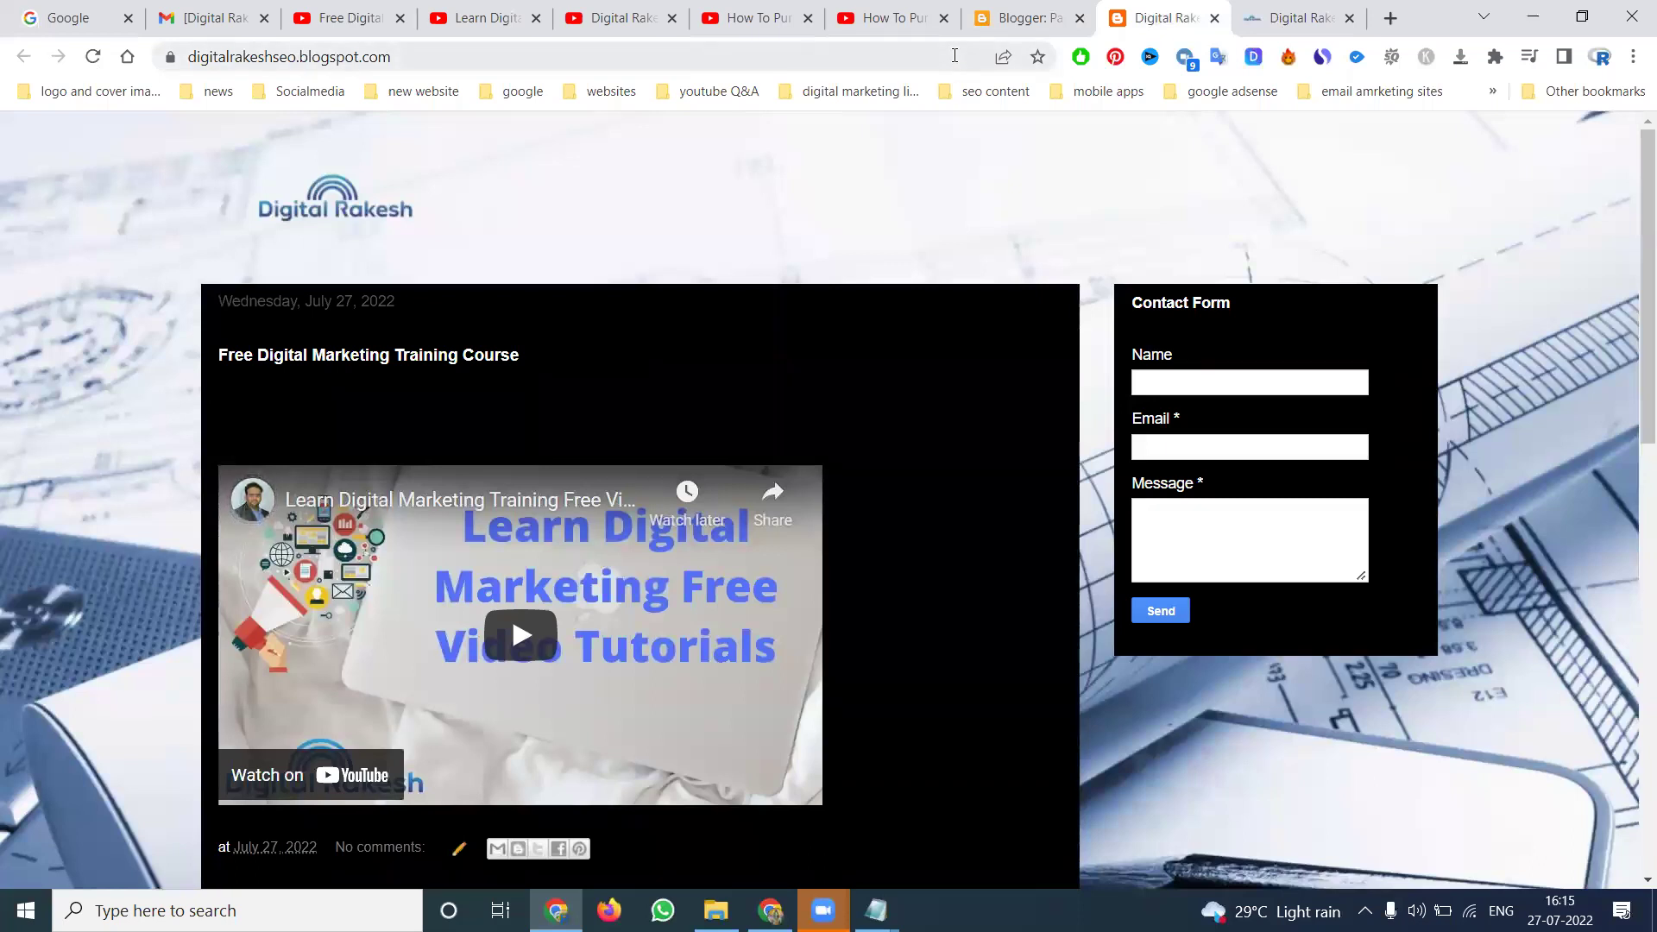
left_click(1032, 10)
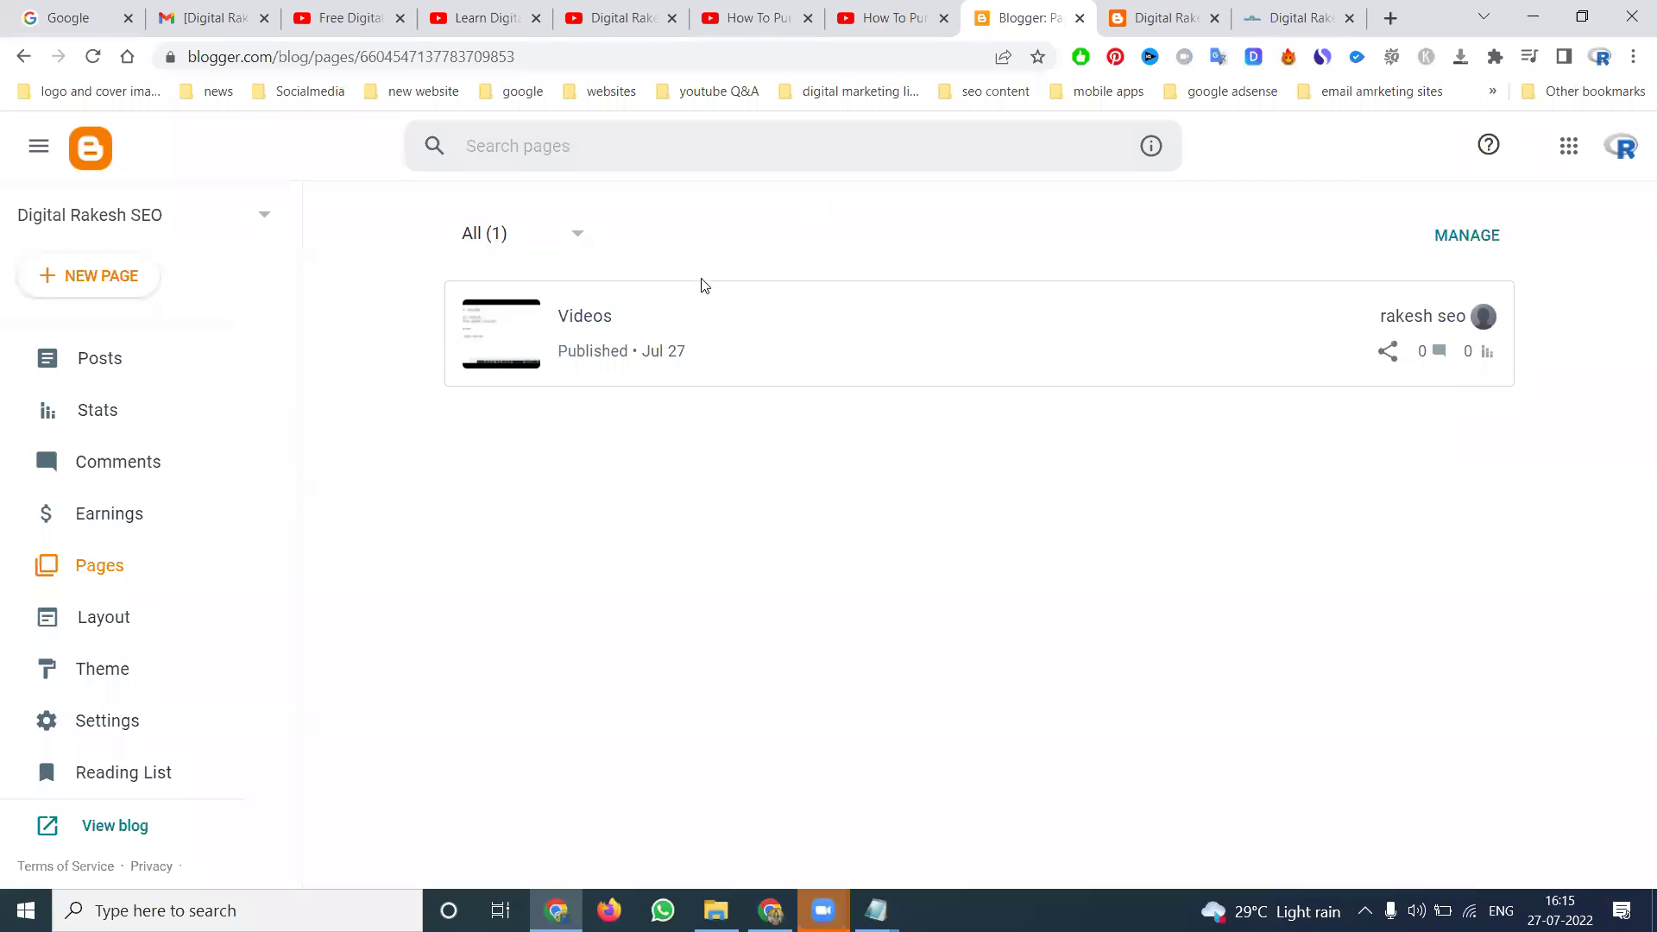
mouse_move(581, 326)
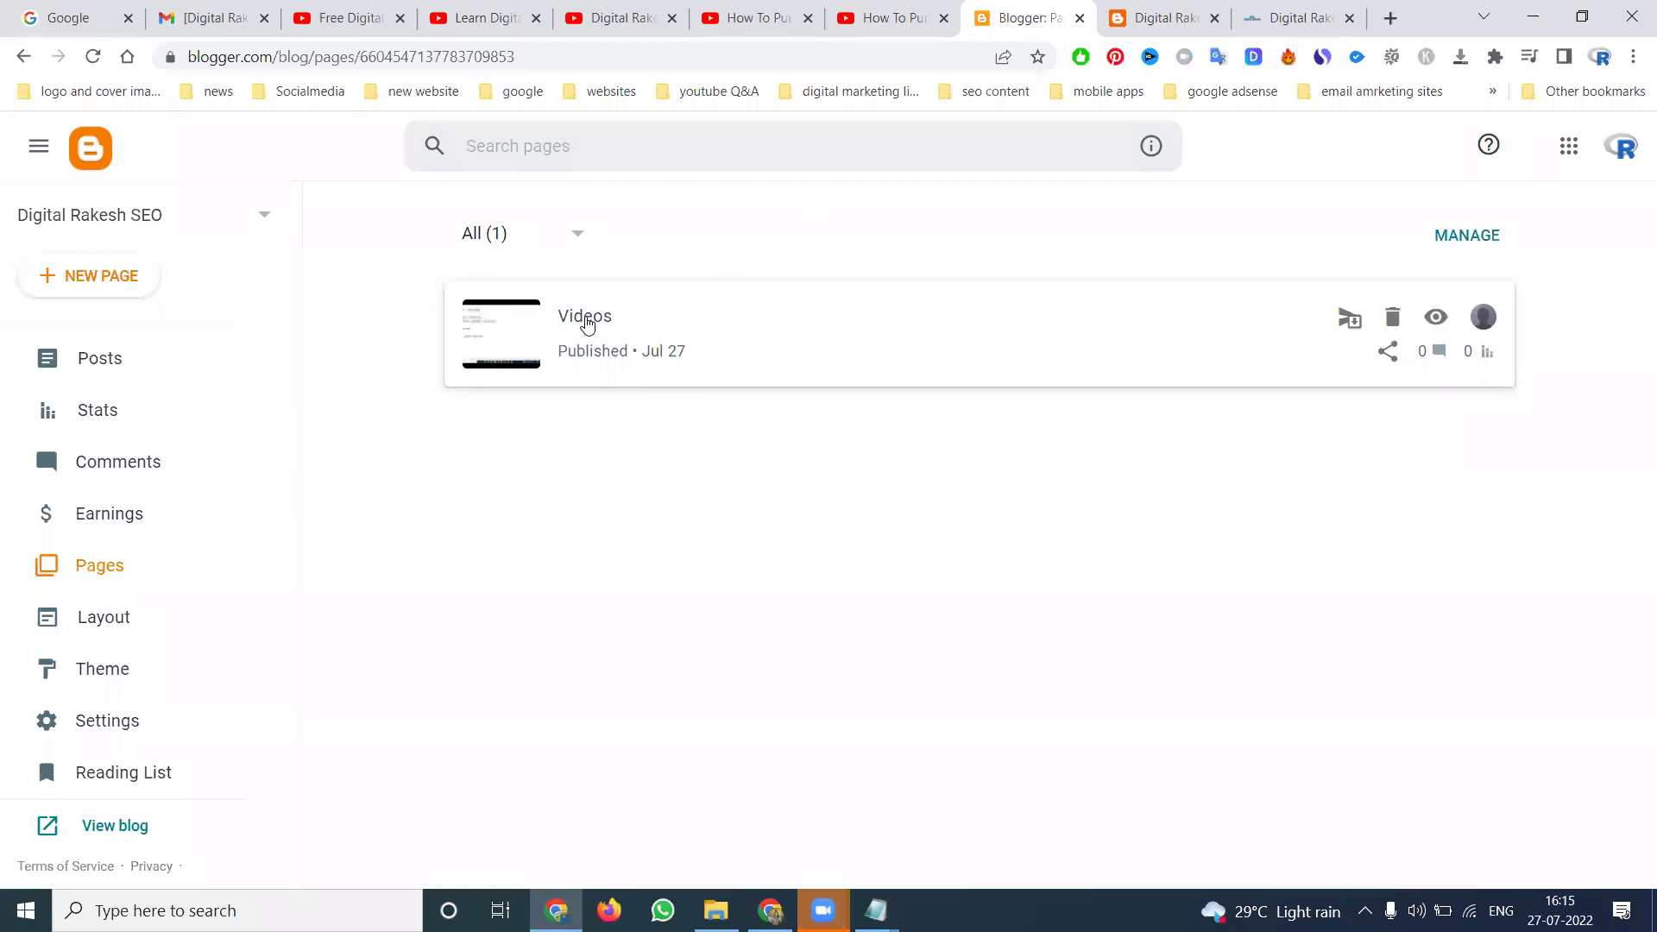
left_click(1432, 317)
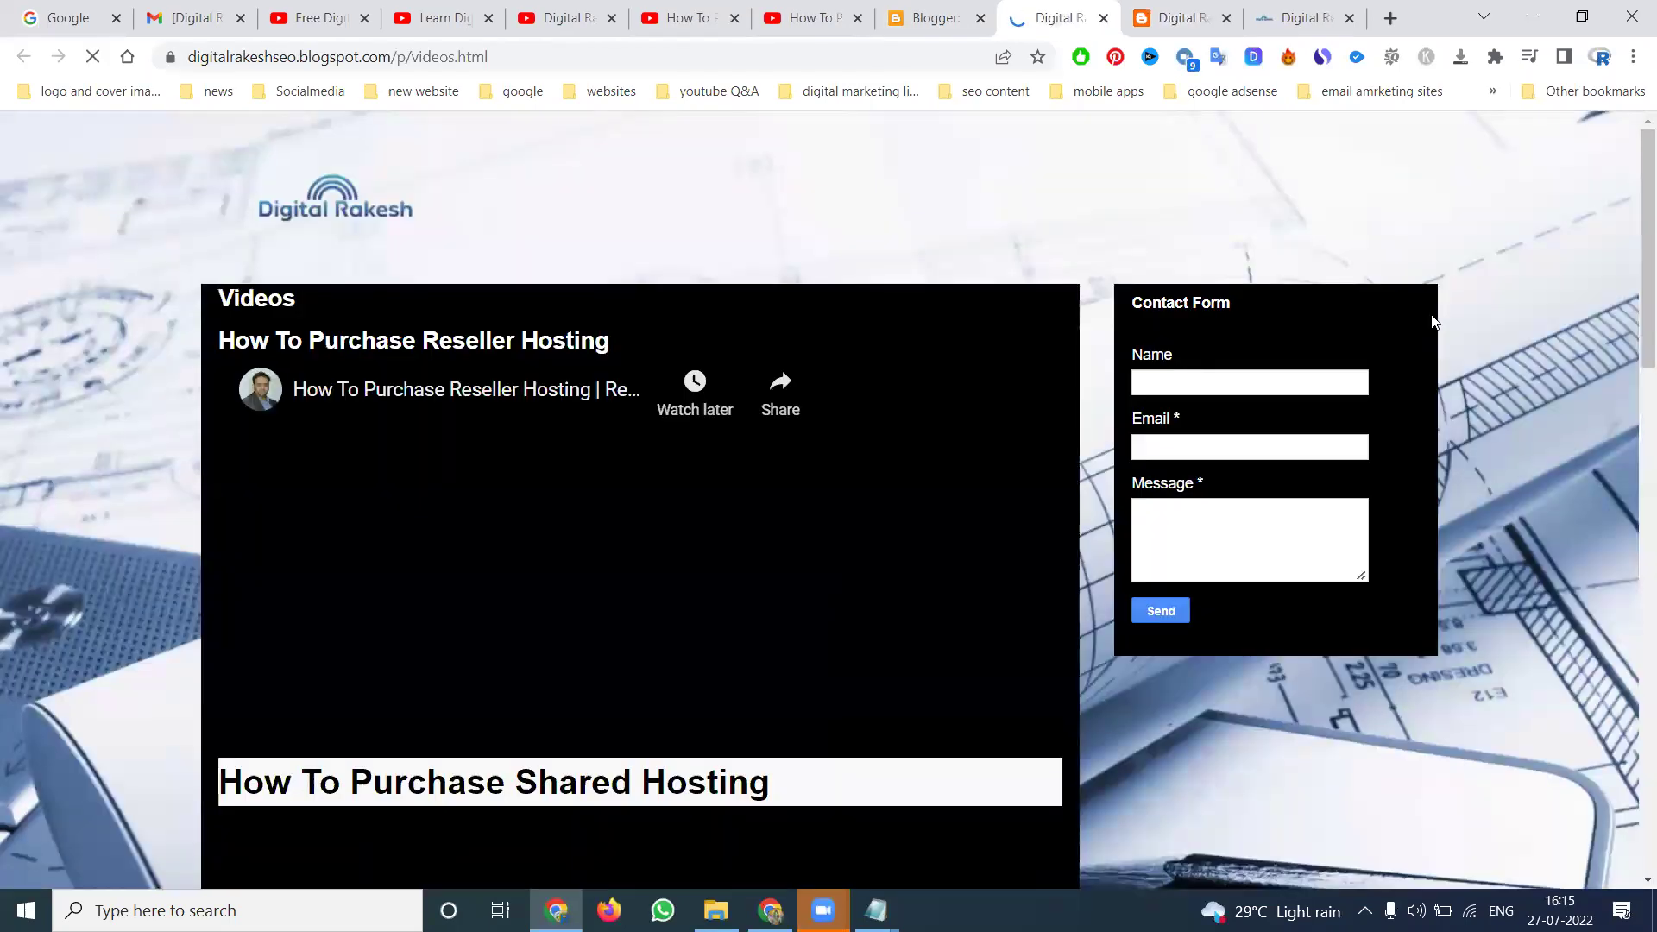
scroll(1397, 328, "down", 3)
scroll(347, 352, "up", 3)
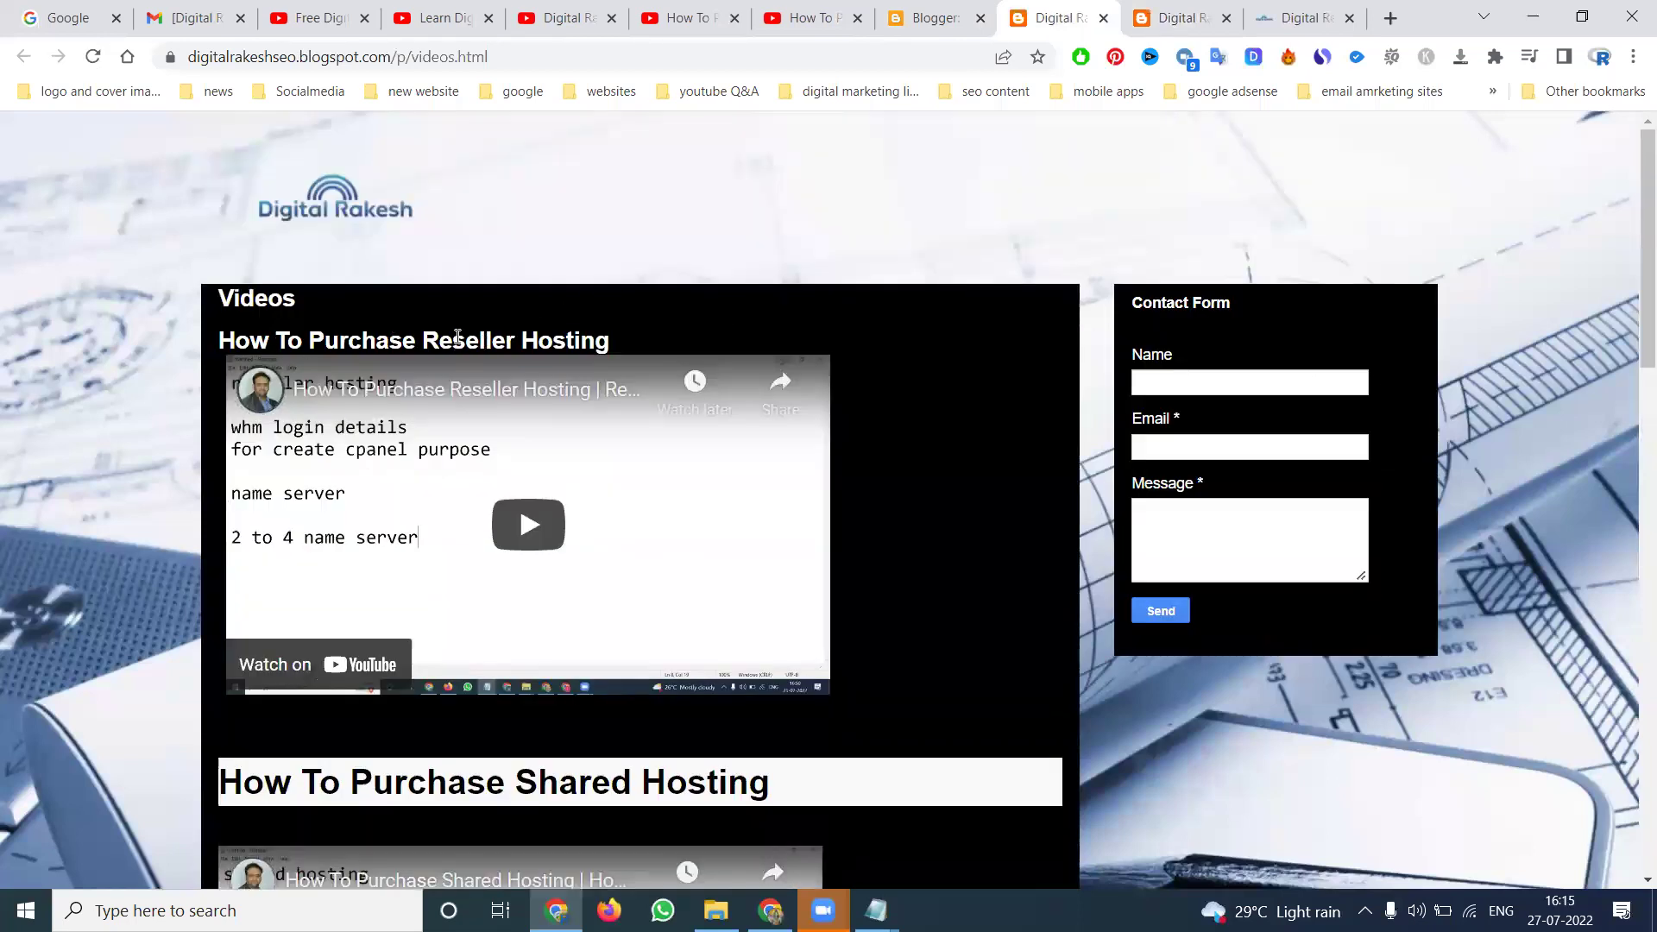
scroll(440, 372, "down", 3)
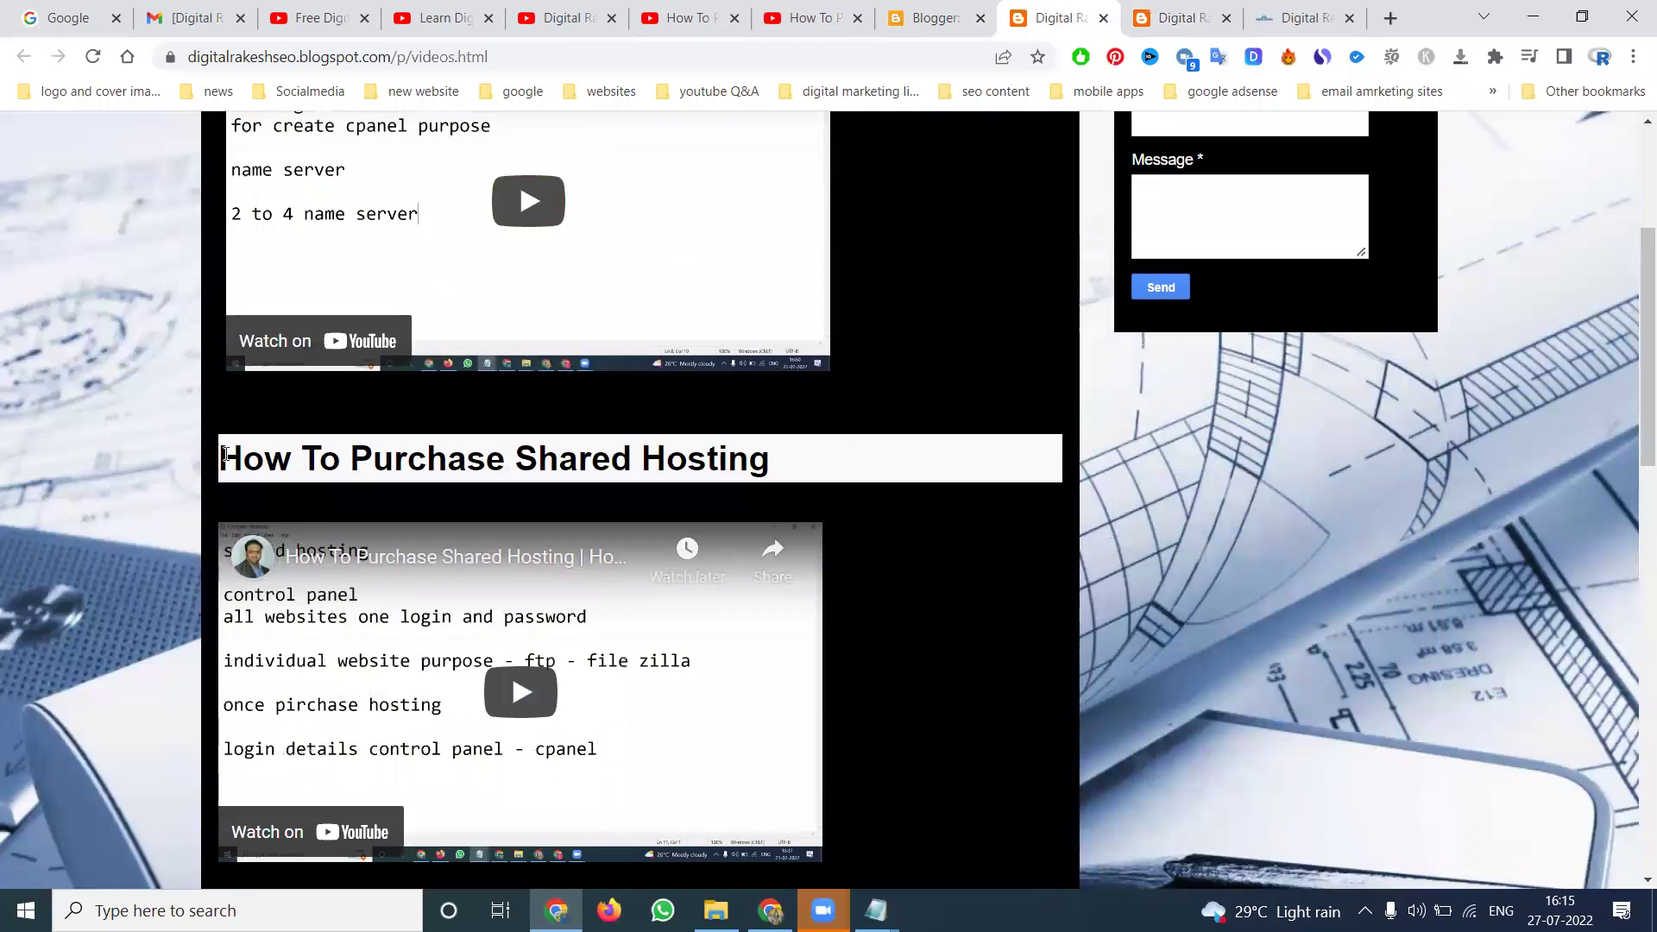
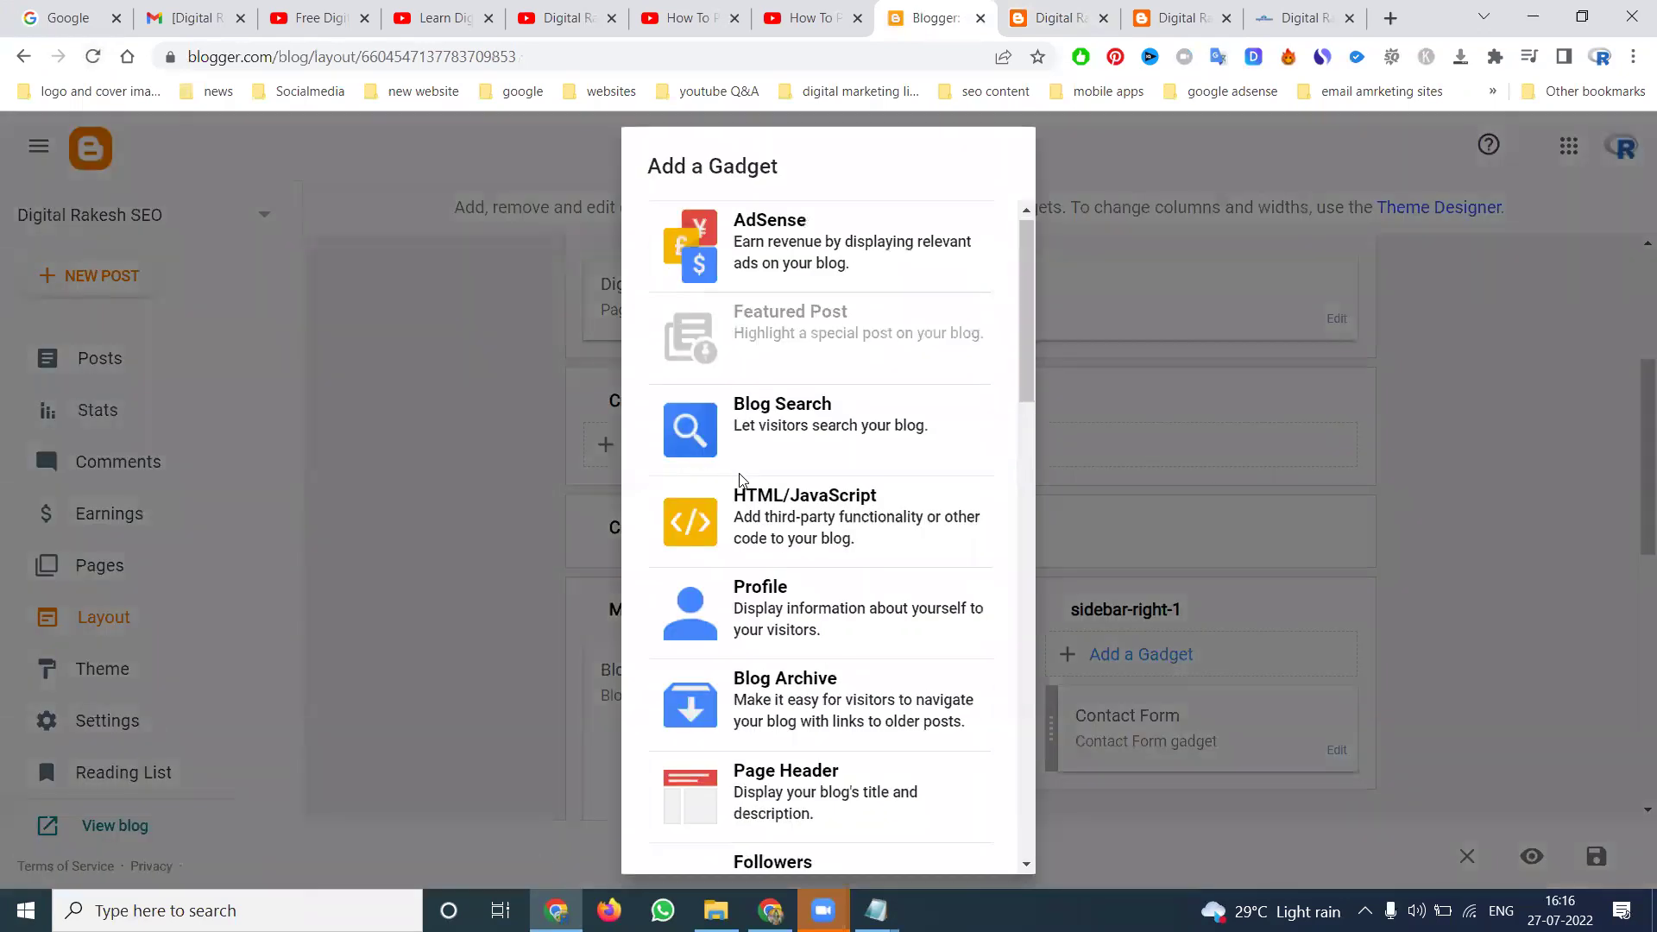
Step: Add a Pages gadget to the Cross-Column section with the Videos page added to its page list, and save it
scroll(740, 480, "down", 8)
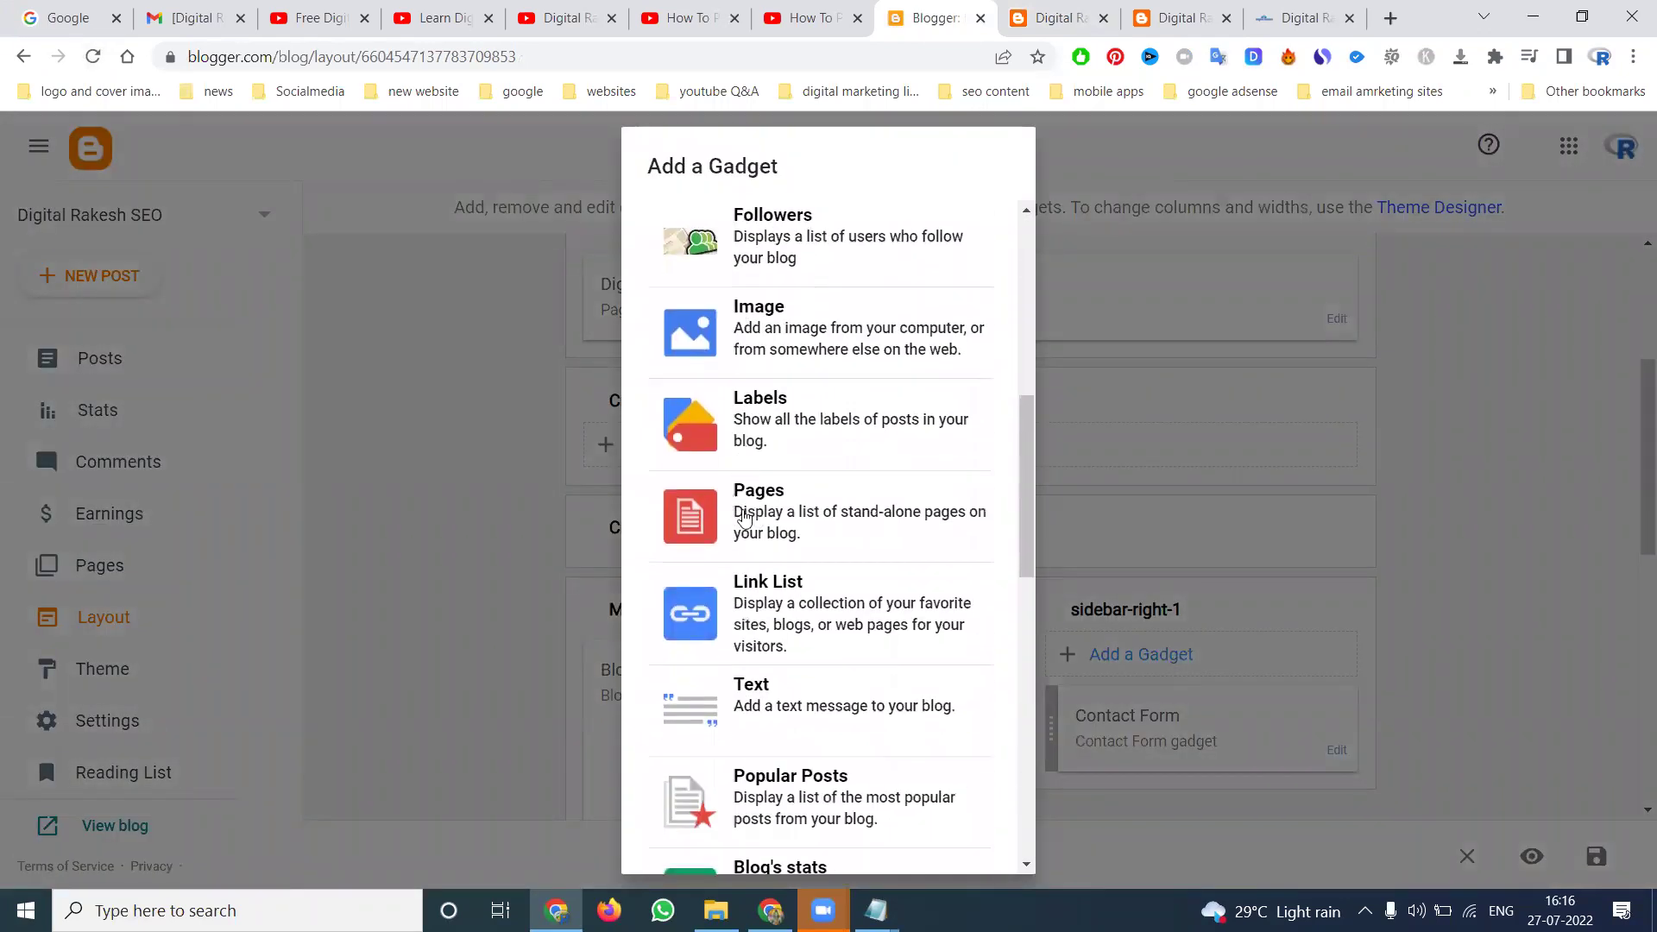
left_click(763, 505)
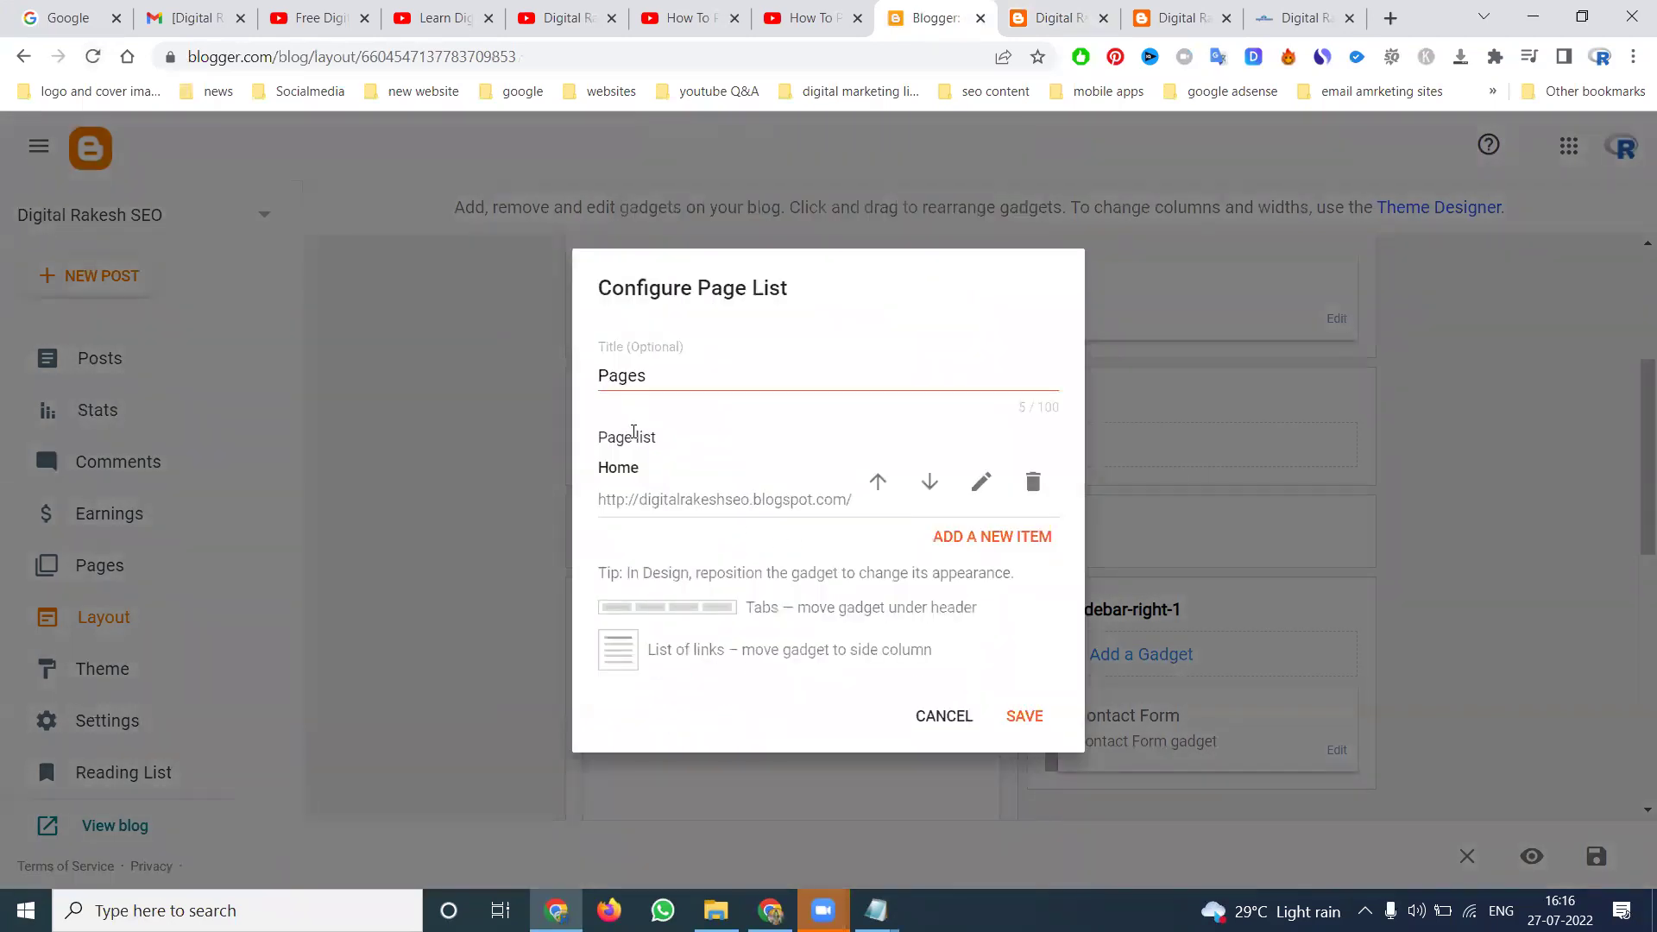
left_click(639, 379)
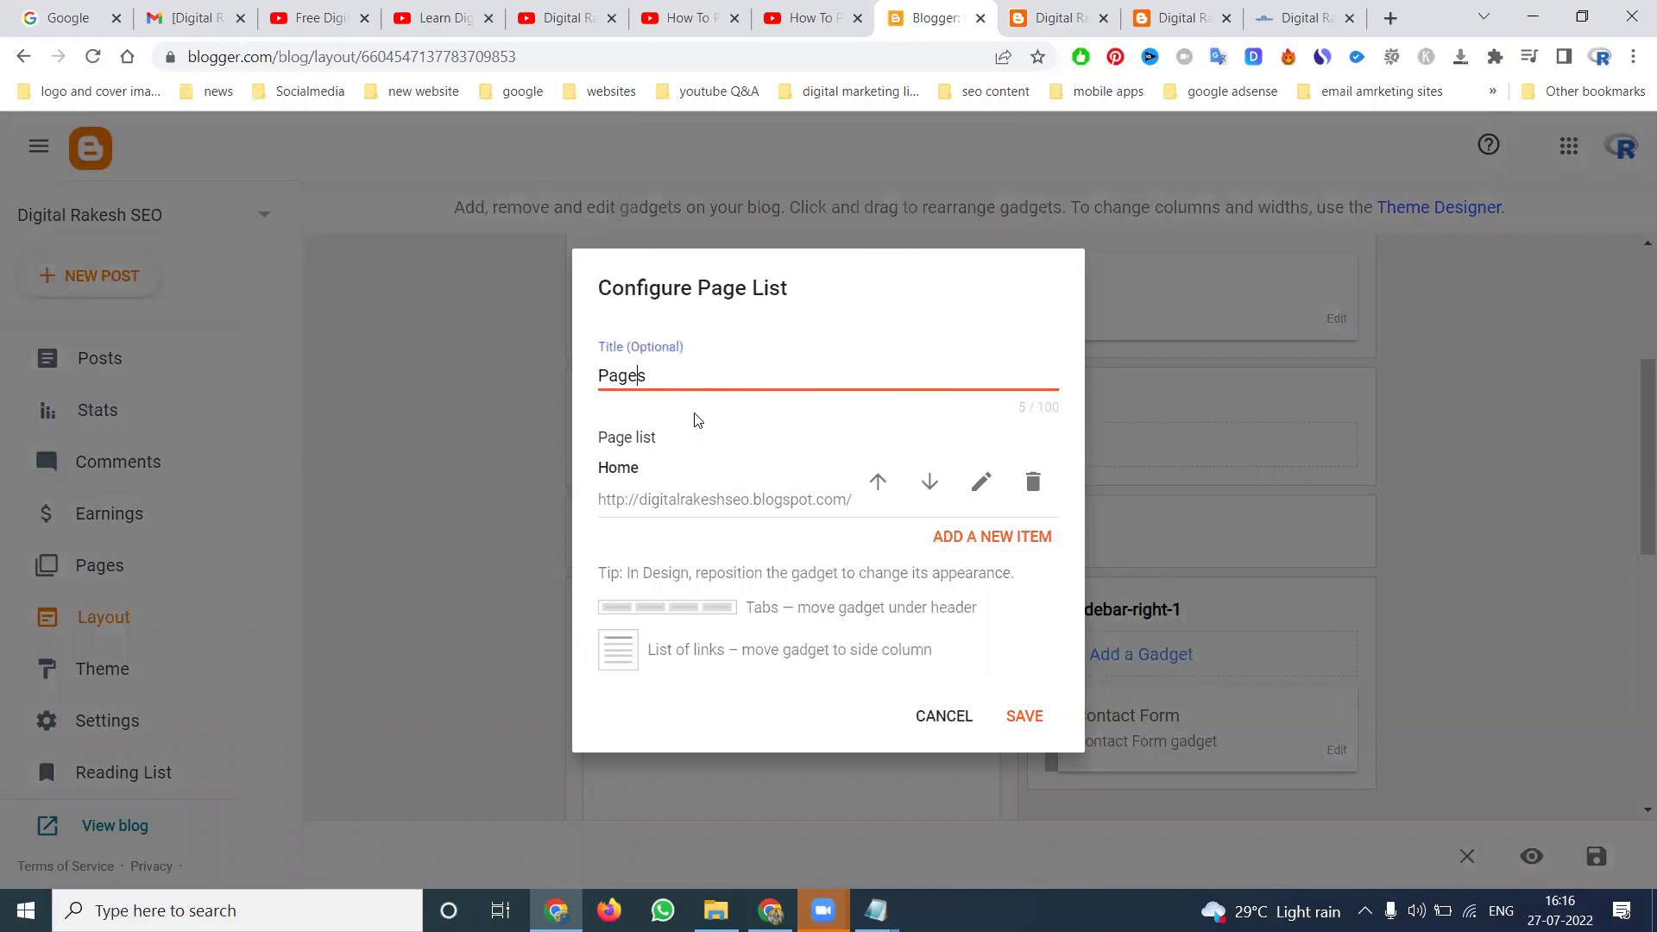
left_click(995, 542)
left_click(718, 311)
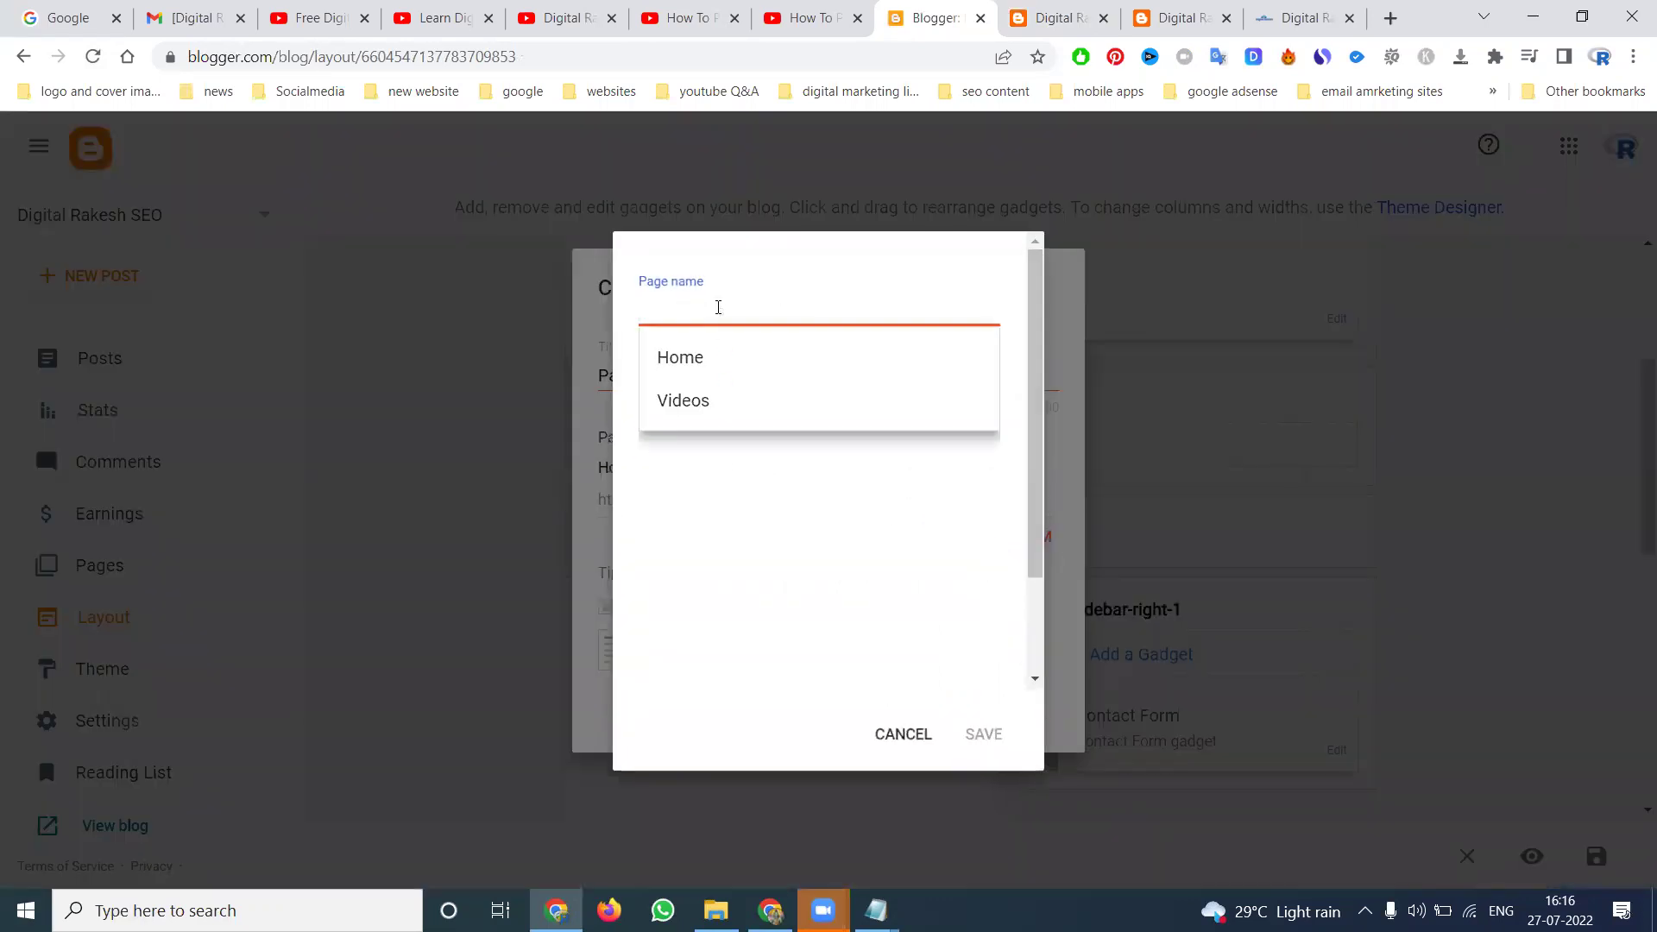
left_click(697, 403)
left_click(985, 735)
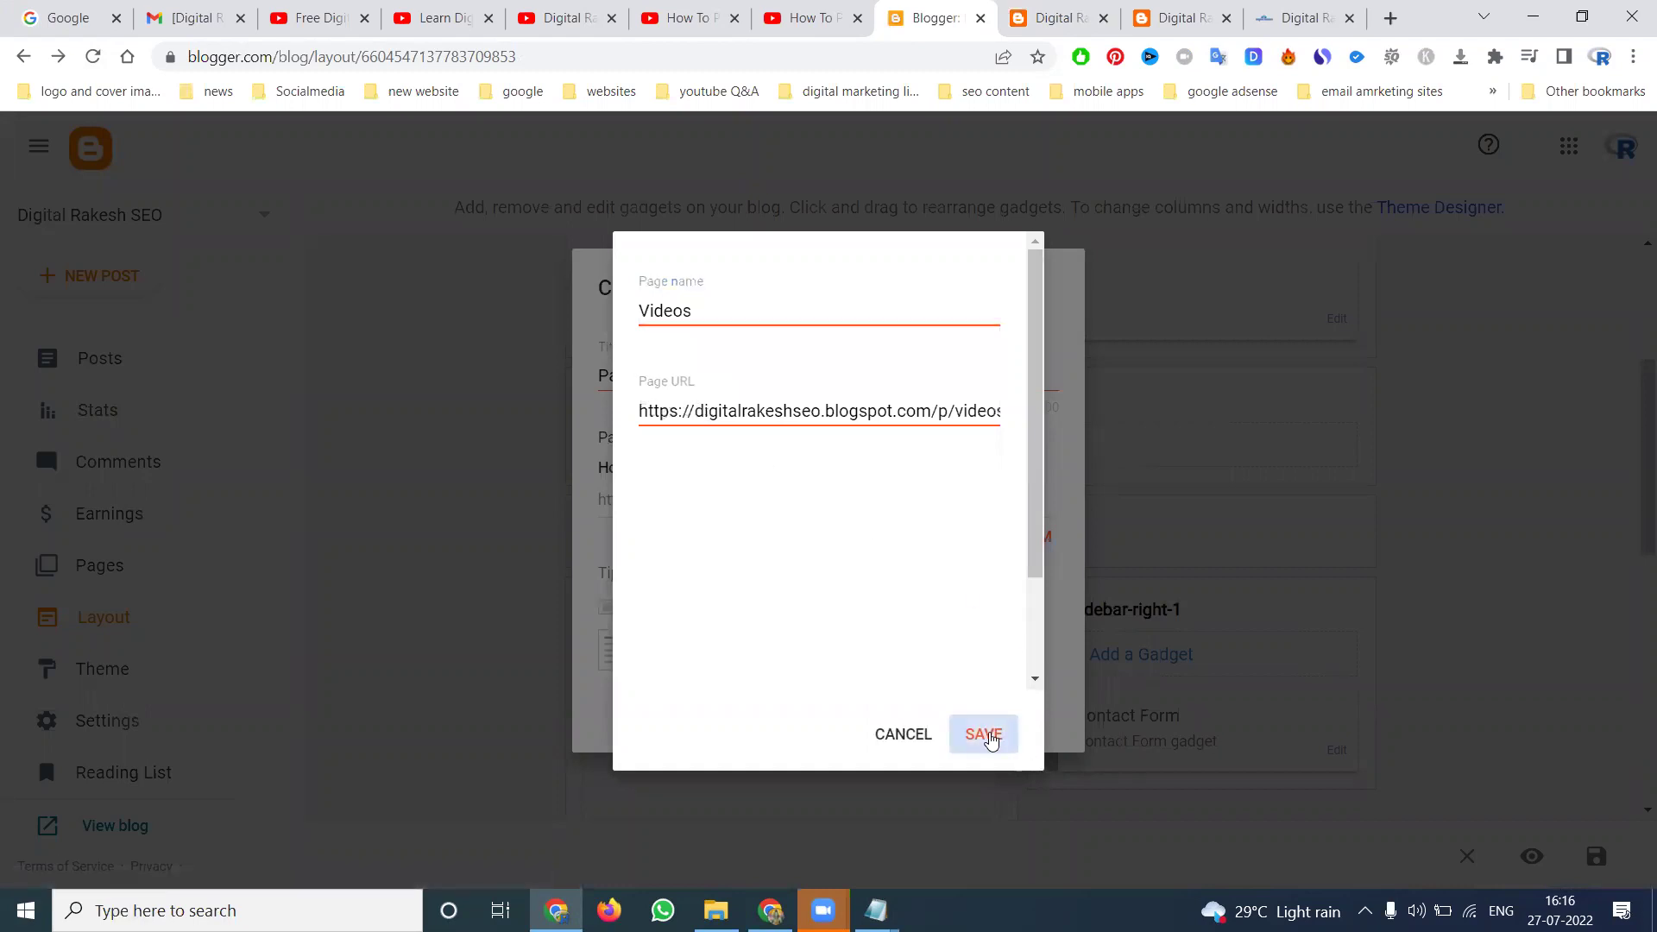
left_click(1022, 759)
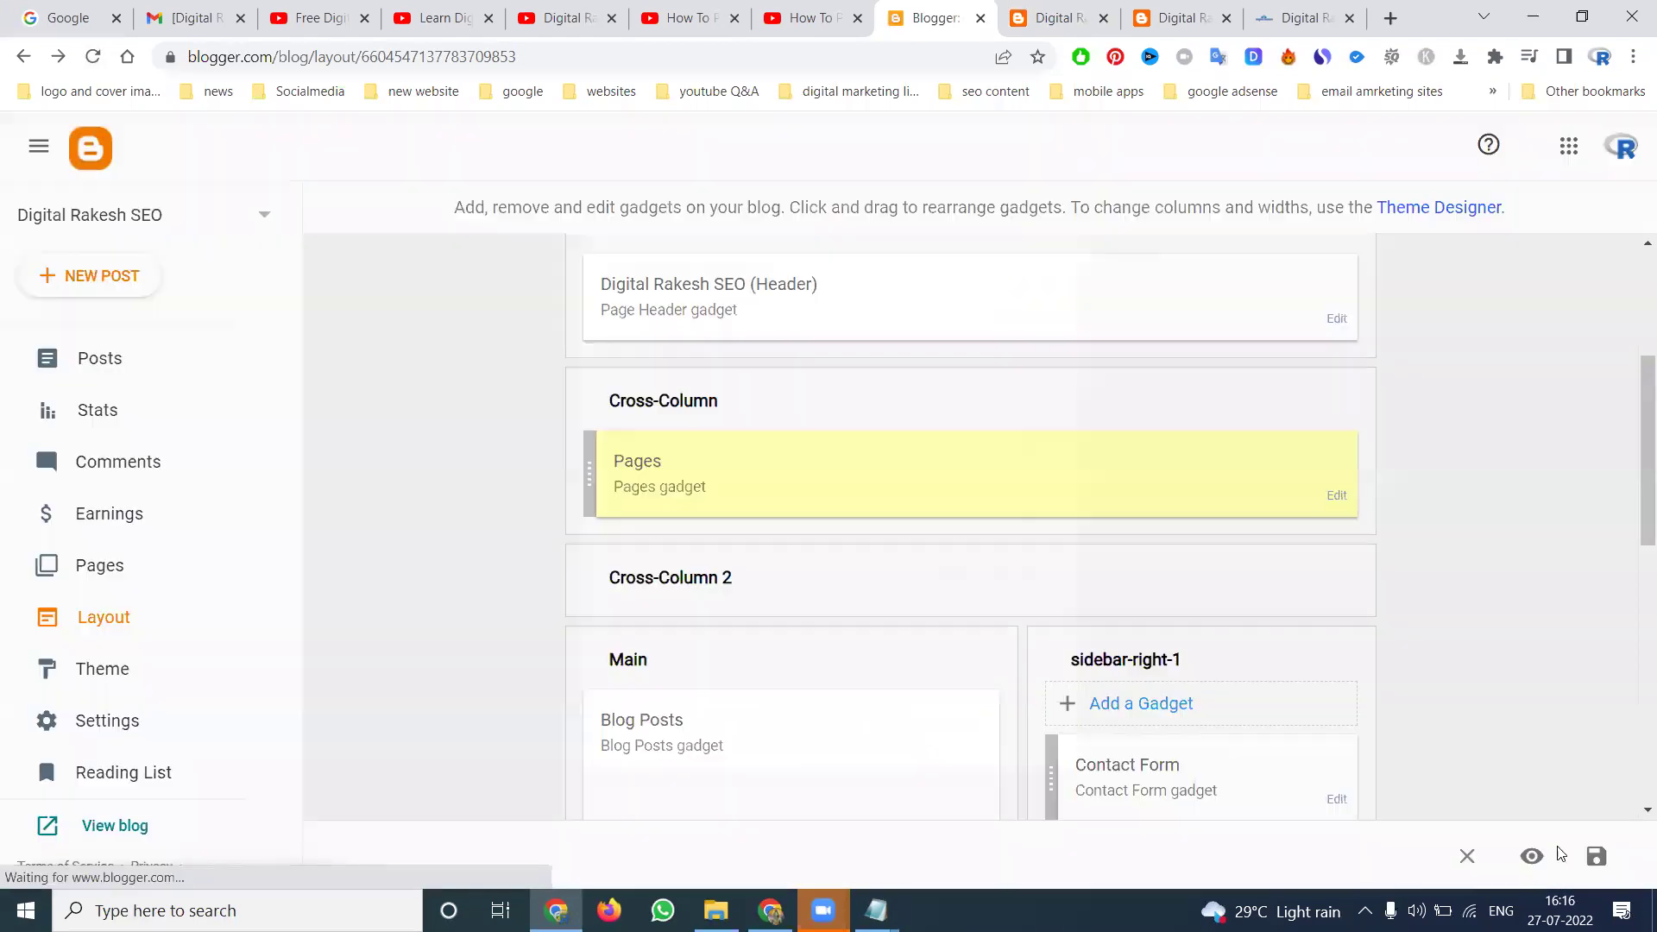
Step: Close the extra Videos page tab, reload the live blog and test the Videos and Home menu links
left_click(1055, 17)
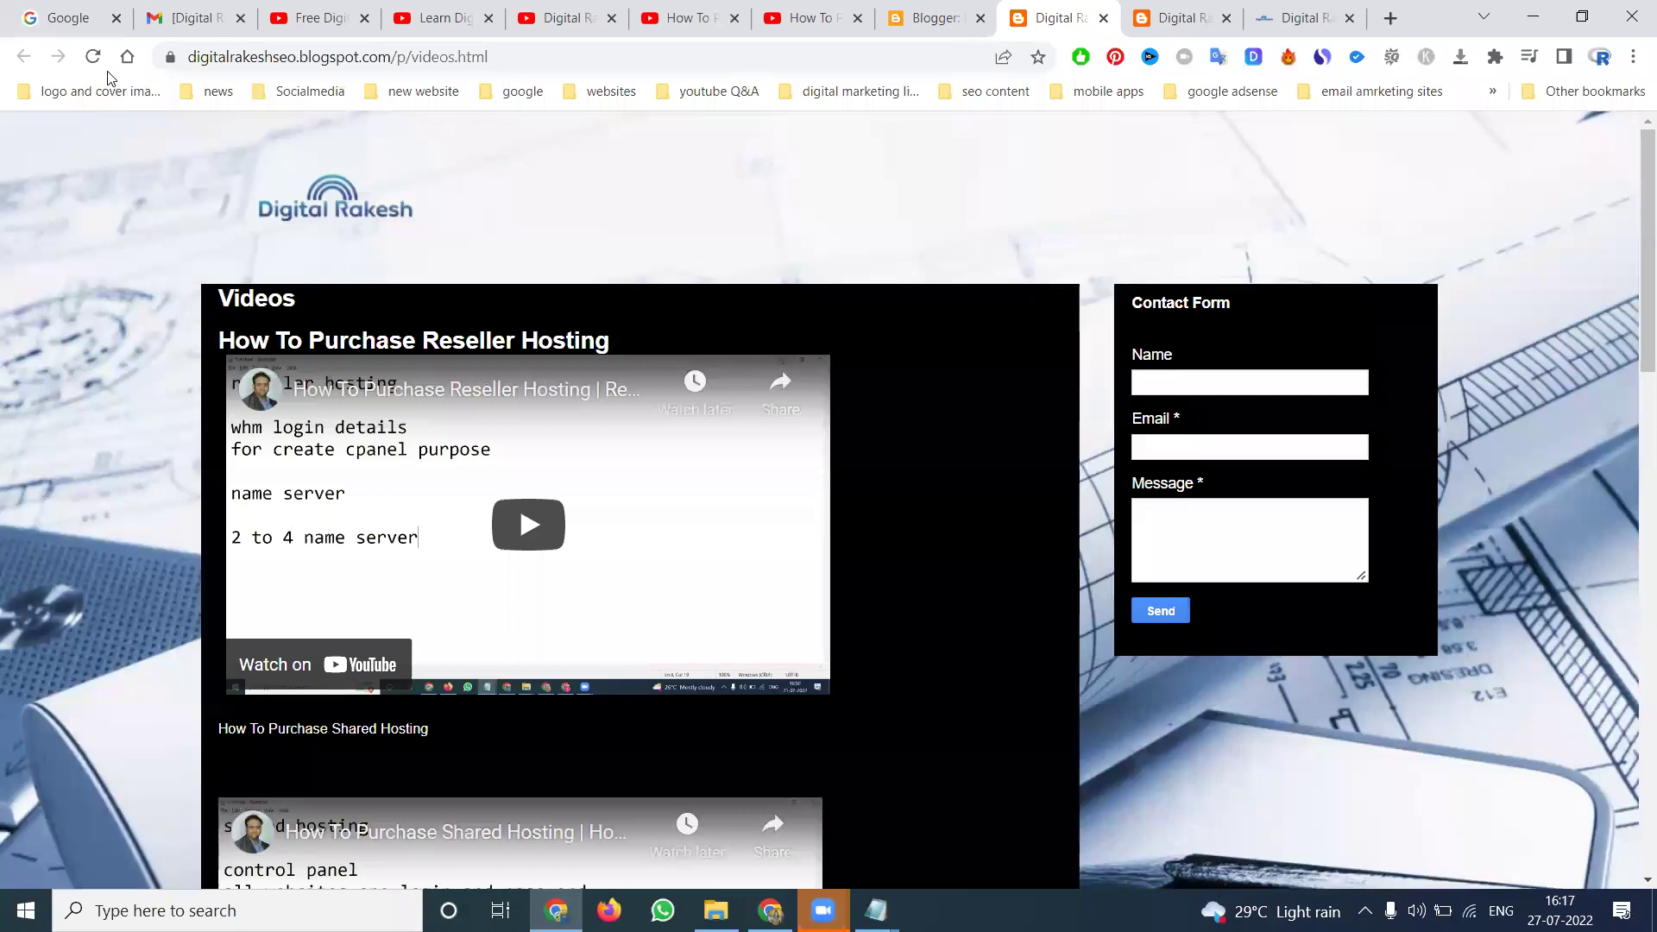
left_click(1103, 19)
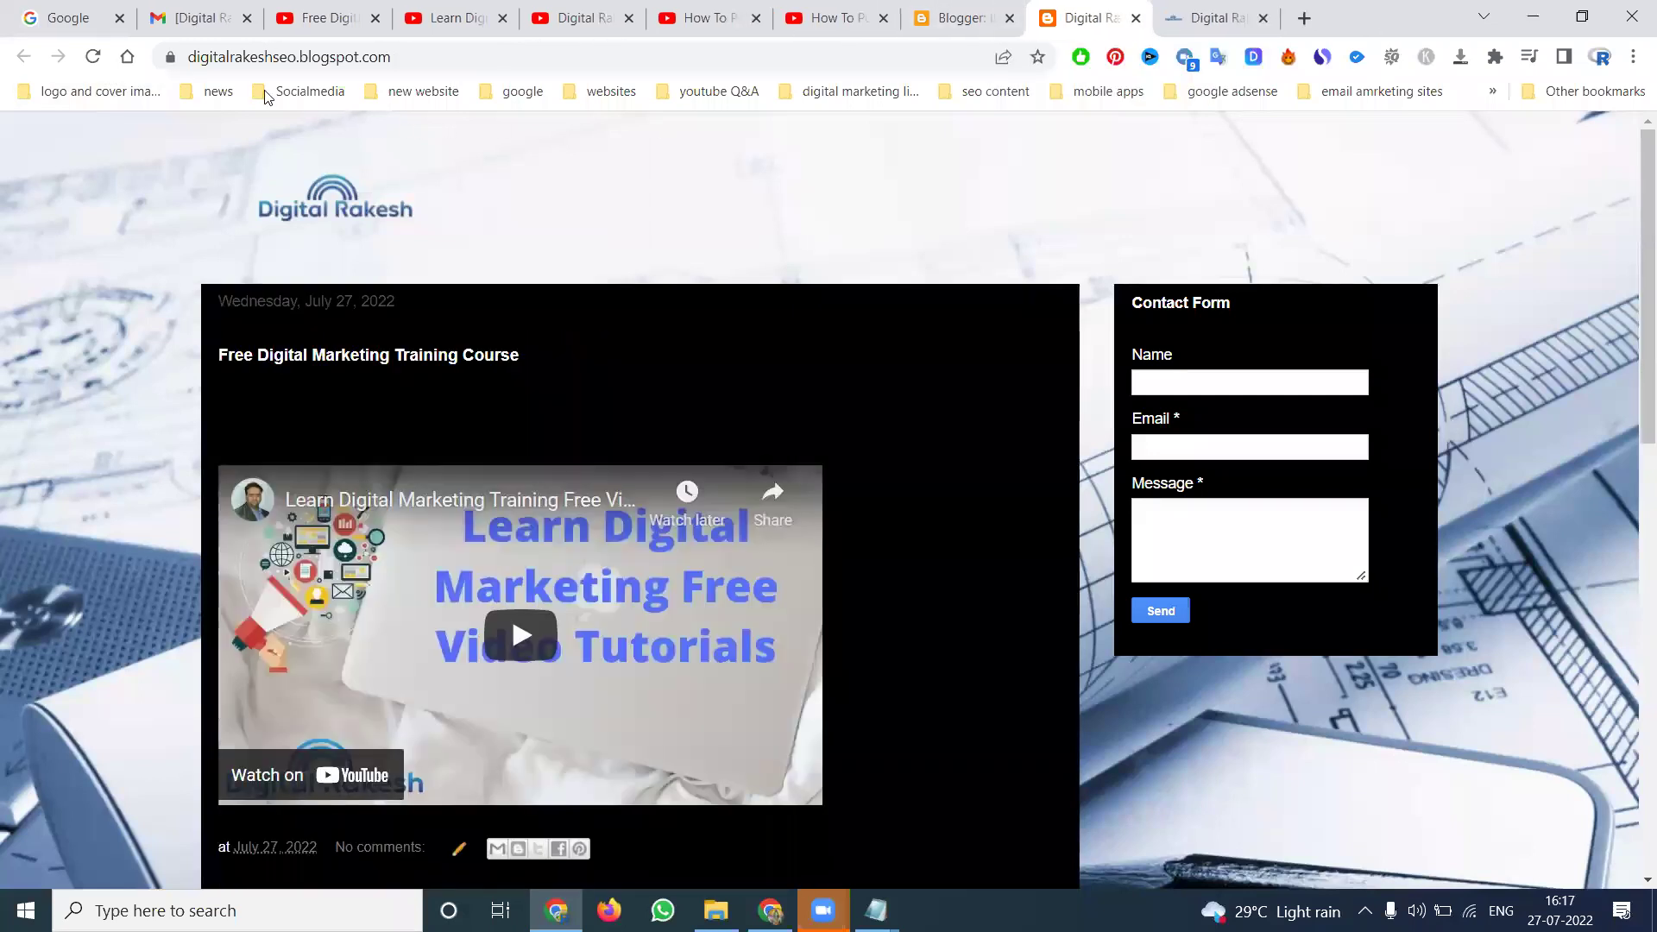
left_click(94, 61)
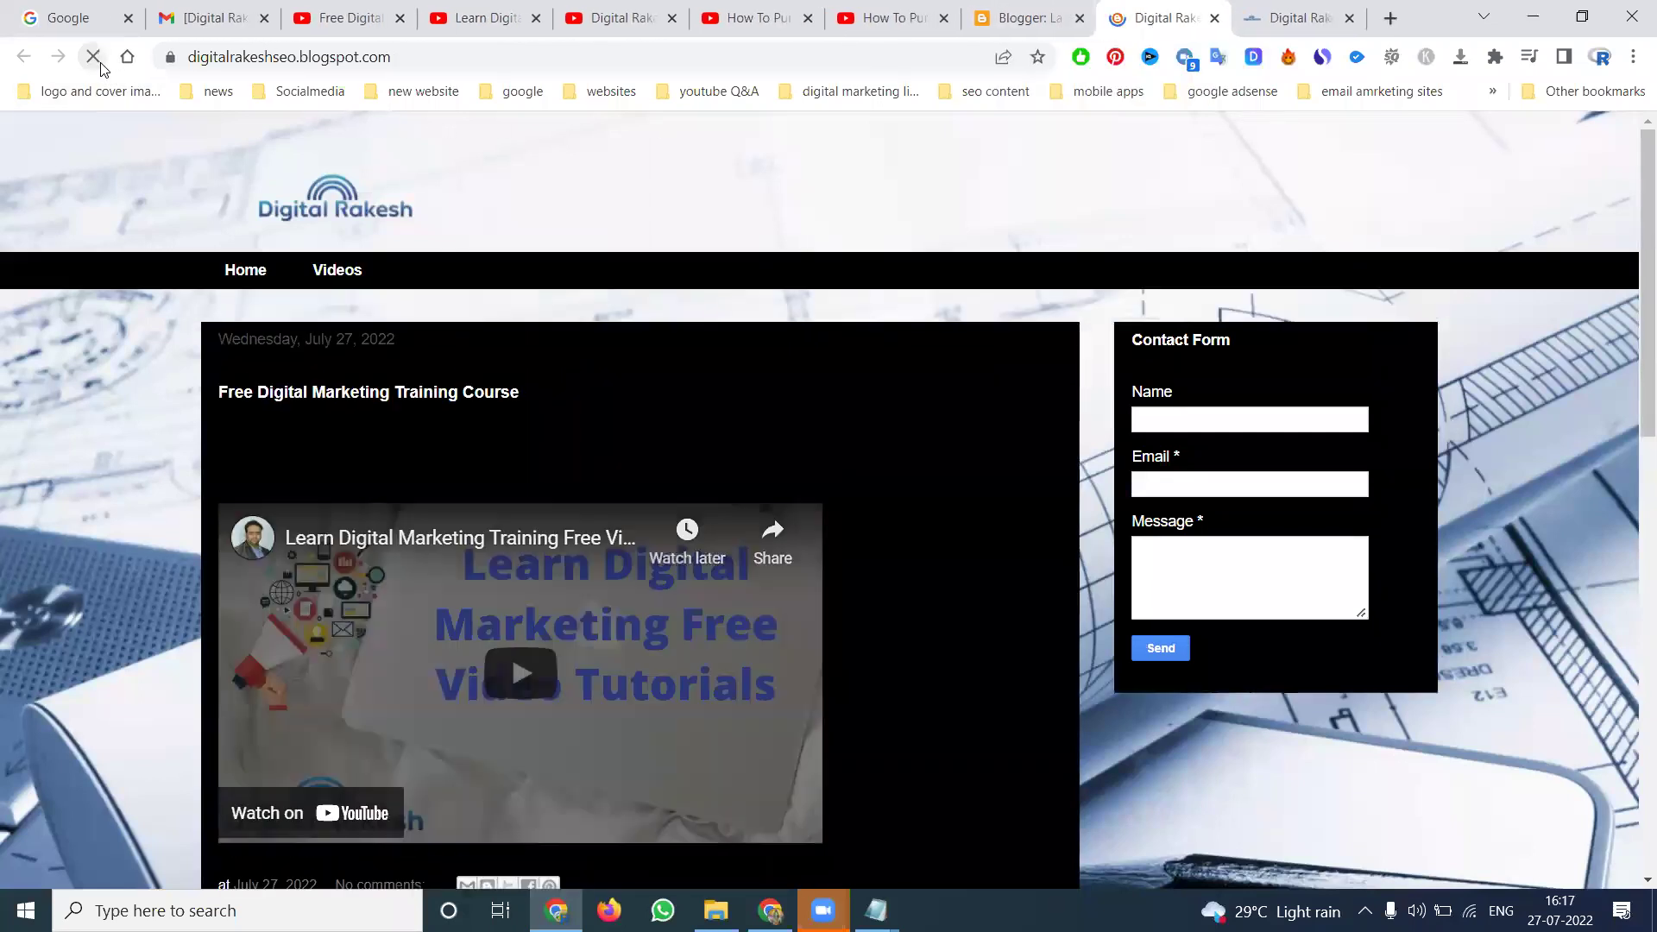
left_click(316, 275)
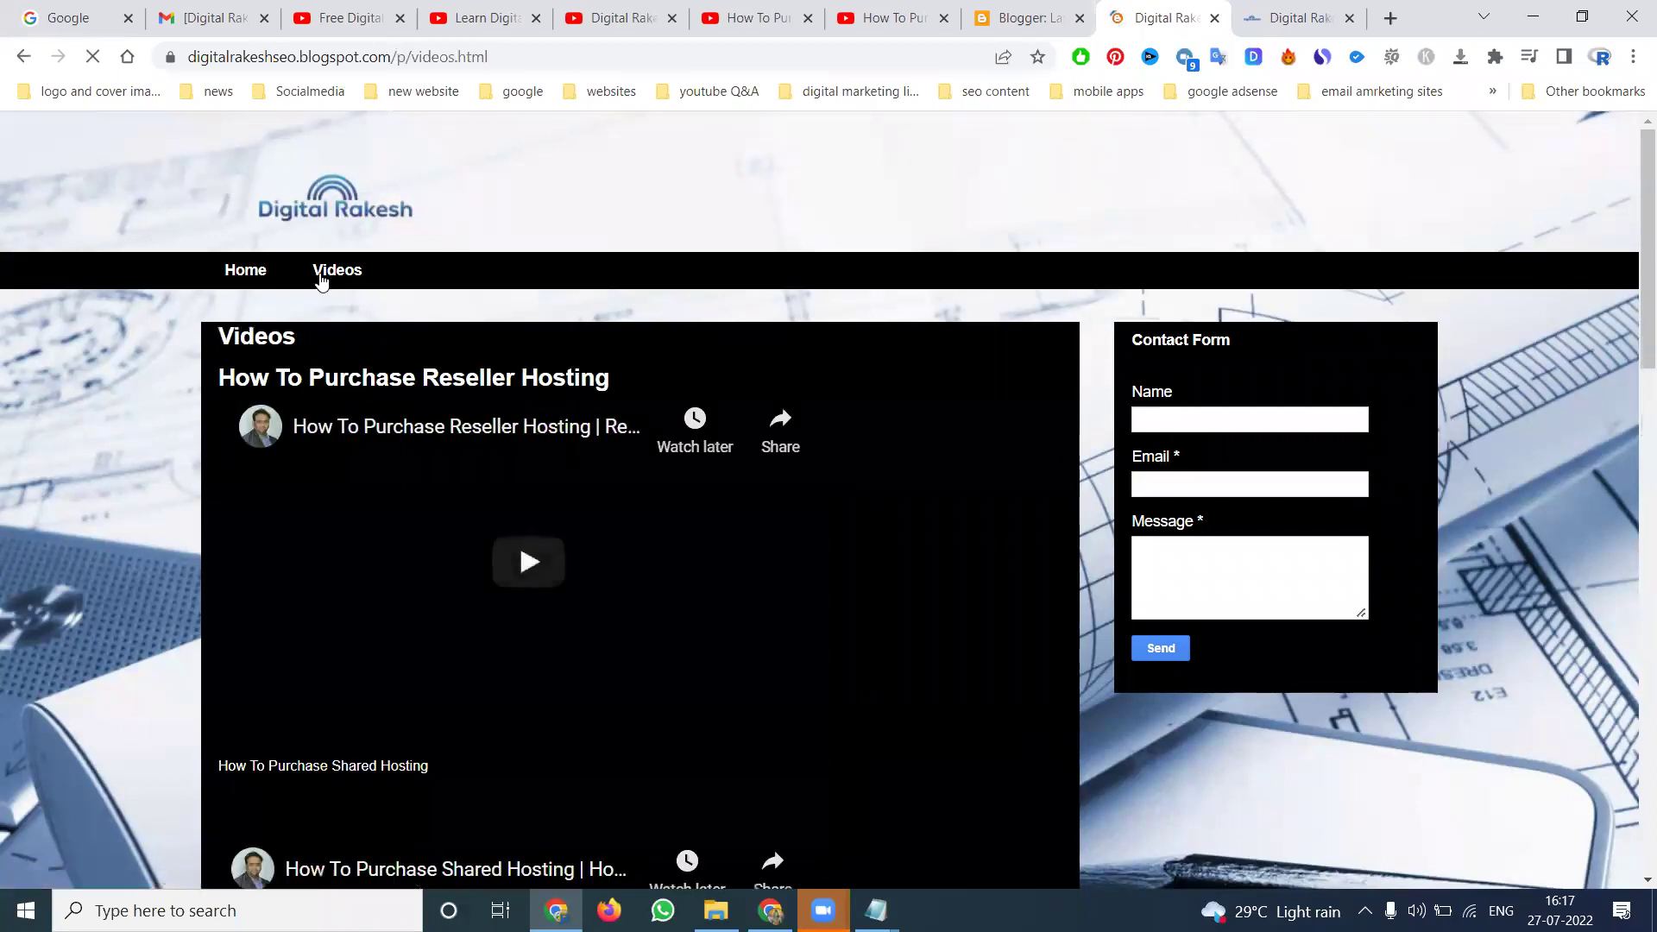
left_click(242, 275)
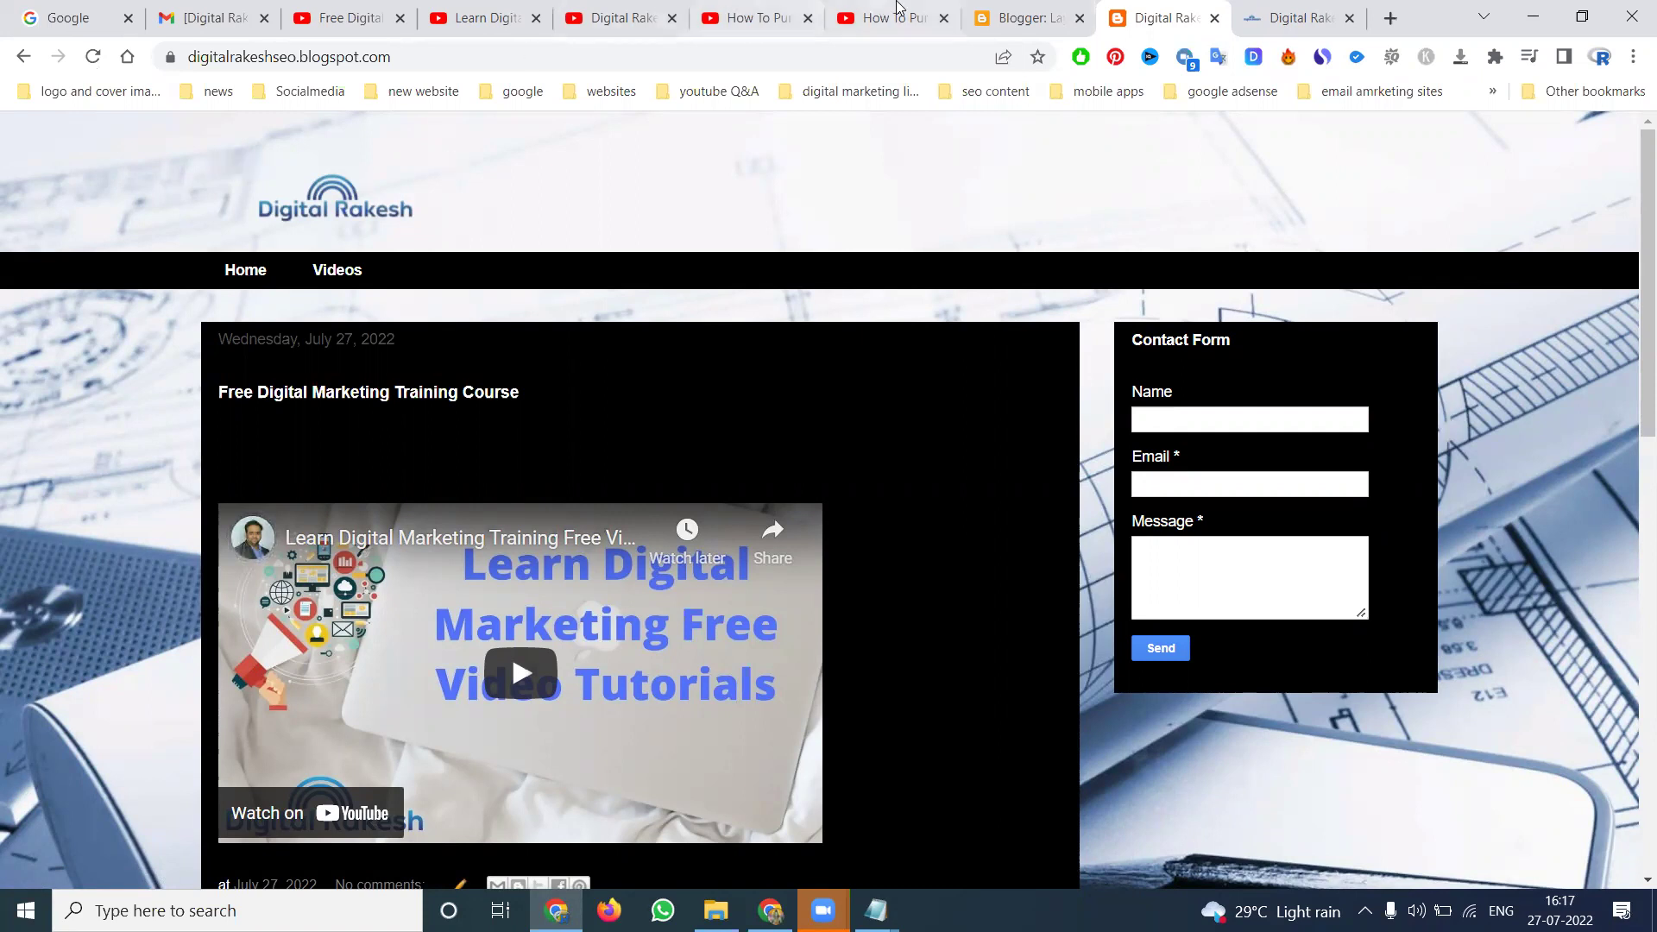
Step: Add a second Videos item to the Cross-Column Pages gadget's list, save it, and reload the live blog to check the menu
left_click(1026, 17)
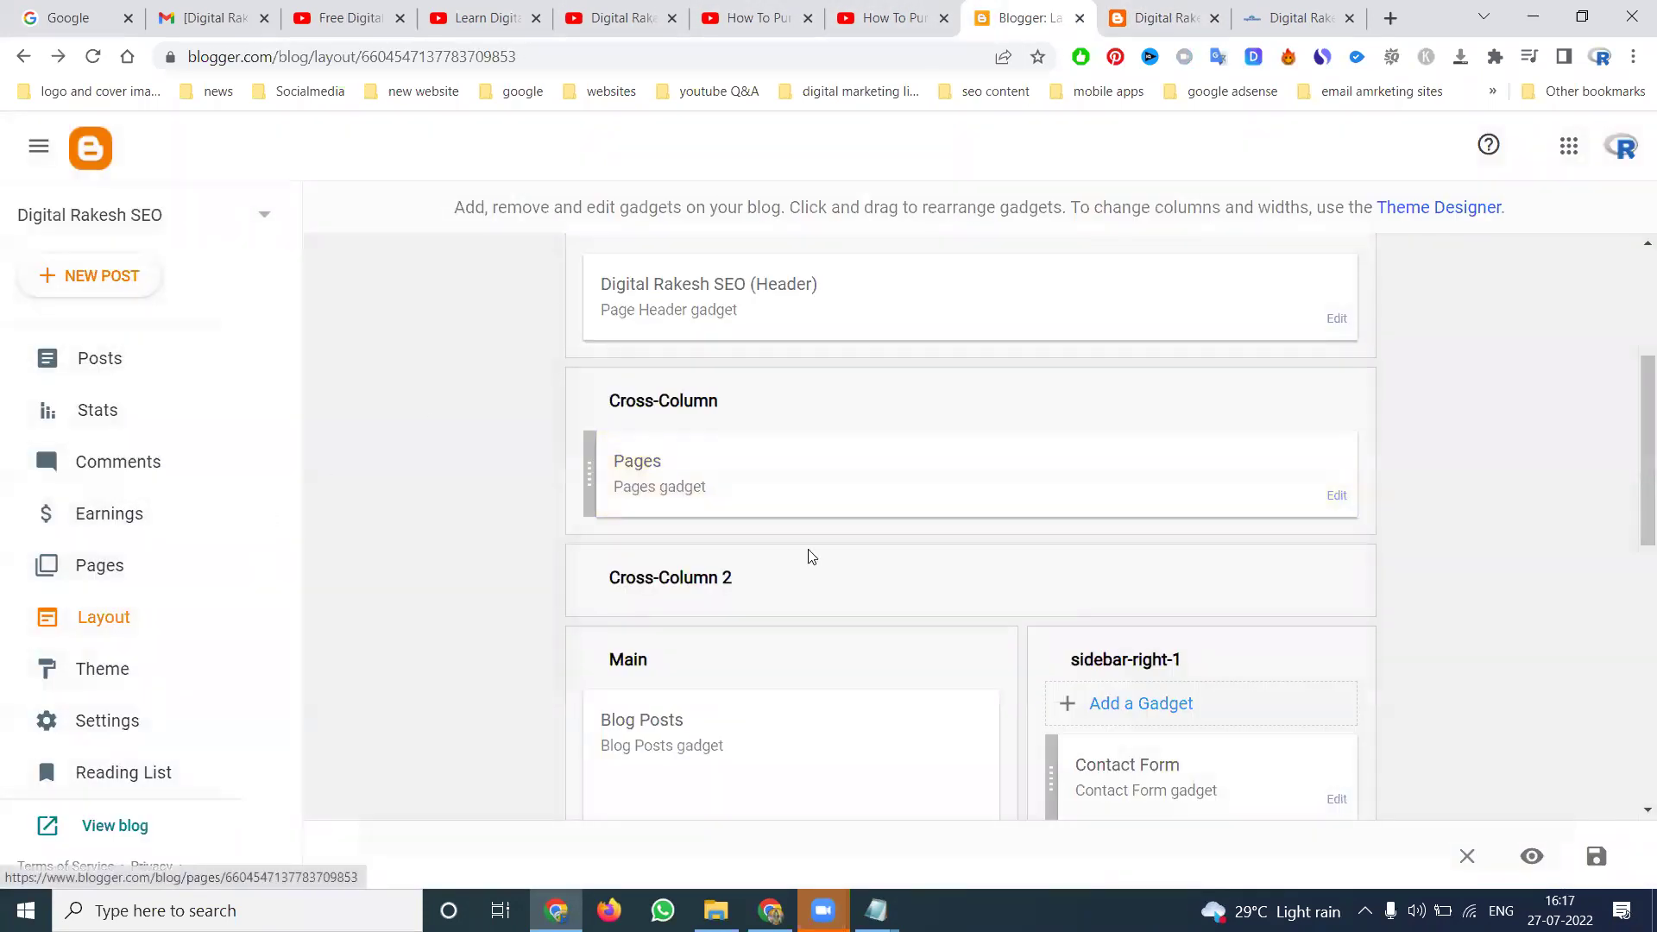
left_click(1331, 496)
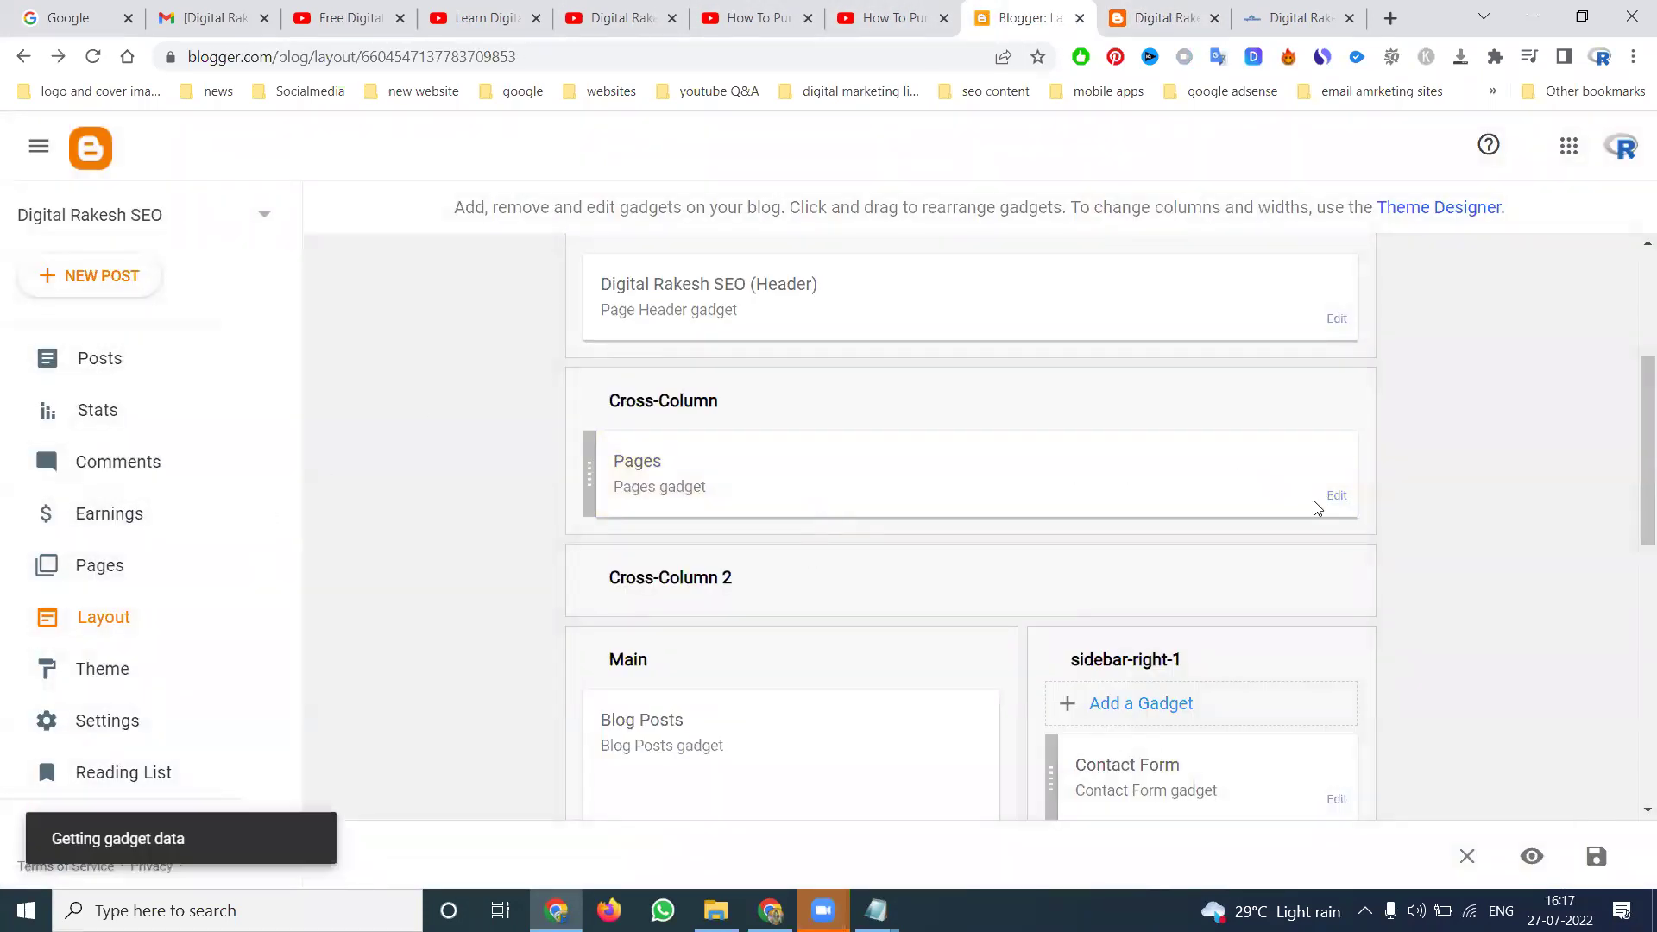
left_click(1015, 580)
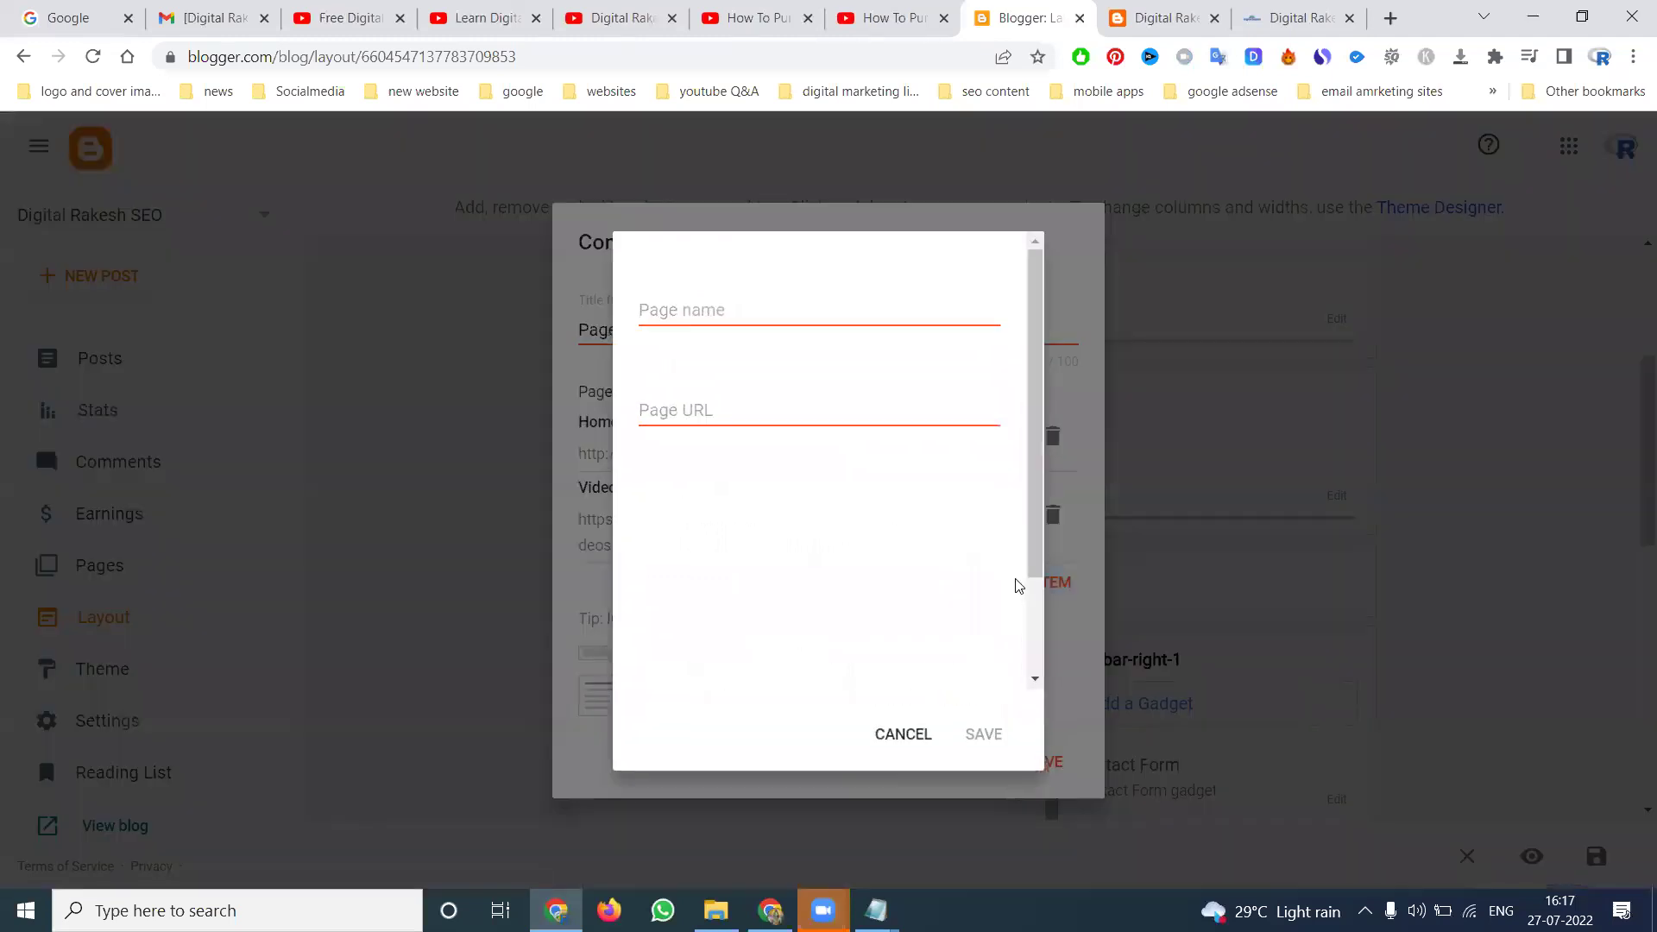
left_click(738, 334)
left_click(718, 470)
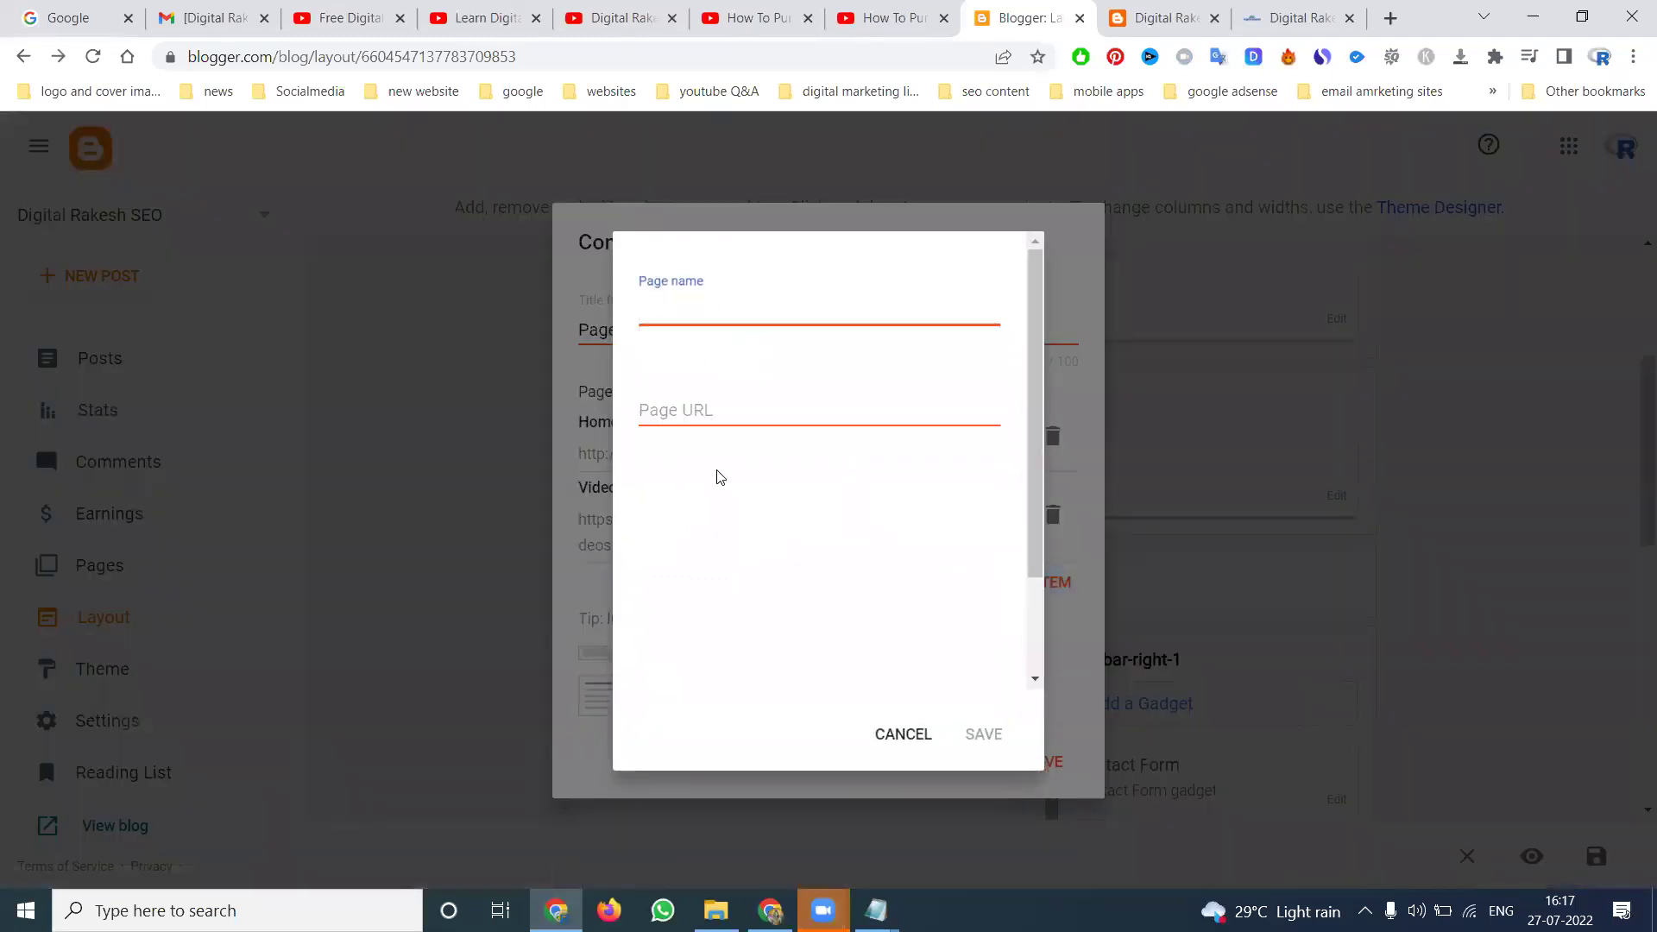
left_click(714, 306)
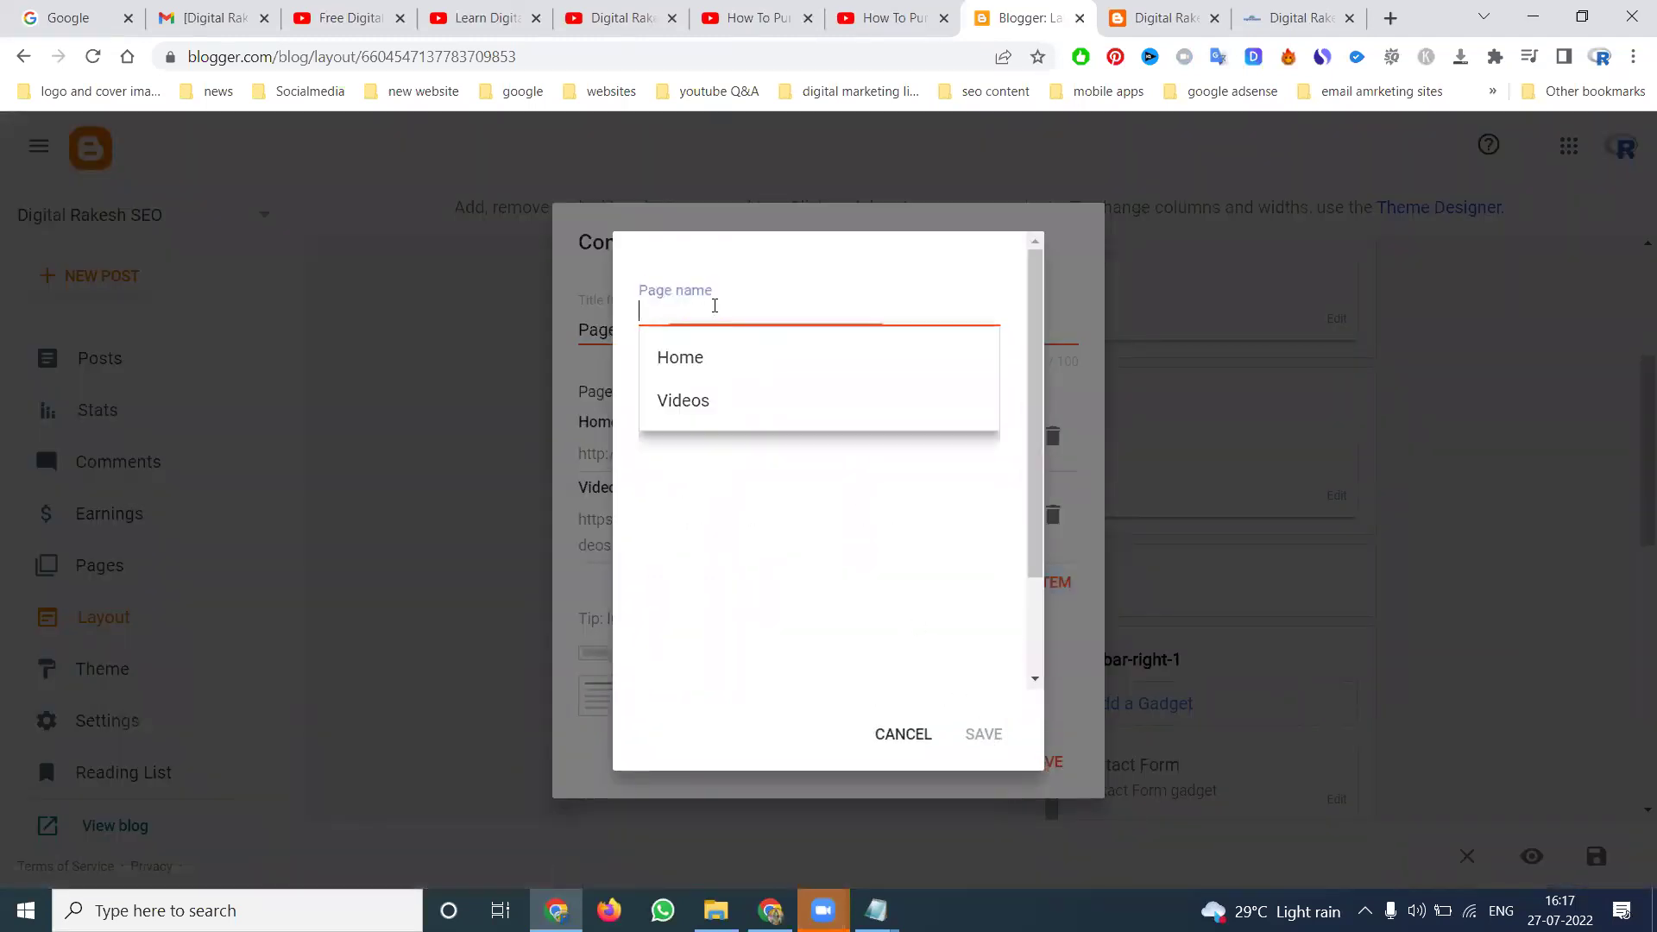
left_click(715, 396)
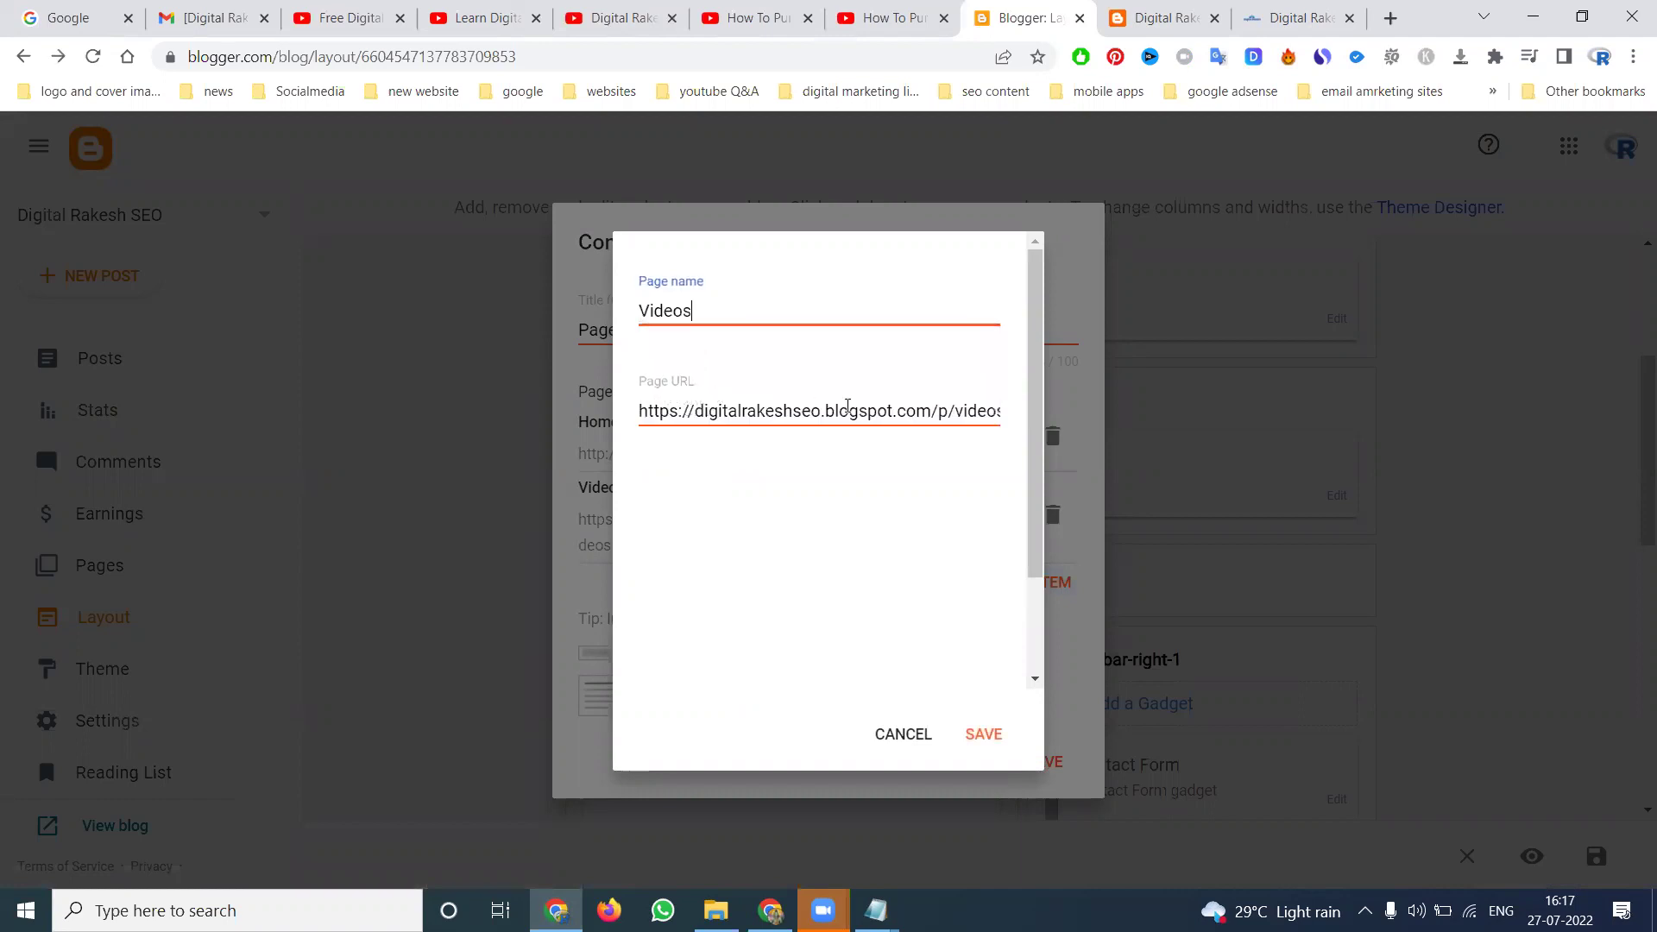
left_click(984, 734)
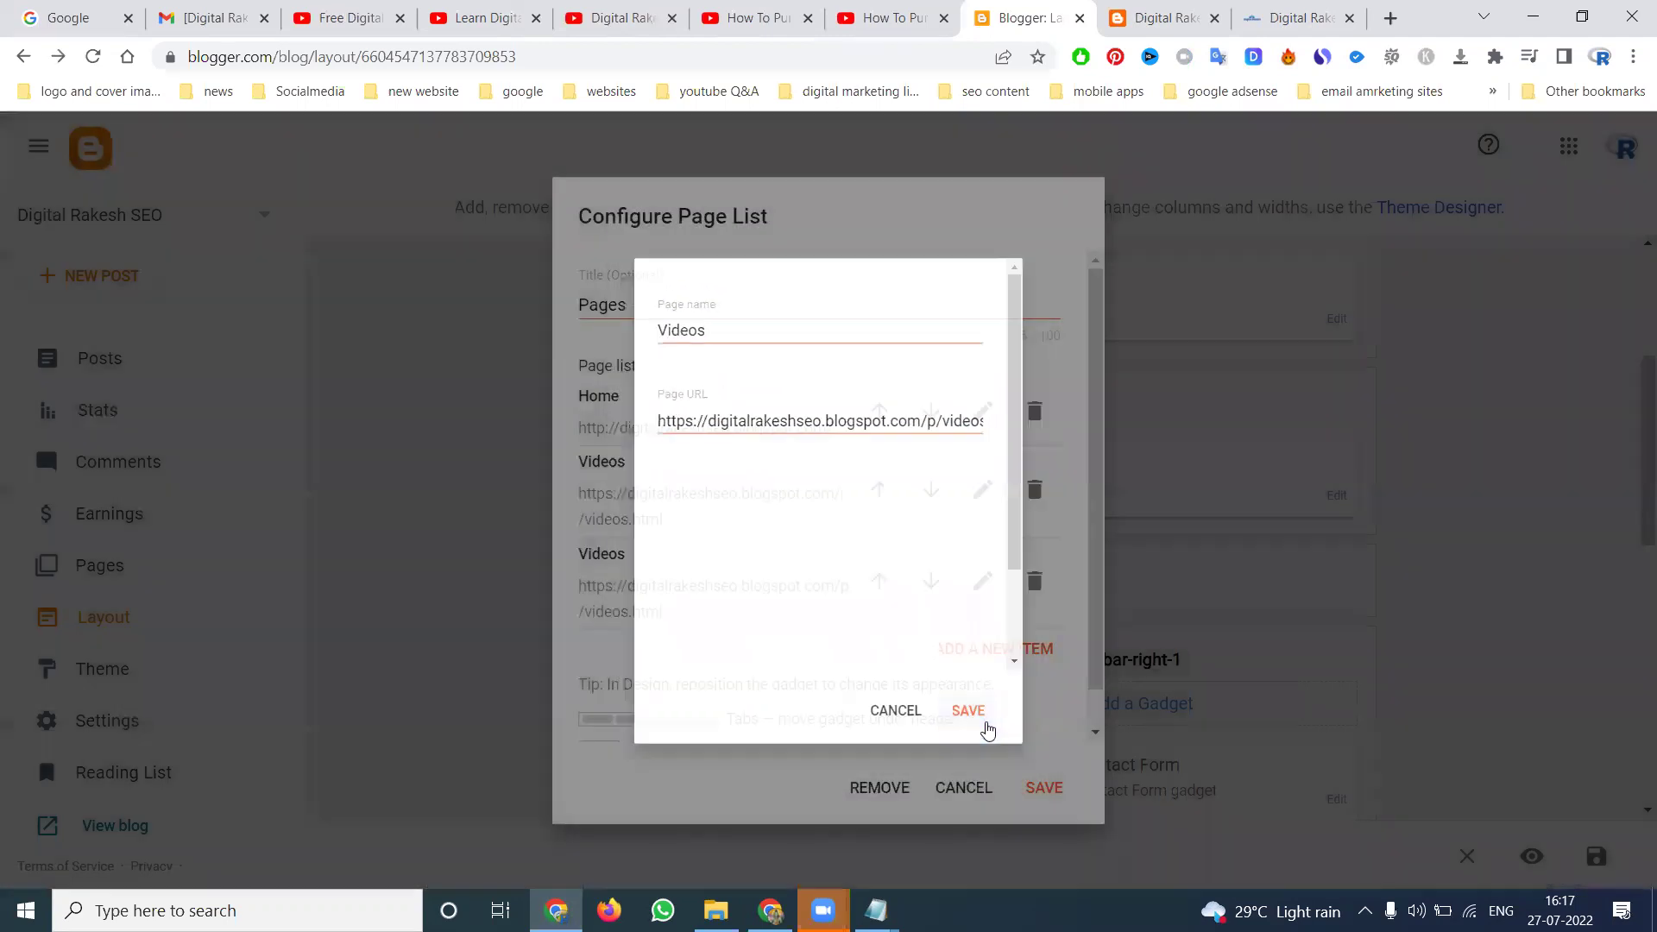
left_click(1044, 787)
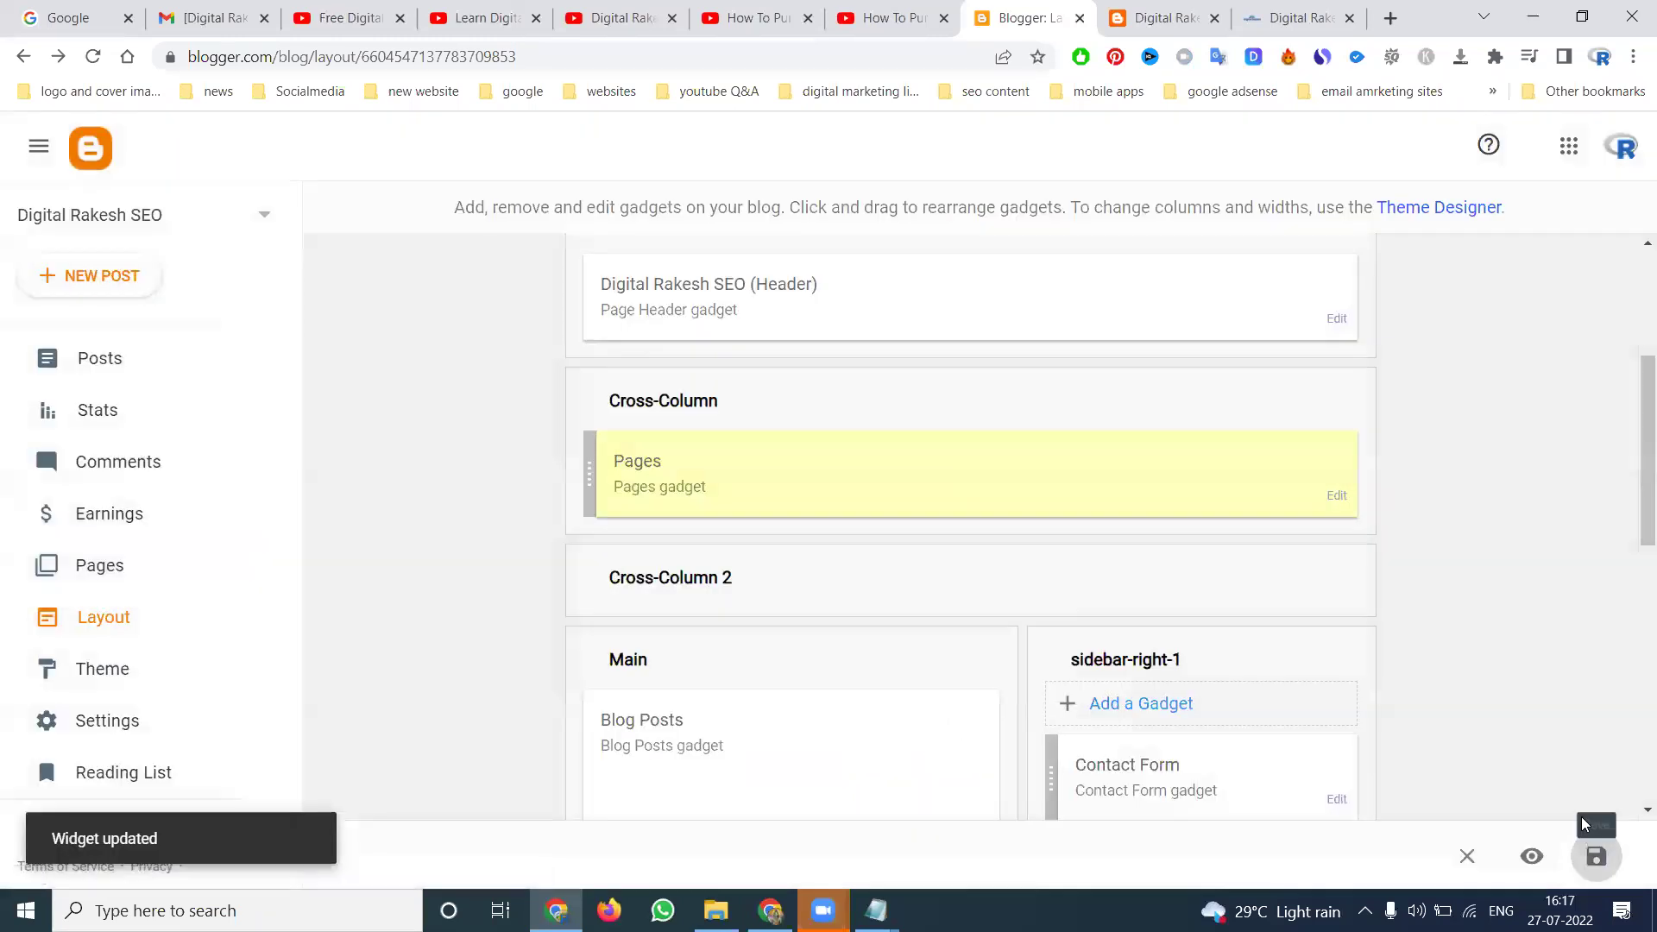
left_click(1146, 25)
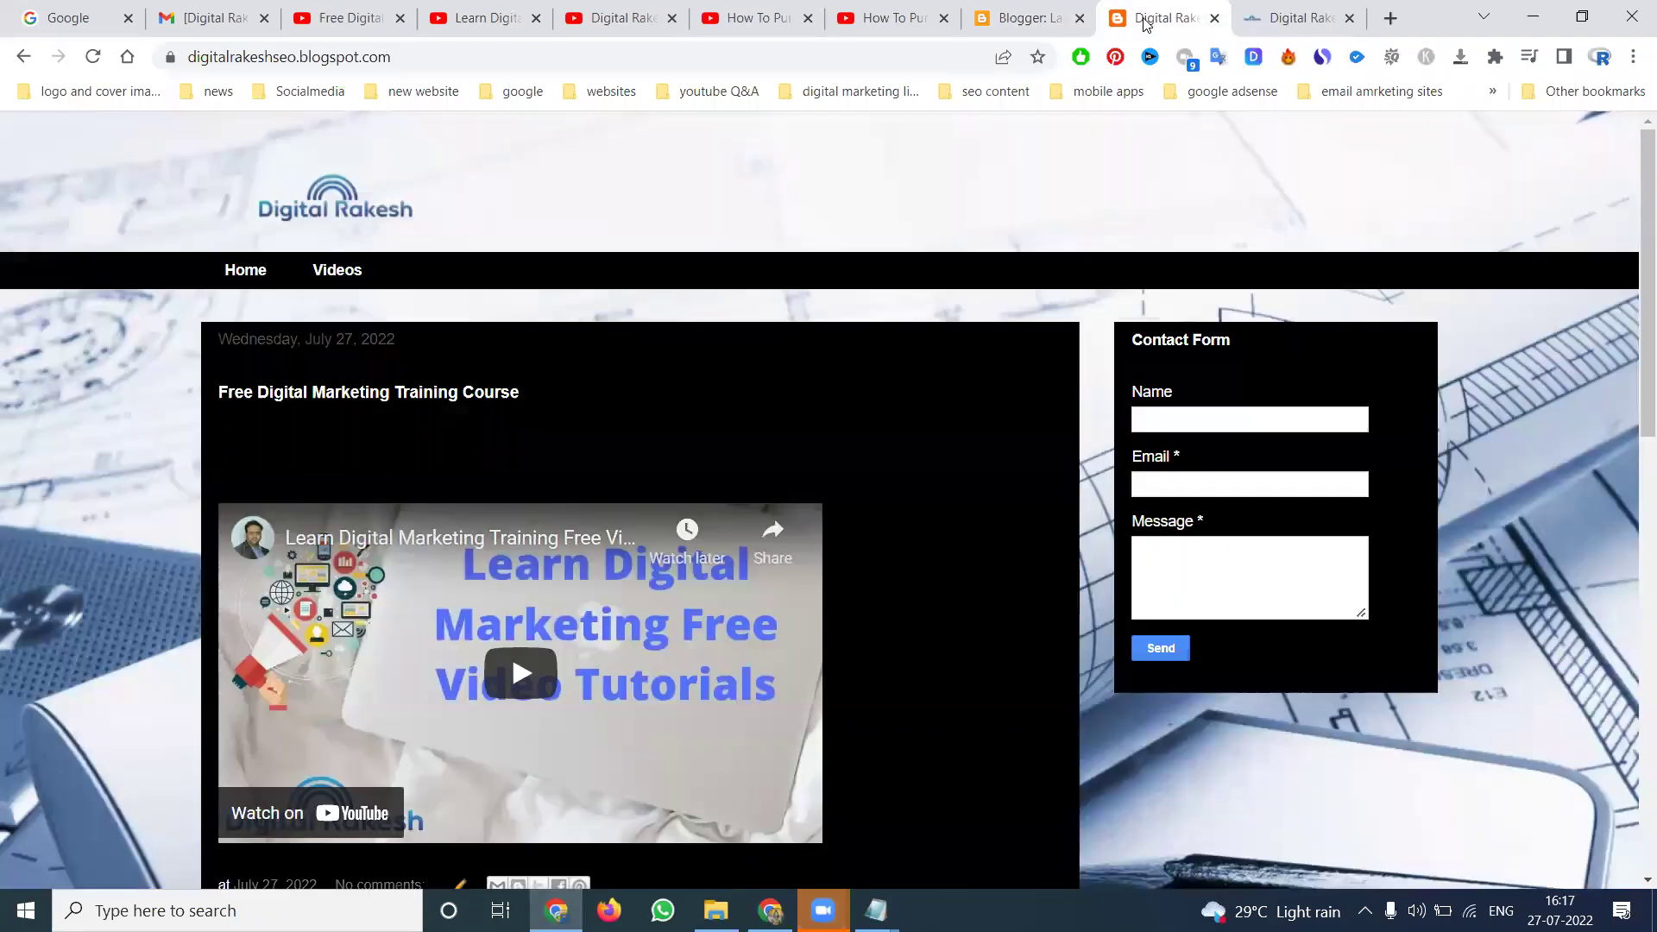
left_click(92, 56)
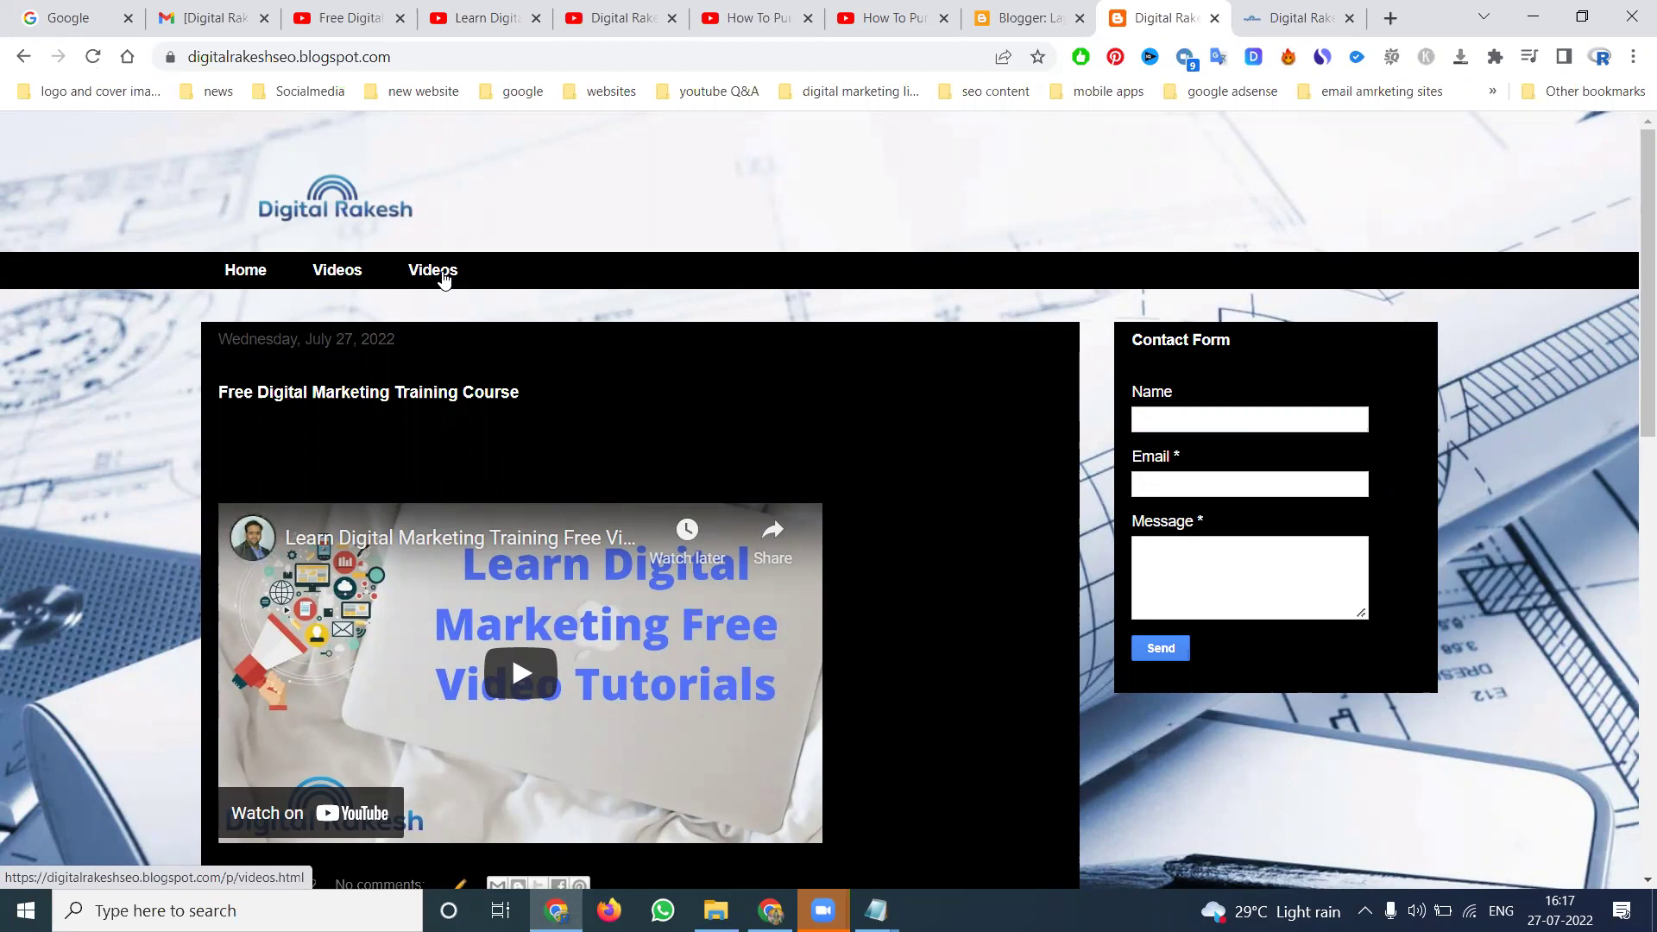
Step: Delete the duplicate Videos item from the Cross-Column Pages gadget's page list and save the gadget
left_click(1024, 18)
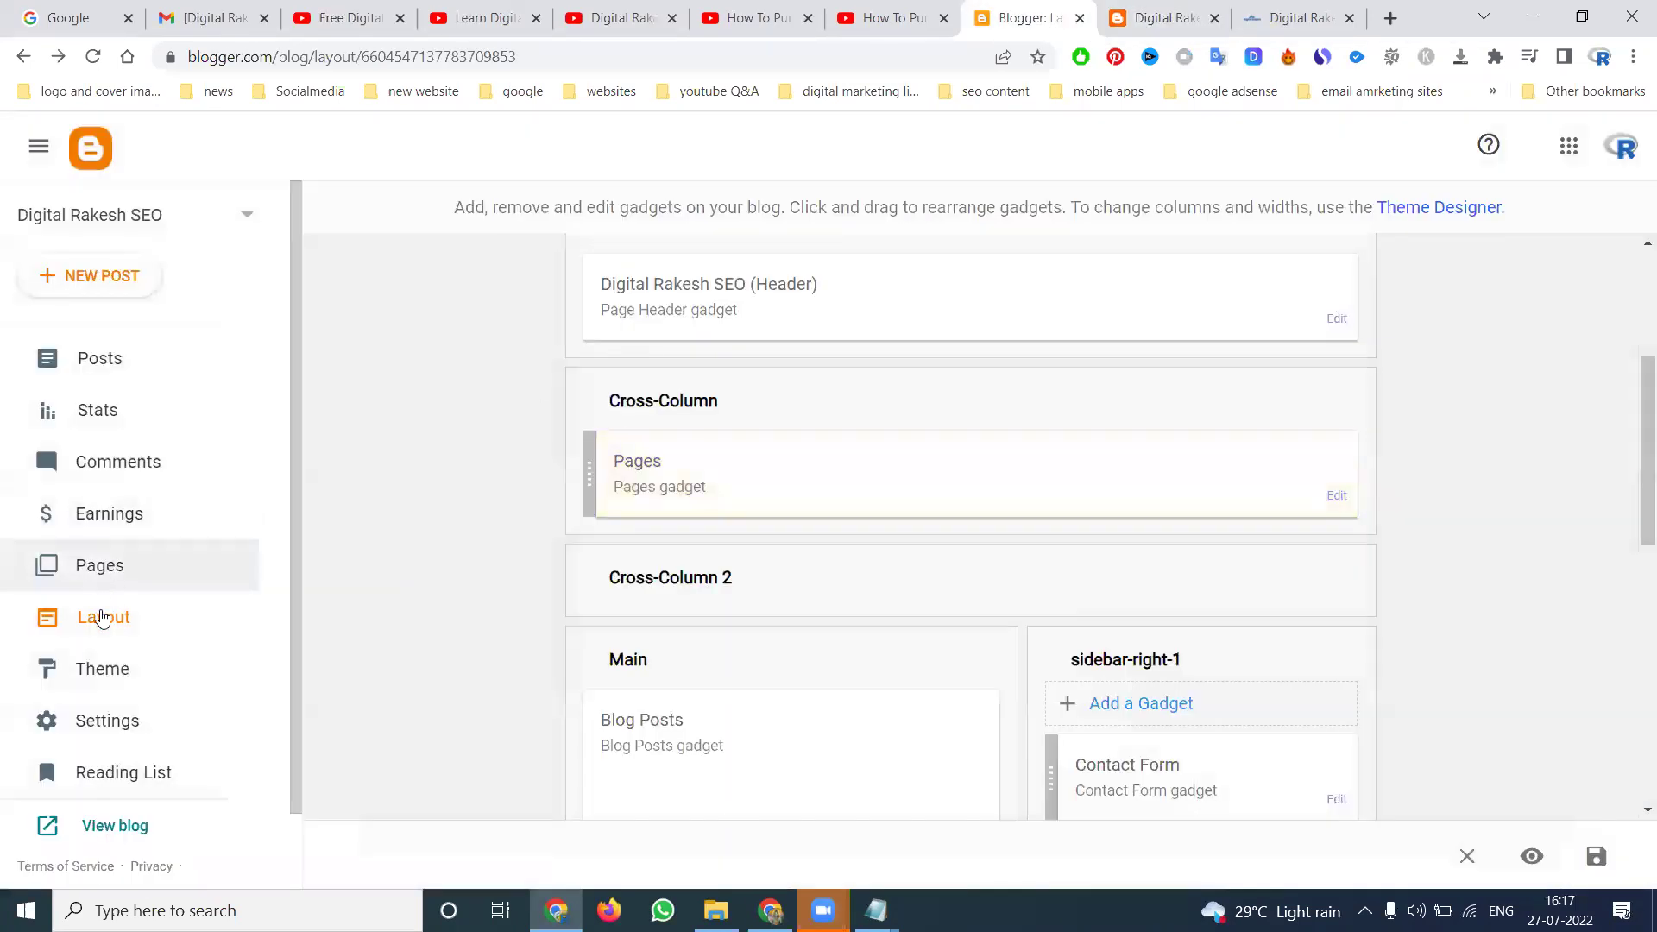
left_click(1337, 499)
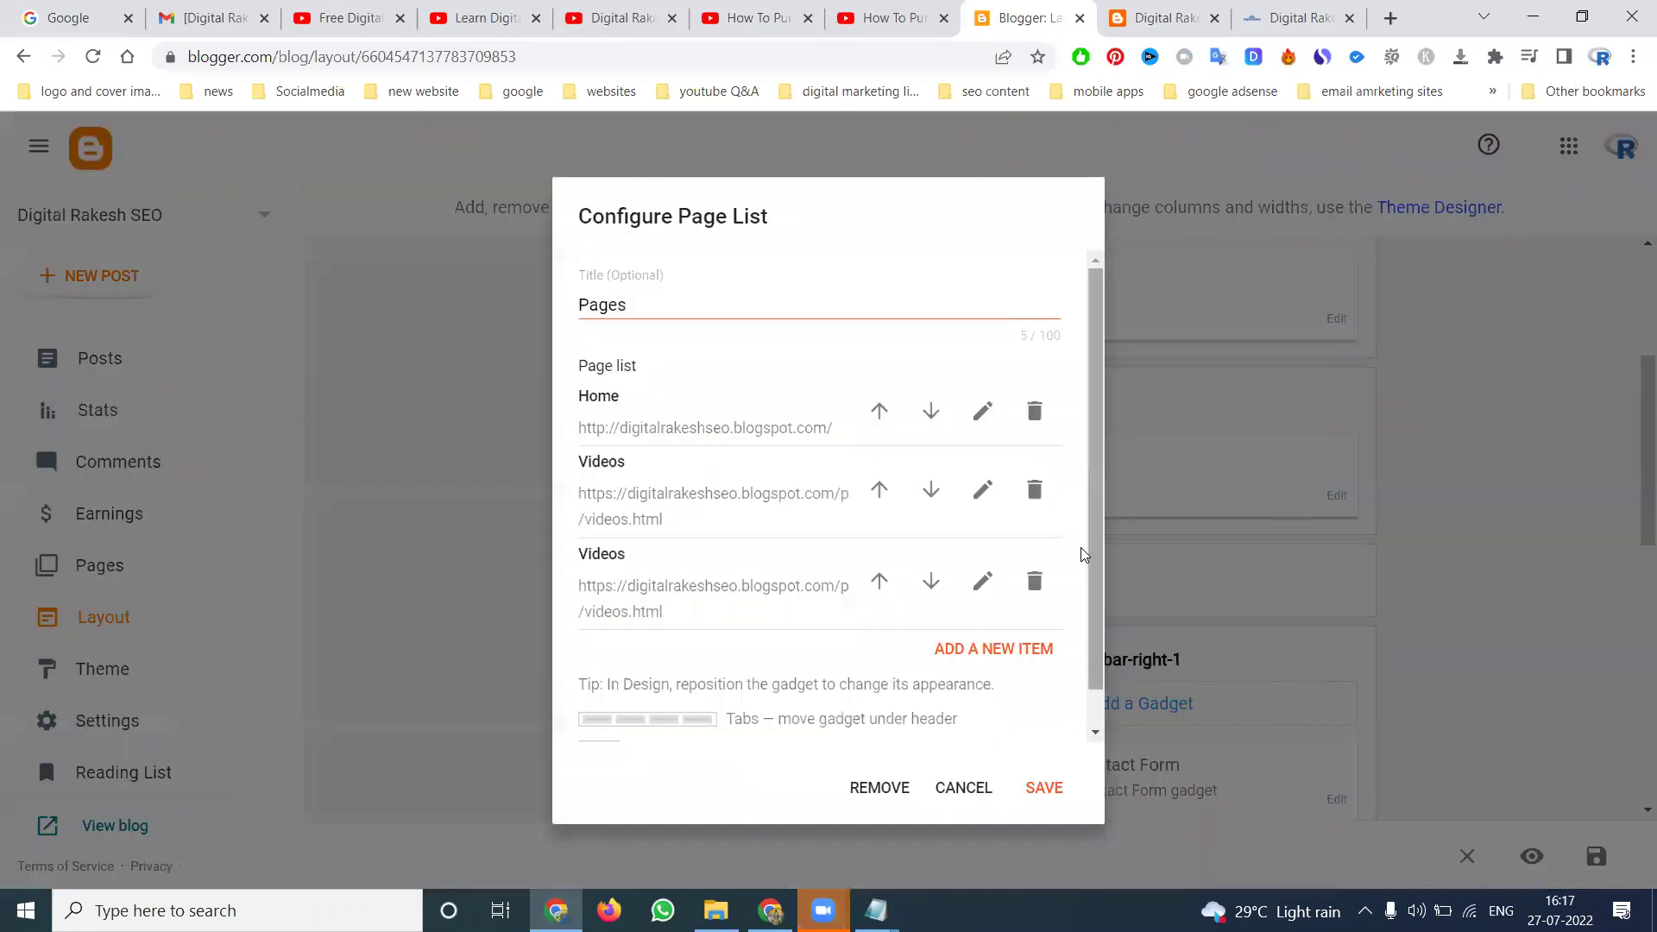
left_click(1039, 580)
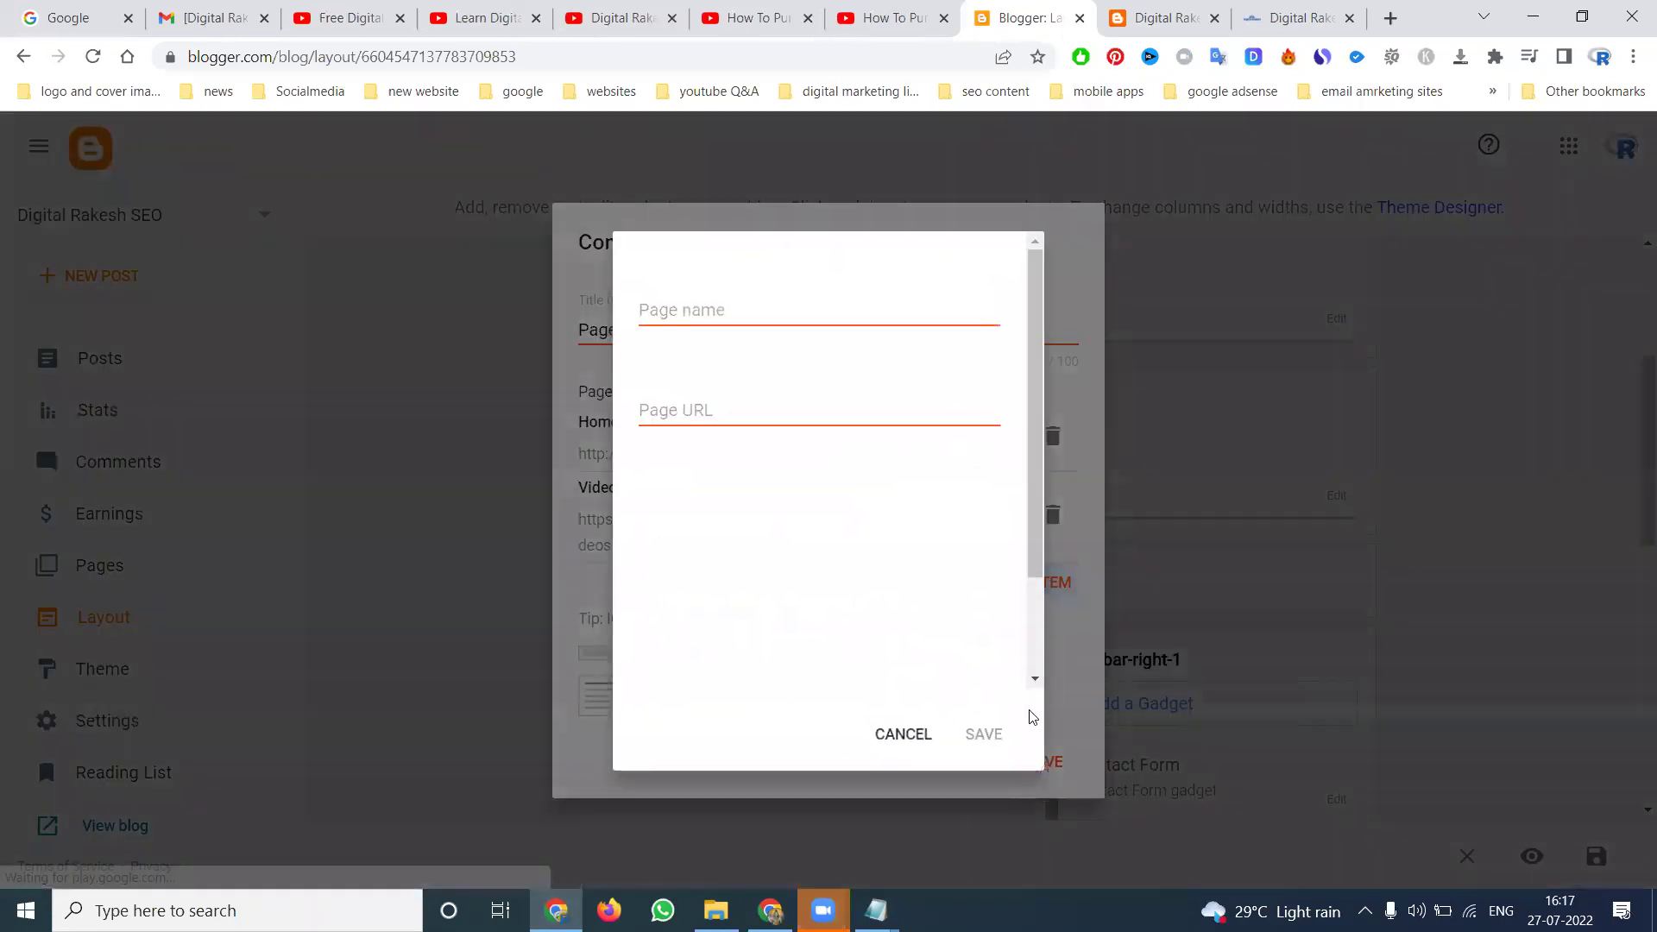
left_click(903, 734)
left_click(1038, 760)
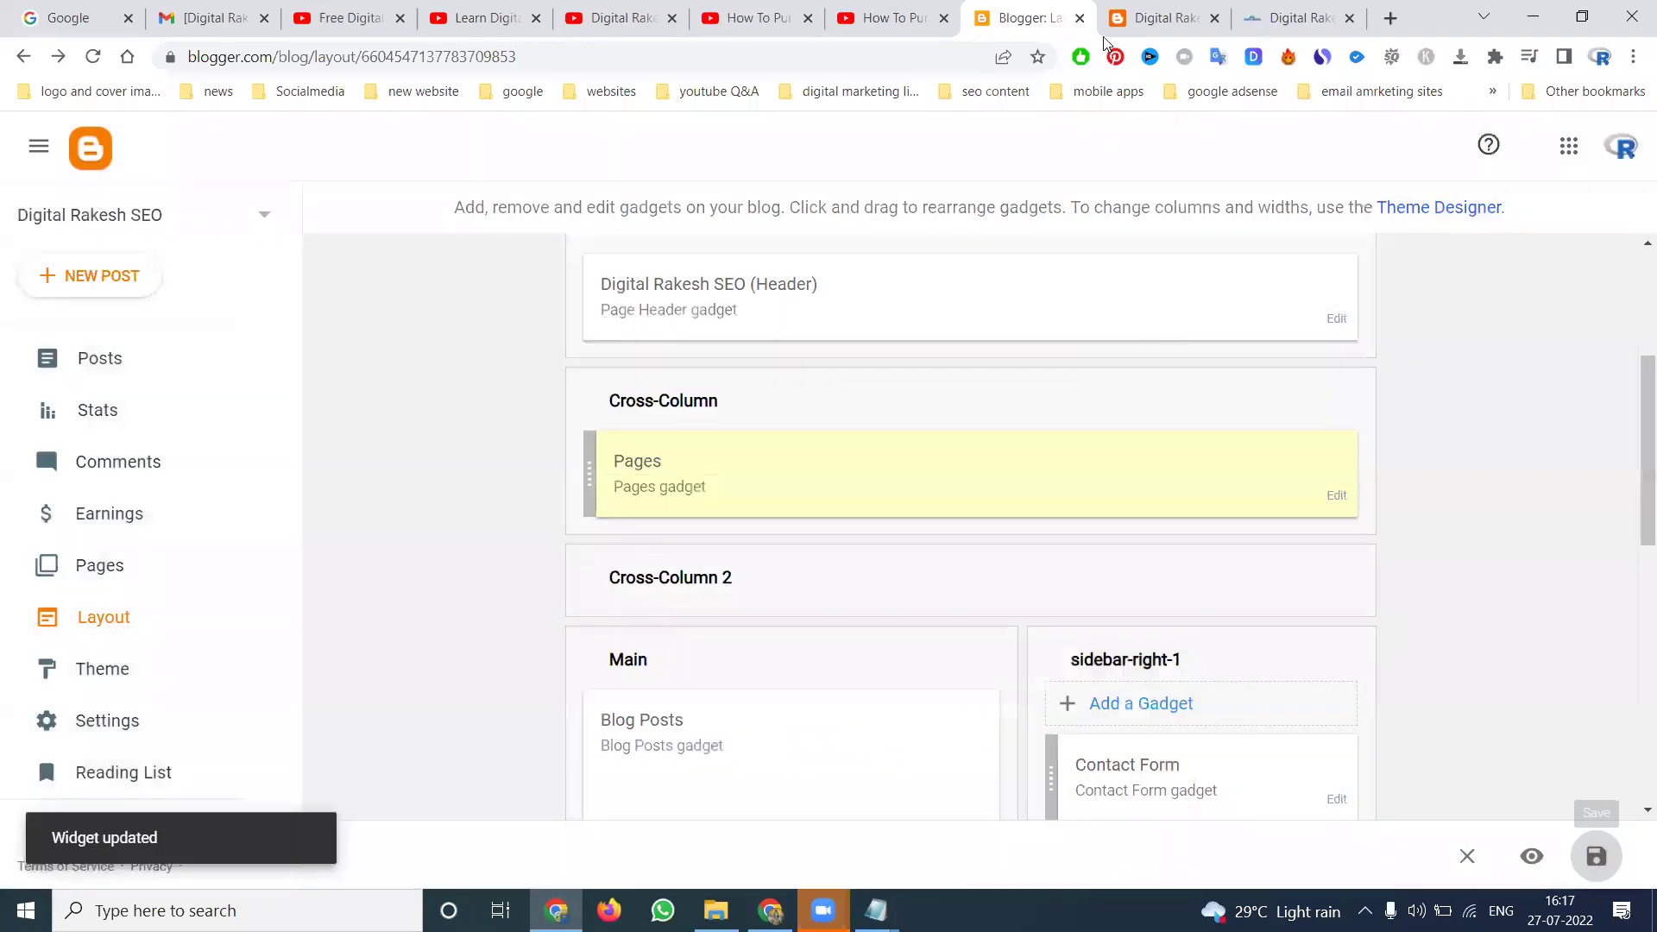
Step: Reload the live blog and review the home page's menu, post date and the repeated post below the main one
left_click(1165, 18)
left_click(89, 57)
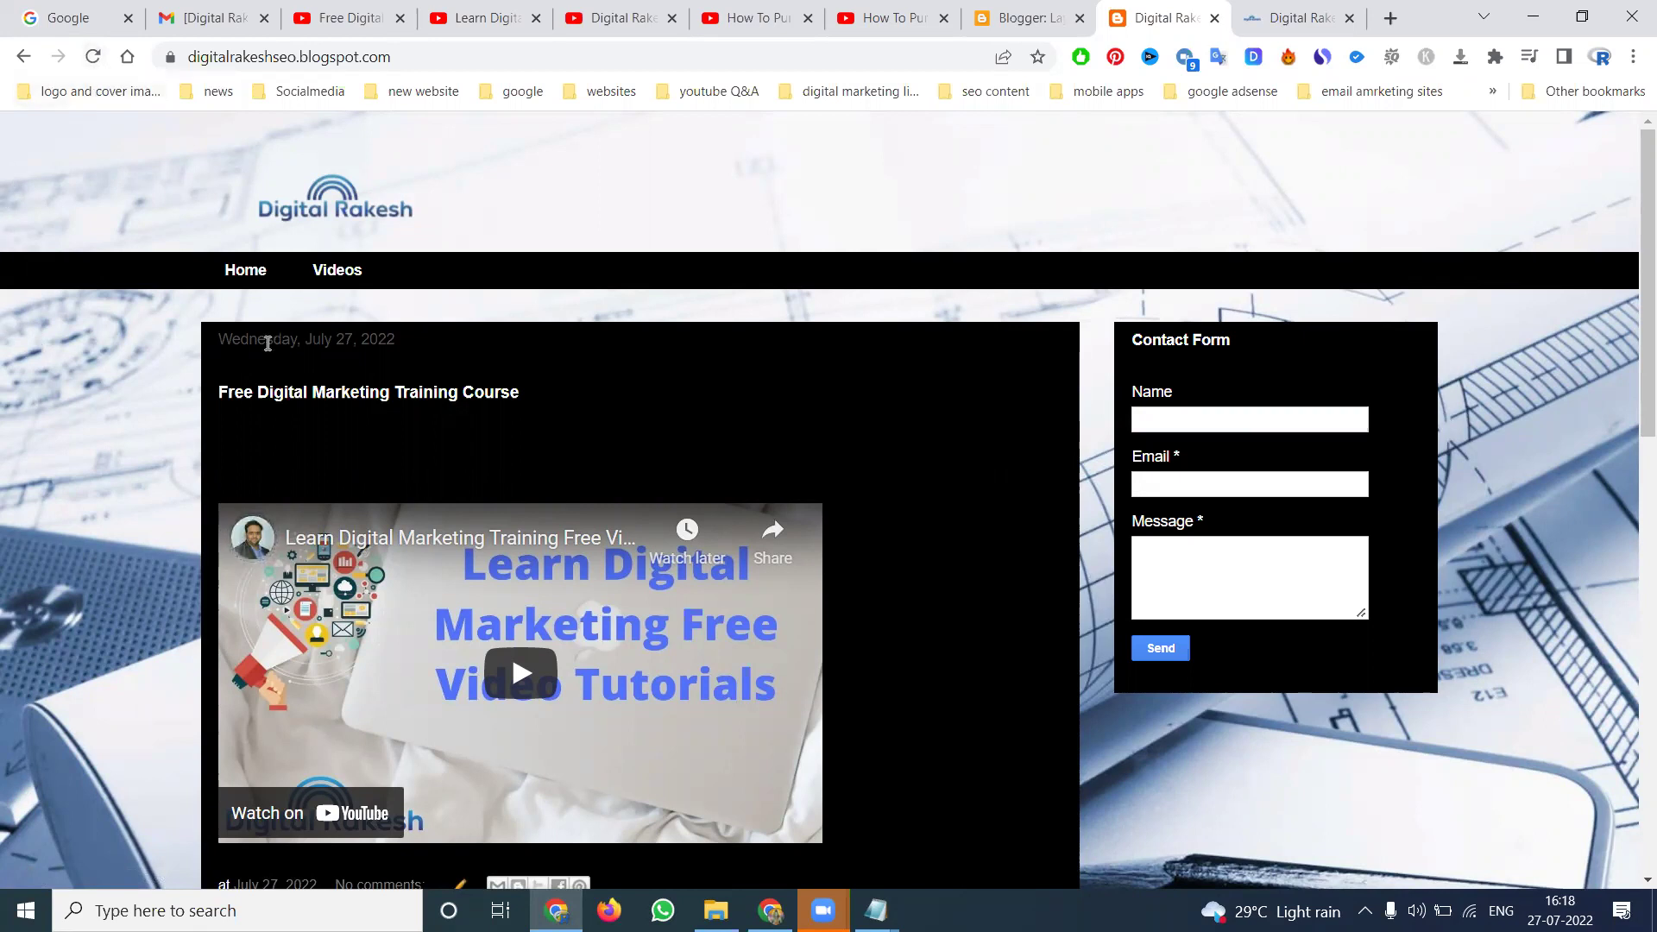
left_click_drag(219, 342, 429, 347)
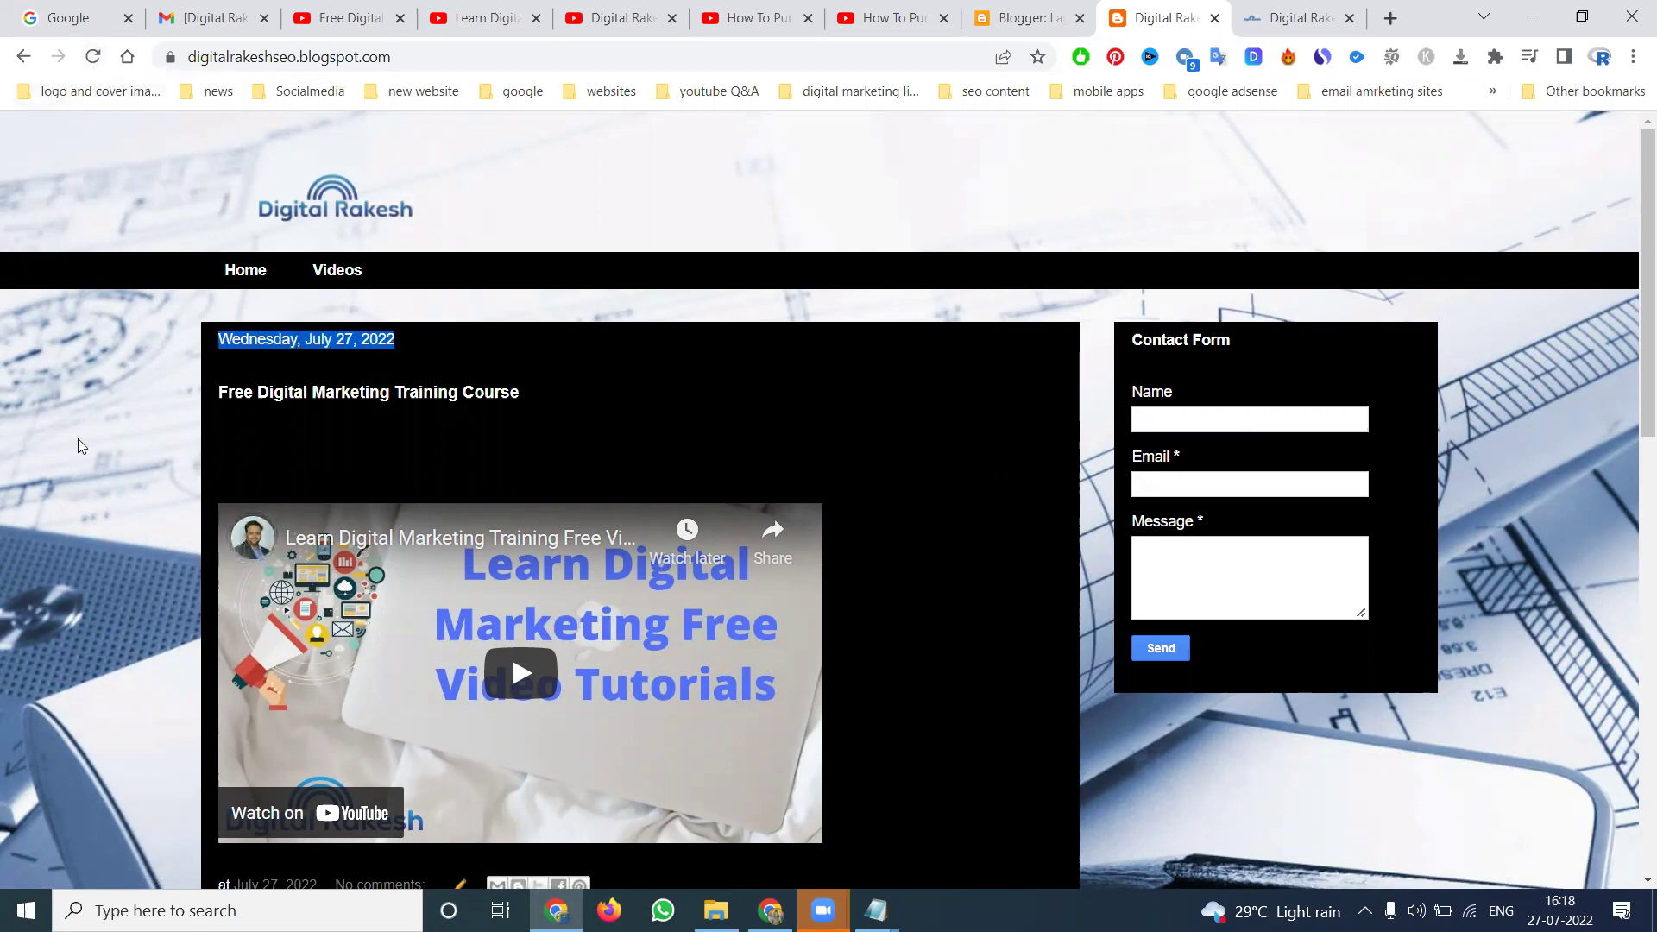
scroll(39, 454, "down", 6)
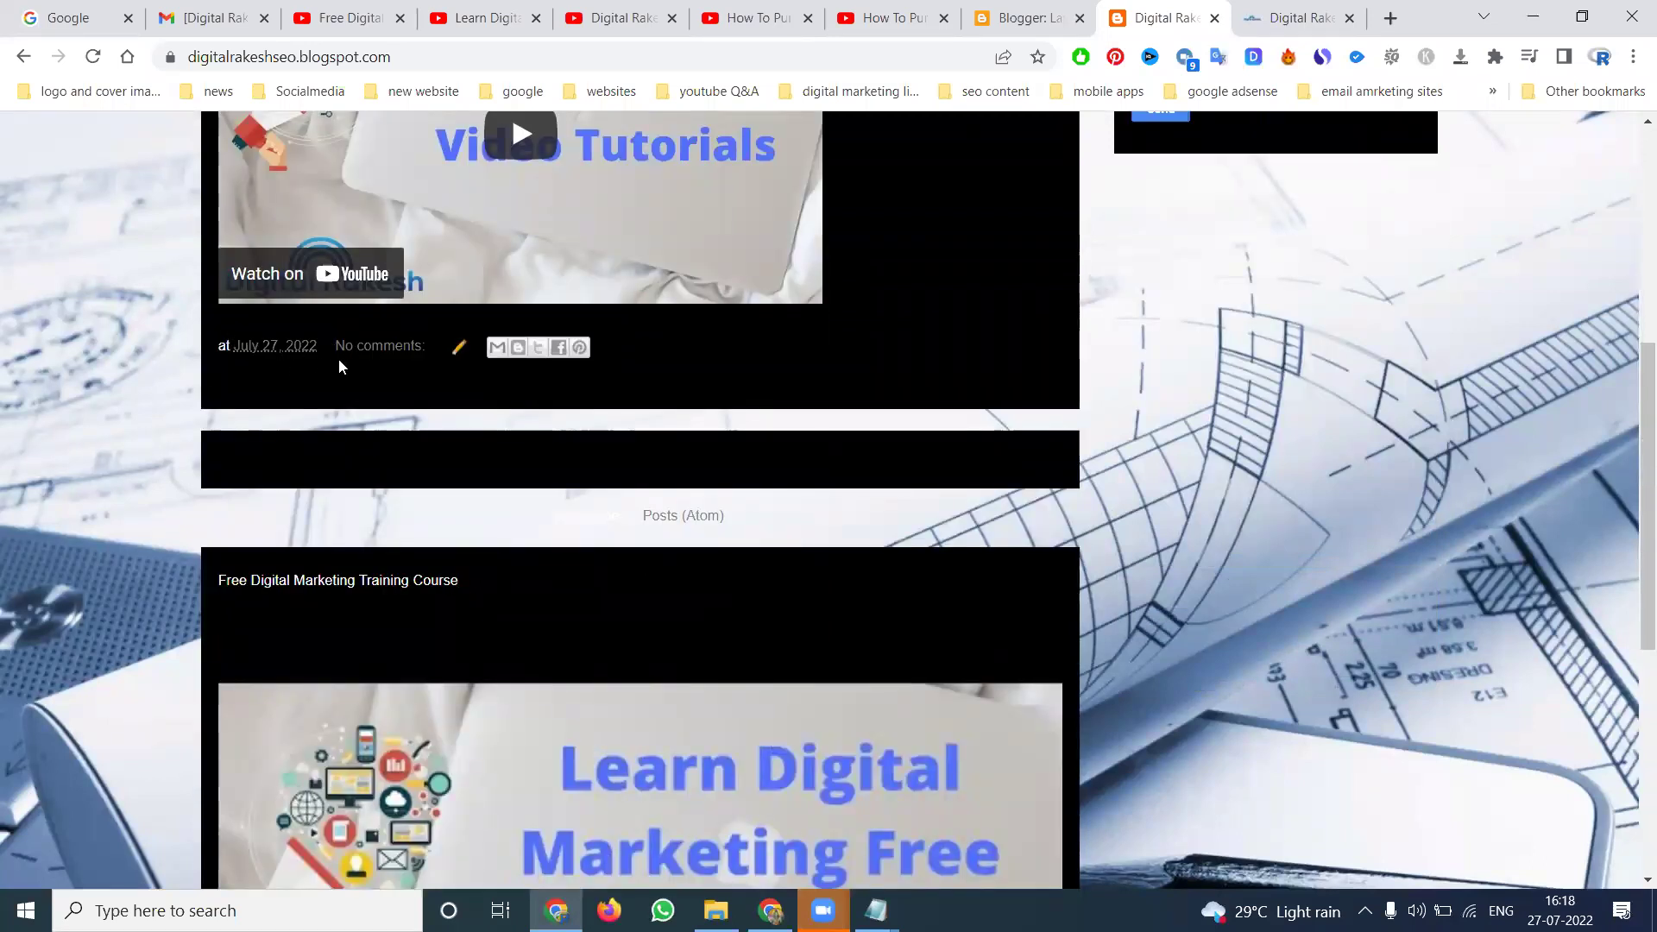
scroll(356, 407, "down", 6)
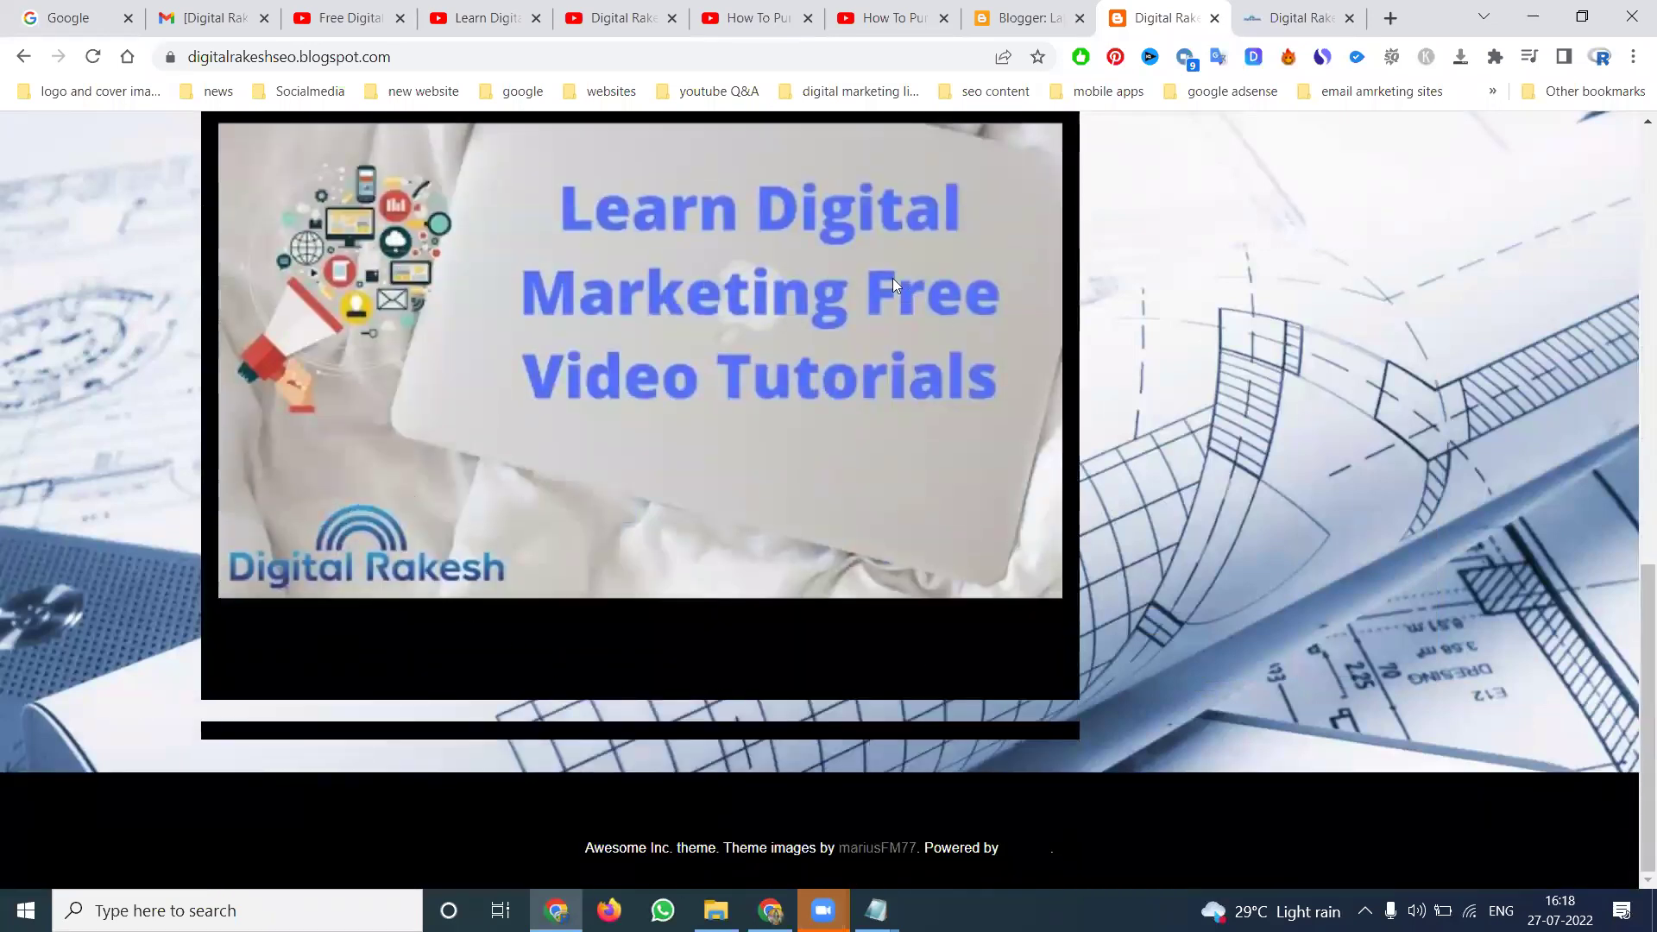
Step: Remove the Featured Post gadget from the Main section of the blog layout
left_click(1027, 18)
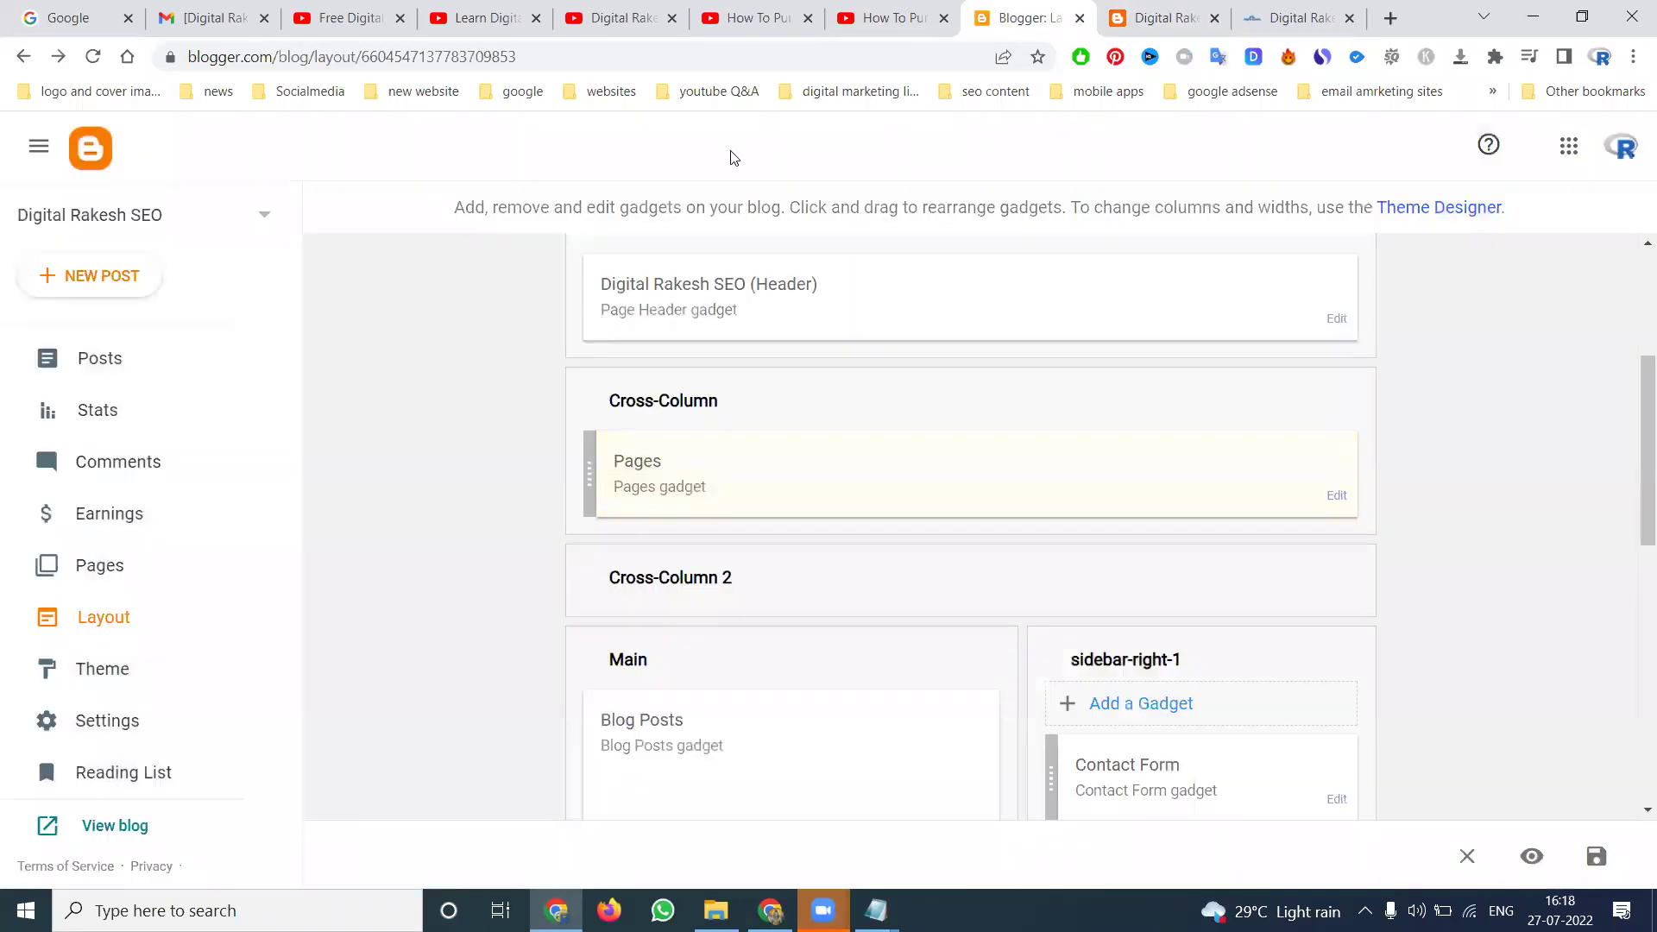
scroll(677, 444, "down", 5)
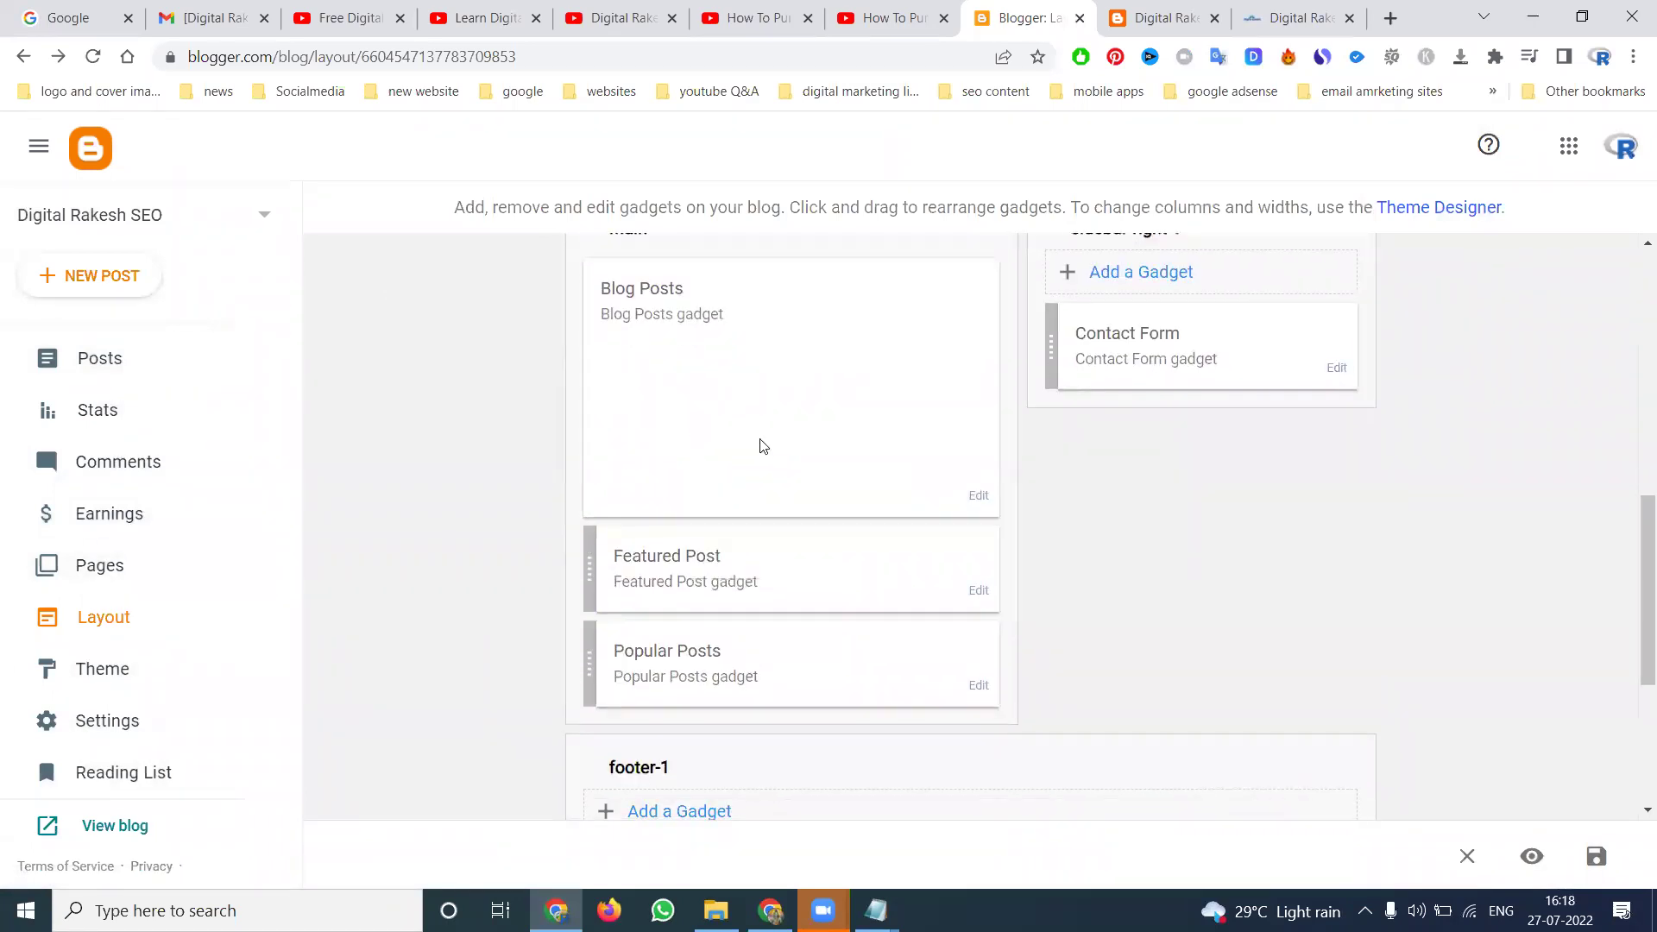
scroll(763, 446, "down", 4)
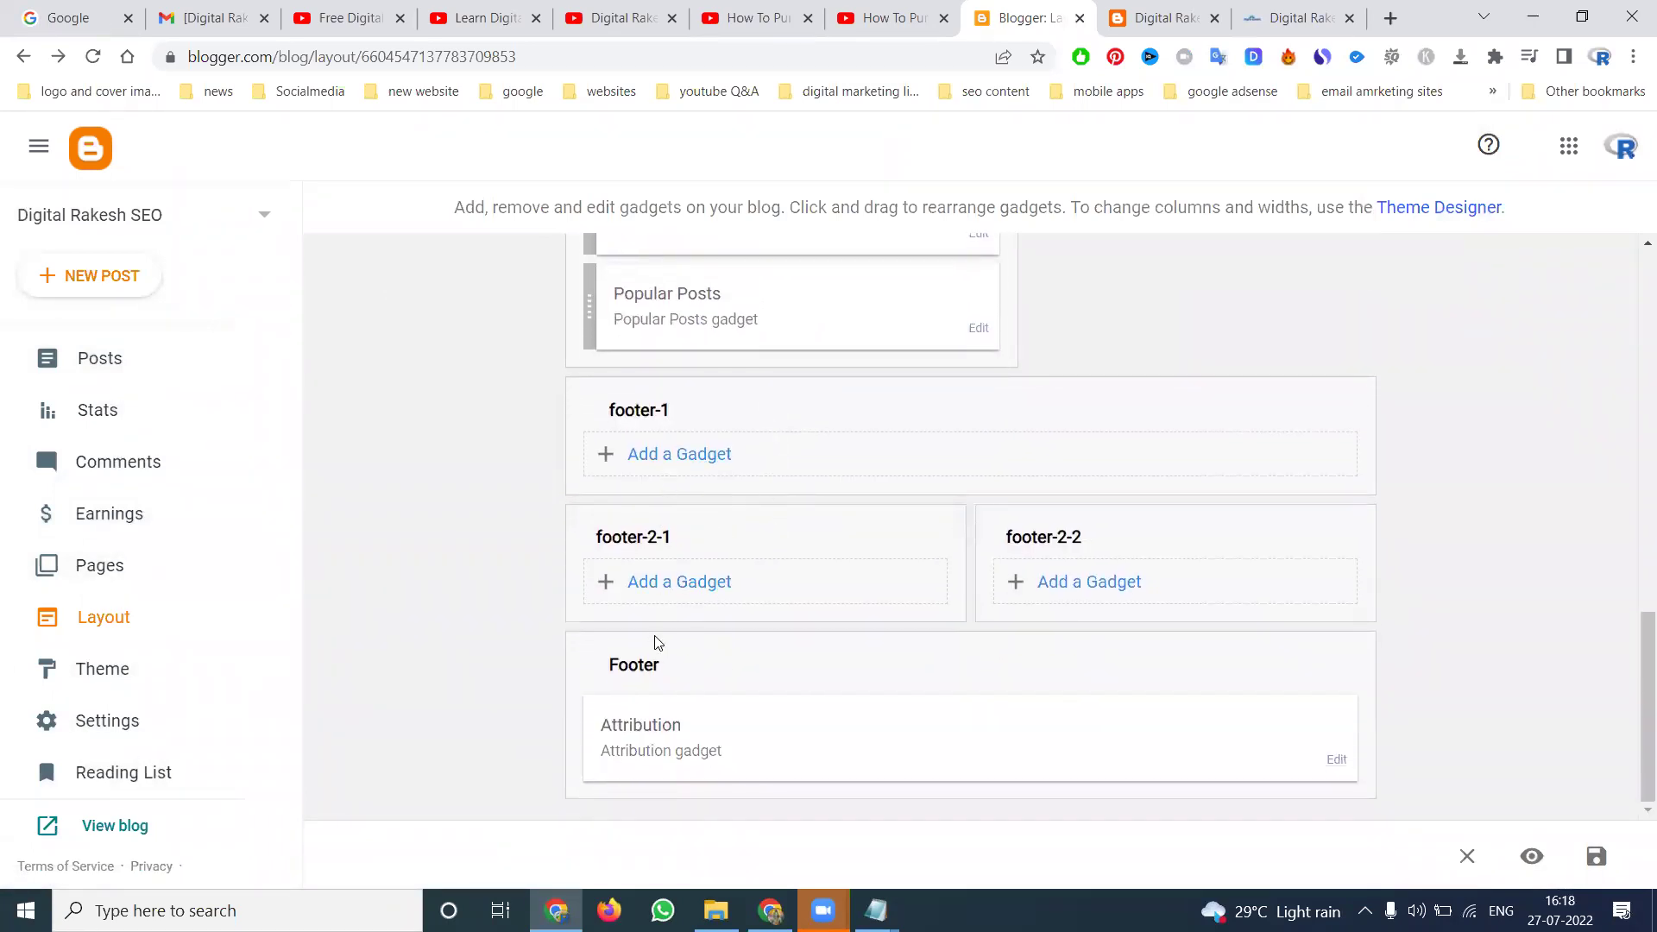
scroll(707, 556, "up", 2)
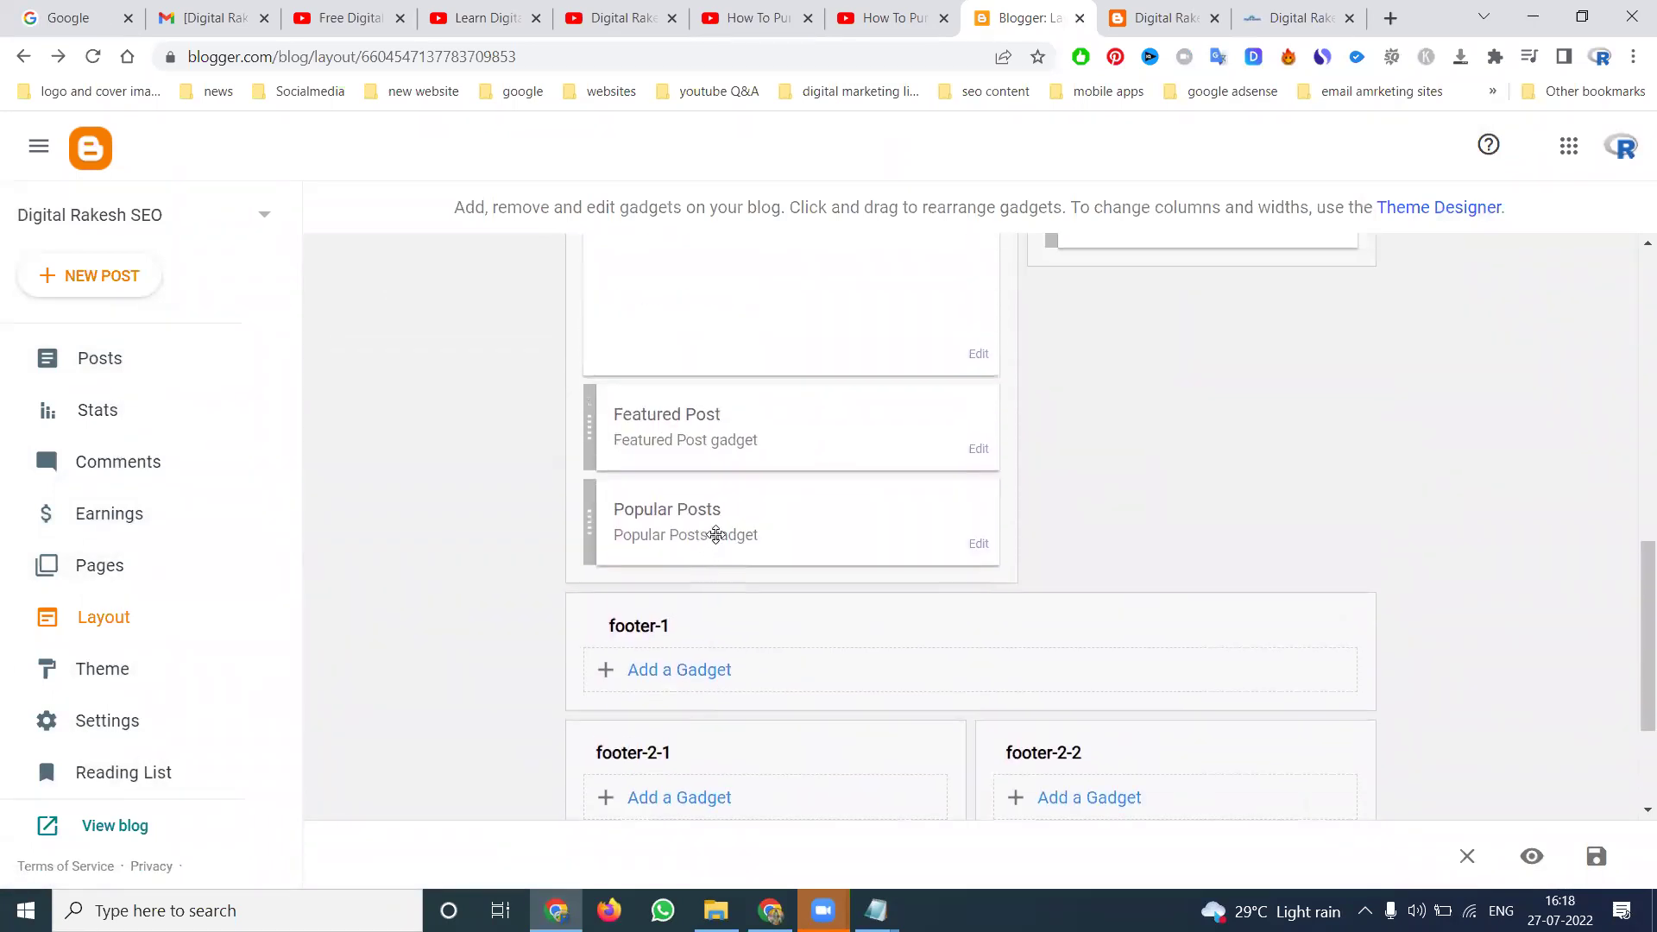
left_click(978, 452)
left_click(815, 676)
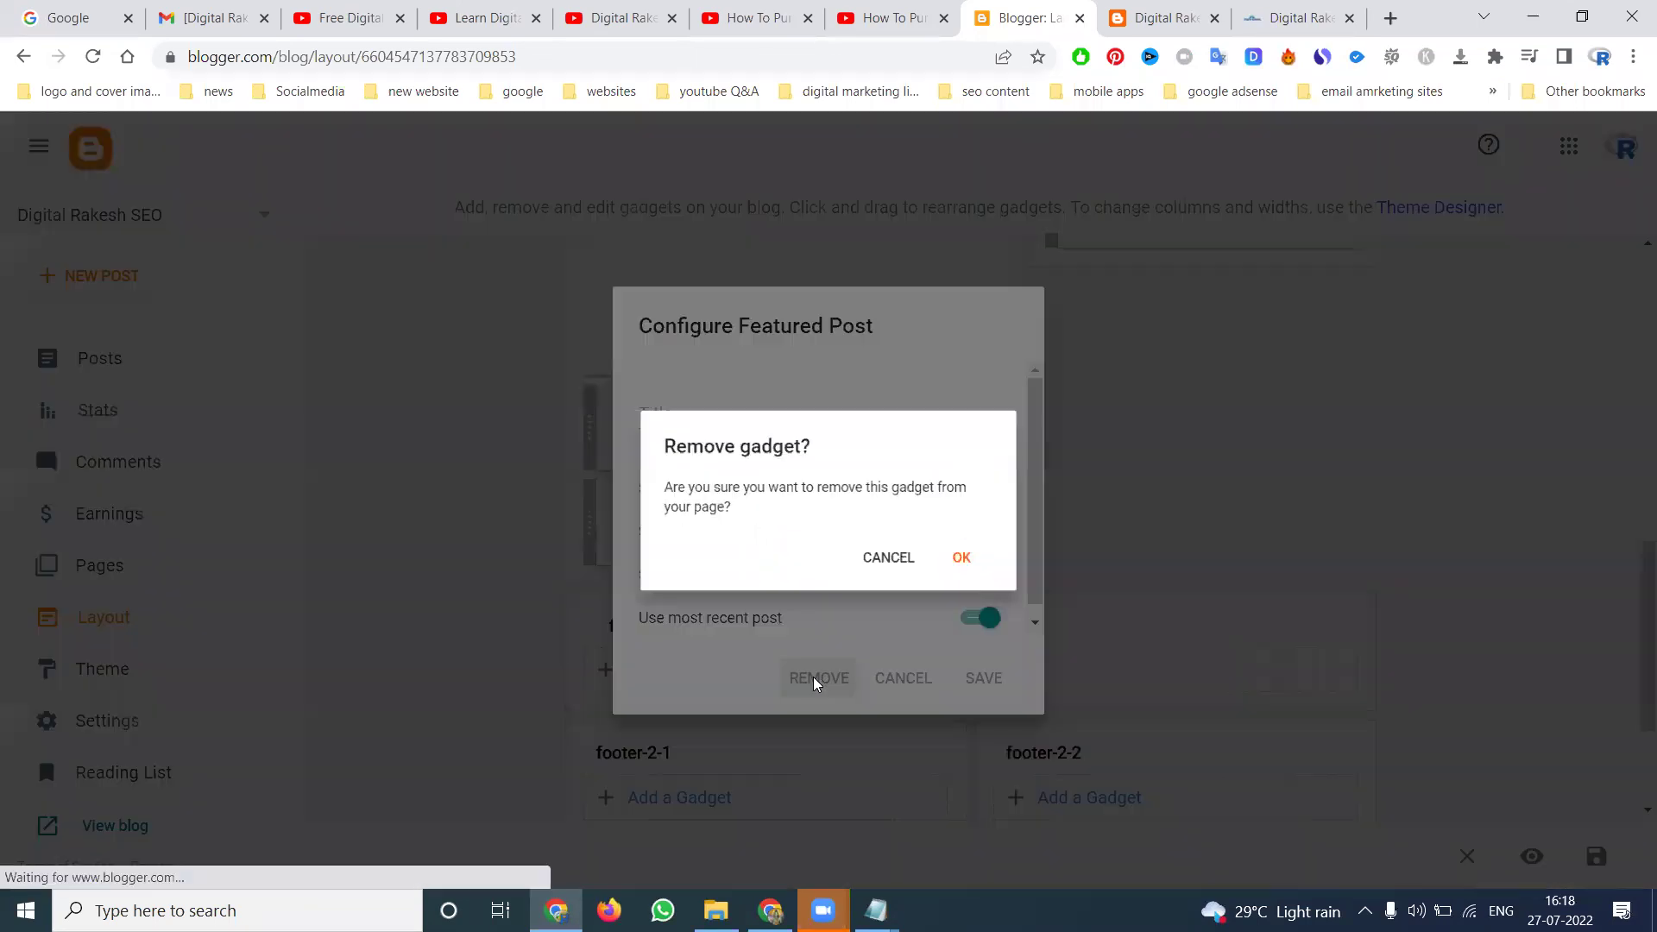
left_click(975, 563)
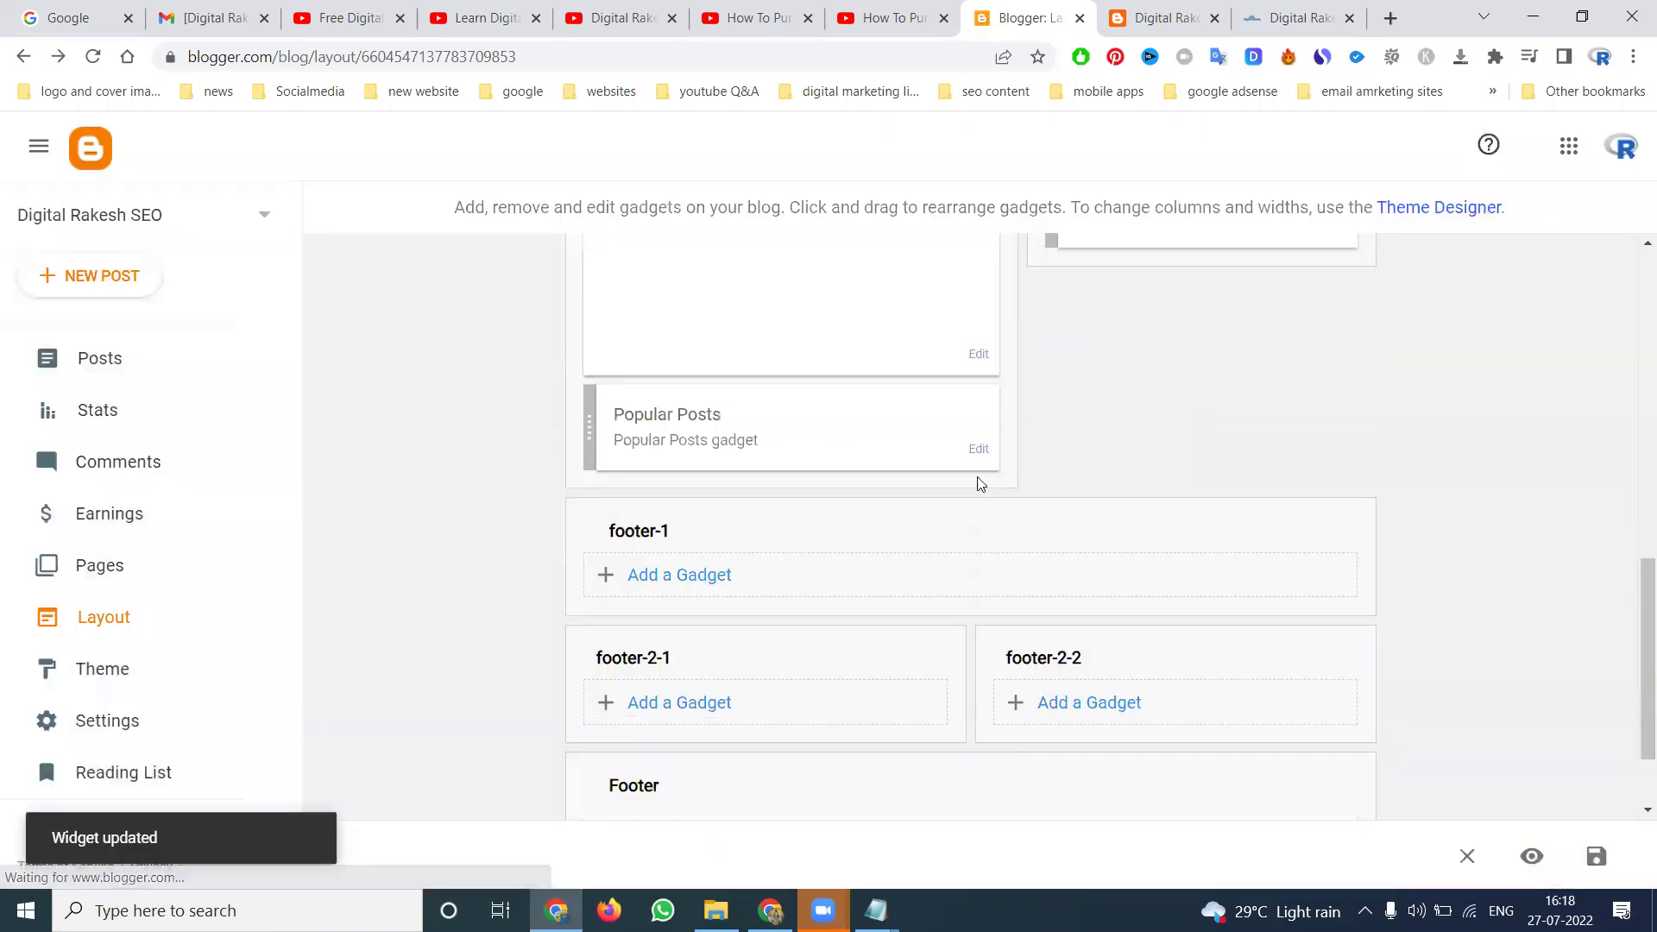
Step: Remove the Popular Posts gadget from the Main section of the blog layout
left_click(976, 453)
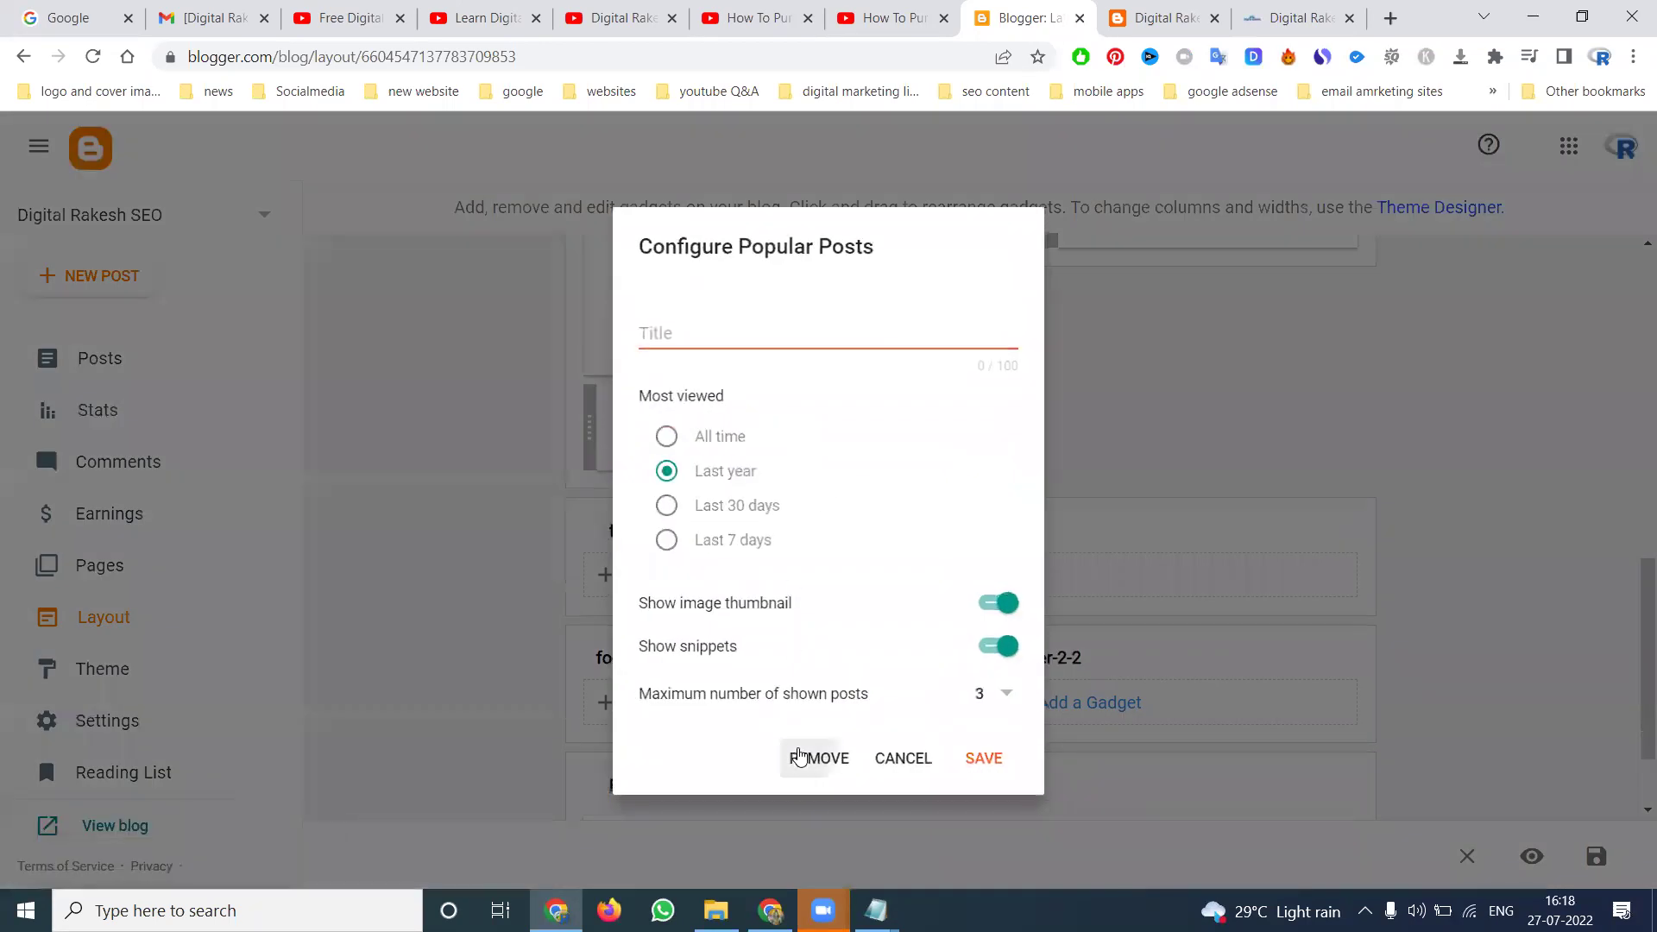
left_click(807, 758)
left_click(975, 563)
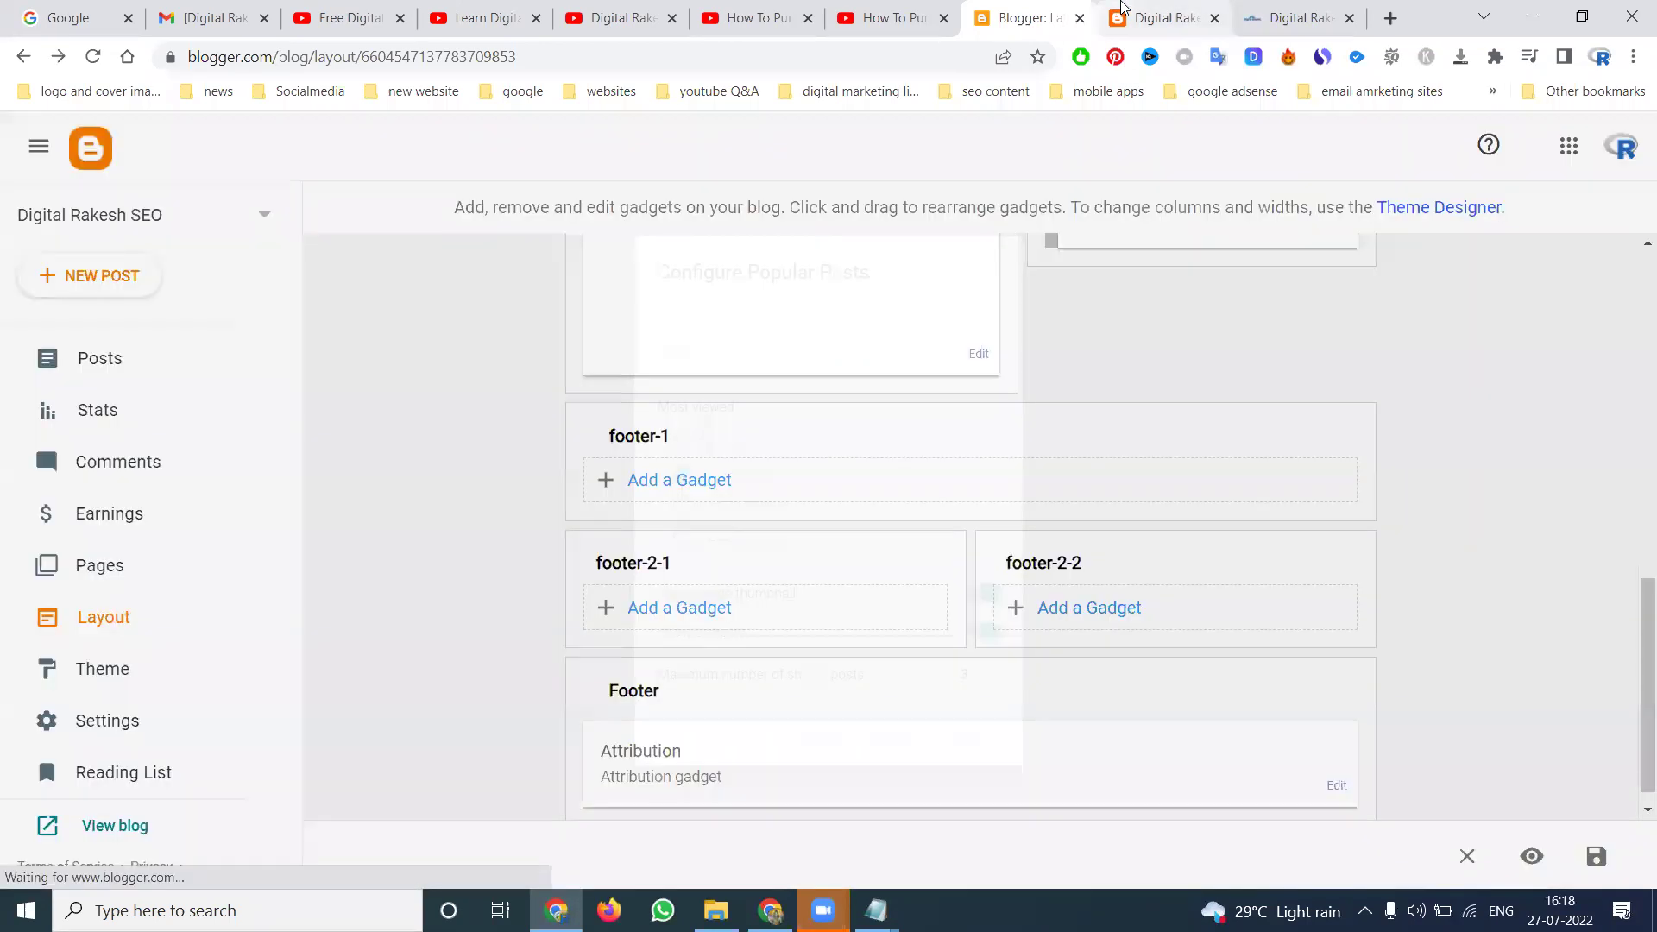
Step: Look for the repeated featured post on the live home page, and save the blog layout arrangement
left_click(1122, 7)
key("F5")
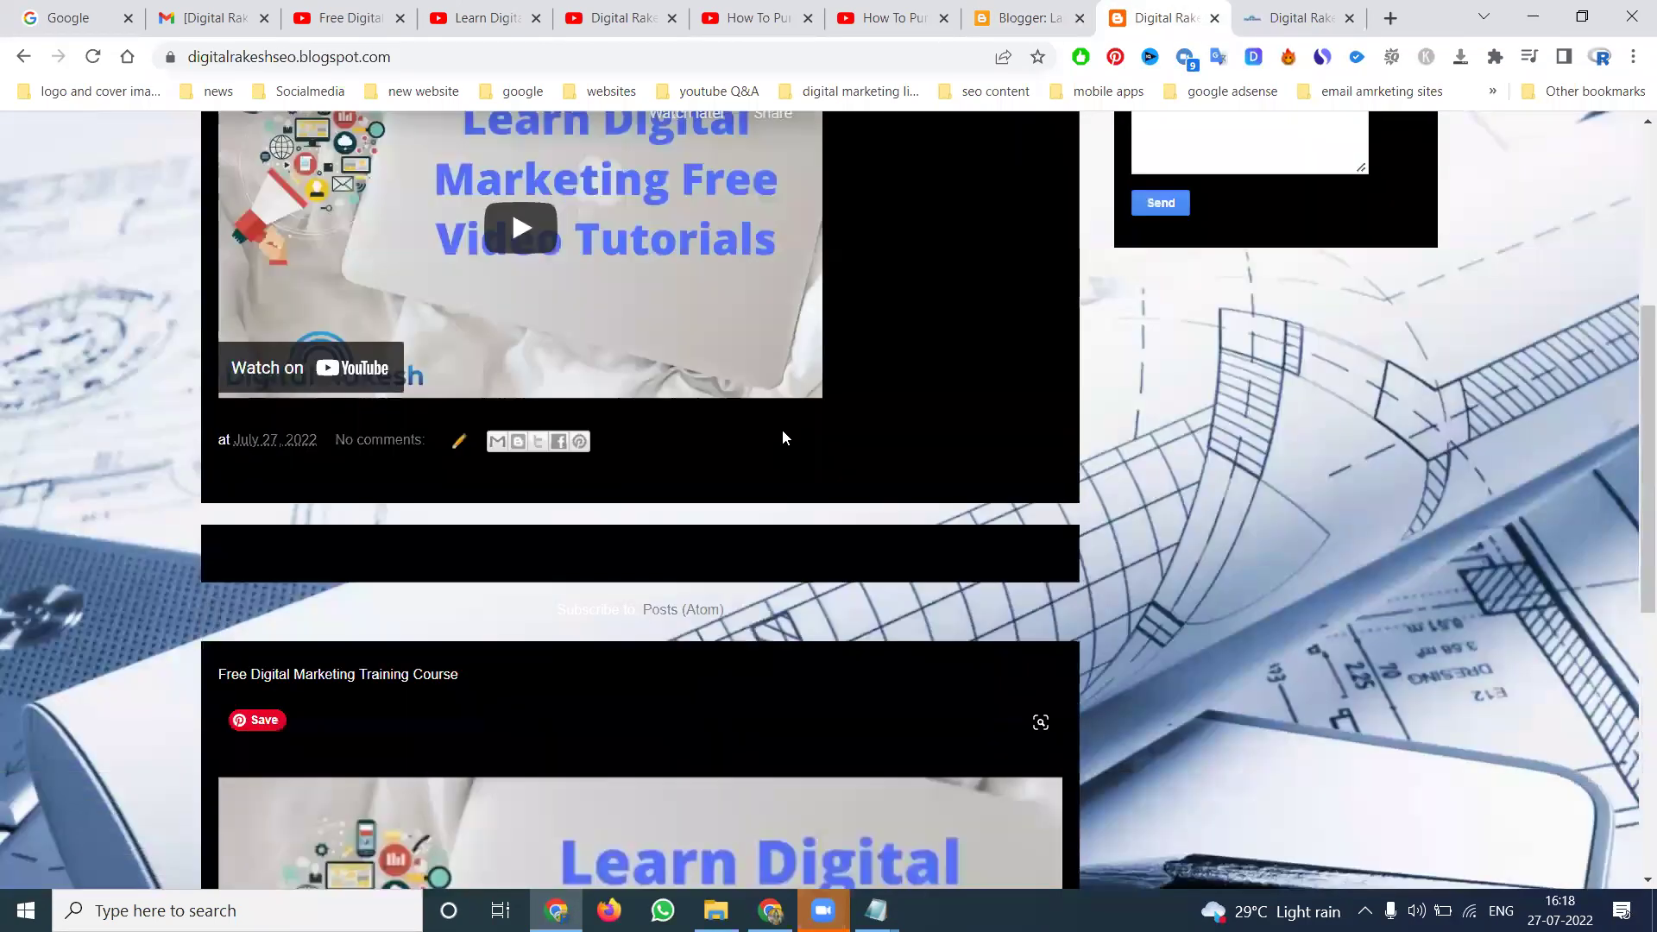
scroll(804, 421, "down", 10)
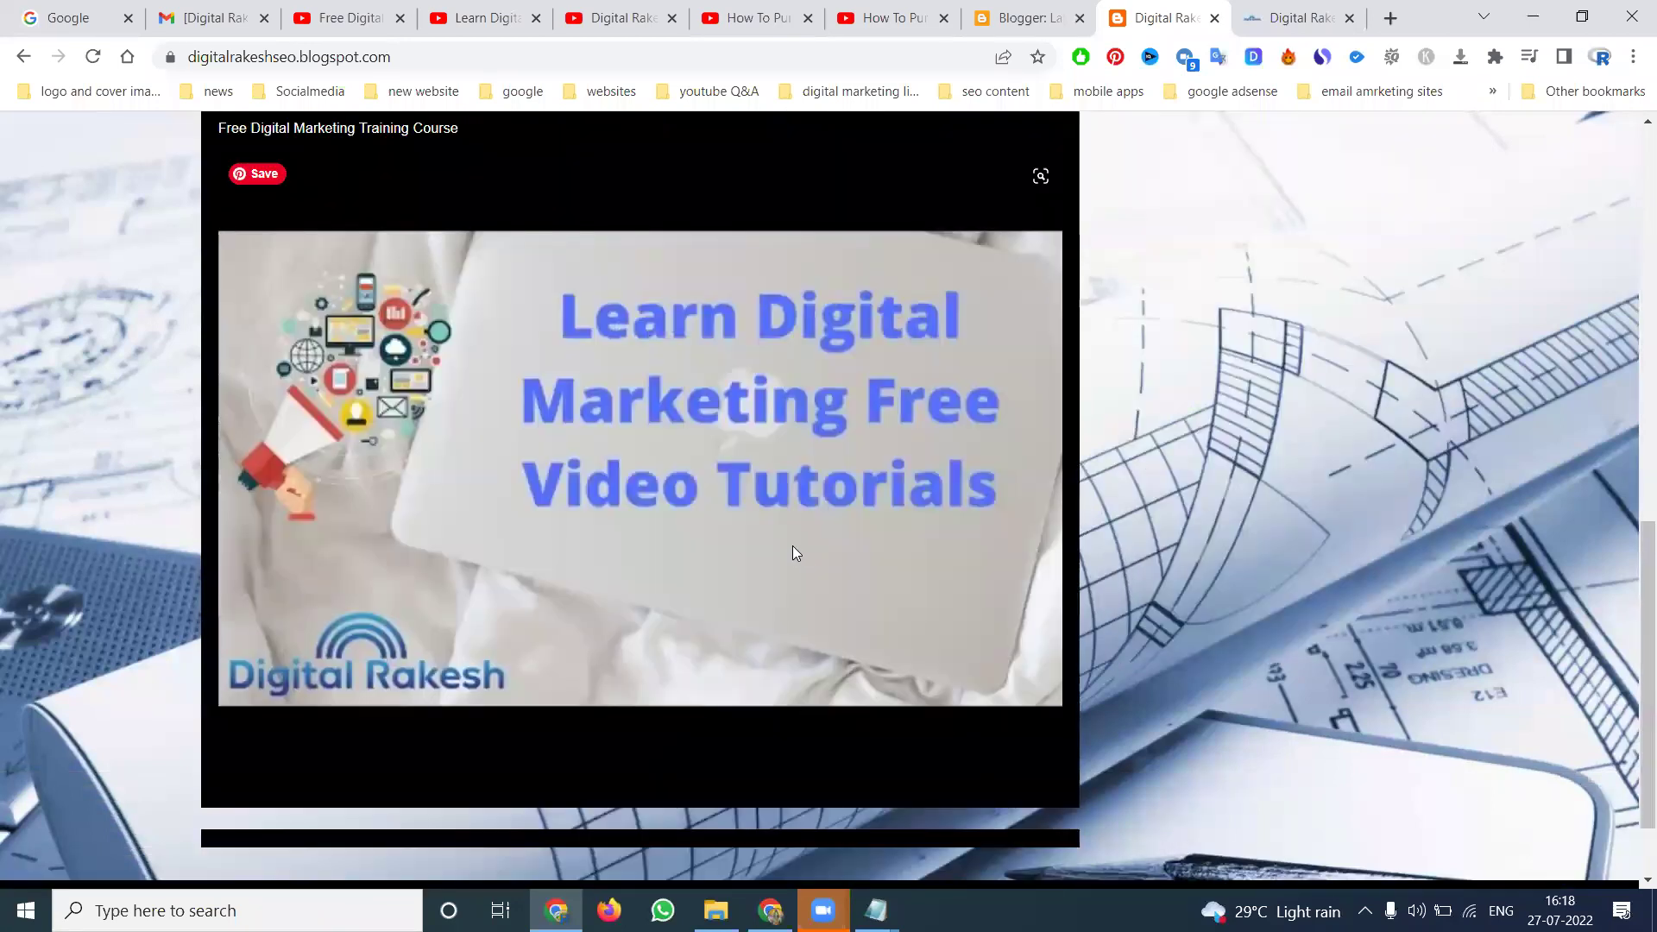
left_click(993, 17)
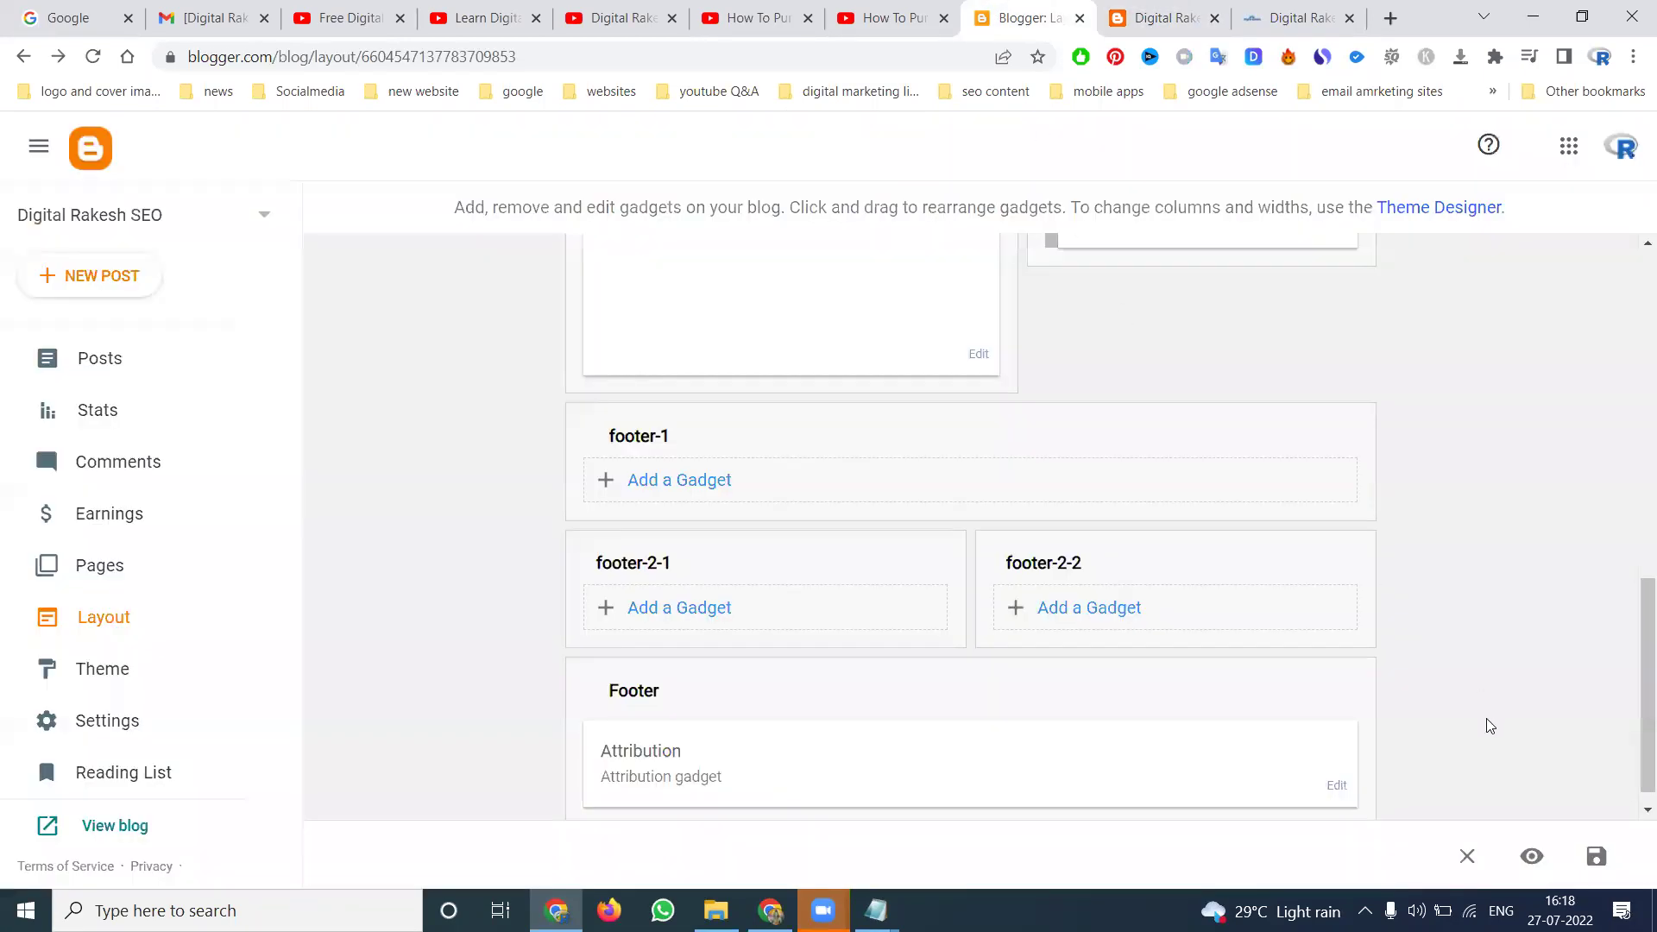
left_click(1596, 855)
Step: Reload the live blog and check the home page down to its footer for leftover post gadgets
left_click(1161, 18)
left_click(95, 57)
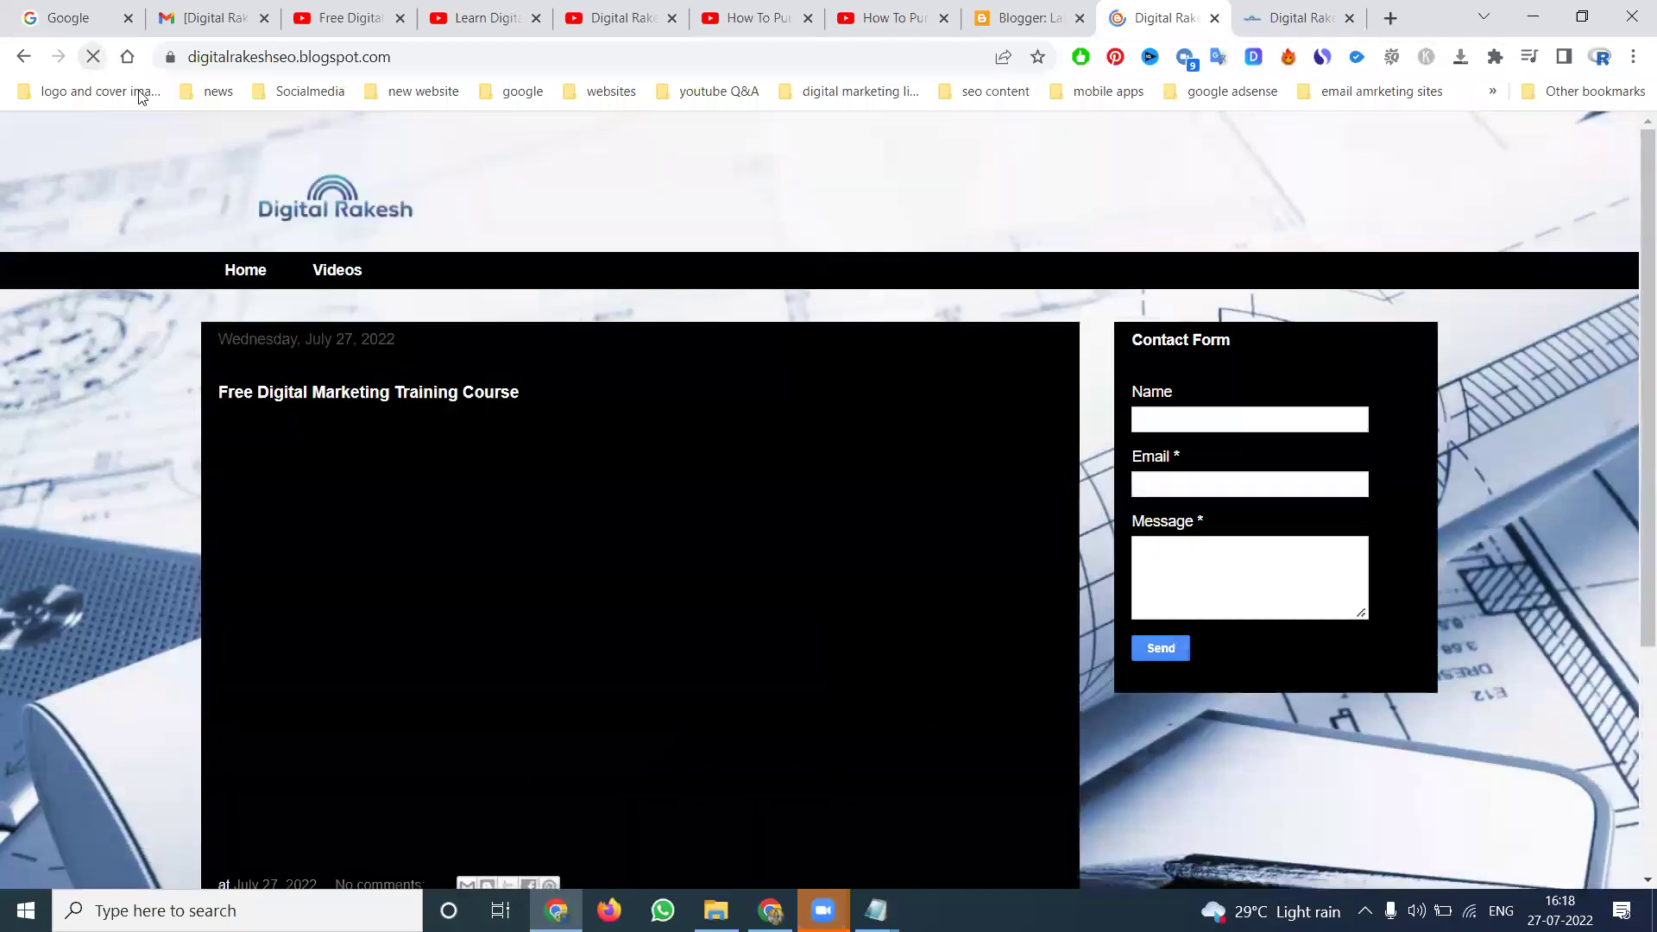
scroll(844, 458, "down", 4)
scroll(844, 459, "up", 2)
scroll(846, 466, "up", 2)
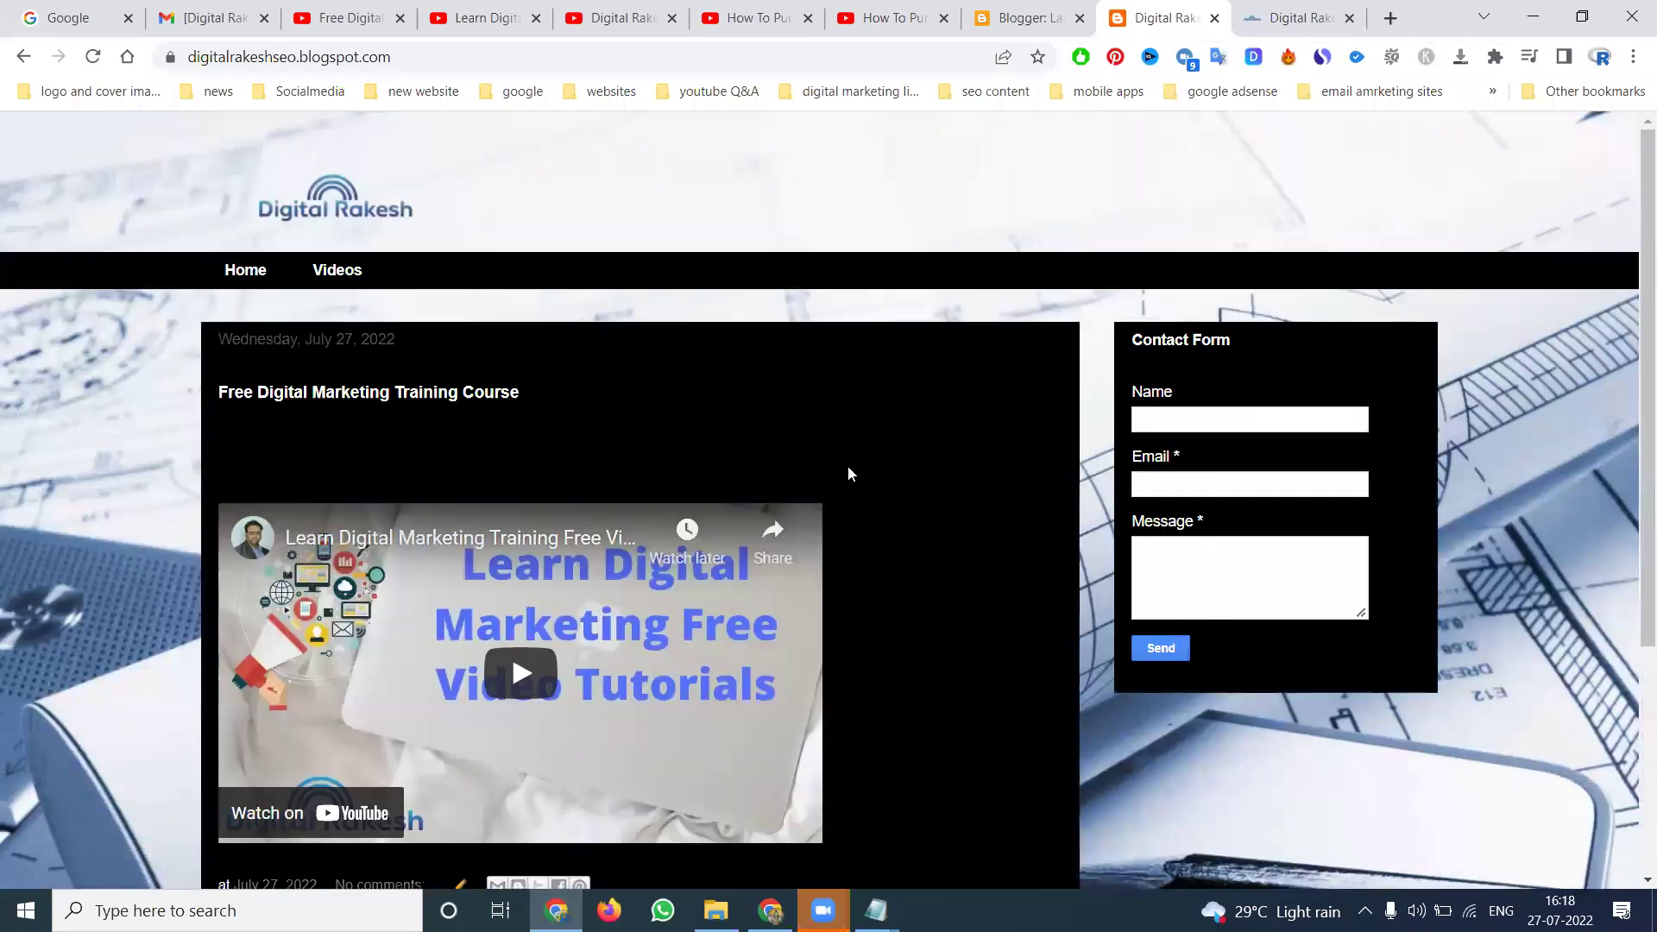
scroll(848, 465, "down", 4)
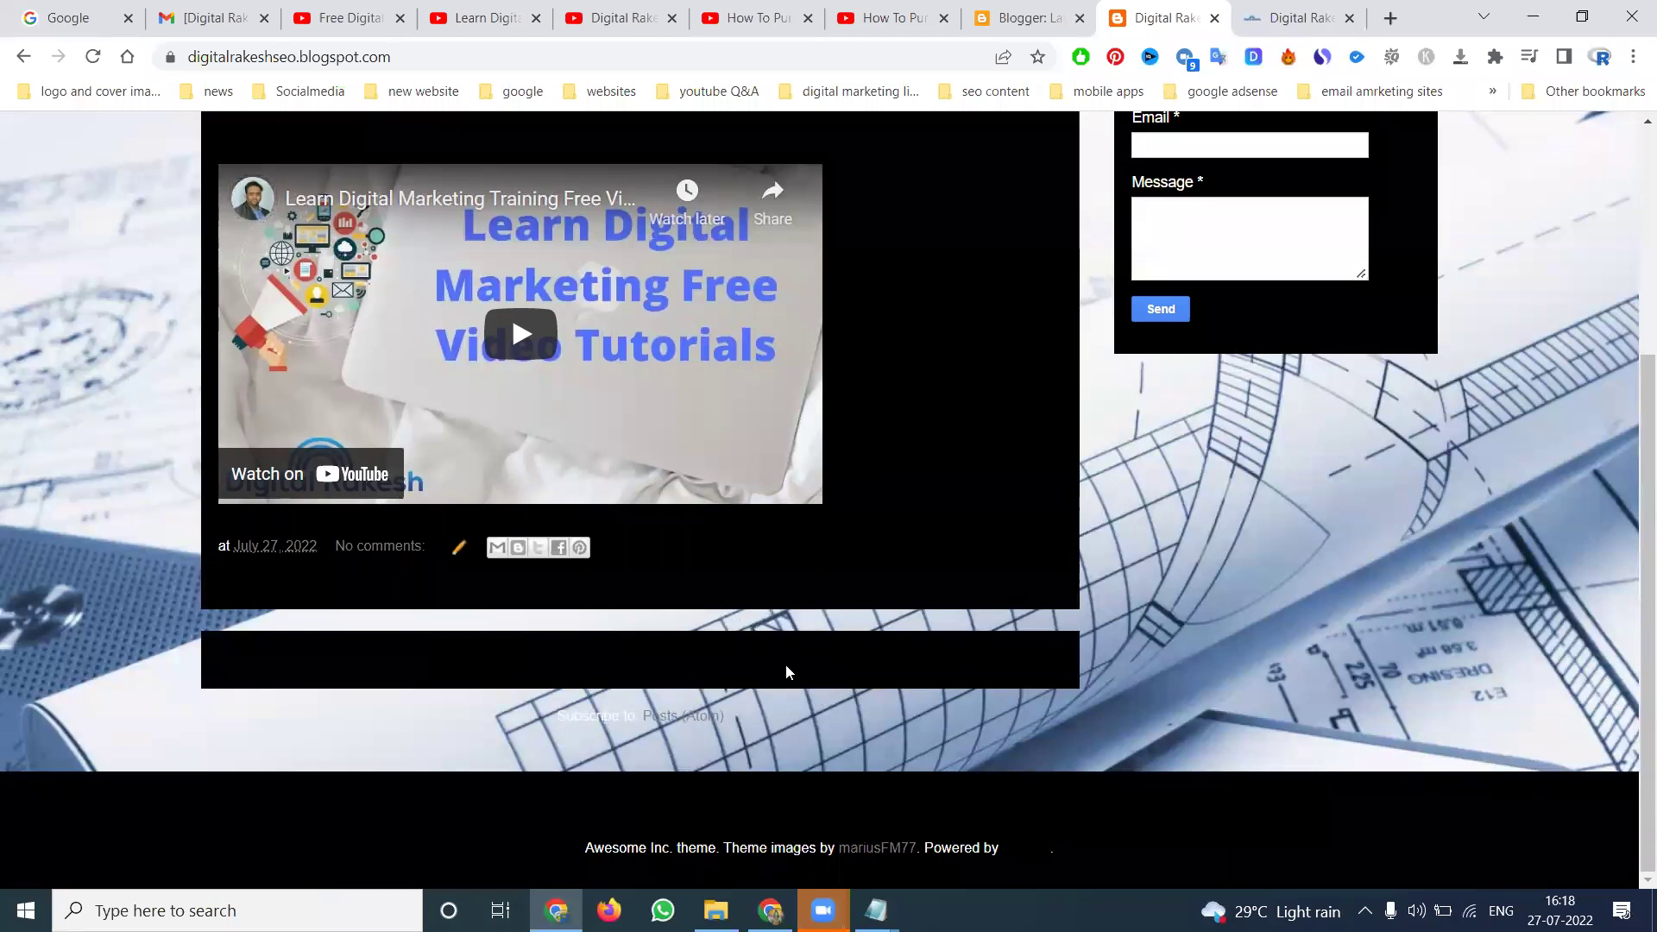
Step: Add an Image gadget to the footer-1 section of the blog layout
left_click(1027, 18)
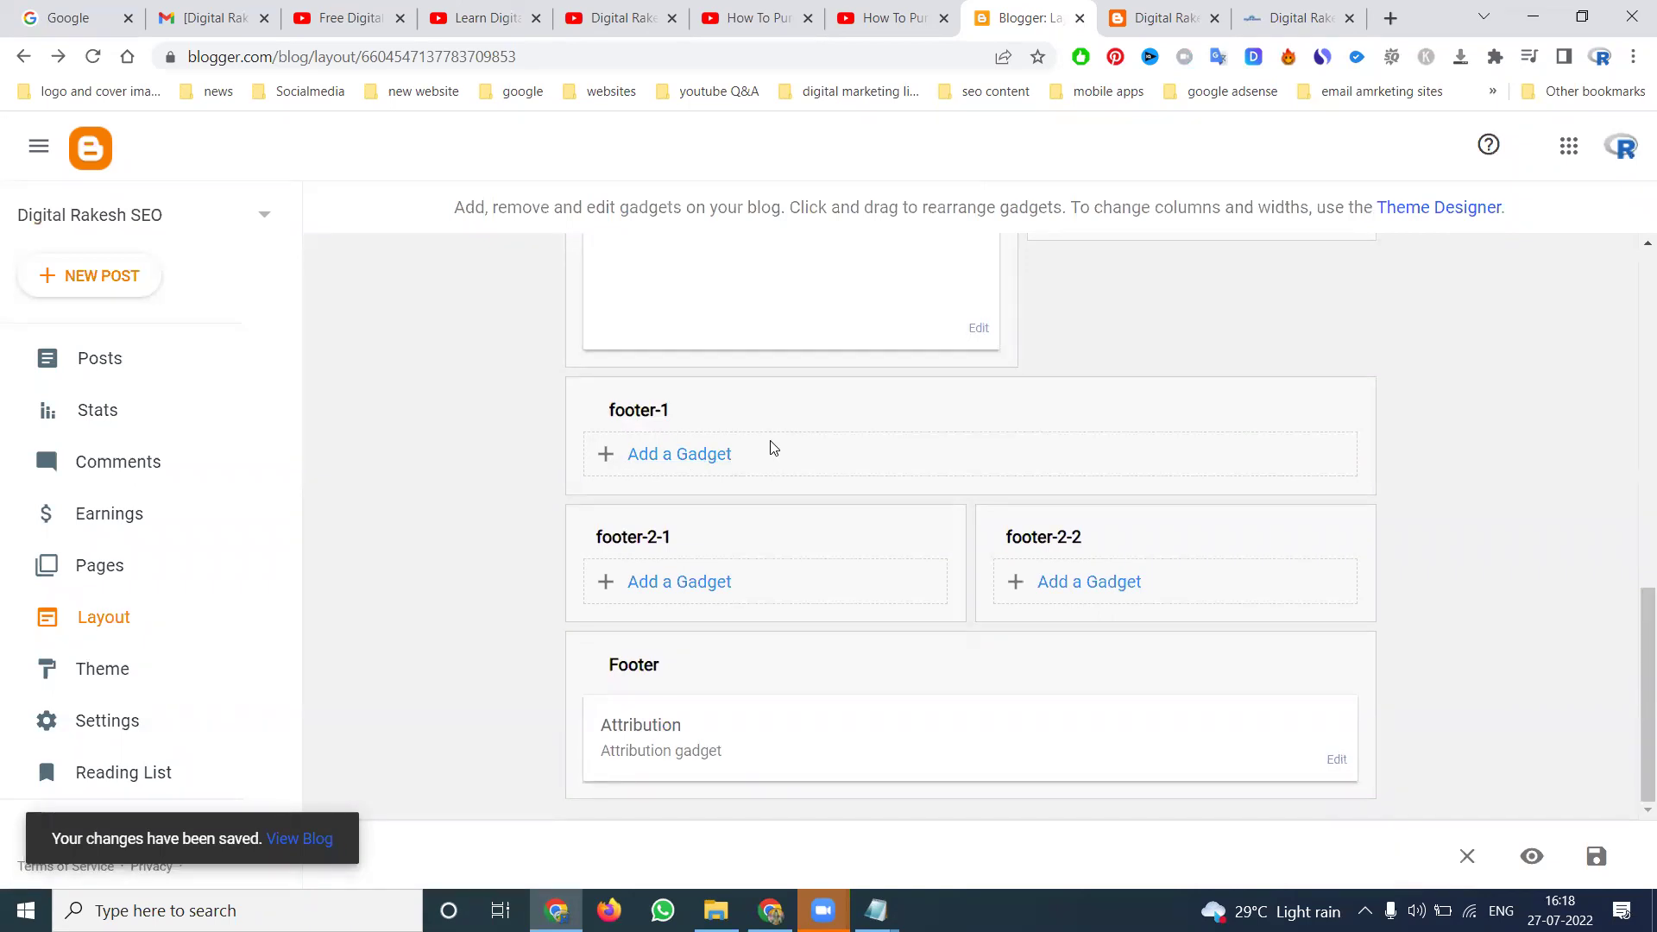
left_click(692, 458)
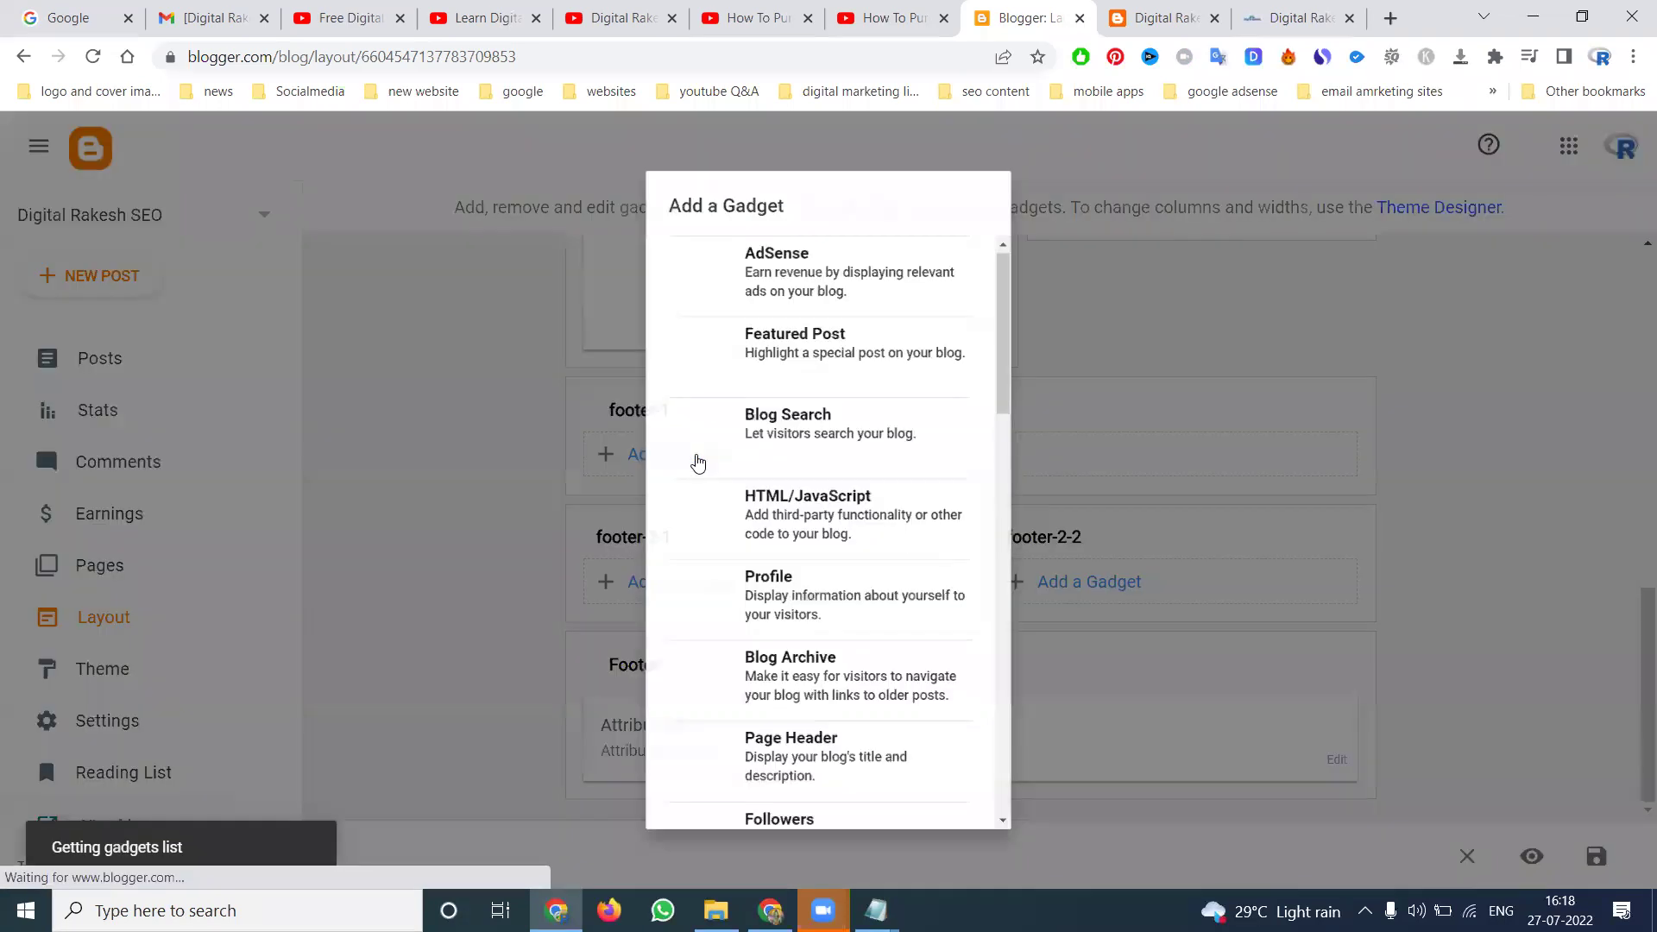
scroll(799, 543, "down", 6)
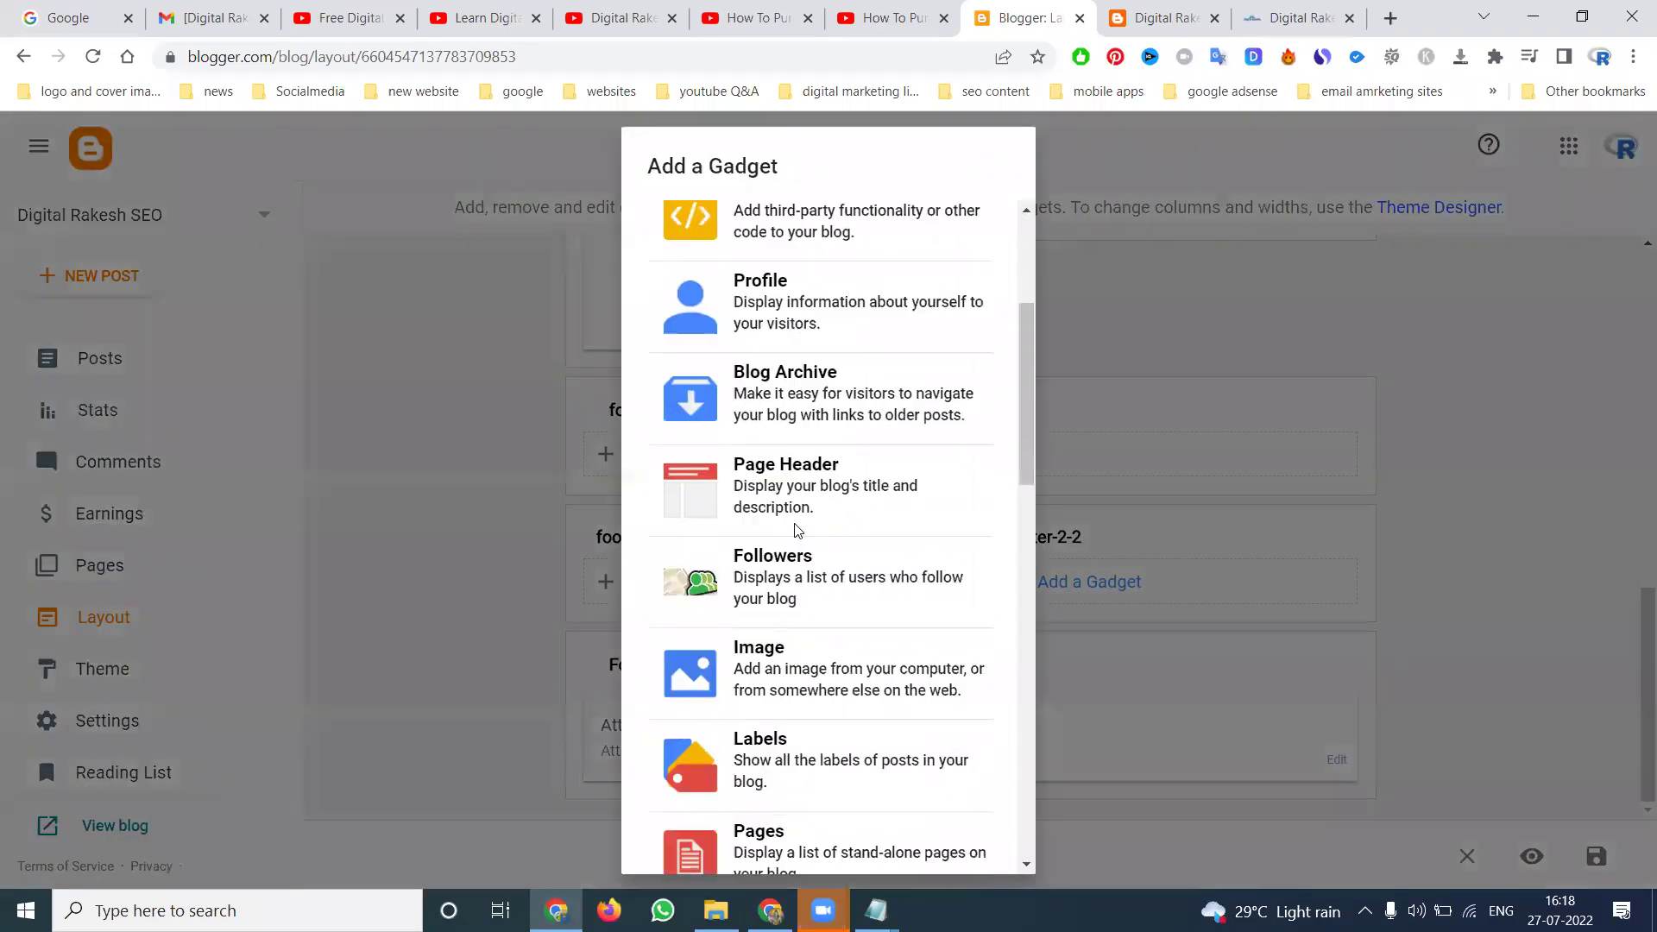
left_click(774, 446)
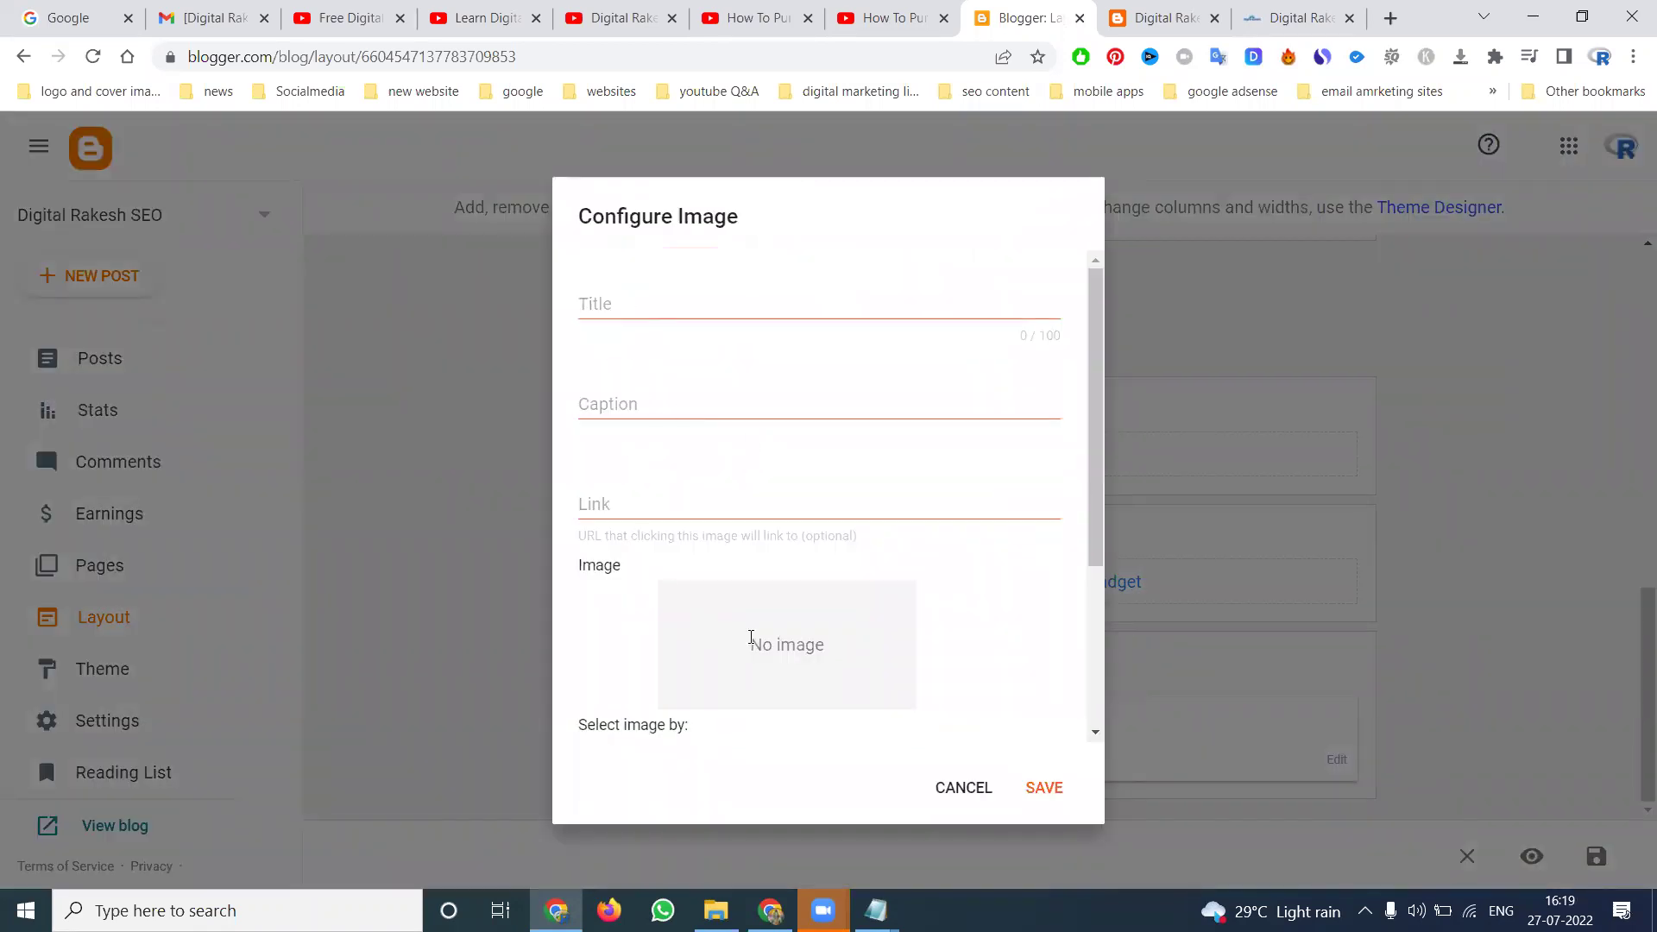
Step: Choose to upload the gadget's image from the computer and open the Rakesh Tech Solutions folder on drive D
scroll(751, 638, "down", 3)
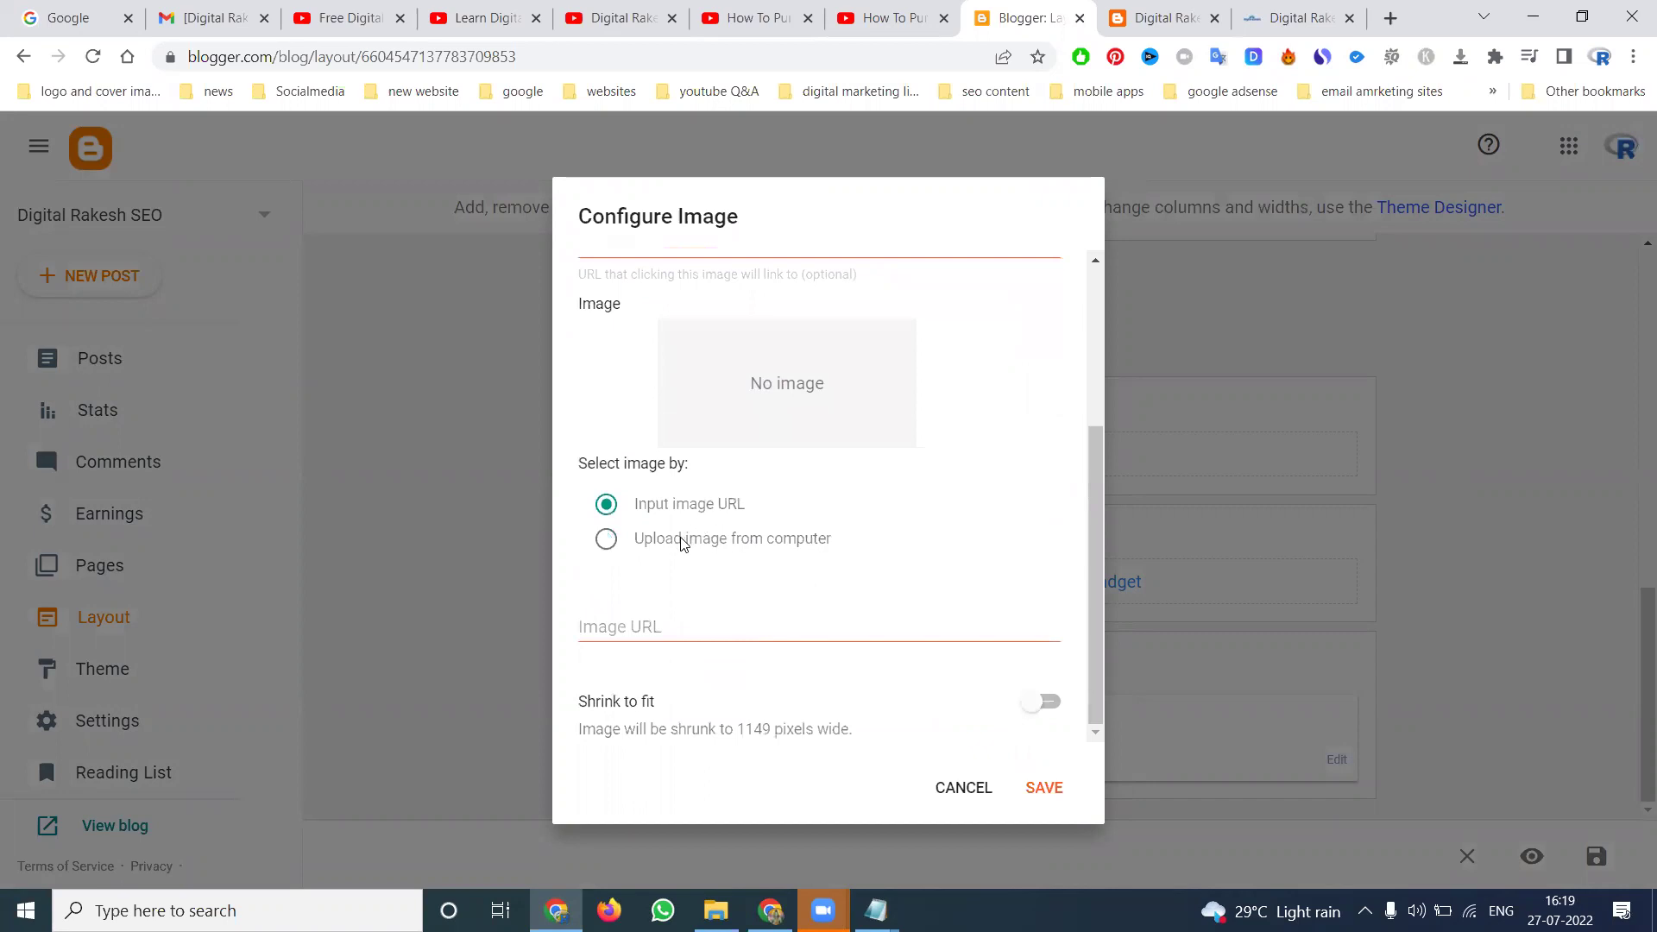
left_click(692, 544)
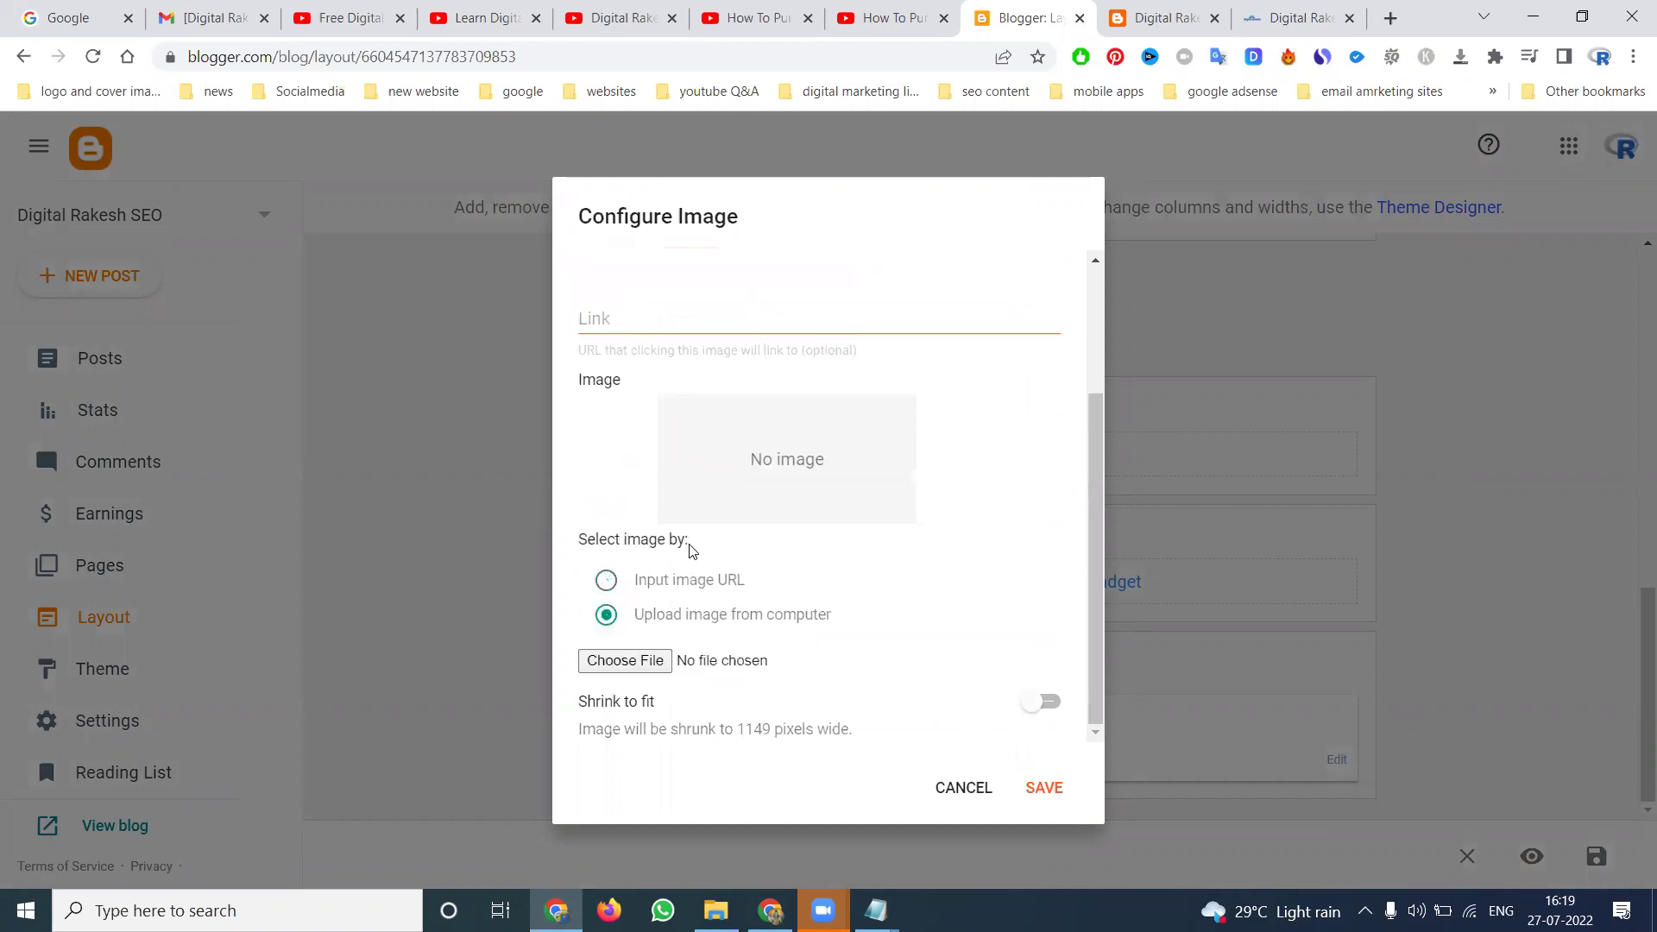
left_click(639, 656)
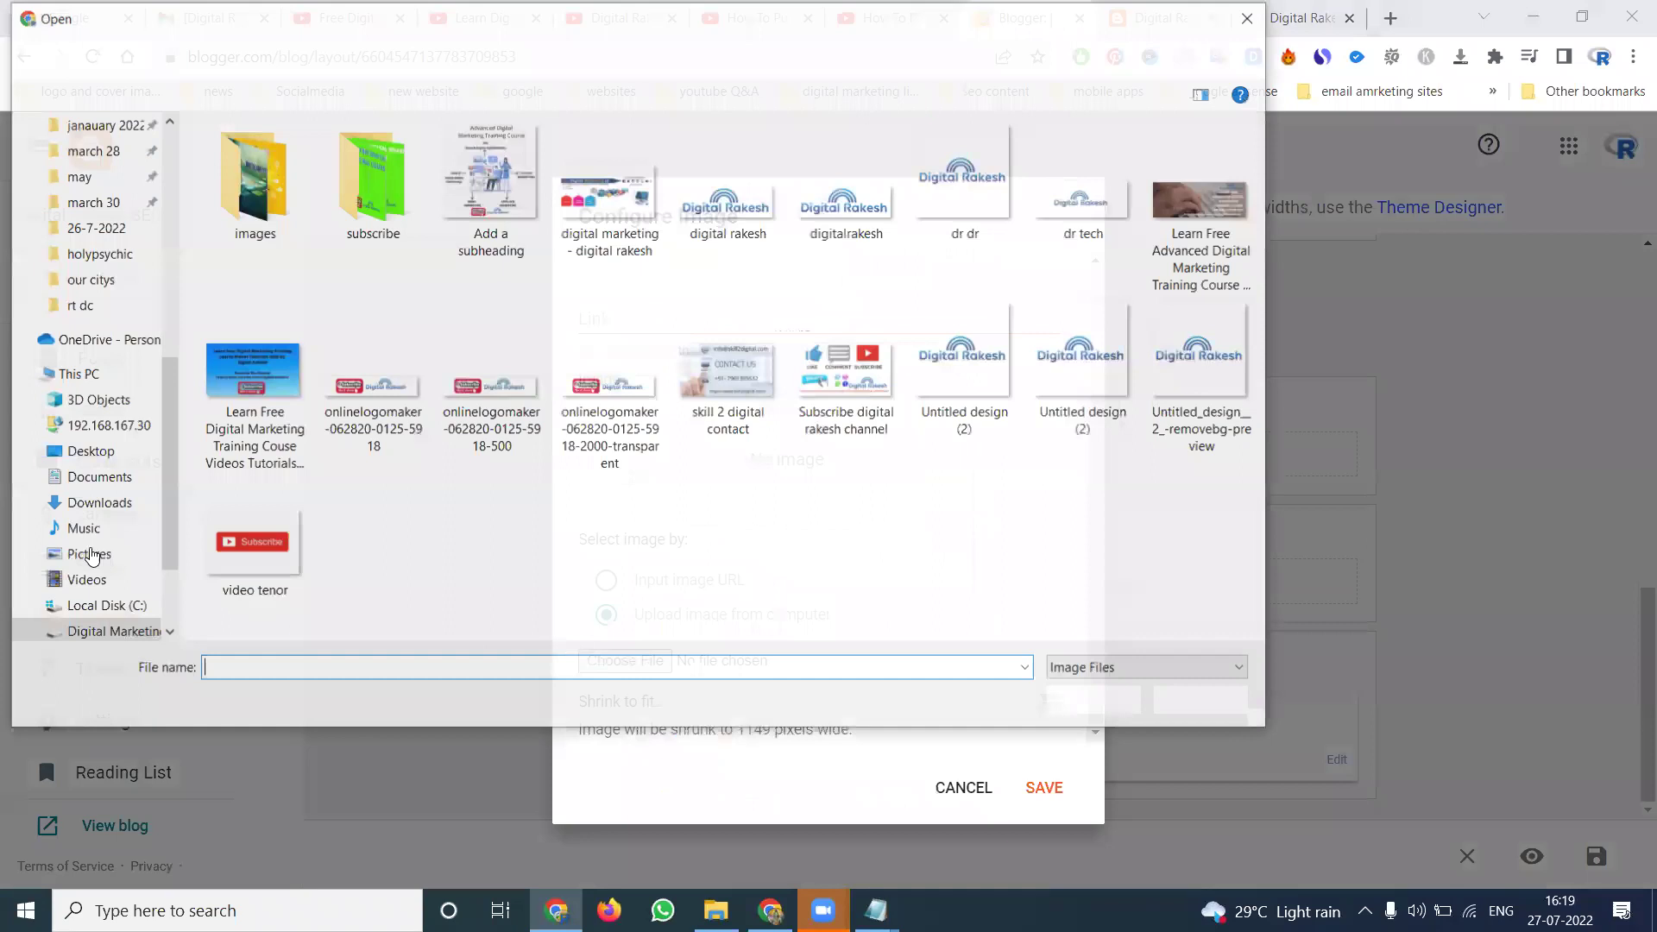
scroll(100, 559, "down", 2)
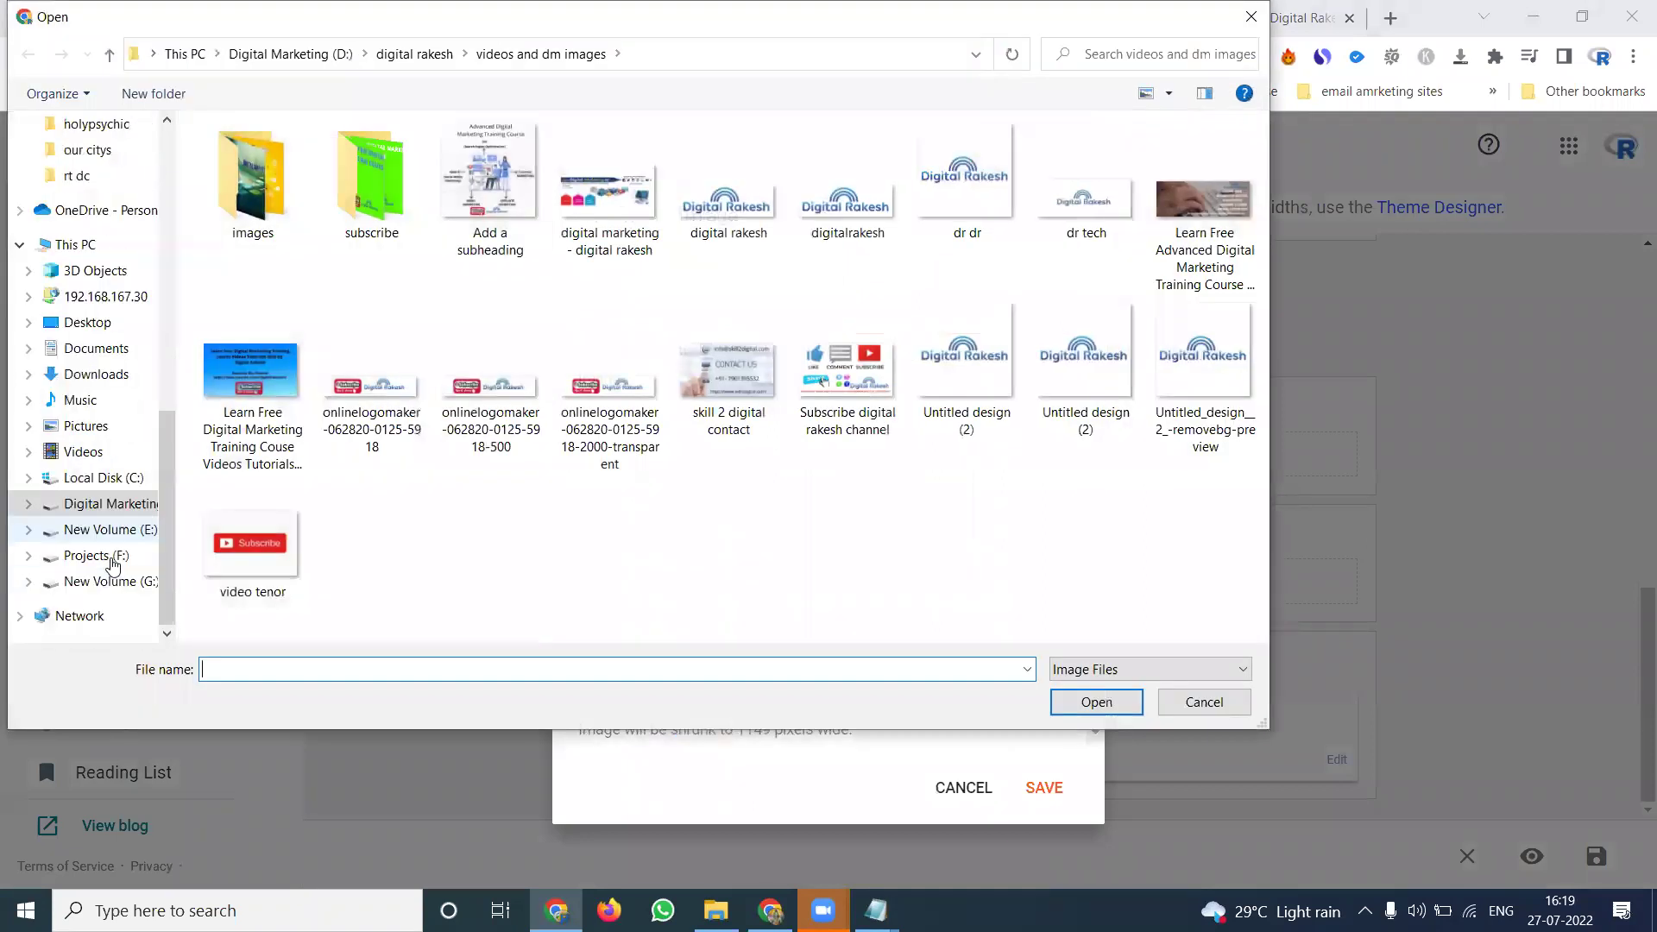
left_click(307, 54)
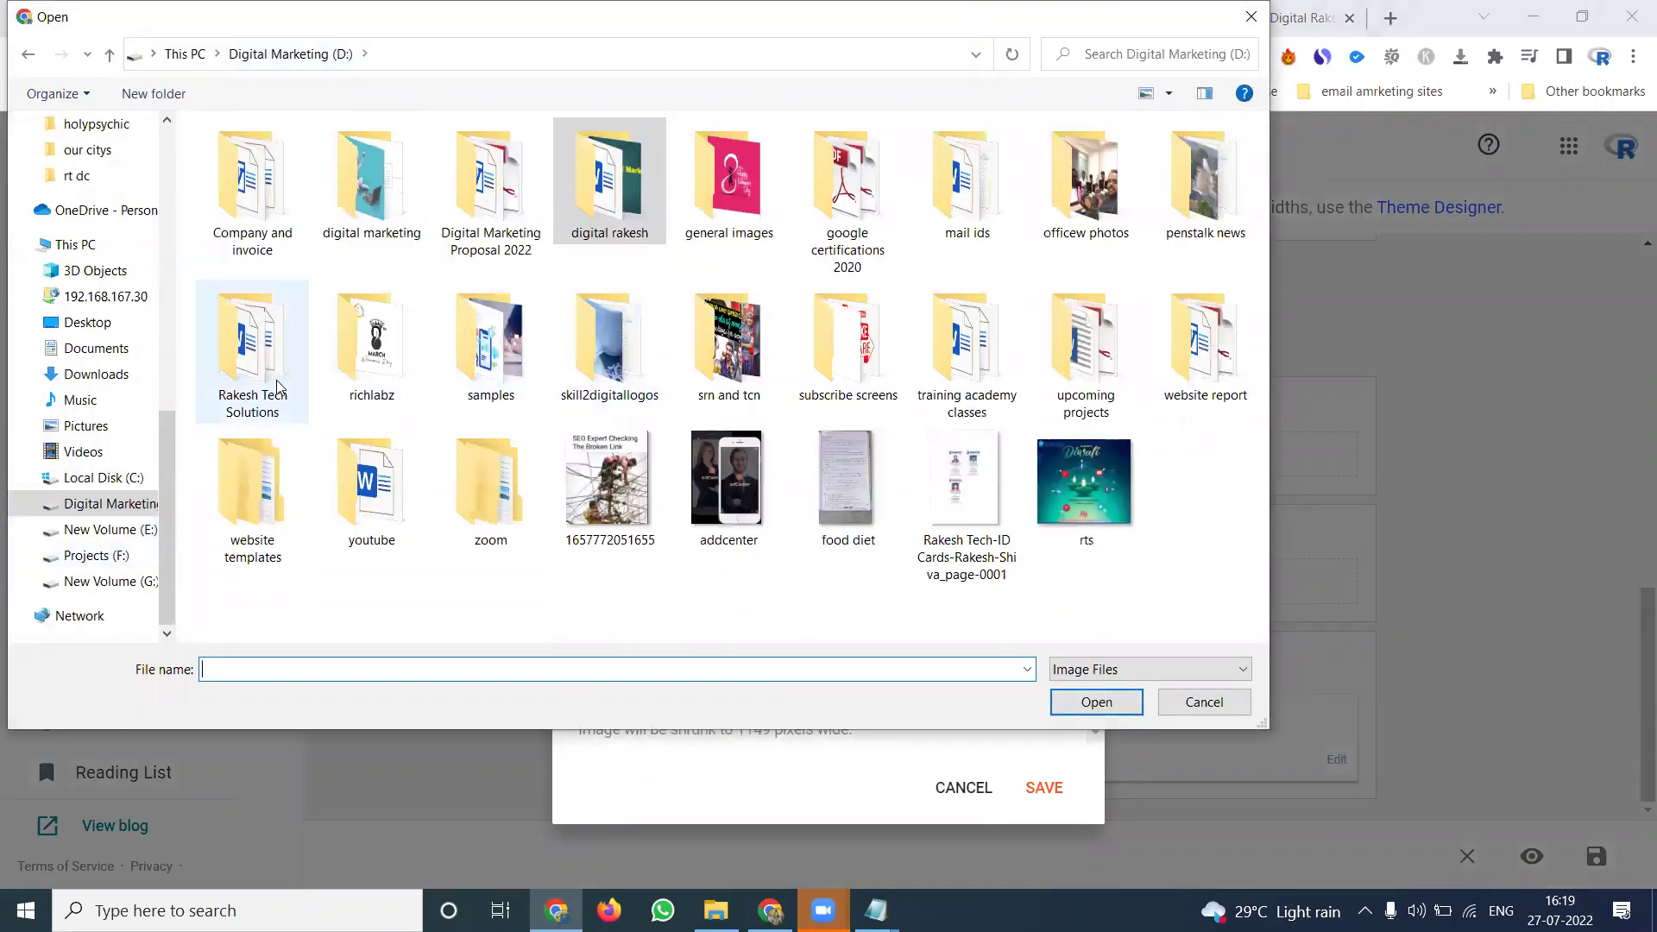
double_click(252, 354)
Step: Browse the folder with all file types shown and upload rts.jpg as the gadget's image
scroll(487, 401, "down", 5)
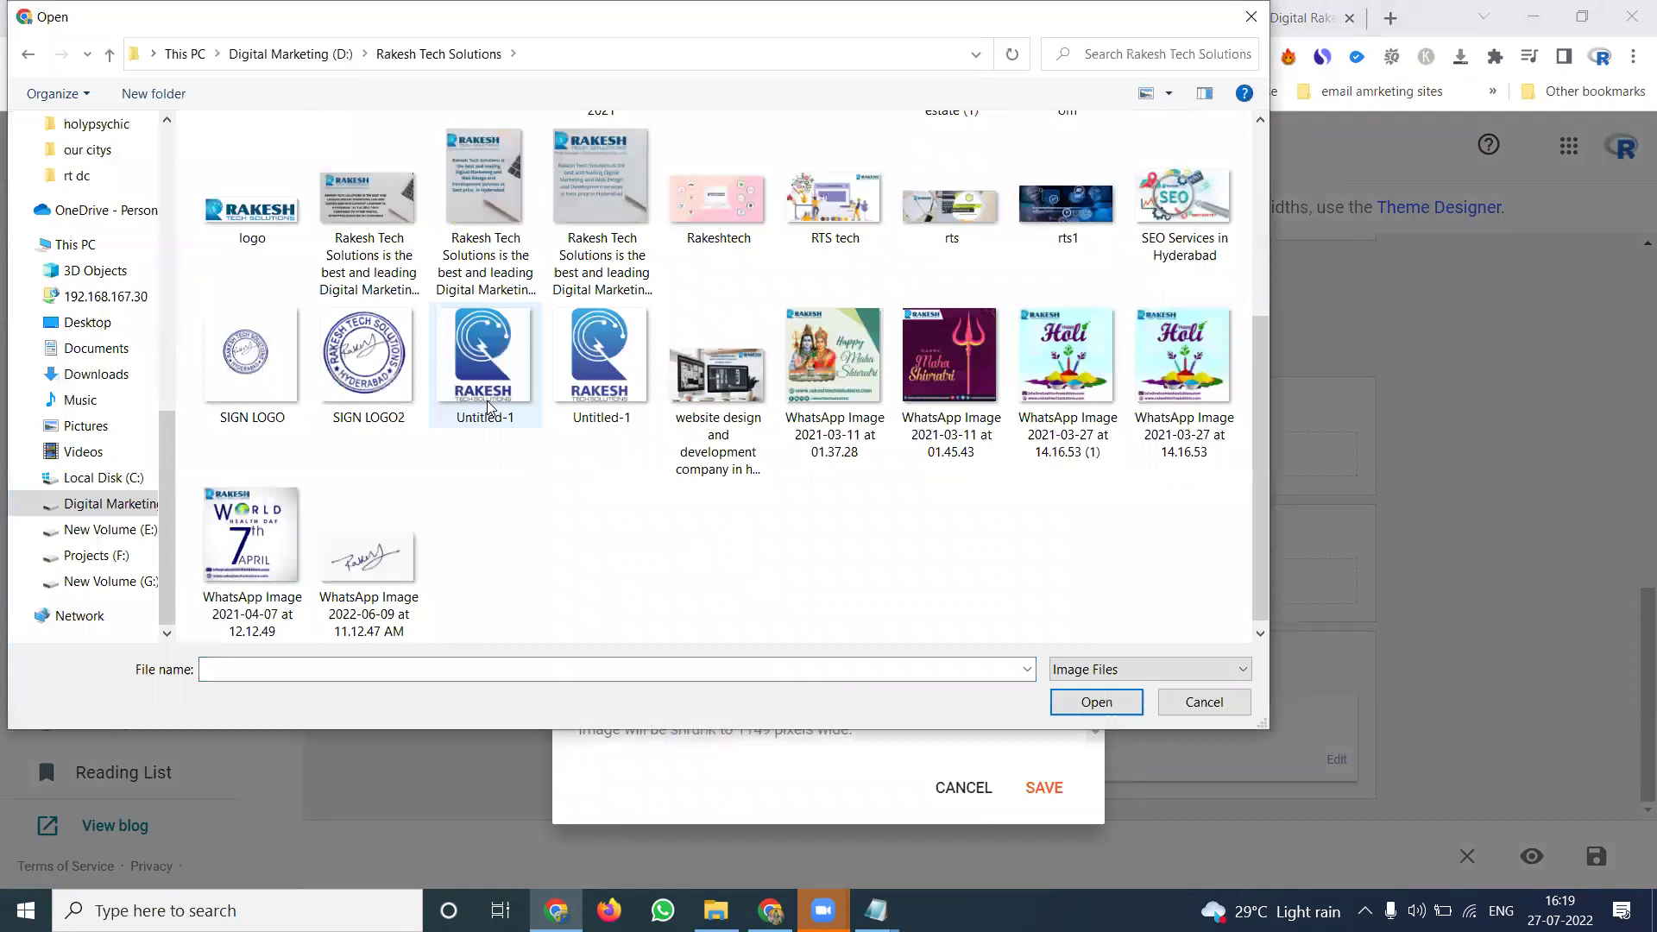
scroll(487, 401, "up", 5)
scroll(488, 402, "down", 3)
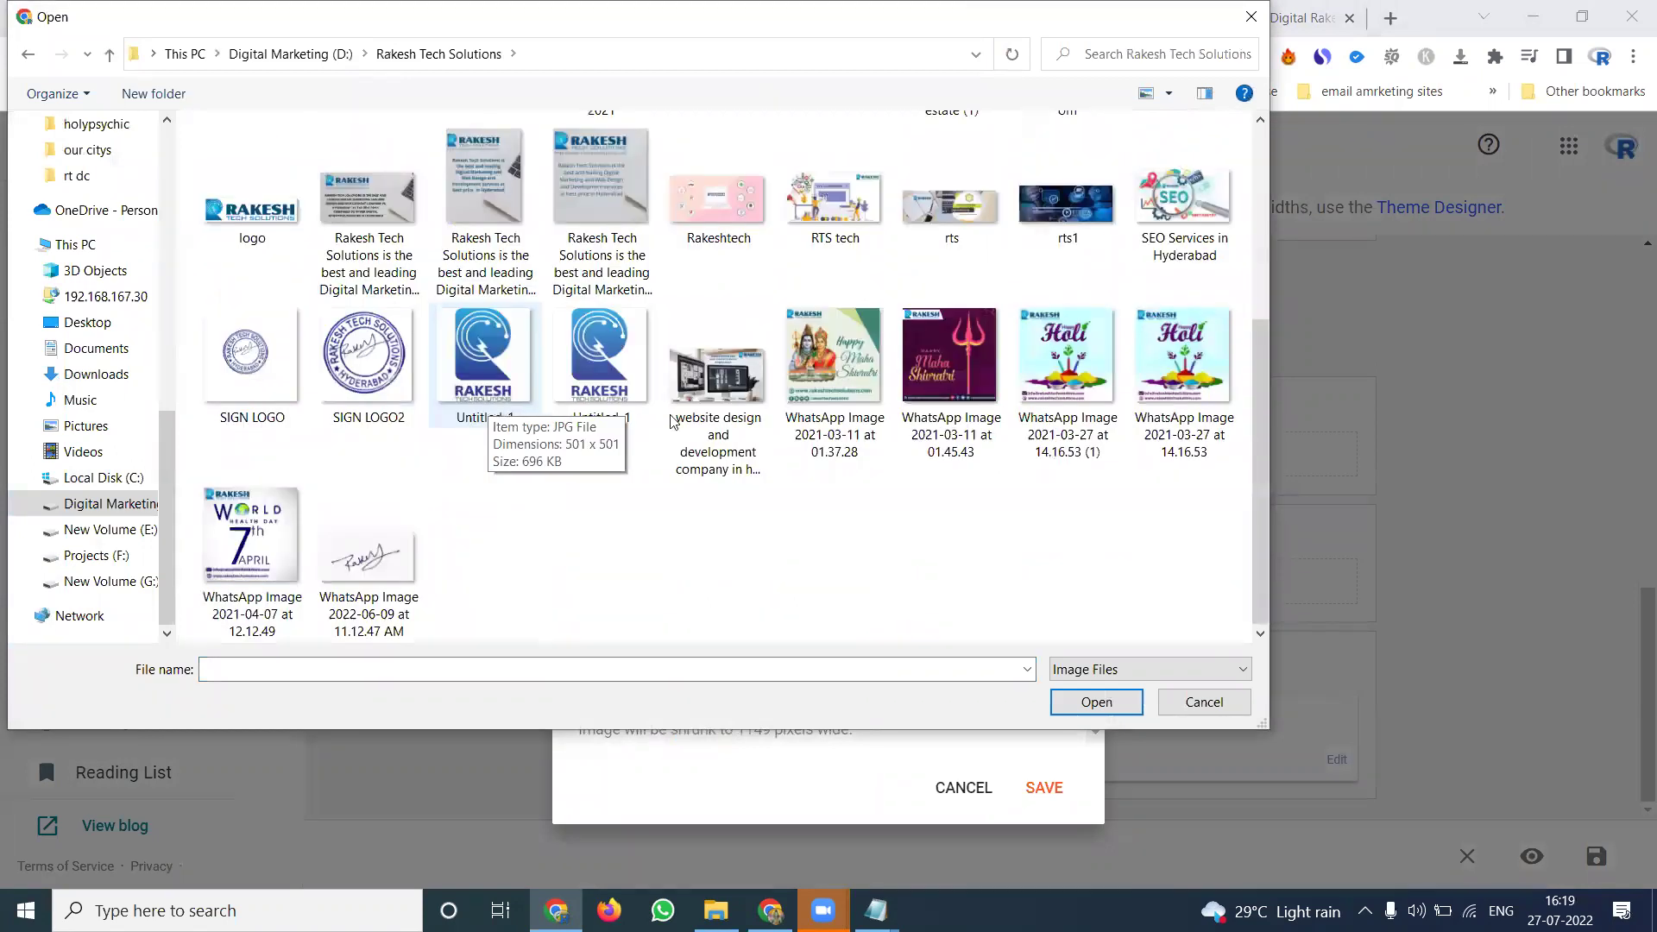
scroll(703, 453, "up", 3)
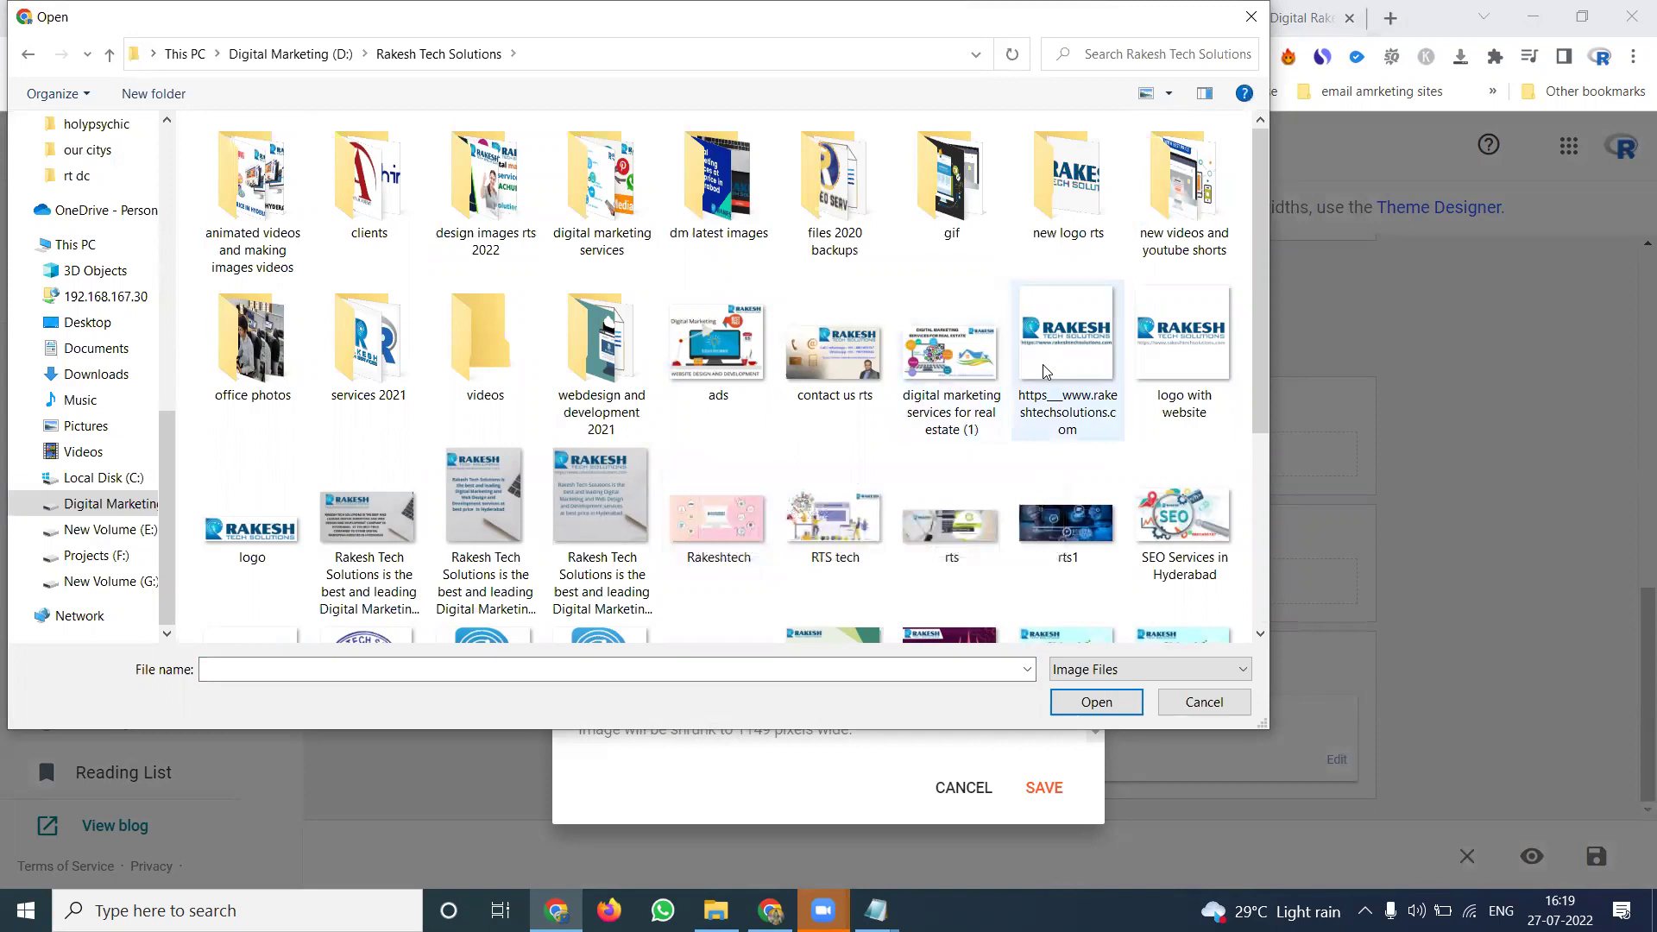
left_click(1084, 669)
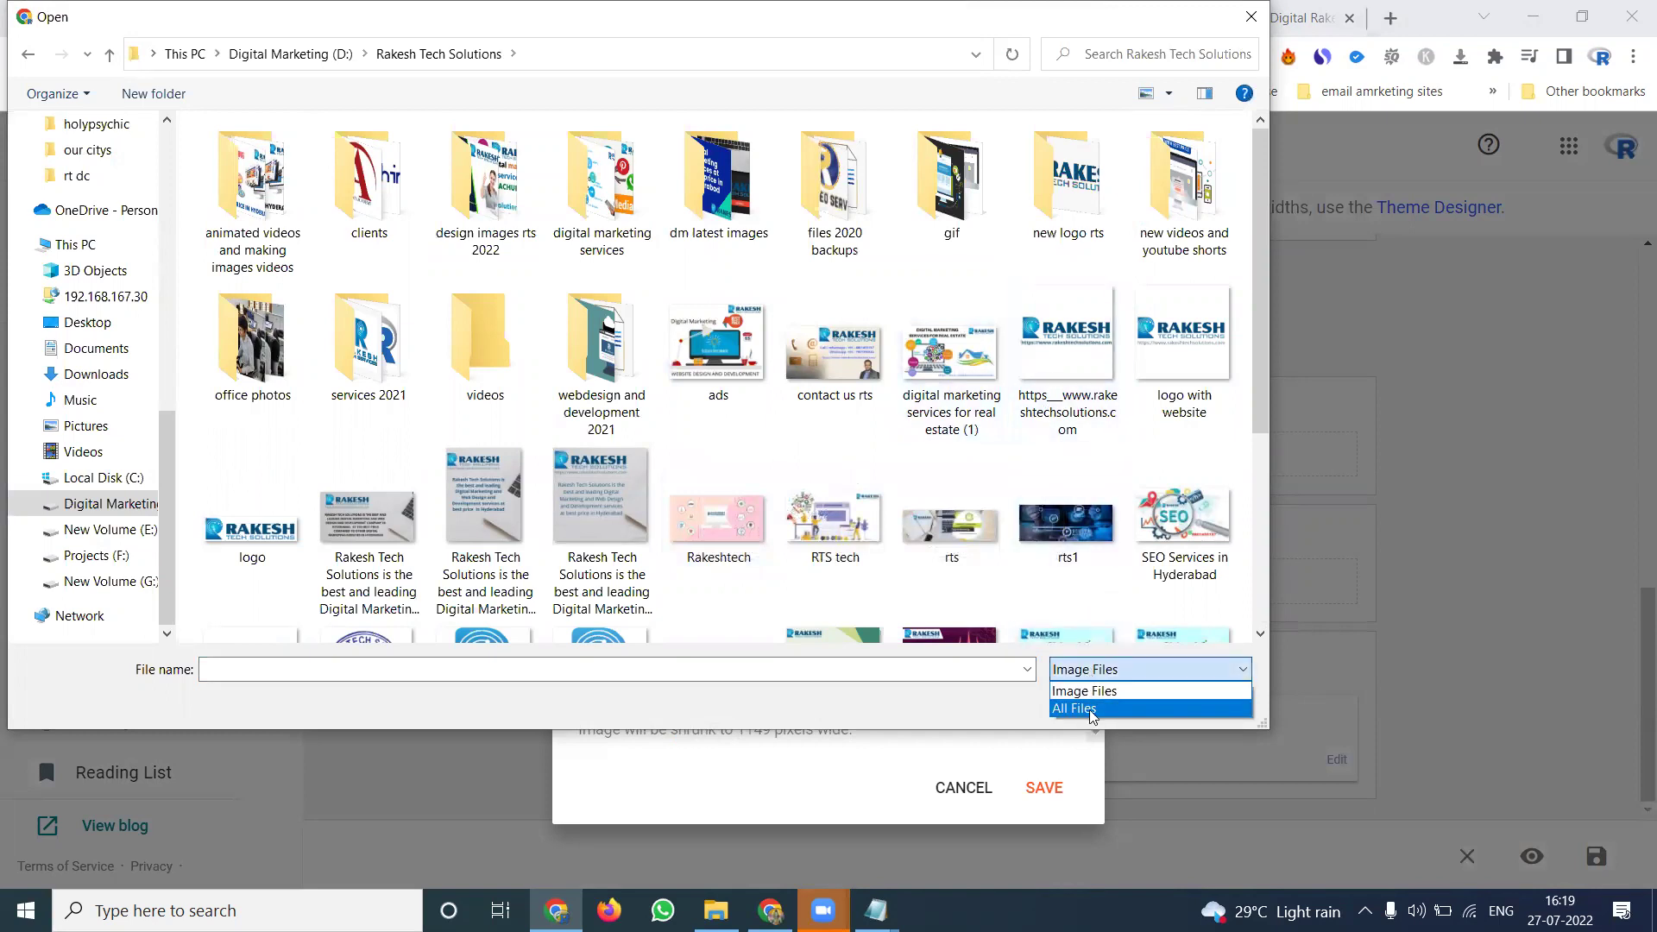
left_click(1089, 709)
scroll(1047, 473, "down", 3)
scroll(1047, 473, "down", 3)
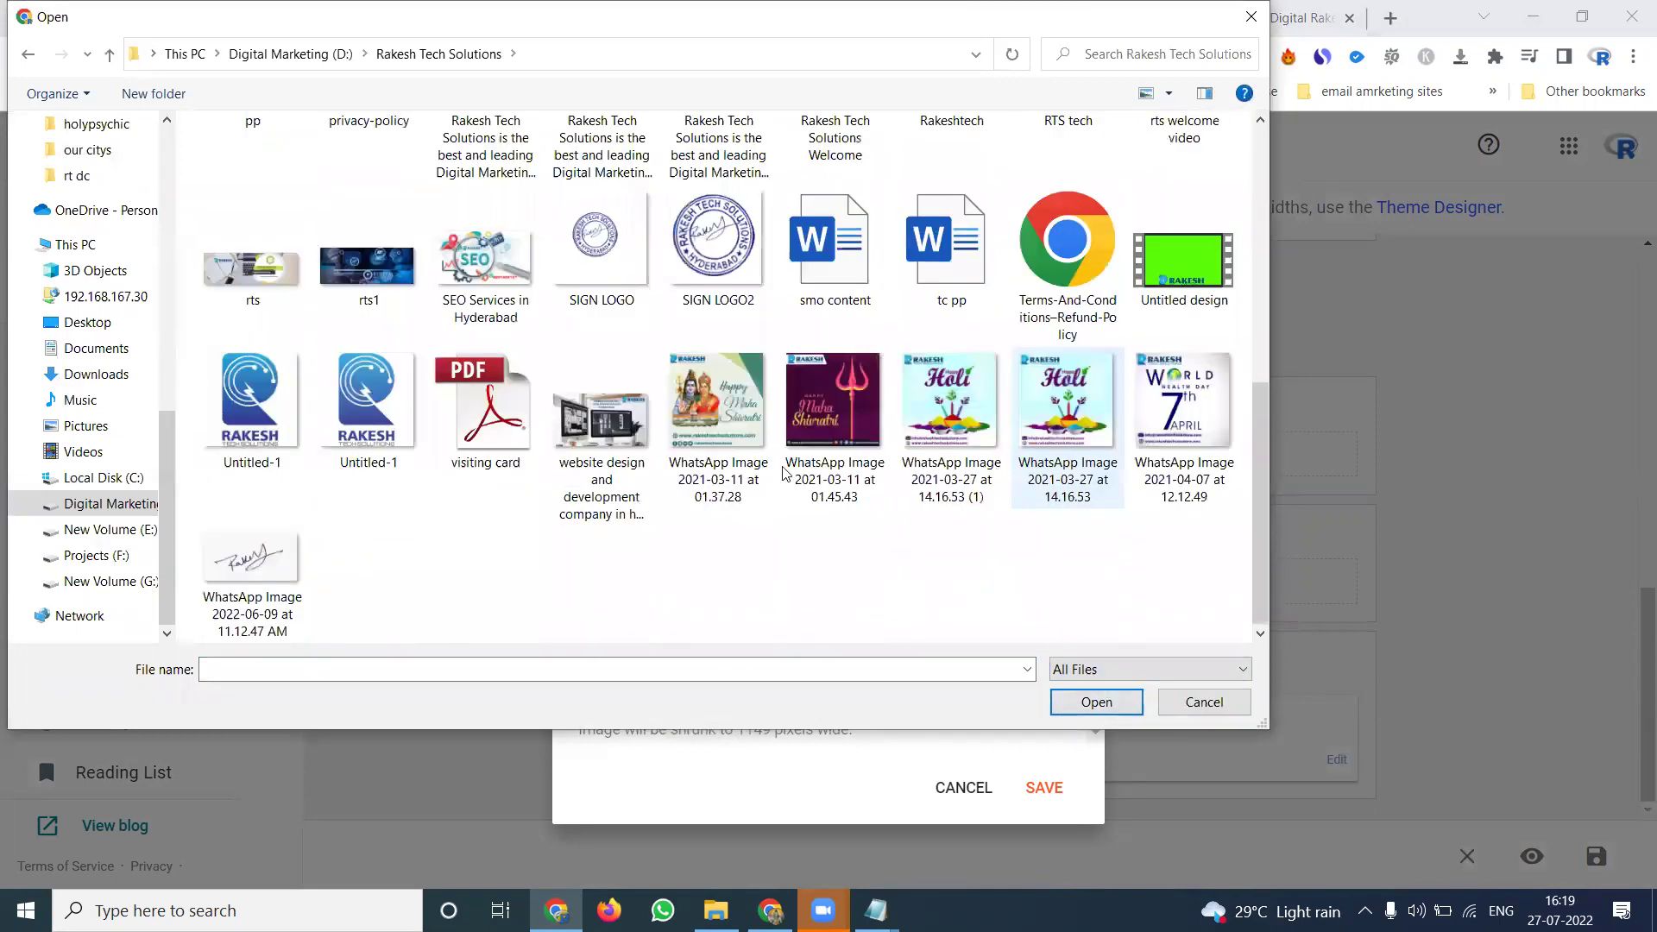
scroll(732, 481, "up", 3)
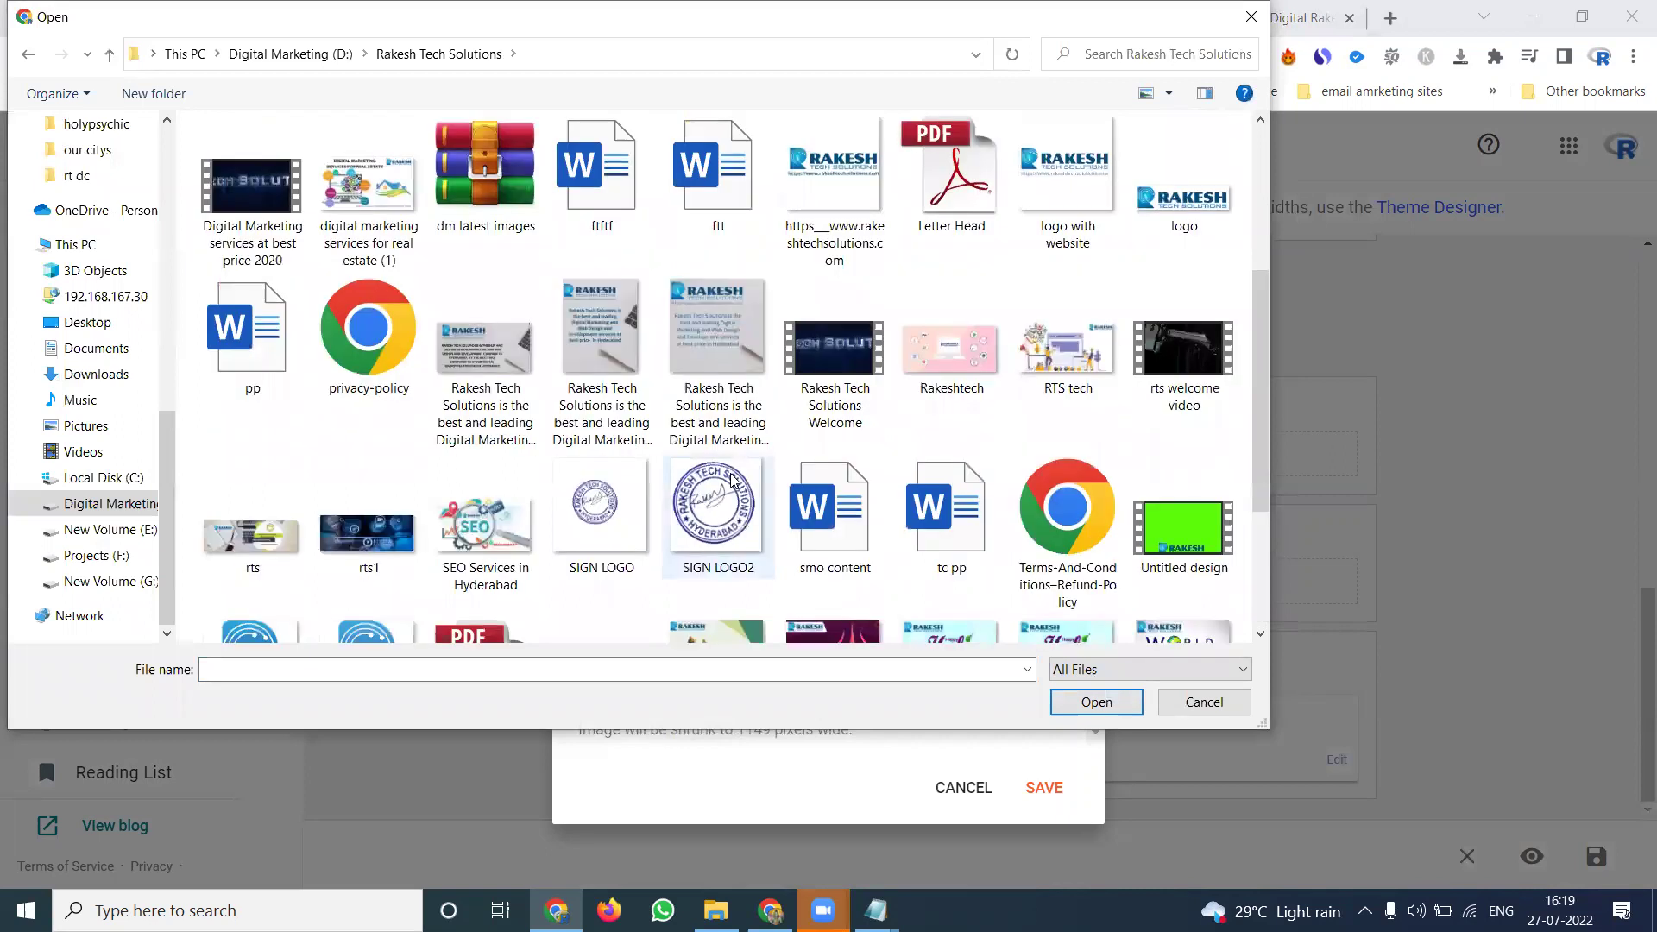
scroll(732, 481, "up", 4)
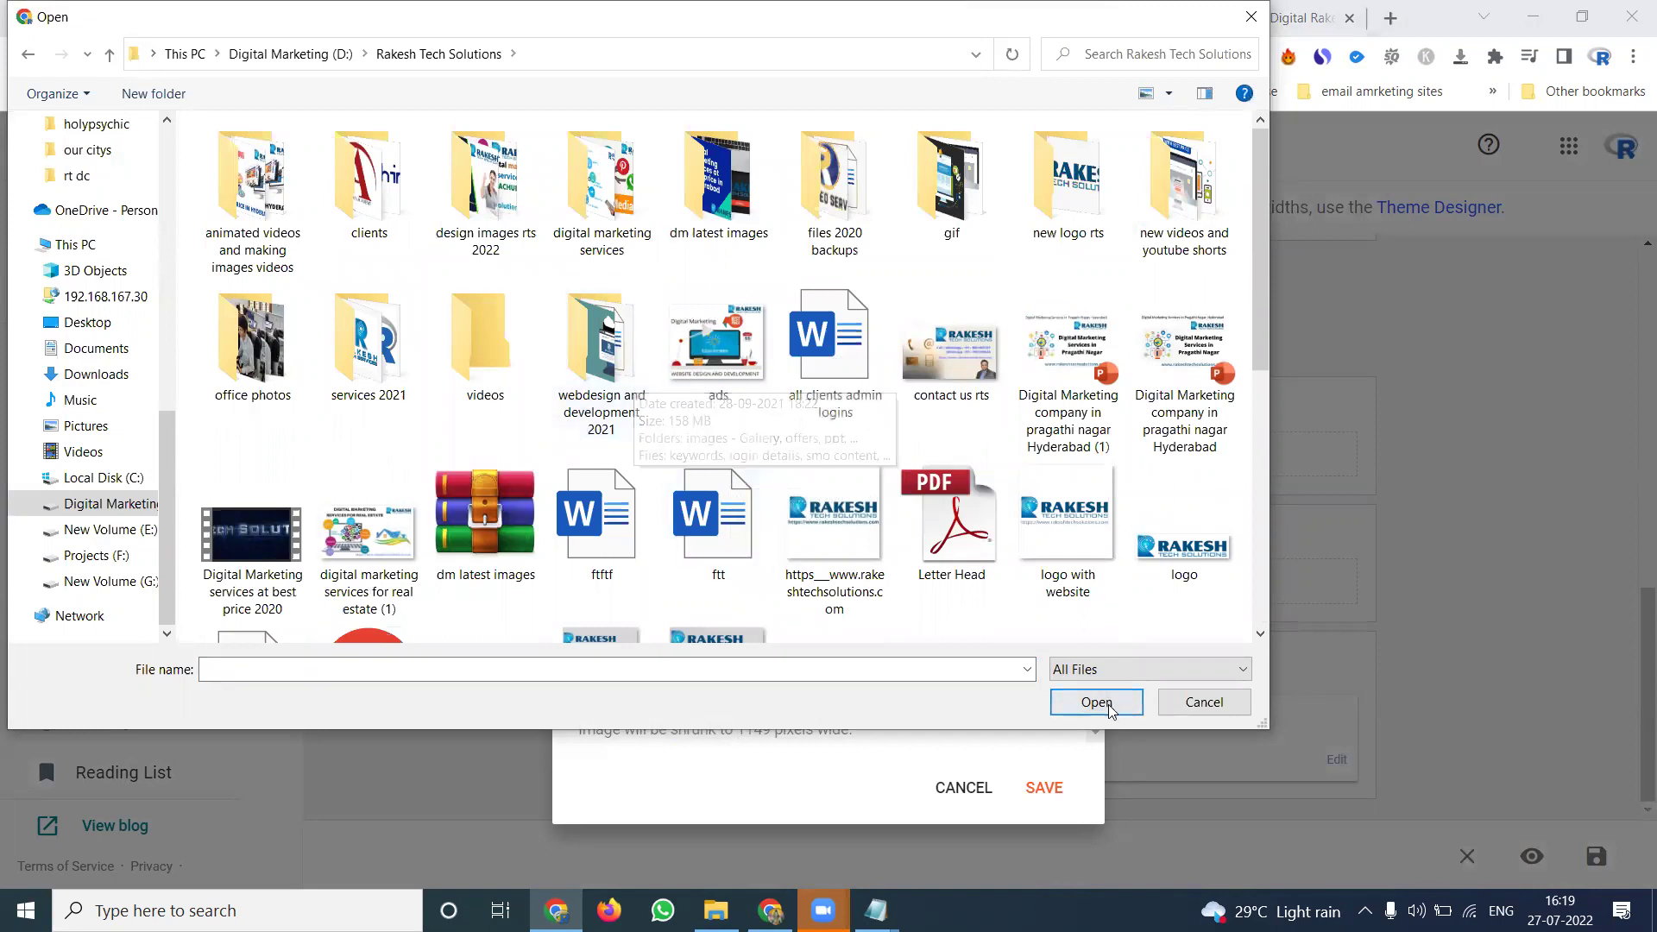
scroll(979, 505, "down", 3)
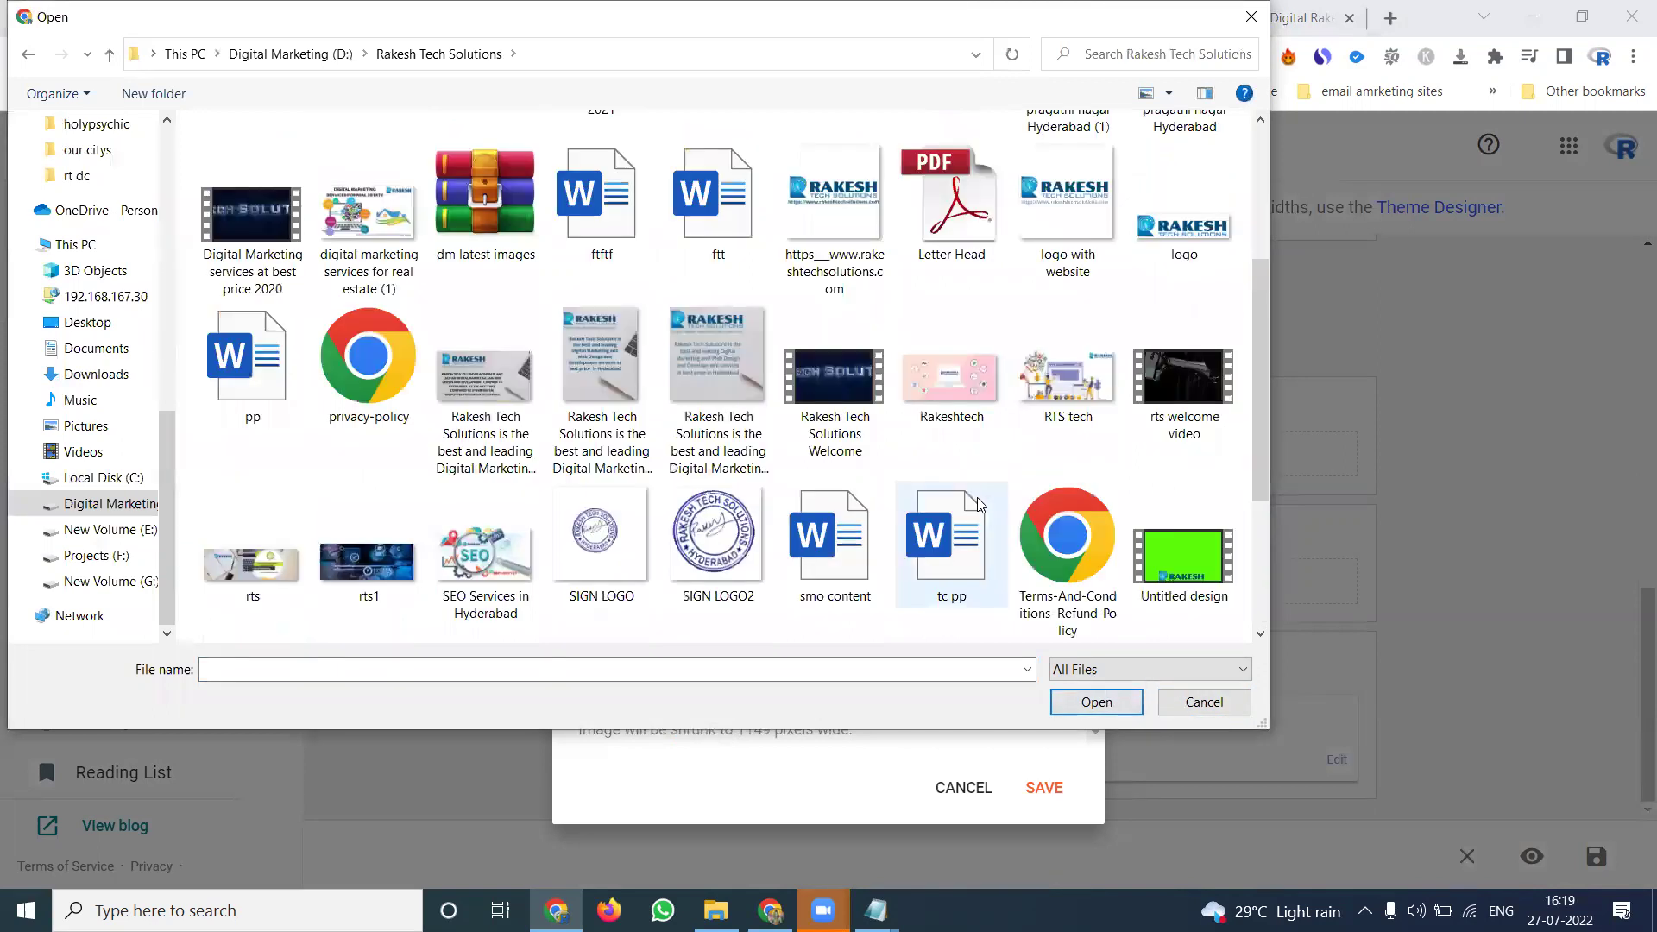
double_click(284, 546)
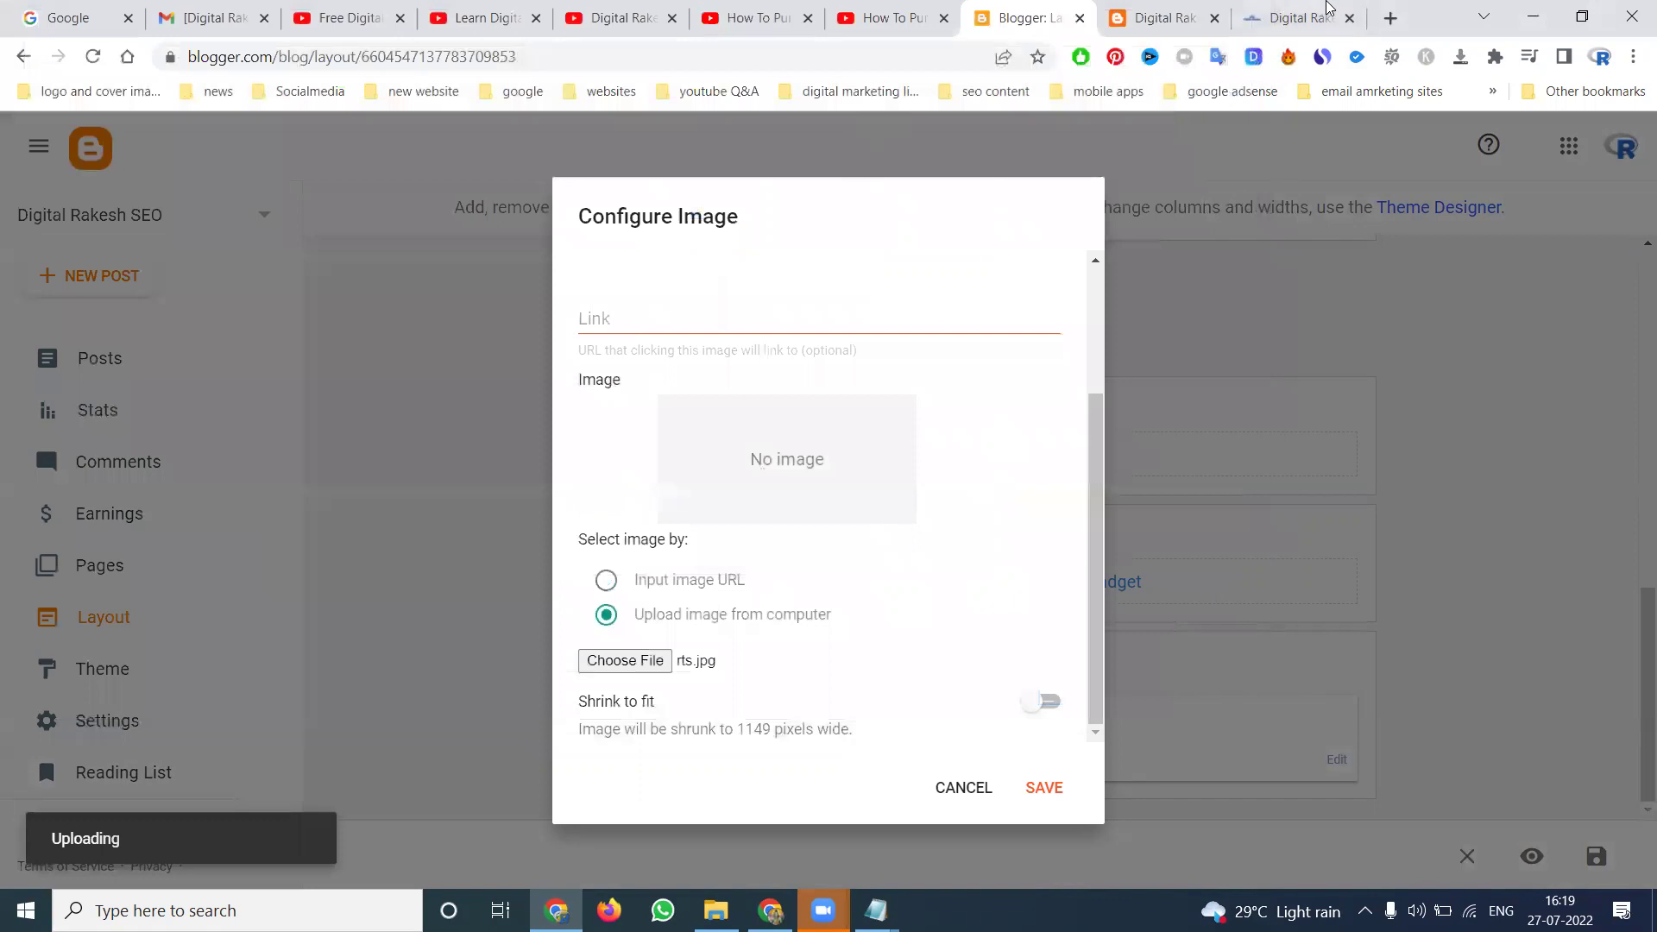
Step: Open rakeshtechsolutions.com in a new browser tab and copy its address
double_click(1390, 18)
type("ra")
key("Return")
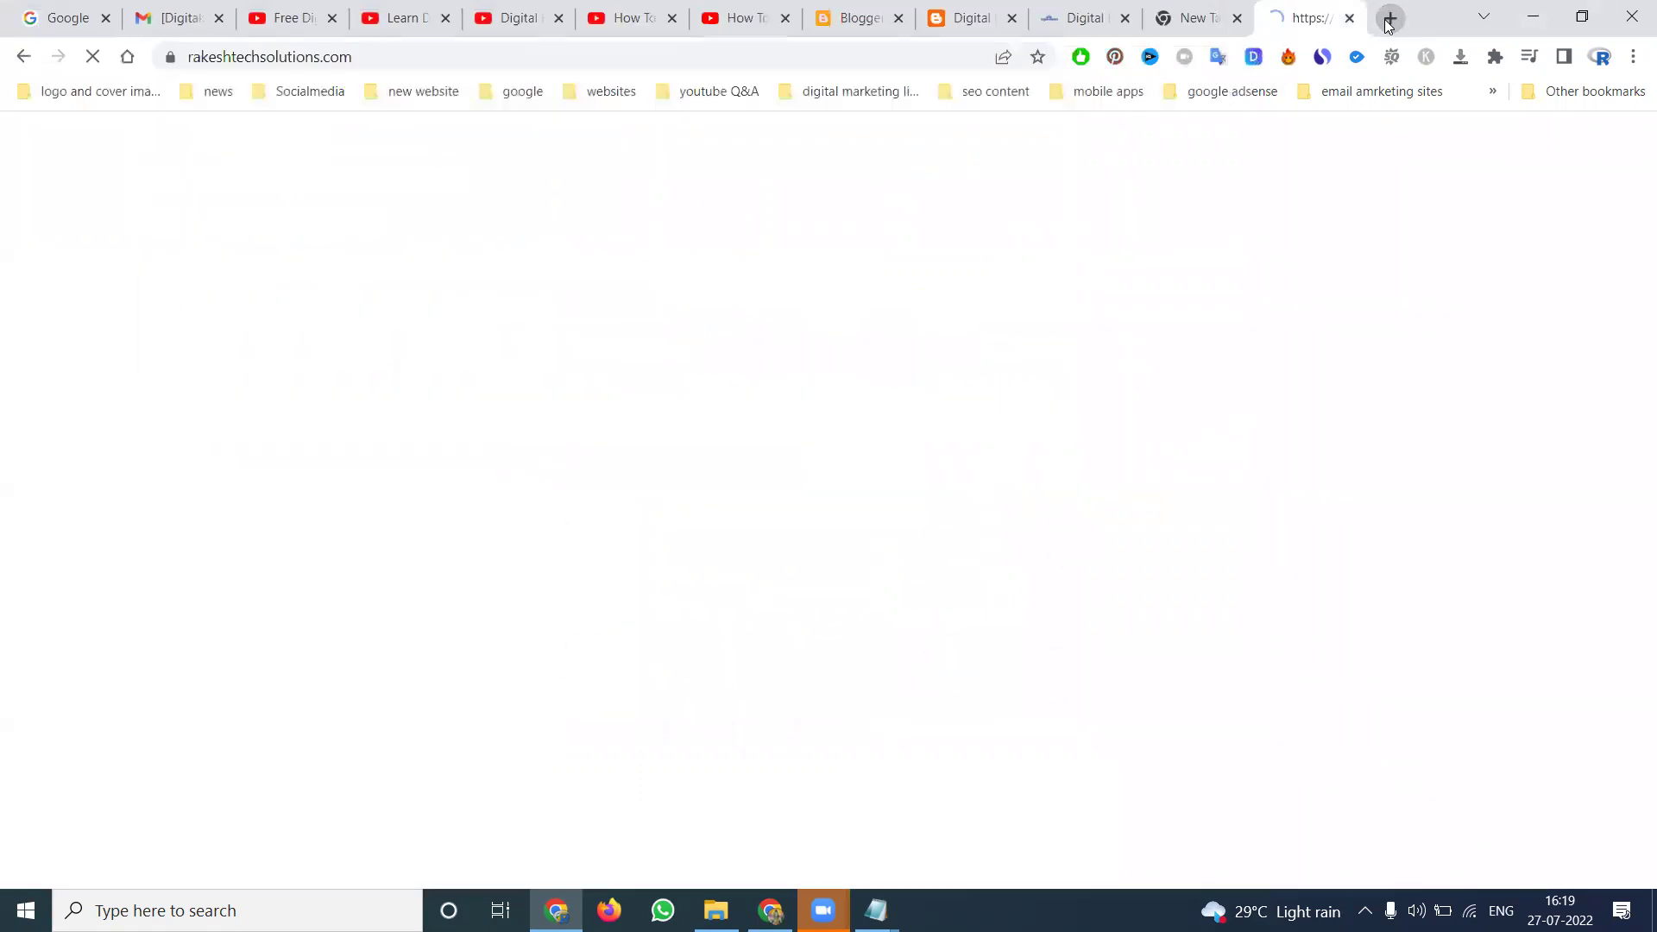
left_click(368, 57)
key("ctrl+c")
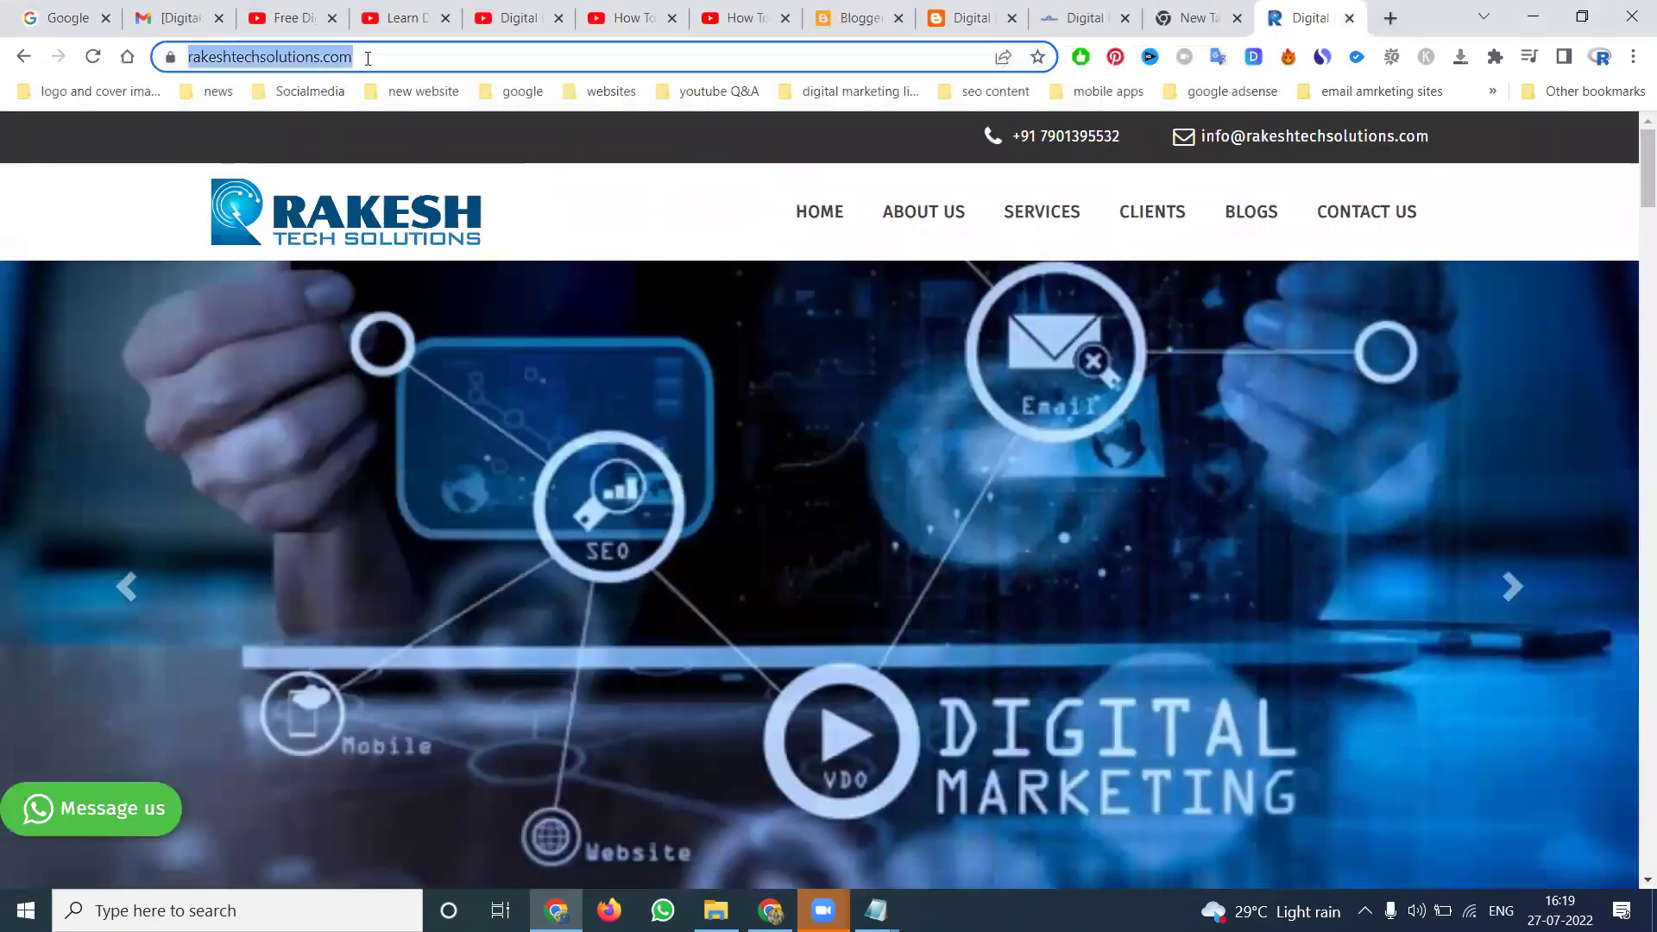
left_click(854, 18)
scroll(708, 475, "up", 2)
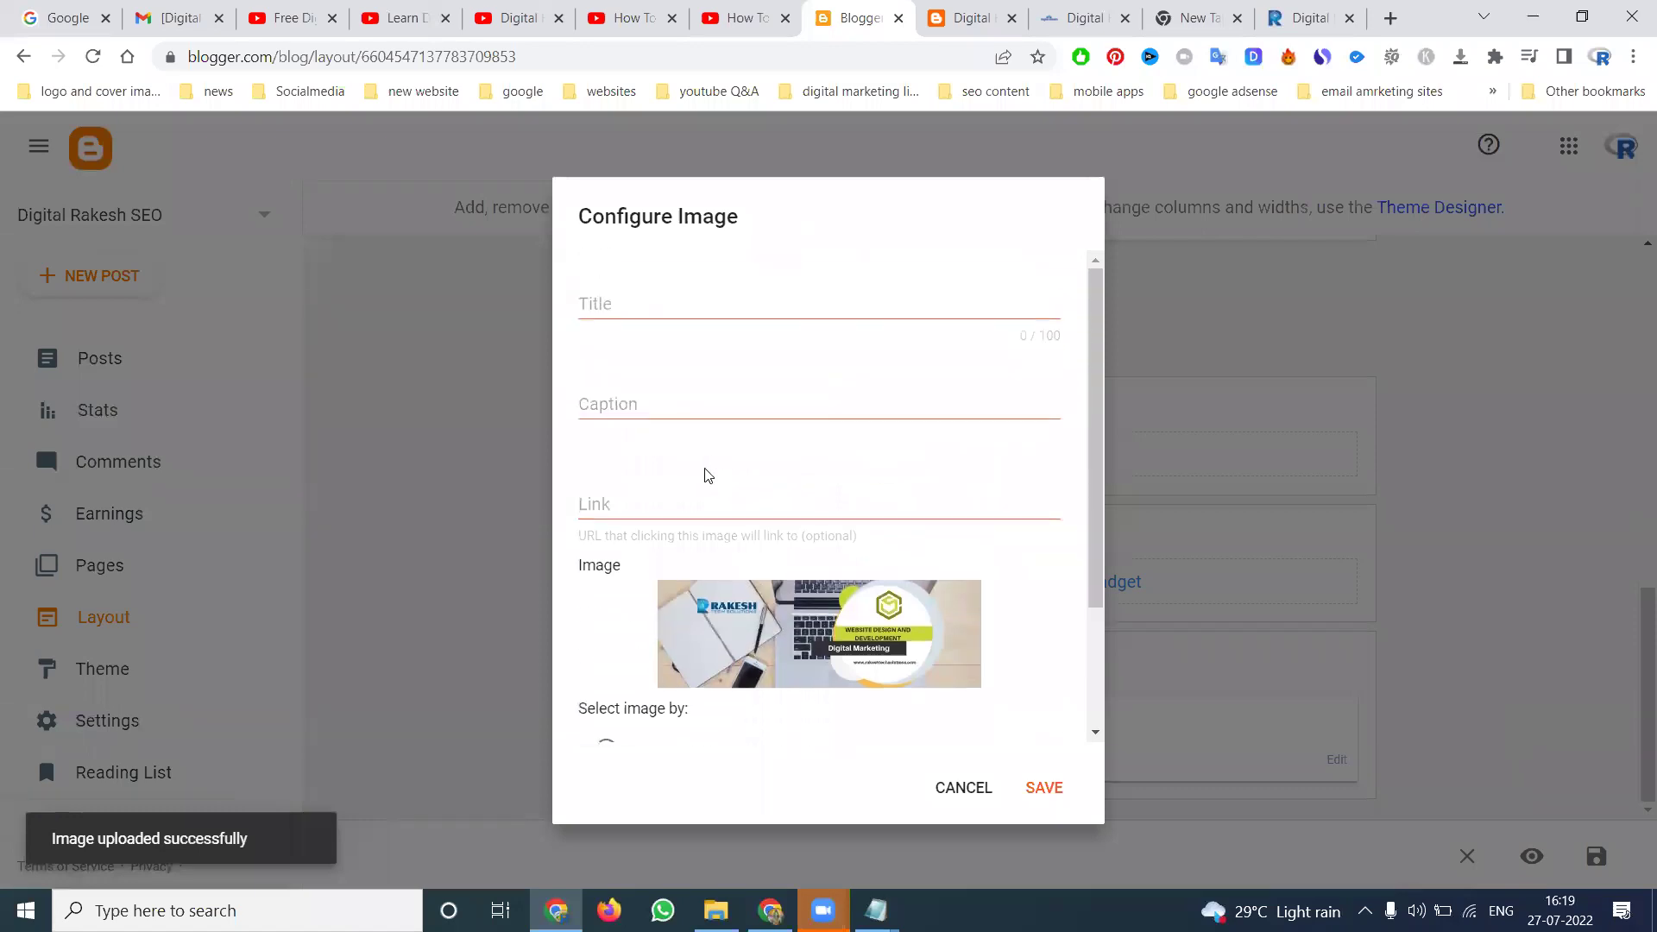
left_click(690, 498)
key("ctrl+v")
left_click(1054, 768)
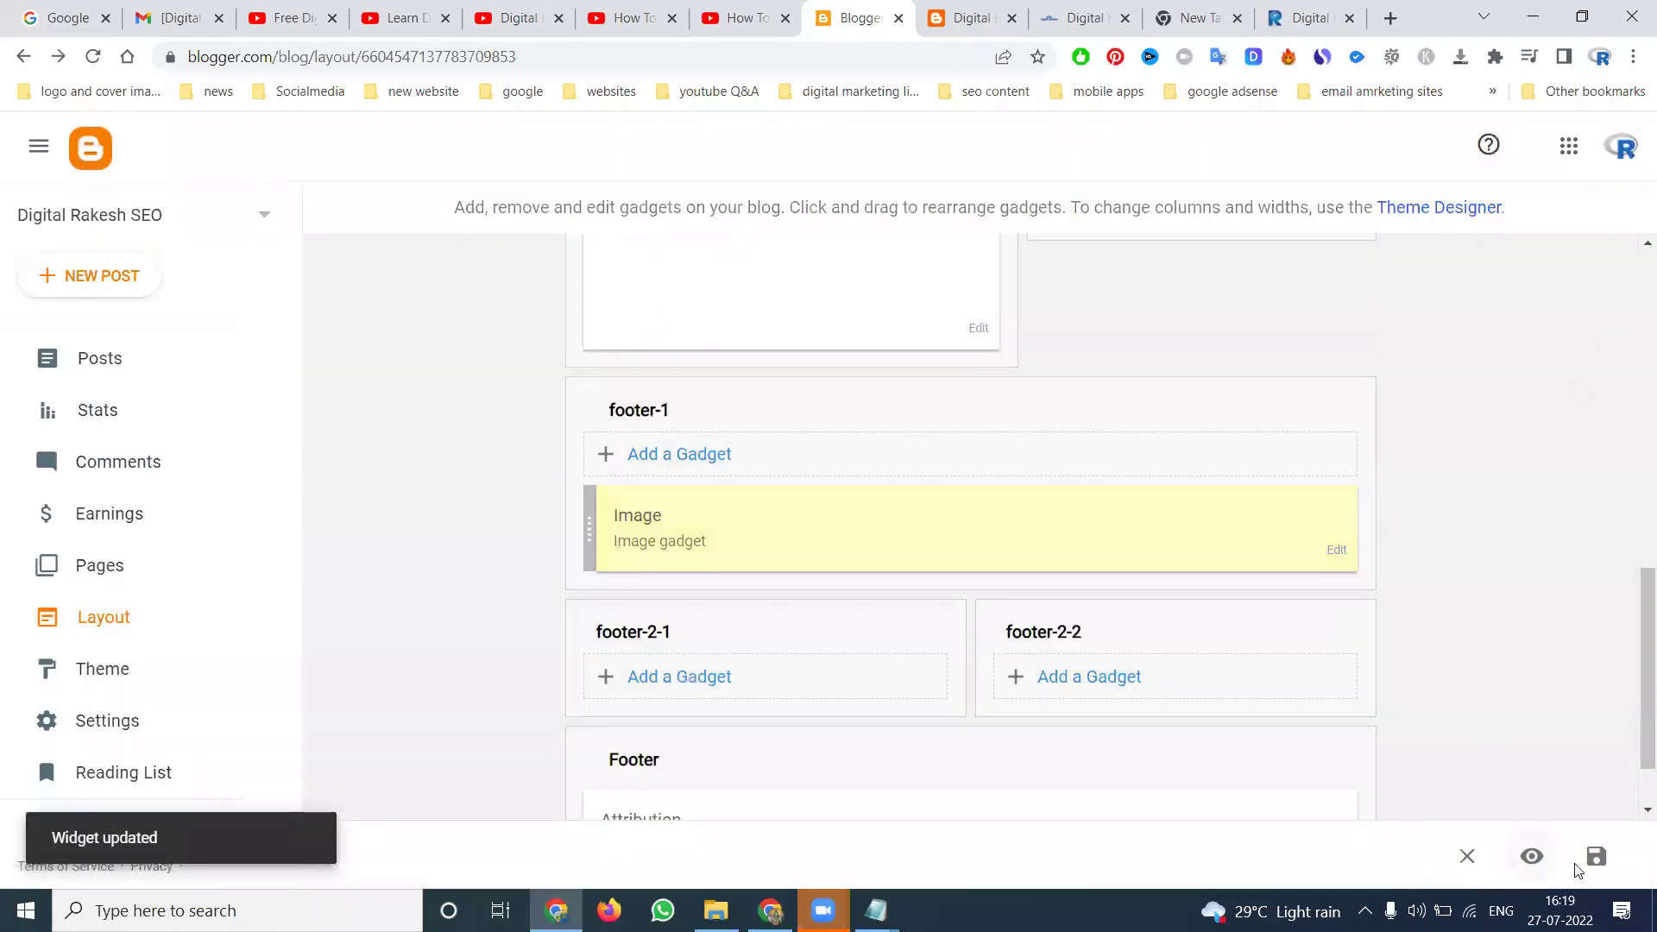
Step: Reload the live blog, check the footer image, and test that it links to the Rakesh Tech Solutions website
left_click(971, 18)
left_click(95, 57)
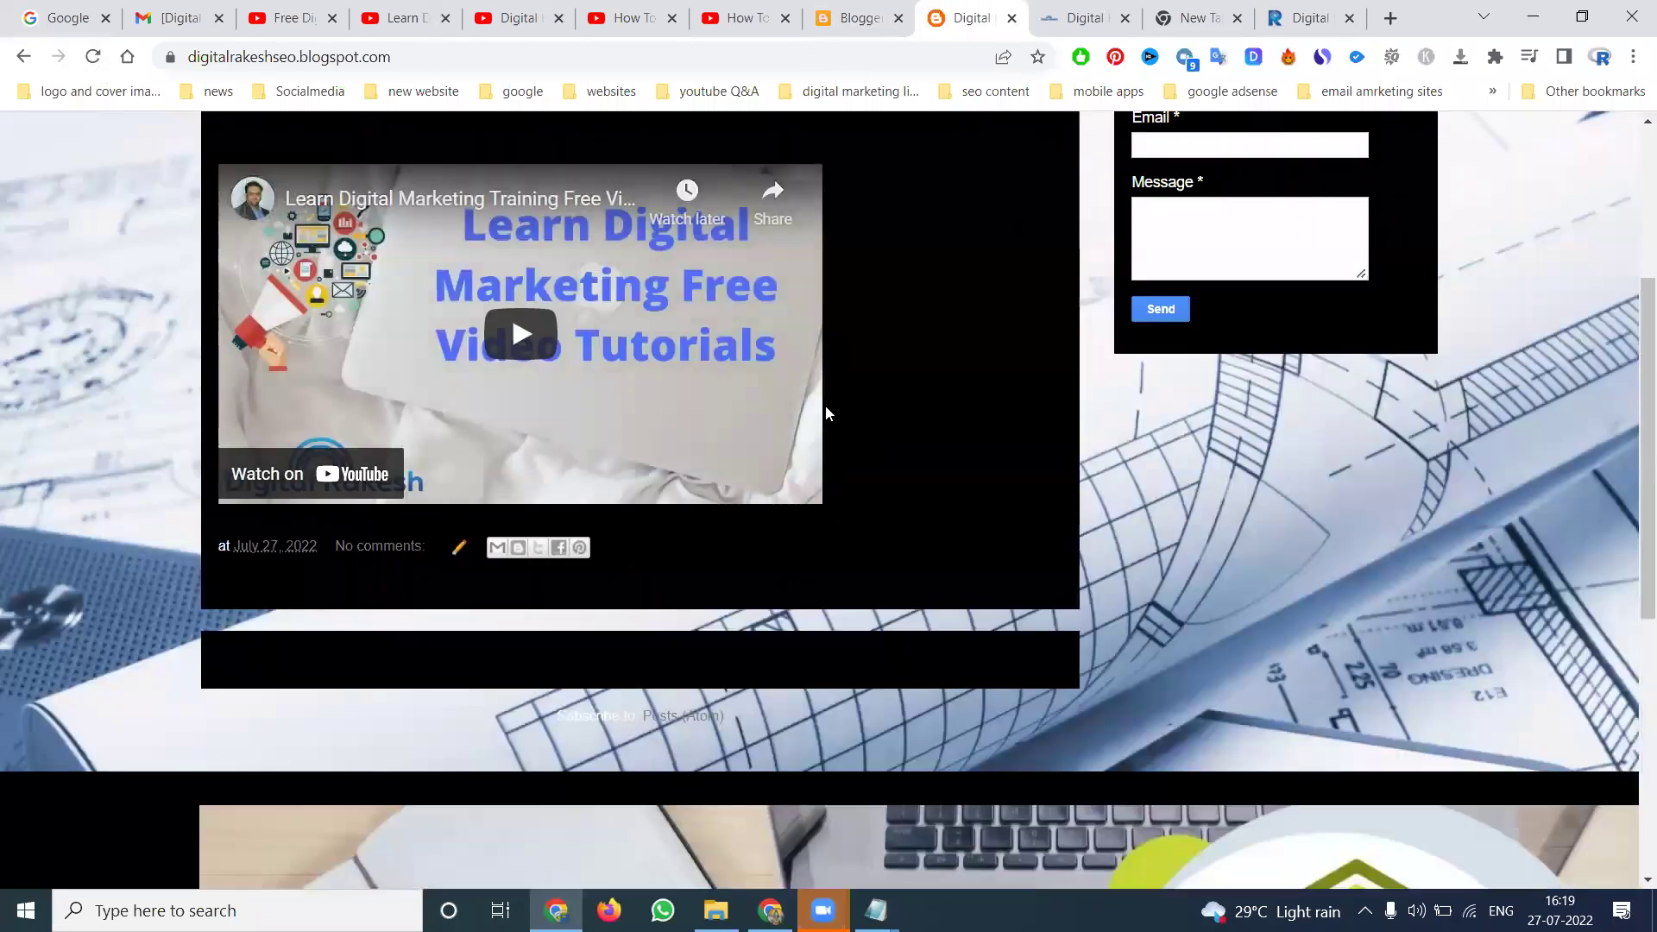
scroll(826, 413, "down", 1)
scroll(848, 396, "down", 4)
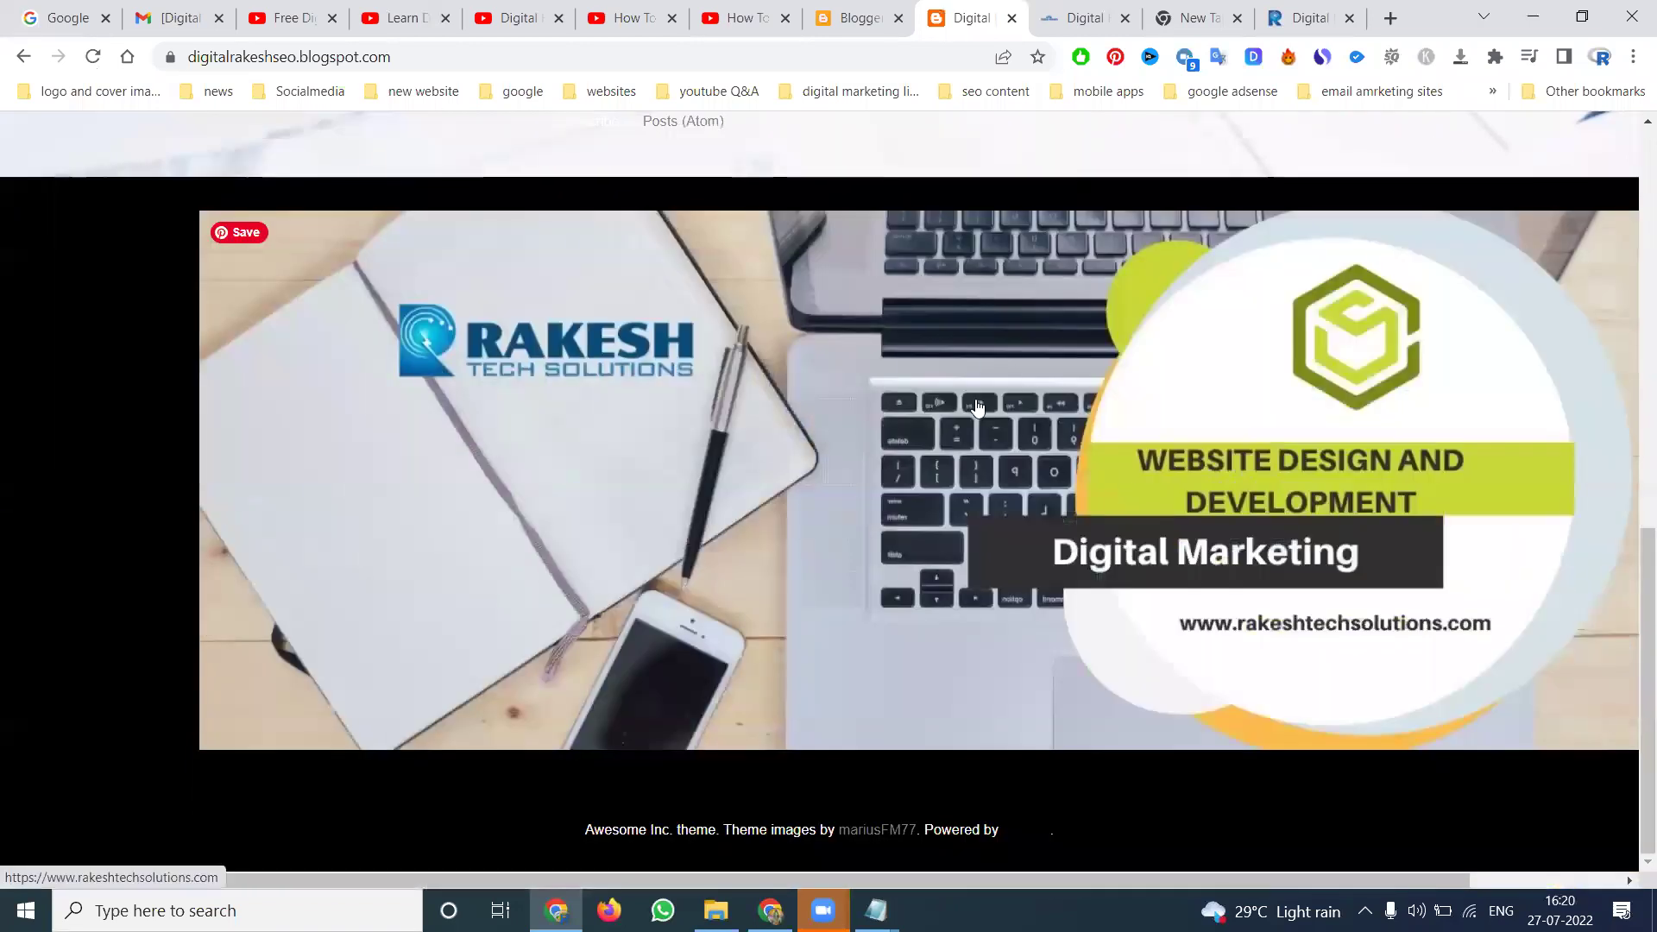
left_click(977, 406)
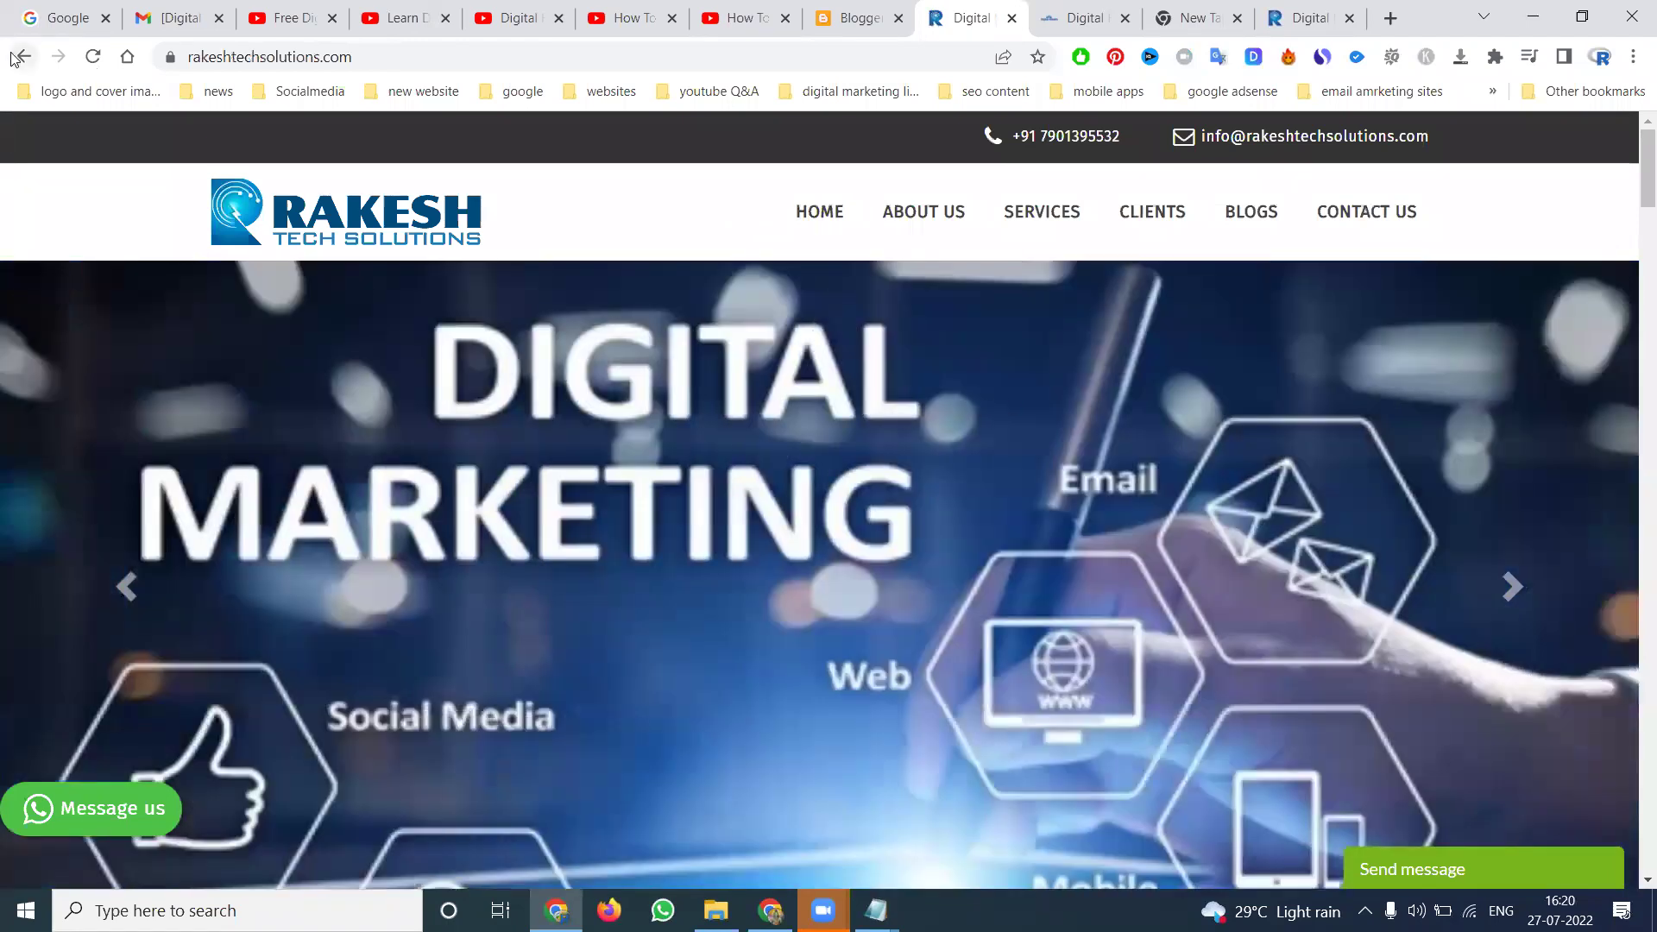
left_click(15, 57)
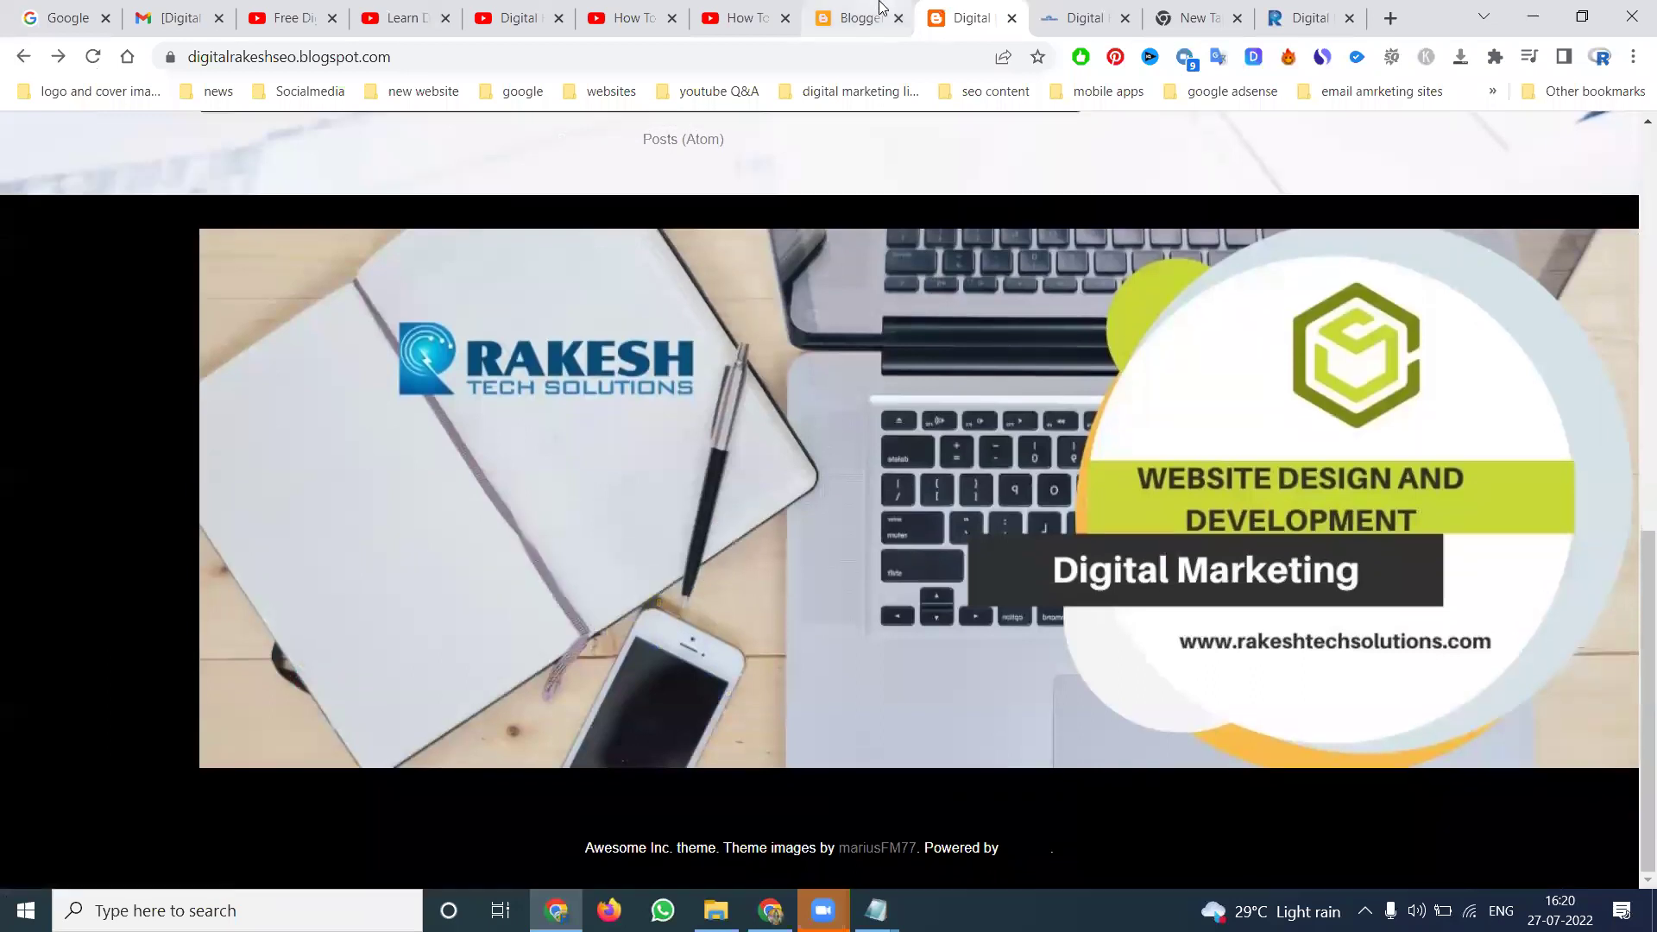
Step: Remove the Image gadget from the footer-1 section of the blog layout
left_click(859, 17)
scroll(1023, 578, "down", 2)
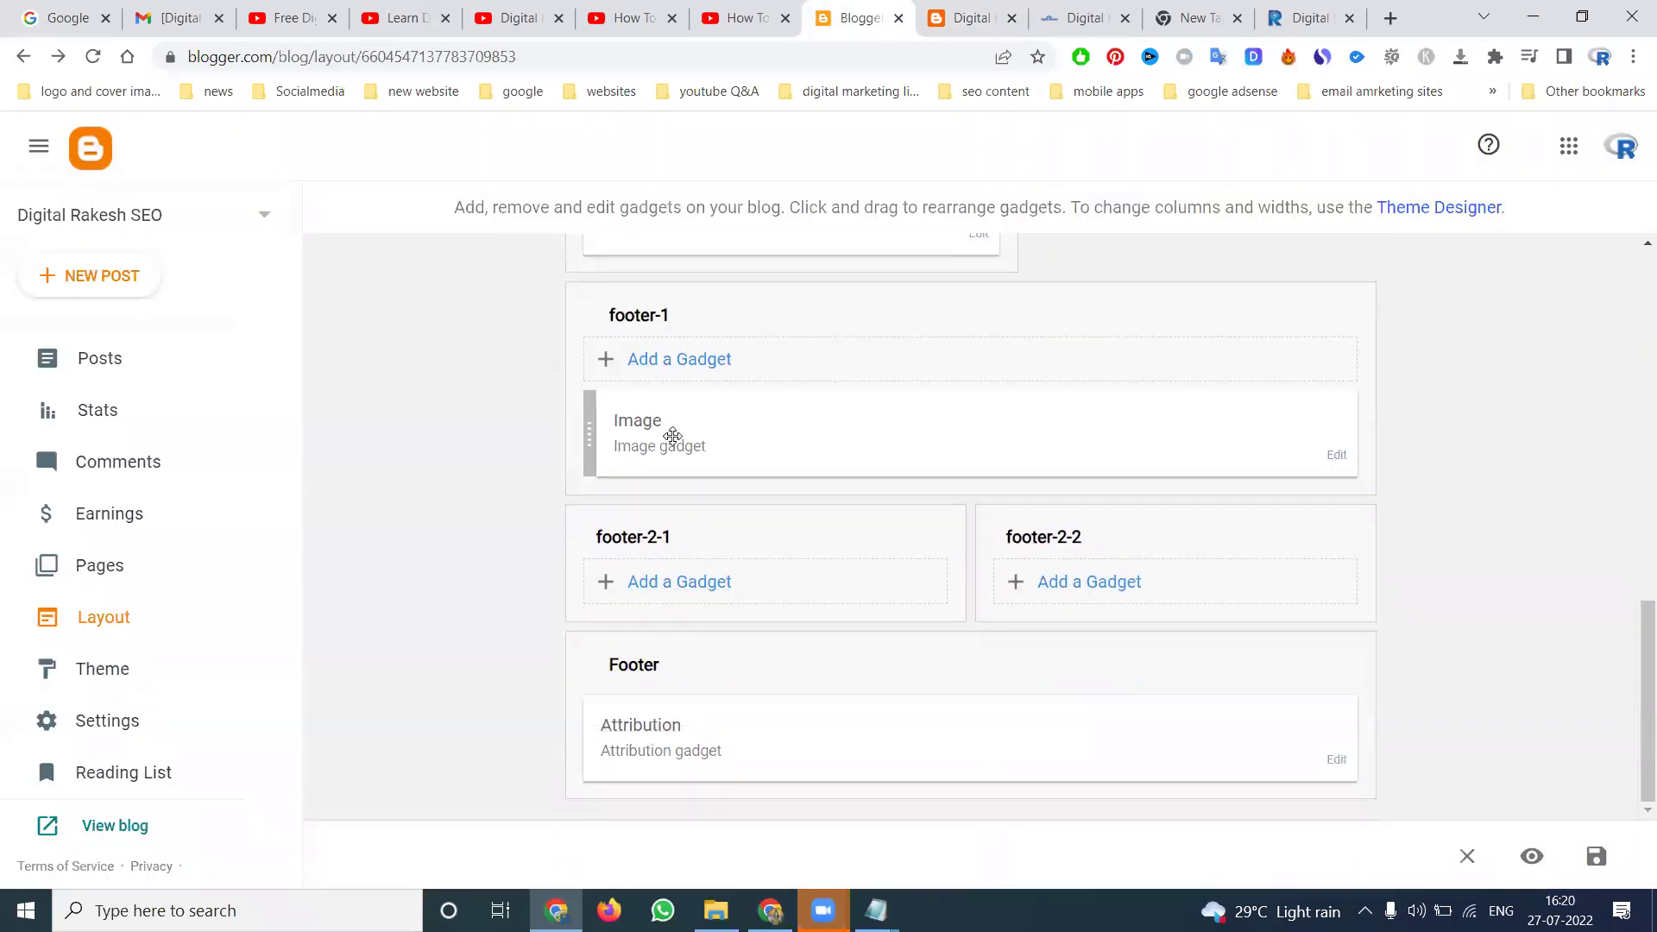
left_click(1340, 458)
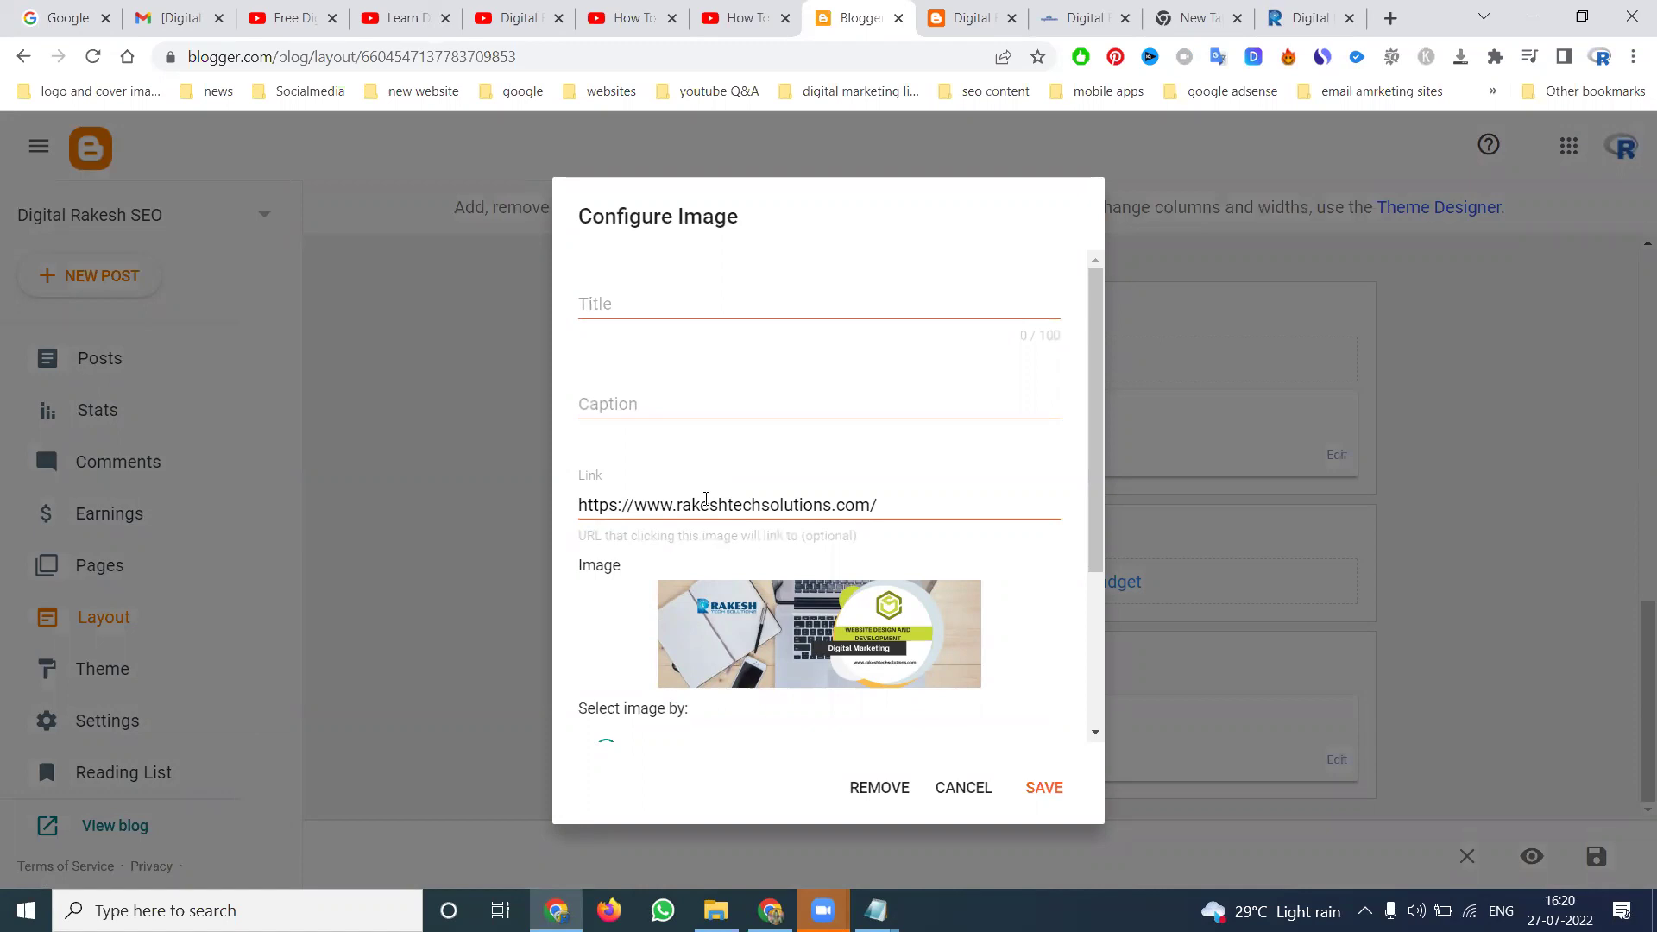
scroll(862, 561, "down", 3)
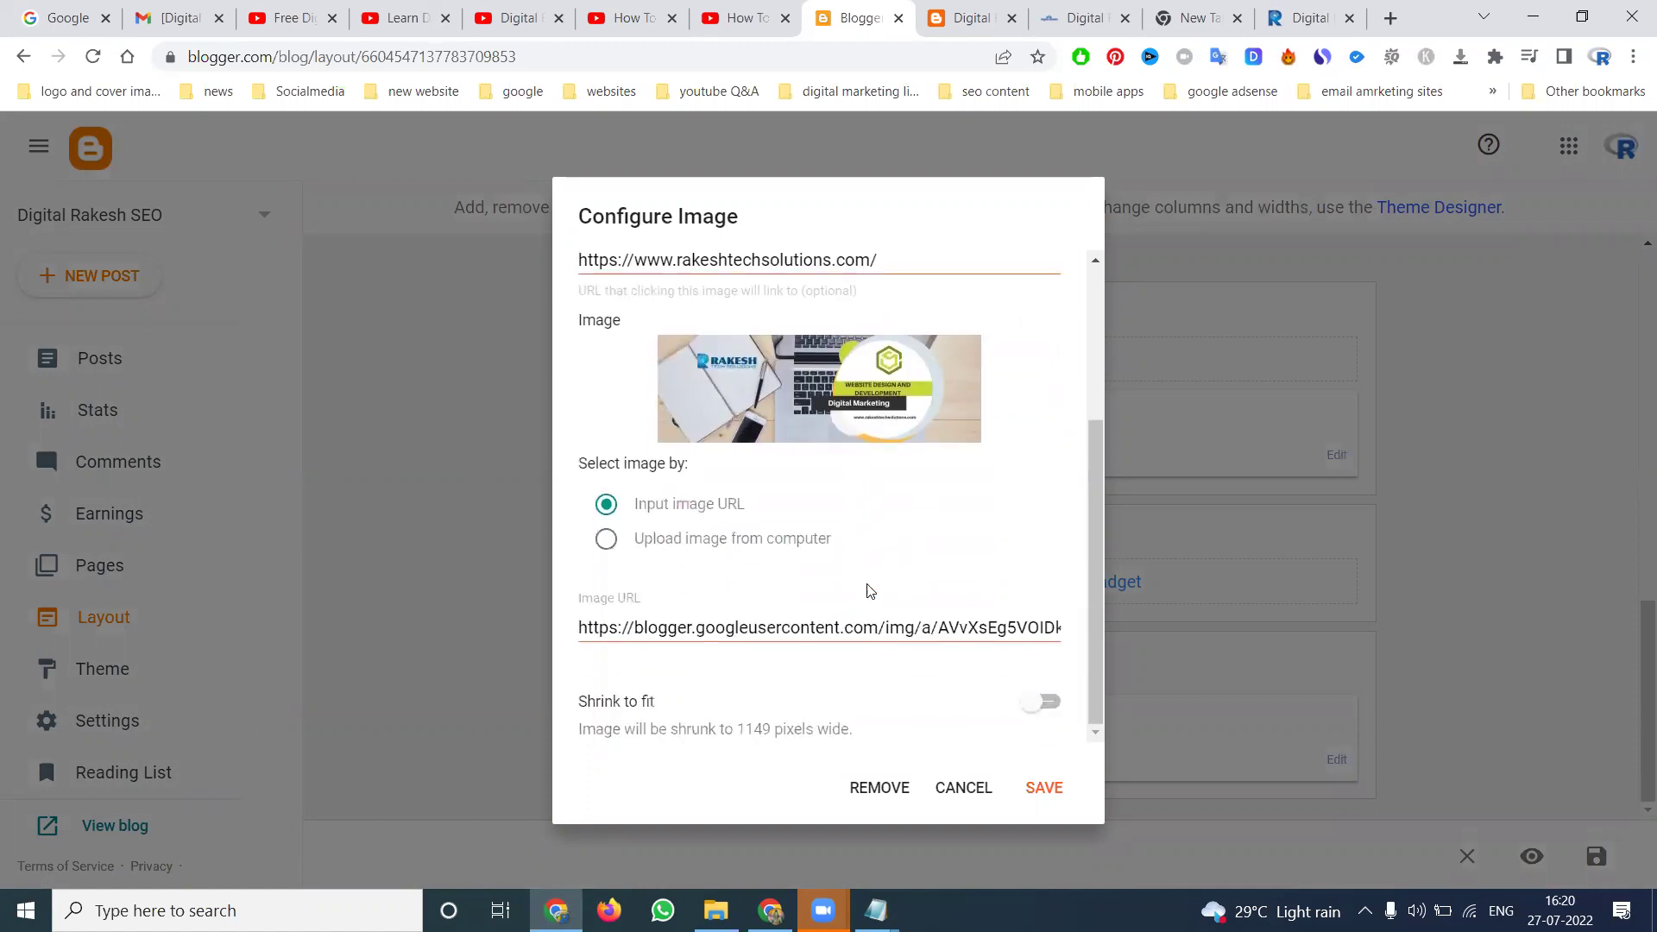
left_click(892, 773)
left_click(967, 561)
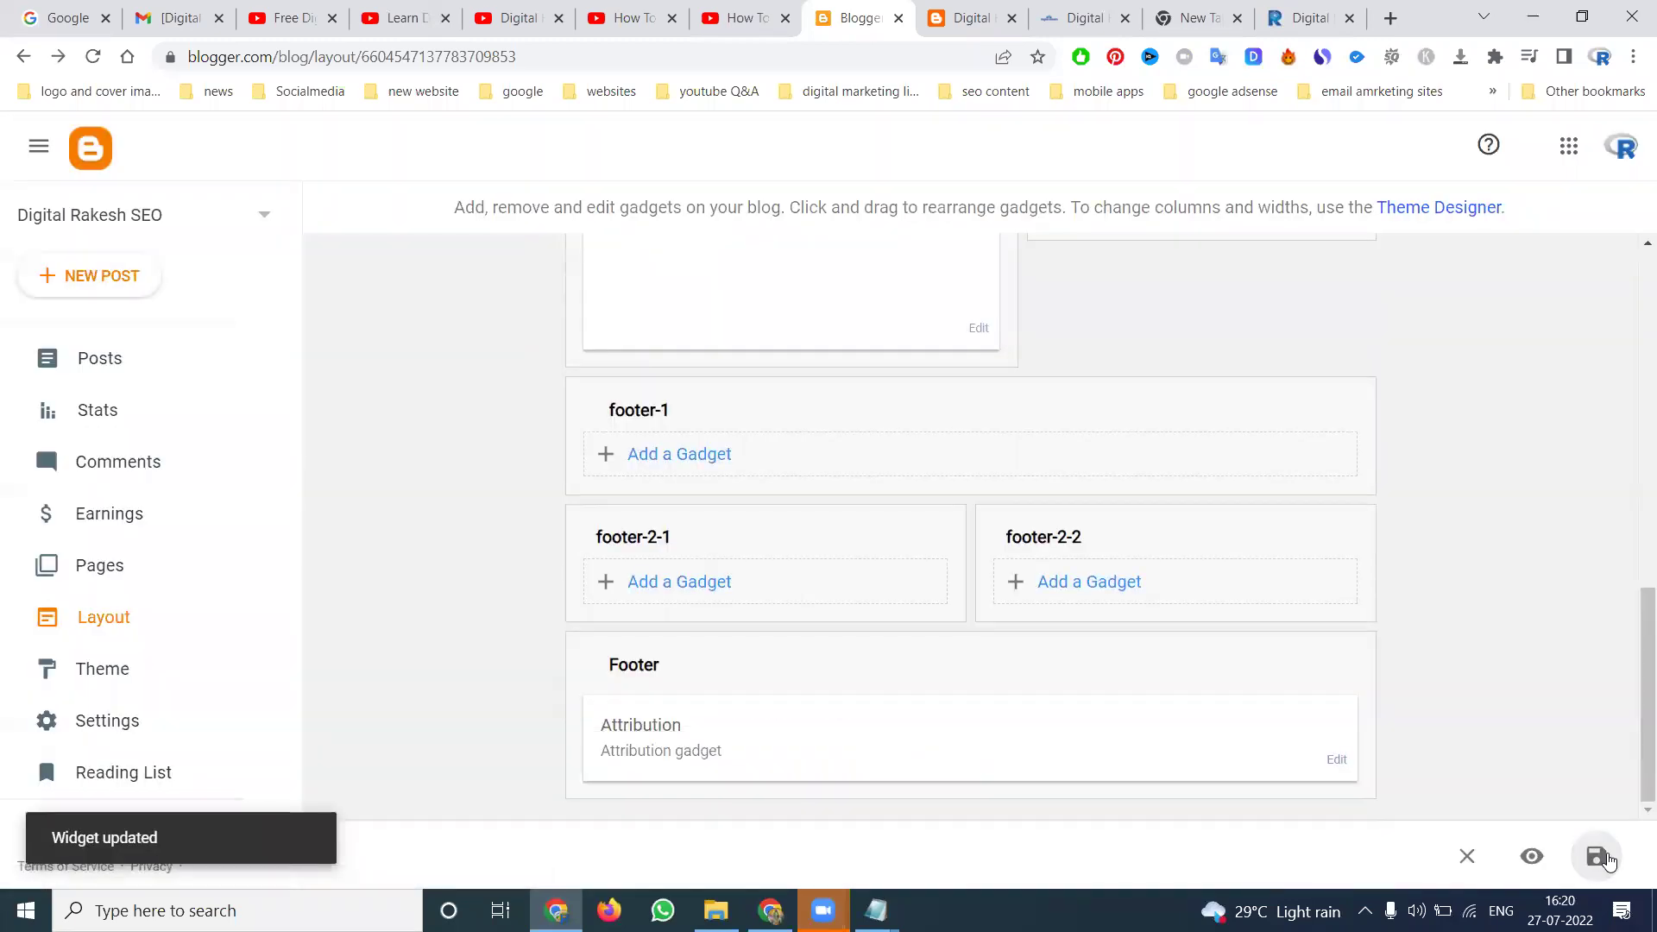
Step: Reload the live blog and check the home page from the footer up to the post's date line
left_click(958, 18)
left_click(96, 58)
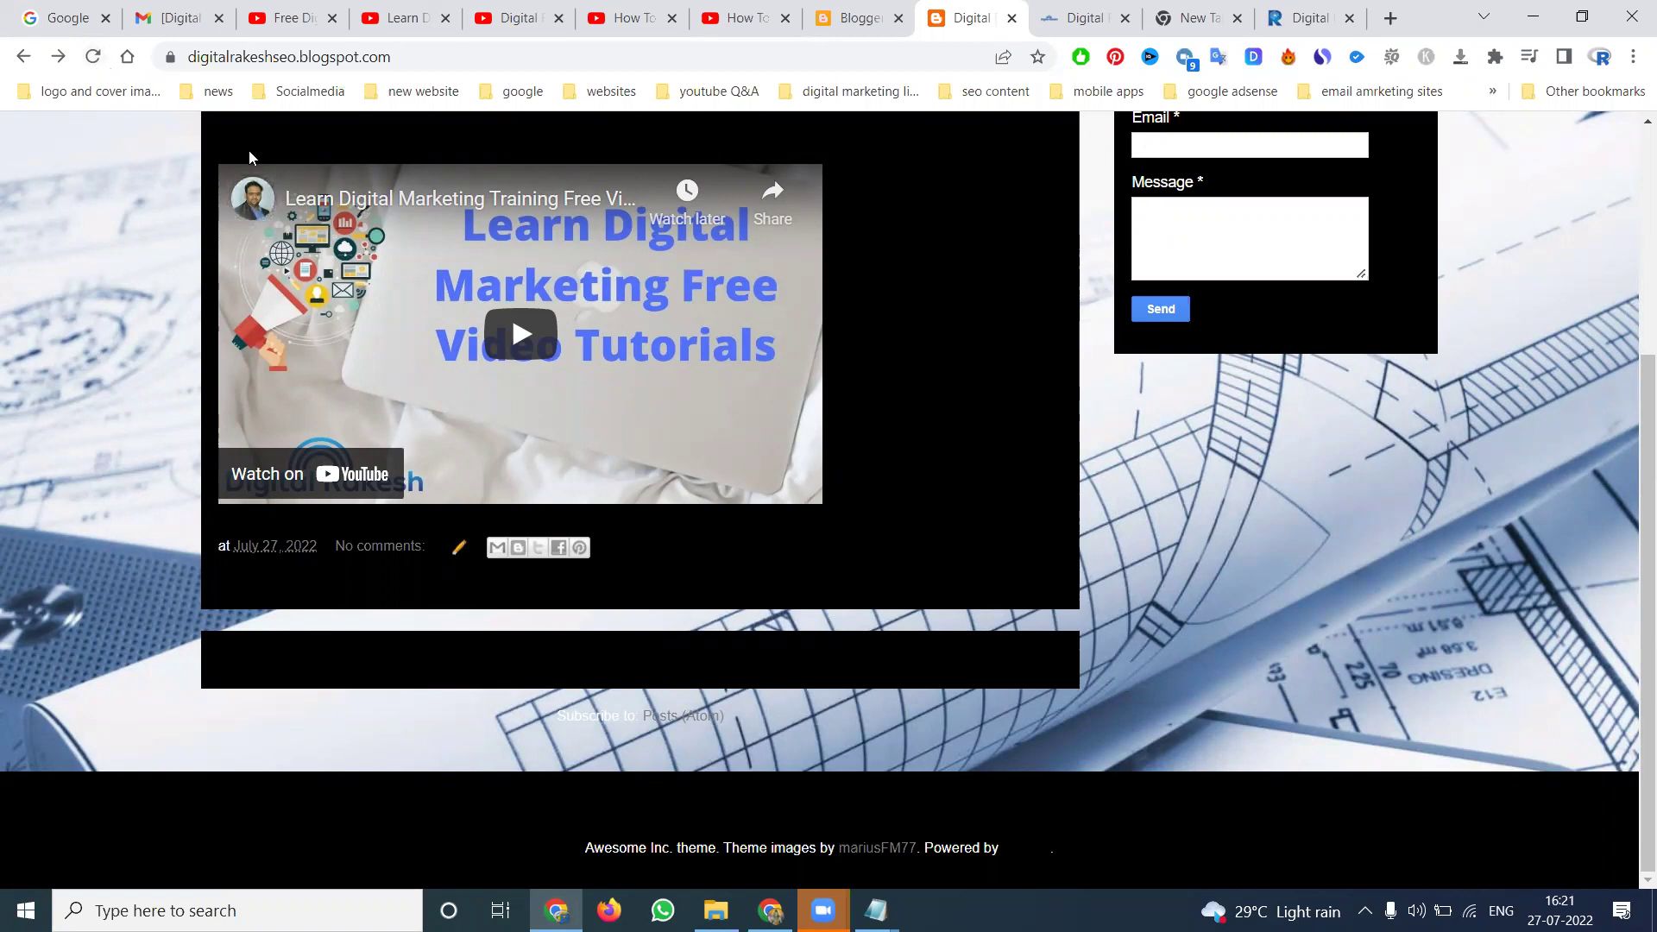
scroll(570, 328, "up", 4)
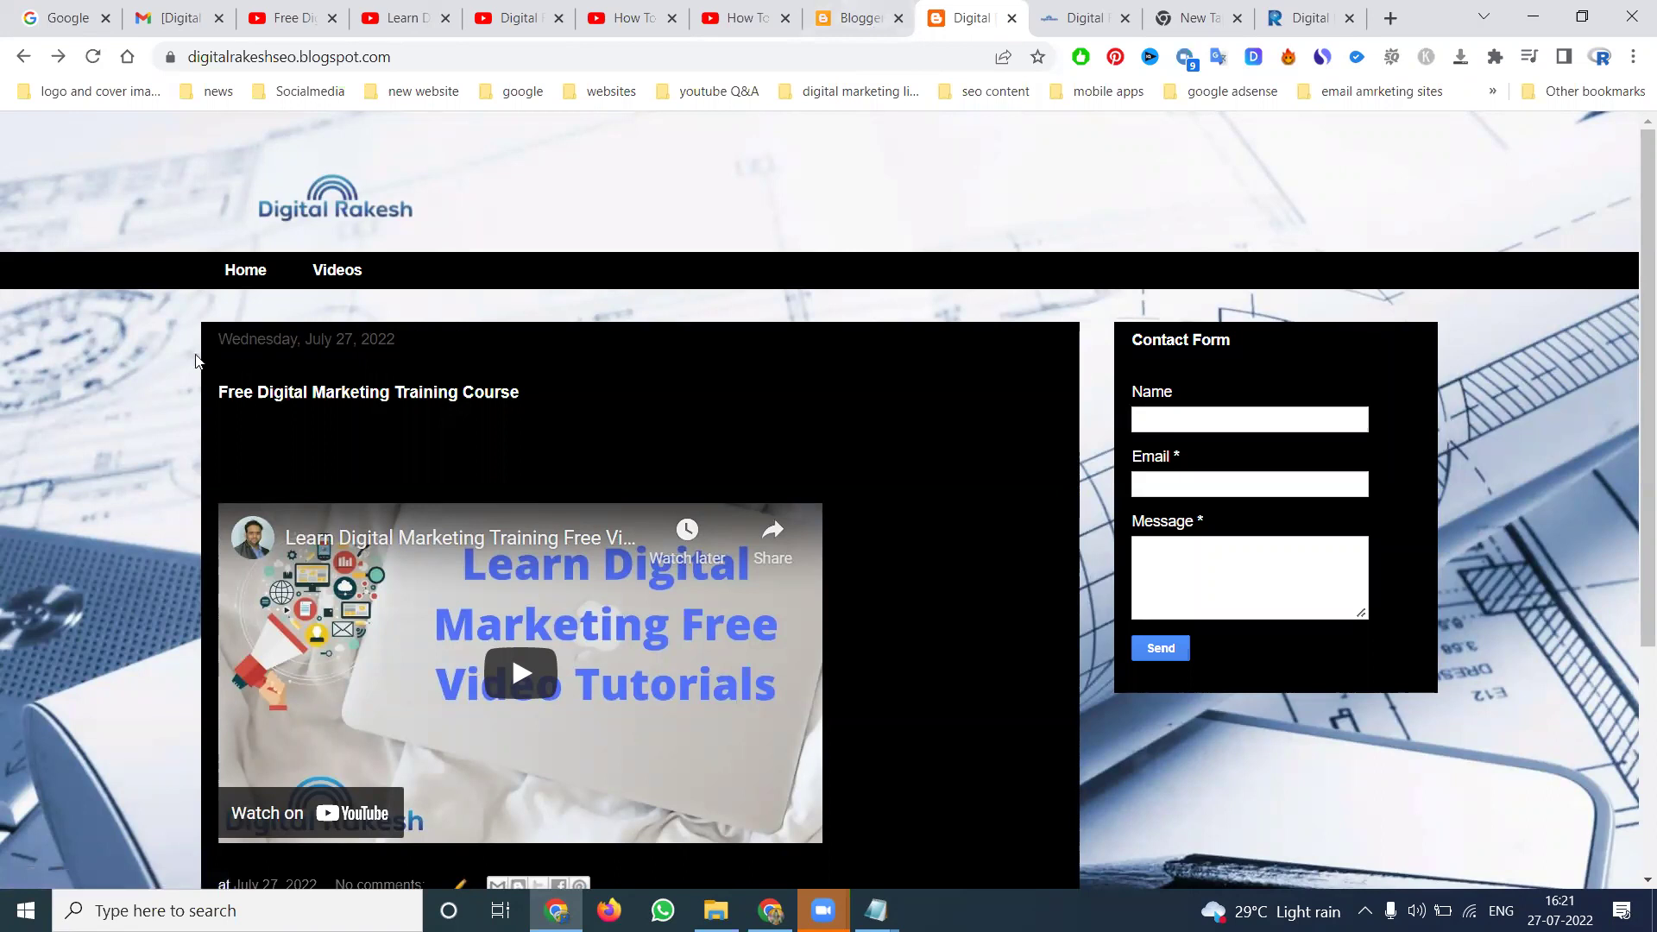
left_click_drag(216, 335, 518, 285)
Step: Return to the blog layout and turn off the date header and publish time in the Blog Posts gadget
left_click(827, 26)
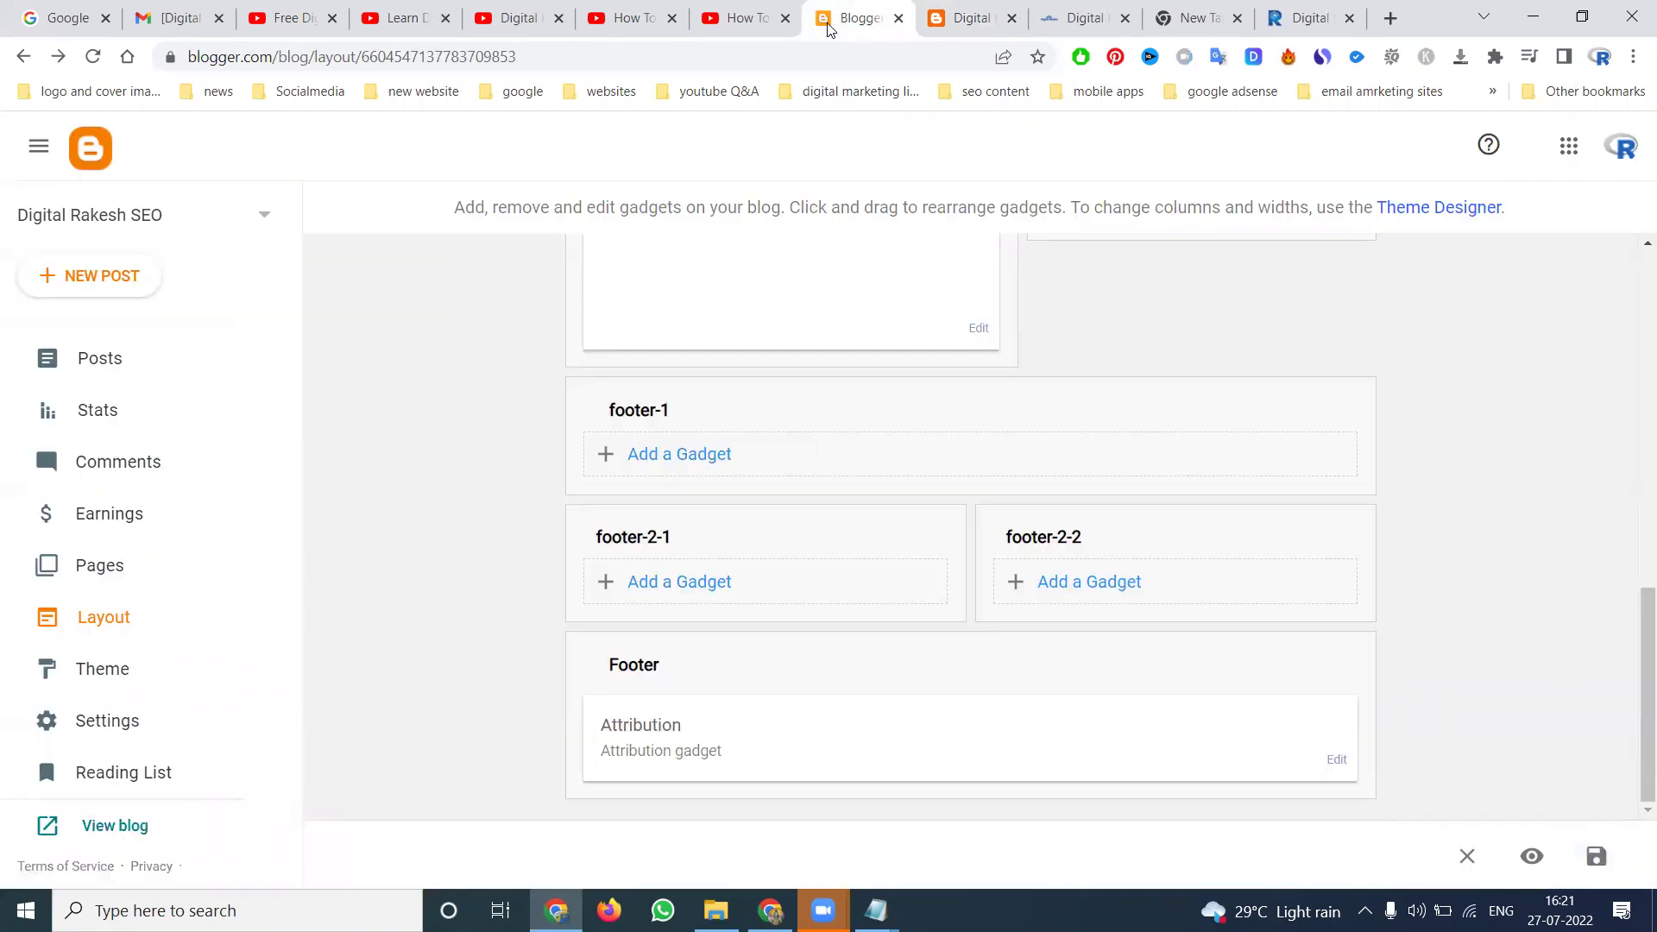
scroll(863, 346, "up", 5)
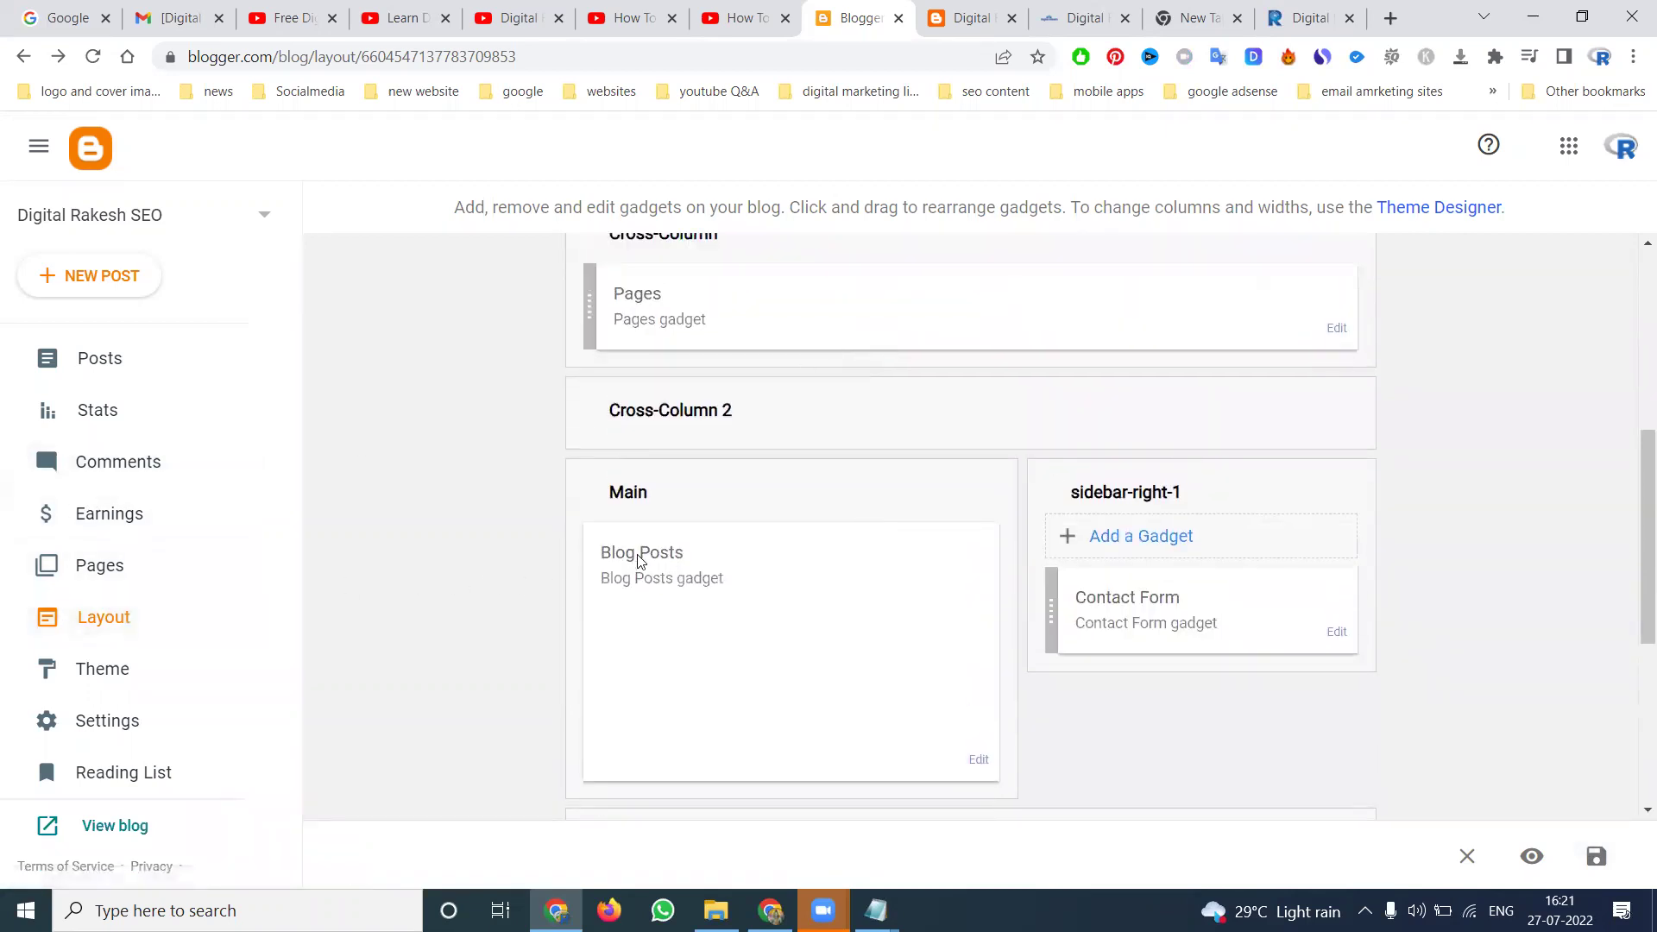
left_click(977, 760)
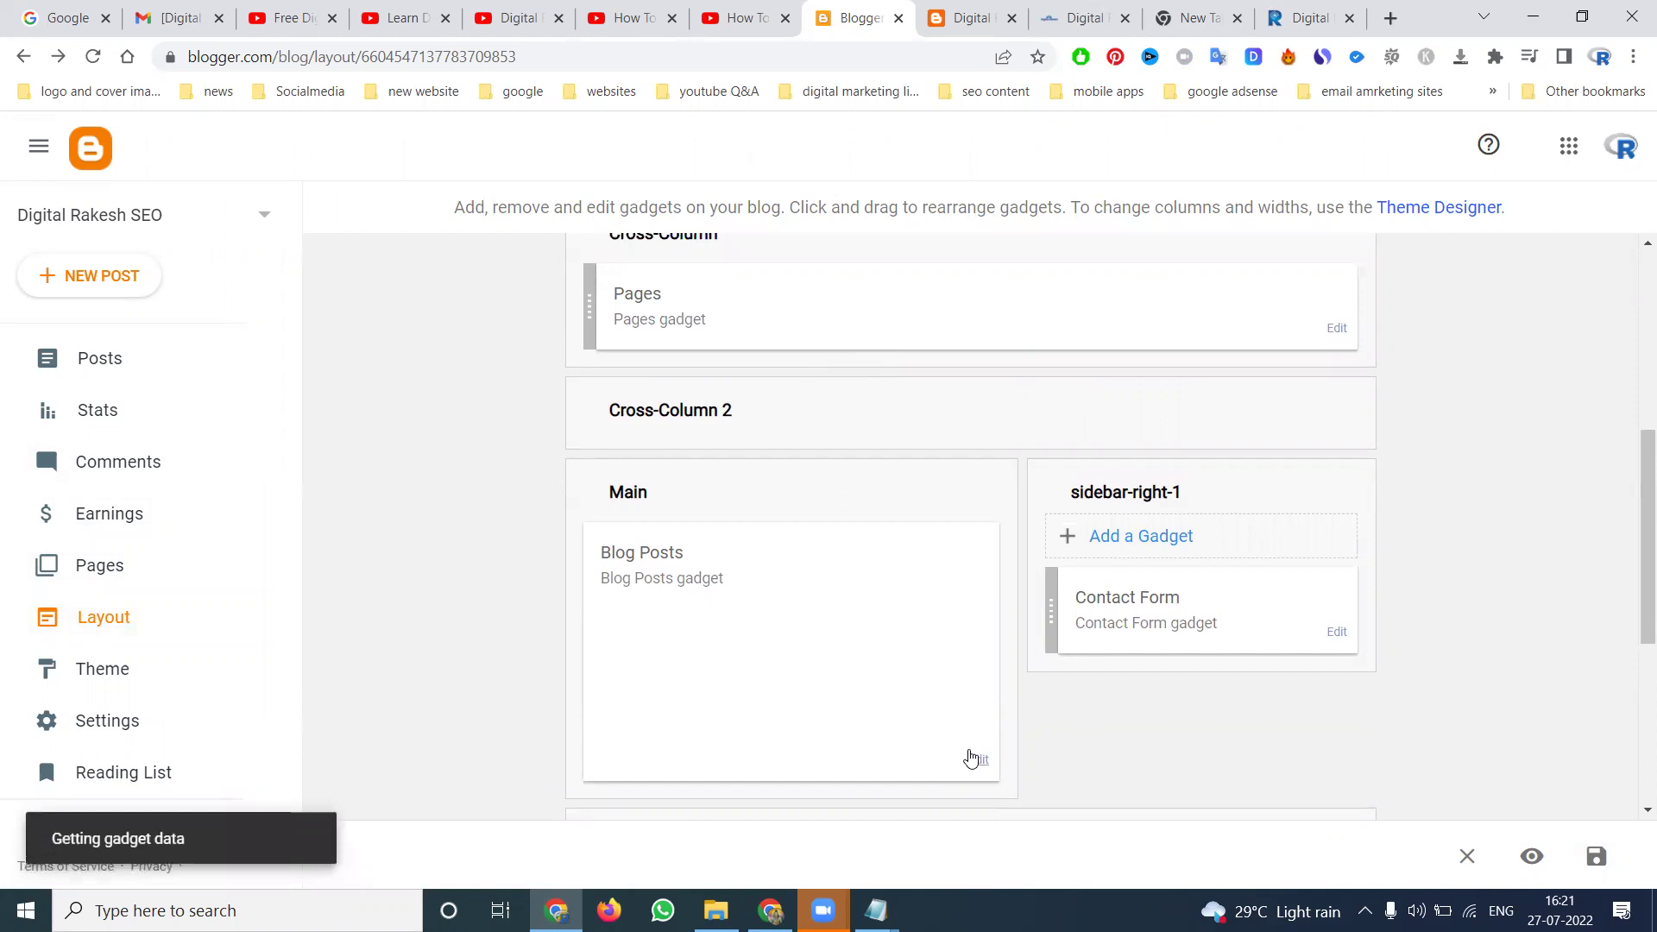
scroll(807, 518, "down", 1)
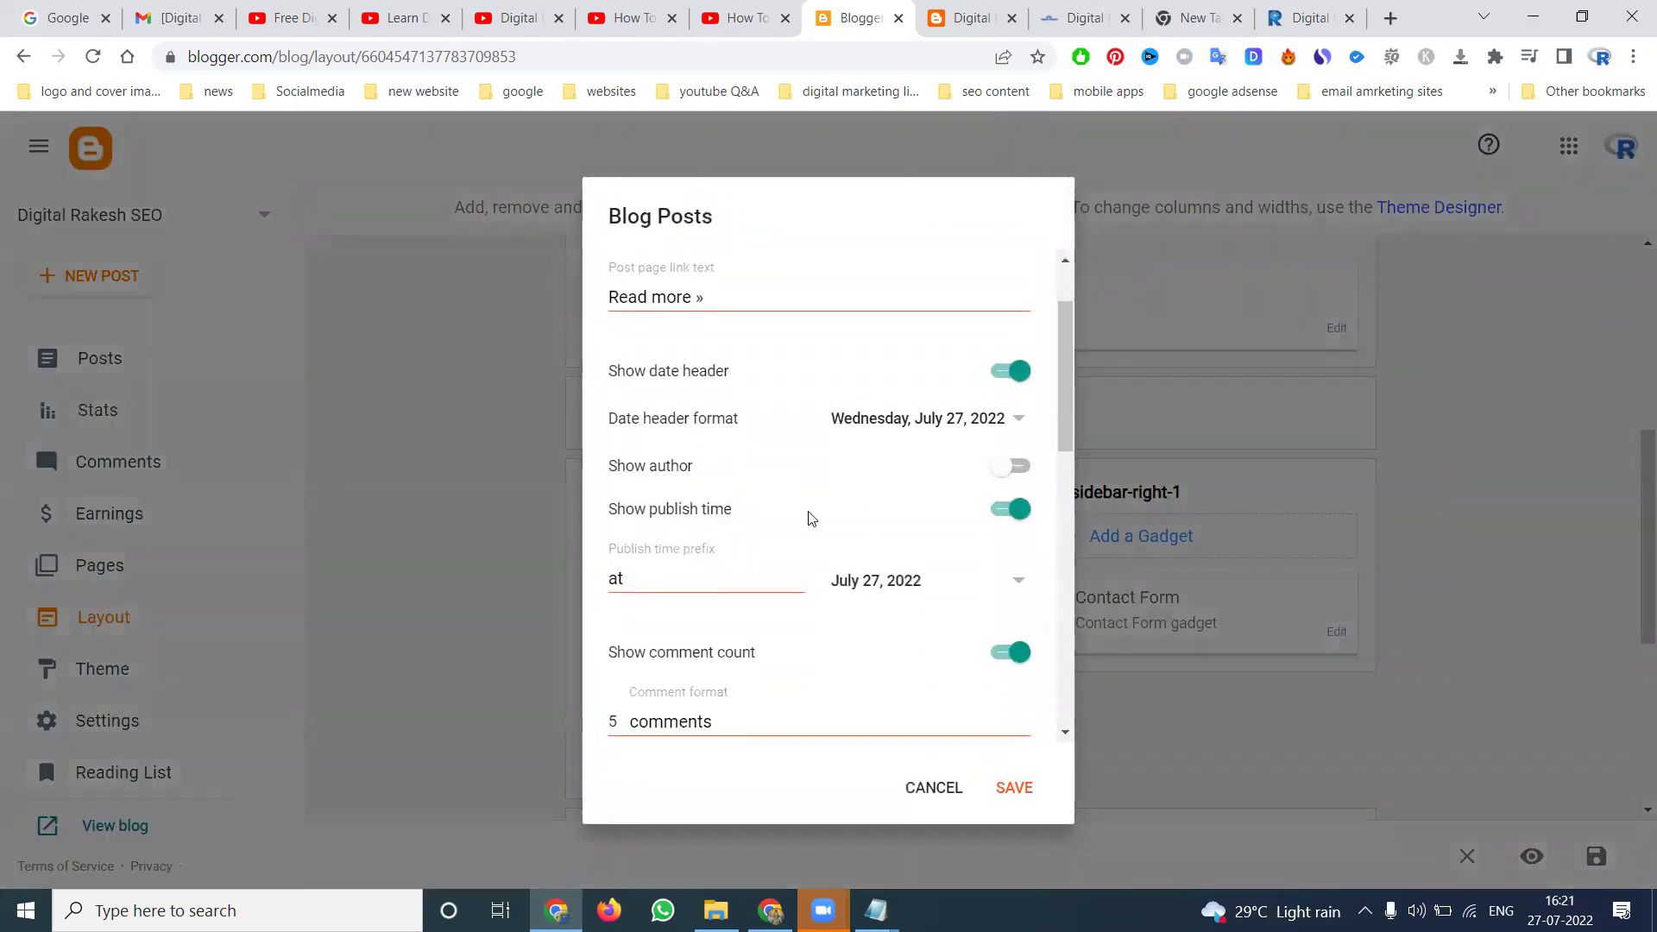
left_click(1006, 373)
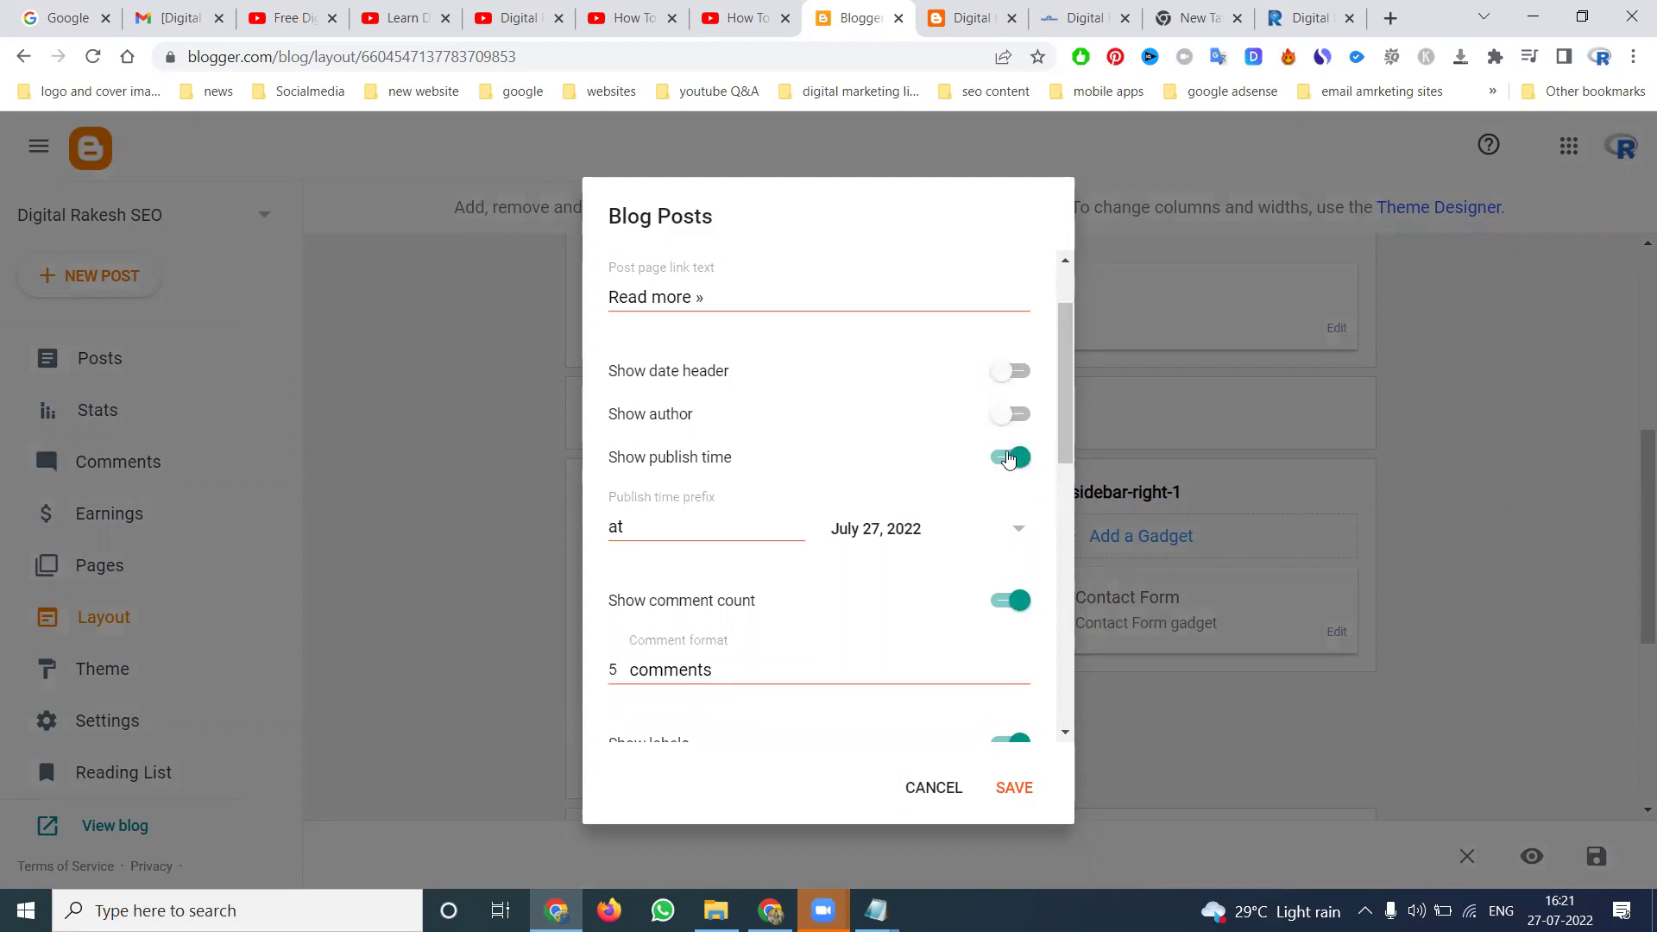
left_click(1011, 457)
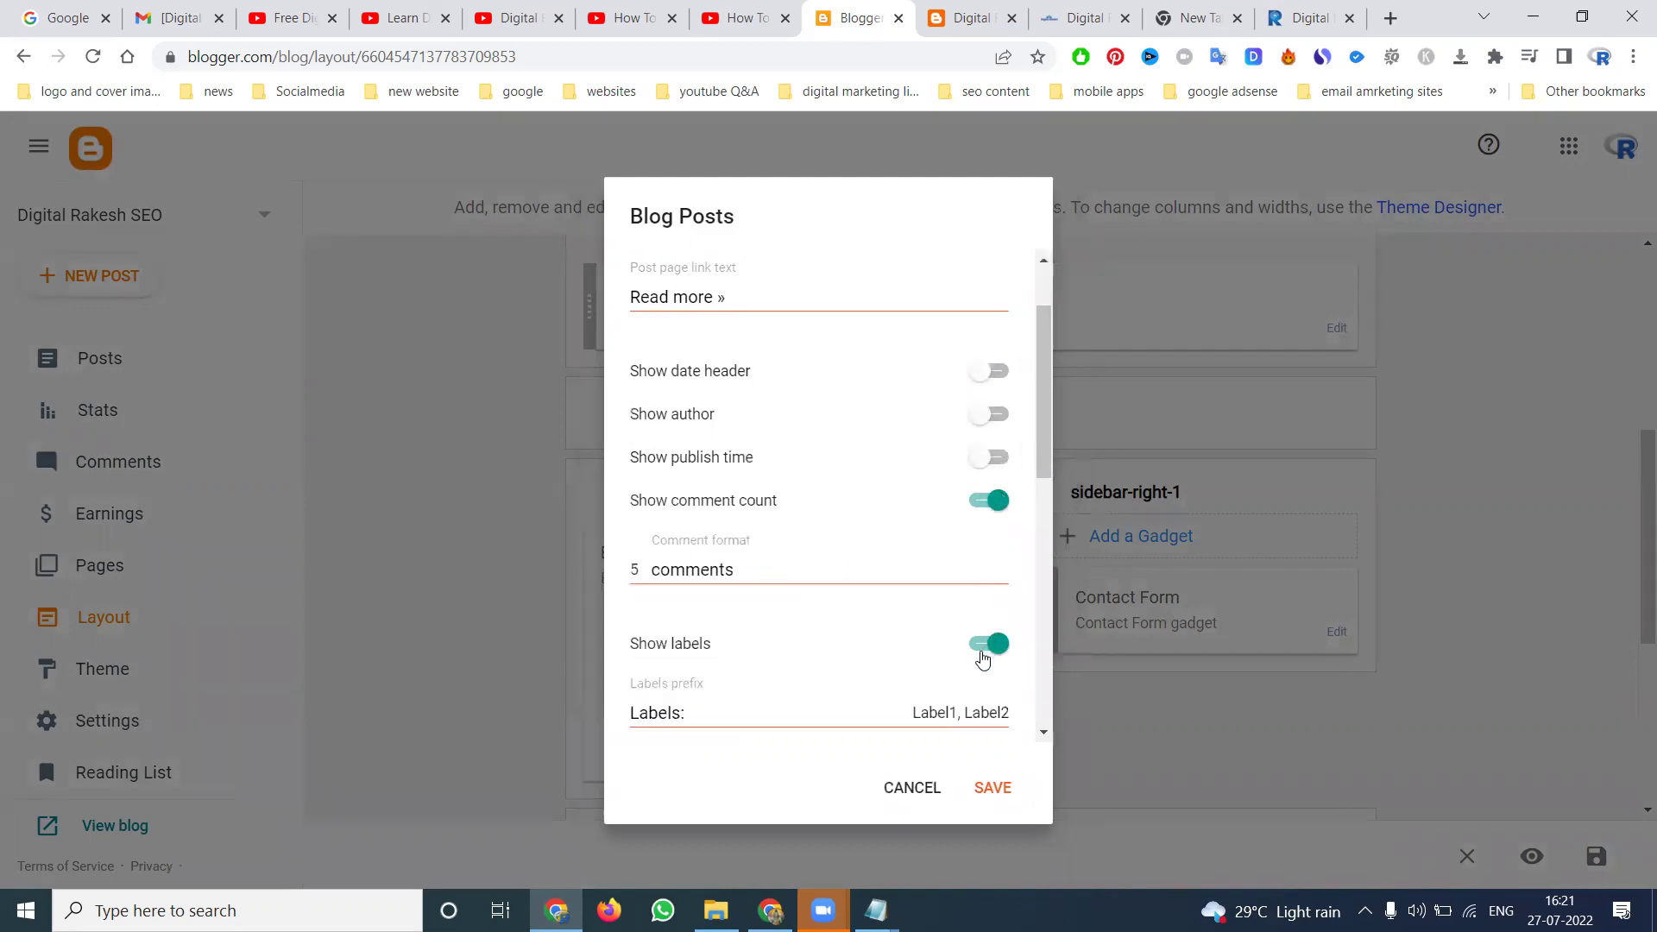
Step: Turn off post labels and location in the Blog Posts gadget, then save the gadget and the layout
scroll(988, 648, "down", 1)
left_click(990, 539)
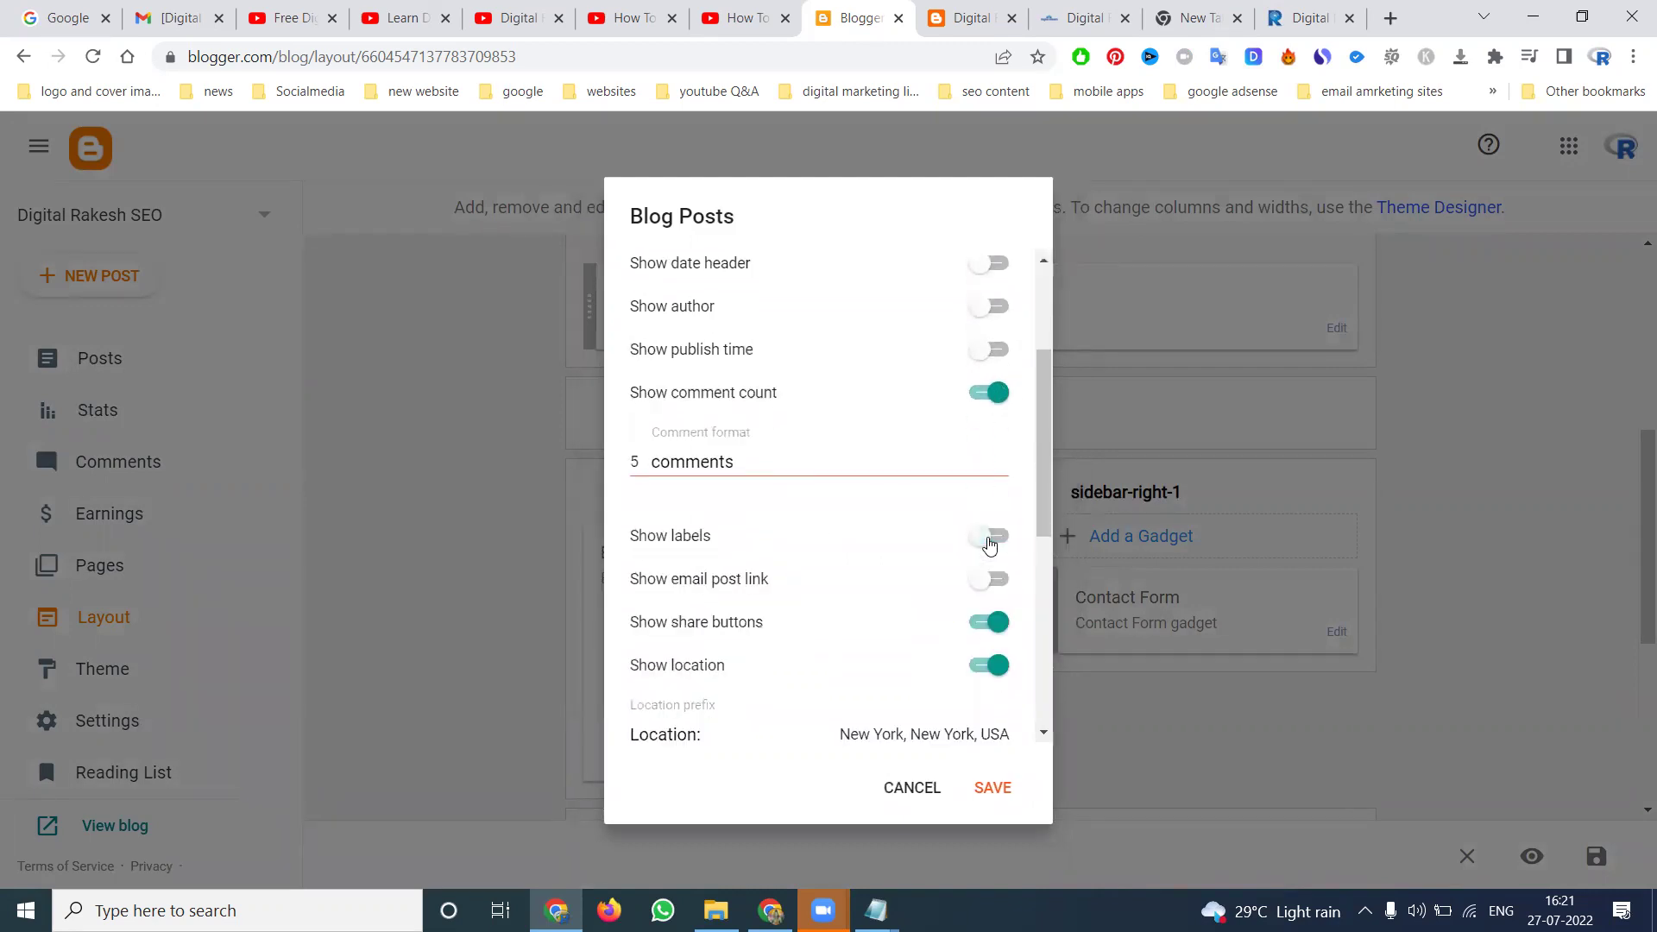
scroll(984, 544, "down", 1)
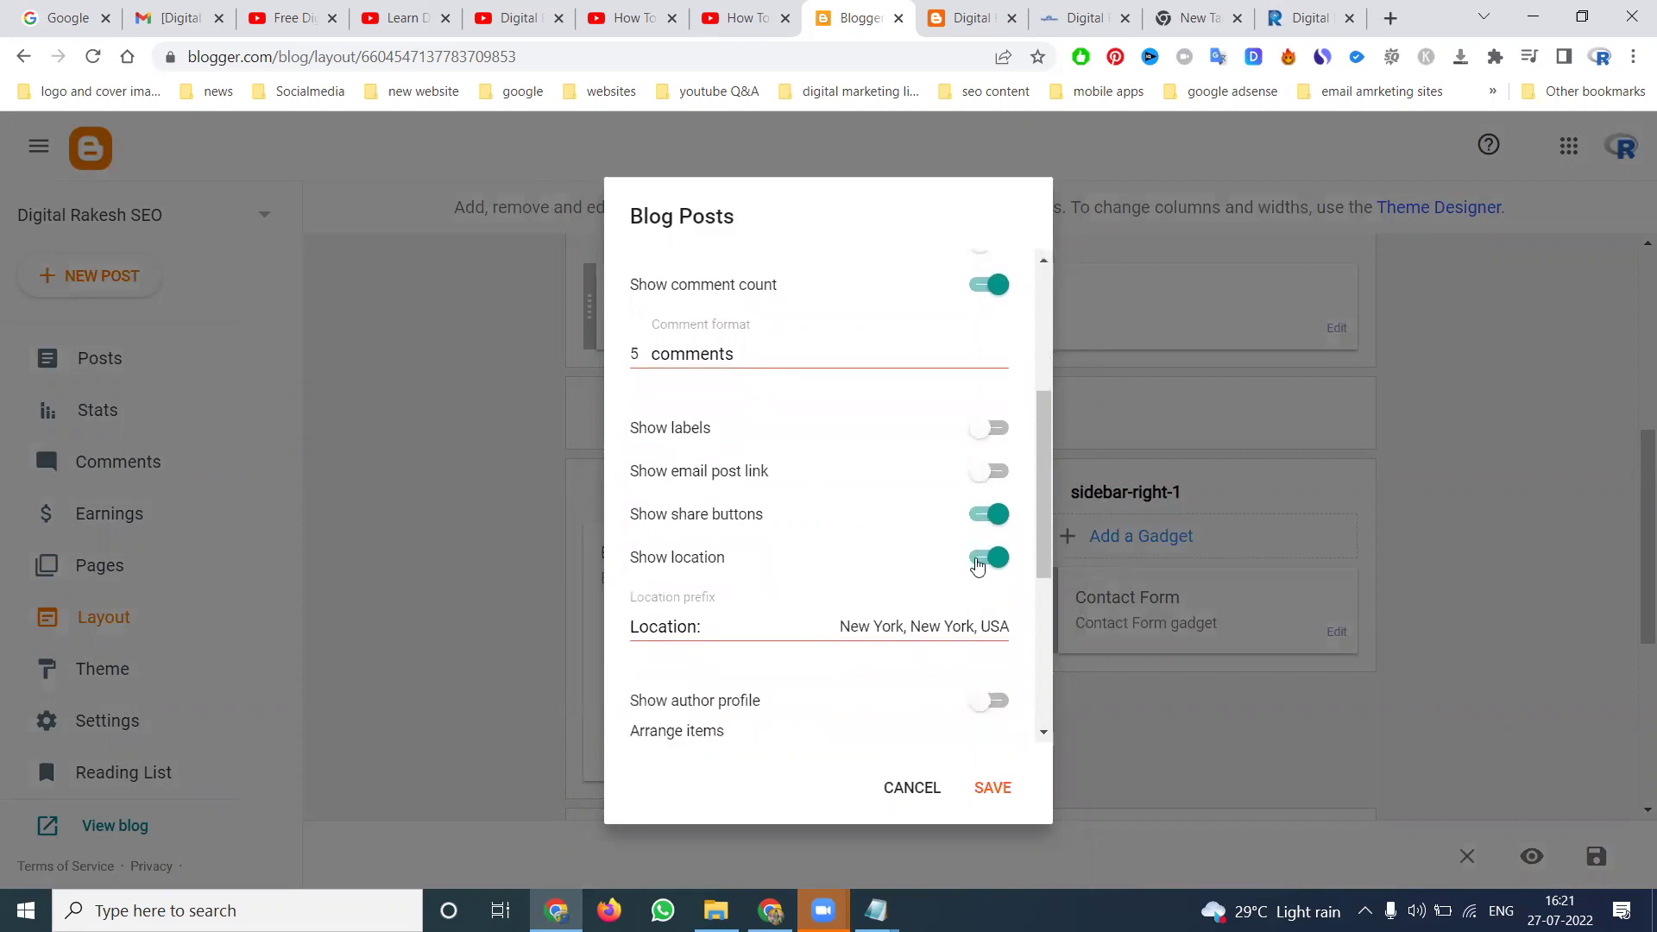
left_click(978, 566)
scroll(981, 565, "down", 2)
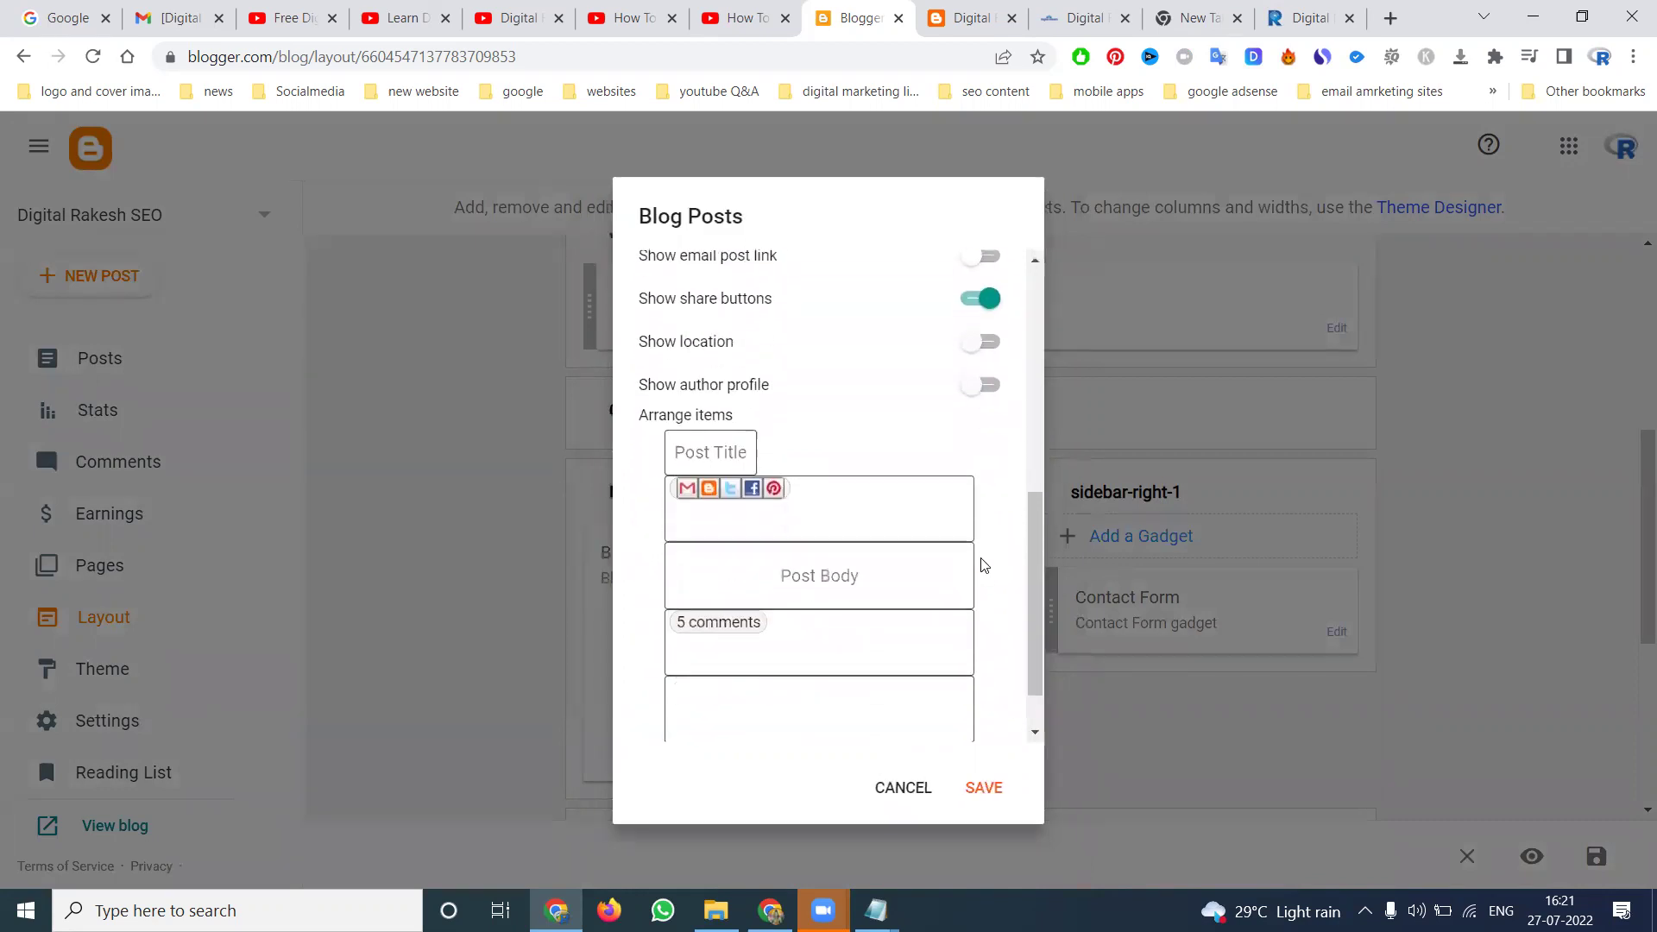
scroll(981, 563, "up", 4)
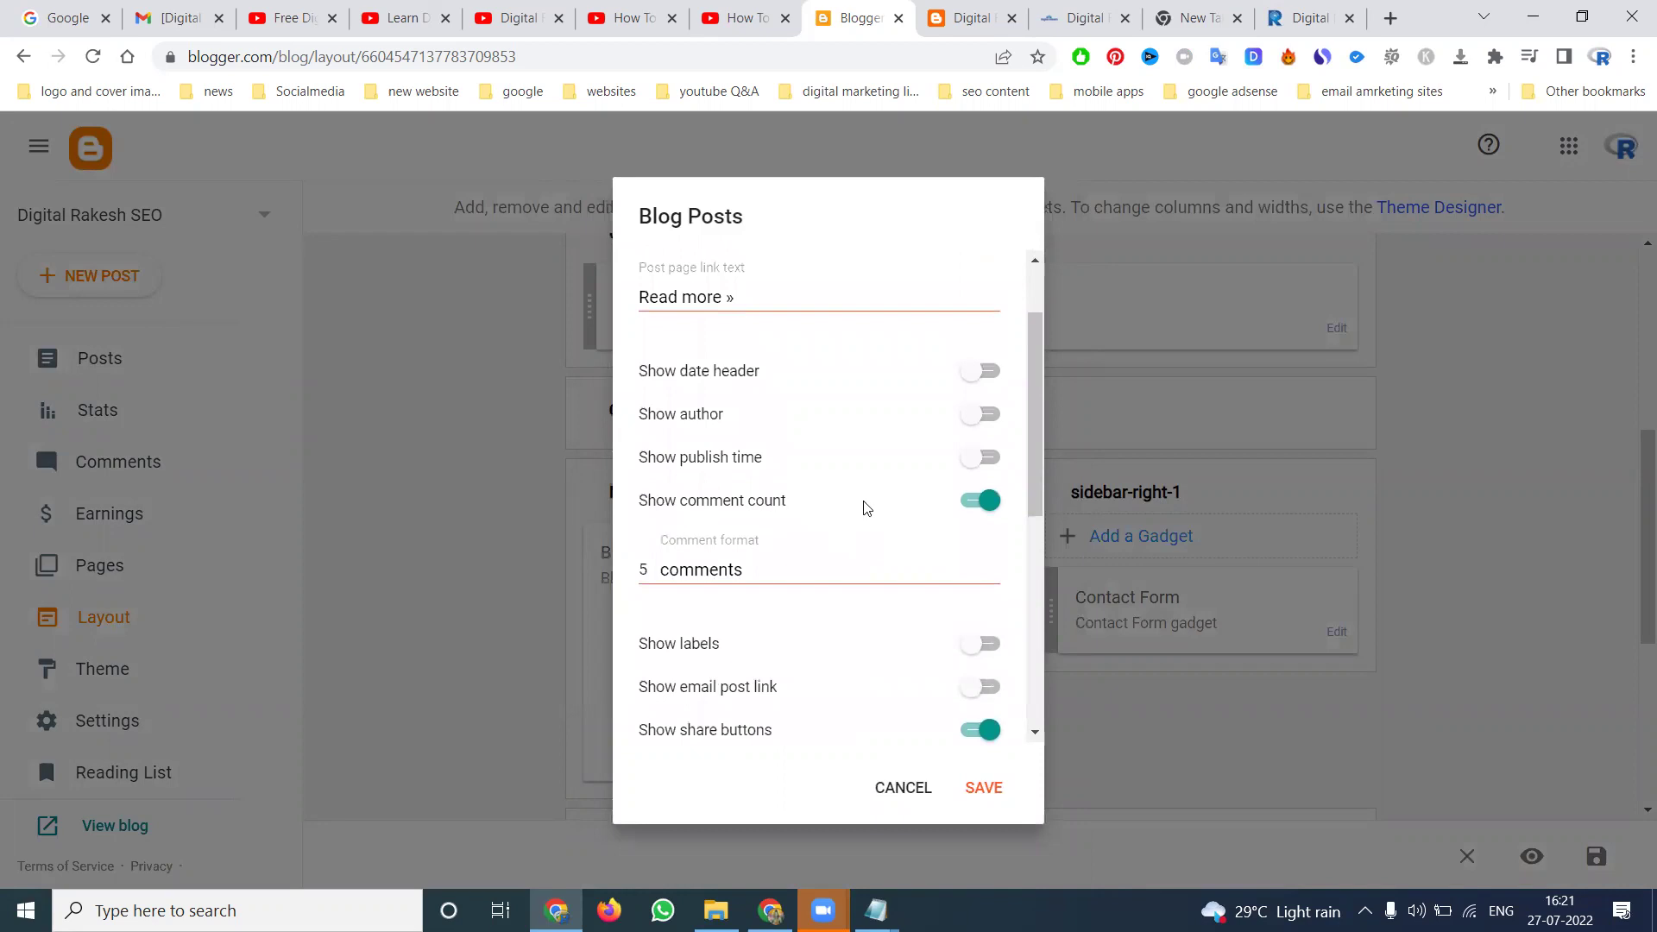
scroll(867, 509, "down", 2)
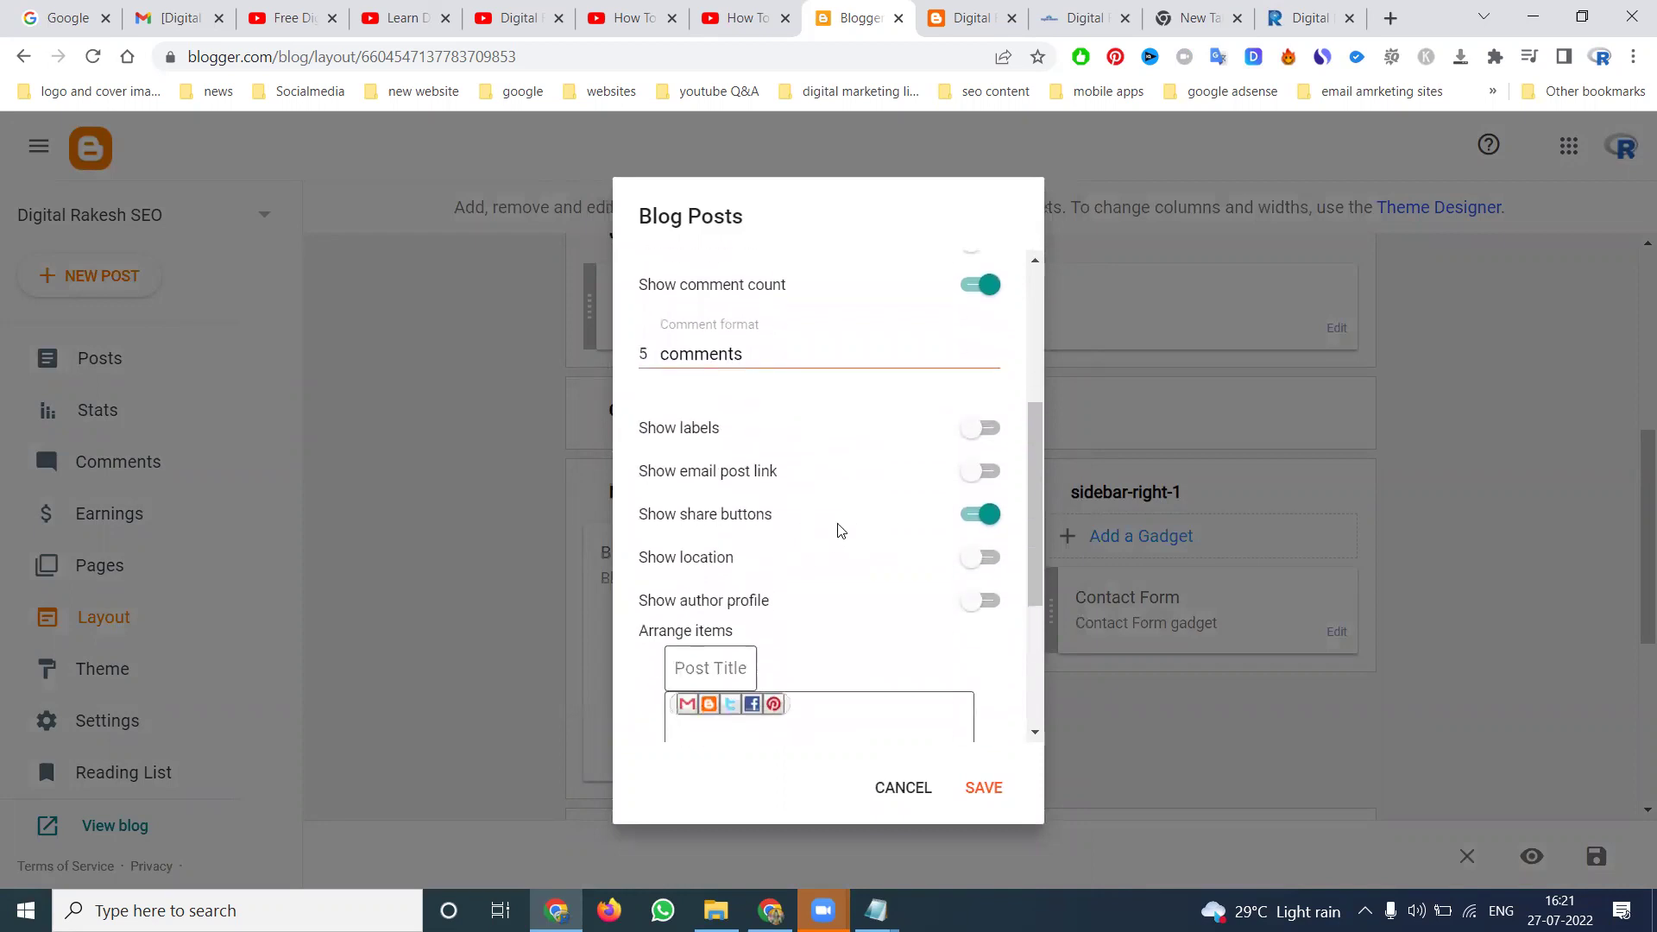
left_click(984, 787)
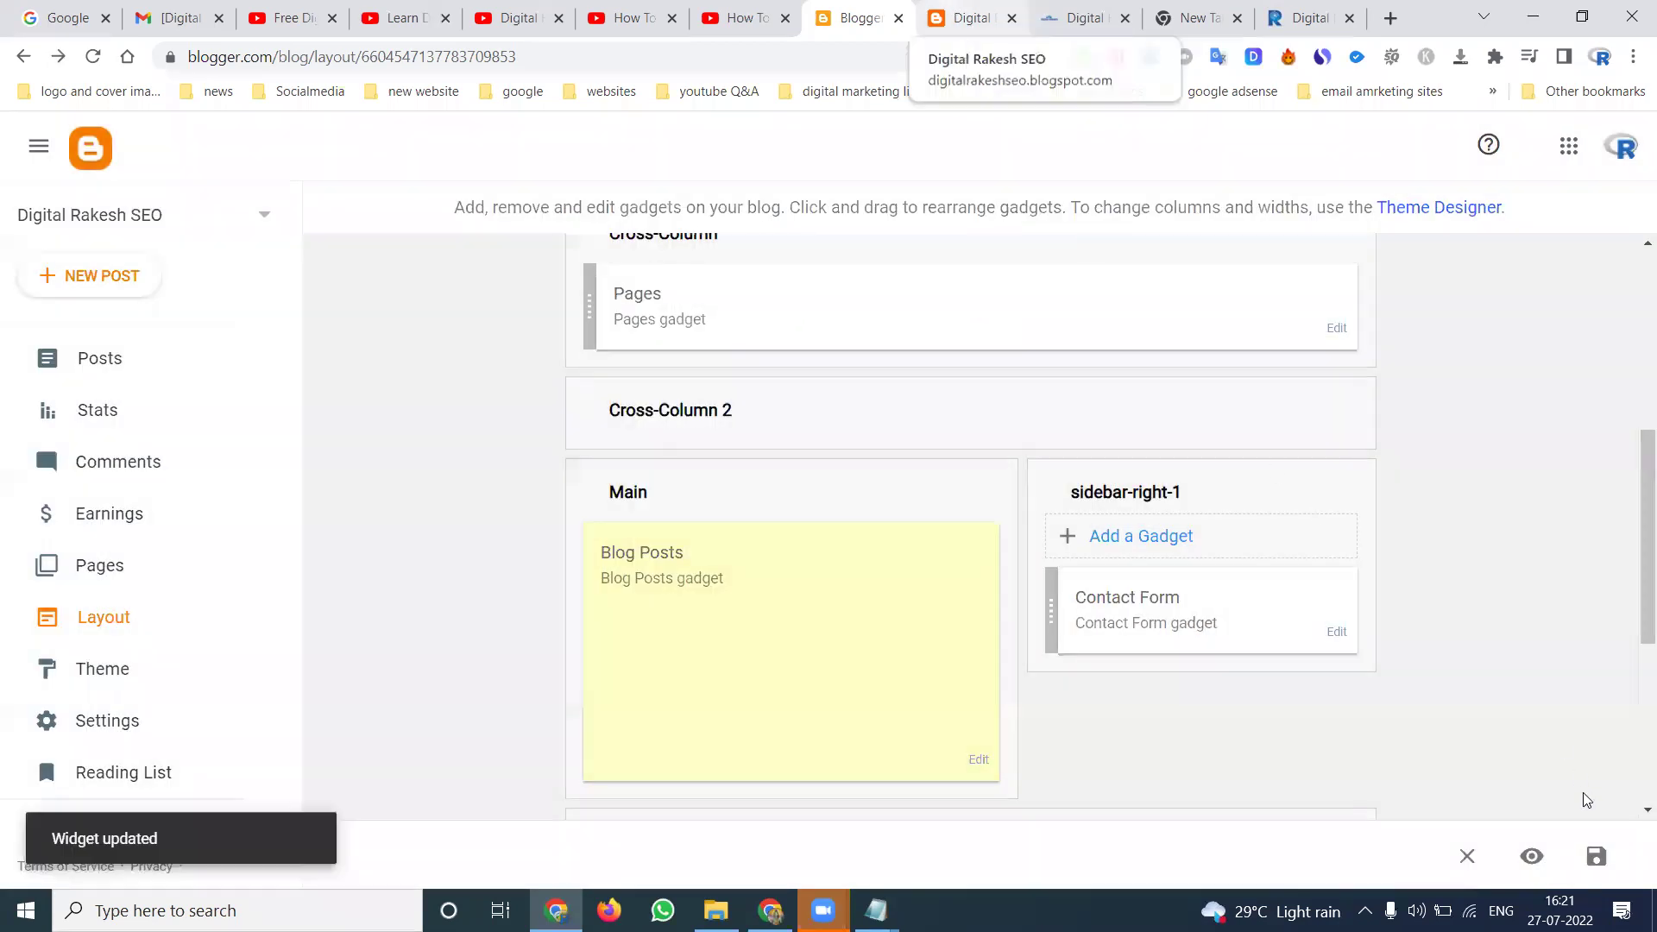
left_click(1596, 857)
Step: Reload the live blog and check the post's heading, comment link and share buttons
left_click(969, 18)
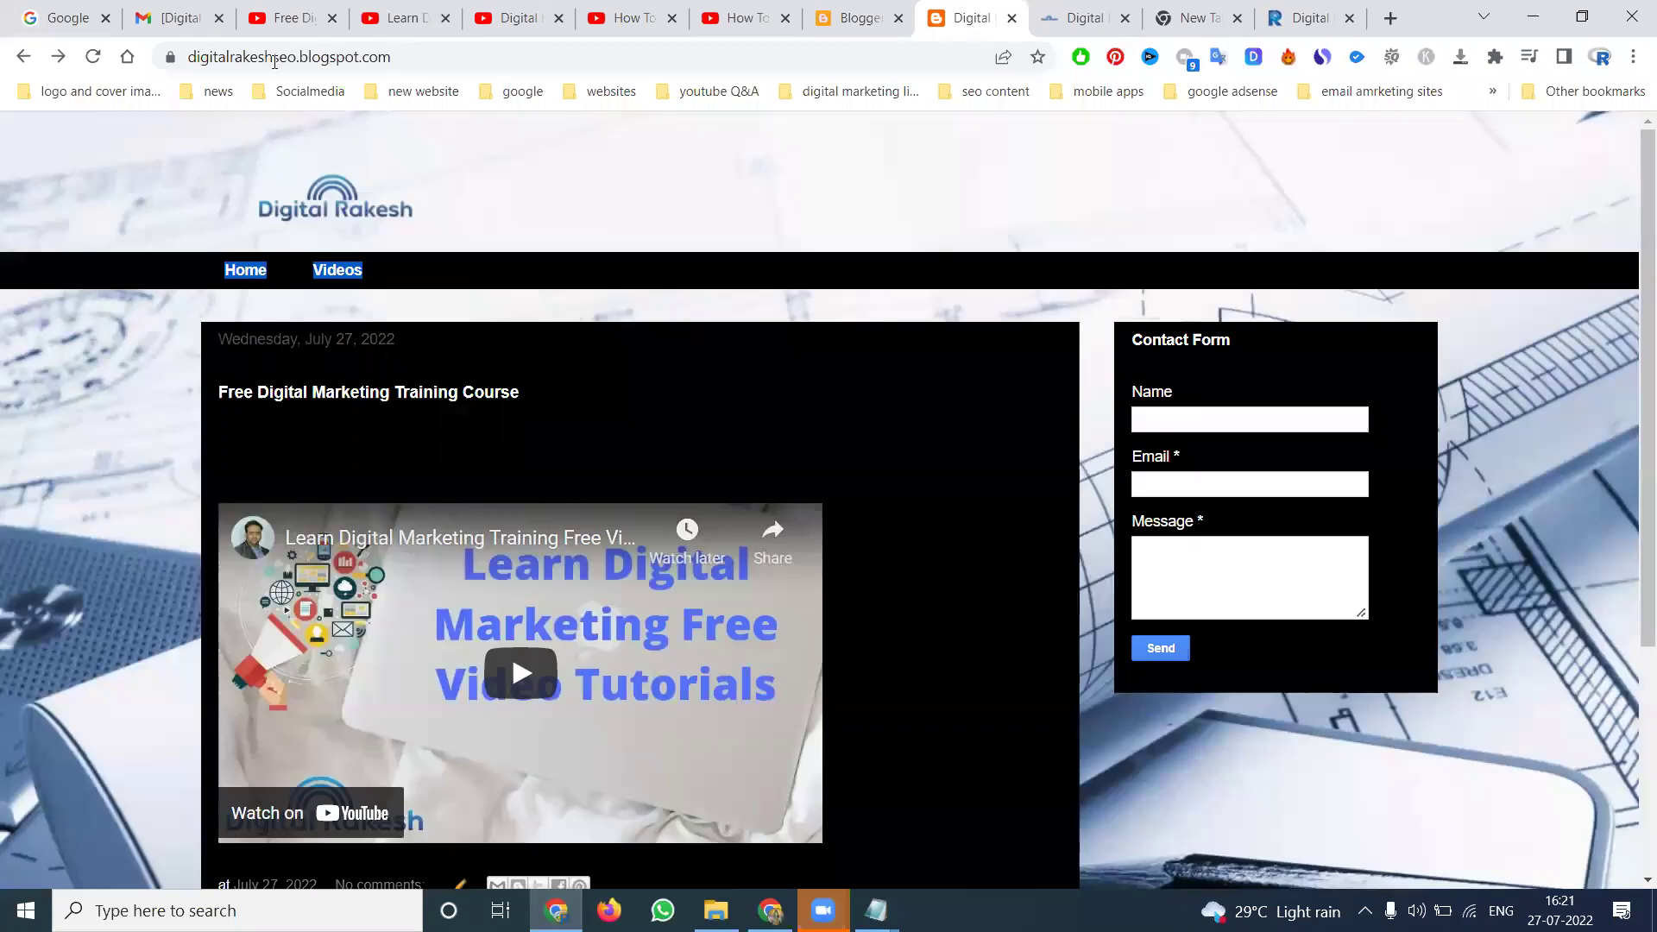
left_click(92, 57)
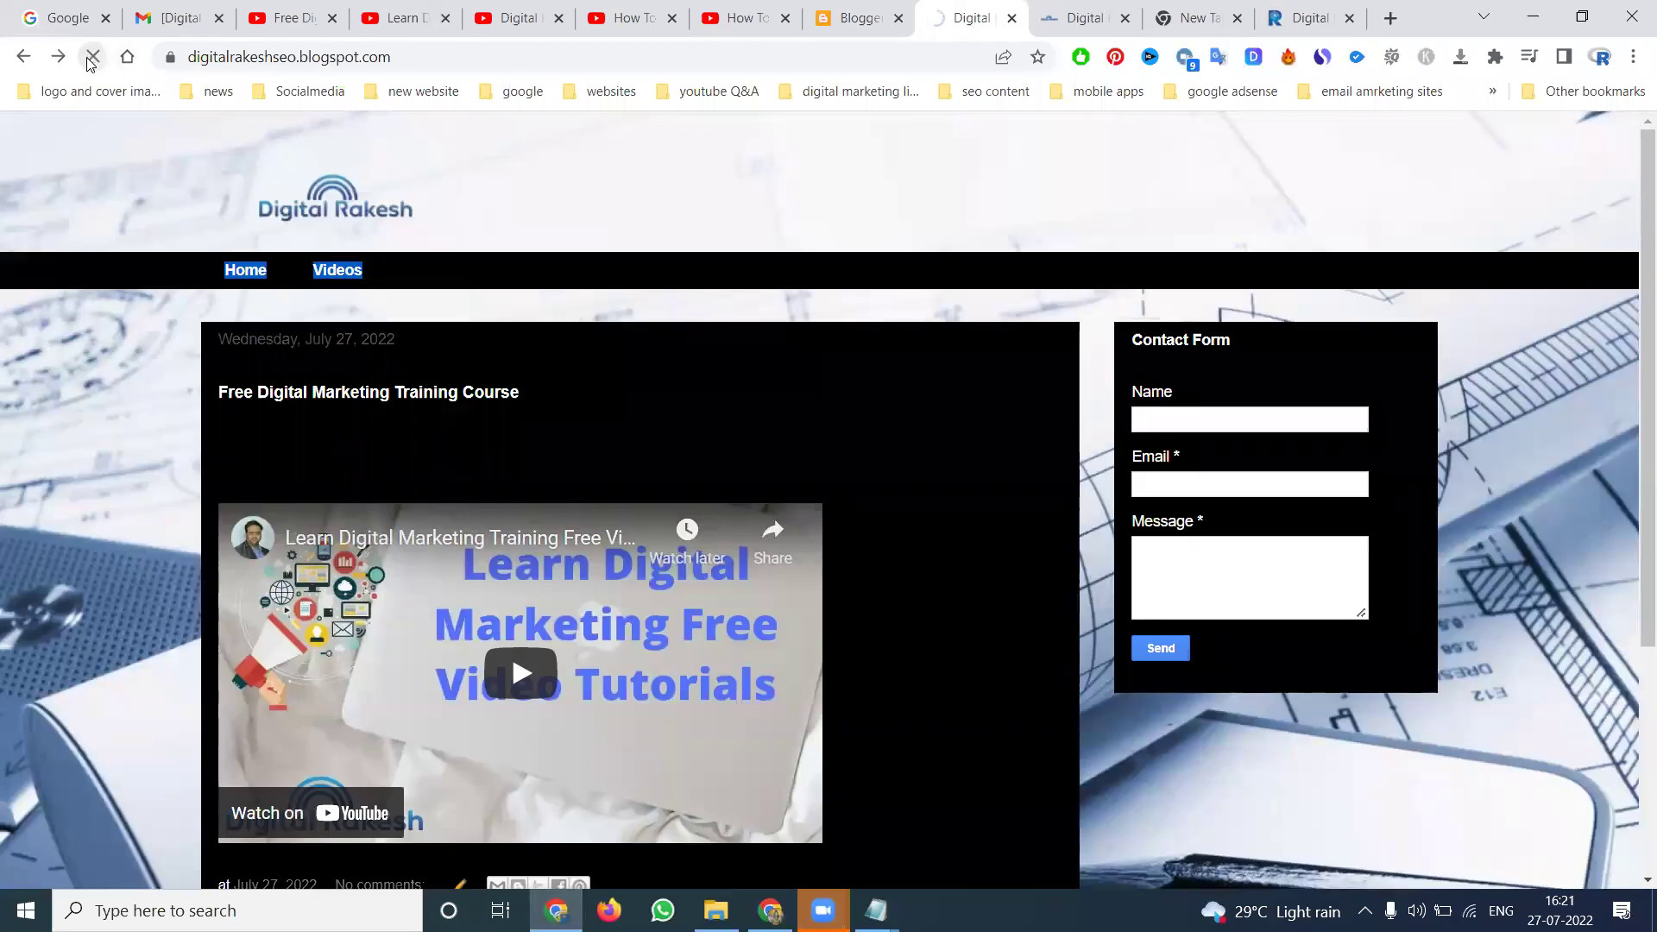
scroll(789, 410, "down", 1)
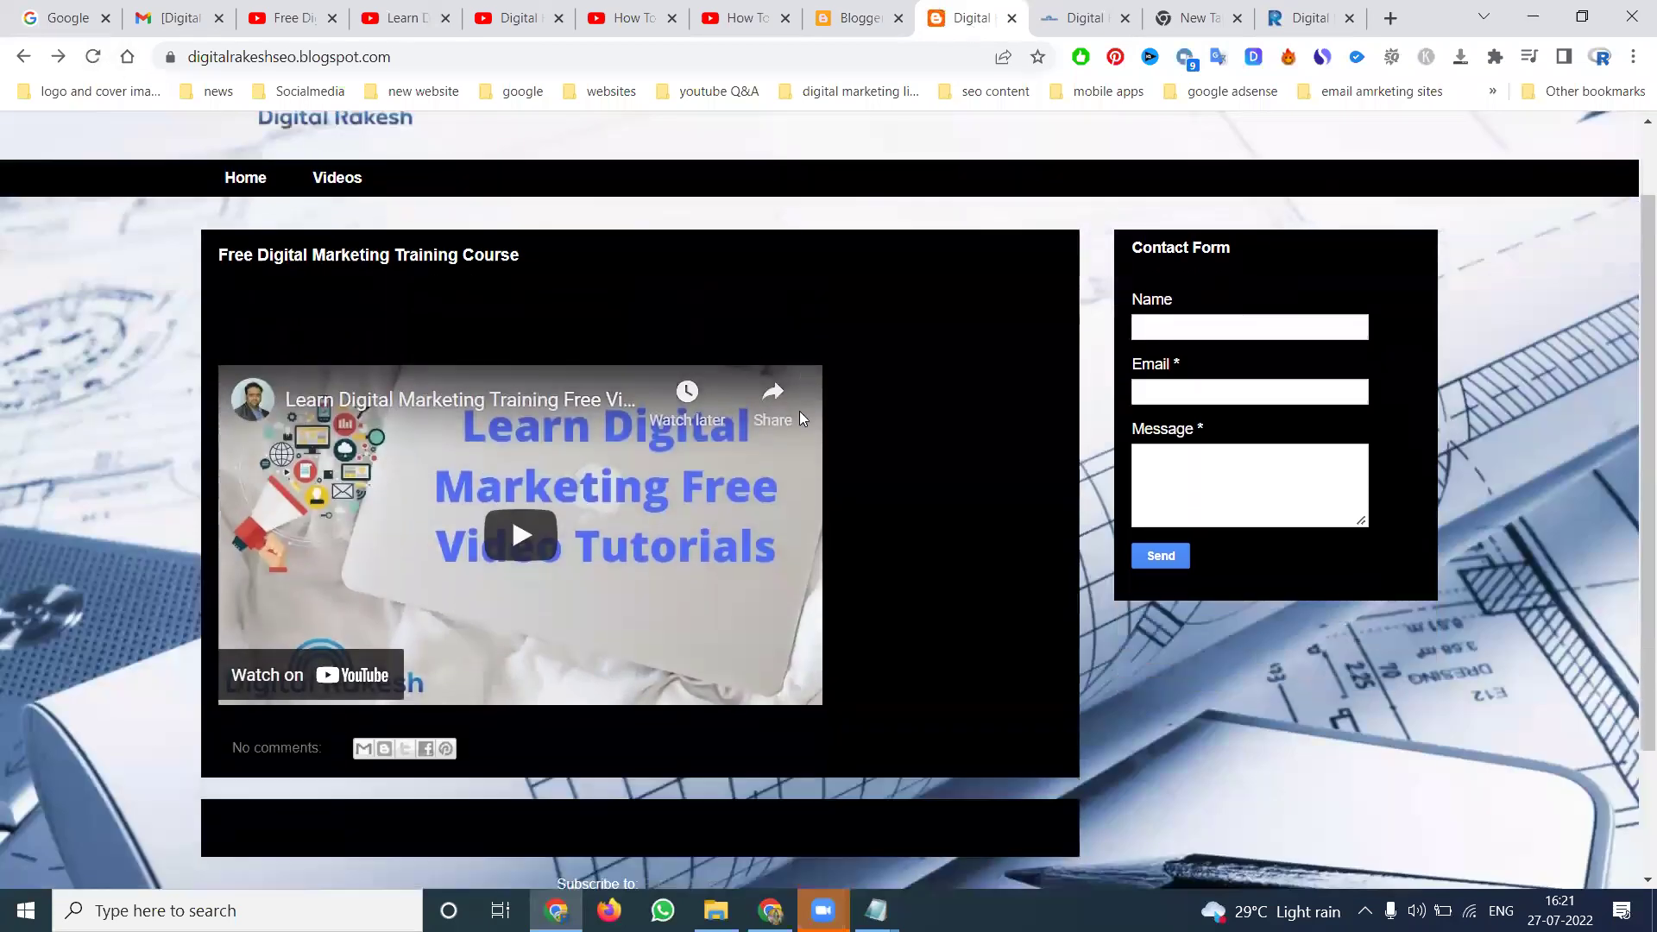
scroll(799, 411, "down", 2)
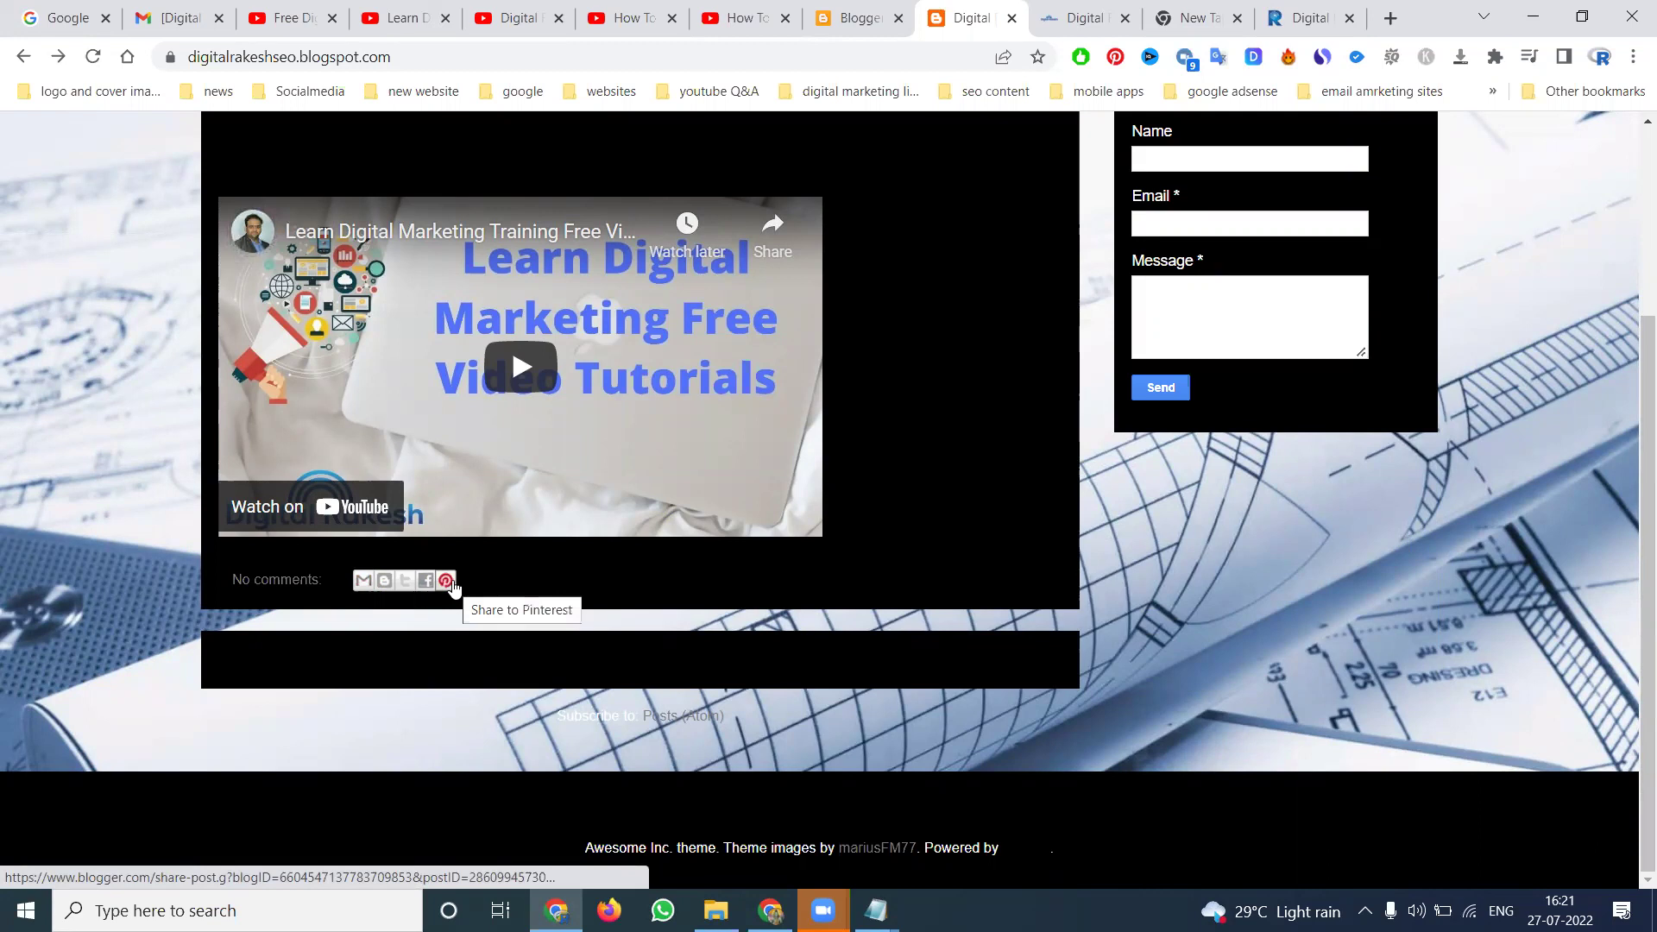
scroll(296, 385, "up", 3)
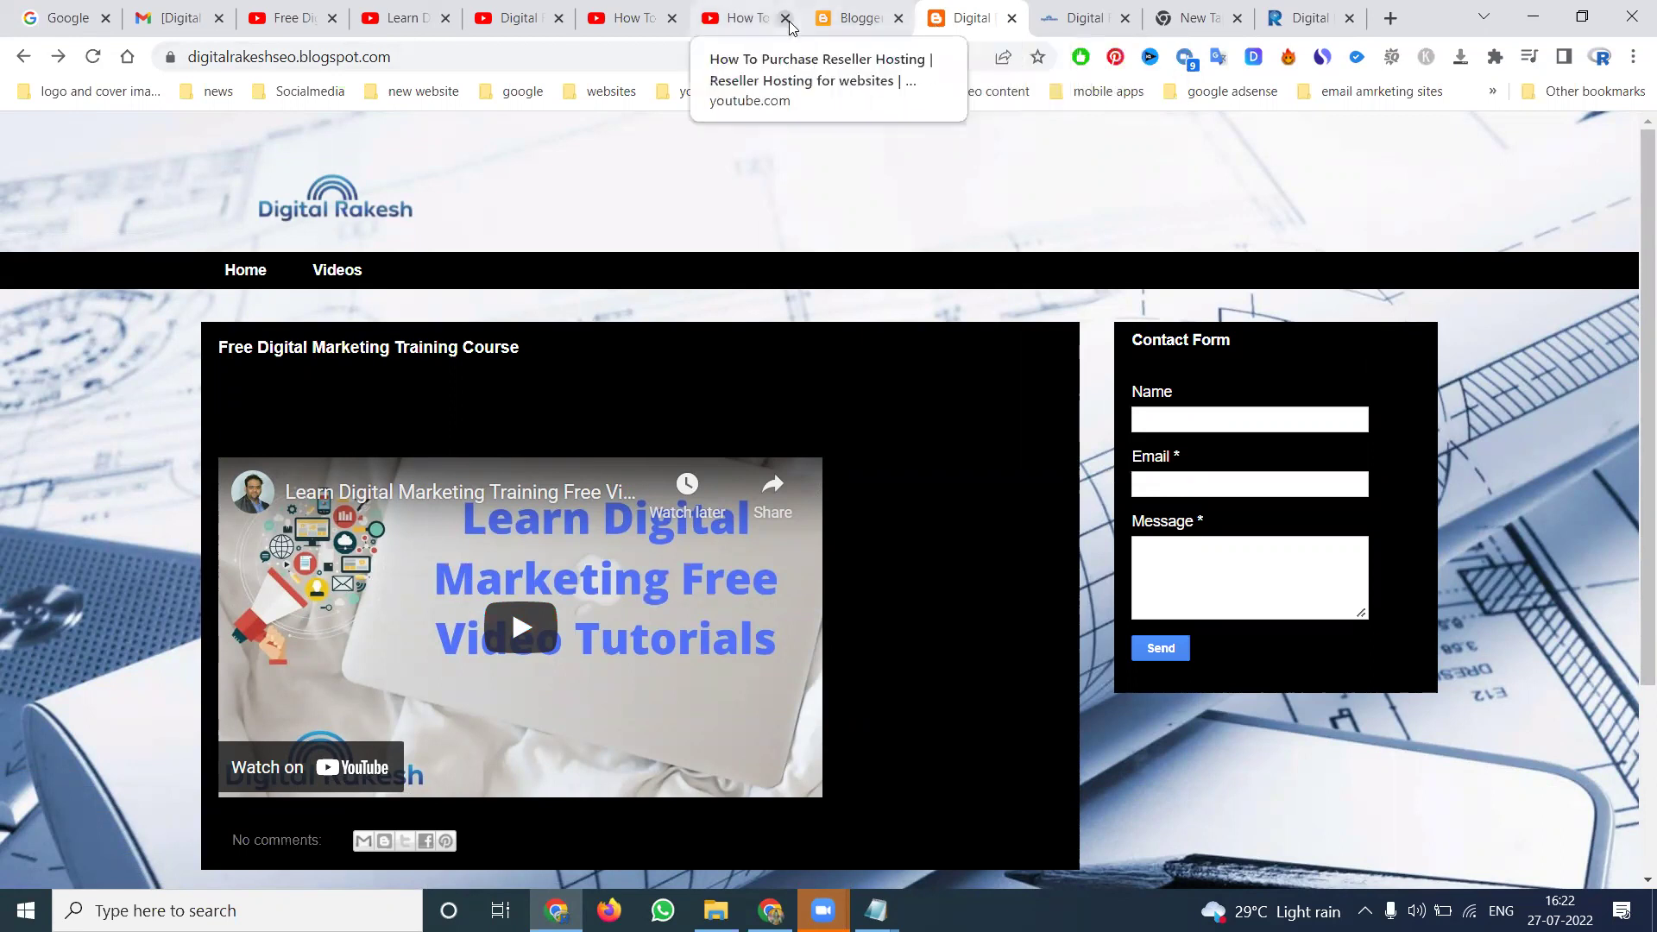
Step: Upload dr dr.png from the digital rakesh "videos and dm images" folder as the blog's favicon in the settings and save it
left_click(846, 18)
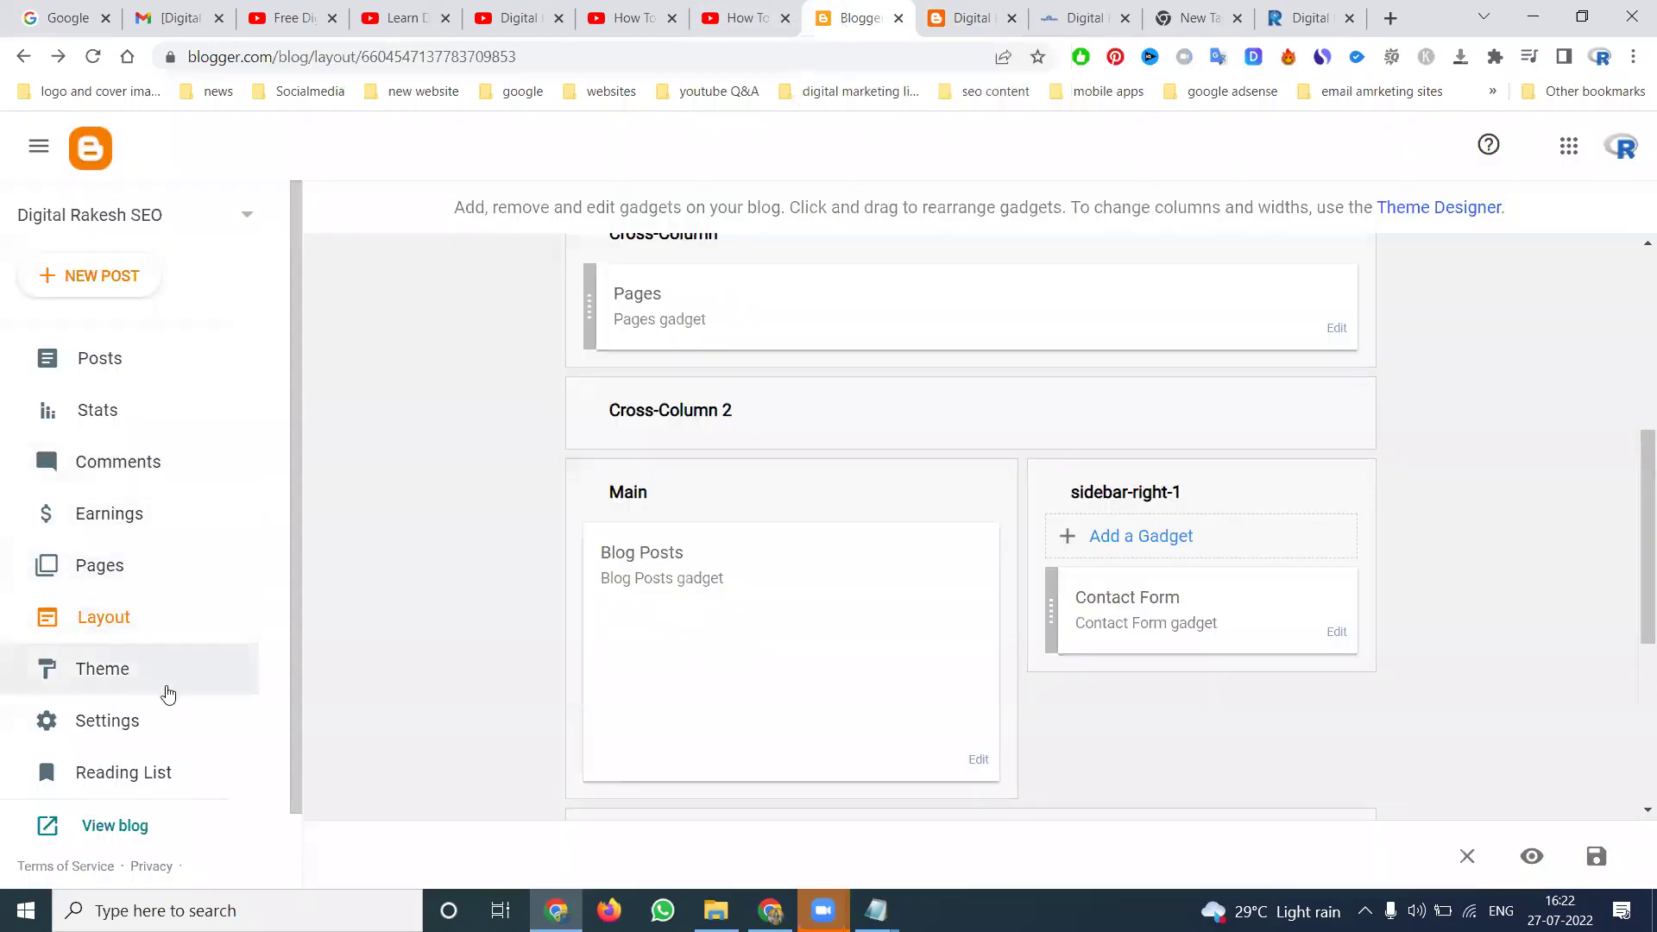
left_click(134, 722)
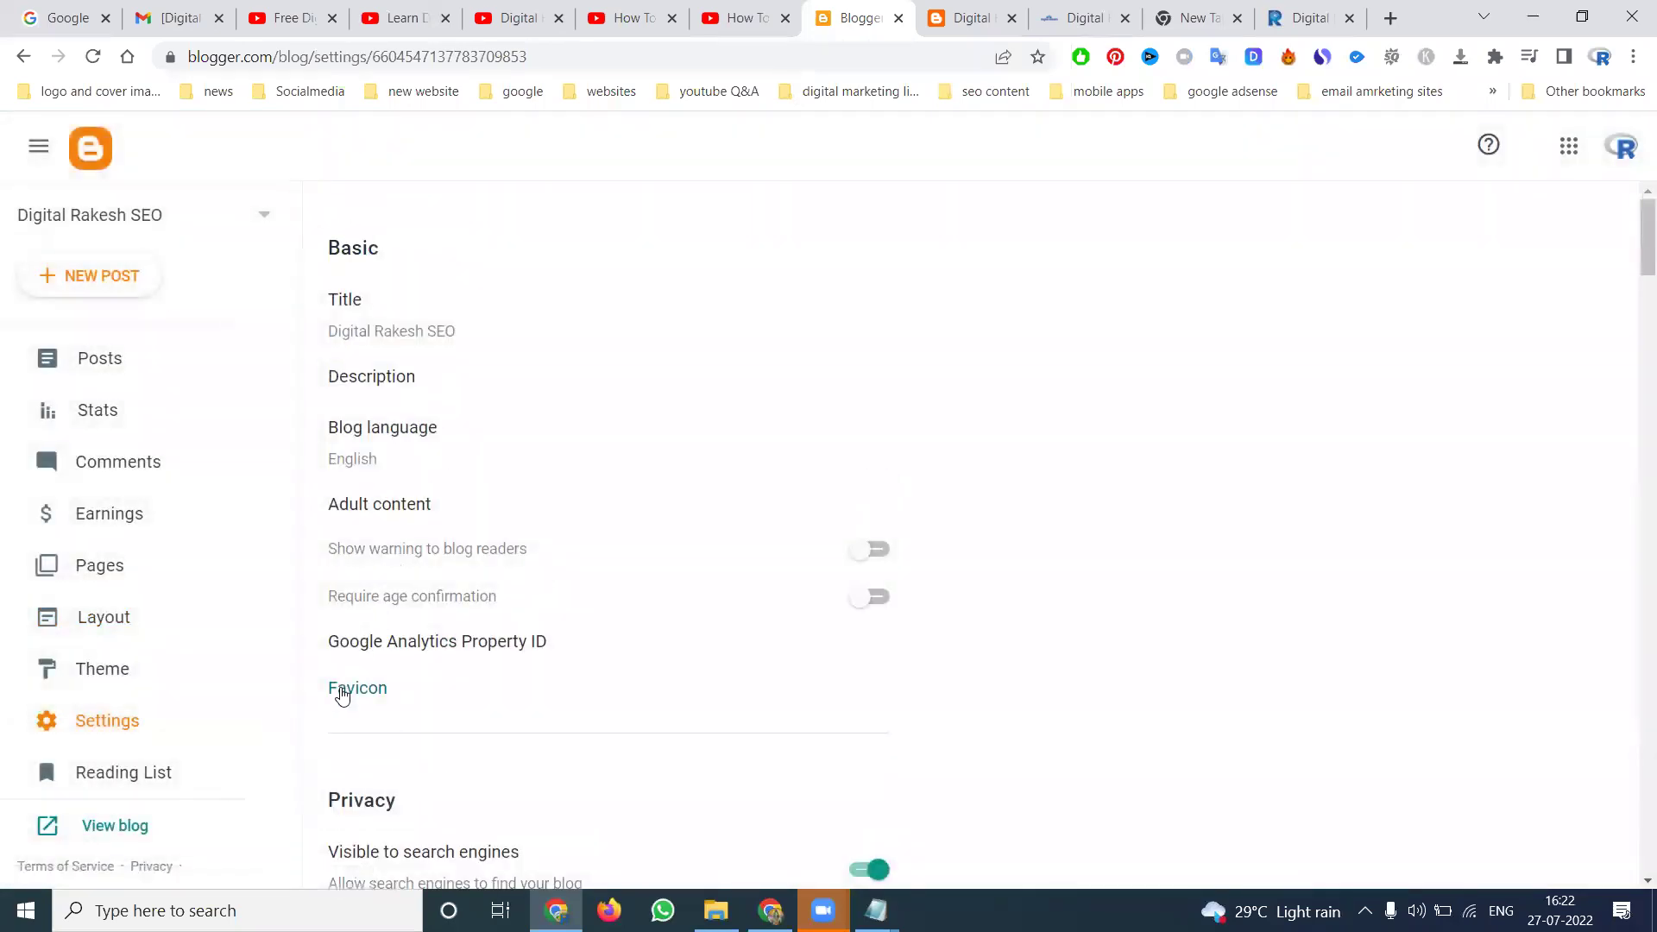
left_click(348, 688)
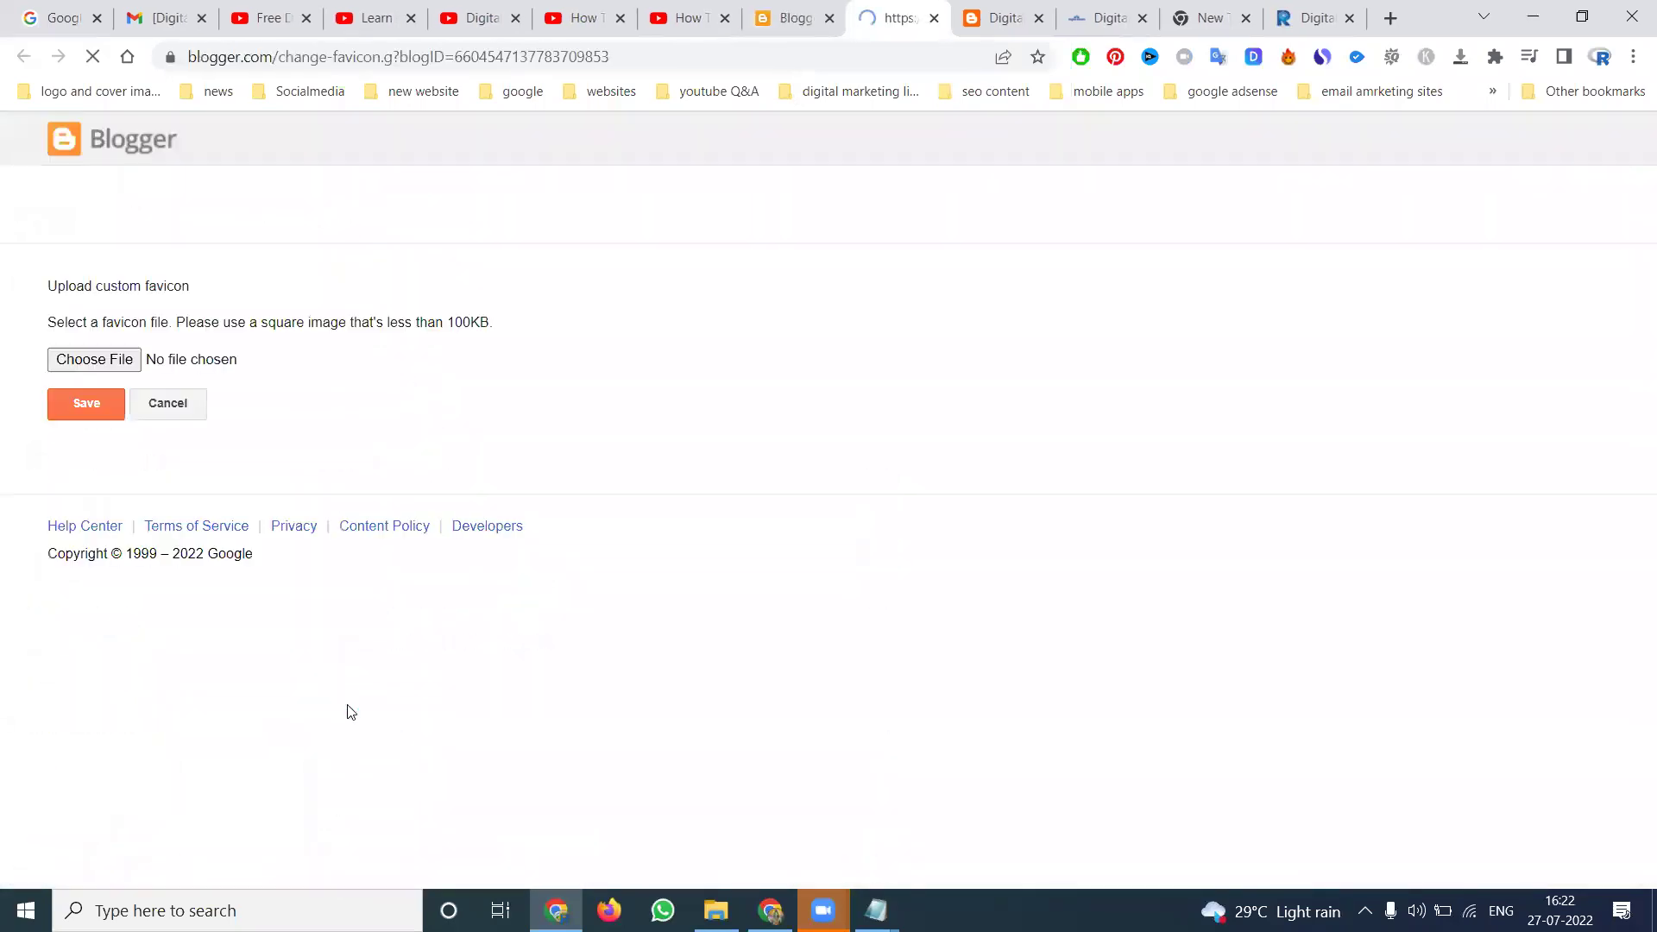
left_click(82, 361)
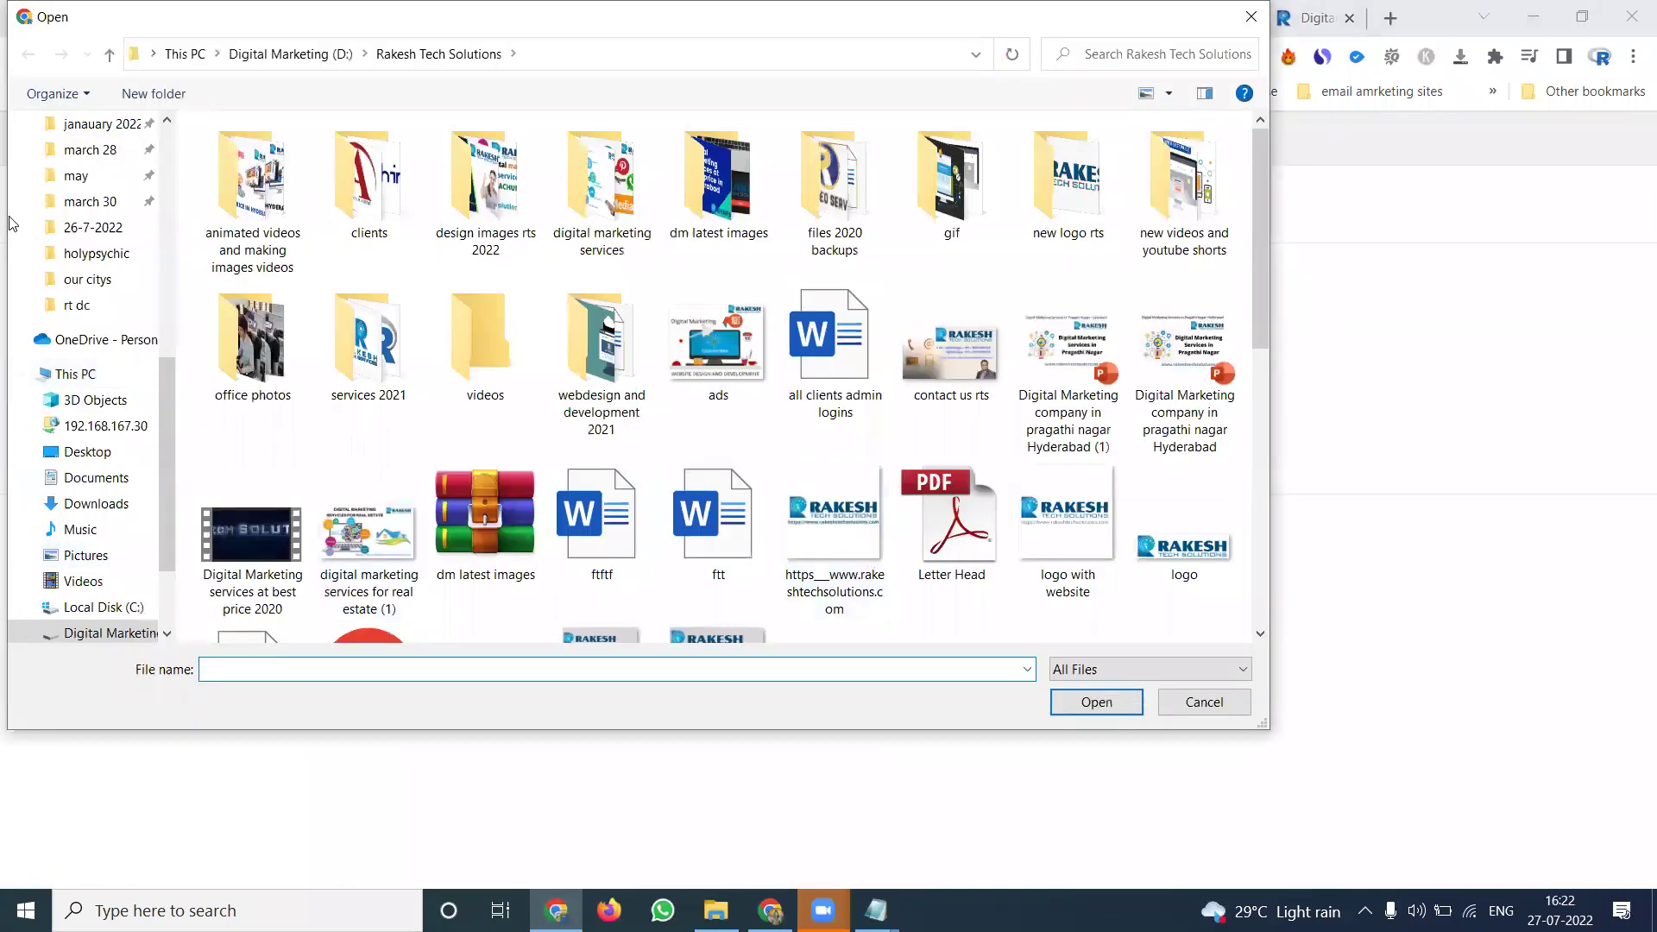
left_click(302, 53)
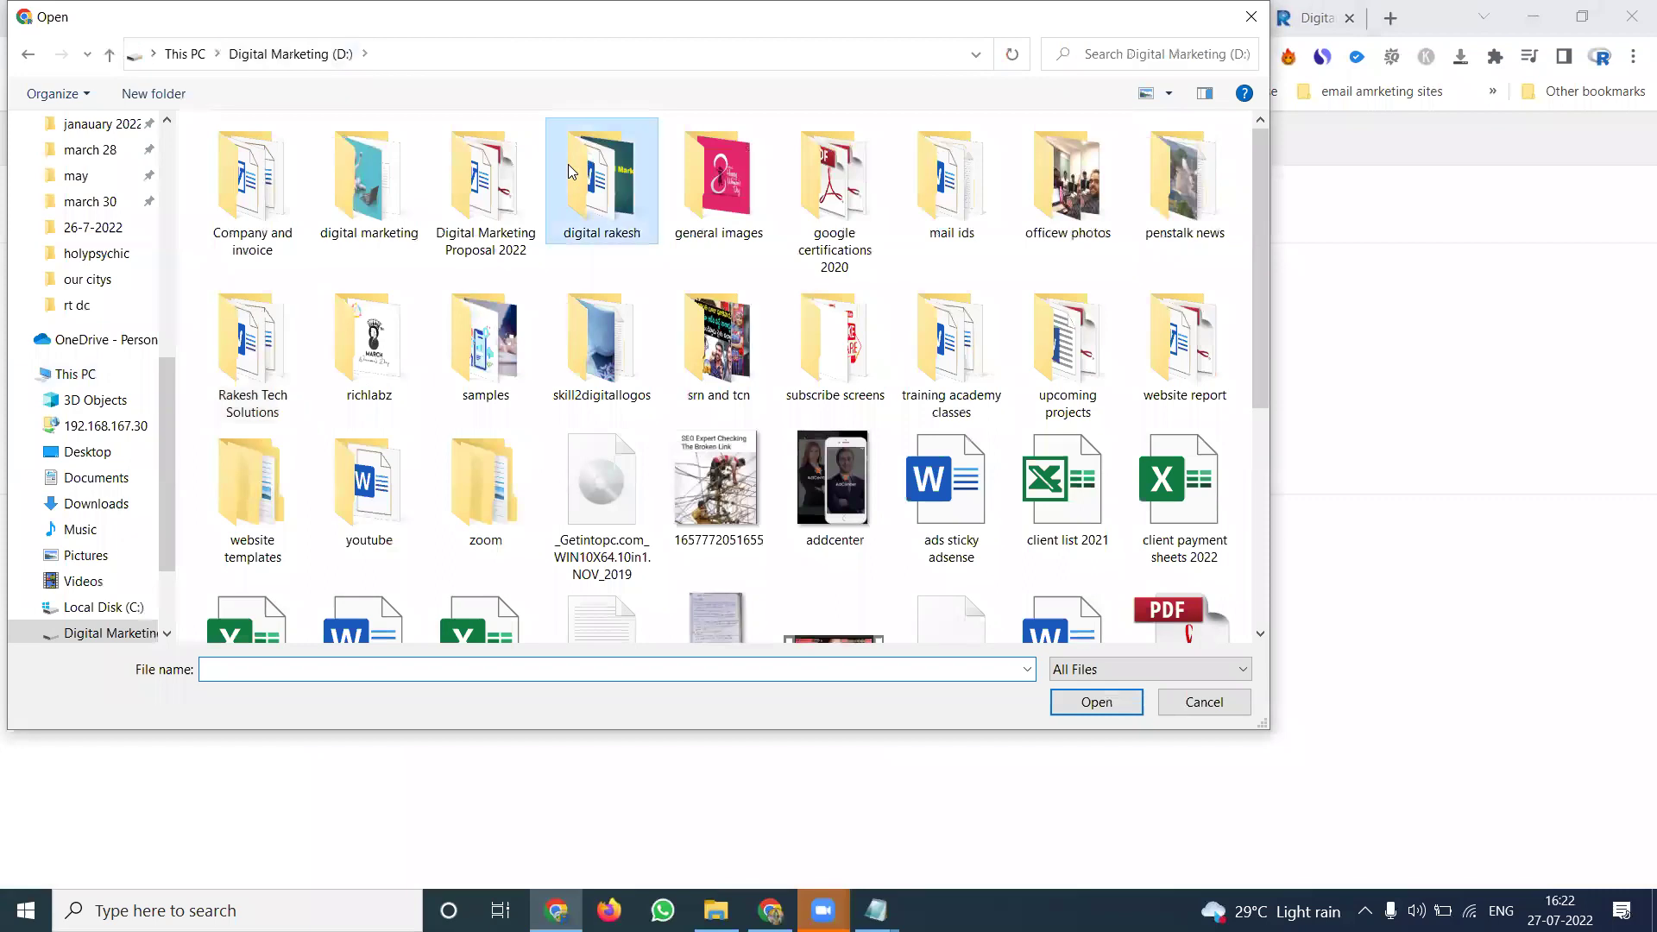
double_click(568, 164)
double_click(293, 509)
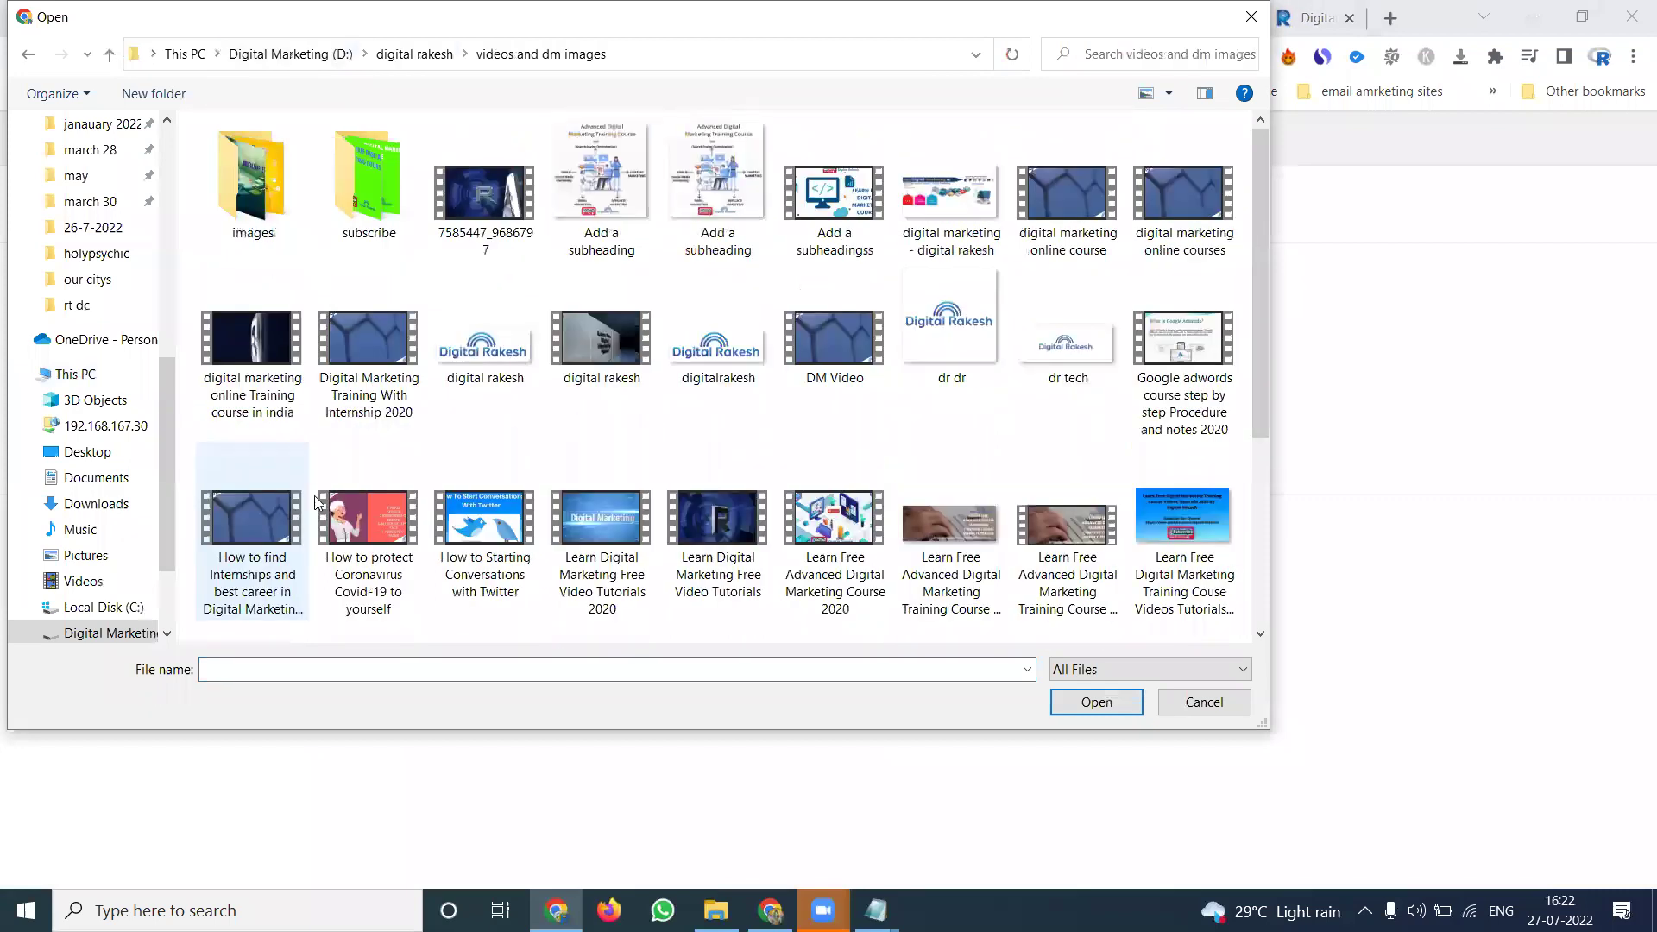
left_click(937, 347)
double_click(936, 345)
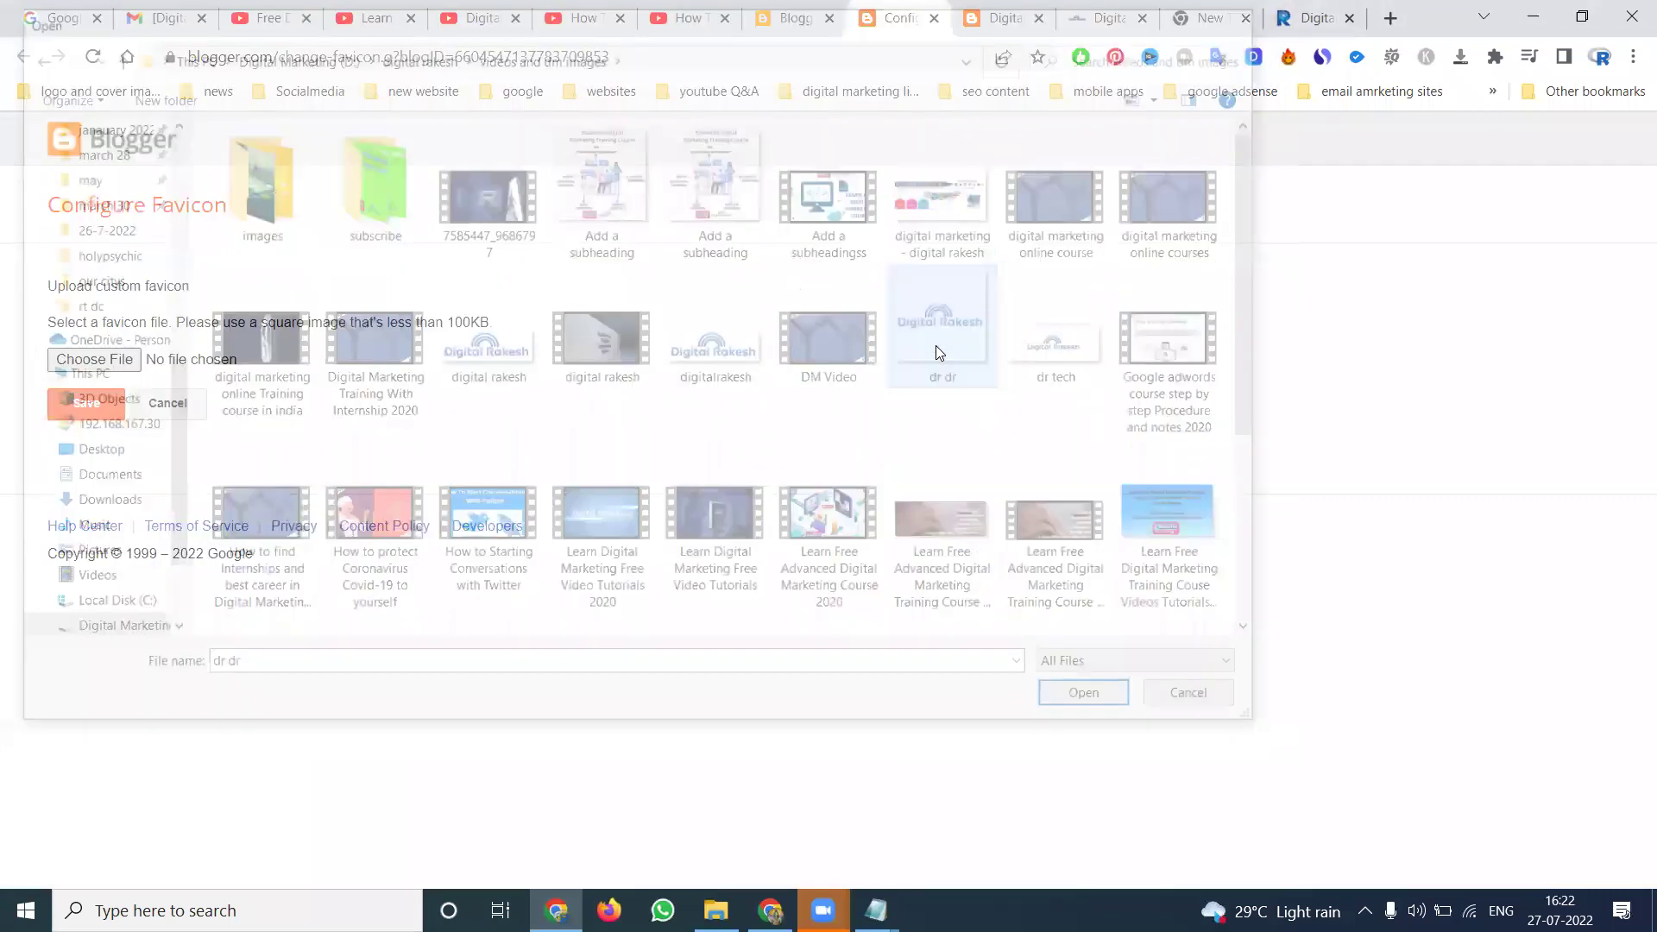
left_click(89, 454)
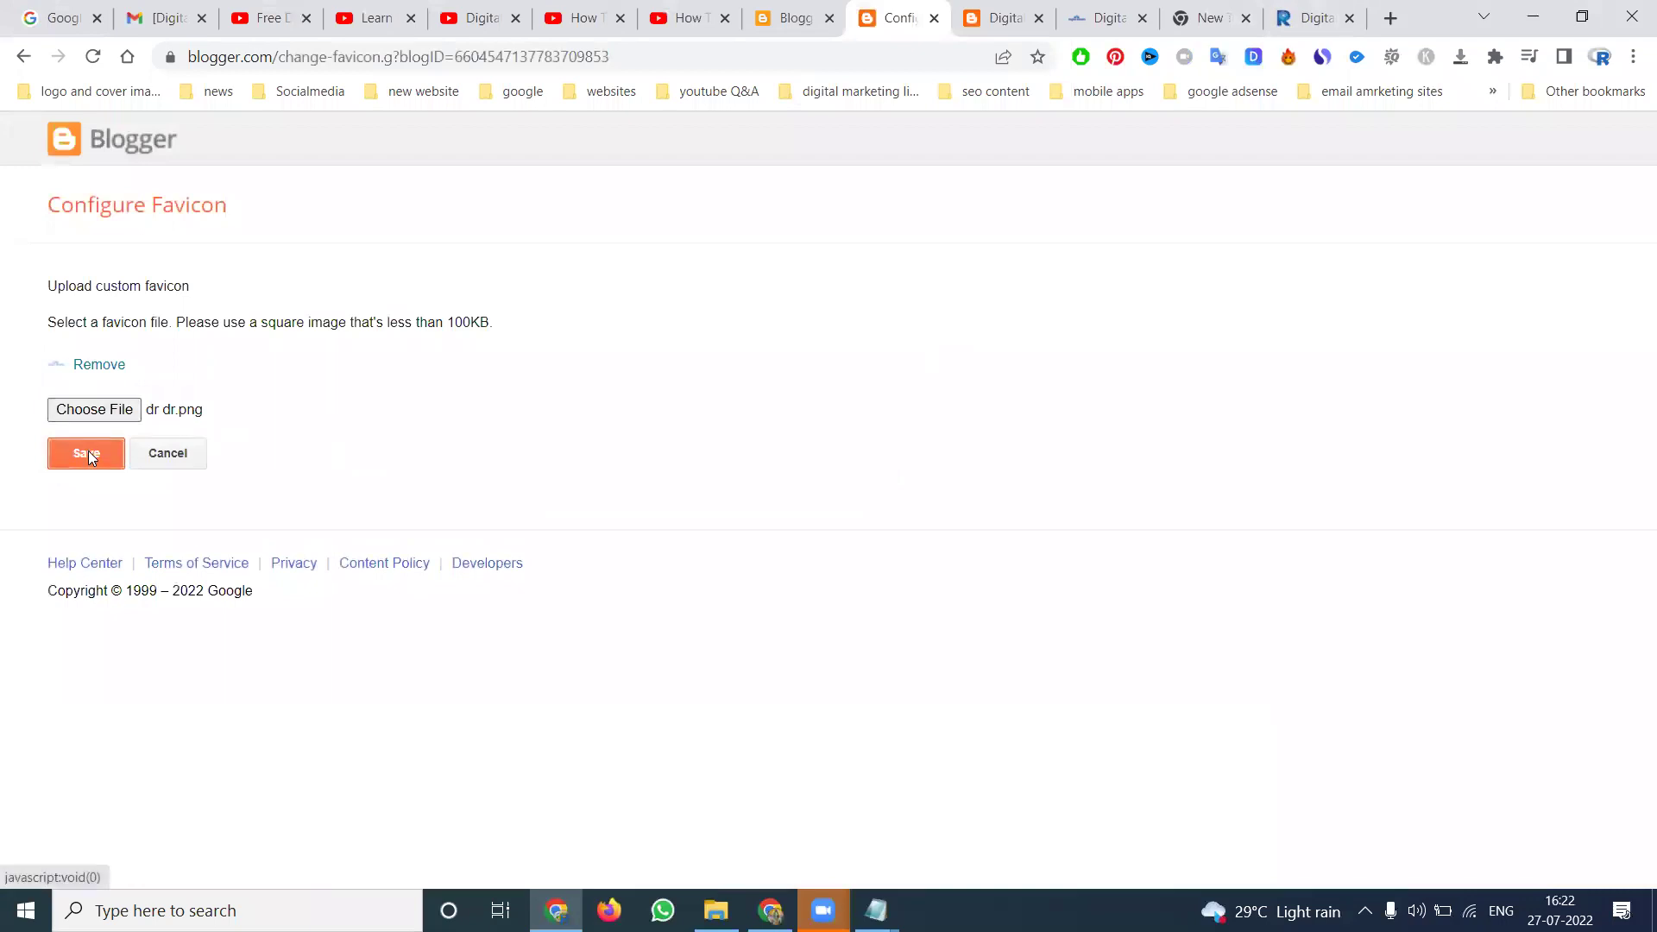
Step: Reload the live blog to check its favicon, reopen the favicon configuration page, and reload the blog again
left_click(115, 826)
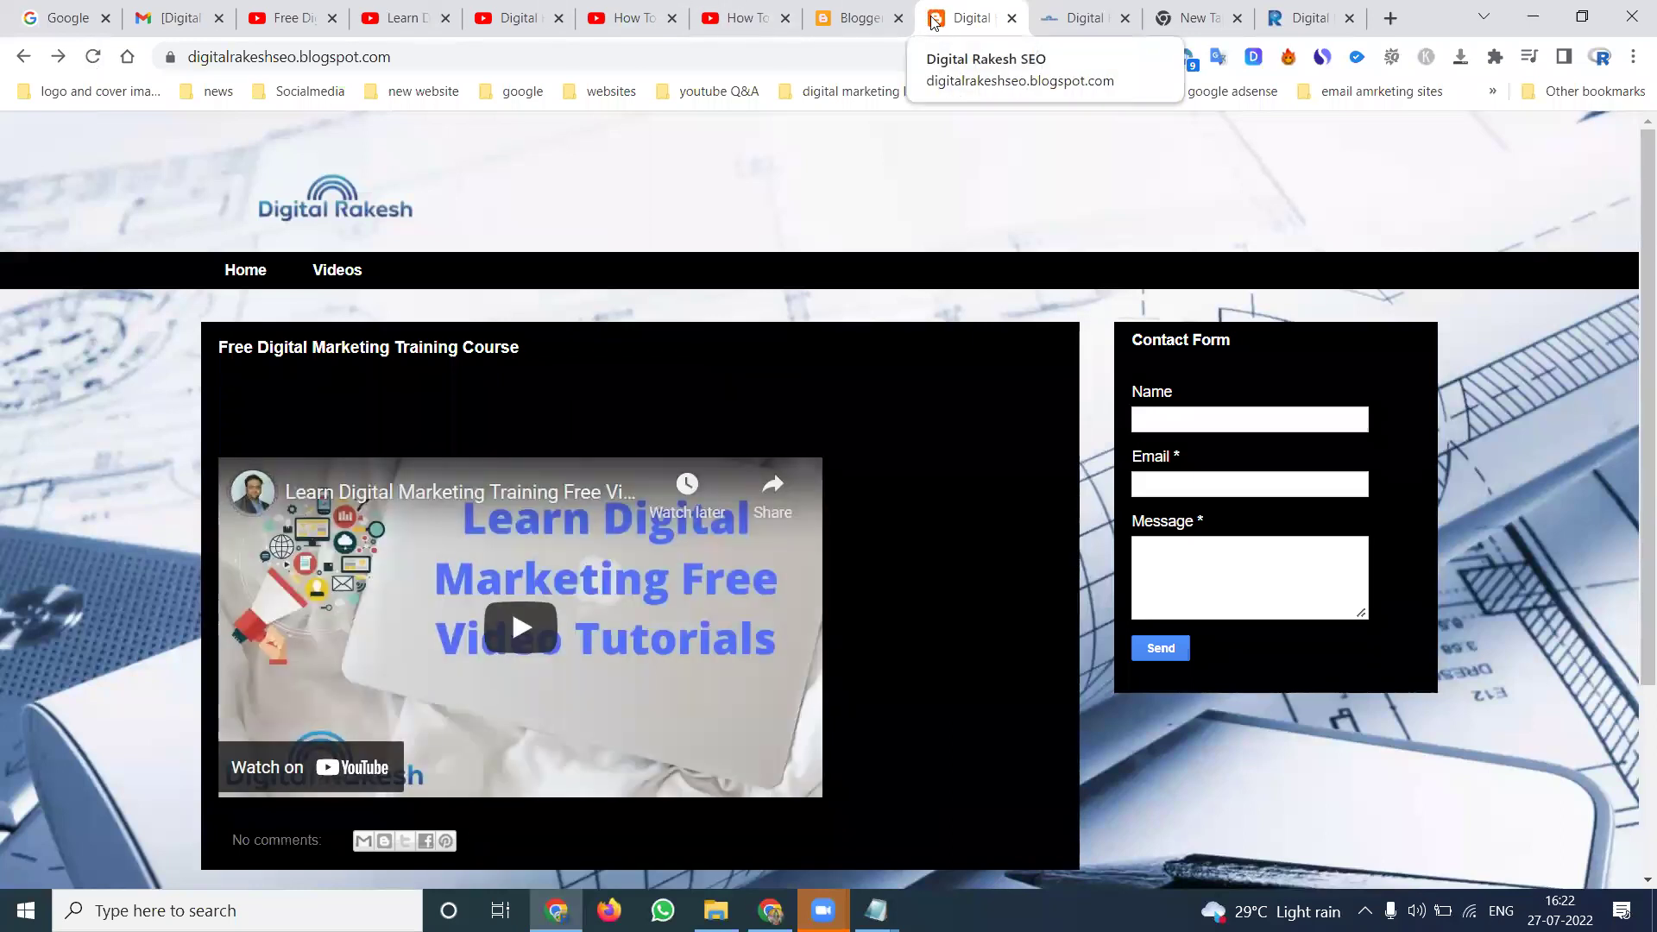
left_click(92, 57)
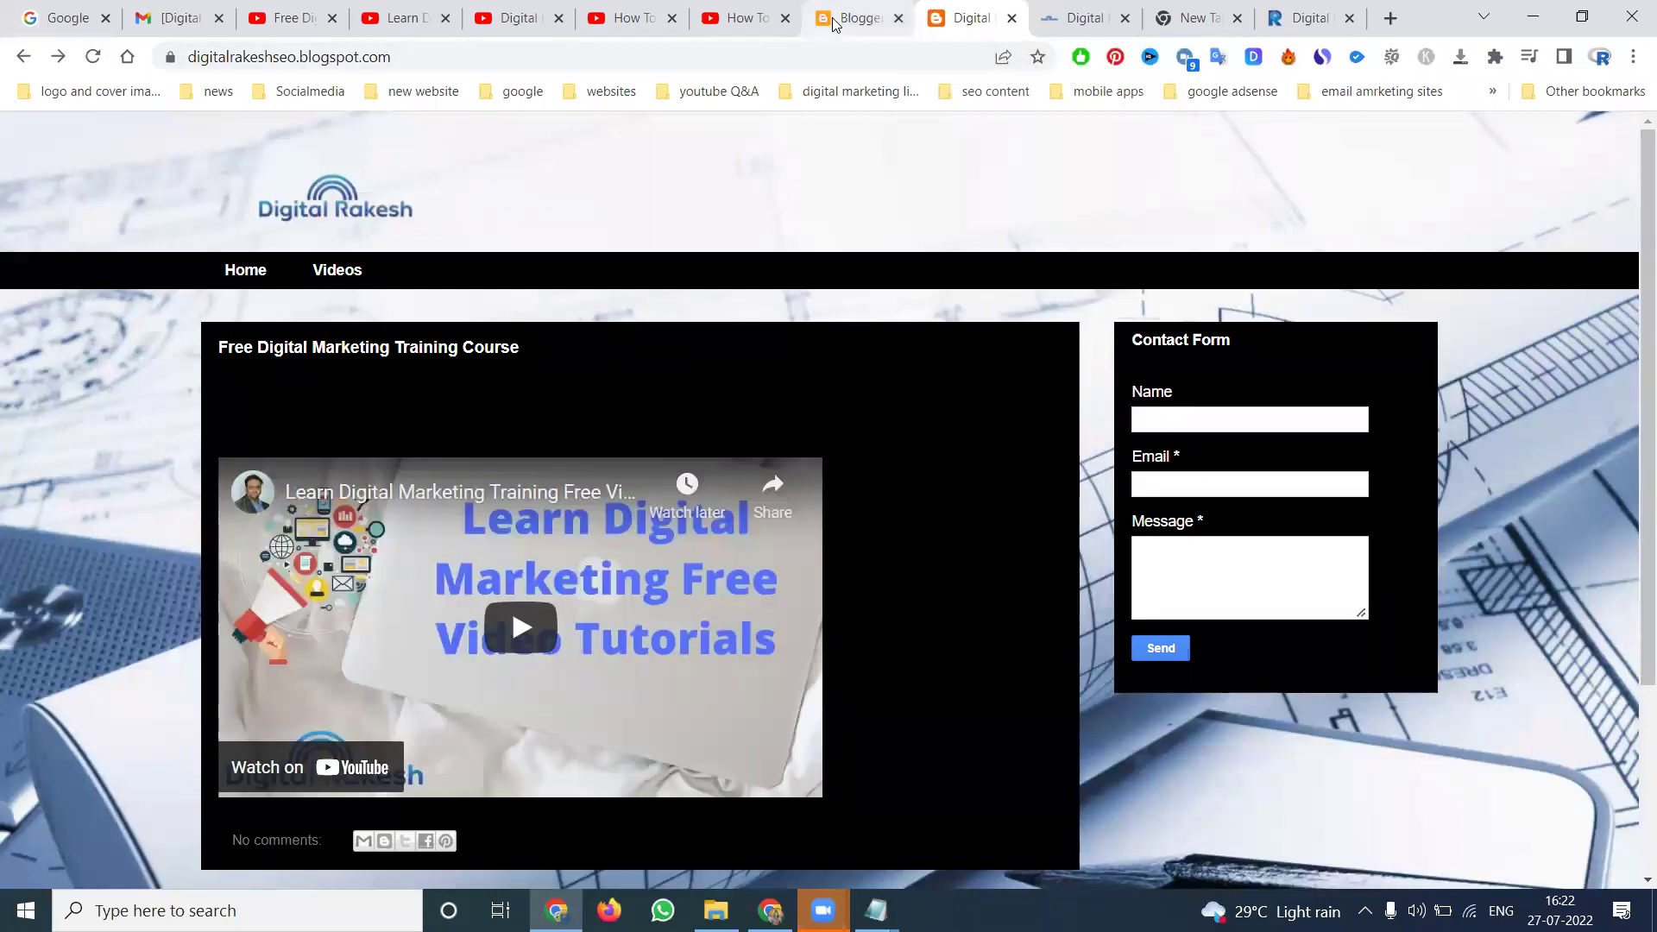
left_click(863, 18)
left_click(357, 688)
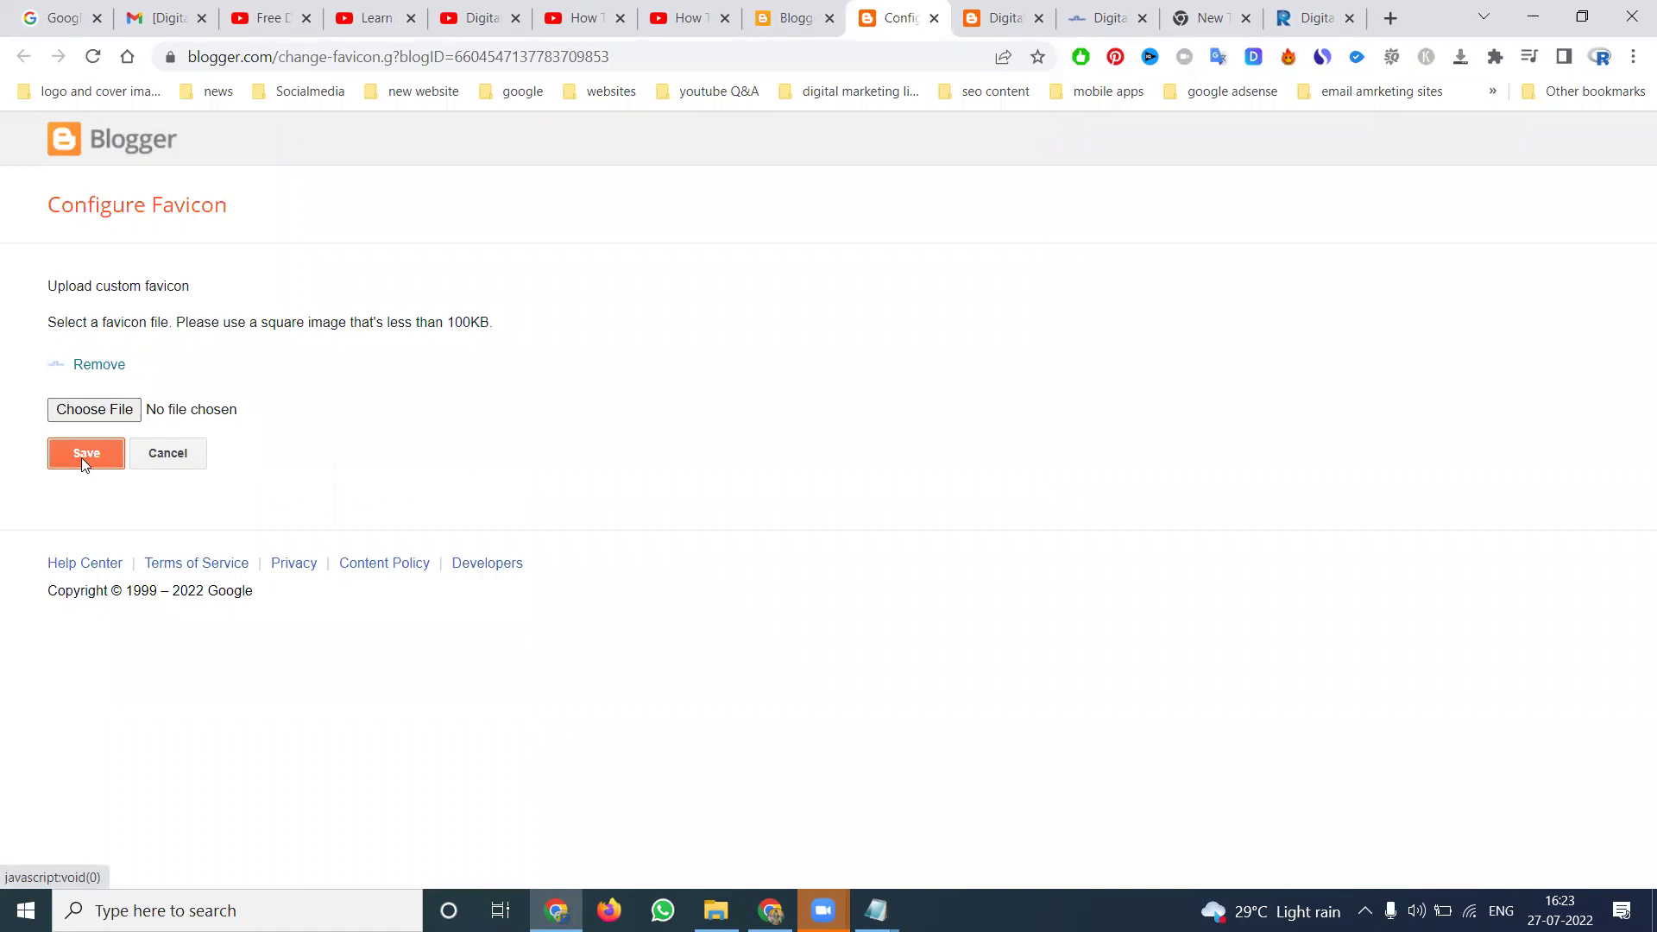
left_click(1001, 18)
left_click(91, 57)
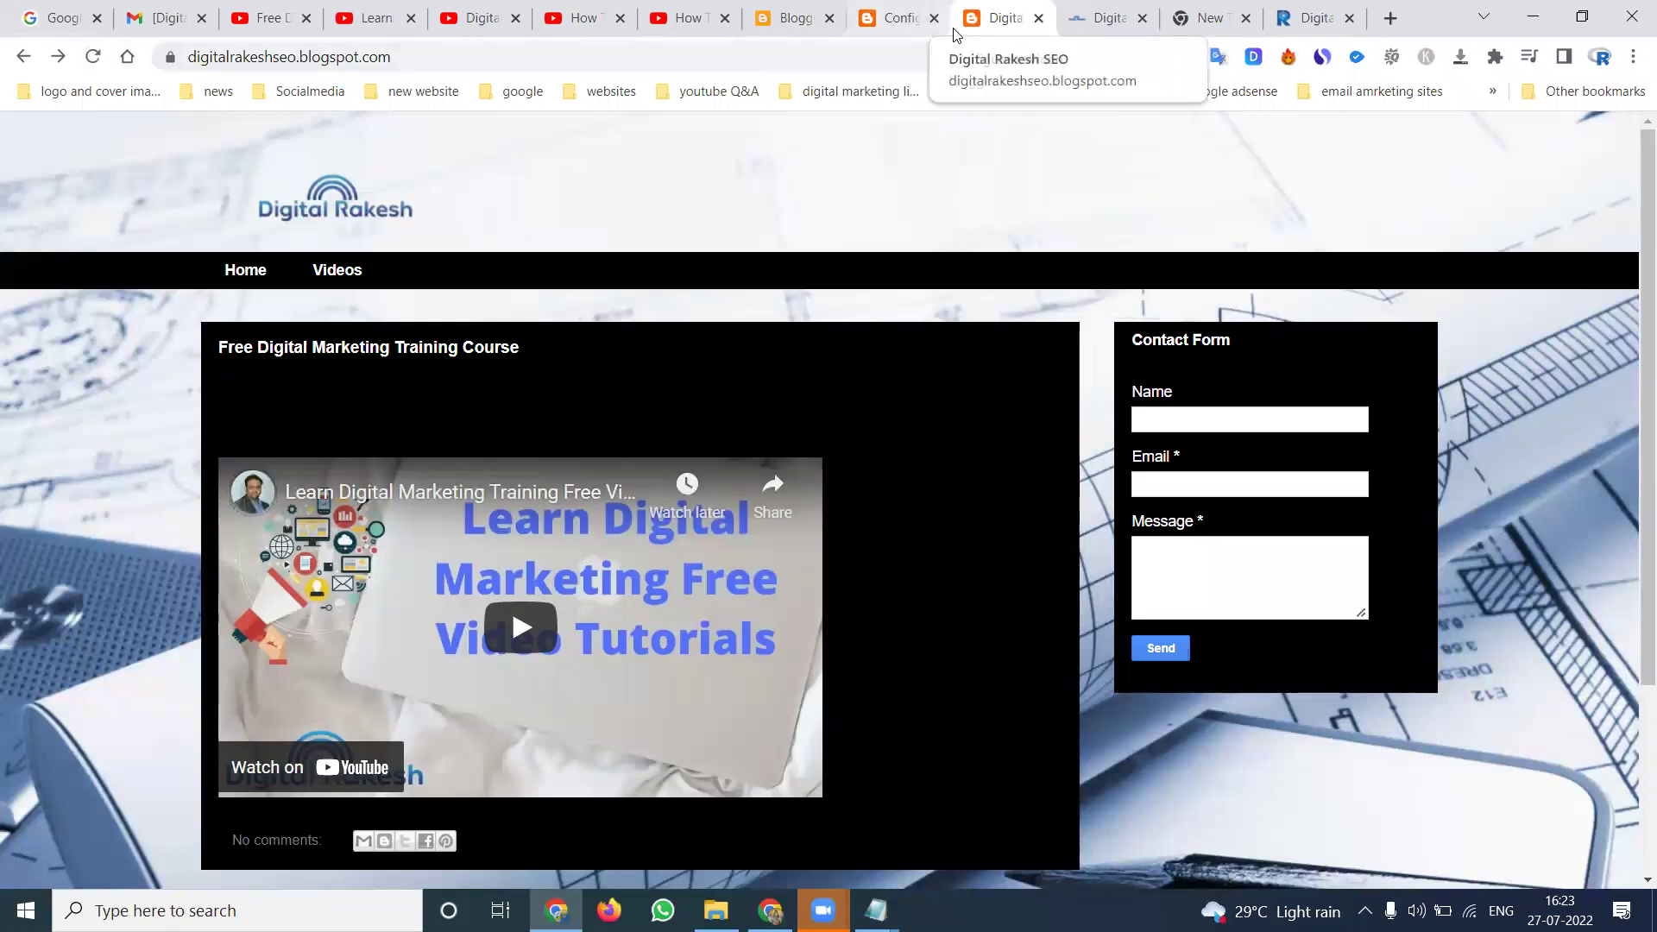
Step: Upload dr dr.png as the blog's favicon again, save it, and reload the live blog to check the tab icon
left_click(894, 18)
left_click(125, 413)
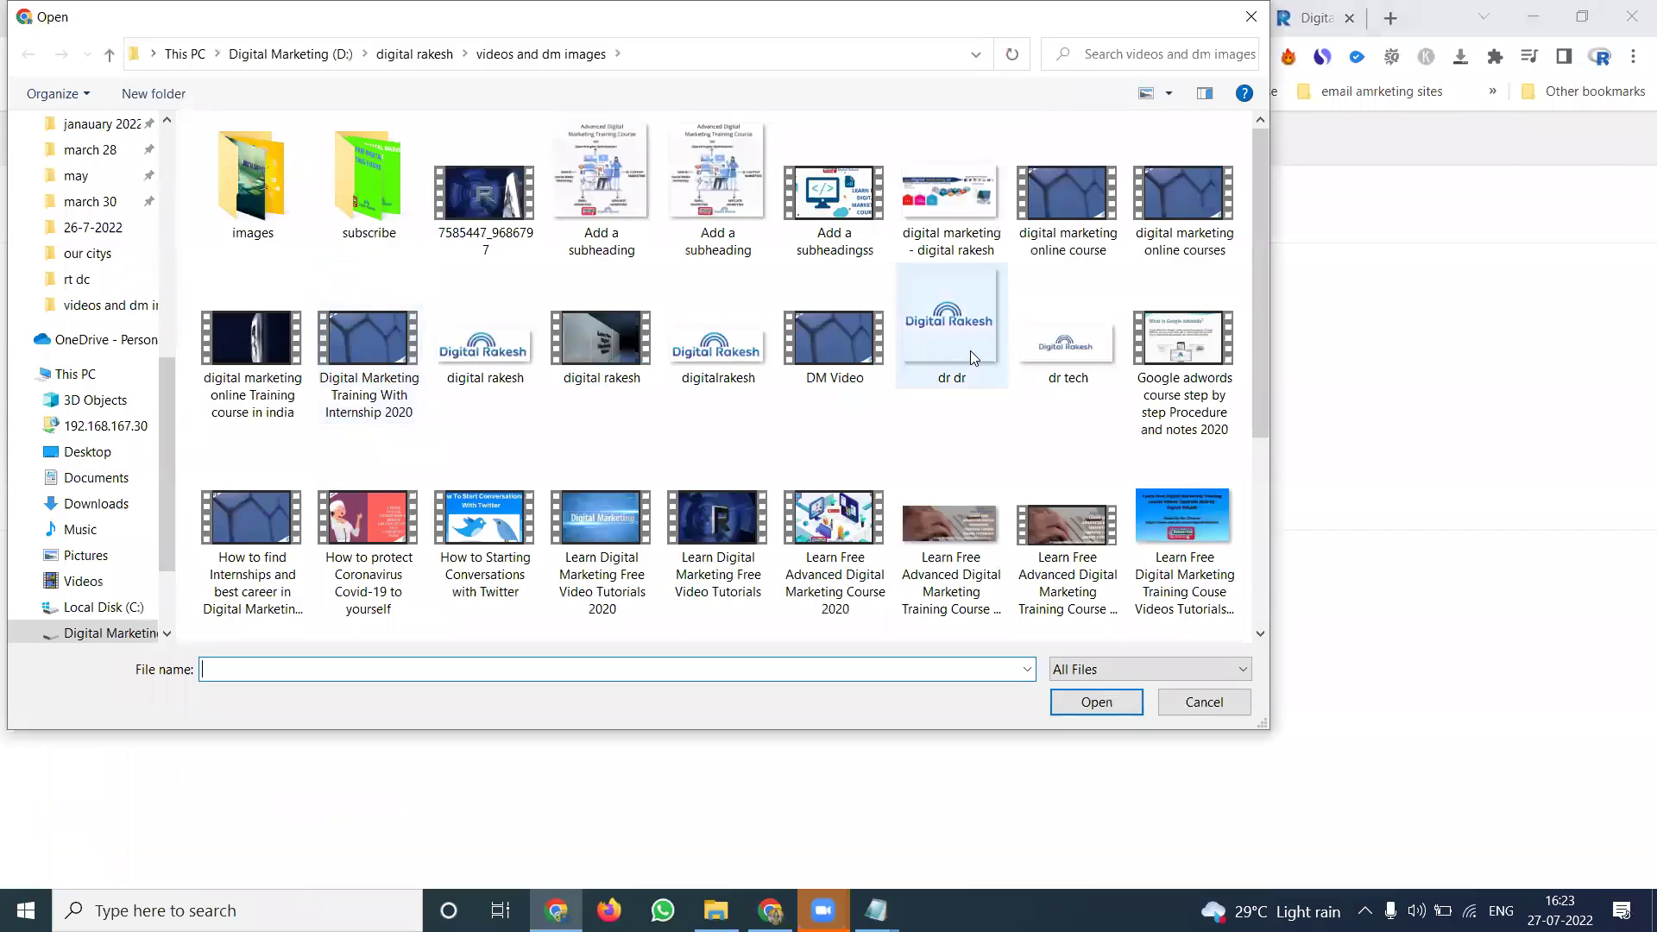
double_click(971, 351)
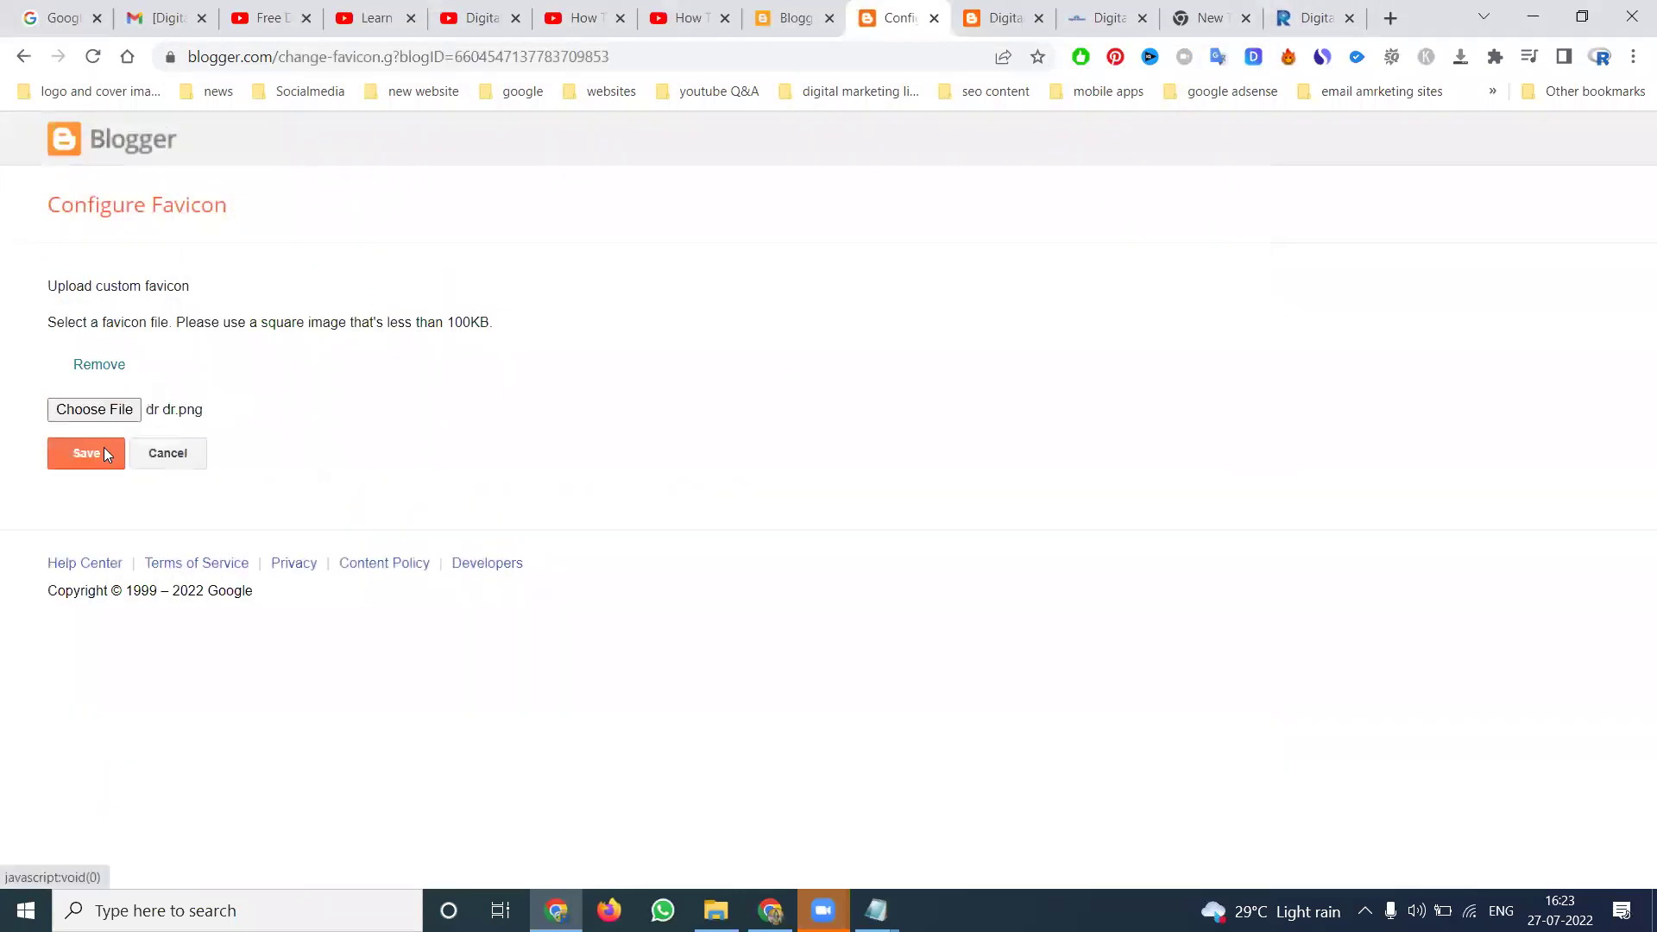
left_click(92, 452)
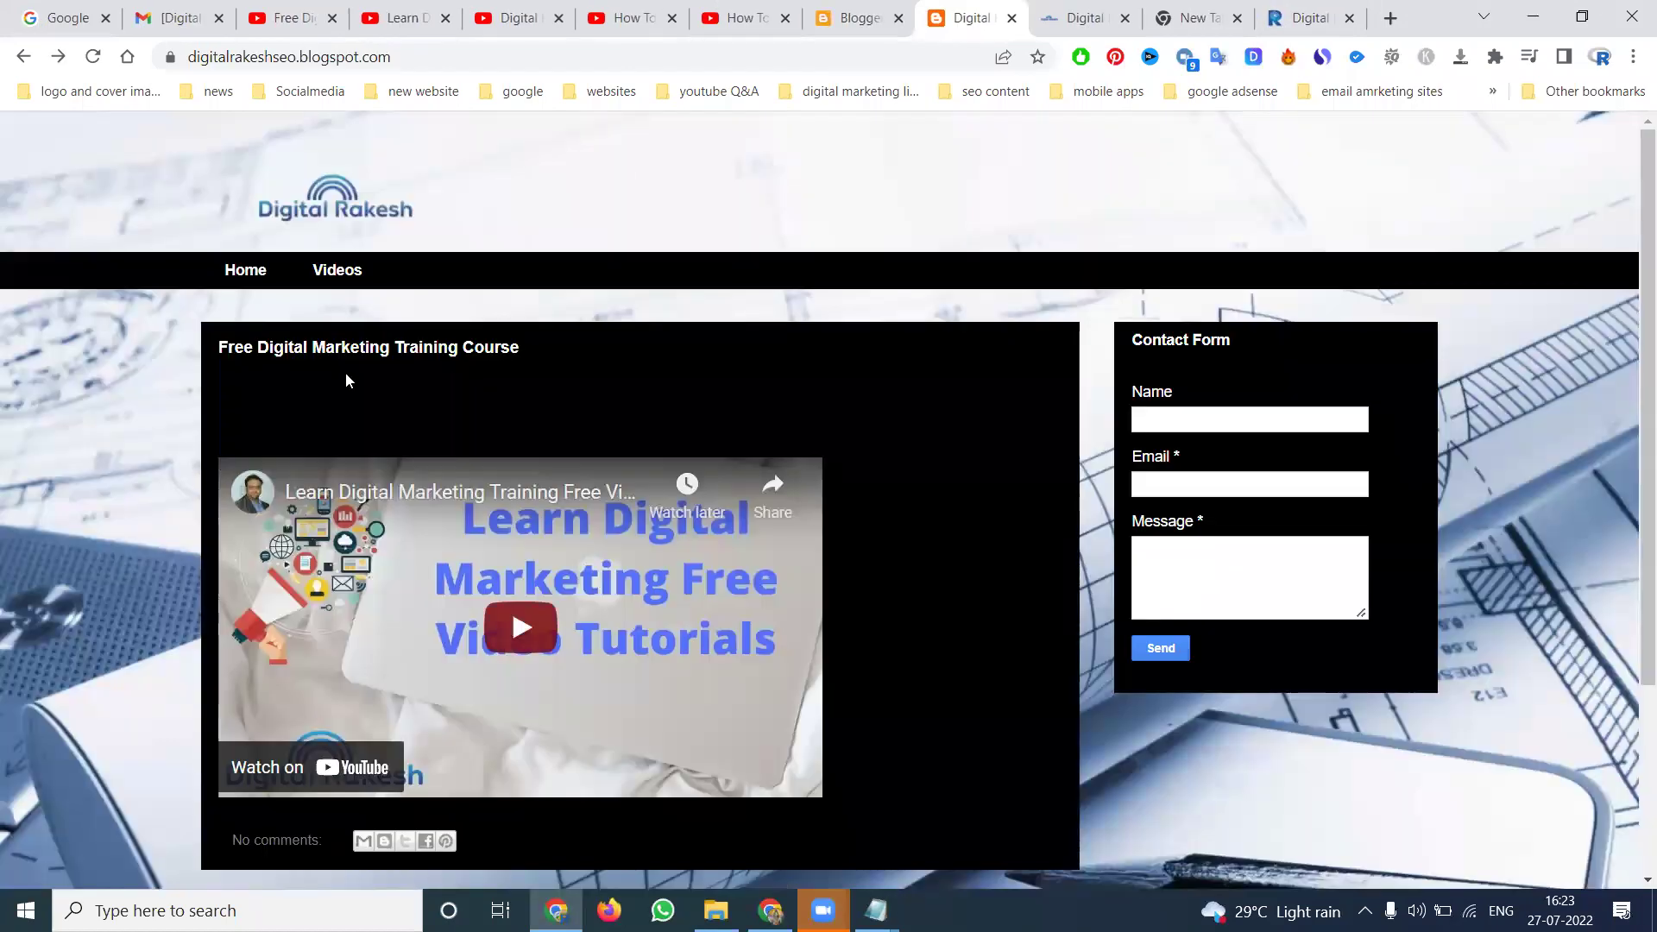
left_click(93, 58)
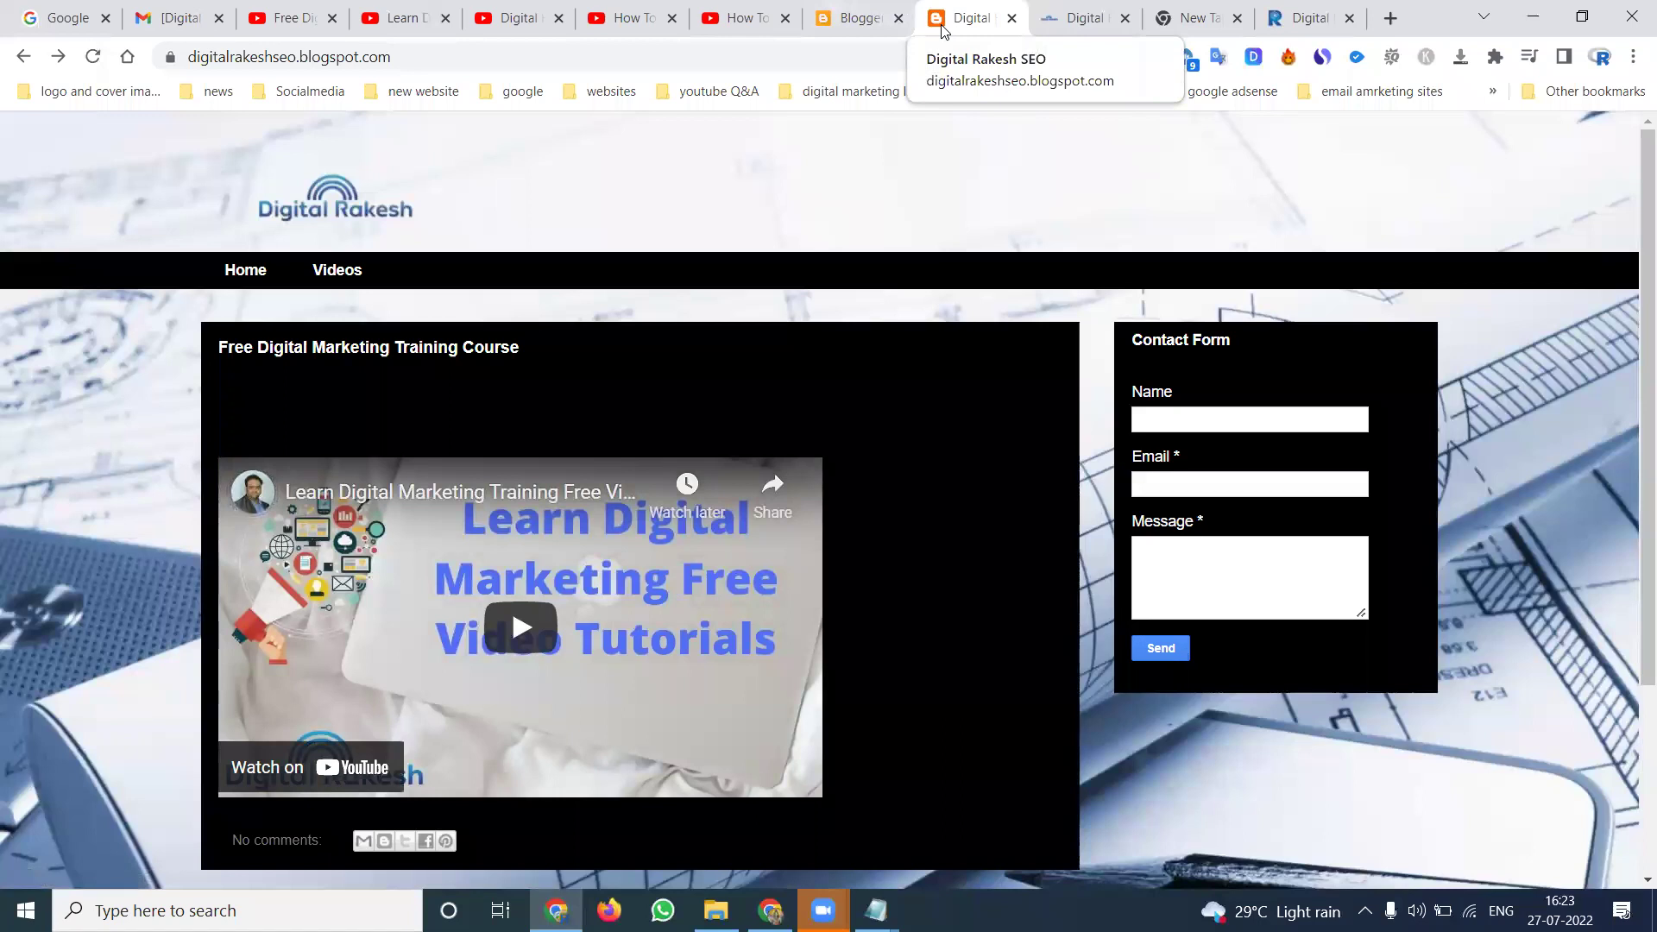
left_click(842, 31)
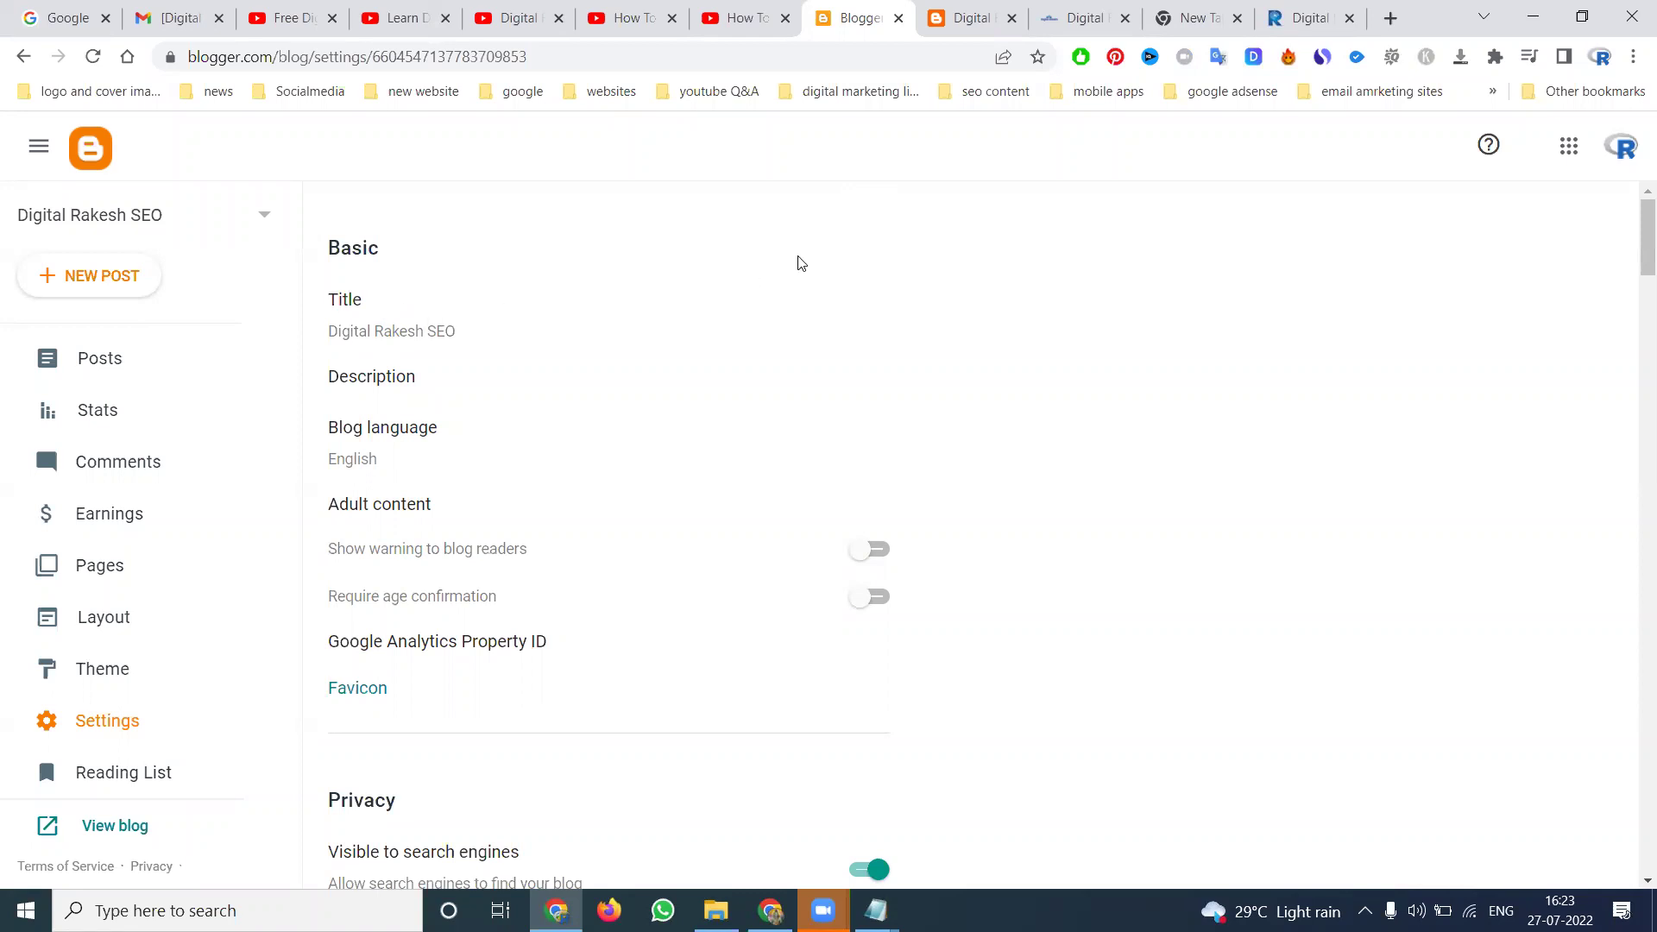
Step: Close the unneeded browser tabs: the How To and Learn Digital Marketing videos, and the three after the live blog
left_click(515, 29)
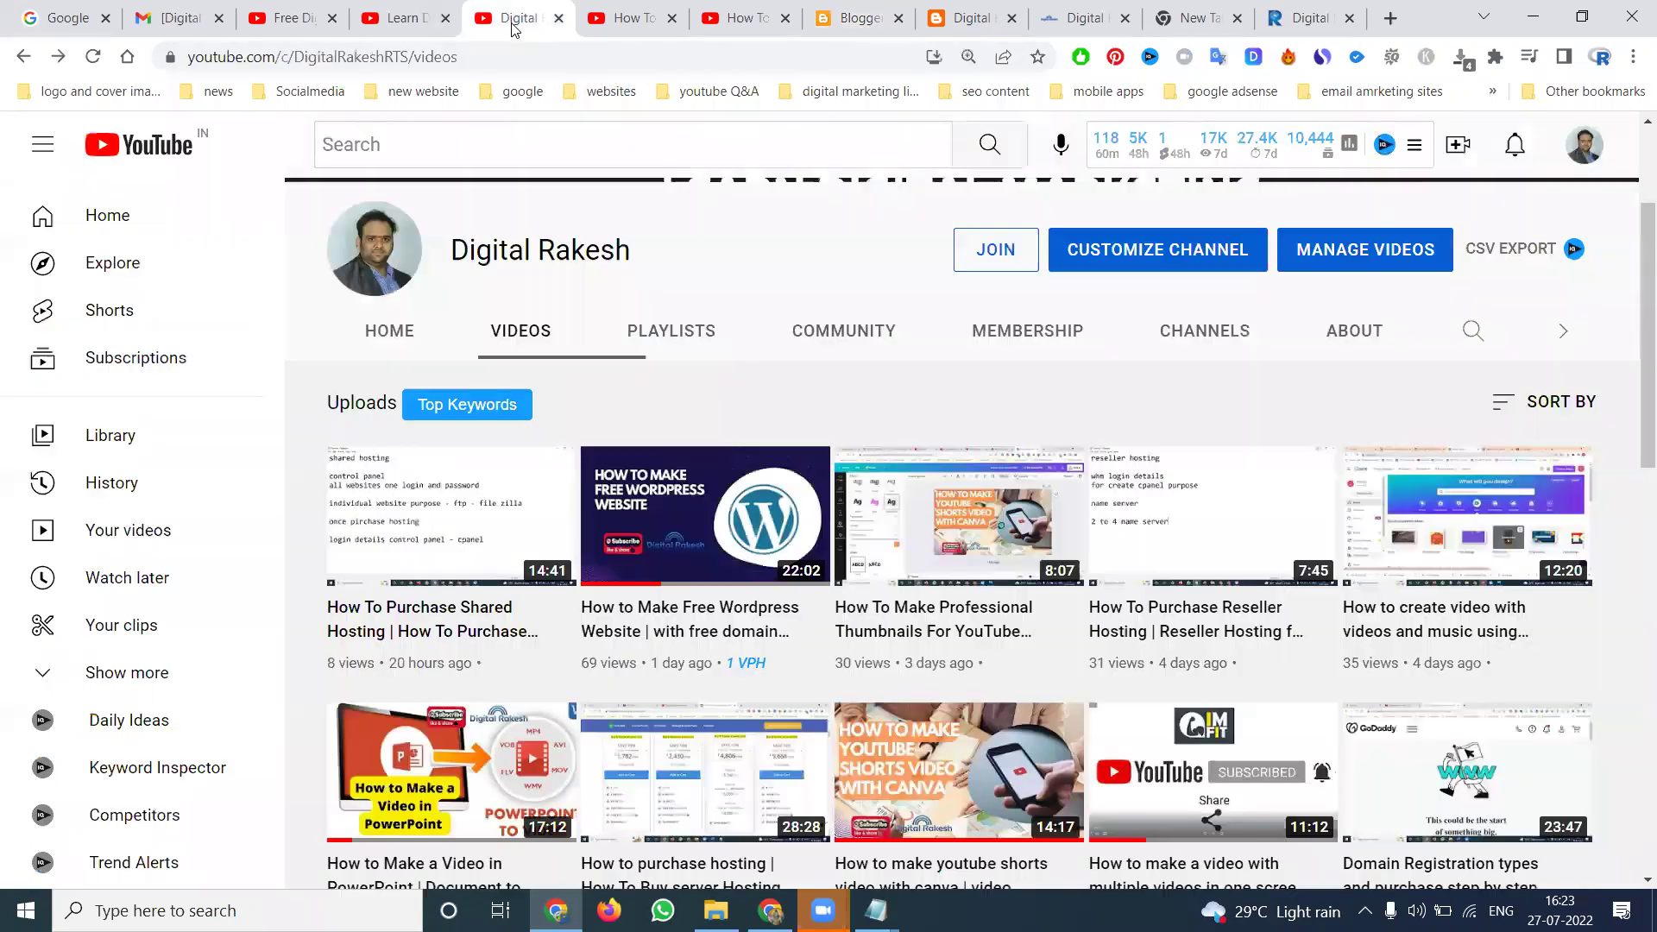
left_click(672, 18)
left_click(672, 18)
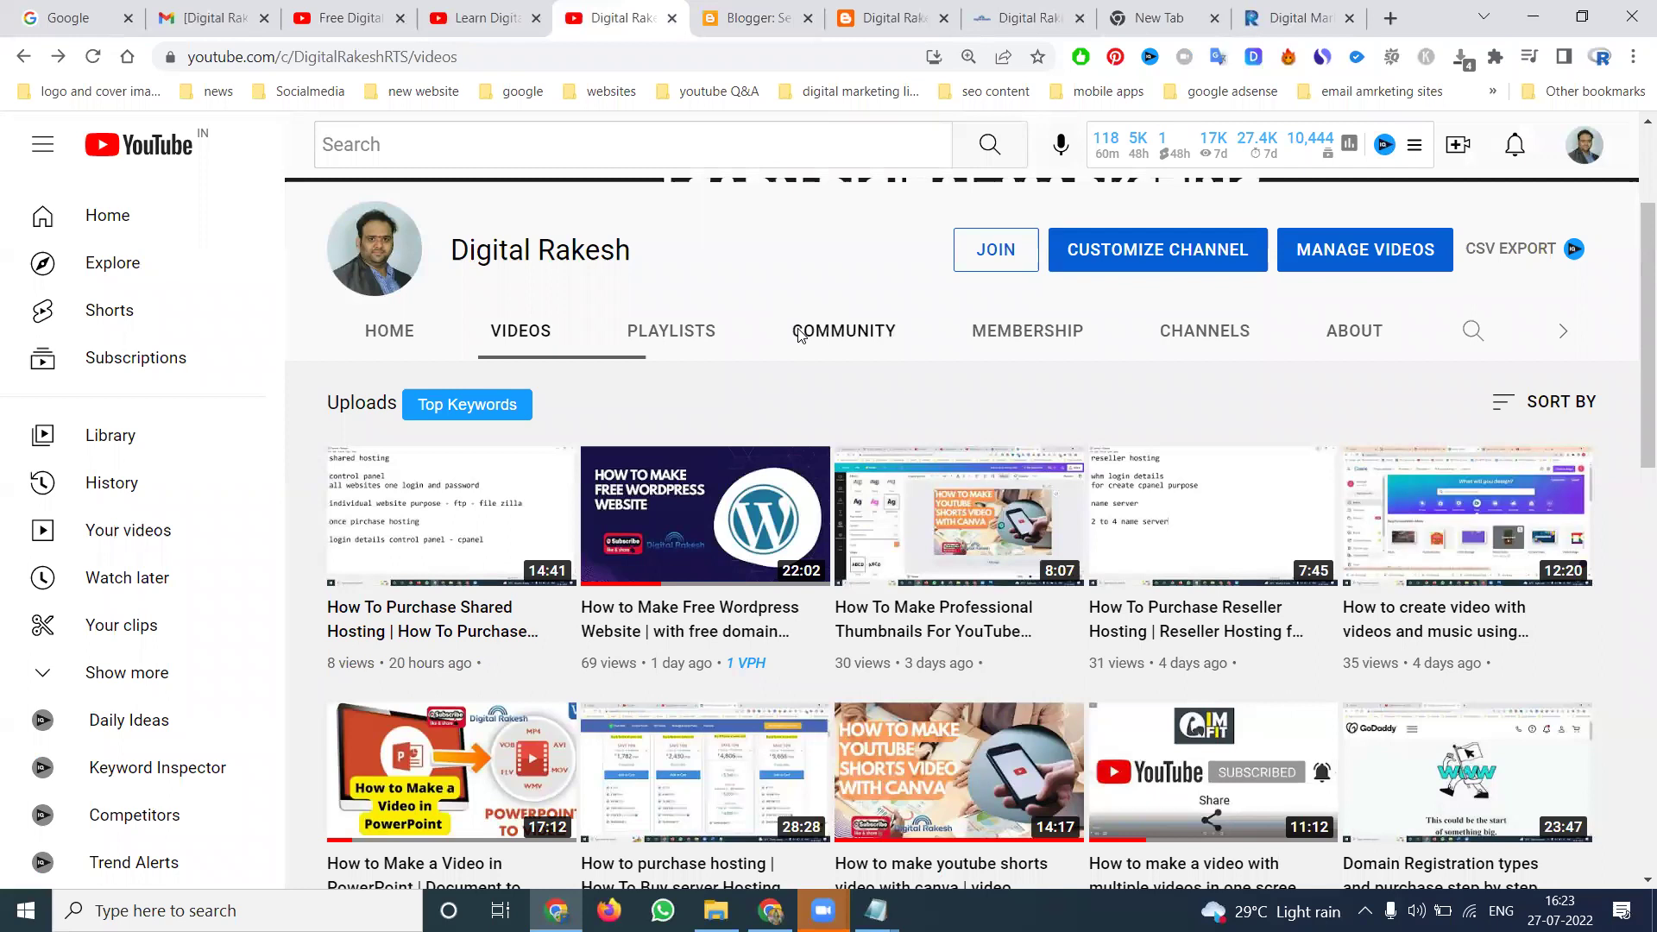
left_click(888, 14)
left_click(1079, 19)
left_click(1079, 19)
left_click(1079, 19)
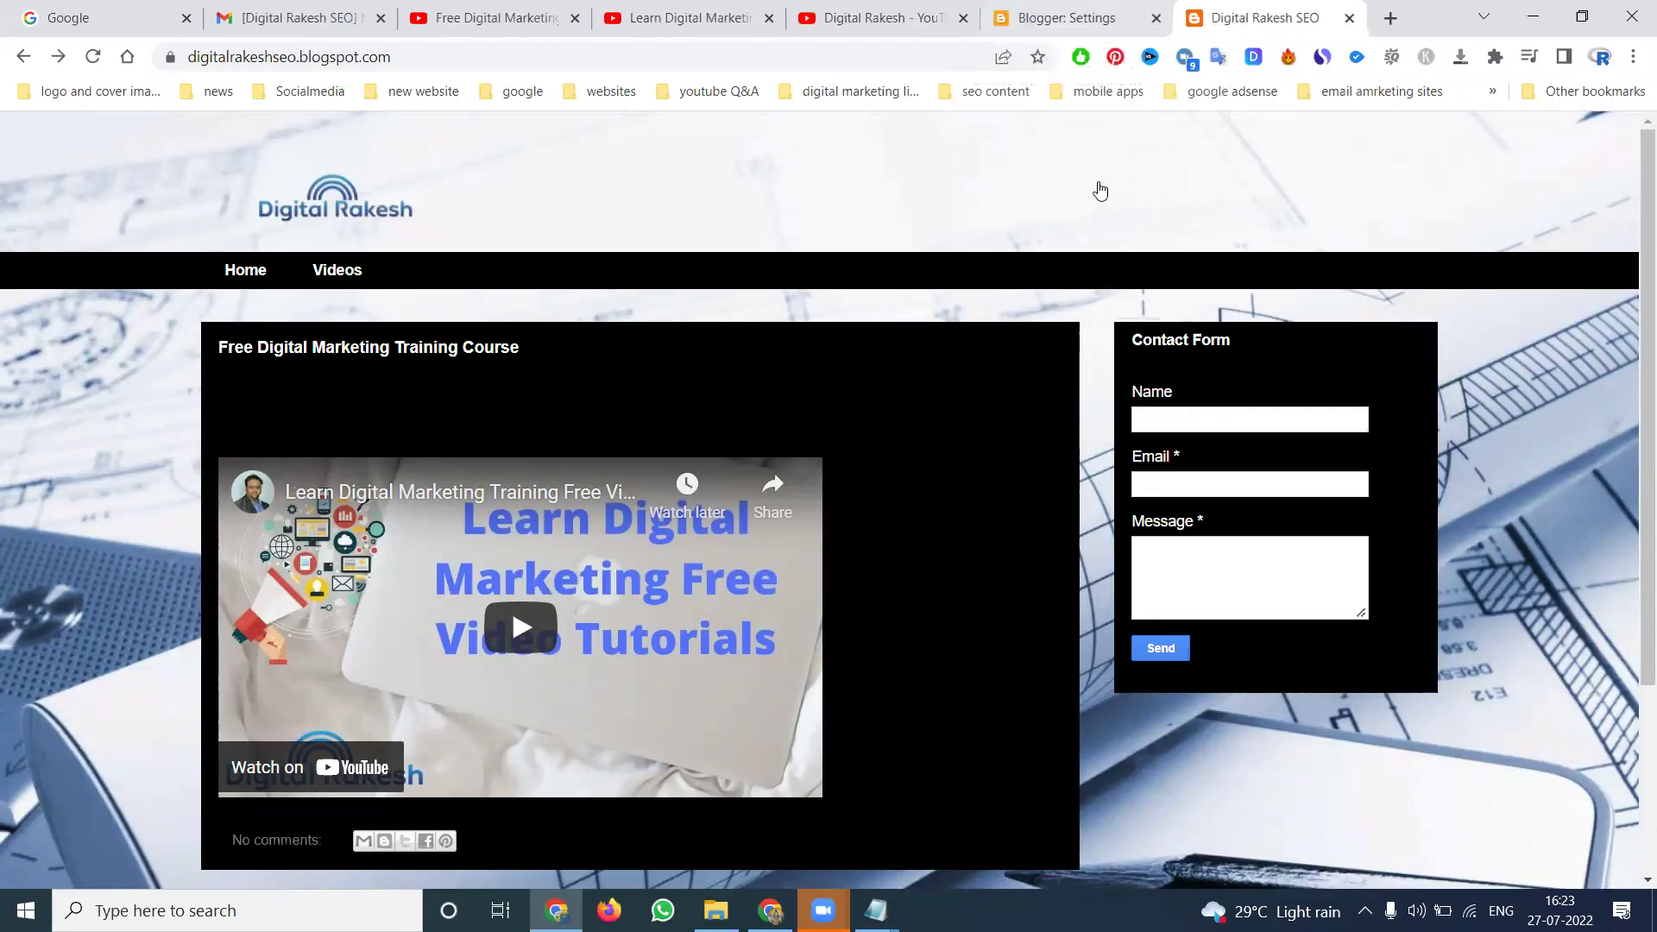
left_click(769, 18)
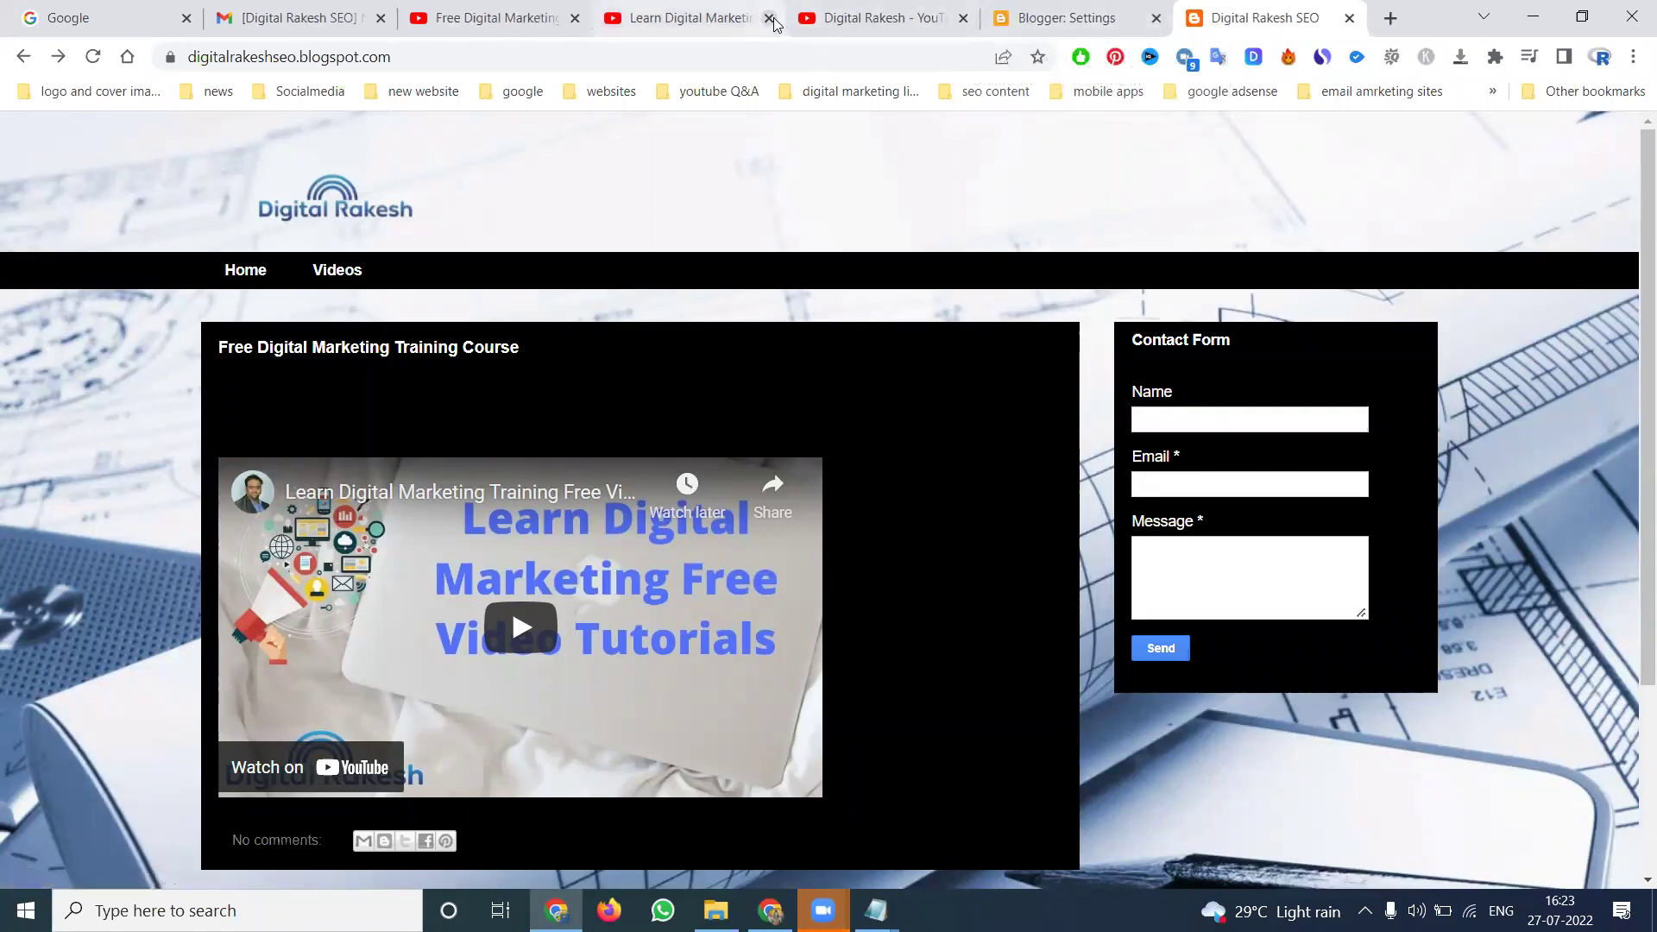
Step: Go from the YouTube search results to the YouTube home page, then switch to the Digital Rakesh channel's videos
left_click(507, 21)
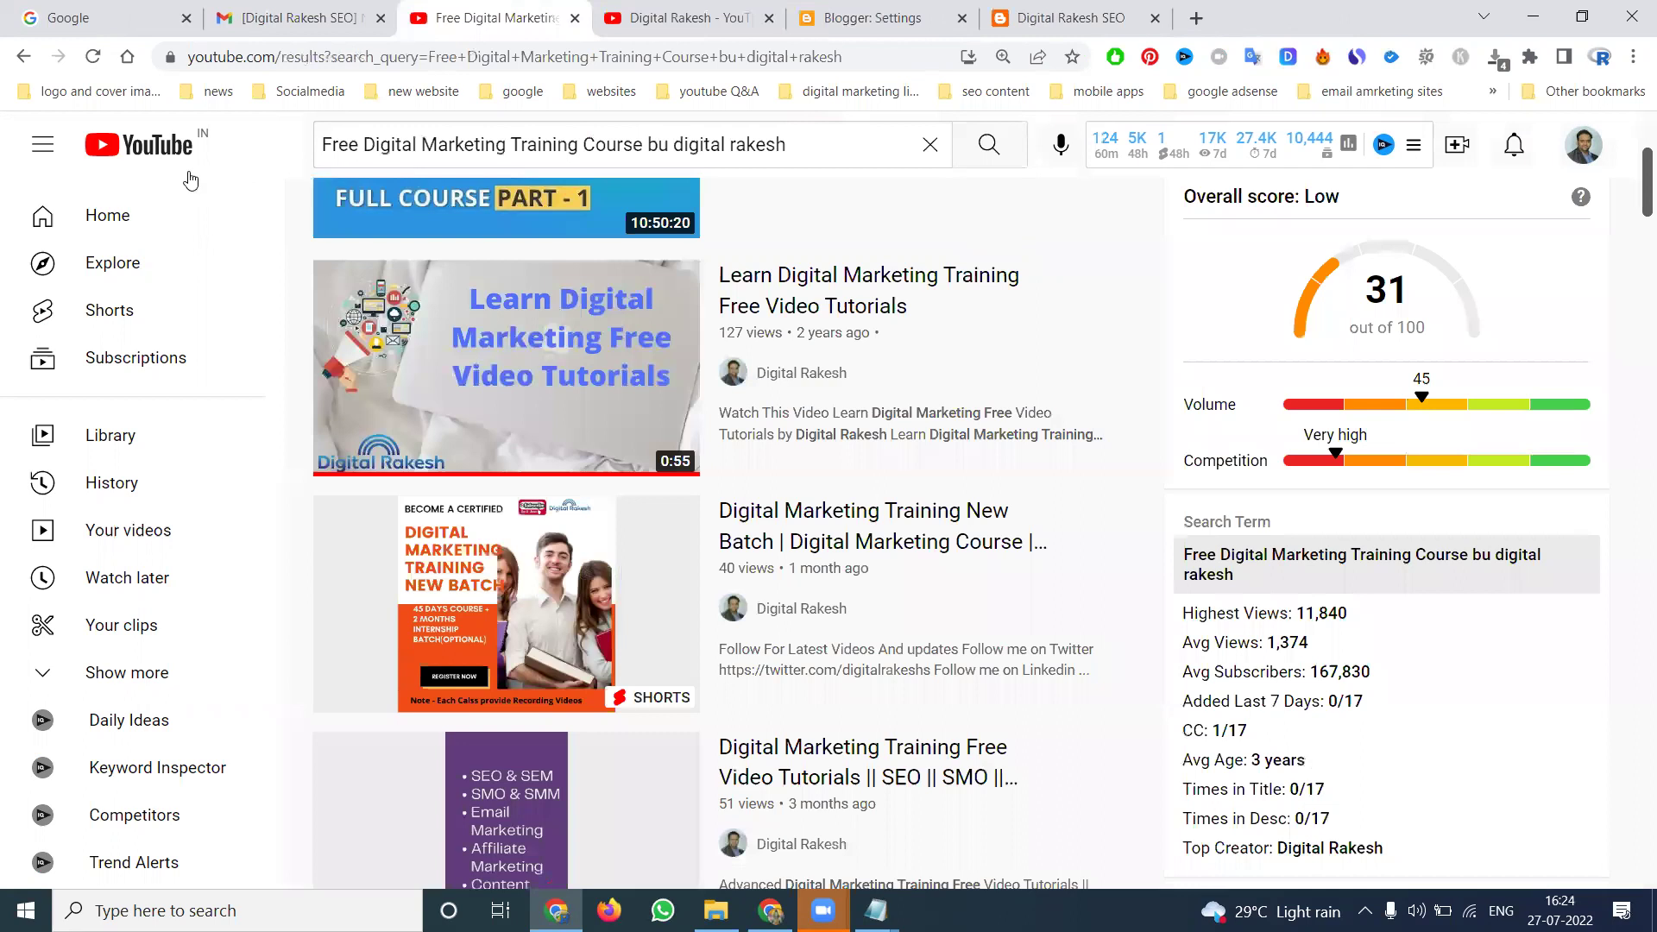
left_click(178, 147)
left_click(777, 18)
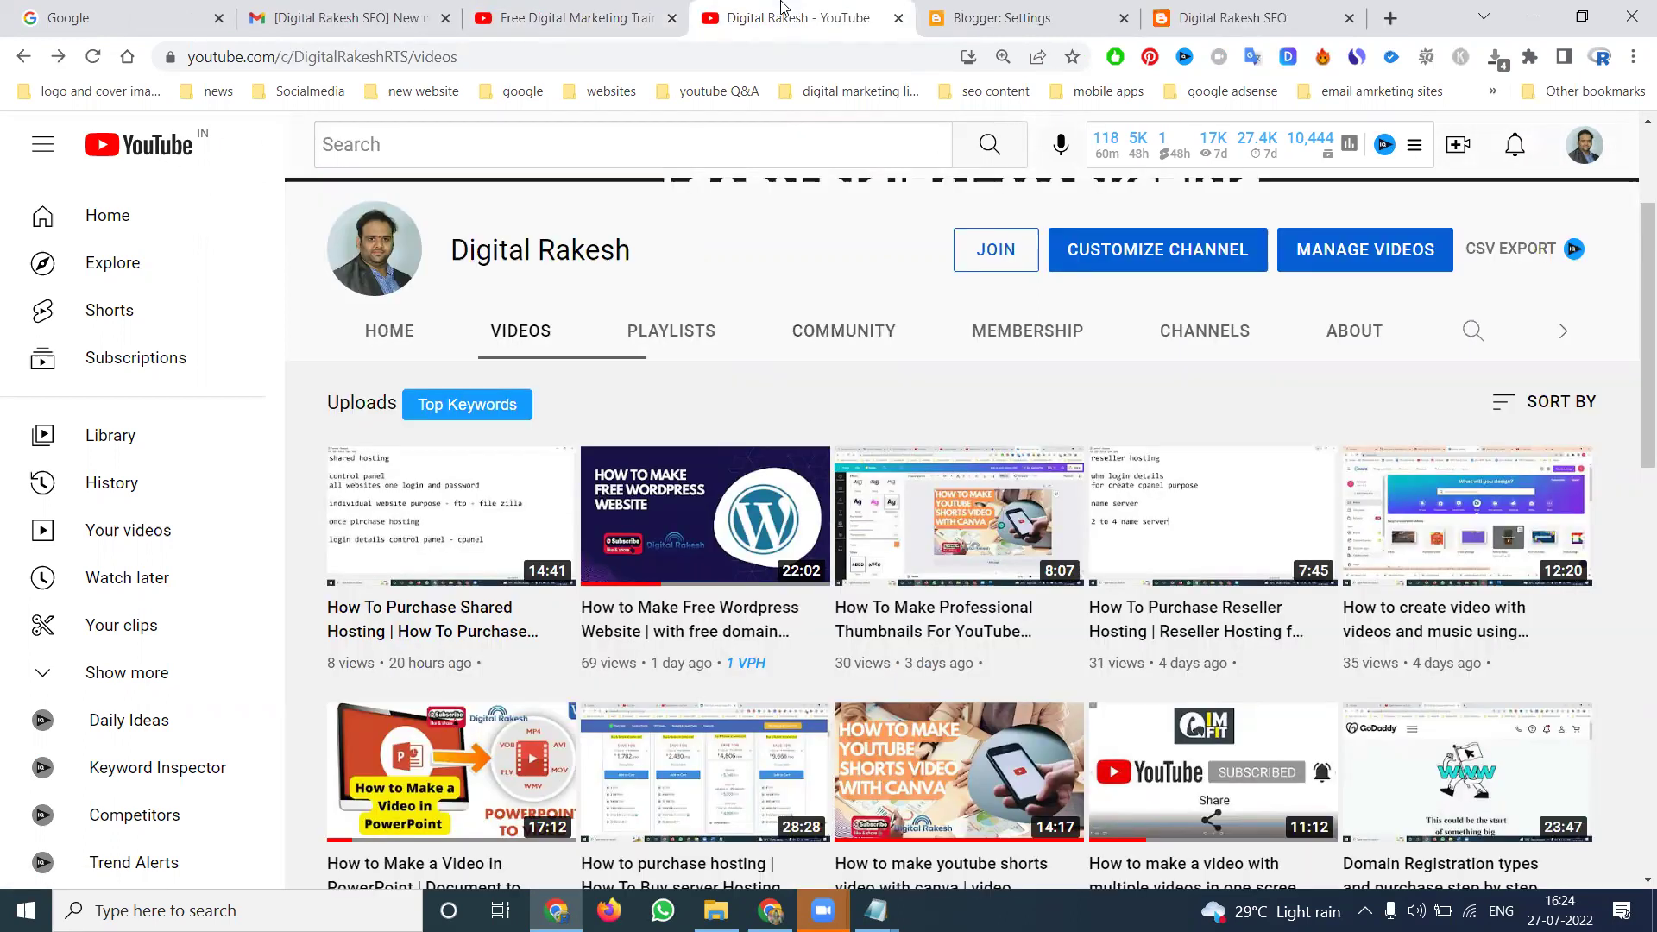